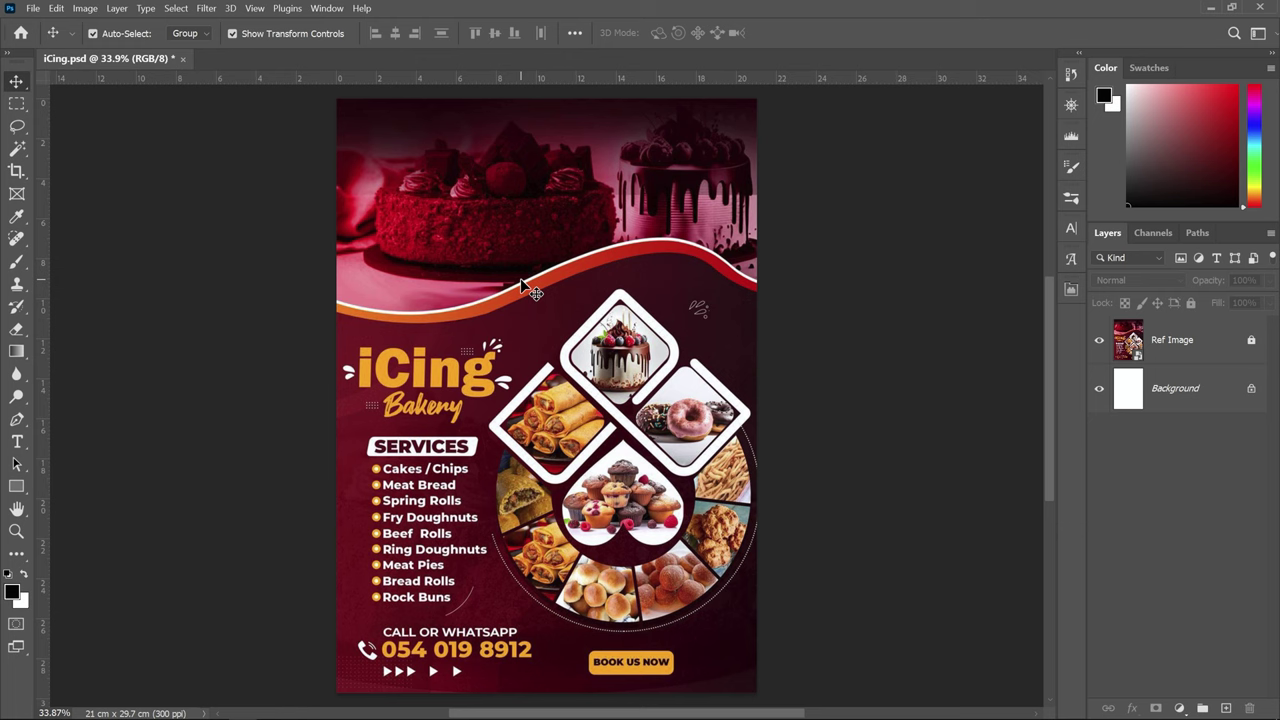
- Trace a curved Pen path from the wave's left edge along the band to the right edge
scroll(406, 266, up, 3)
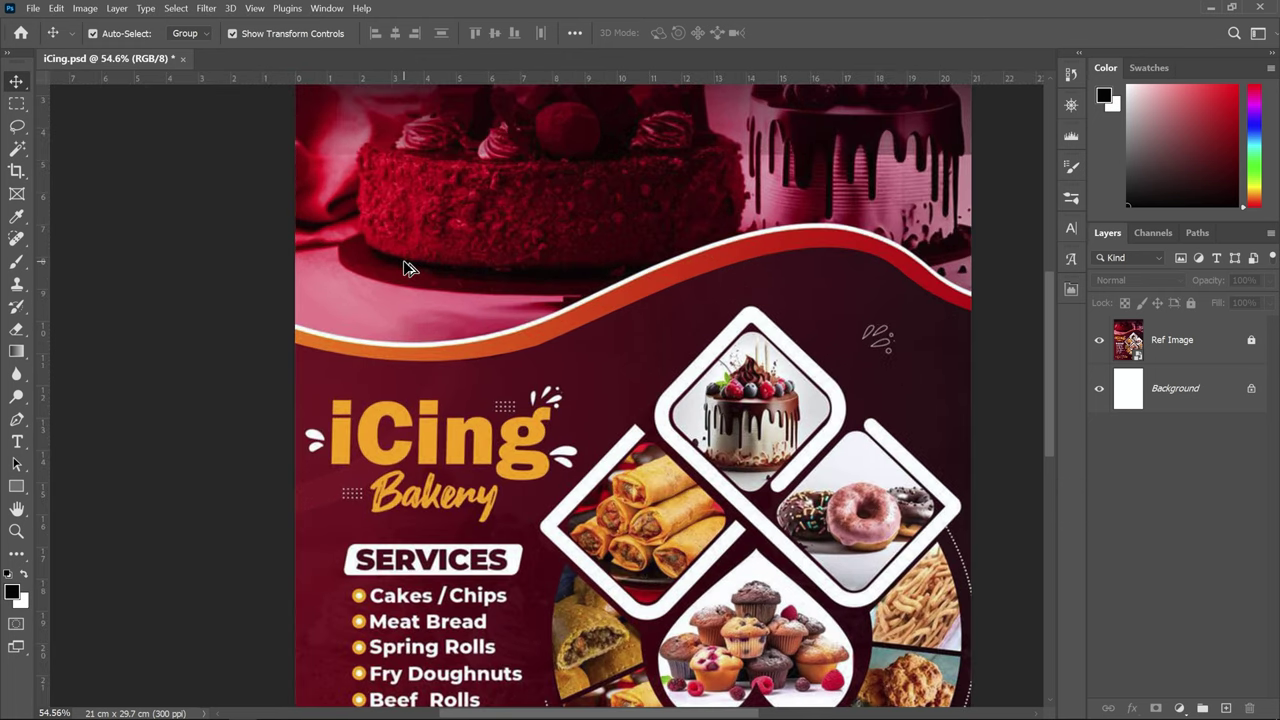
scroll(620, 197, up, 3)
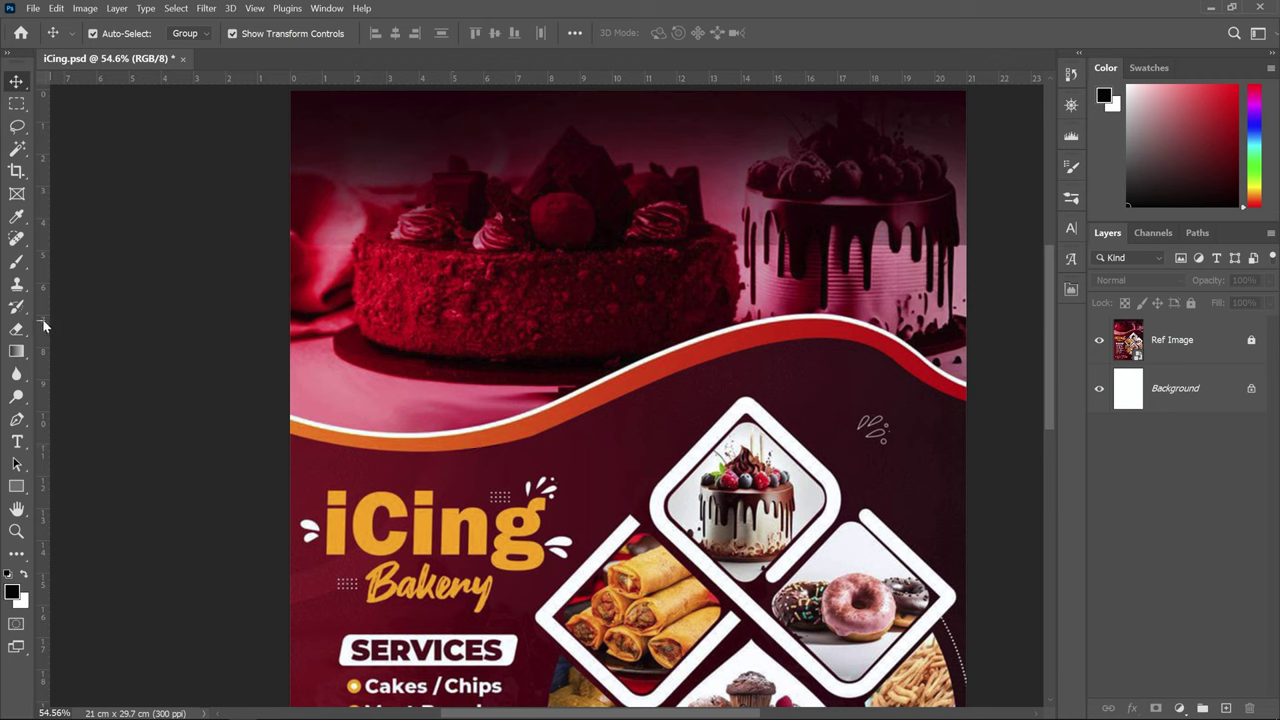
click(16, 419)
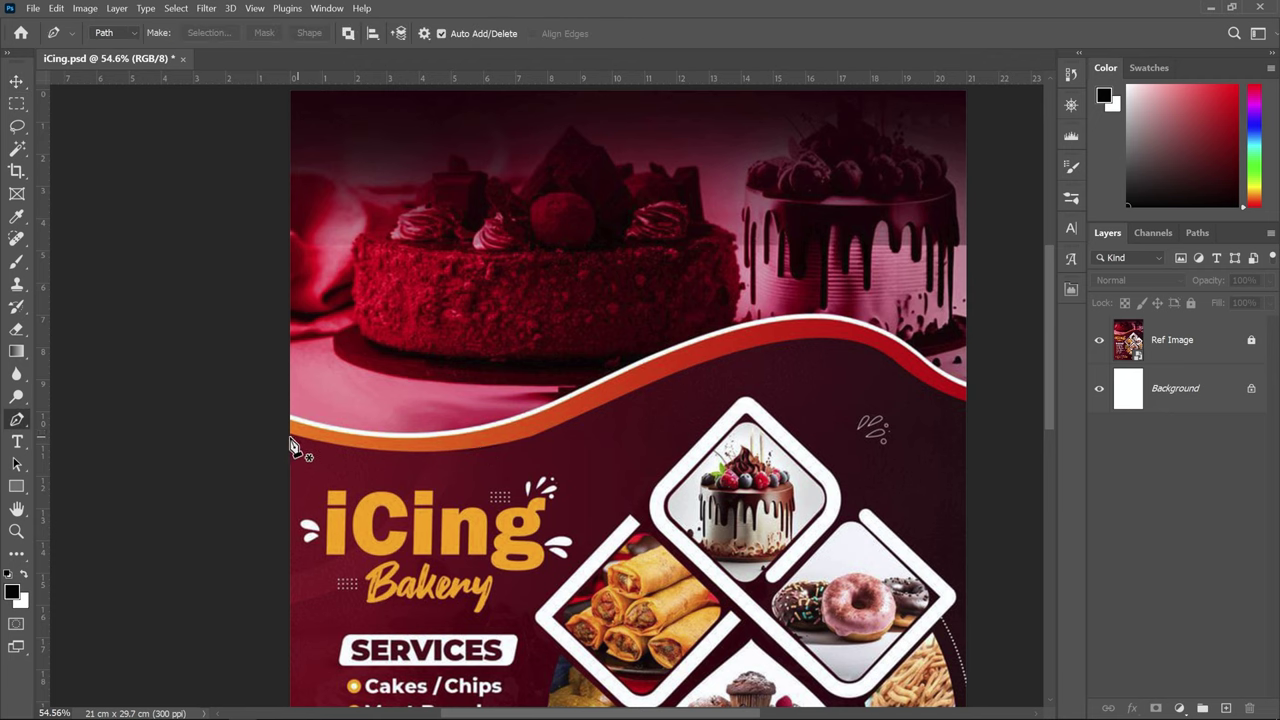
click(270, 429)
drag(553, 429, 668, 378)
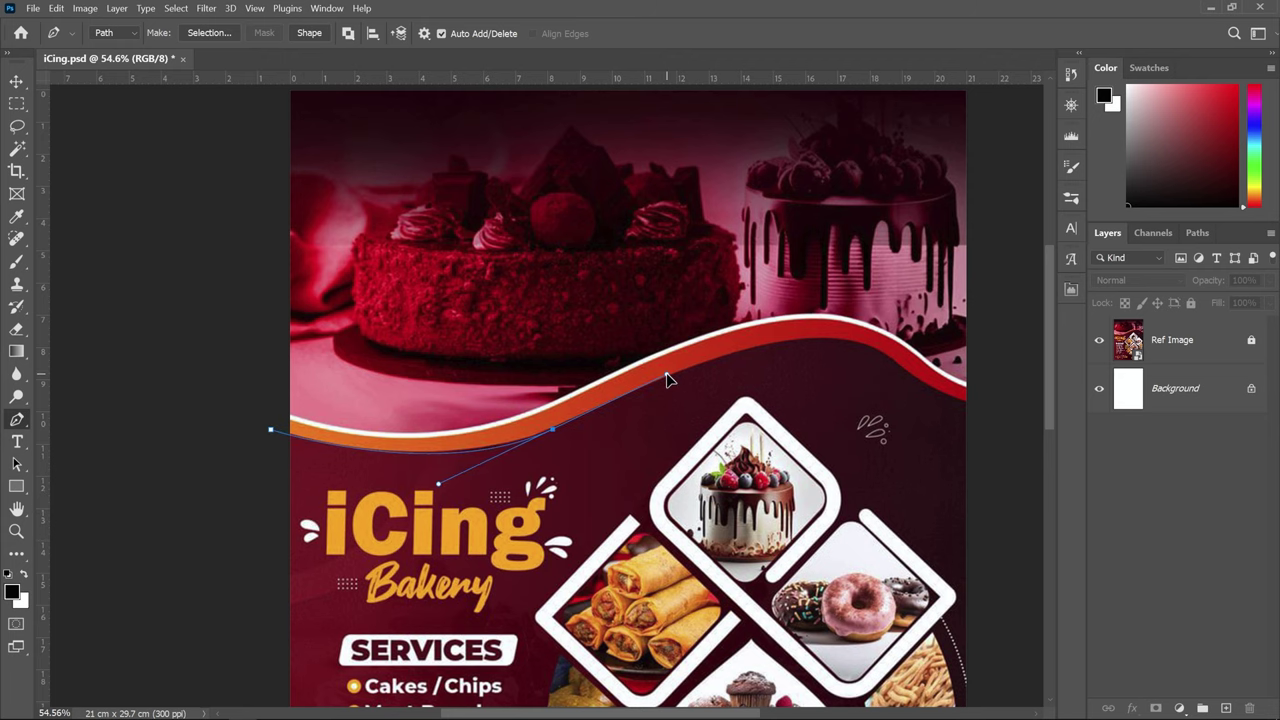
mouse_move(829, 346)
mouse_down()
mouse_move(623, 366)
mouse_move(696, 416)
mouse_move(818, 408)
mouse_up()
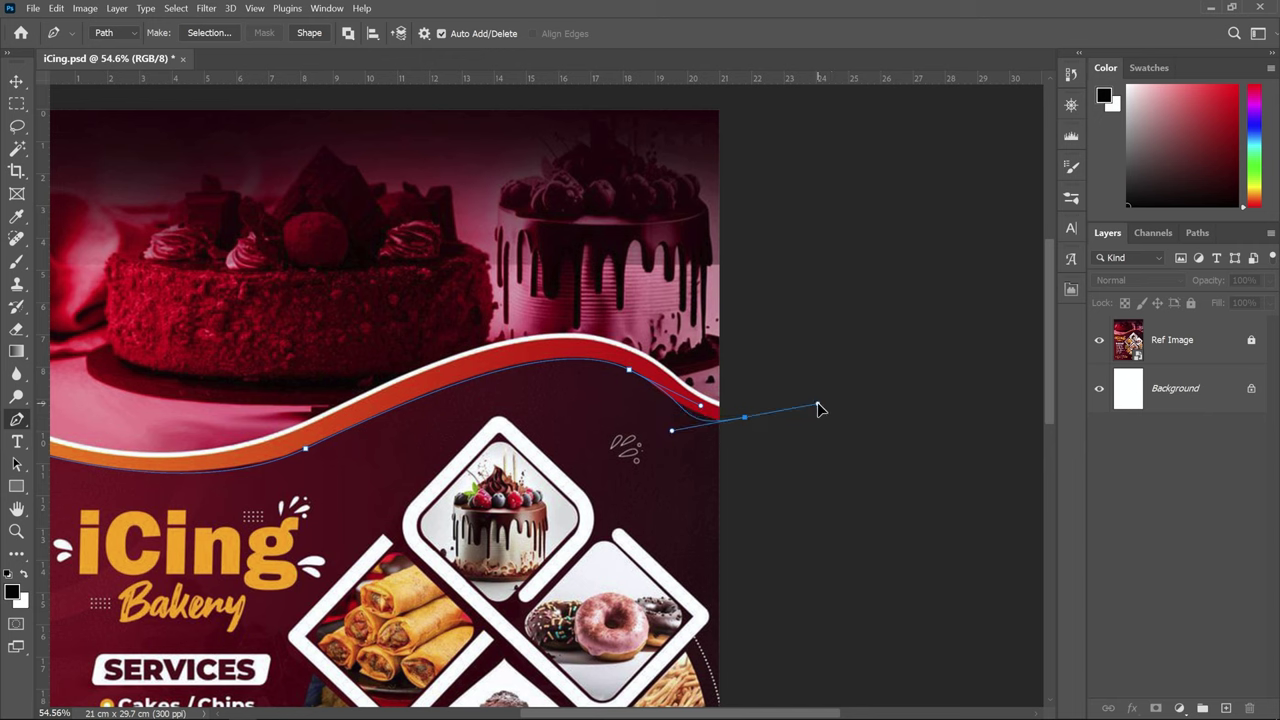
- Refine the path's curve points to follow the red wave band's edge
scroll(685, 416, up, 3)
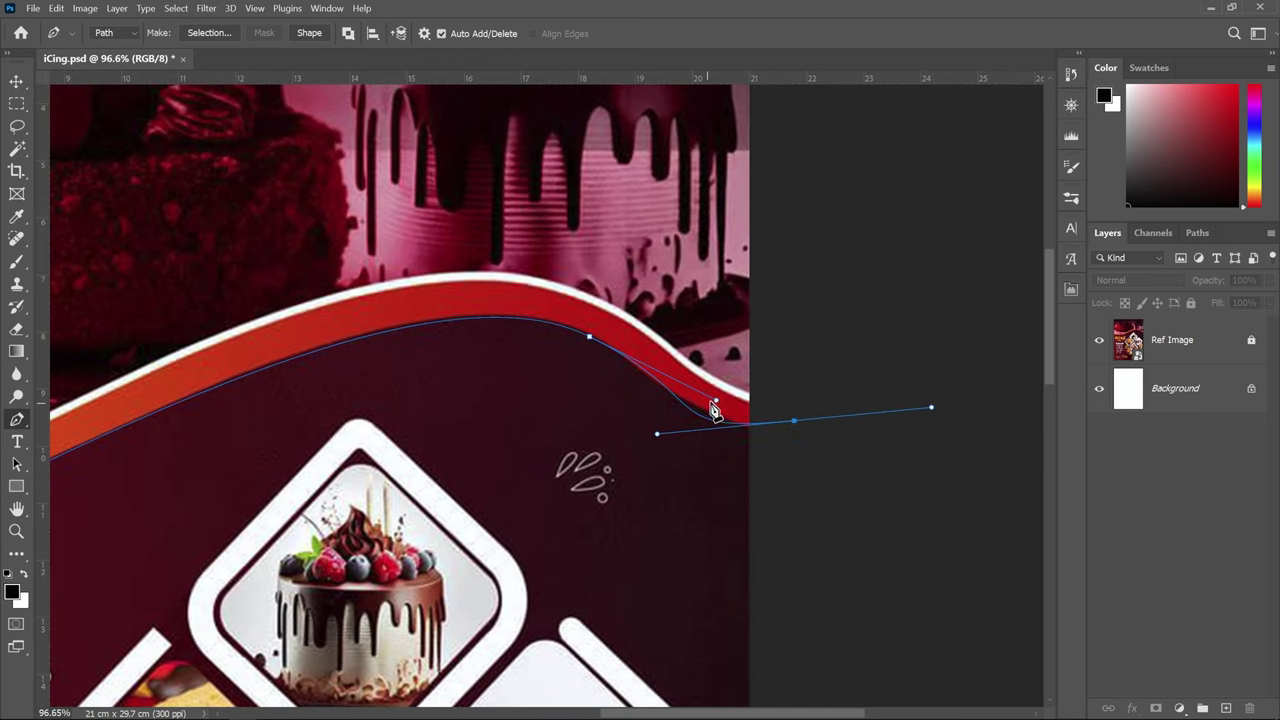
drag(718, 405, 645, 362)
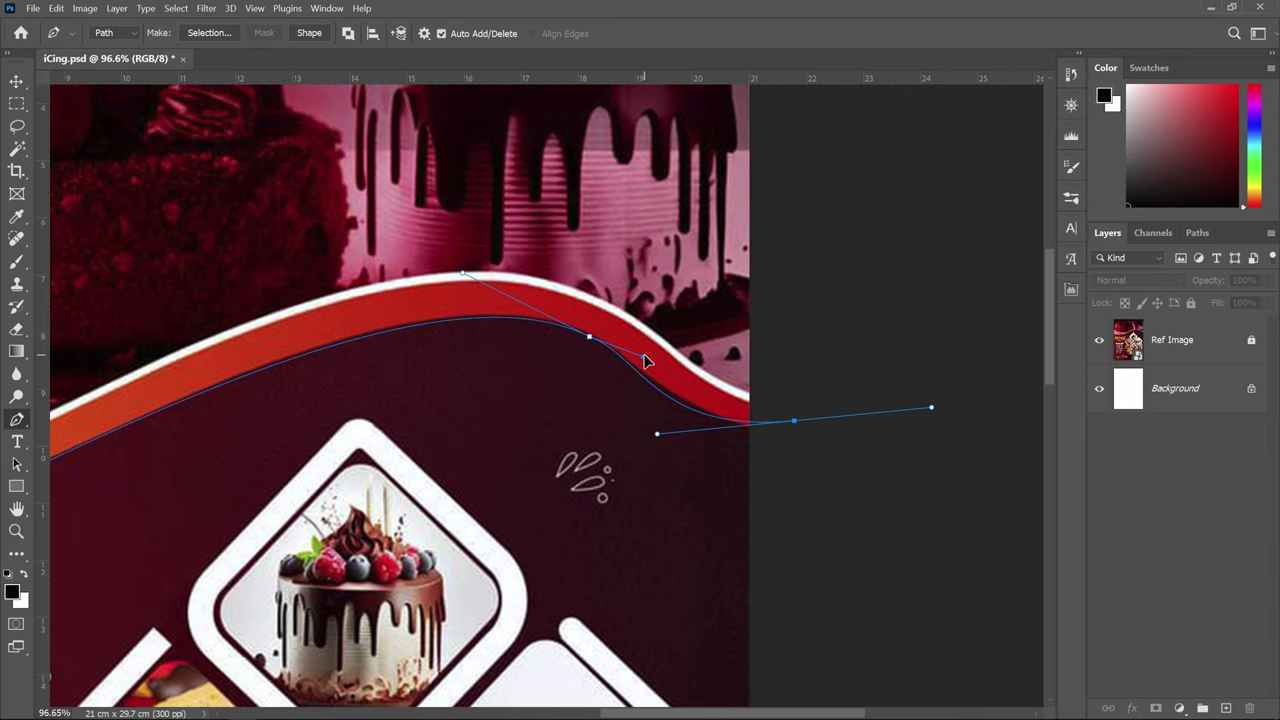
drag(657, 437, 679, 440)
click(796, 424)
scroll(763, 334, down, 3)
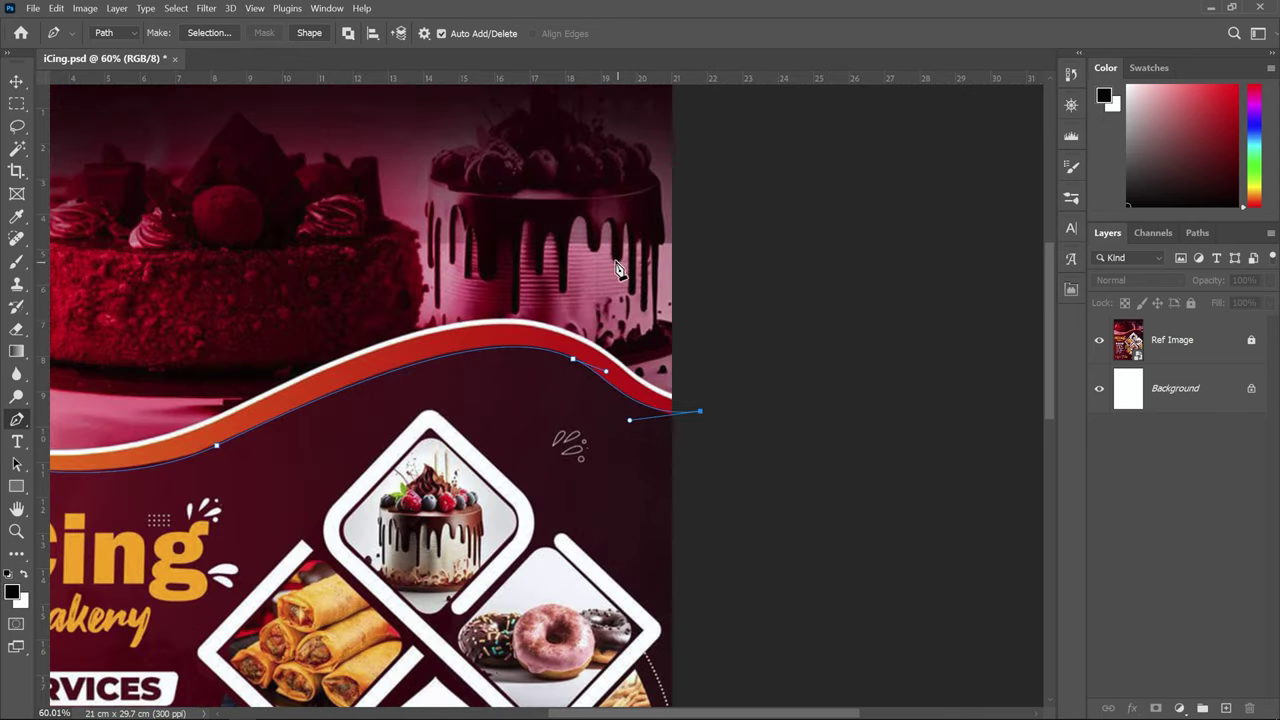
scroll(617, 268, up, 5)
scroll(757, 463, left, 2)
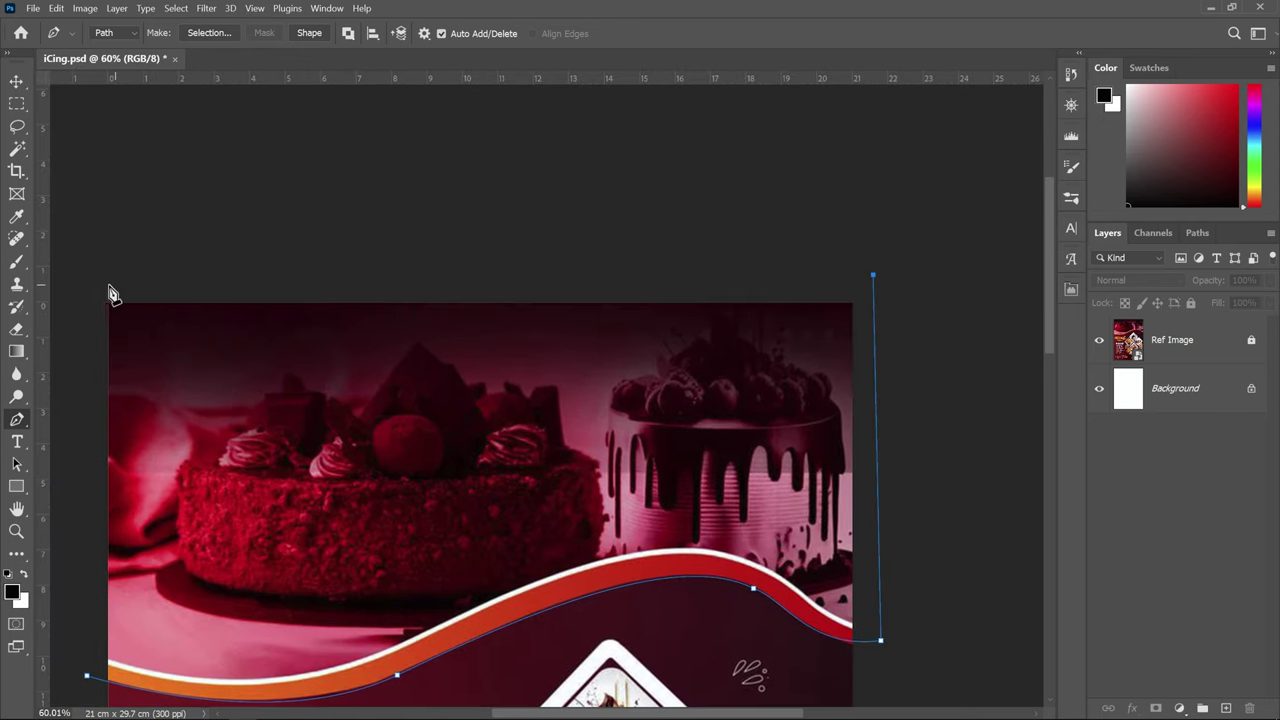
scroll(560, 351, left, 10)
scroll(560, 351, down, 2)
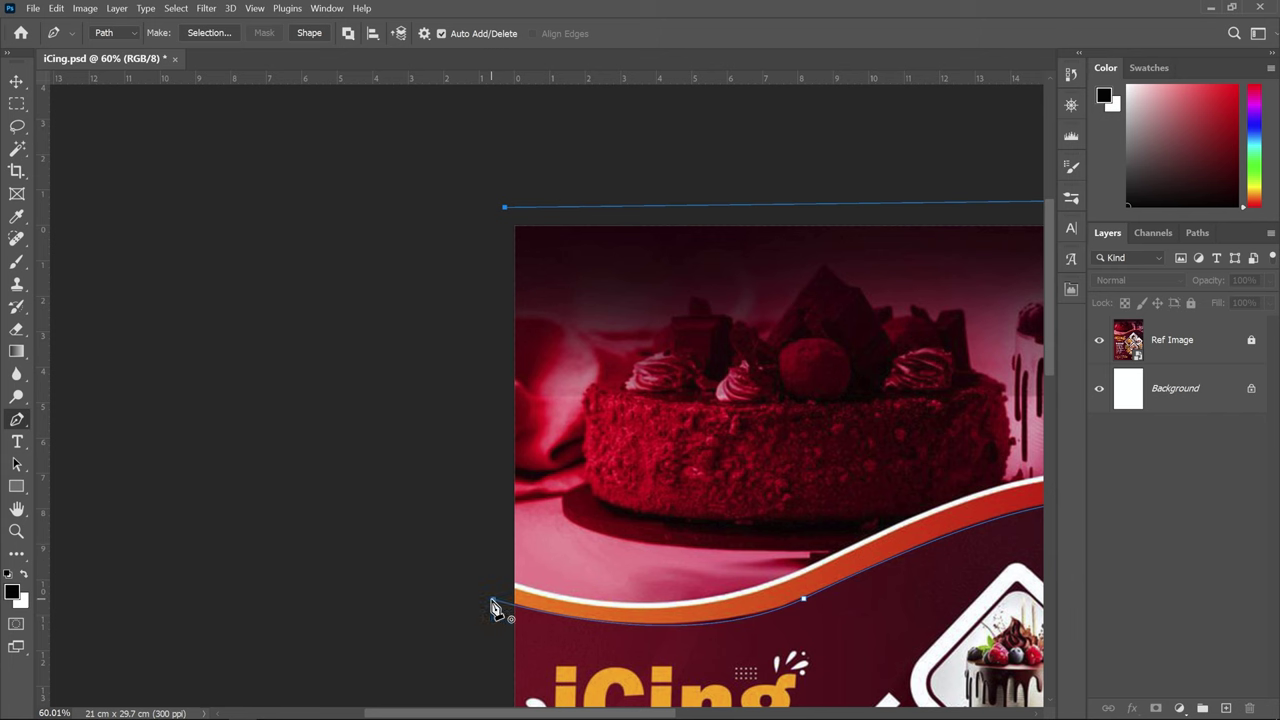
scroll(375, 505, down, 1)
scroll(475, 490, down, 1)
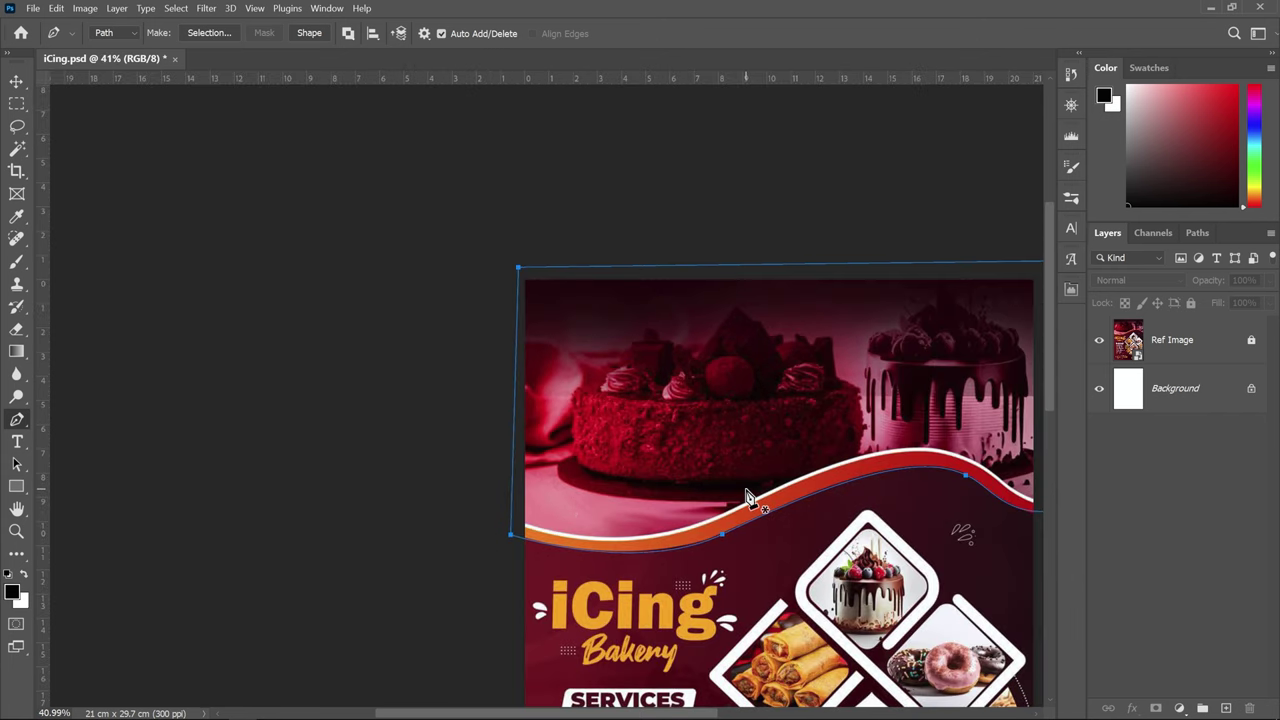
drag(834, 414, 605, 395)
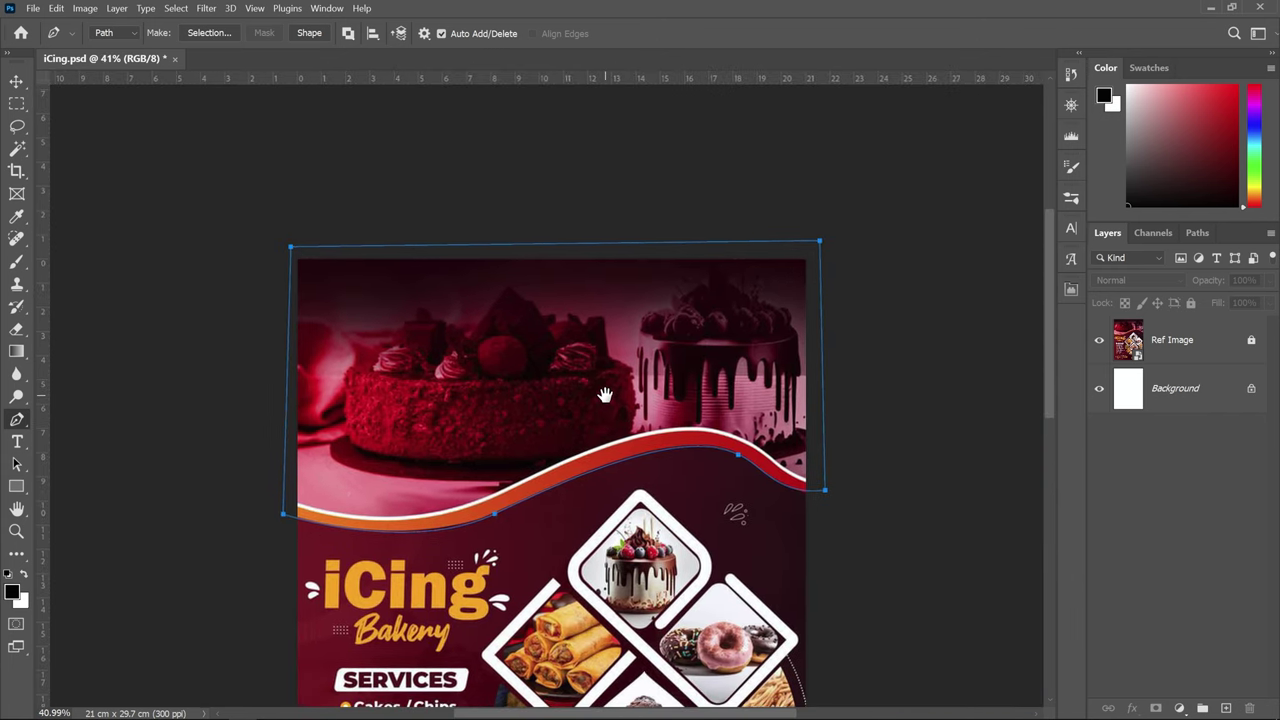
- Turn the wave path into a selection and add a new layer above Ref Image
key(ctrl+Return)
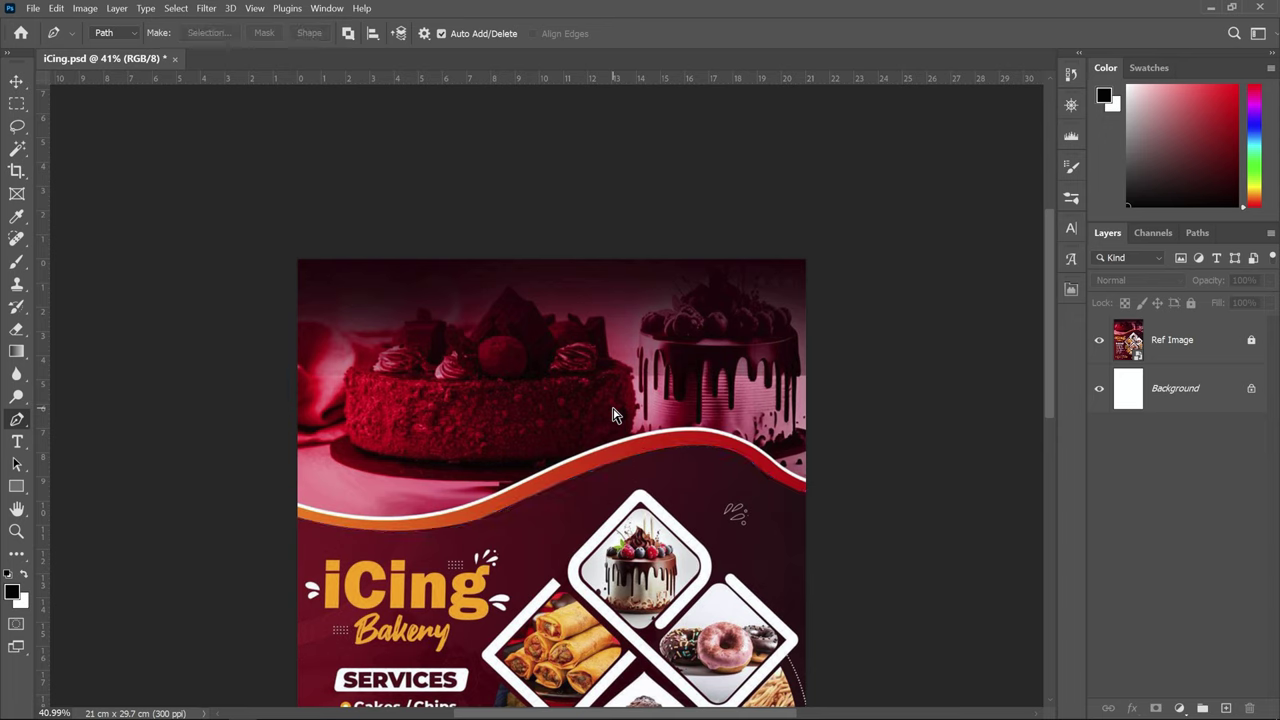
click(1195, 342)
click(1224, 708)
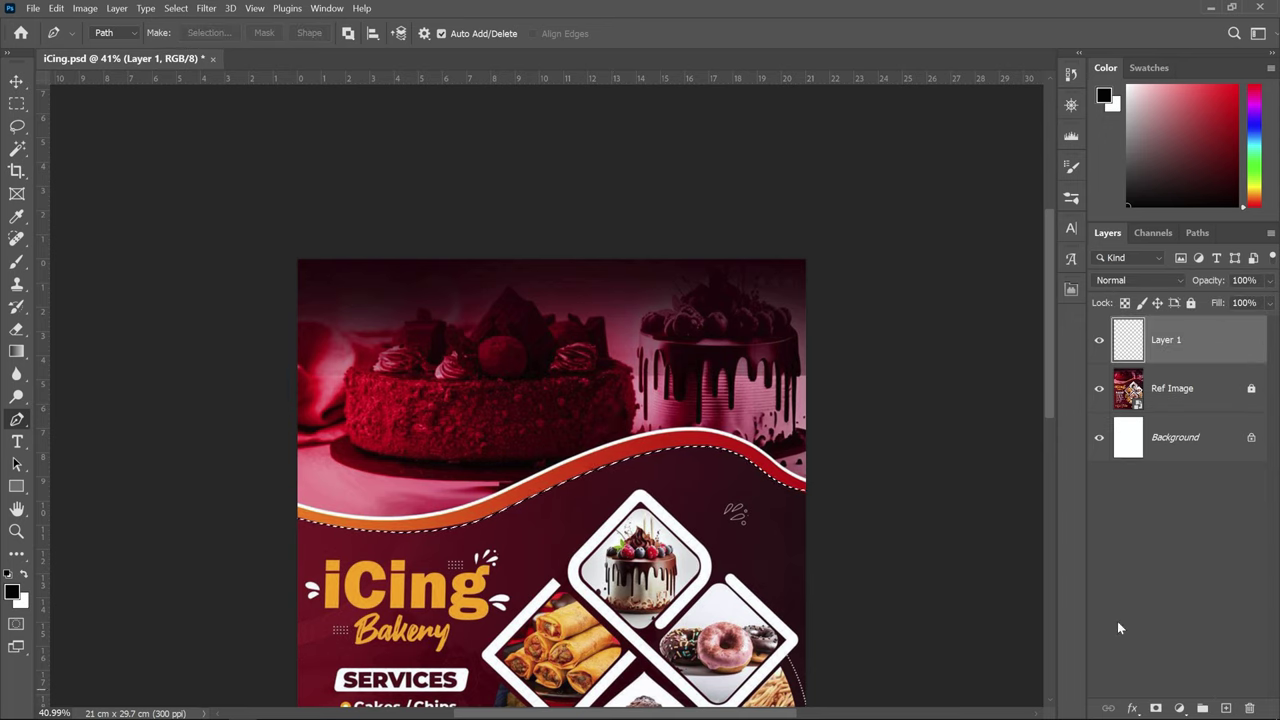
- Set up a gradient with orange sampled on the left stop and red on the right
click(16, 351)
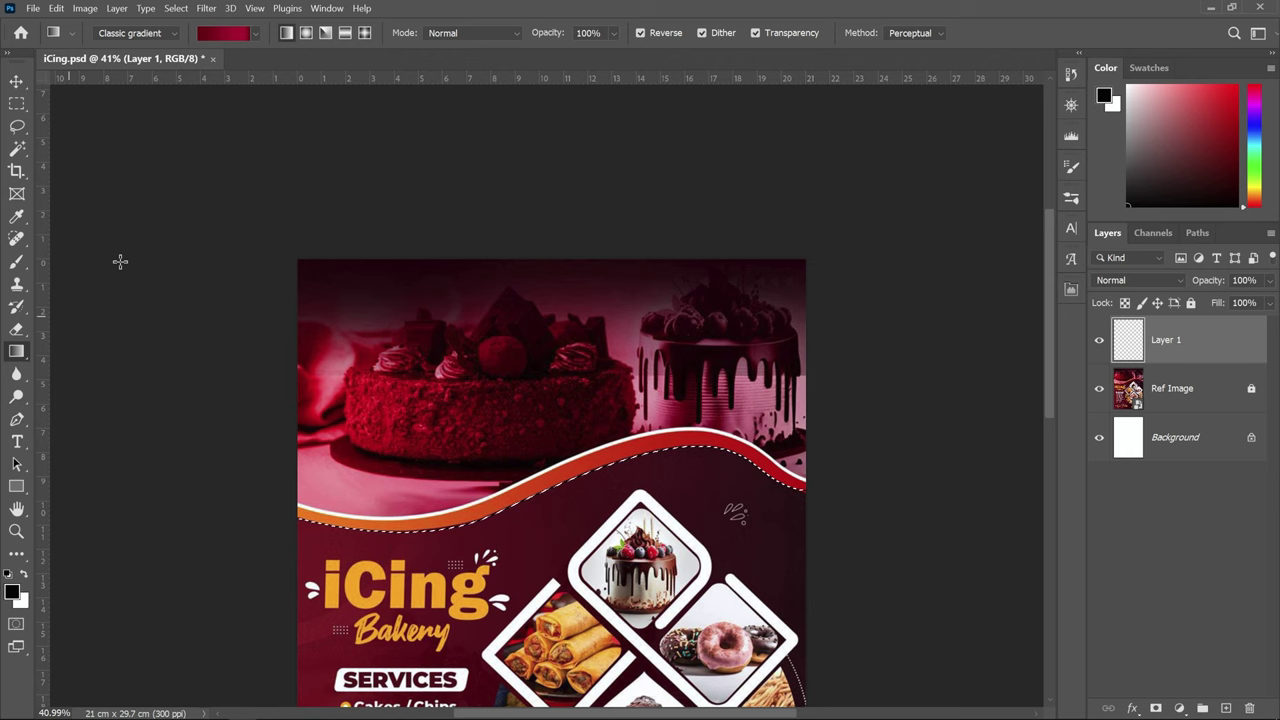
click(226, 33)
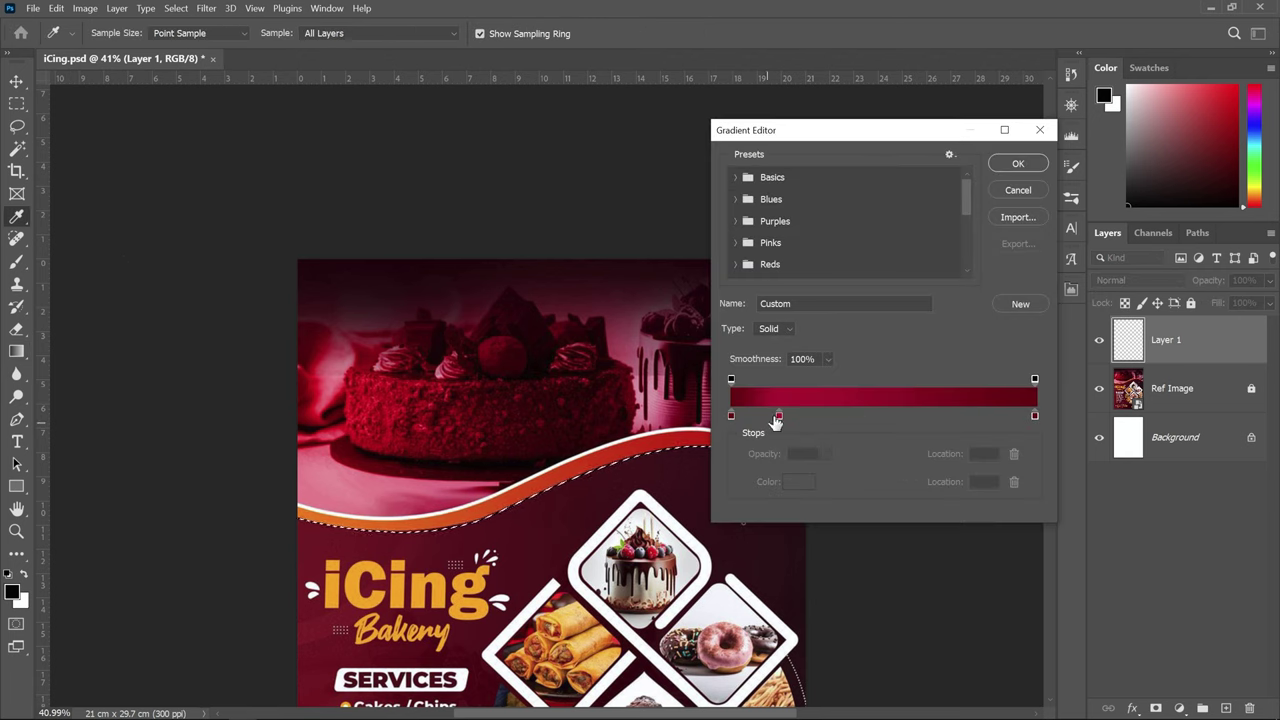
click(748, 177)
click(755, 200)
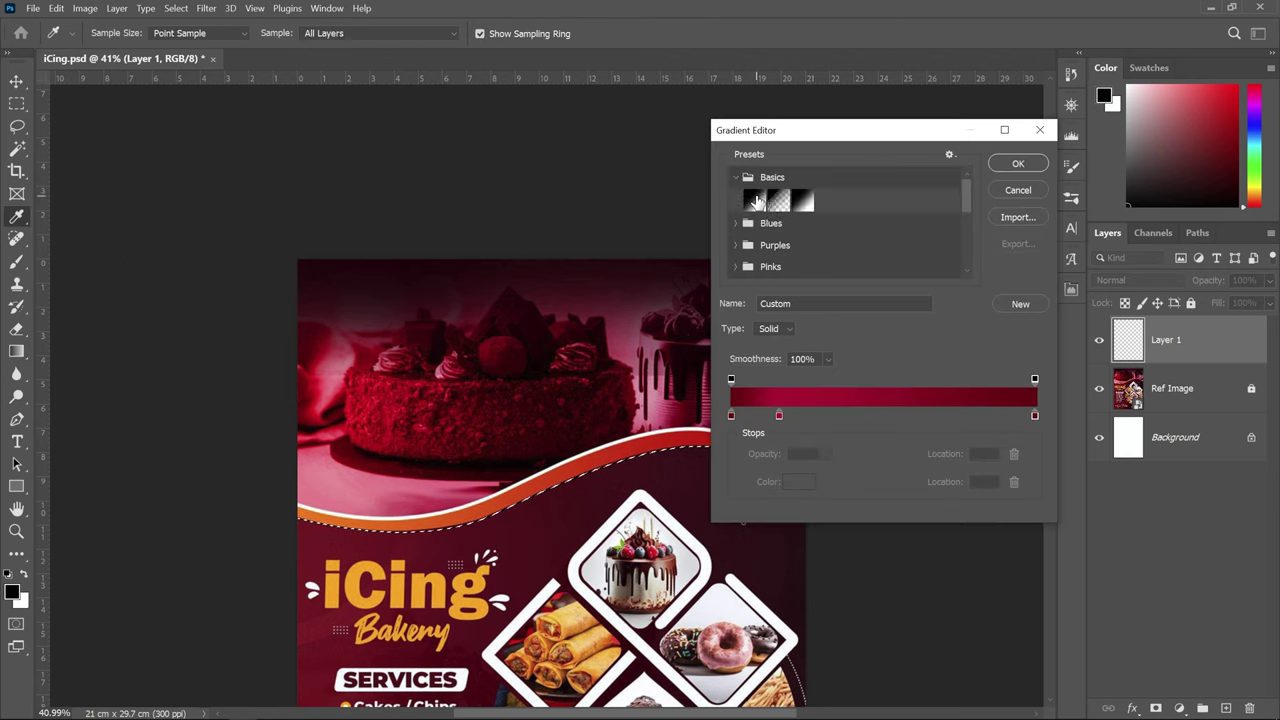
click(731, 416)
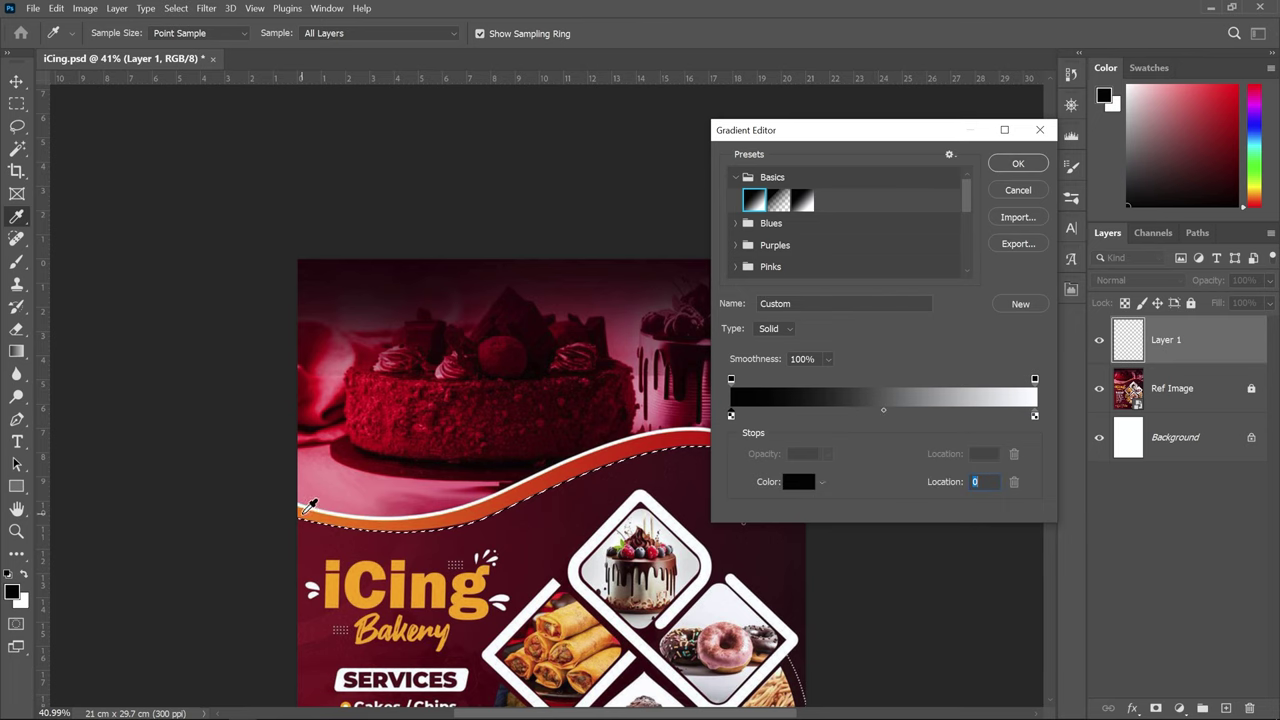
click(305, 511)
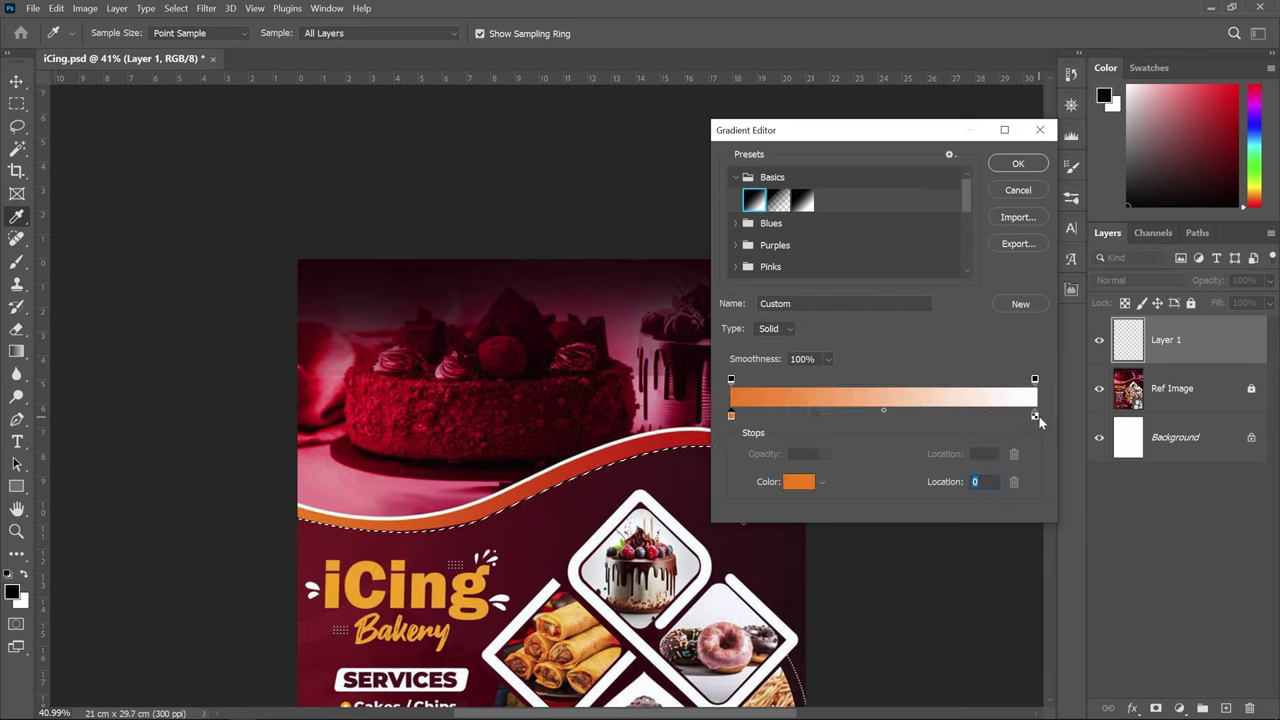
click(1035, 417)
click(699, 437)
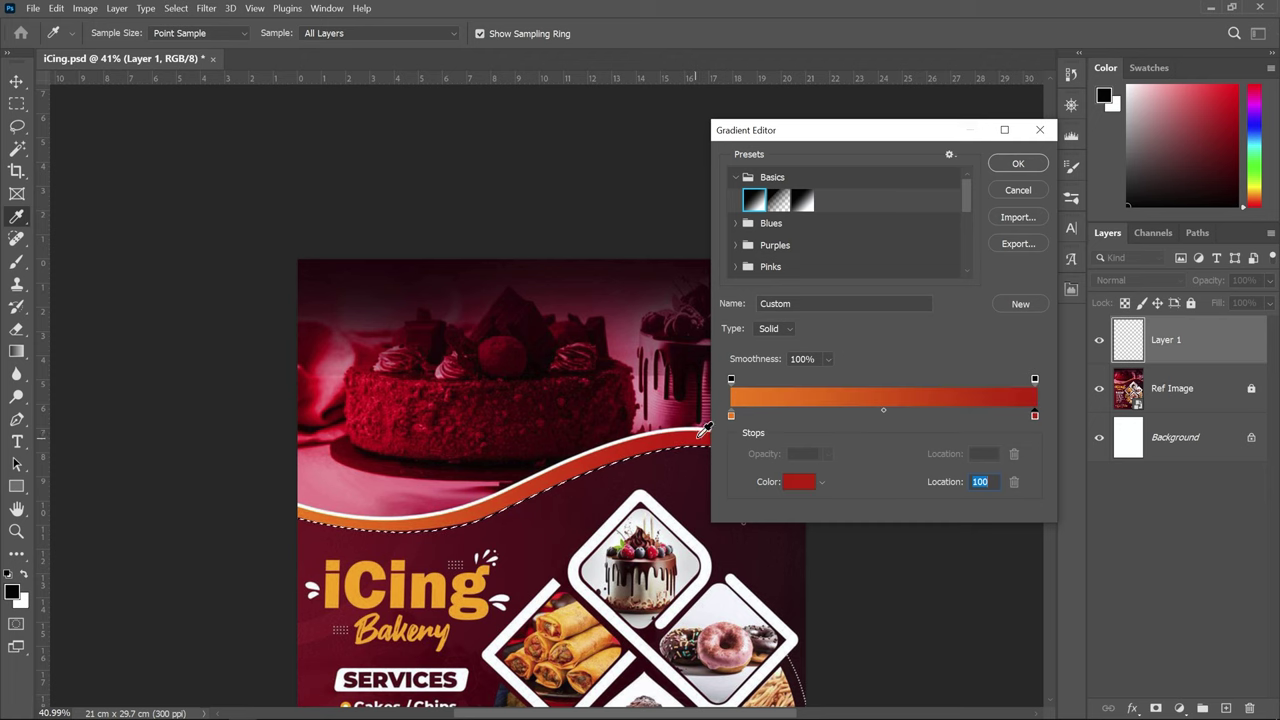
drag(855, 137, 822, 160)
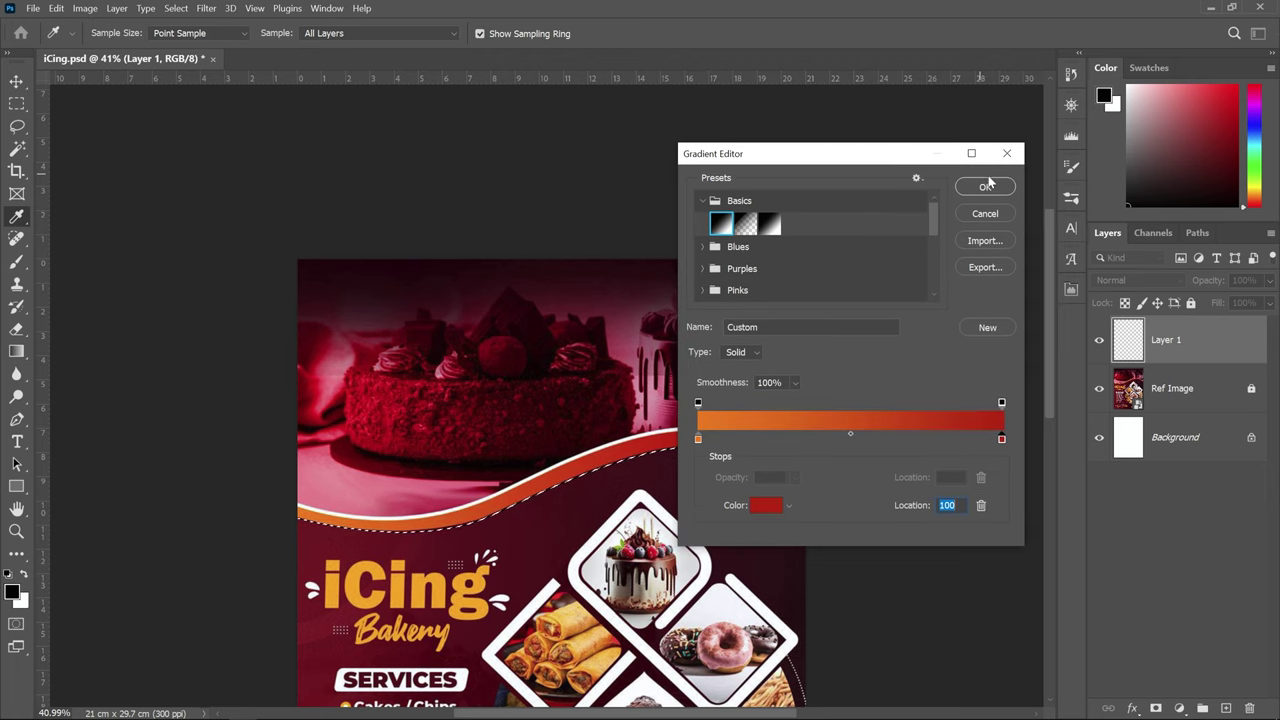
click(985, 188)
- Fill the selection with the gradient, orange at left and red at right, then hide the layer
drag(285, 477, 814, 497)
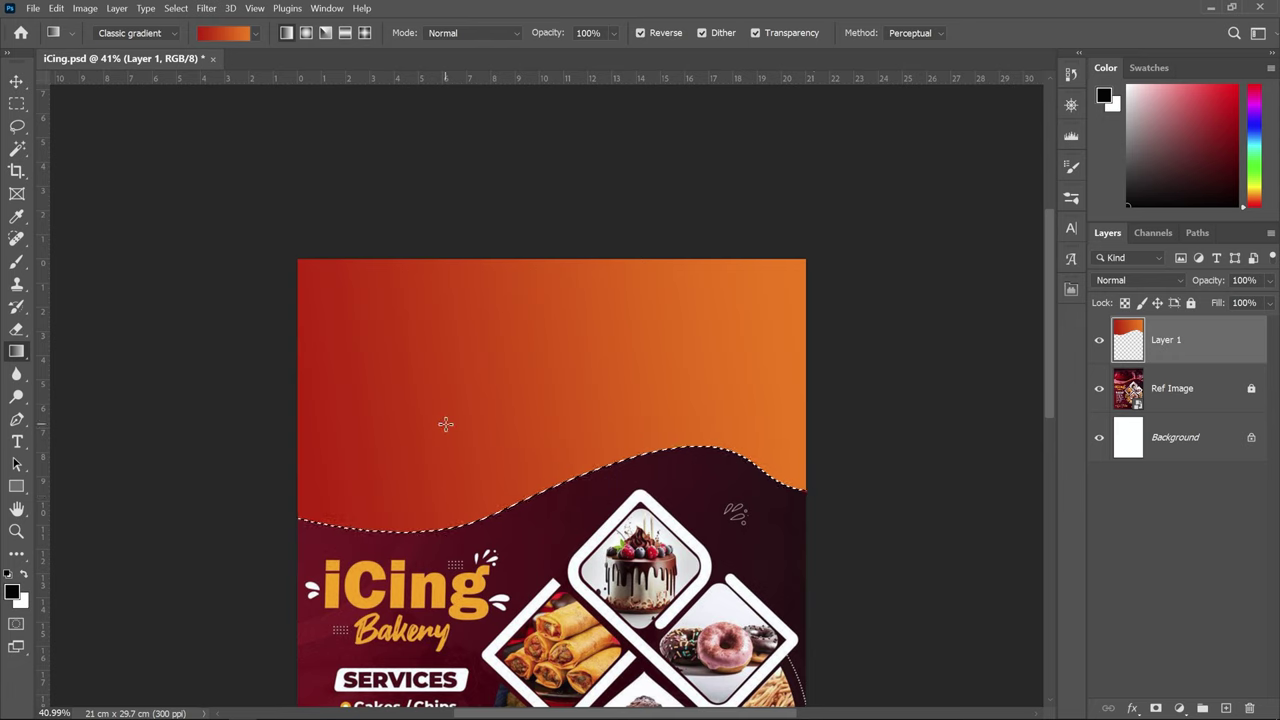
click(640, 33)
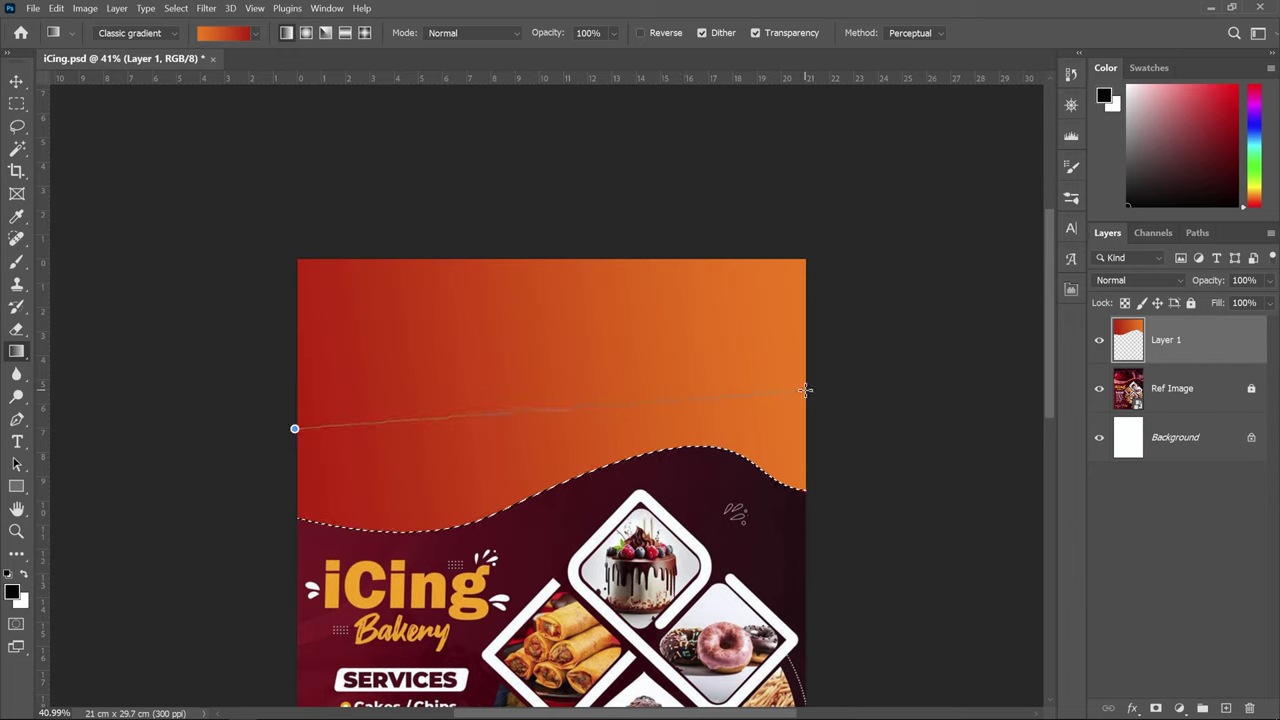
drag(373, 431, 810, 391)
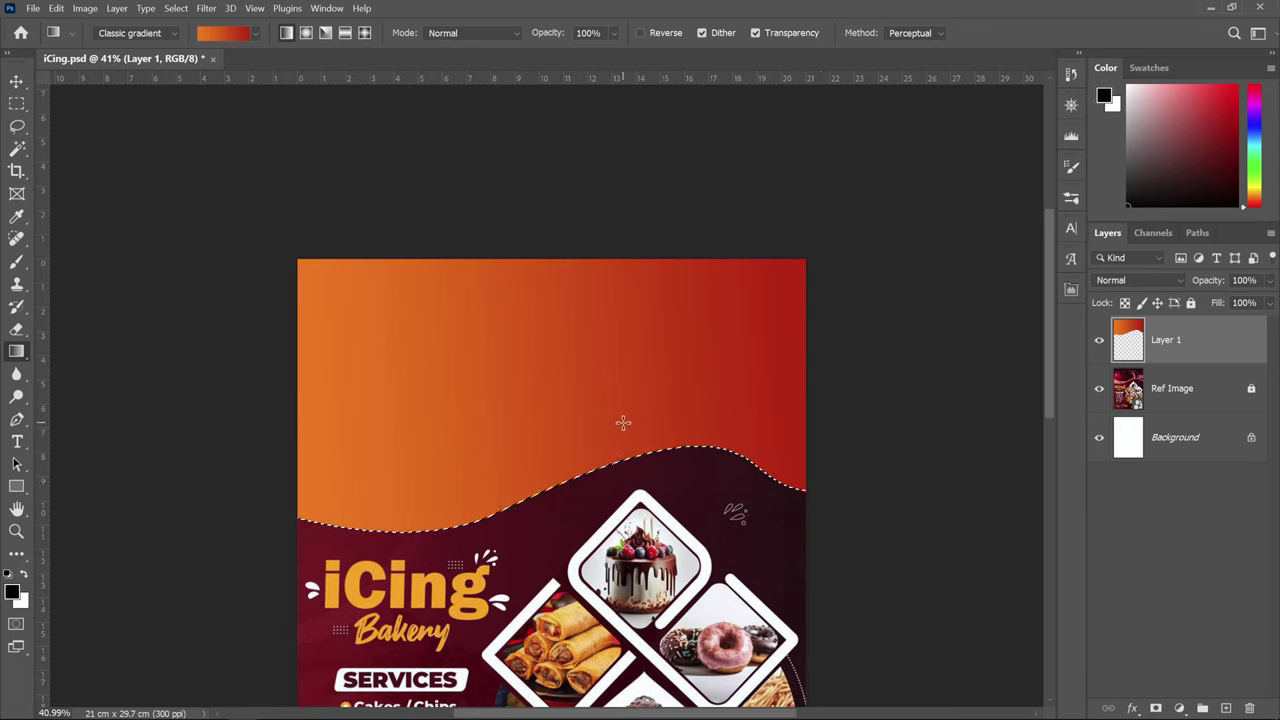
click(1100, 341)
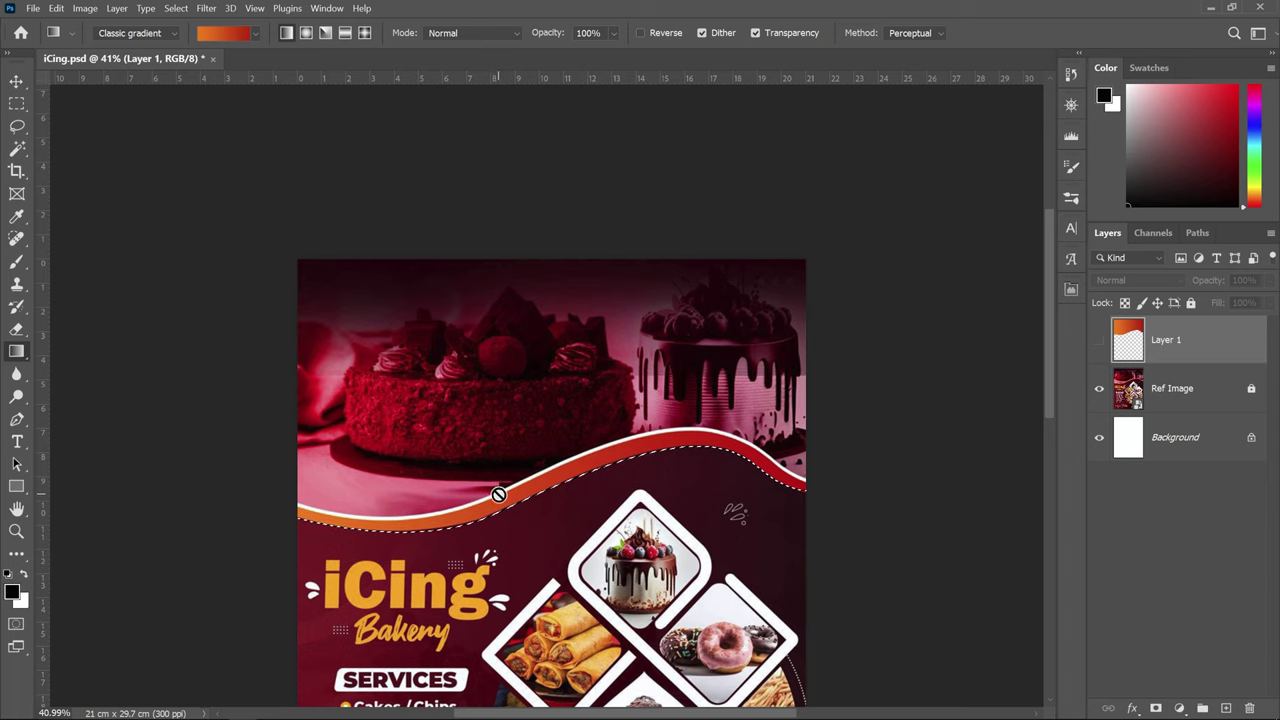
- Shift the selection slightly and fill it with white on new Layer 2
click(20, 104)
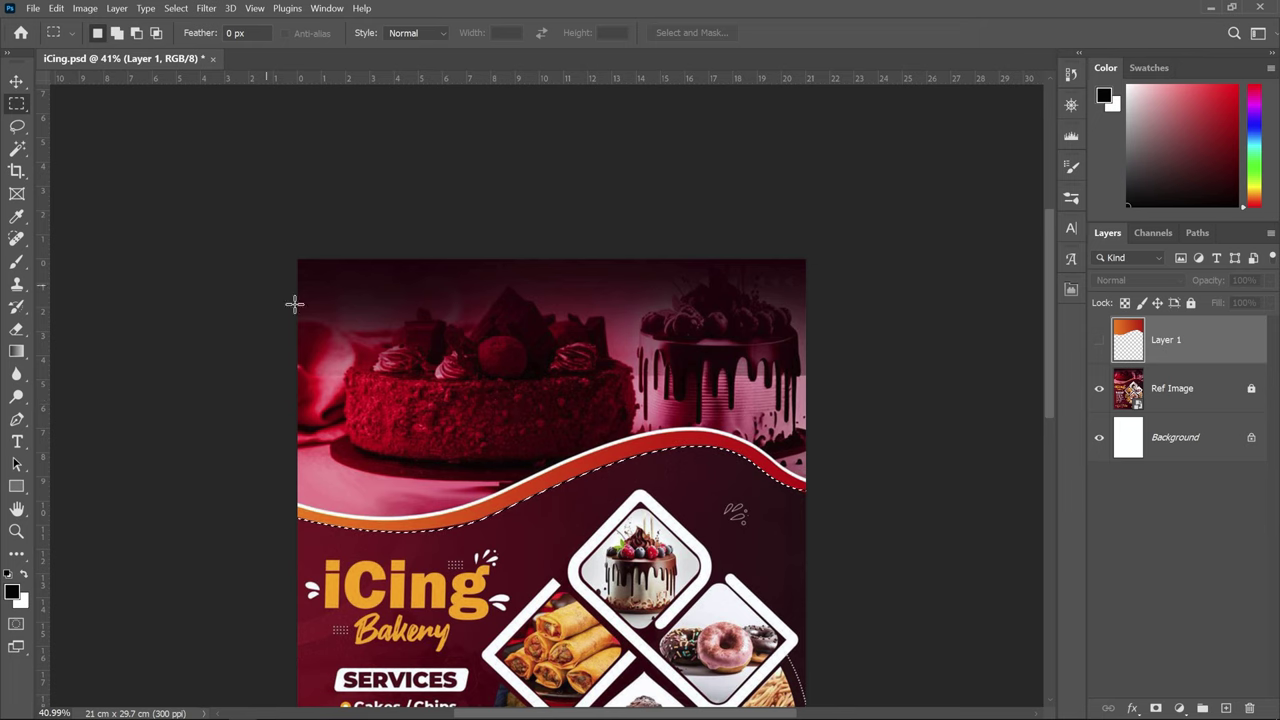
drag(471, 405, 475, 424)
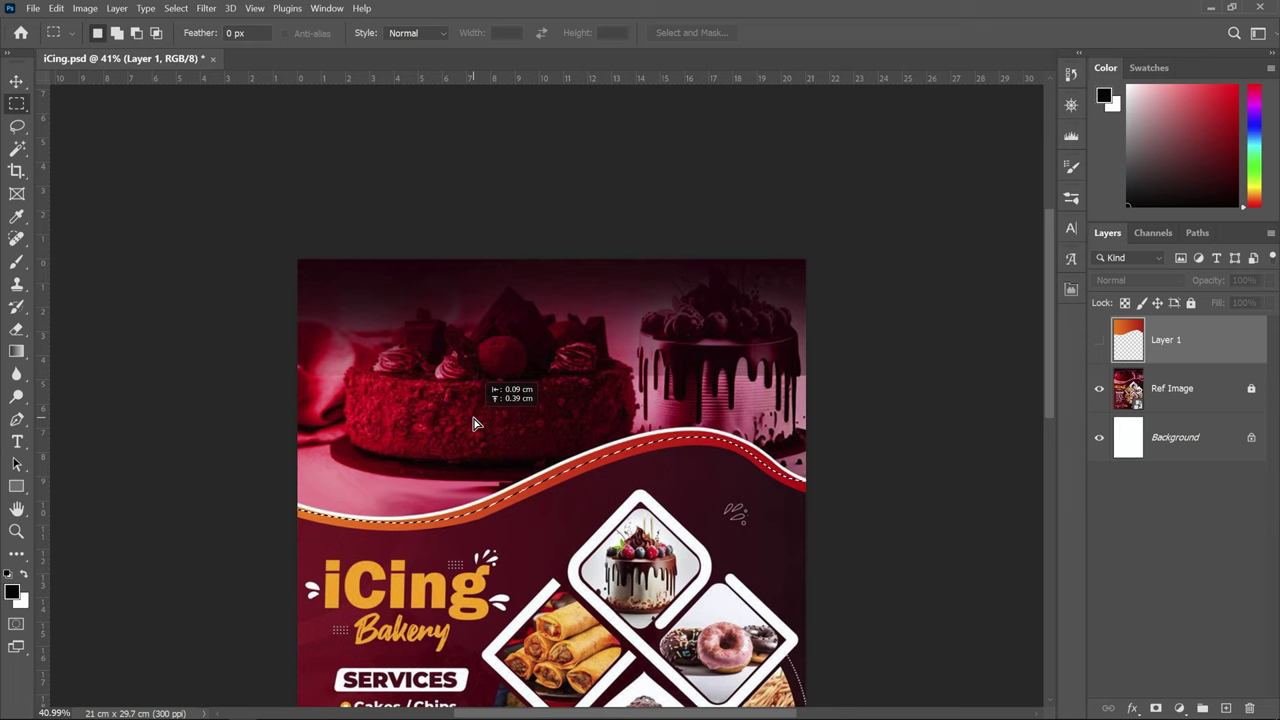
drag(475, 424, 477, 420)
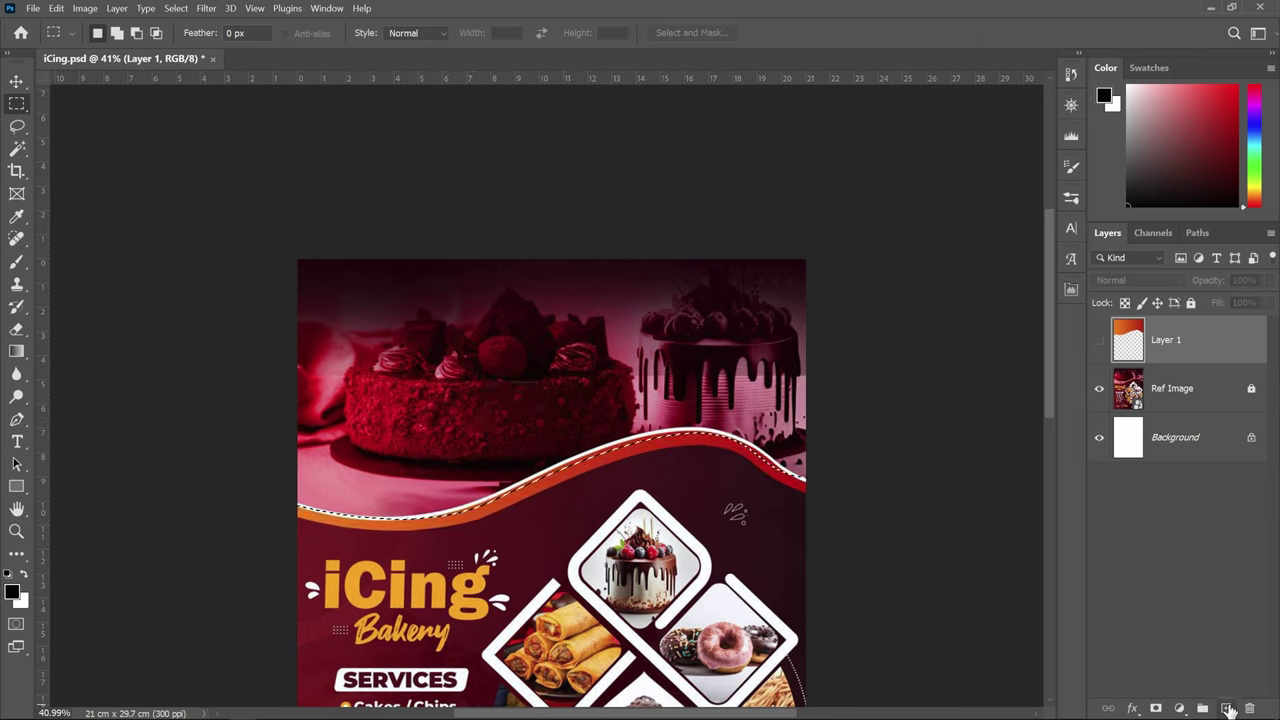
click(1226, 707)
key(x)
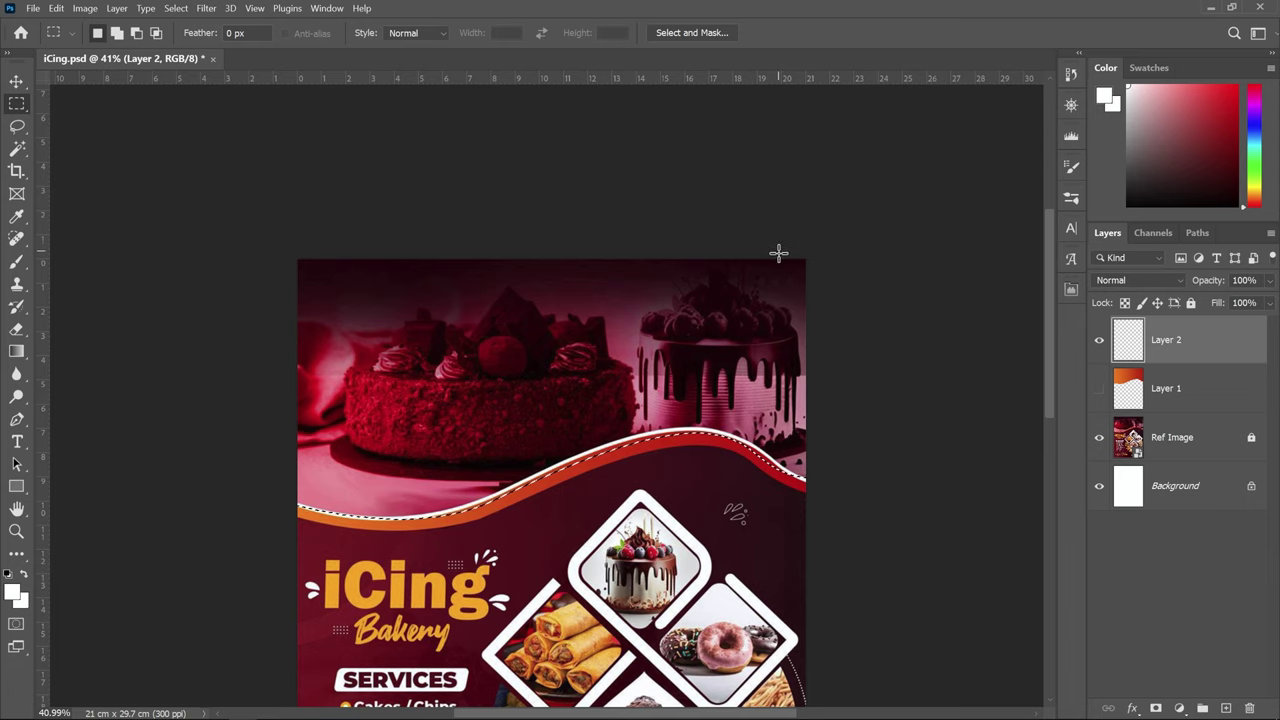
key(shift+F5)
key(Return)
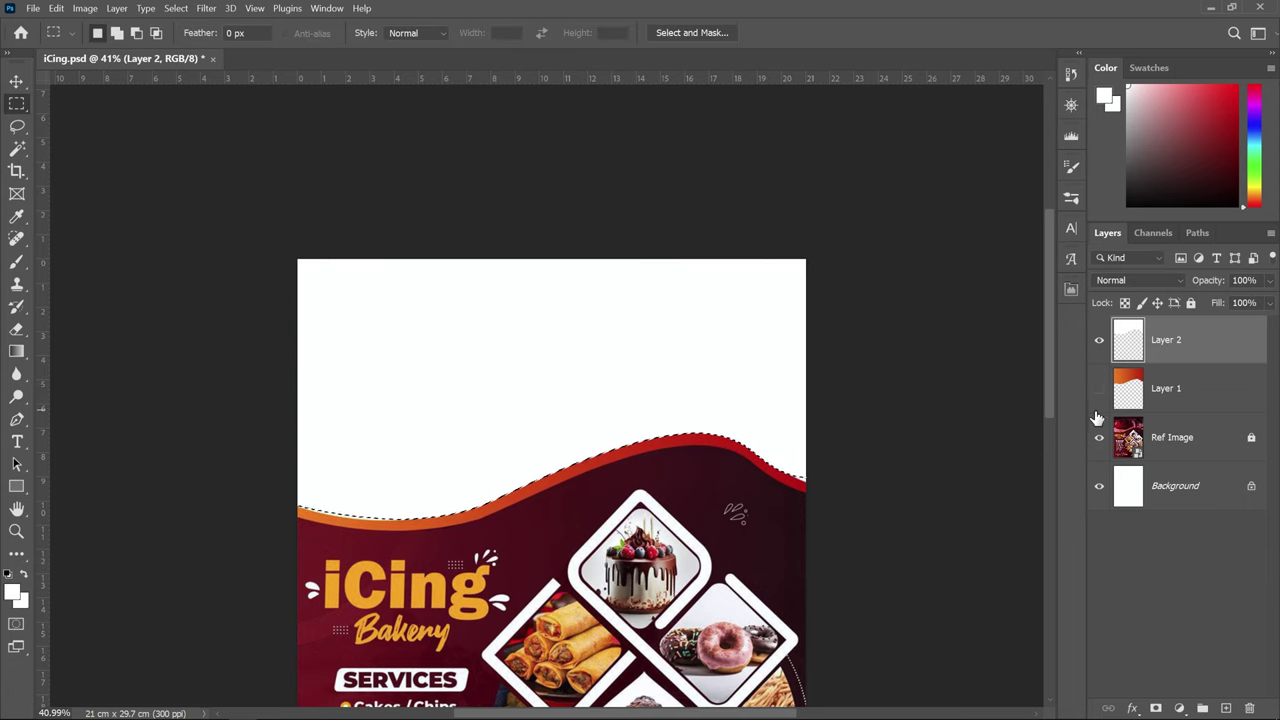
- Show Layer 1 again, toggle the reference image, and add an empty Layer 3
click(1099, 388)
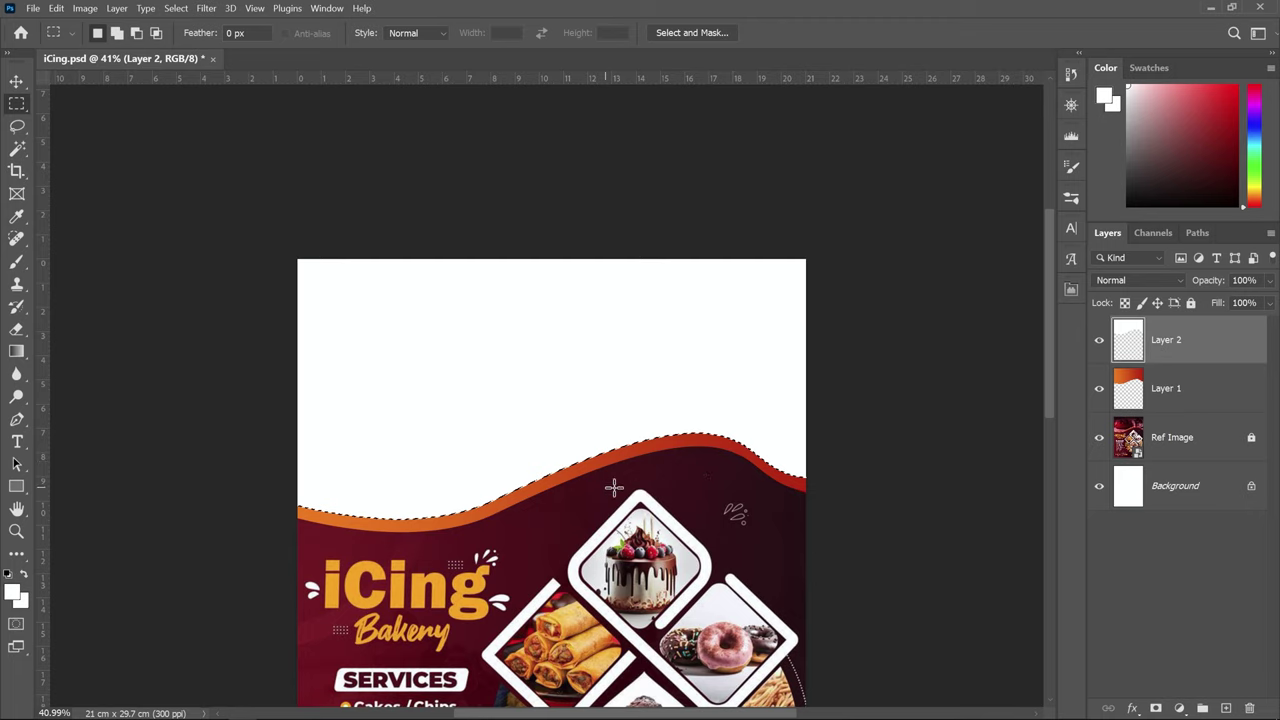
click(1099, 437)
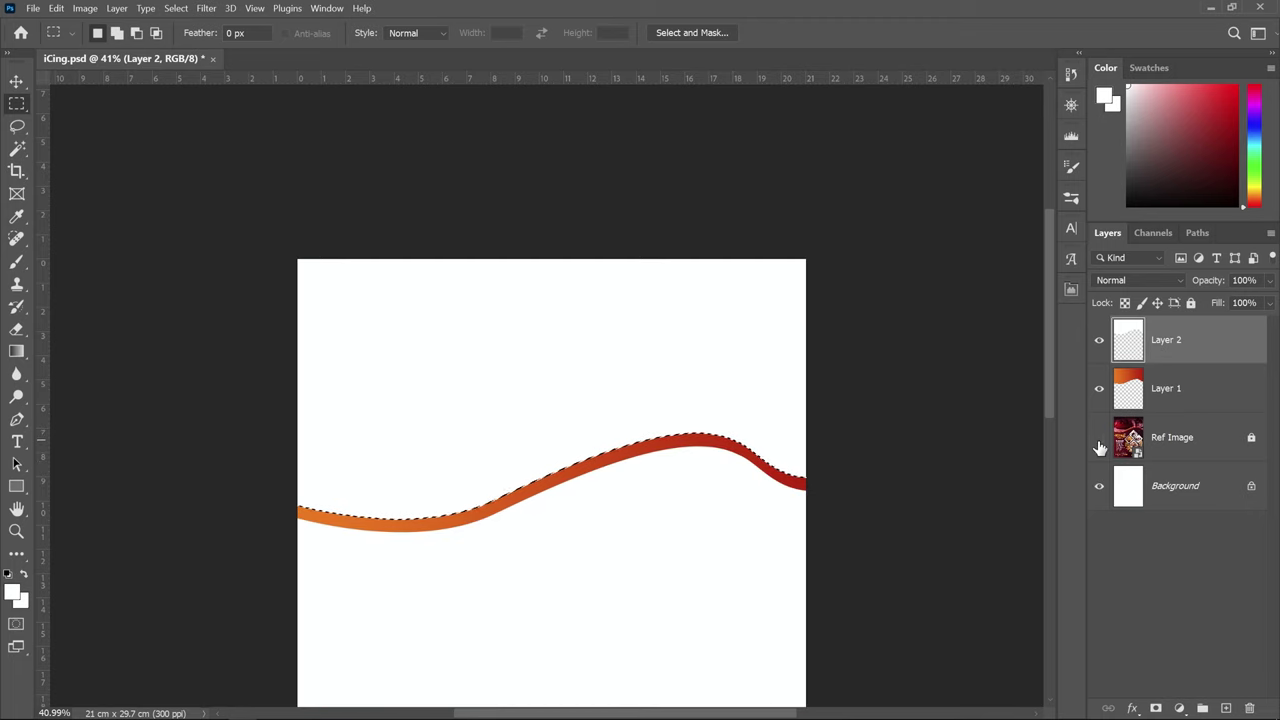
click(1099, 437)
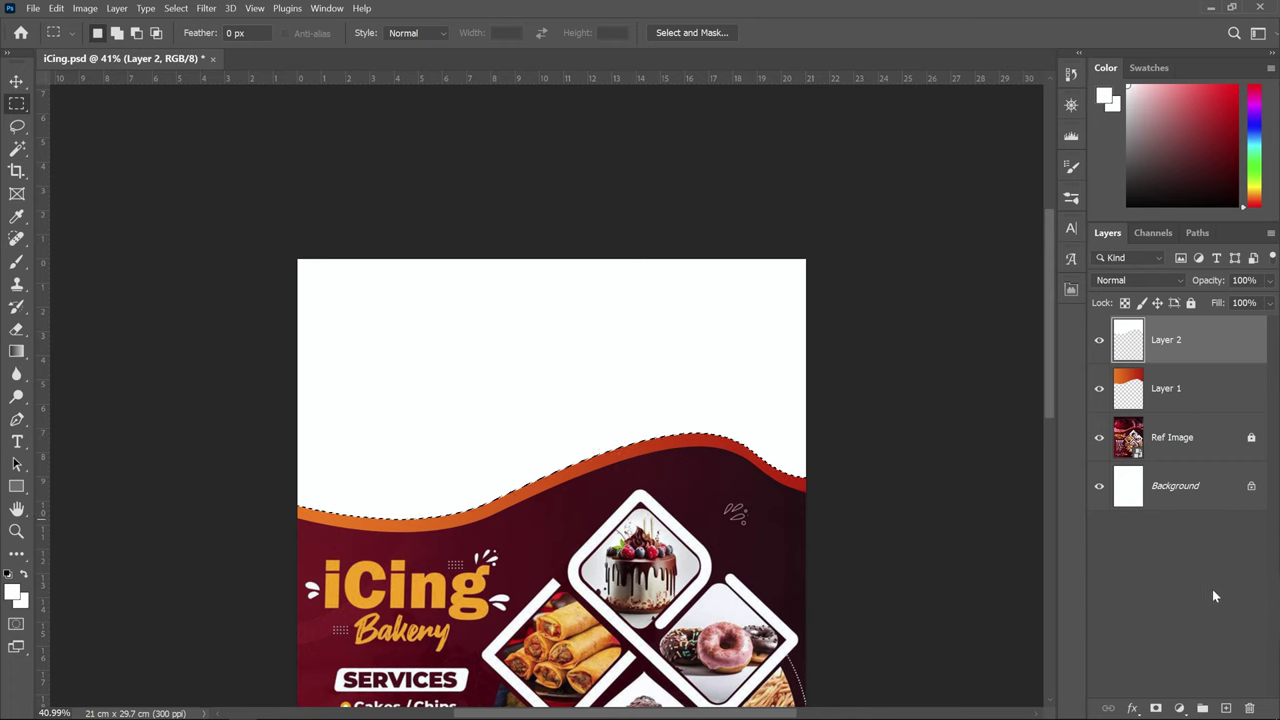
click(1226, 708)
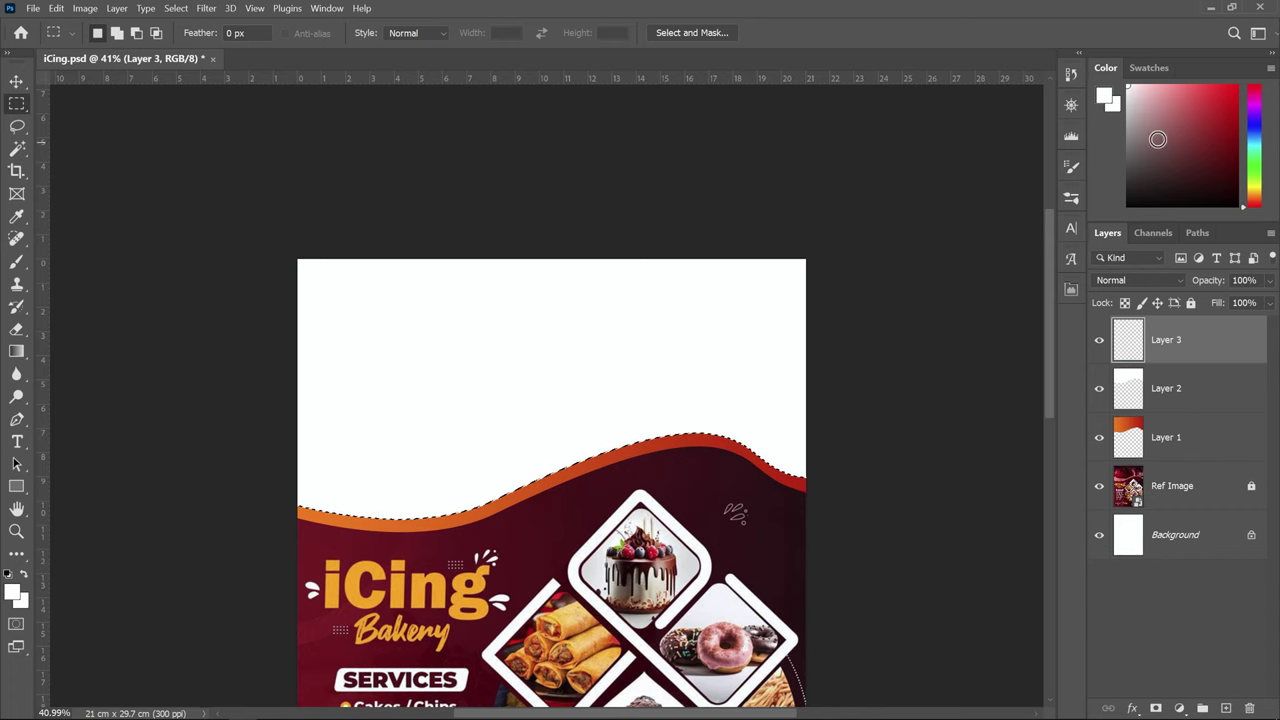
- Fill the slightly raised selection on Layer 3 with light grey, deselect, and fit the flyer
click(1122, 132)
scroll(600, 490, up, 1)
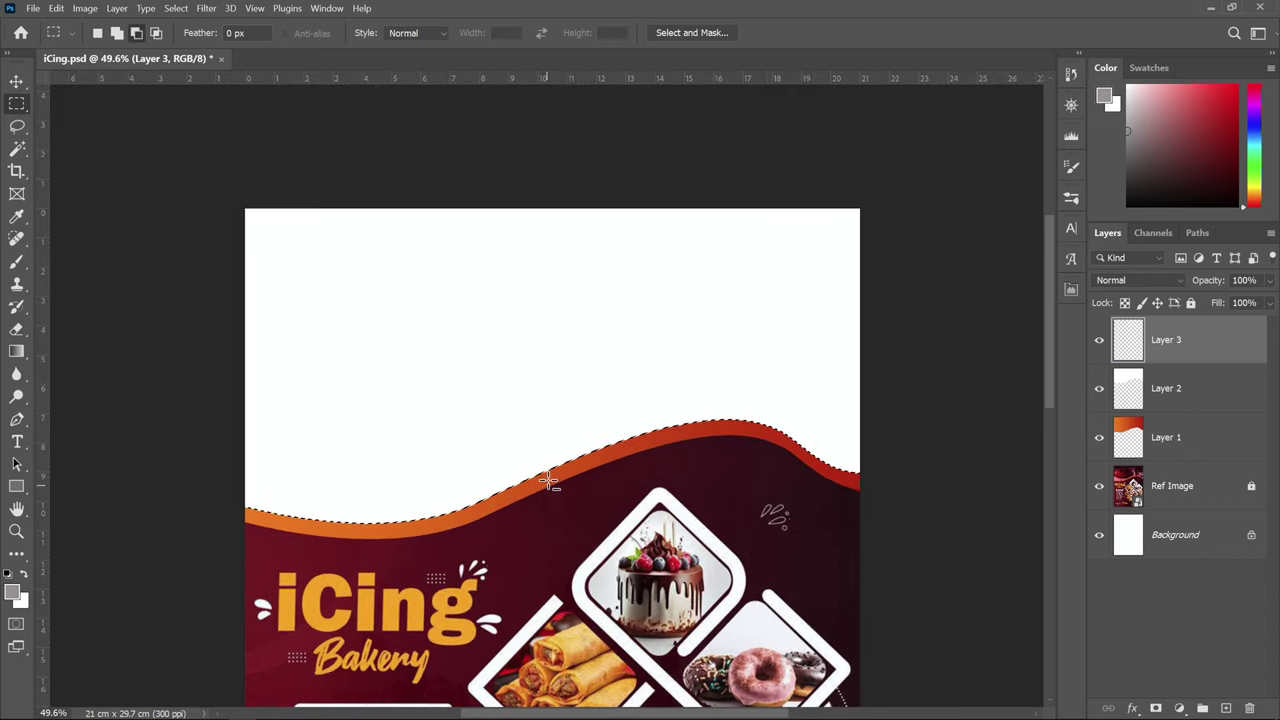
scroll(535, 462, up, 2)
drag(529, 448, 530, 441)
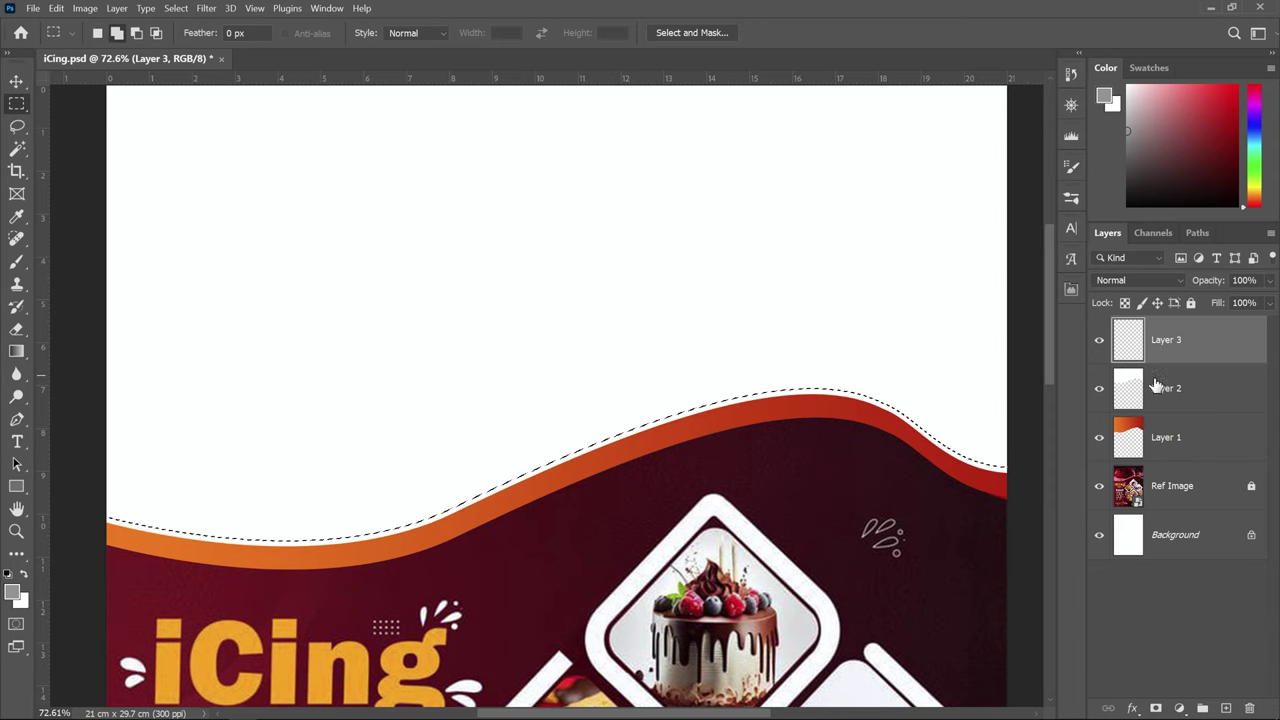
key(shift+F5)
key(Return)
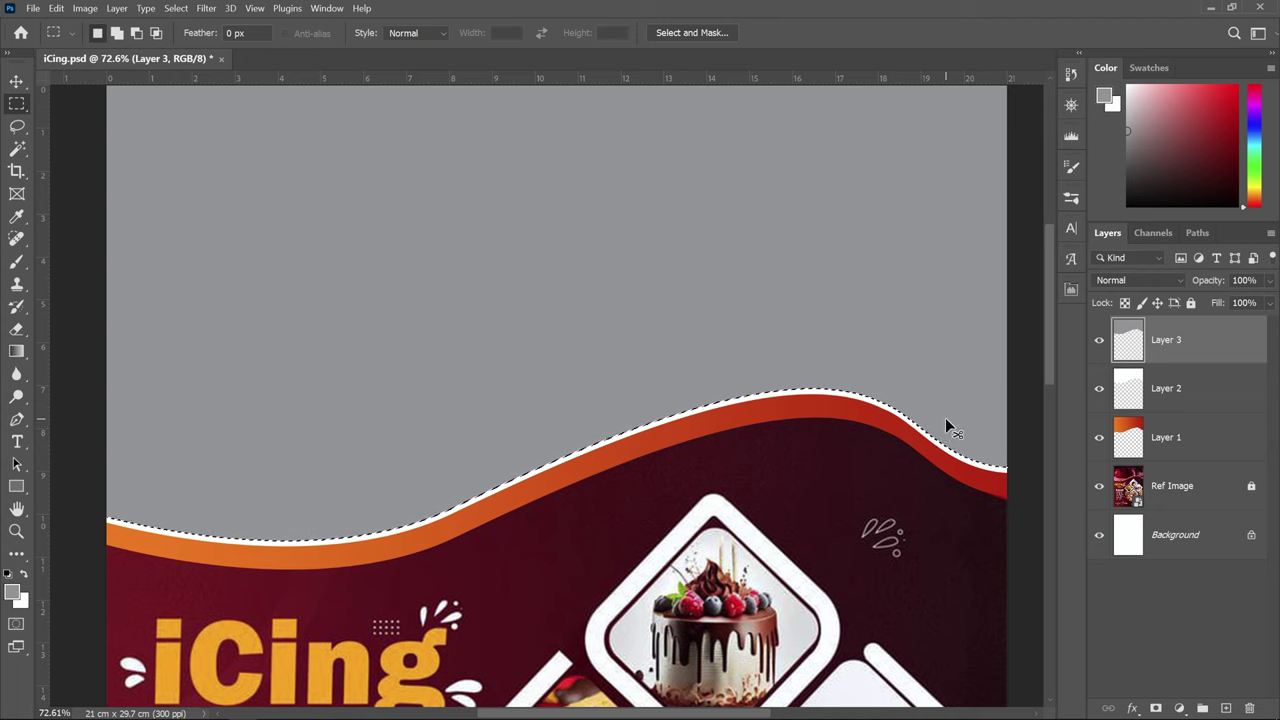
key(ctrl+d)
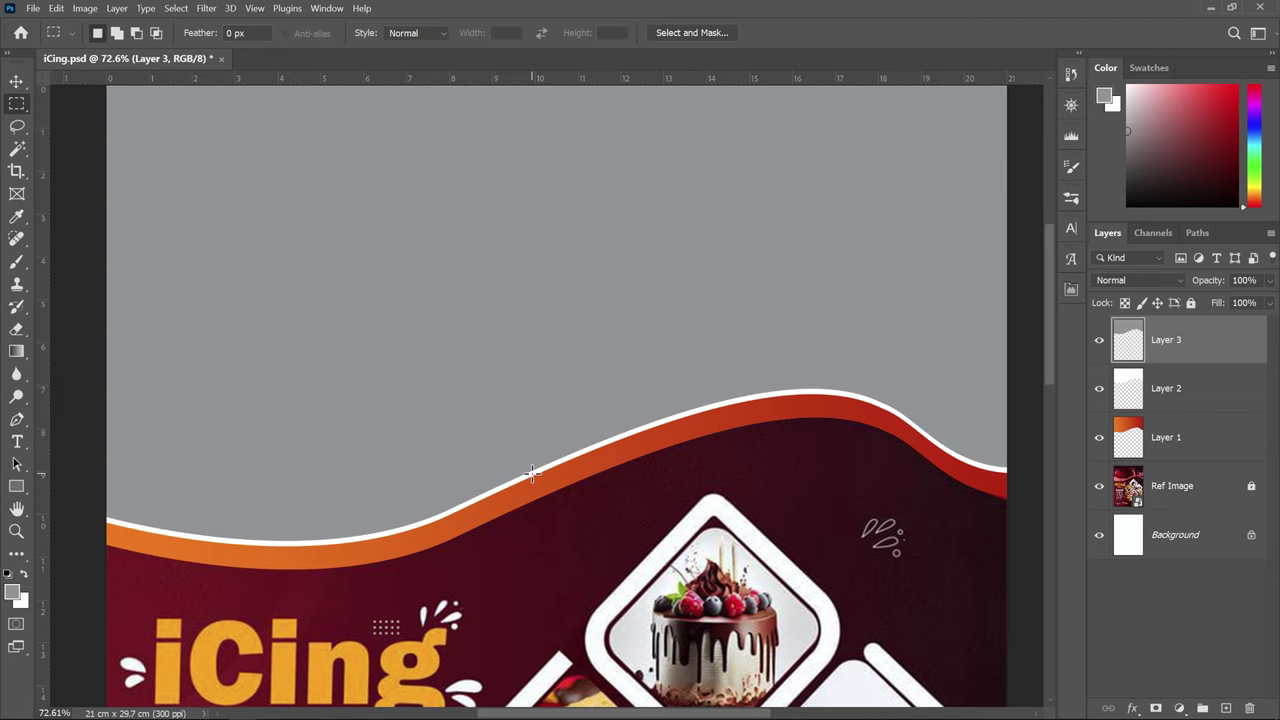
key(ctrl+0)
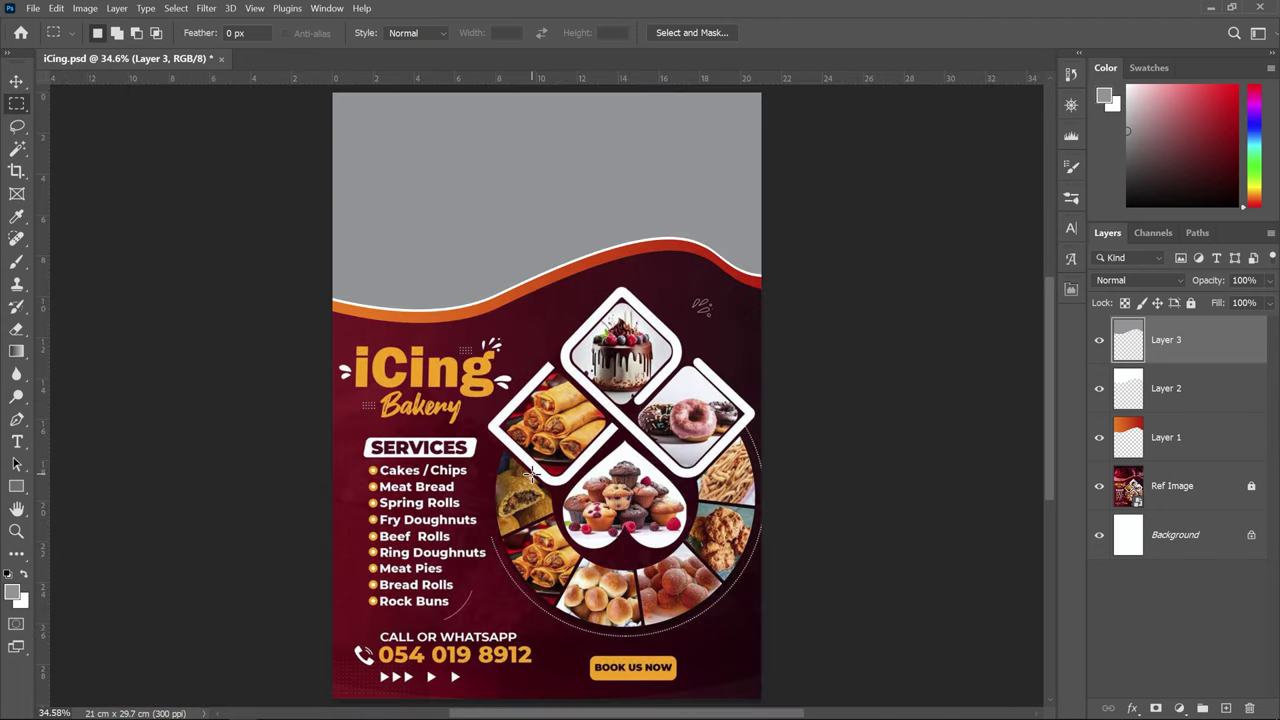
click(17, 81)
- Browse the 'cake group images' results, previewing the Pngtree and 123RF cake images
key(alt+Tab)
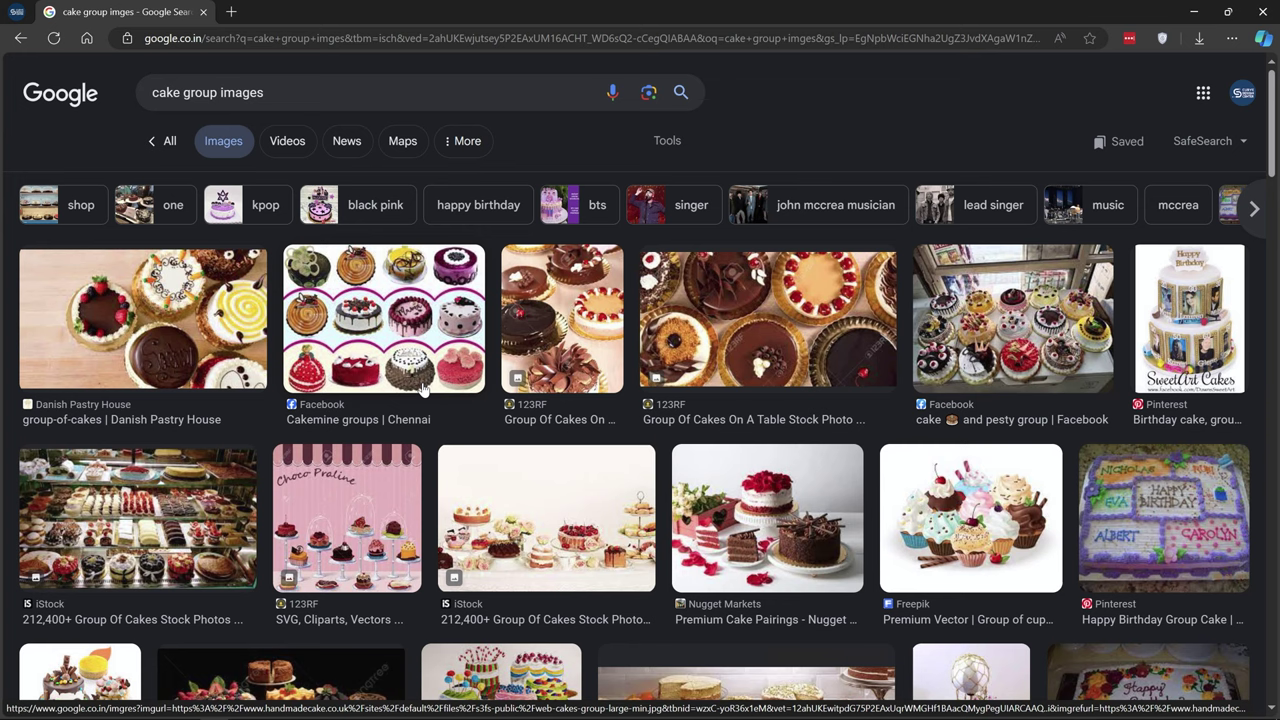
scroll(213, 327, down, 3)
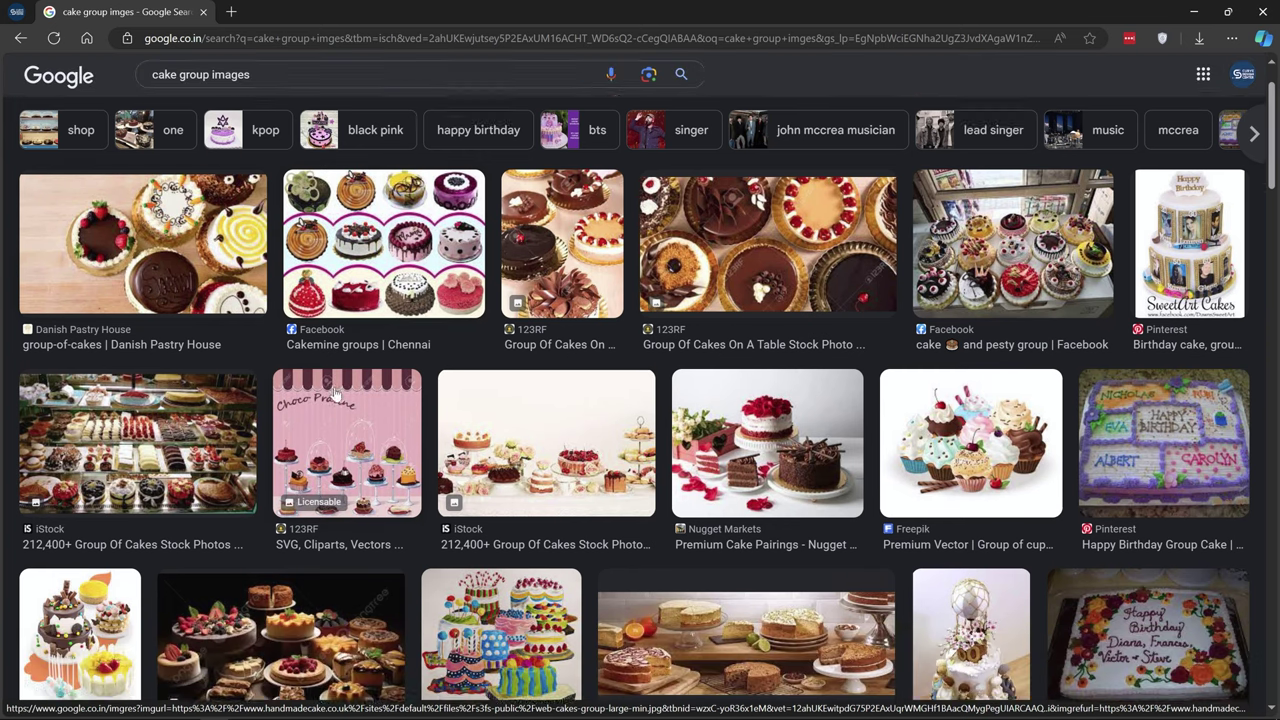
scroll(336, 395, down, 1)
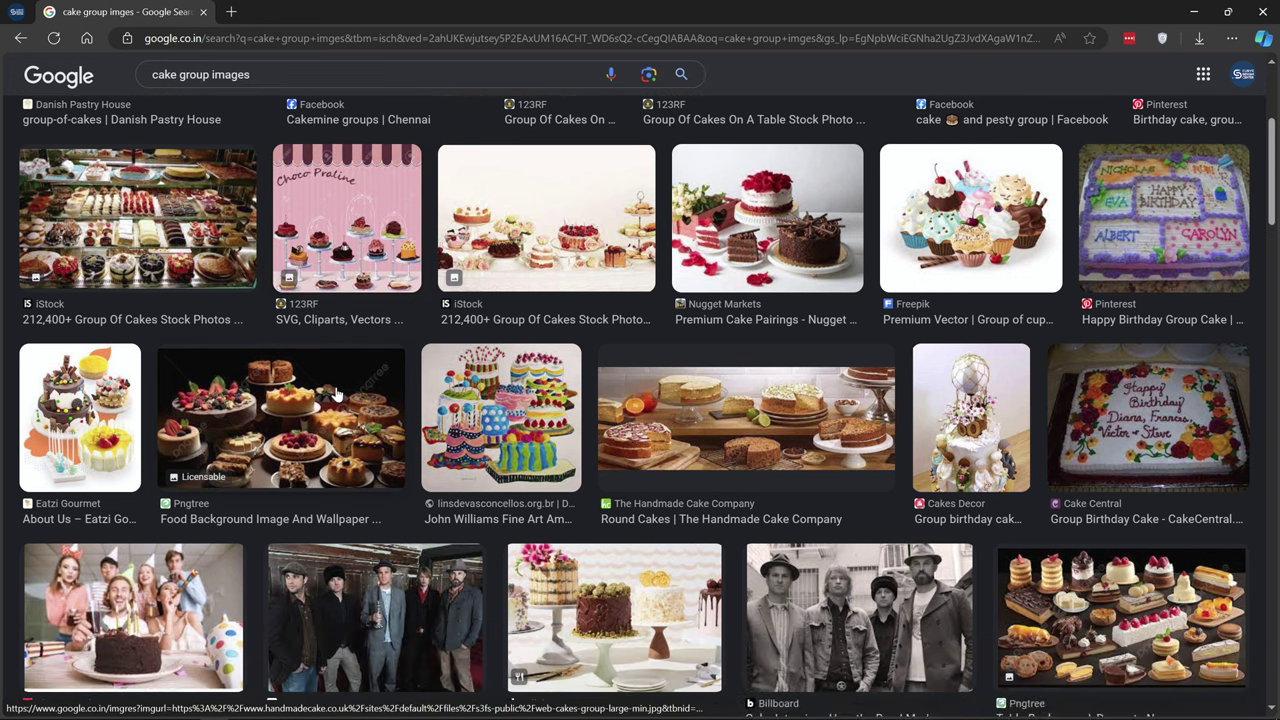
scroll(381, 423, down, 3)
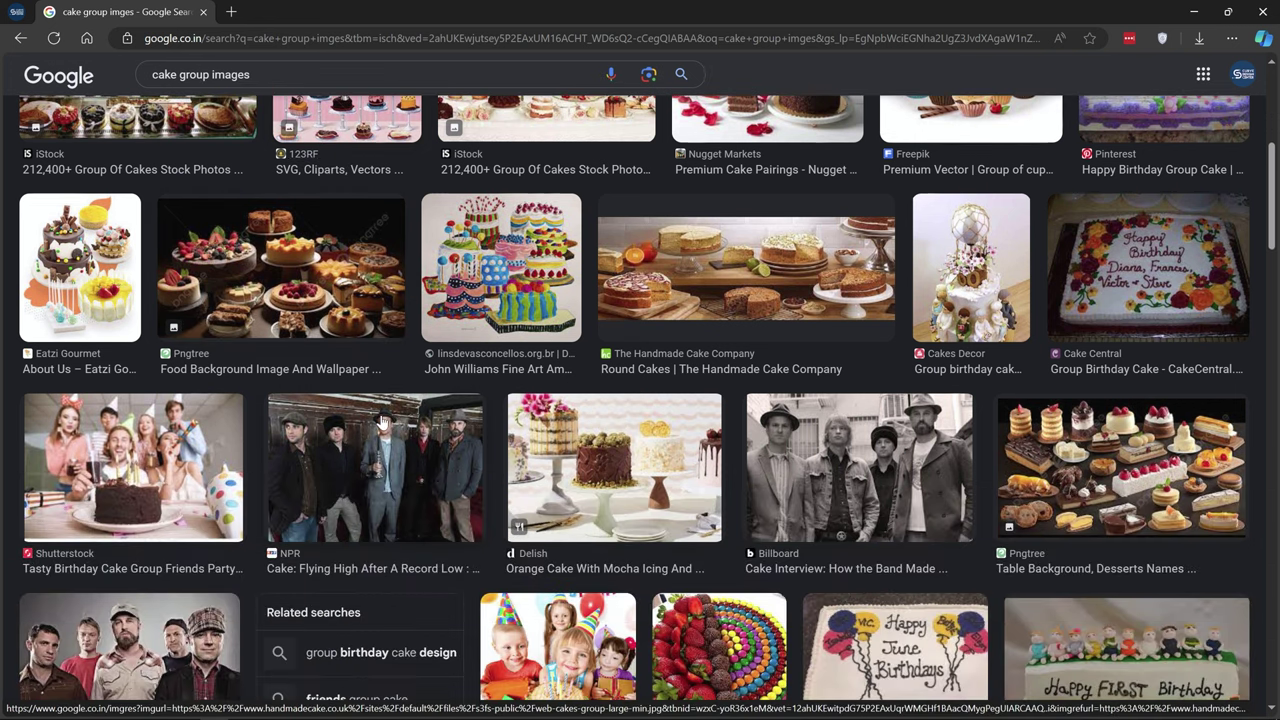
scroll(381, 423, down, 2)
scroll(381, 423, up, 4)
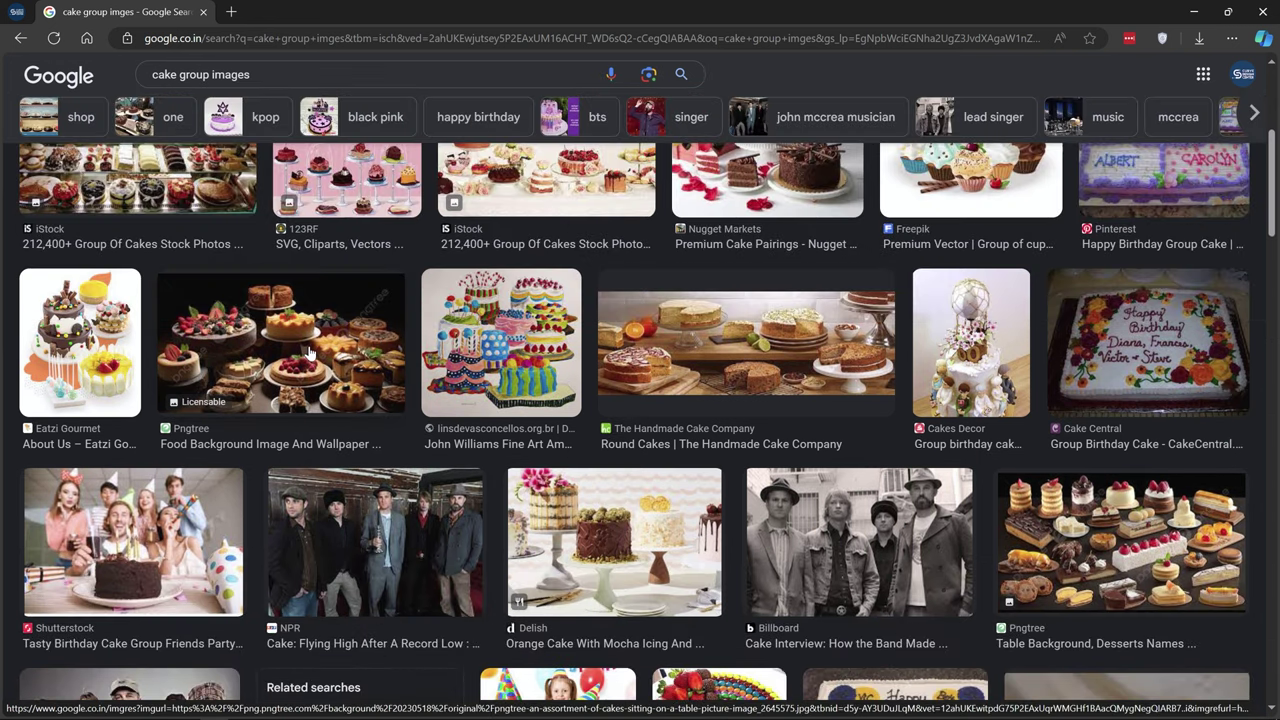
click(310, 402)
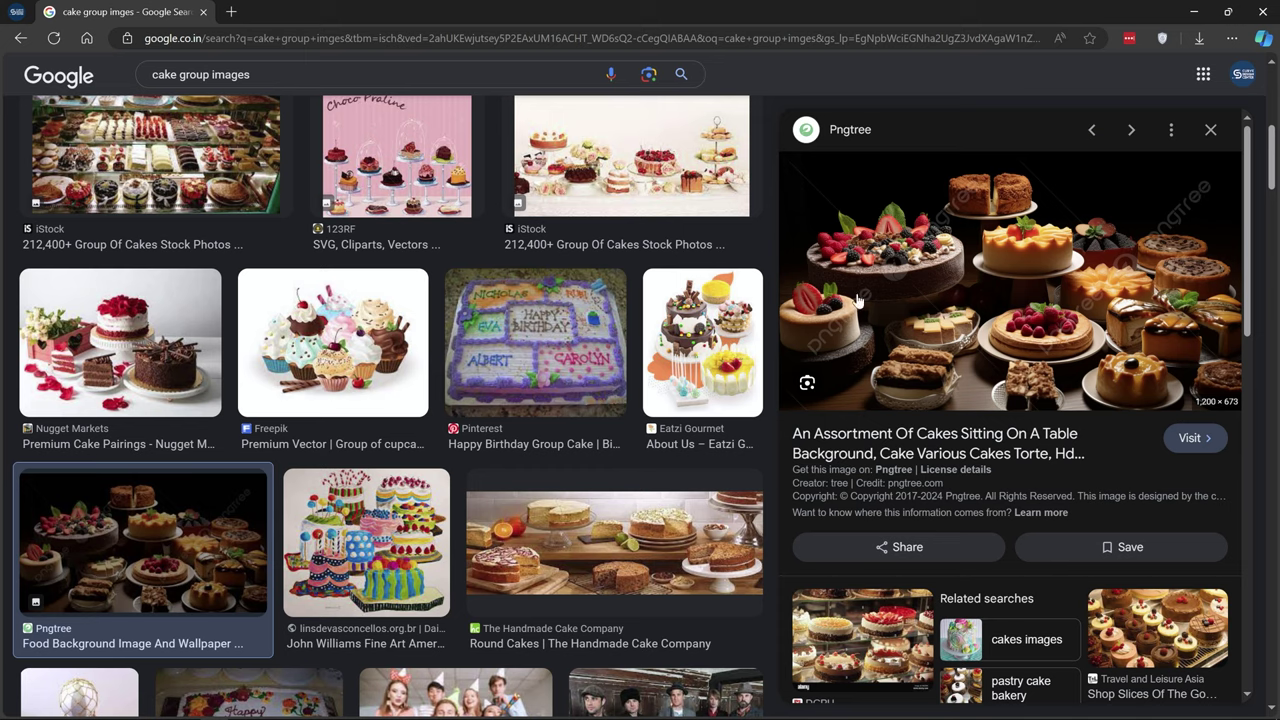
scroll(540, 328, up, 1)
scroll(540, 328, up, 1)
scroll(540, 328, up, 1)
click(170, 230)
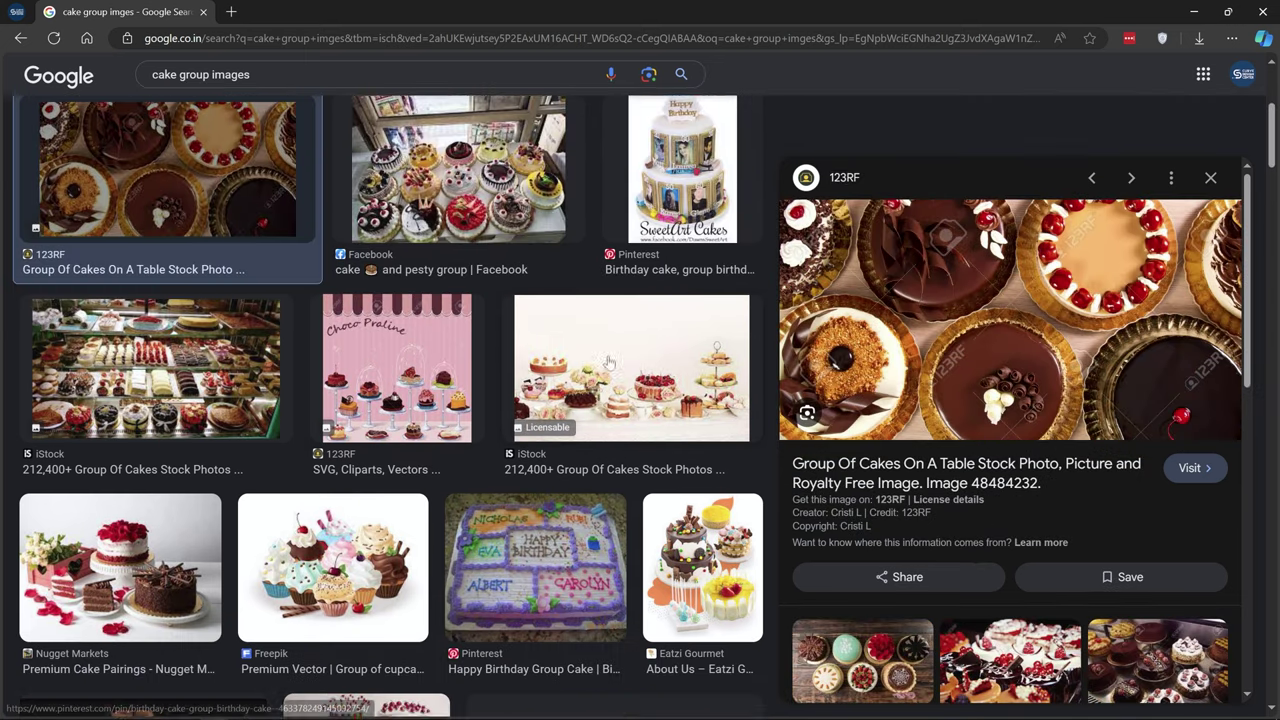
scroll(608, 362, down, 1)
scroll(620, 410, down, 2)
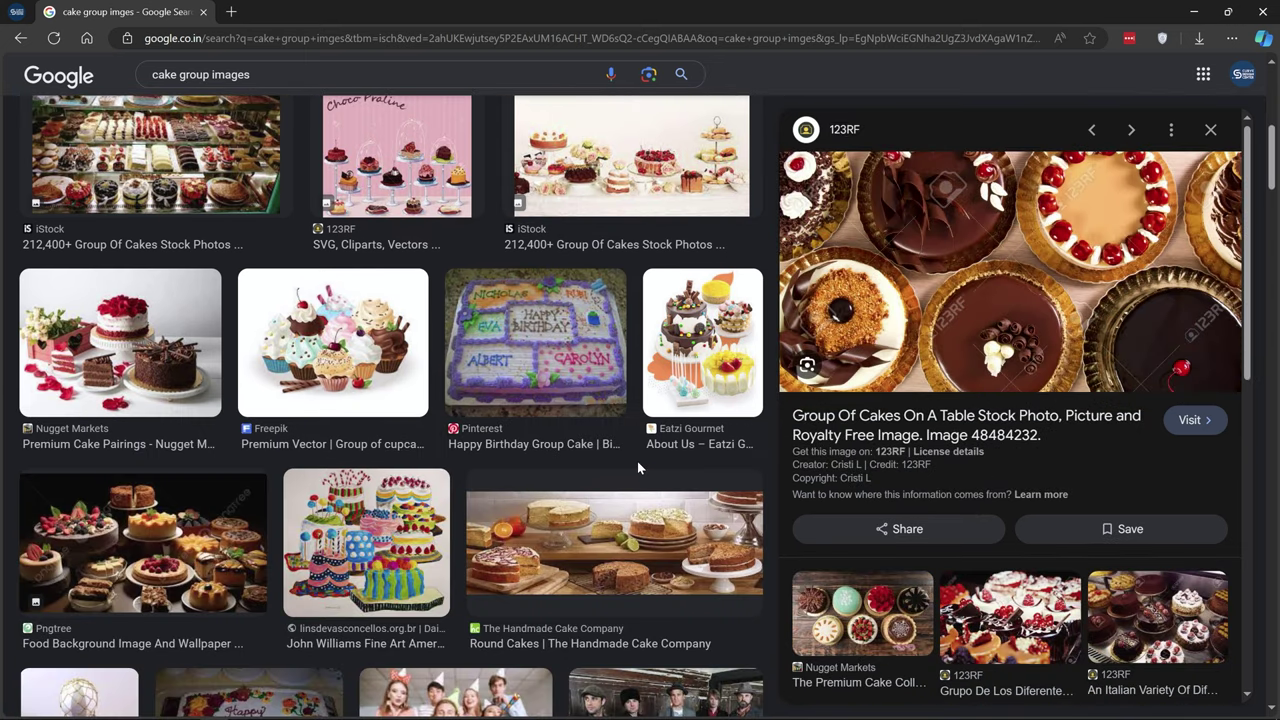
scroll(637, 461, down, 3)
scroll(676, 337, up, 6)
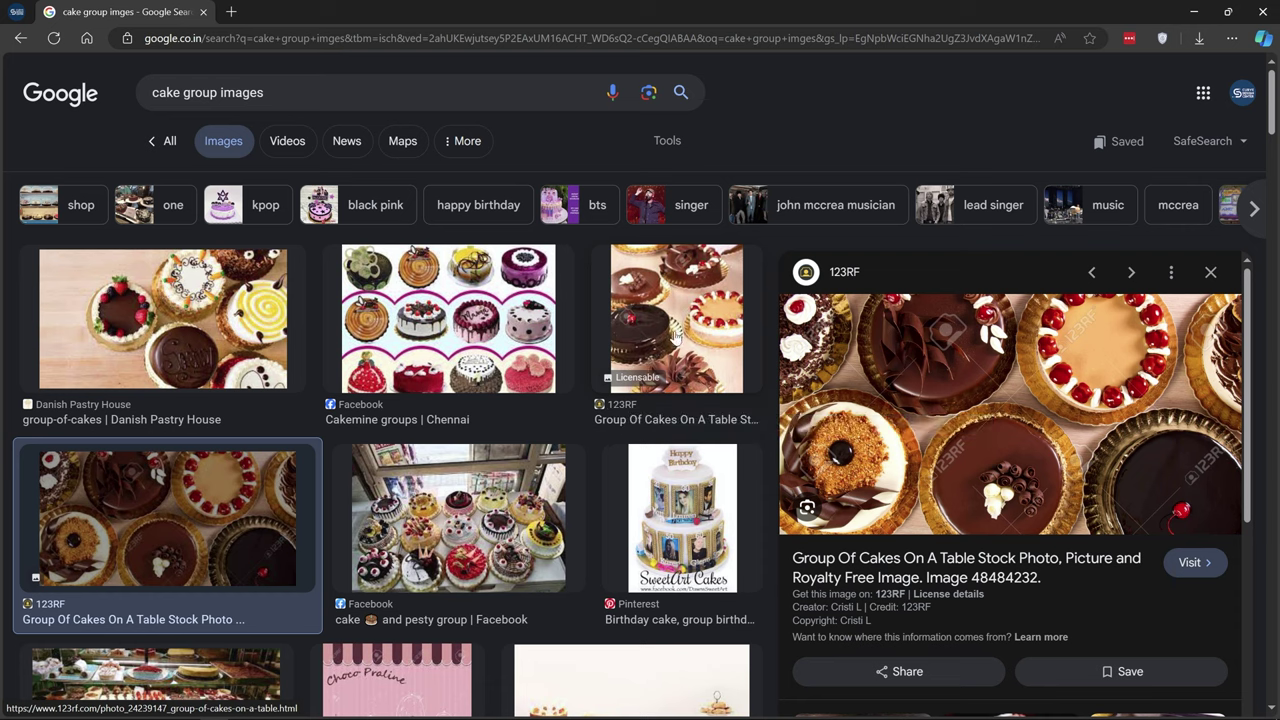
- Filter the image results to Creative Commons licenses
click(667, 141)
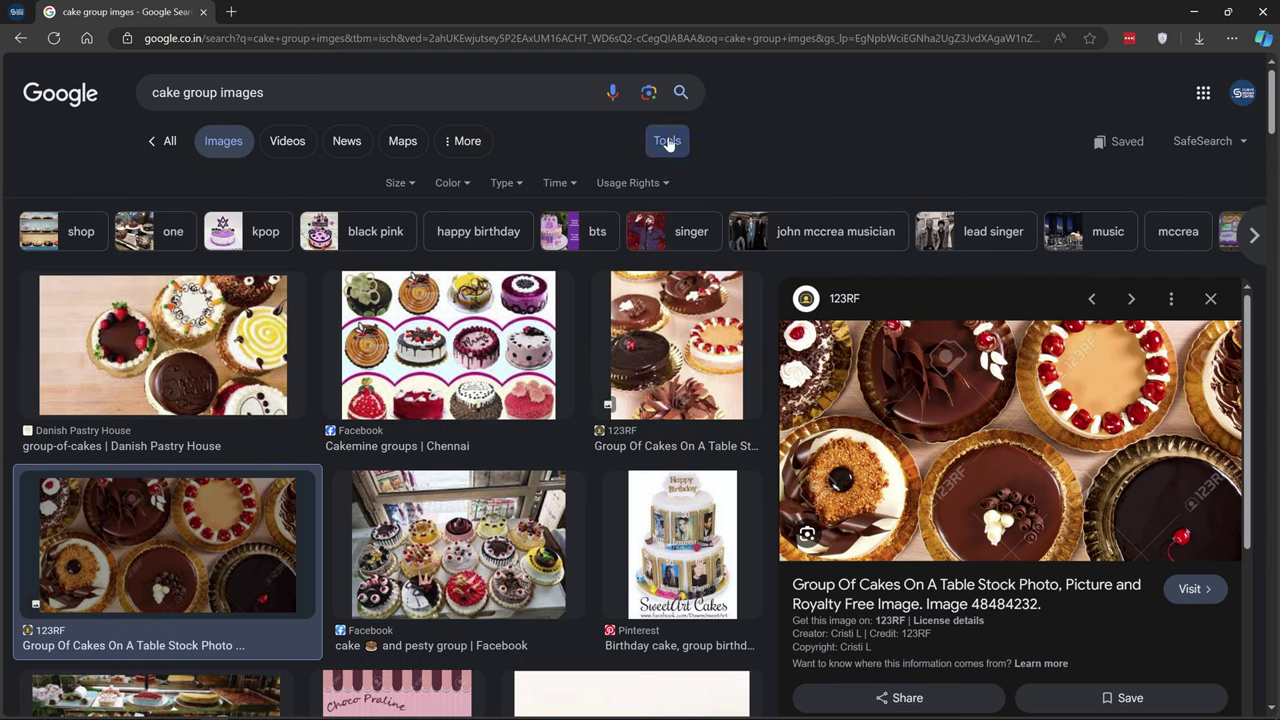
click(617, 186)
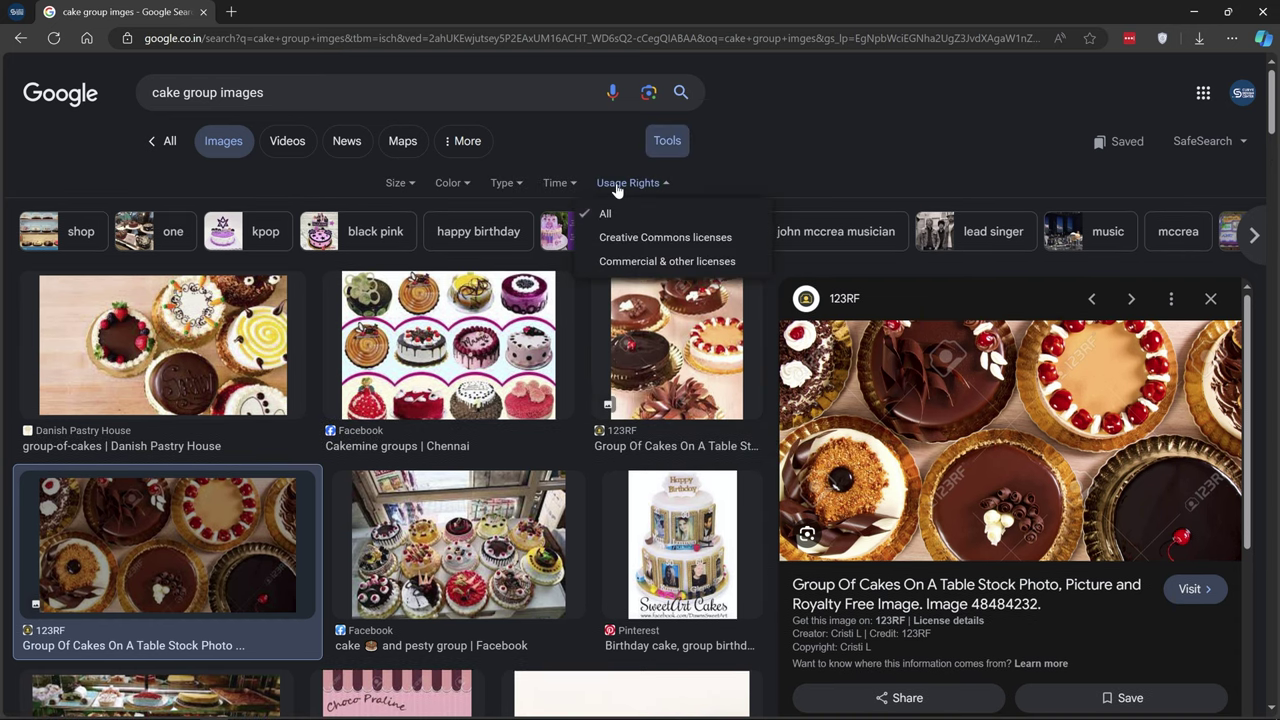
click(700, 242)
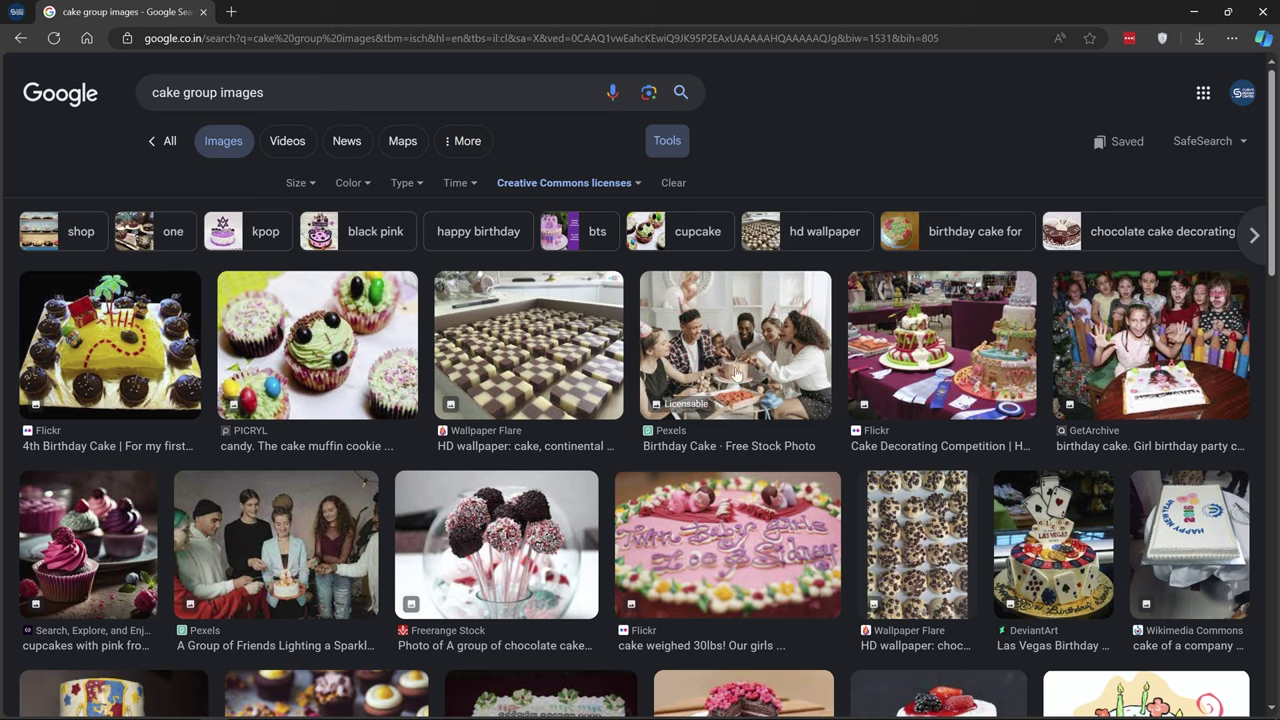
- Copy the Flickr Cake Decorating Competition image
click(960, 334)
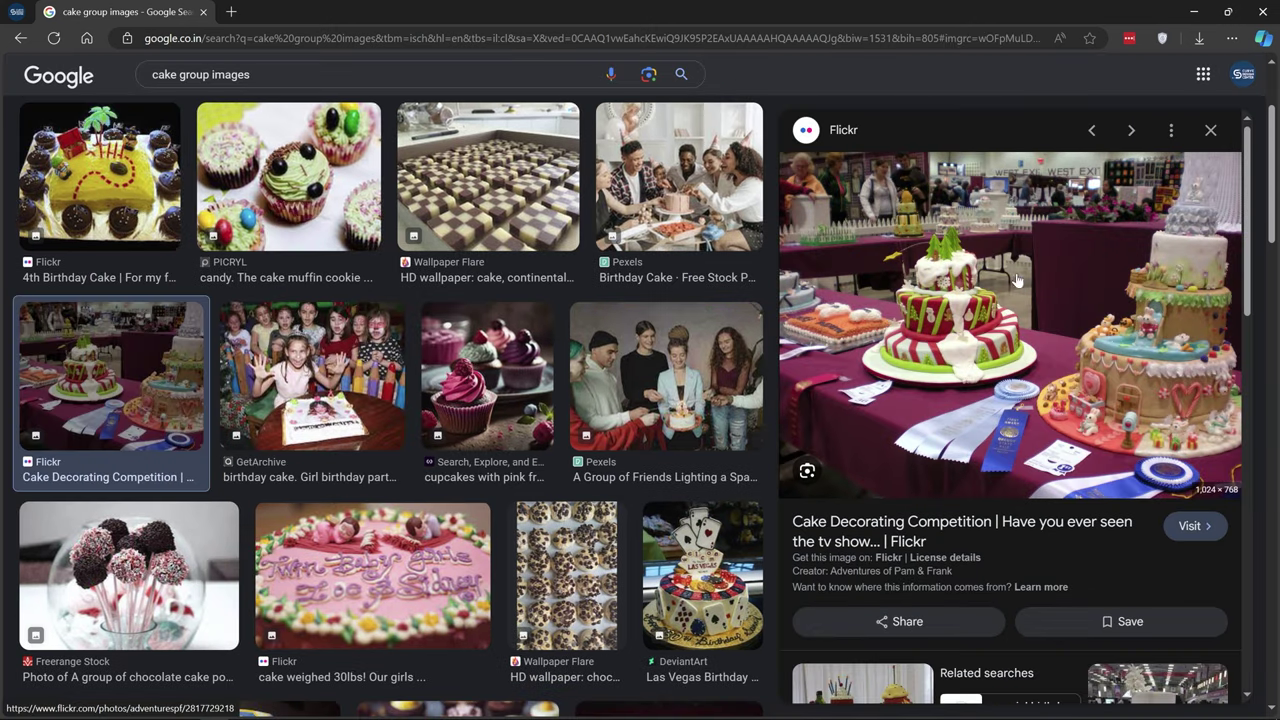
right_click(998, 256)
click(1050, 428)
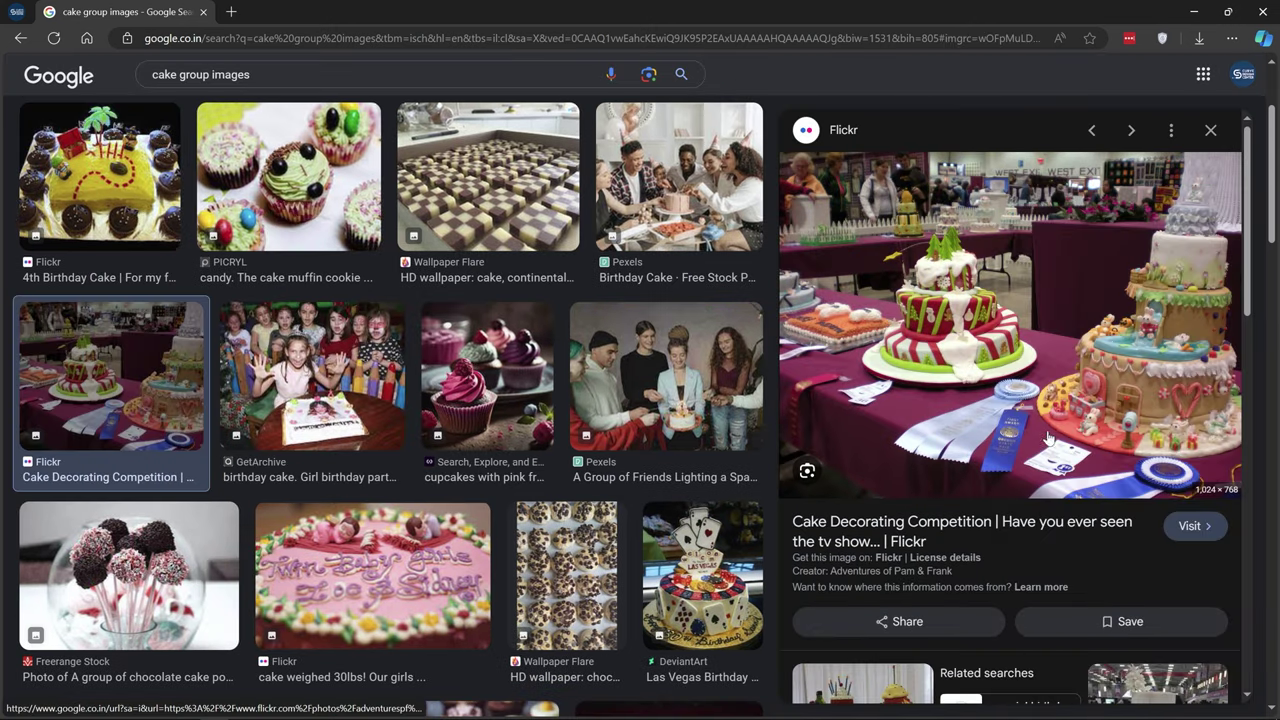
- Paste the cake-competition photo into the flyer and position it over the top area
click(1193, 11)
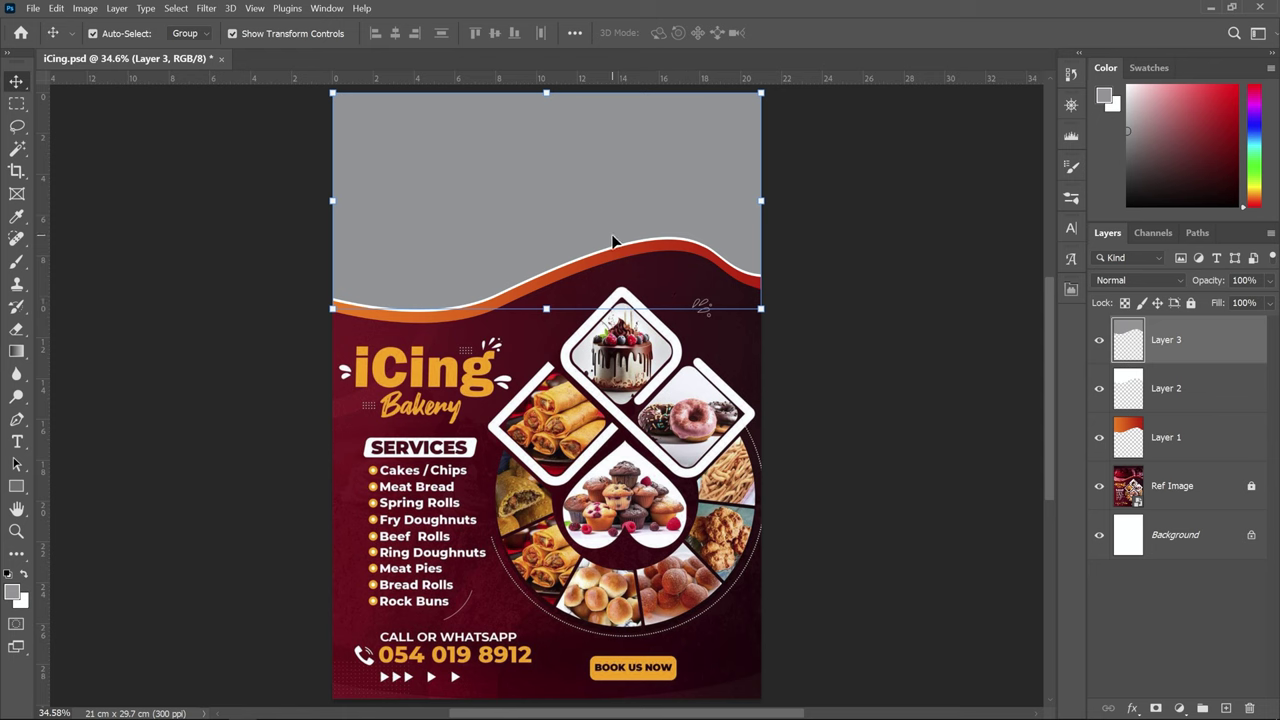
key(ctrl+v)
mouse_move(639, 416)
mouse_down()
mouse_move(517, 184)
mouse_move(803, 218)
mouse_move(784, 216)
mouse_up()
drag(648, 187, 652, 225)
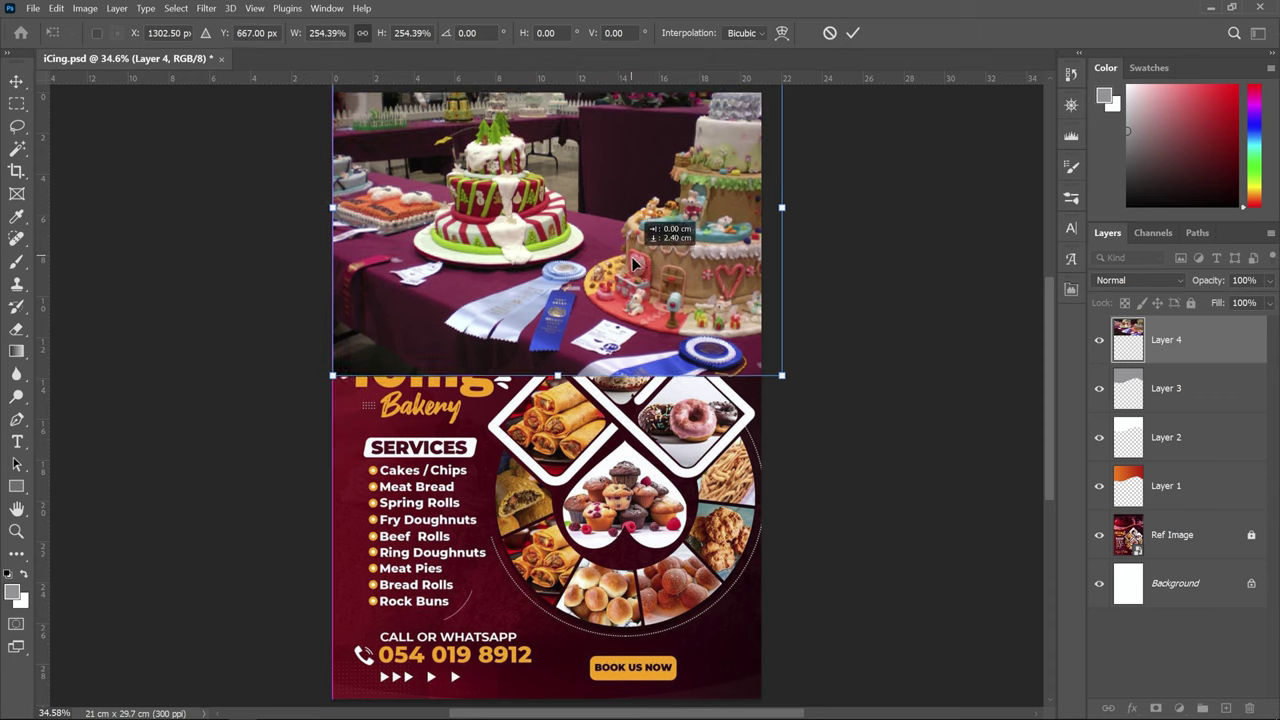
- Clip the cake photo layer to the grey wave shape on Layer 3
right_click(1233, 343)
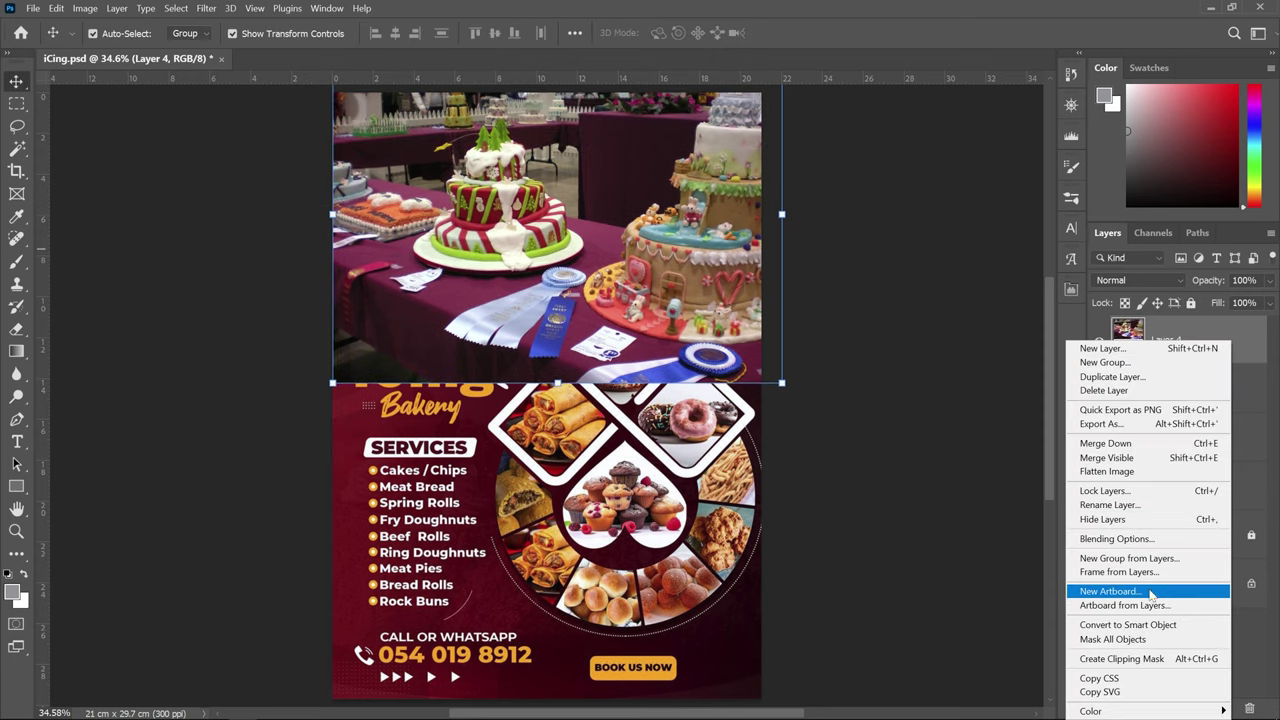
click(1146, 660)
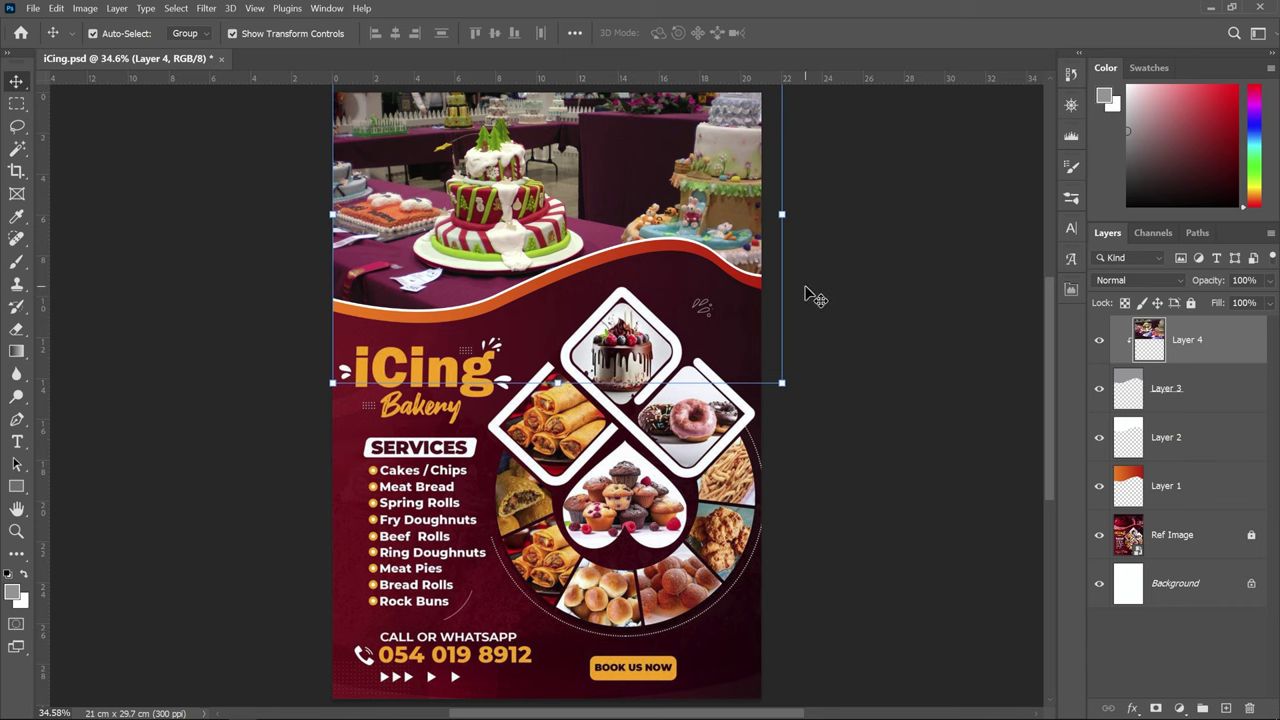
scroll(783, 295, up, 1)
scroll(783, 295, up, 1)
scroll(783, 295, up, 1)
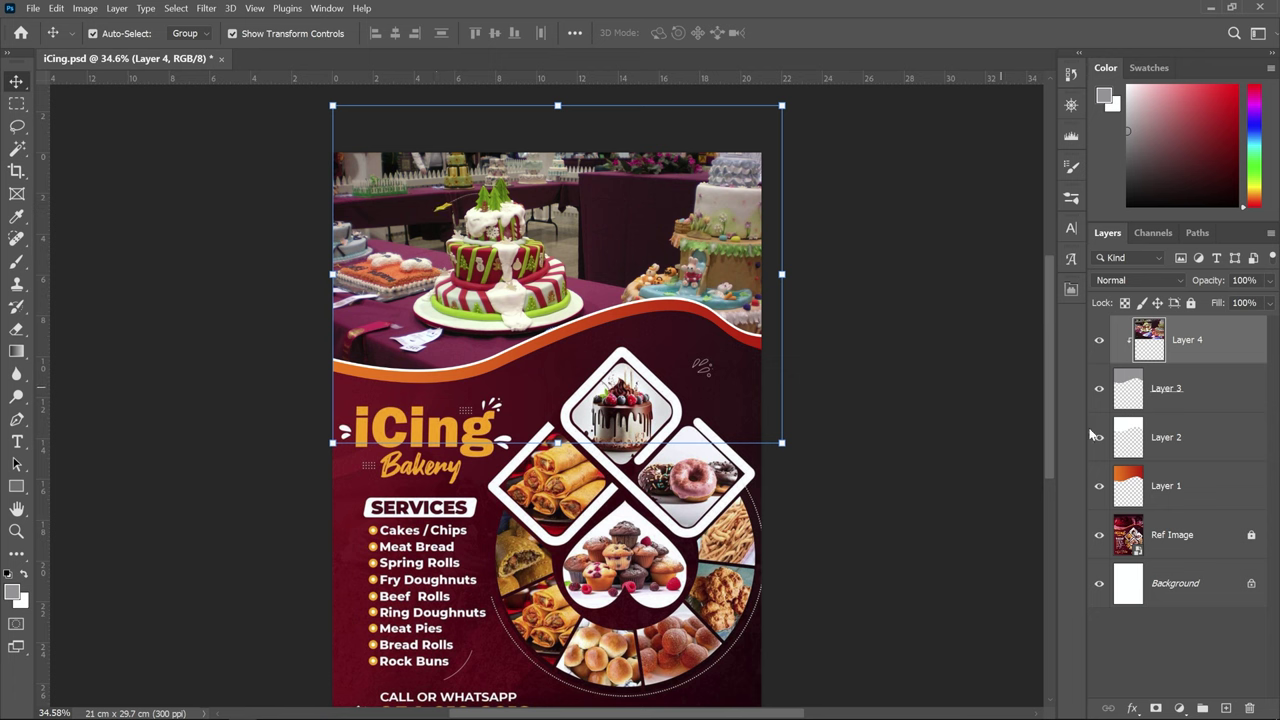
- Fill a rectangle over the flyer's top on new Layer 5 with maroon sampled from the design
click(1230, 708)
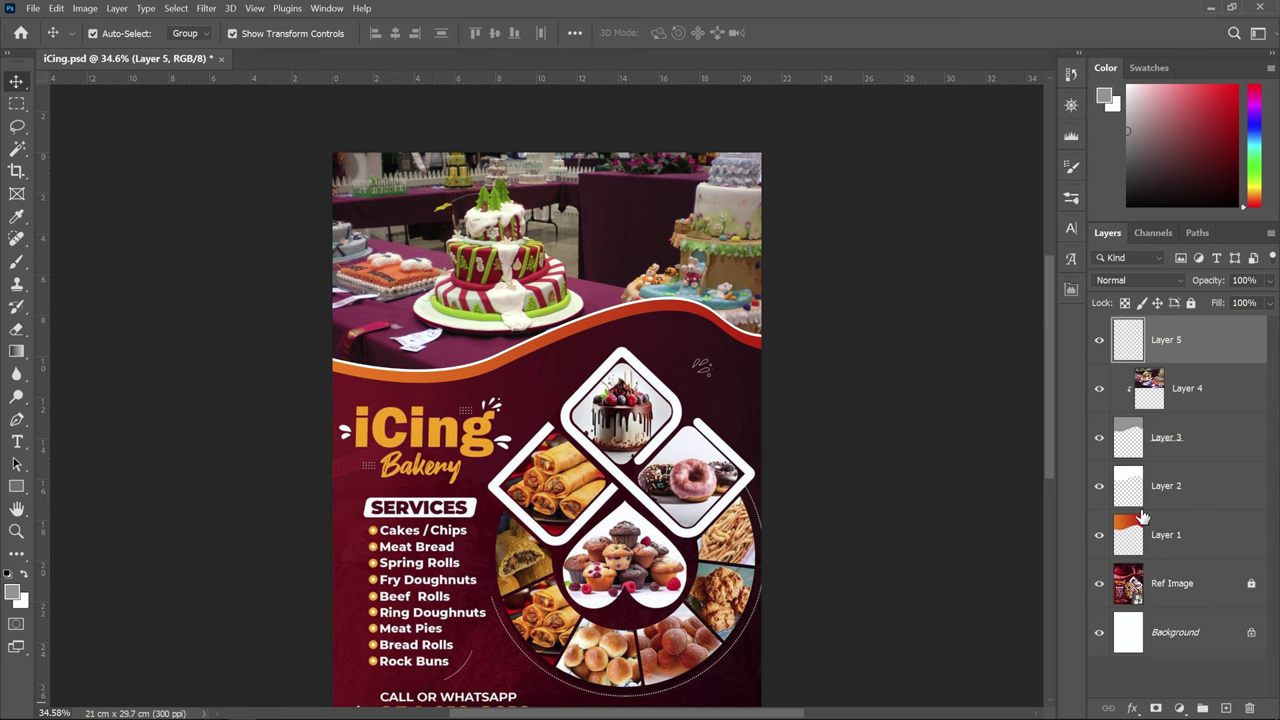
key(m)
drag(277, 113, 834, 407)
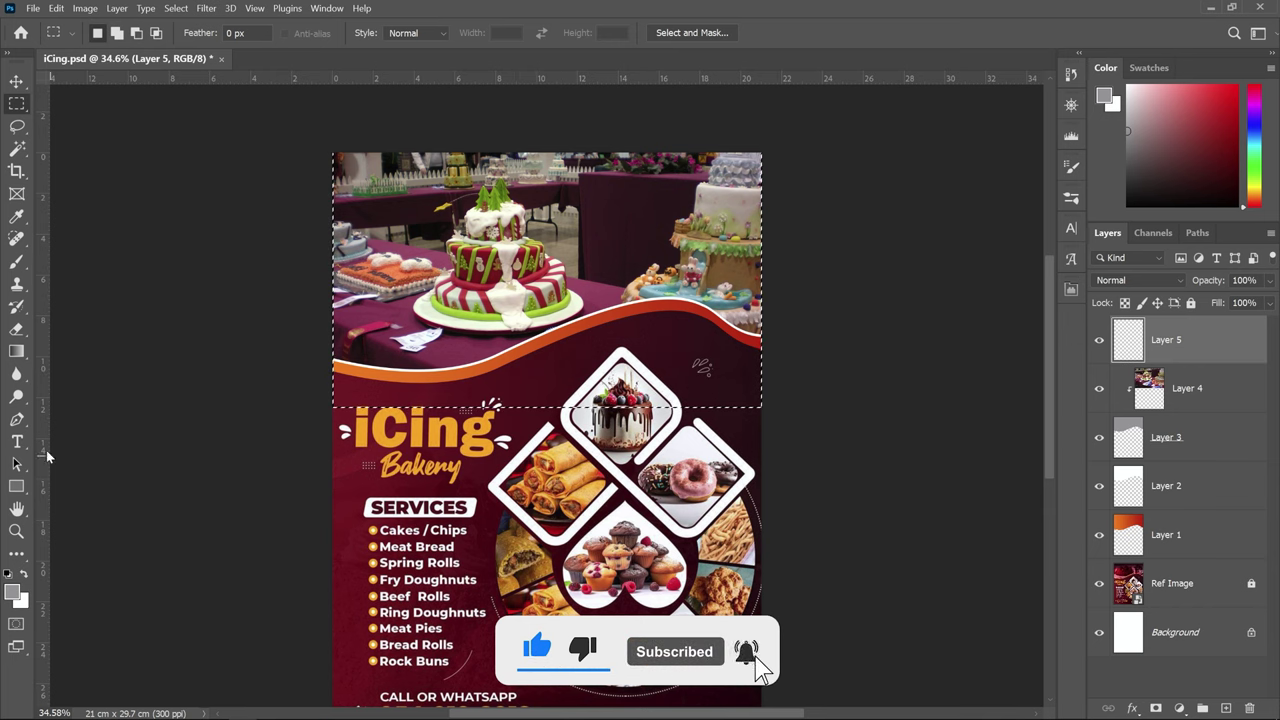
click(16, 216)
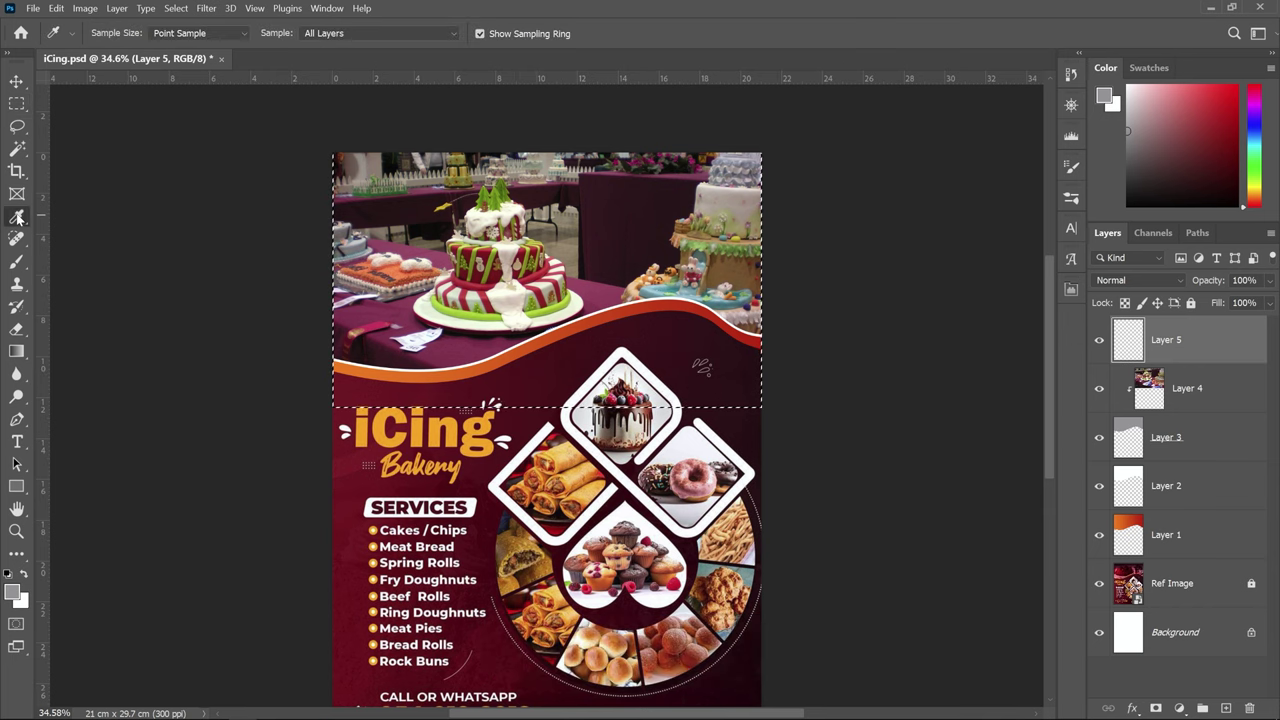
click(355, 495)
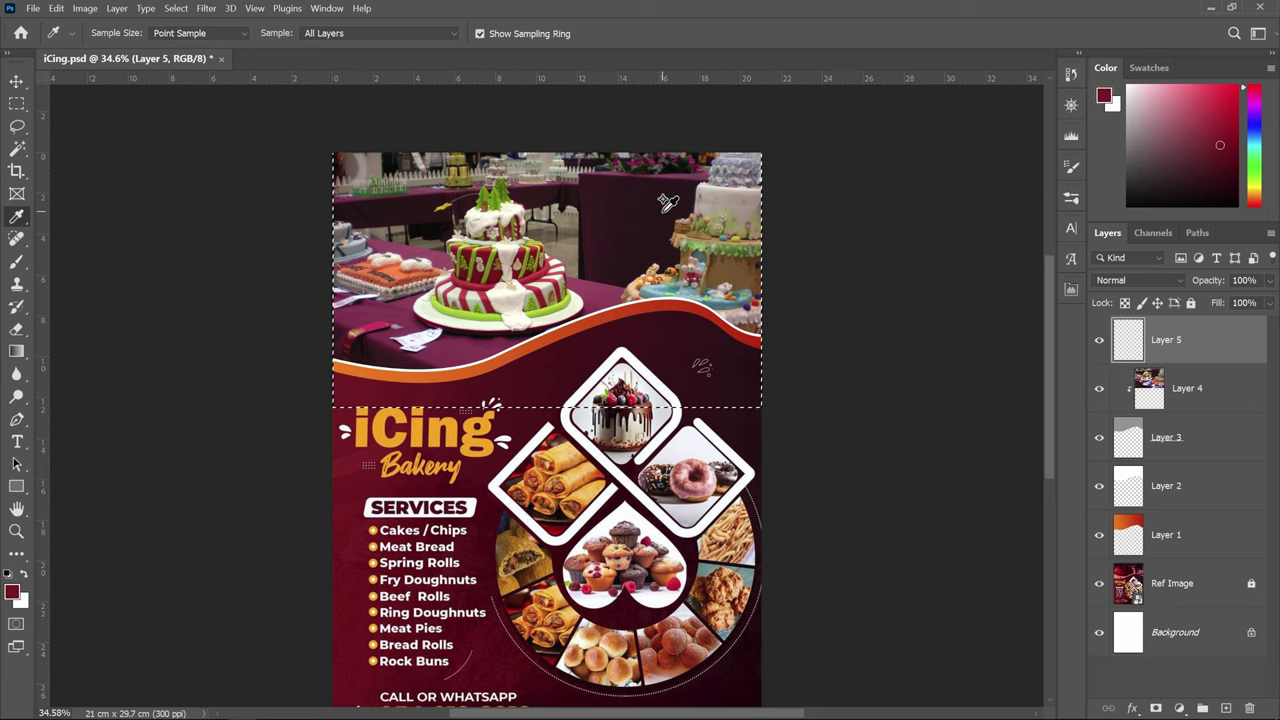
key(shift+F5)
key(Return)
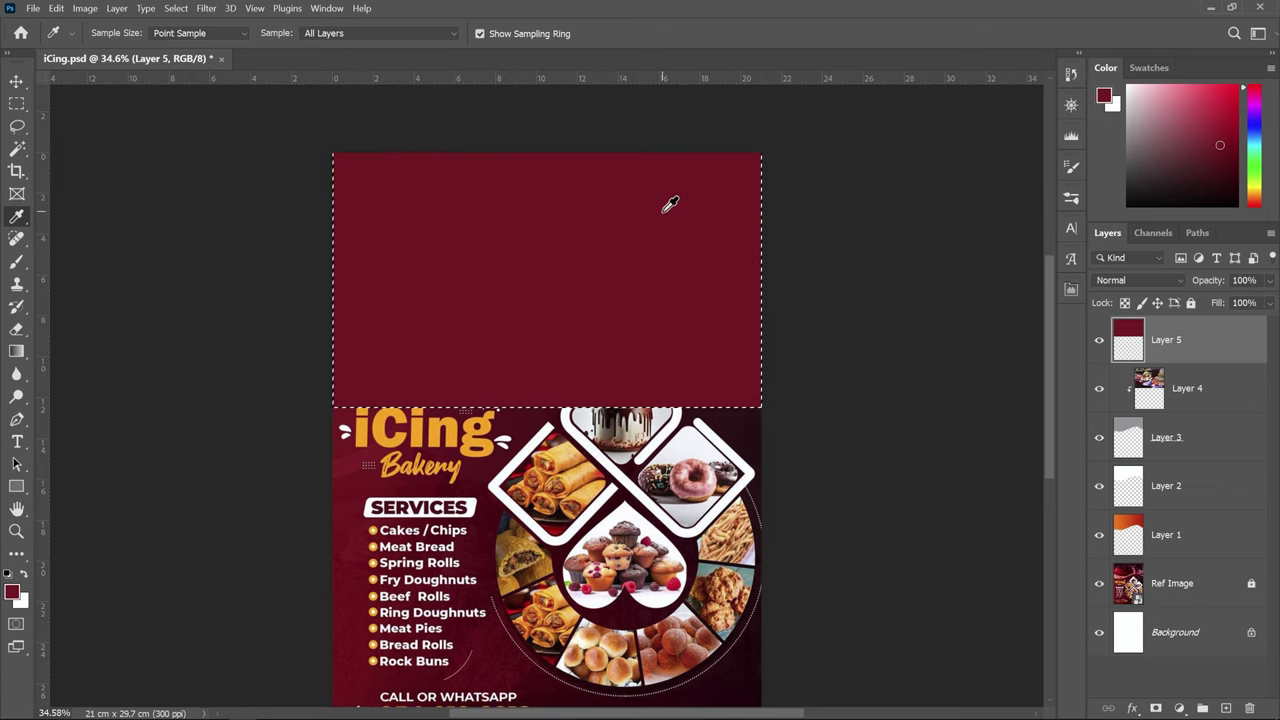
key(ctrl+d)
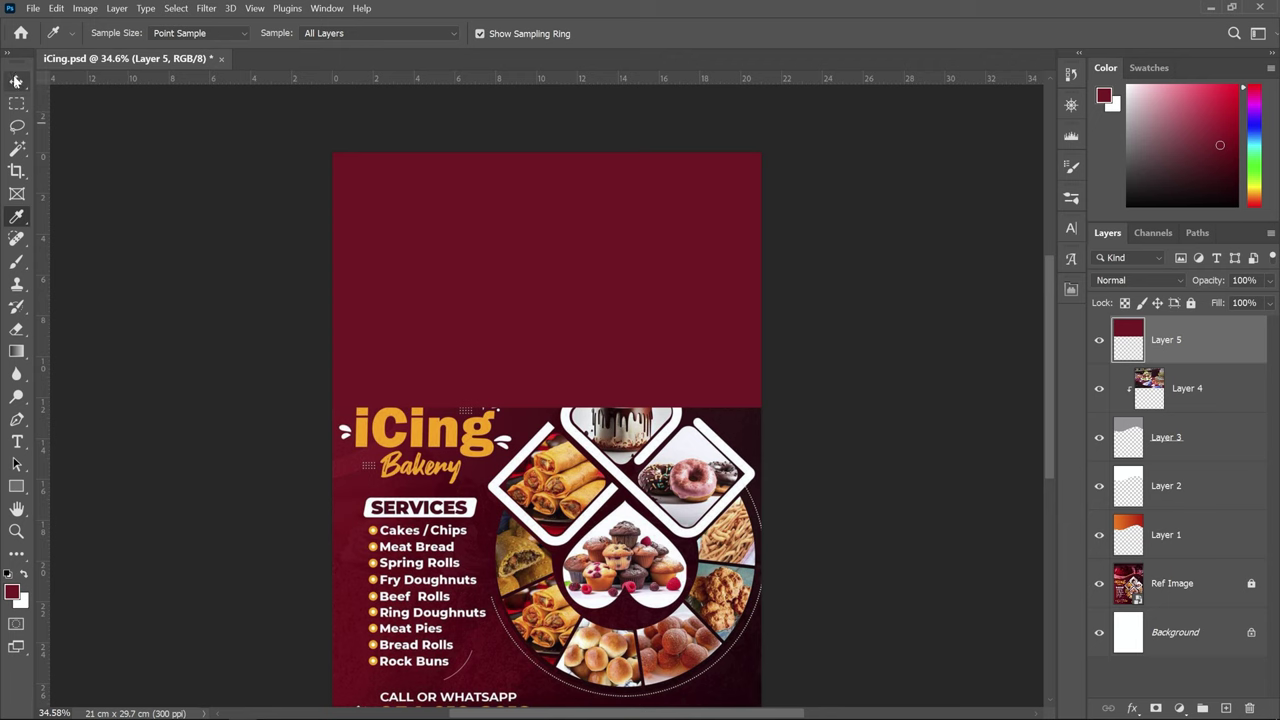
click(16, 81)
right_click(1238, 339)
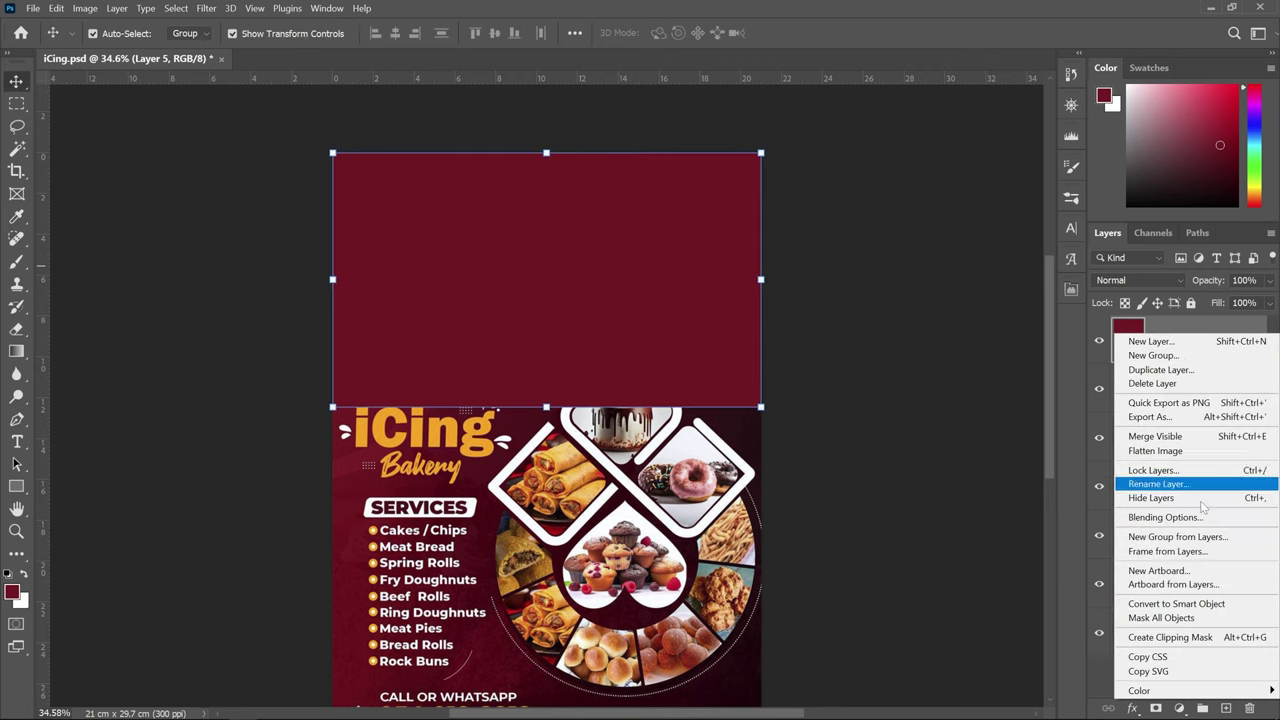
- Clip the maroon layer and set it to Overlay blending at 48% opacity
click(1216, 616)
click(1129, 283)
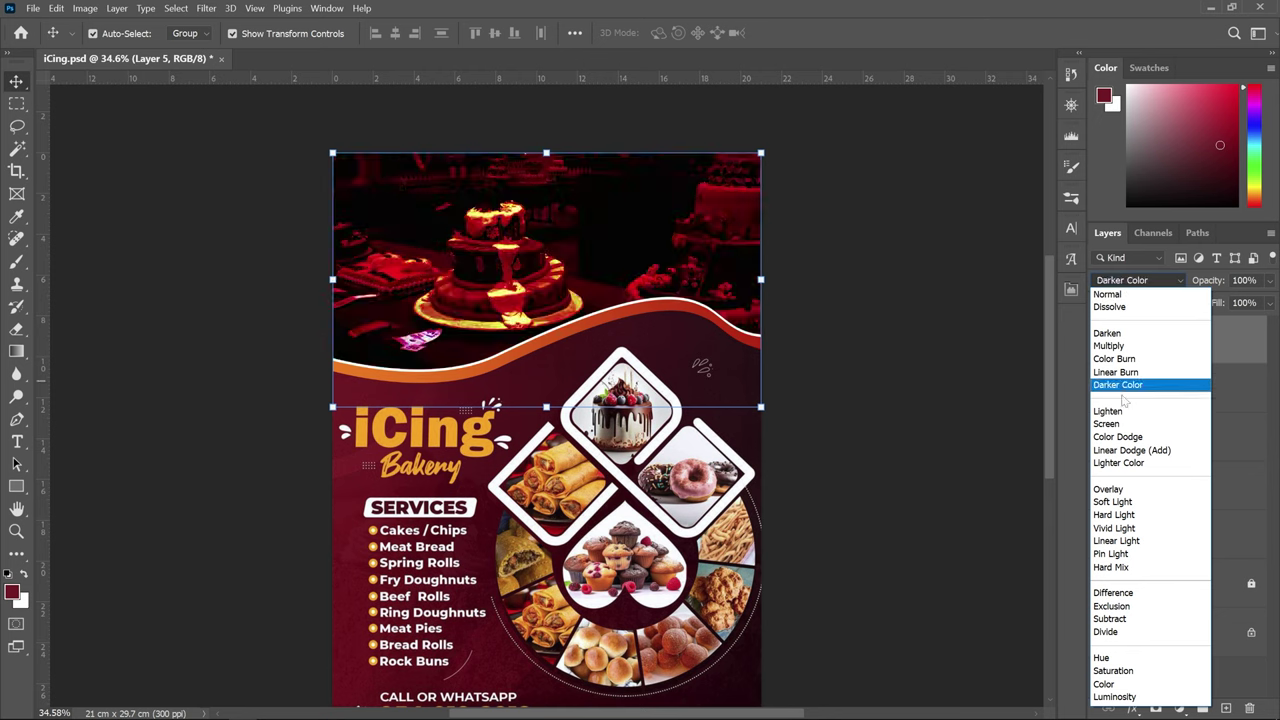
click(1122, 489)
click(1100, 340)
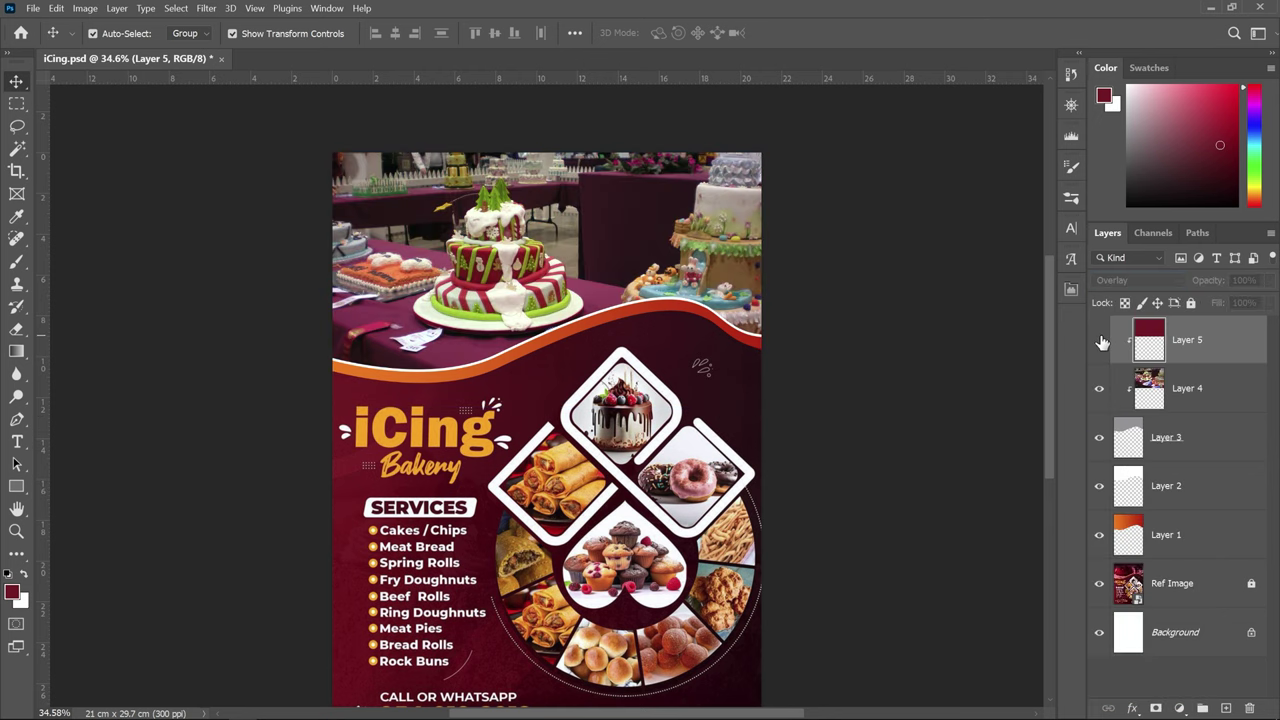
click(1100, 340)
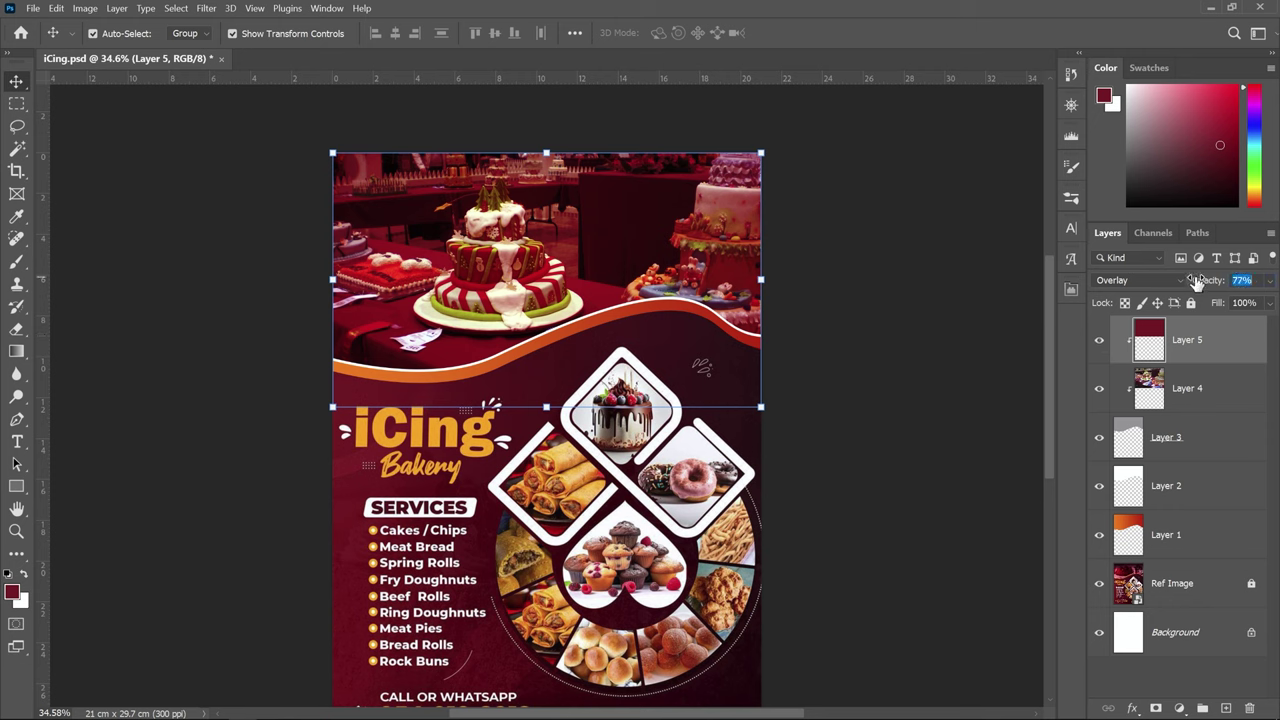
mouse_move(1213, 281)
mouse_down()
mouse_move(1188, 281)
mouse_move(1201, 281)
mouse_up()
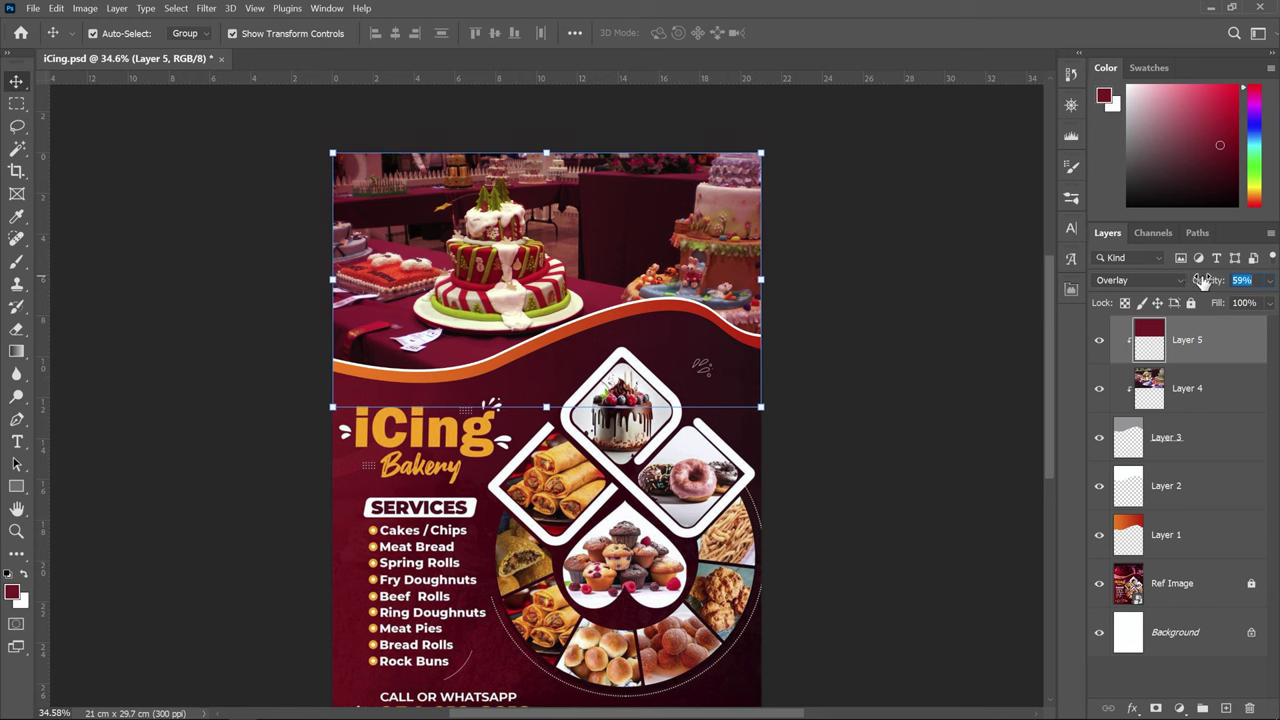
drag(1213, 281, 1209, 281)
click(953, 300)
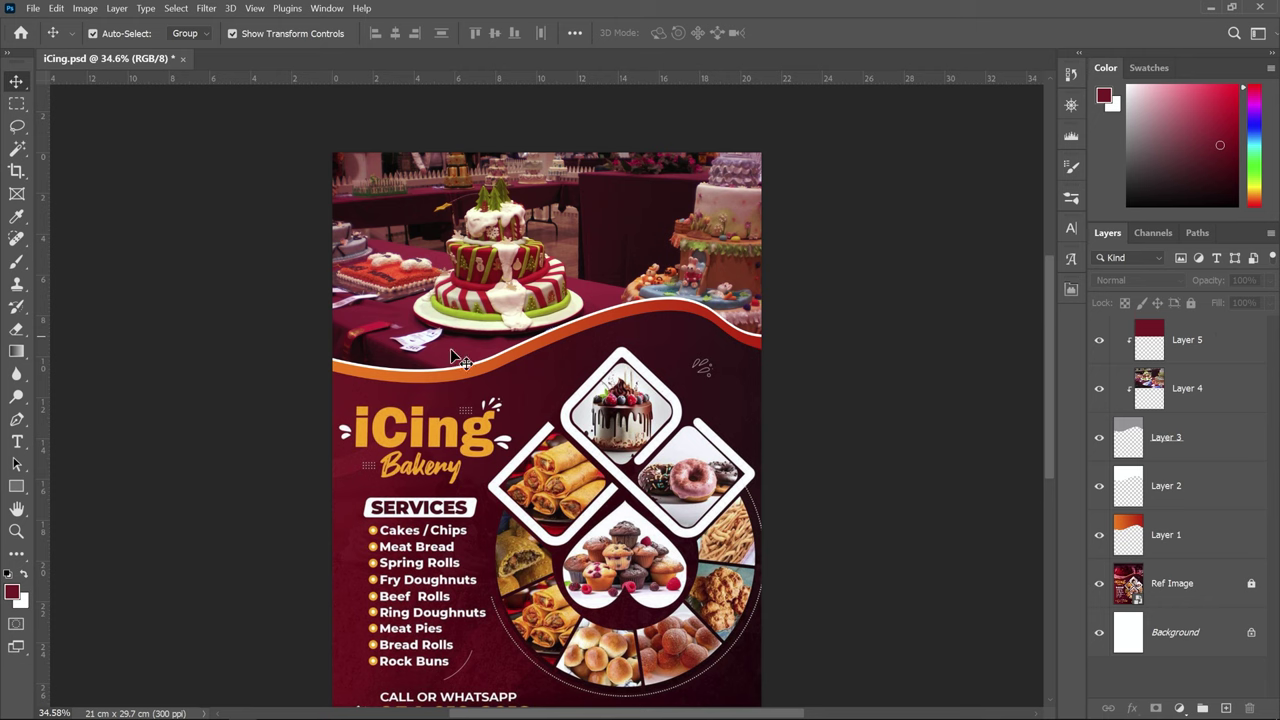
- Group Layers 1–5 into a group named 'Top Image' and hide it
click(1226, 339)
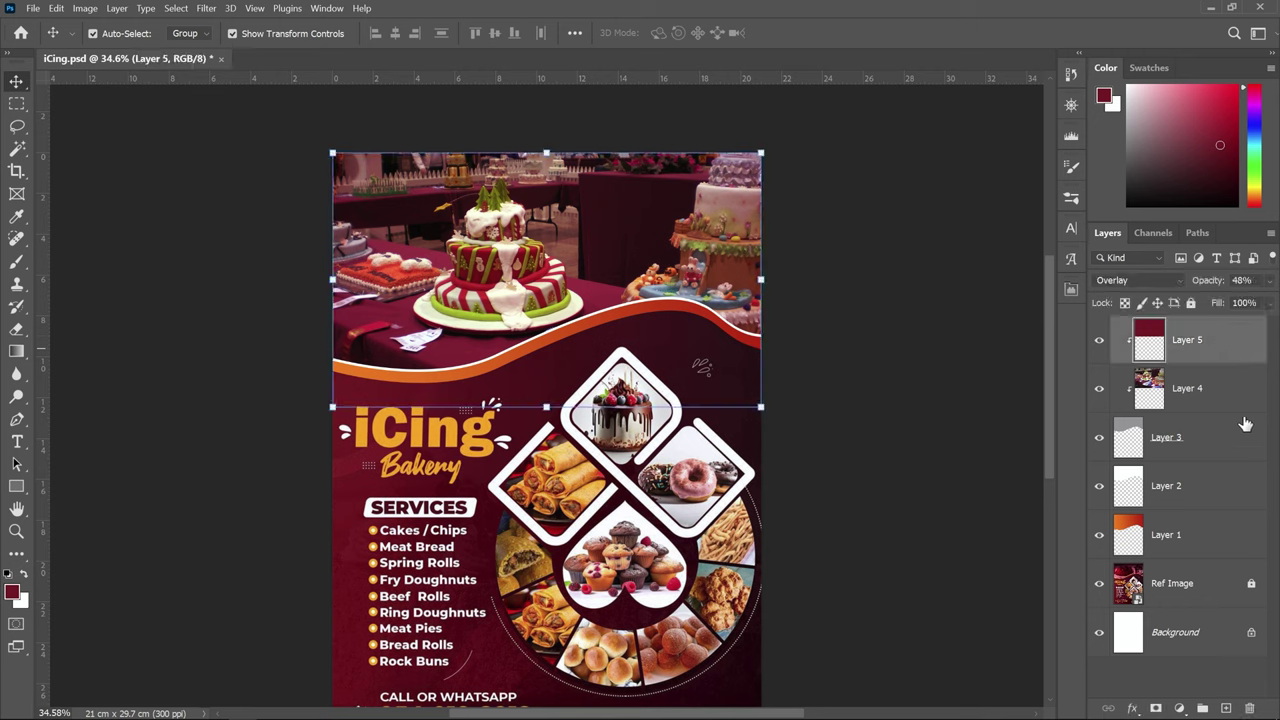
shift+click(1207, 545)
key(ctrl+g)
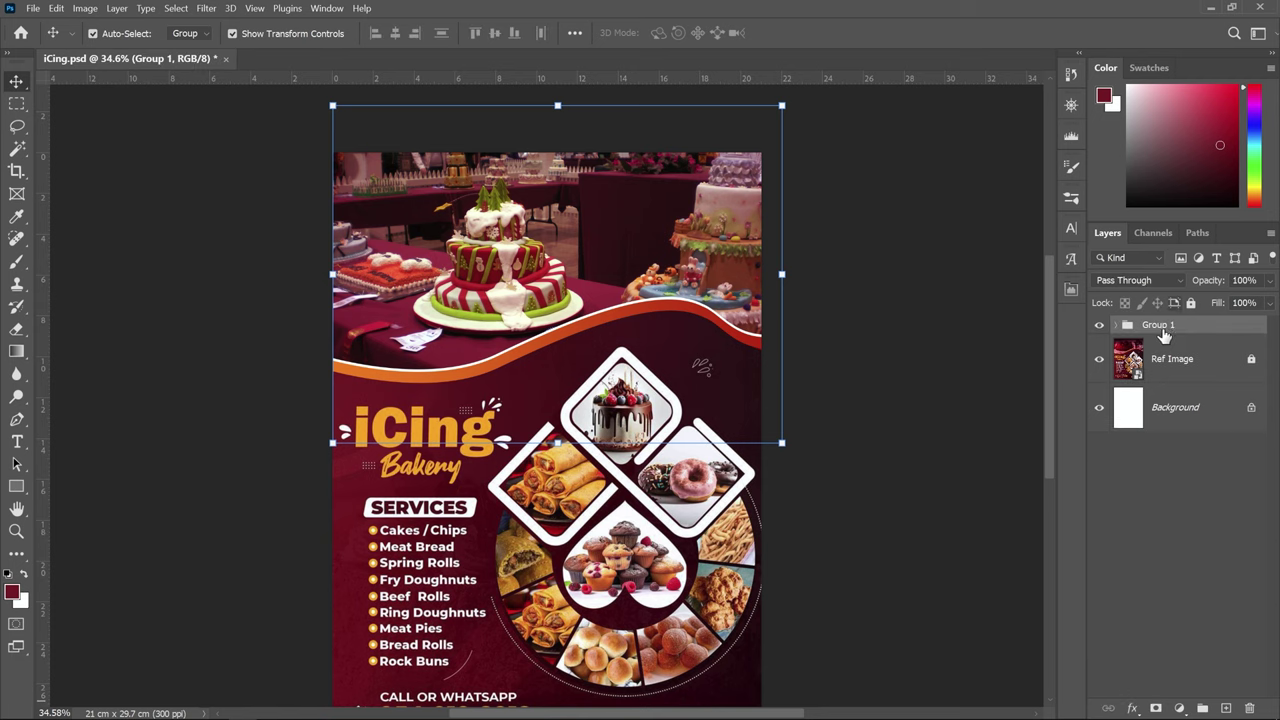
double_click(1161, 326)
text(Top Image)
key(Return)
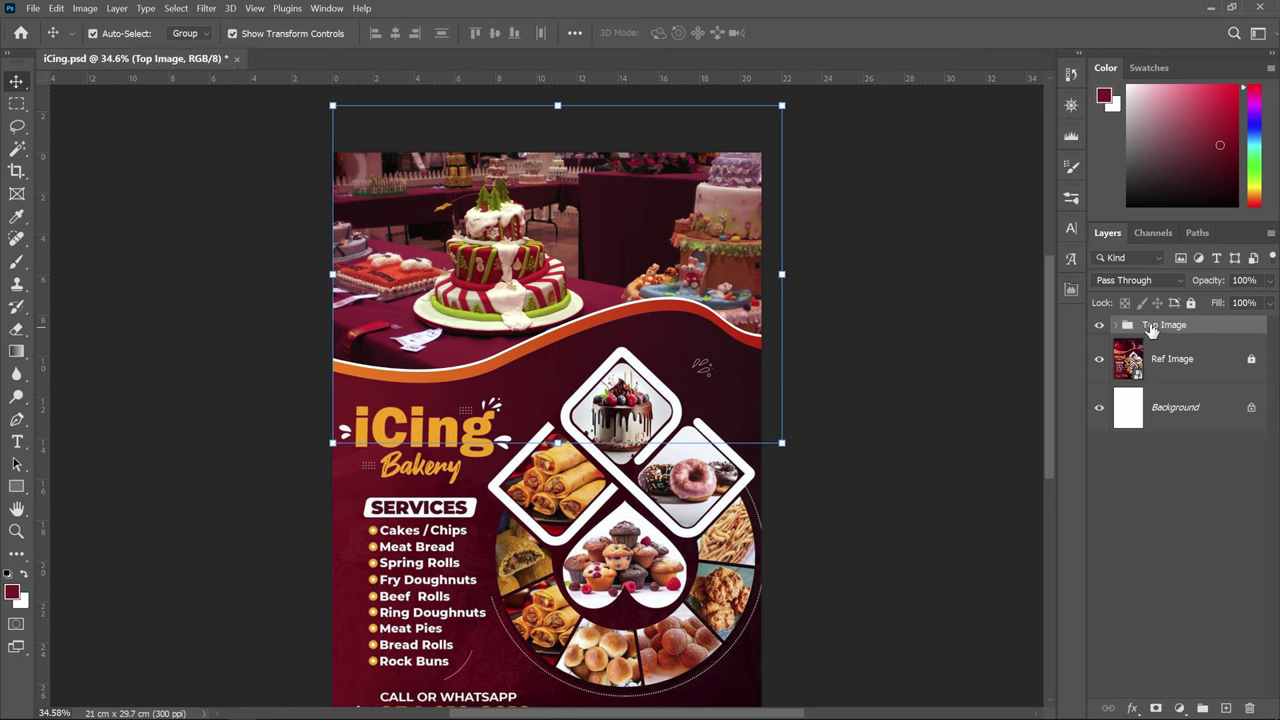
click(1098, 326)
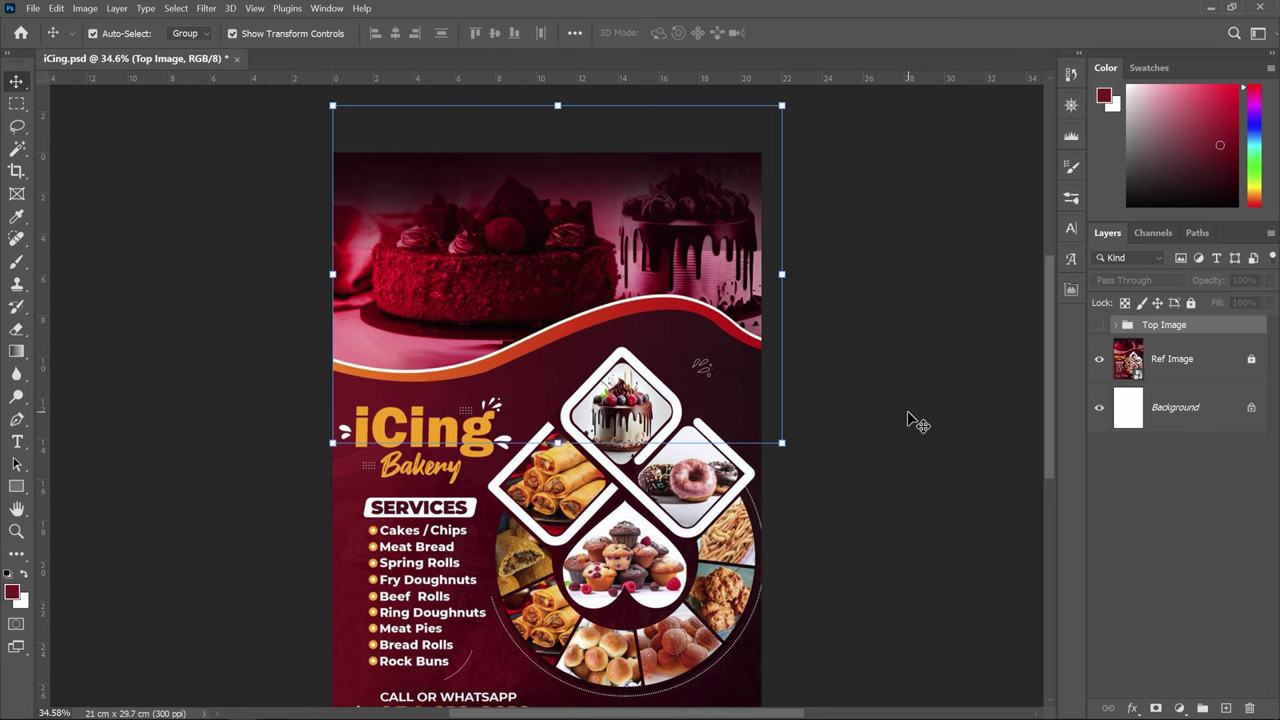
scroll(914, 421, down, 3)
scroll(918, 424, down, 1)
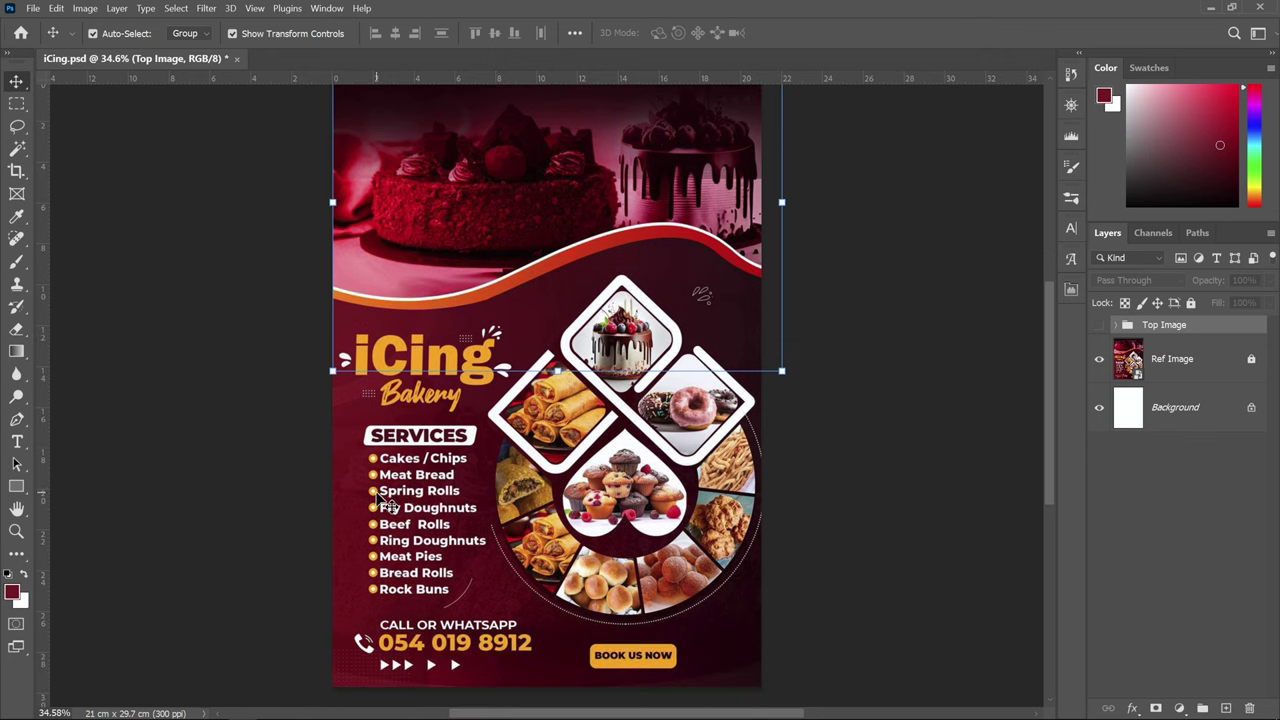
click(1208, 368)
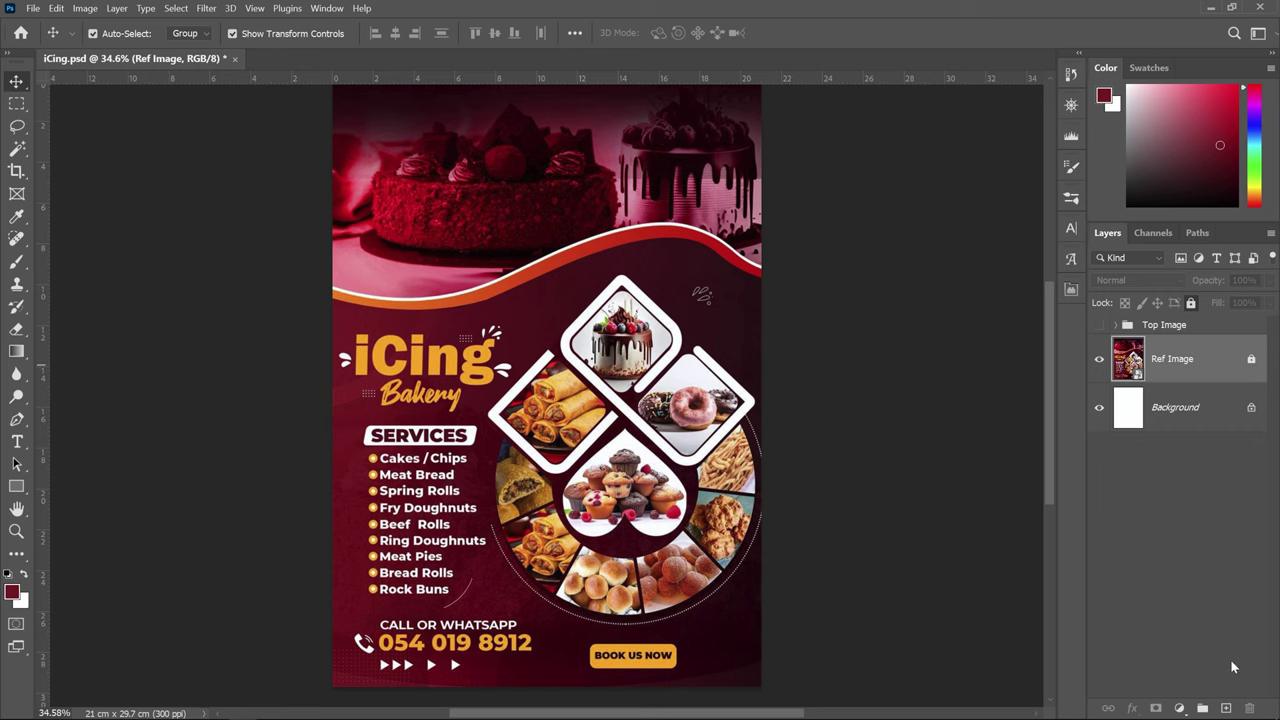
- On new Layer 6, set a gradient from sampled dark red to near-black maroon
click(1226, 708)
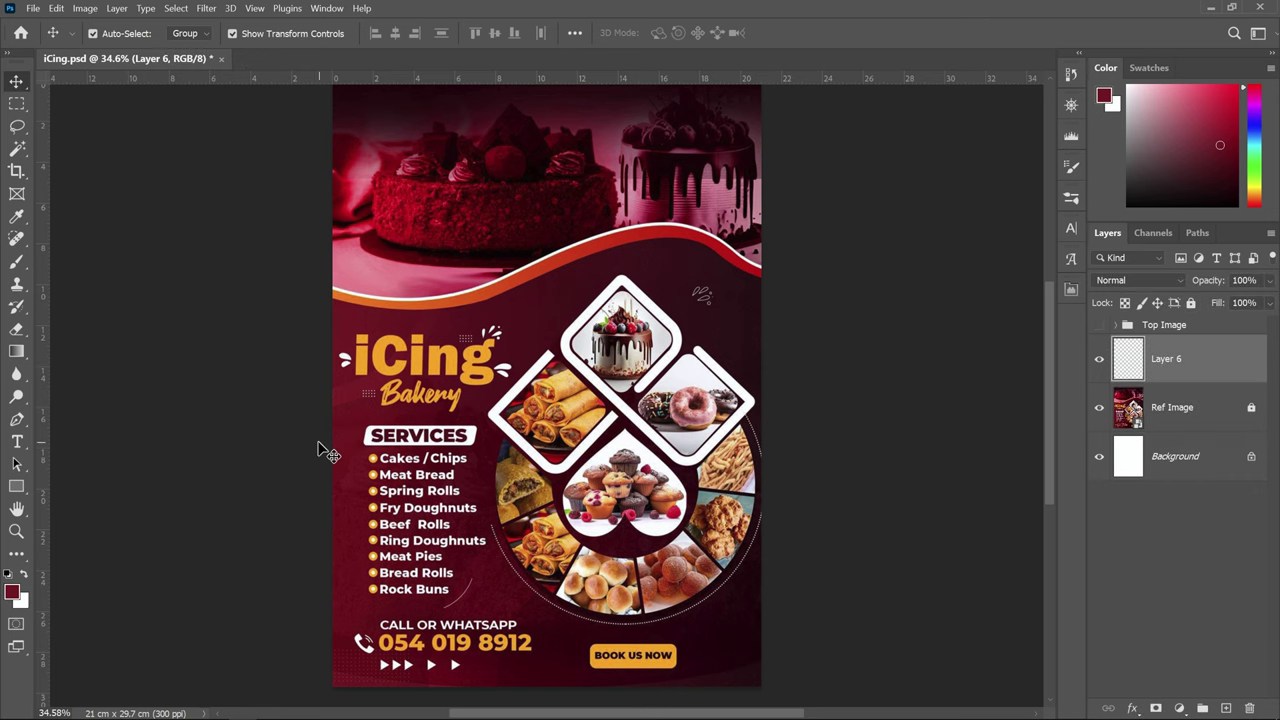
click(17, 352)
click(222, 33)
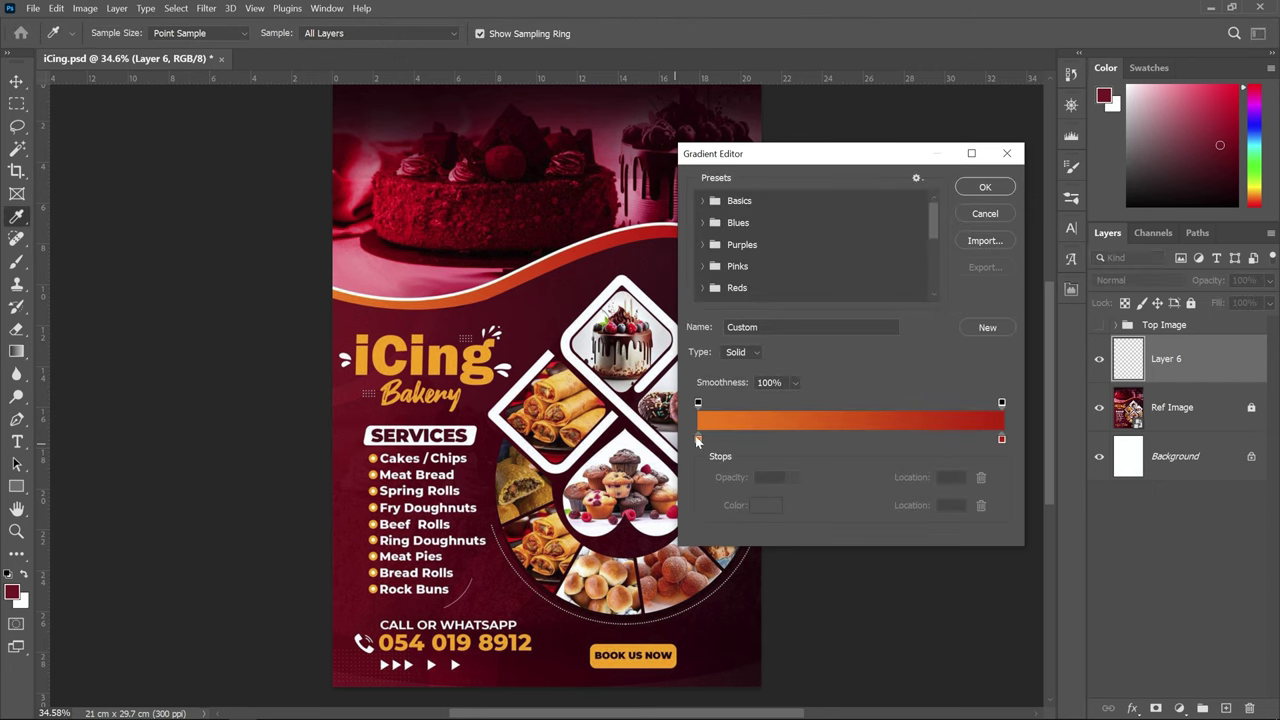
click(698, 440)
click(348, 524)
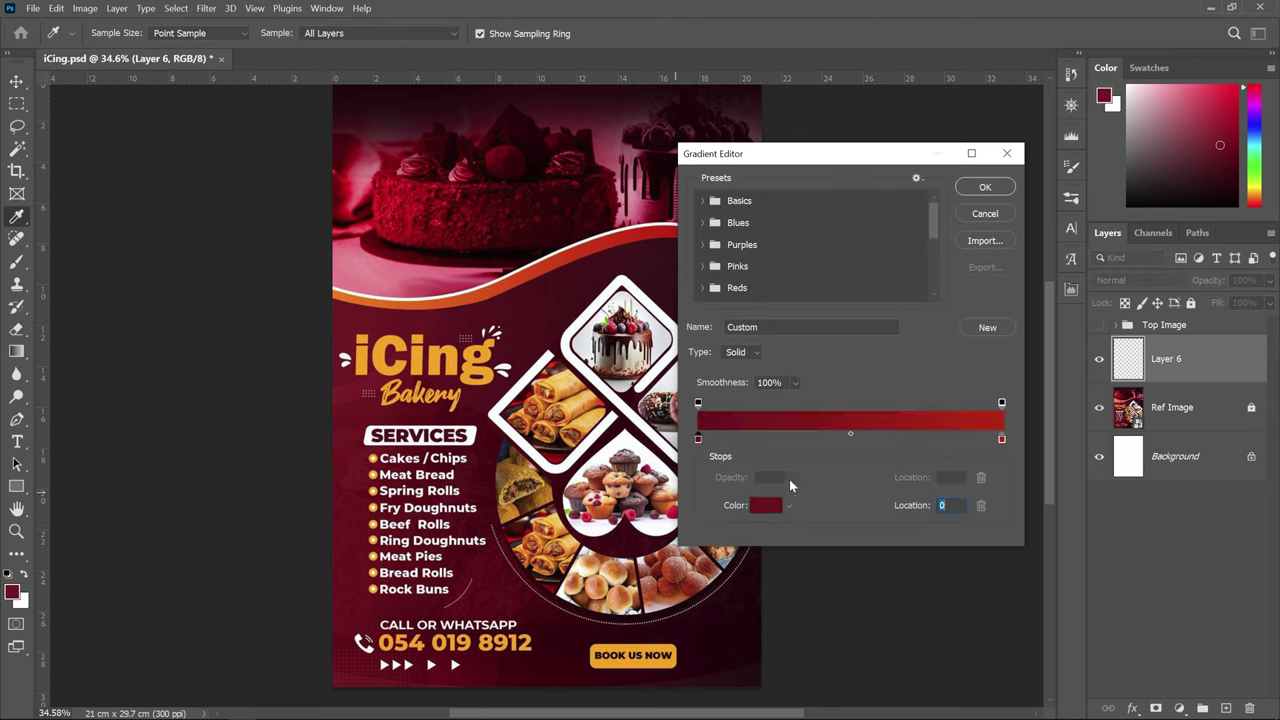
click(1001, 439)
click(757, 586)
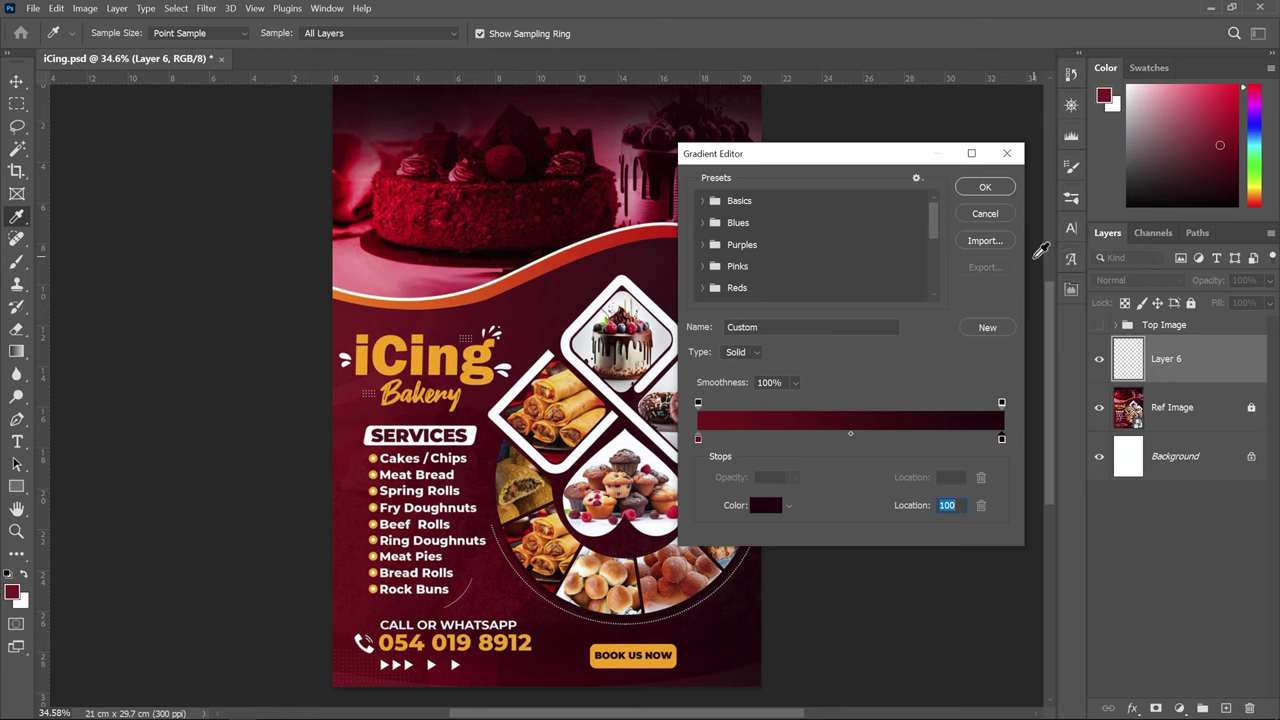
click(985, 188)
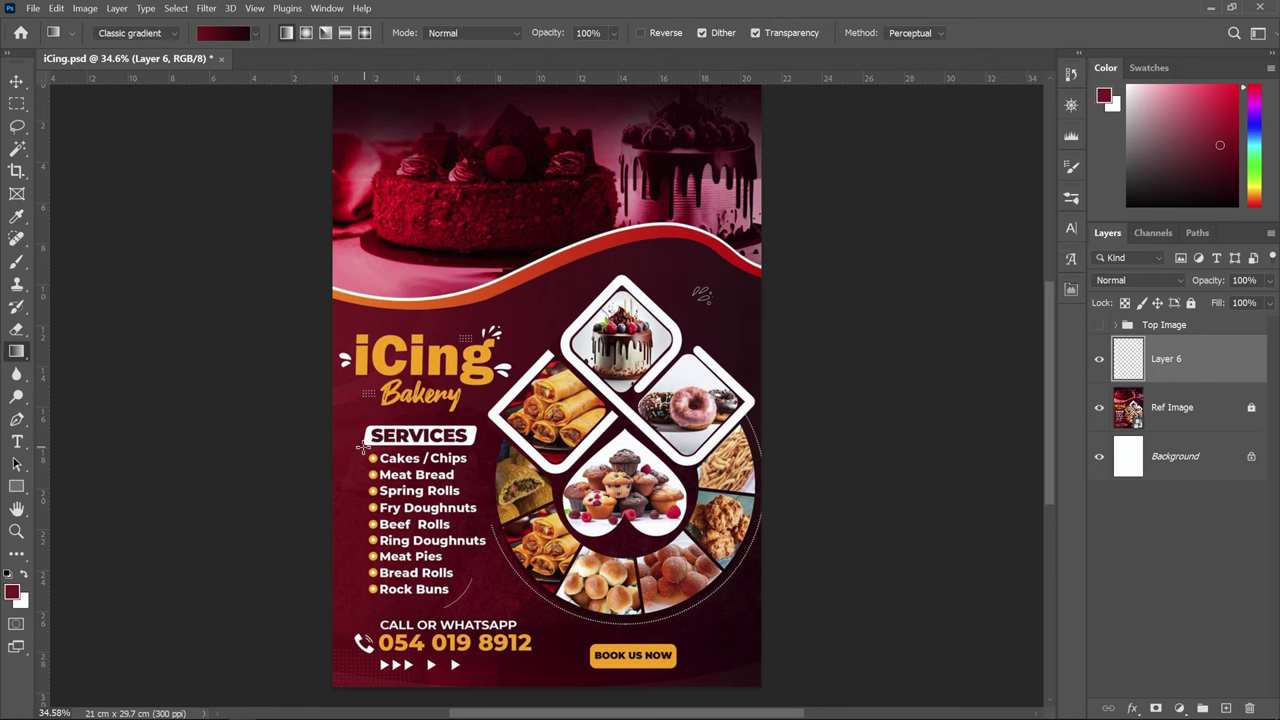
- Fill Layer 6 with the left-to-right maroon gradient, then hide it and fit the flyer
drag(410, 457, 790, 447)
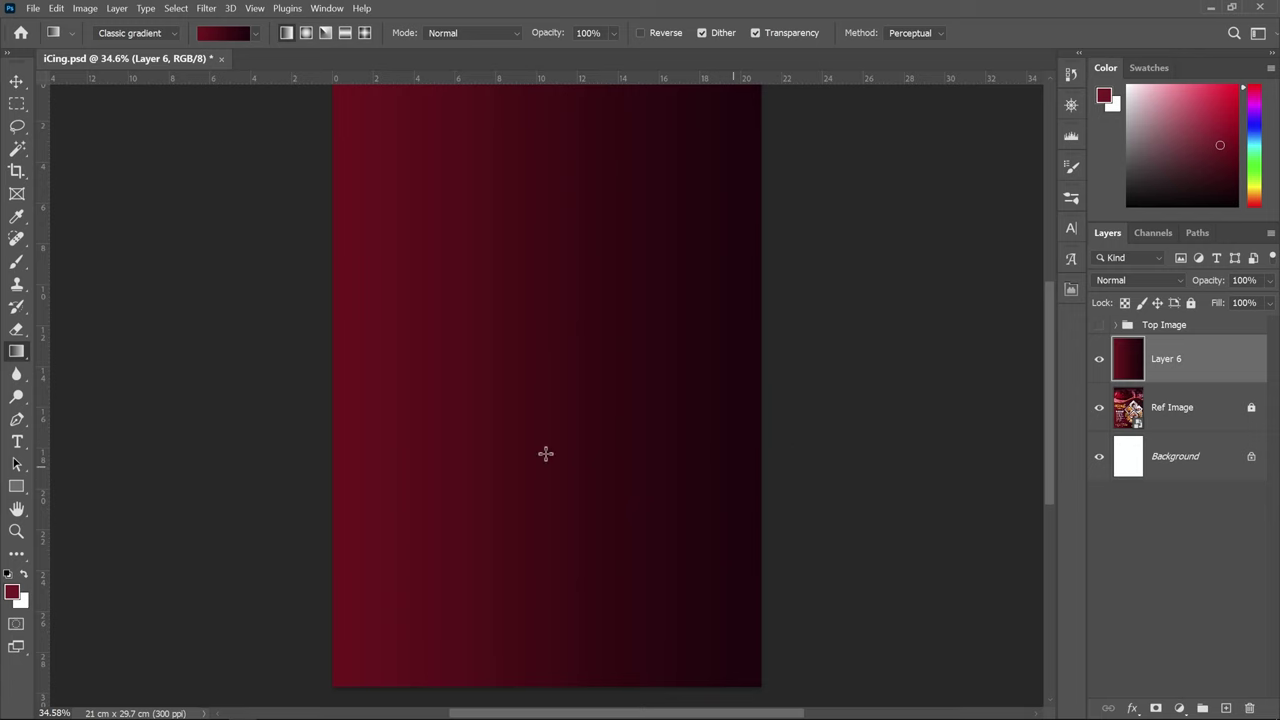
click(1105, 362)
click(1100, 359)
click(1100, 359)
key(v)
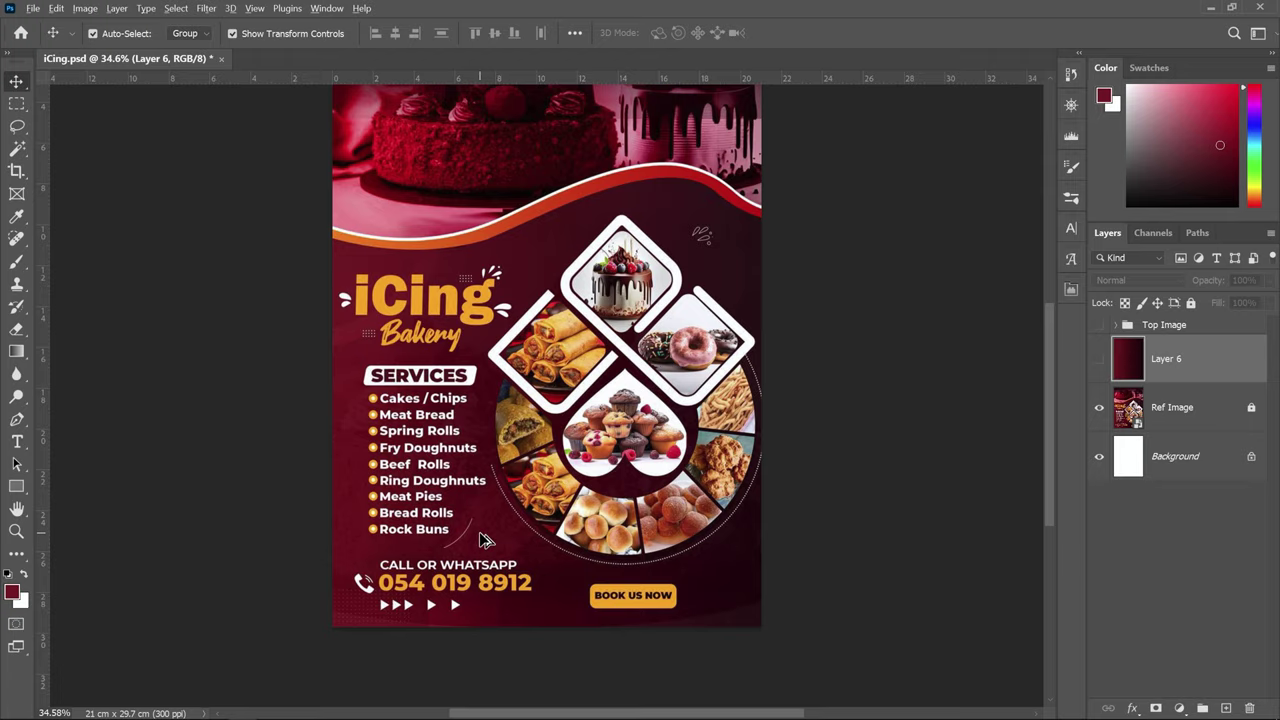
scroll(483, 538, up, 3)
scroll(483, 538, up, 2)
scroll(483, 538, up, 2)
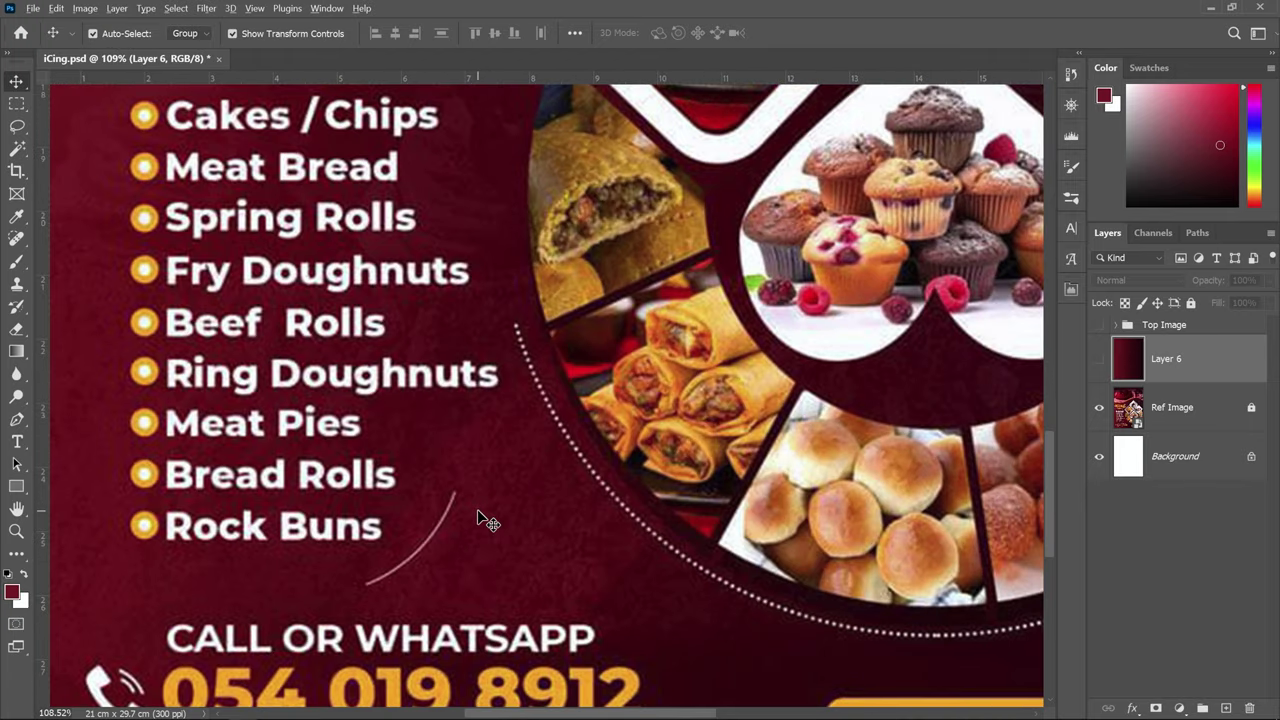
scroll(488, 521, down, 1)
scroll(488, 521, down, 1)
scroll(488, 521, down, 1)
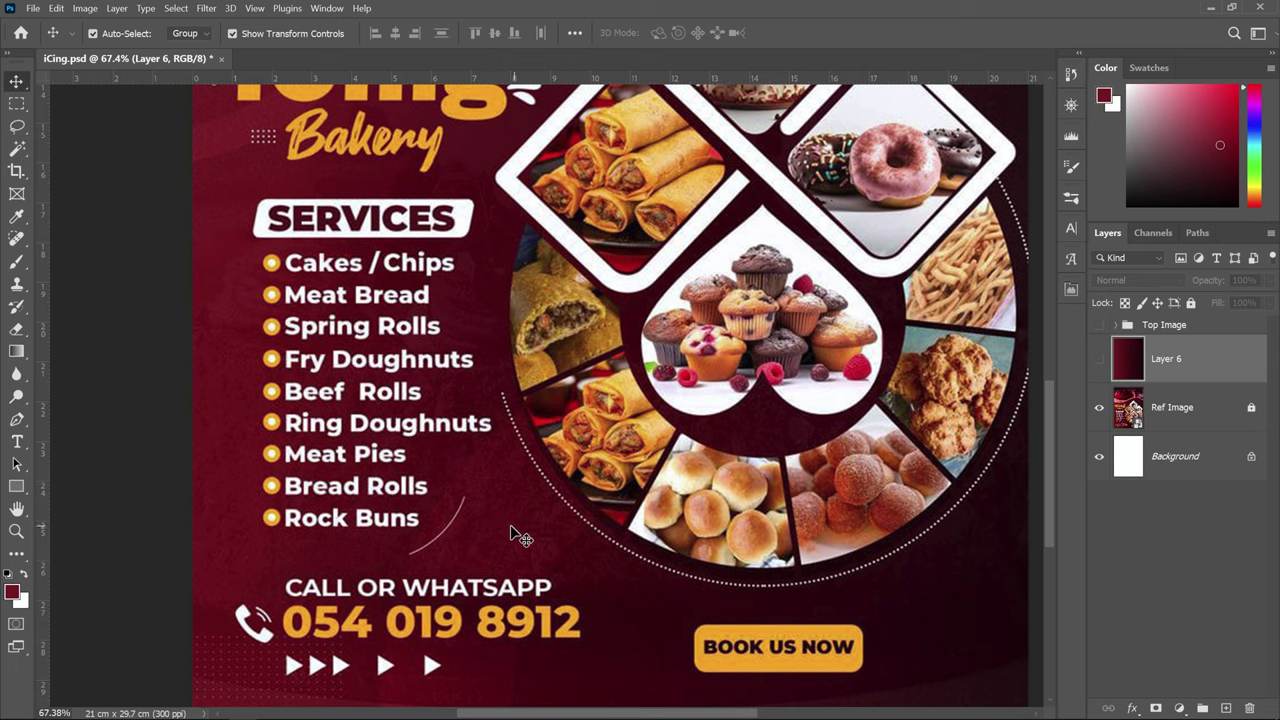
key(ctrl+0)
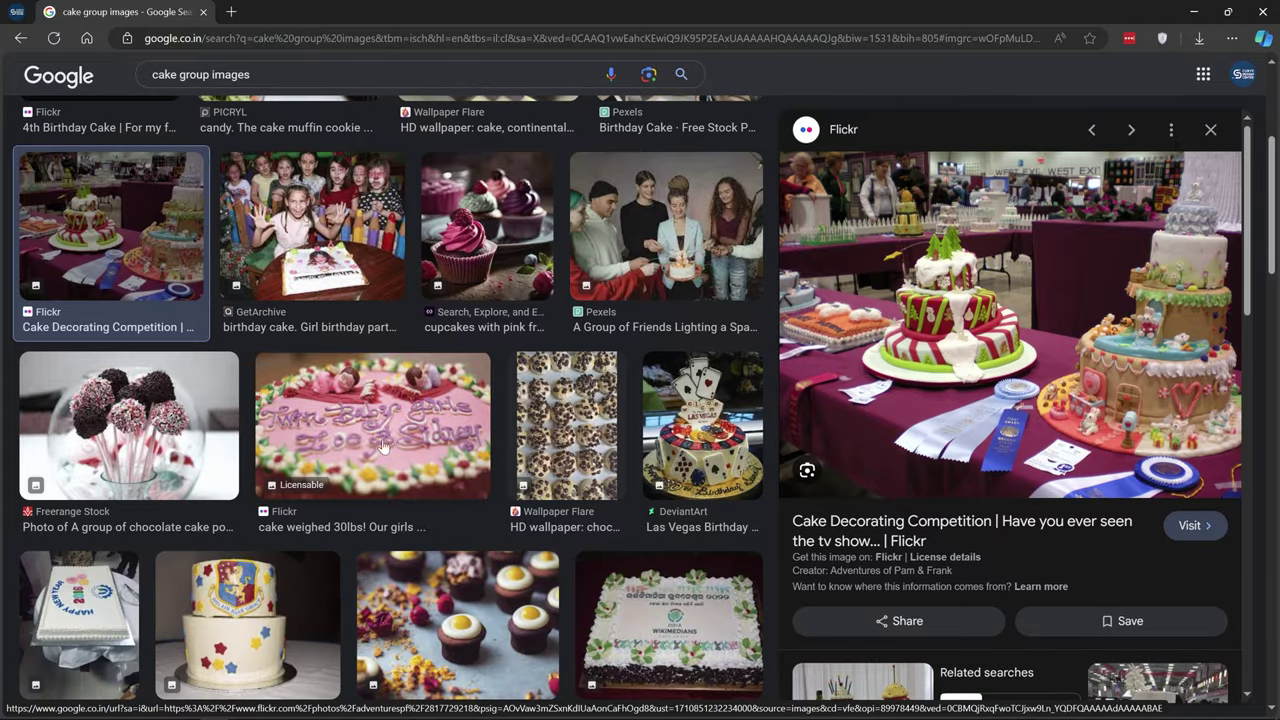
- Browse the Google Images results and open the pink-frosted cupcakes photo preview
scroll(410, 435, down, 2)
scroll(415, 432, down, 2)
scroll(421, 428, down, 2)
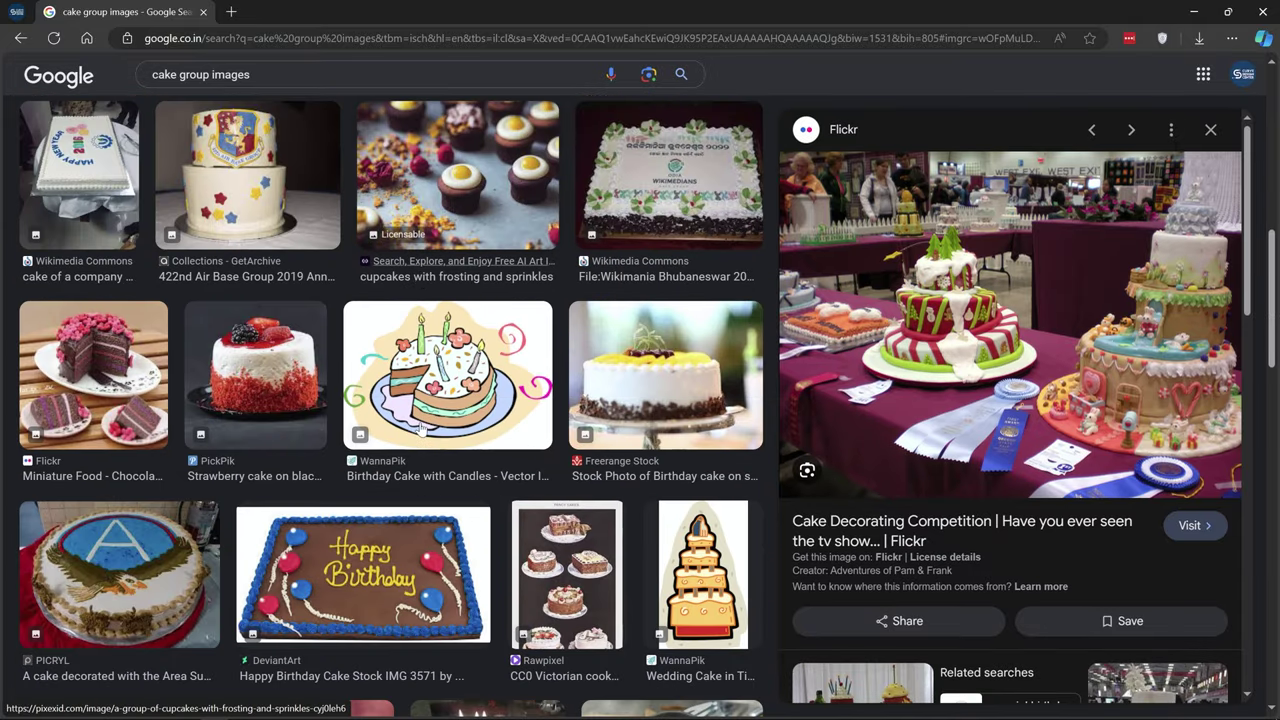
scroll(421, 428, down, 1)
scroll(421, 428, down, 2)
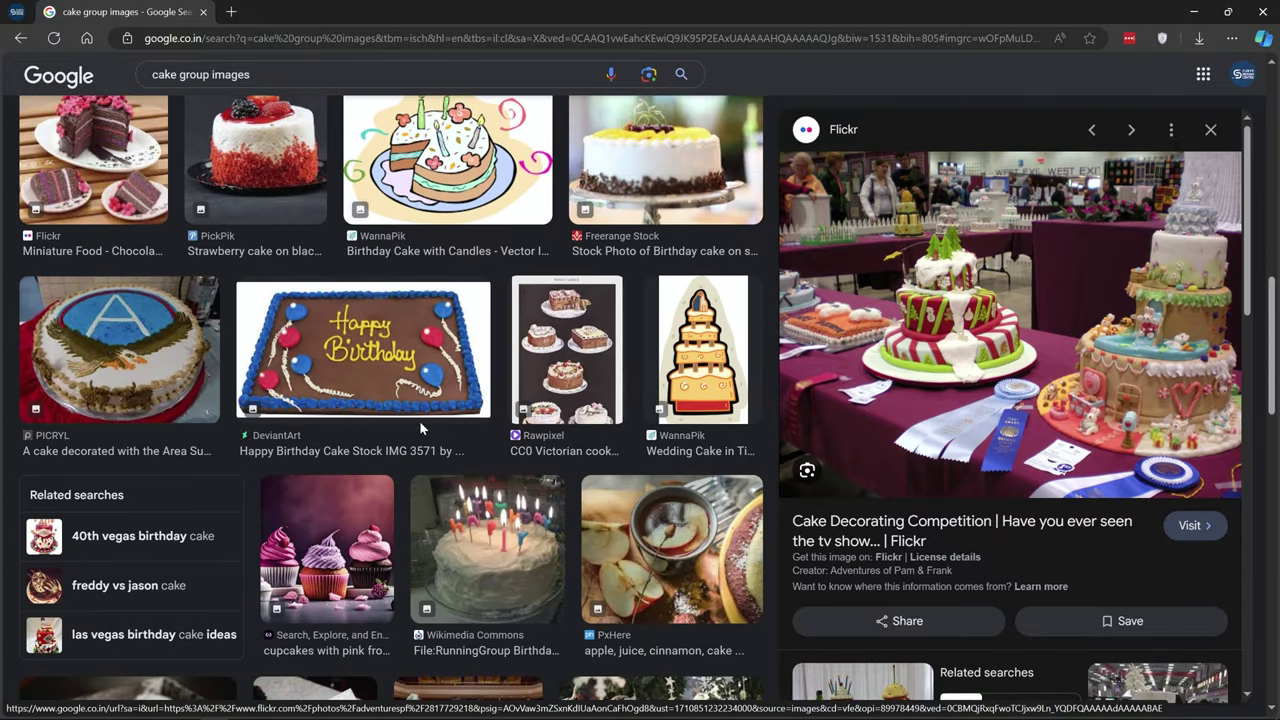
scroll(421, 428, down, 2)
scroll(421, 428, down, 1)
scroll(421, 430, down, 2)
mouse_move(468, 375)
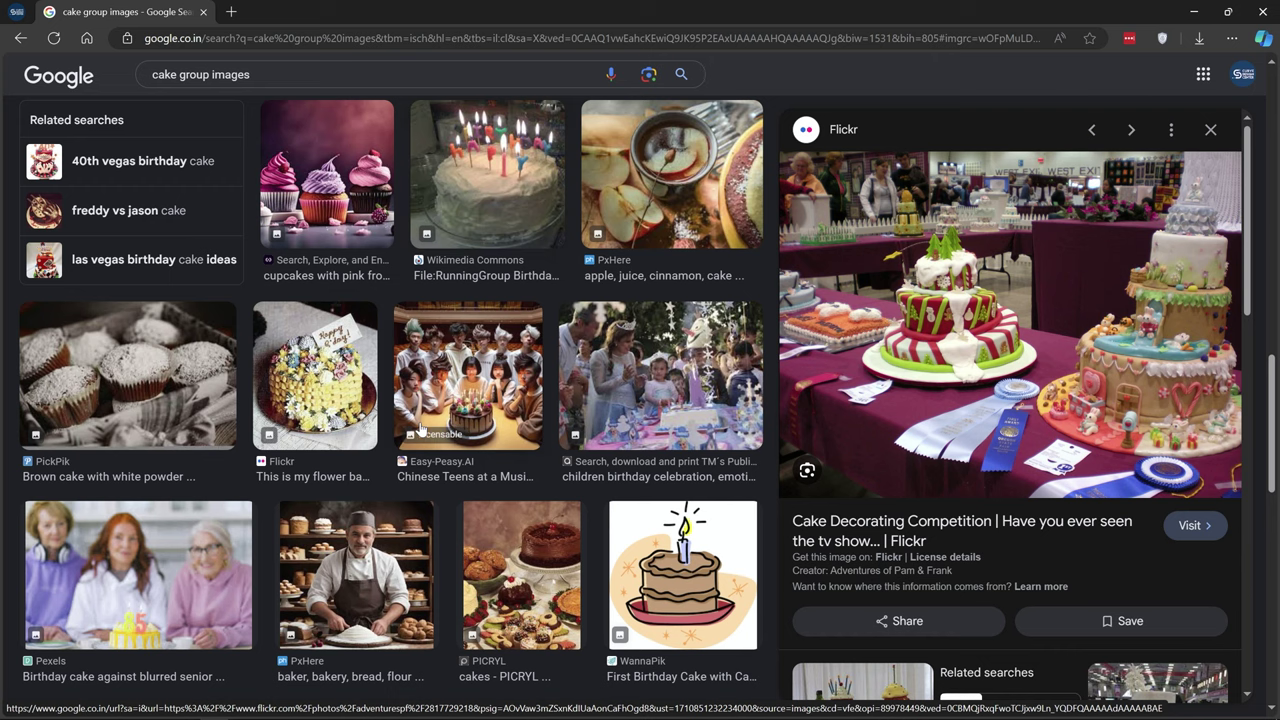
scroll(421, 428, up, 3)
scroll(440, 420, up, 4)
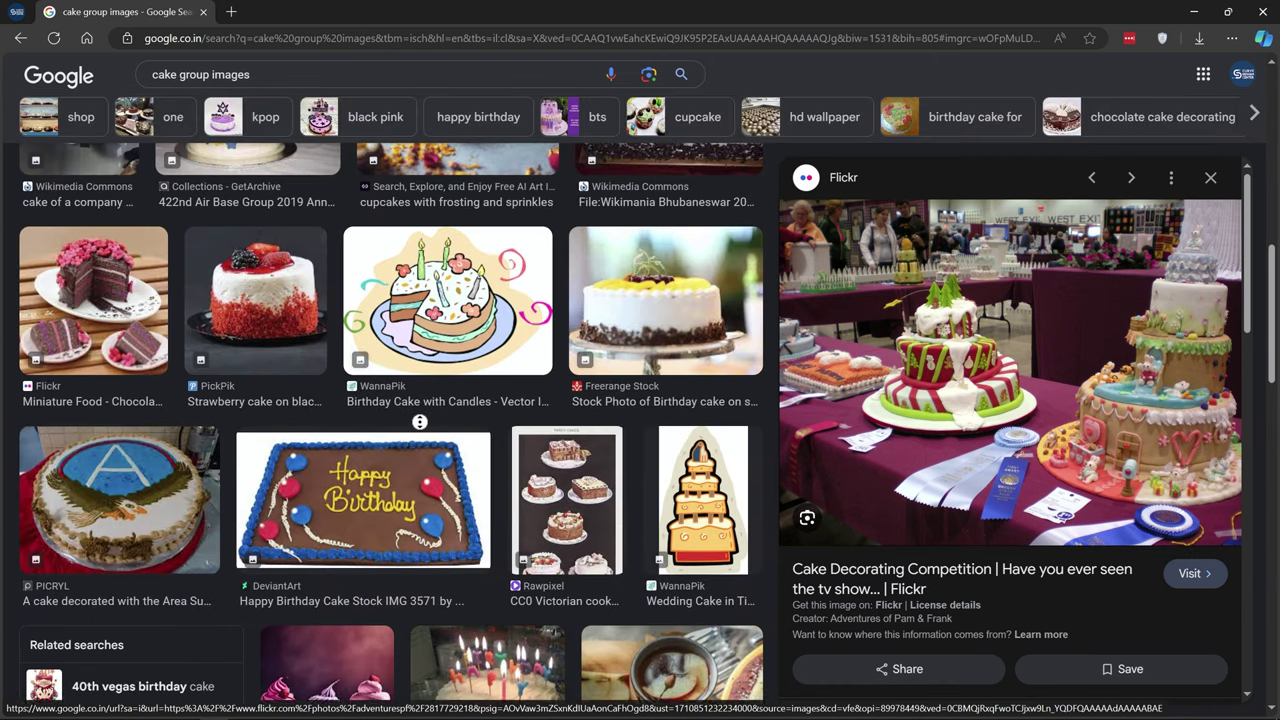
scroll(472, 407, up, 1)
scroll(472, 407, up, 2)
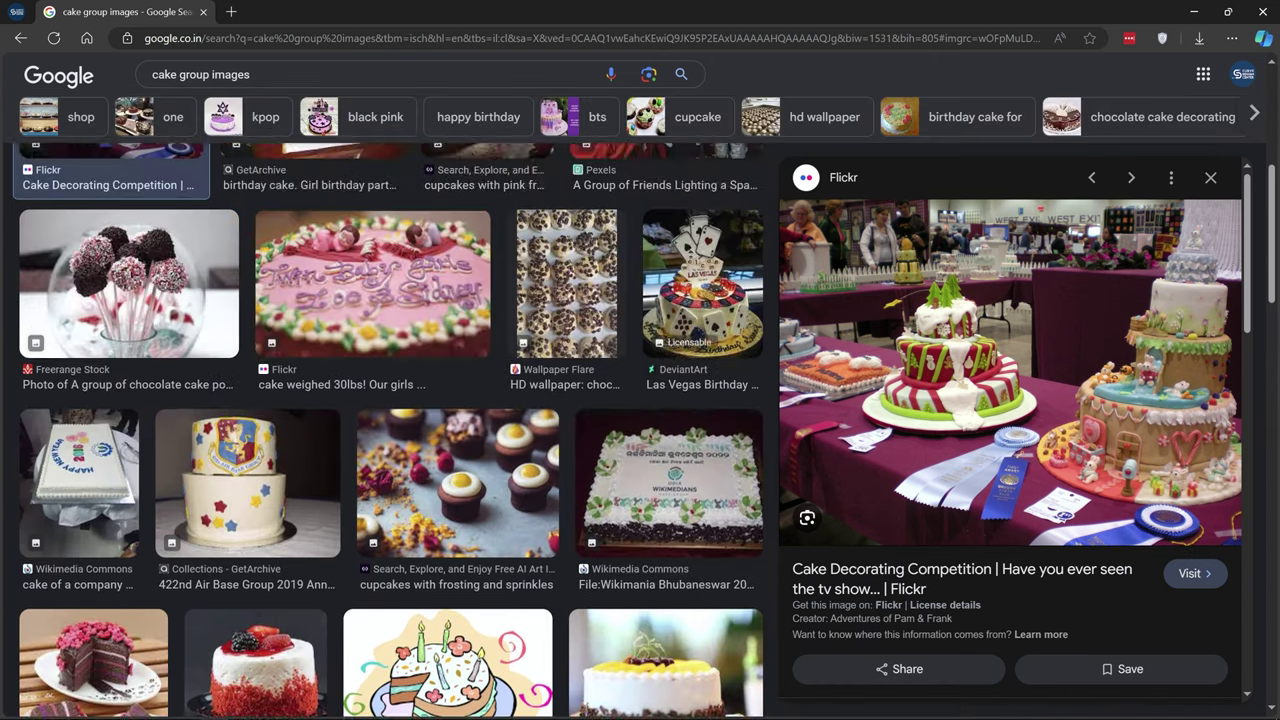
scroll(472, 407, up, 3)
scroll(472, 407, down, 5)
click(340, 465)
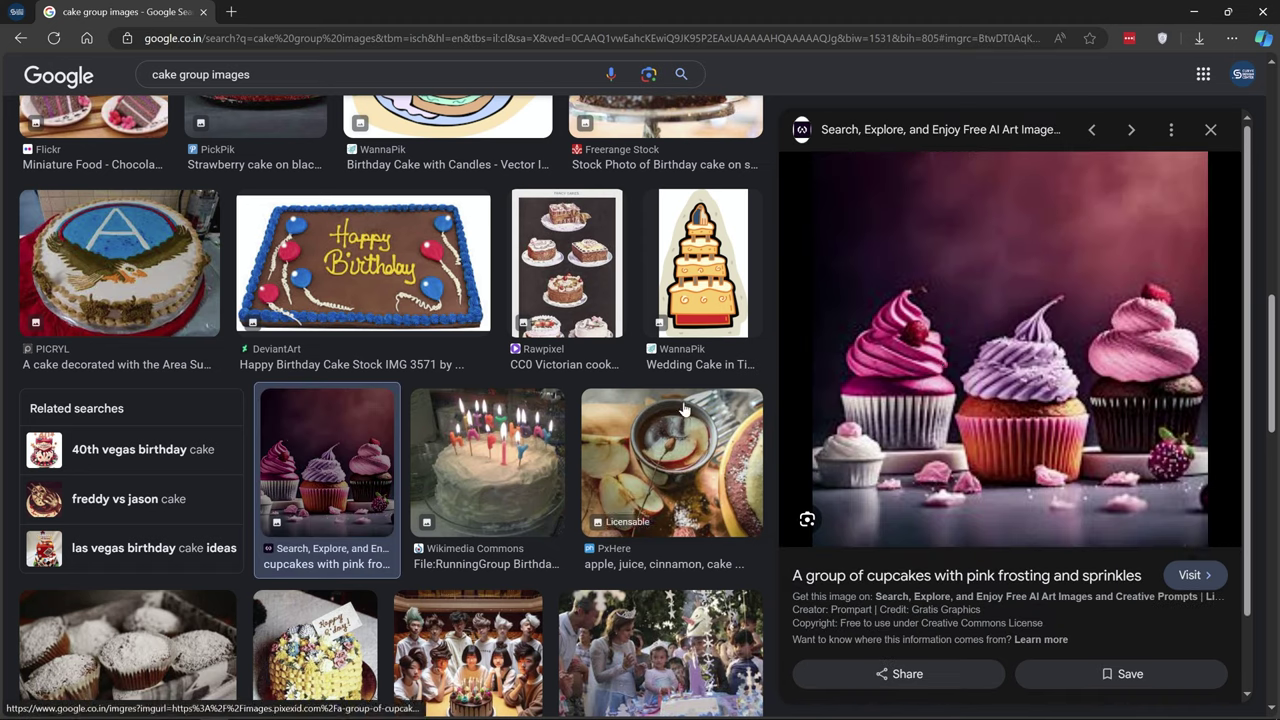
- Copy the cupcakes image and minimize Edge to return to Photoshop
right_click(987, 318)
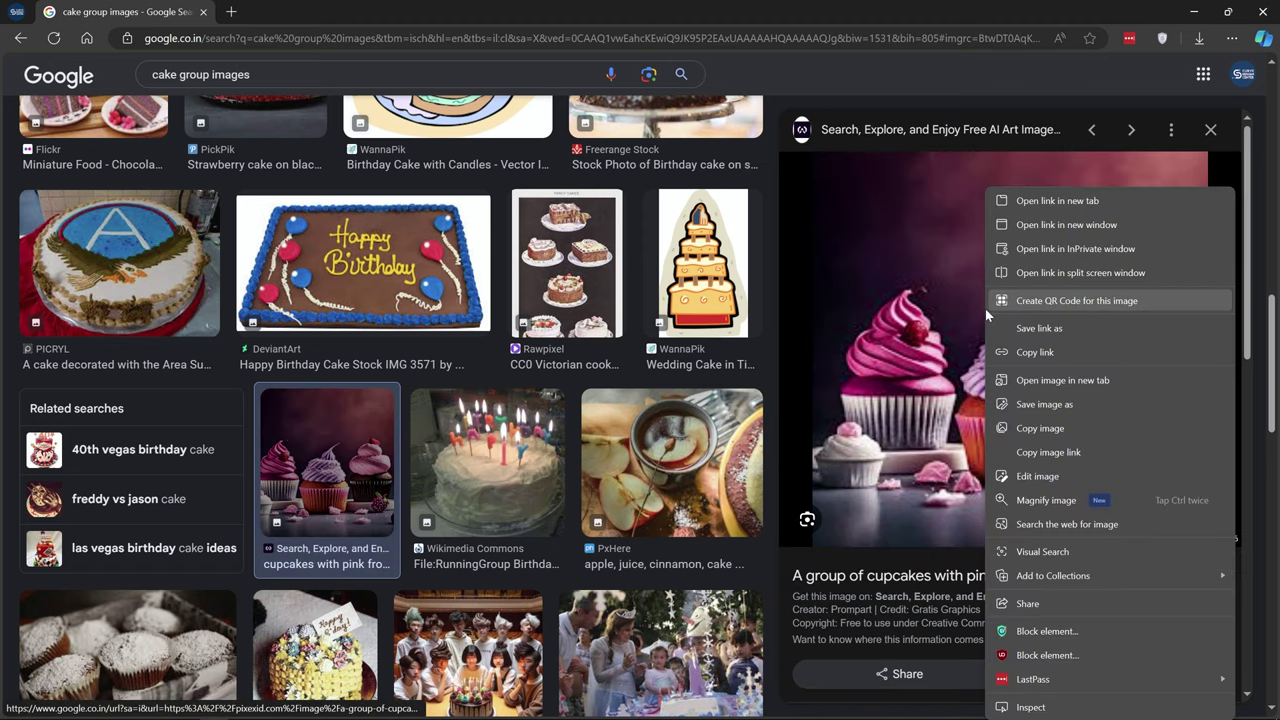
click(1090, 427)
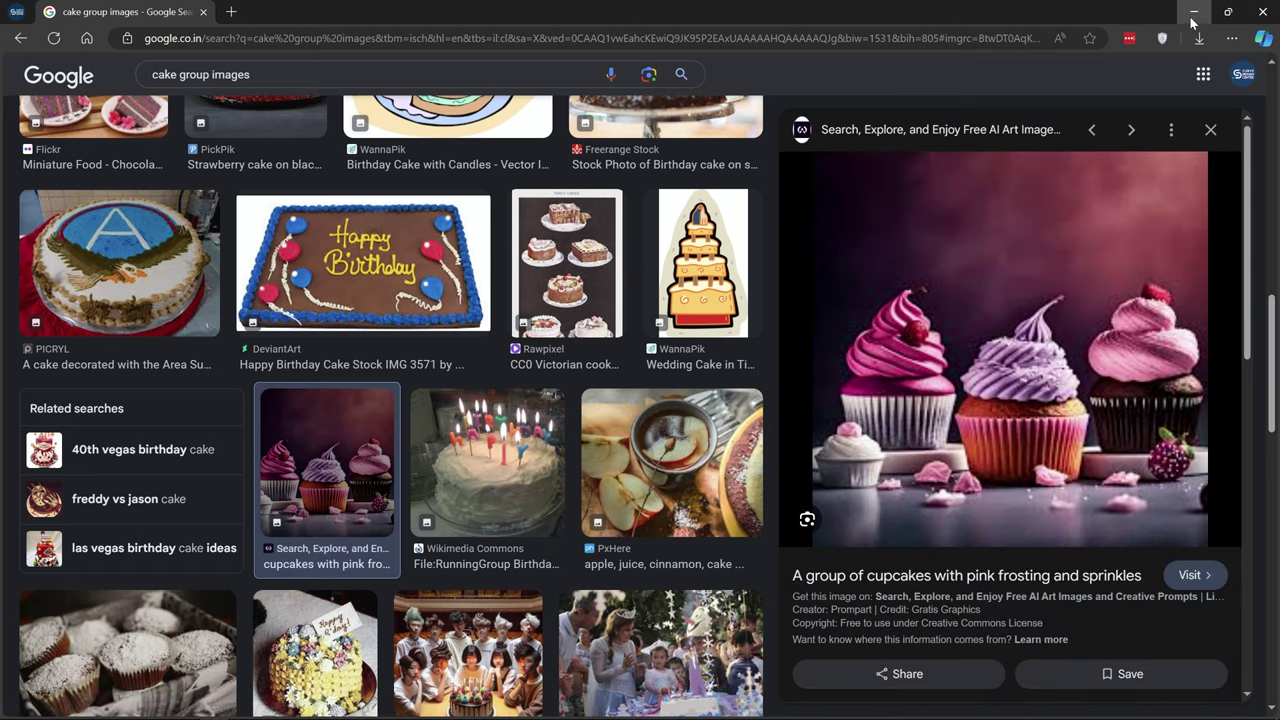
click(1193, 13)
- Paste the cupcakes photo as Layer 7 and scale it to fill the flyer canvas
key(ctrl+v)
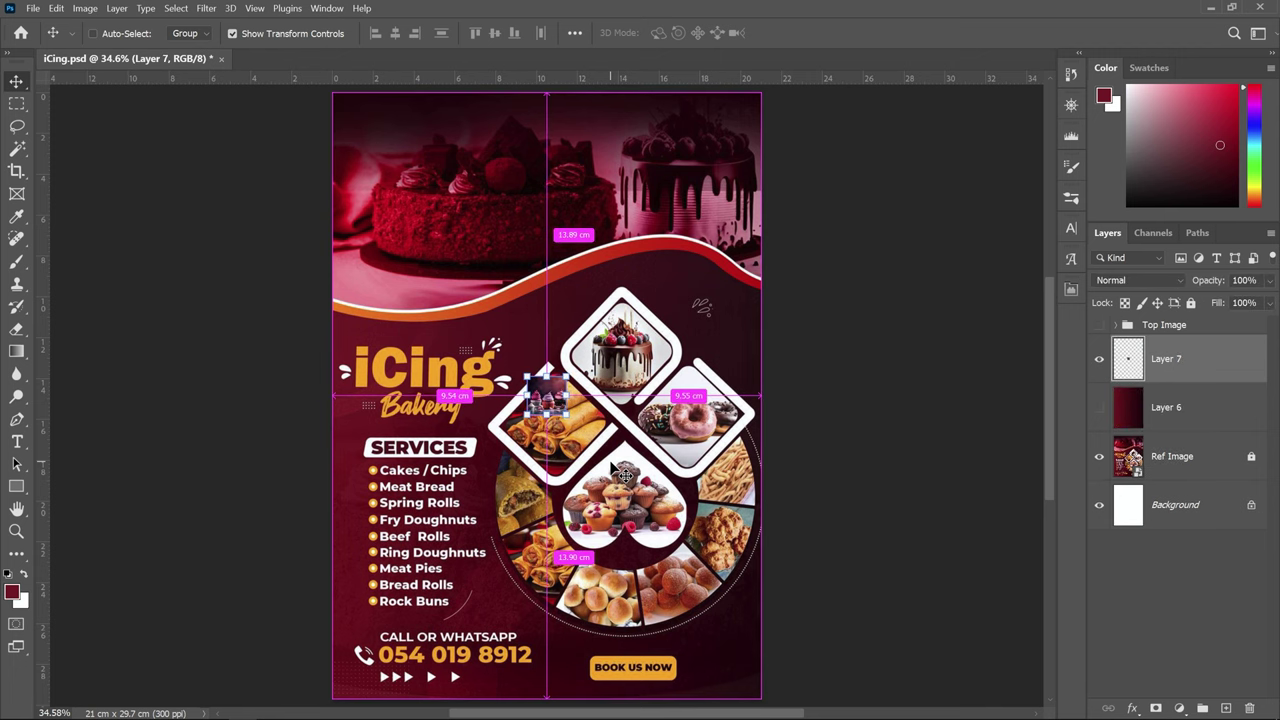
drag(565, 376, 849, 96)
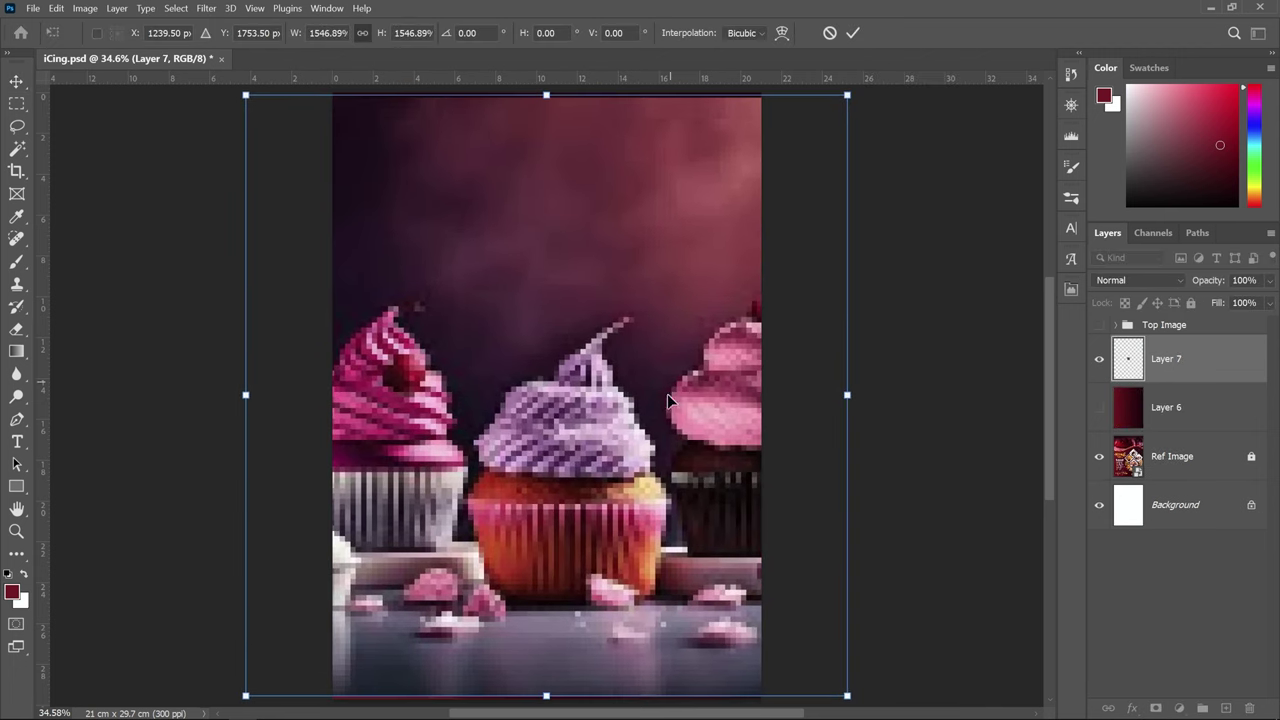
scroll(667, 393, down, 2)
drag(651, 453, 651, 472)
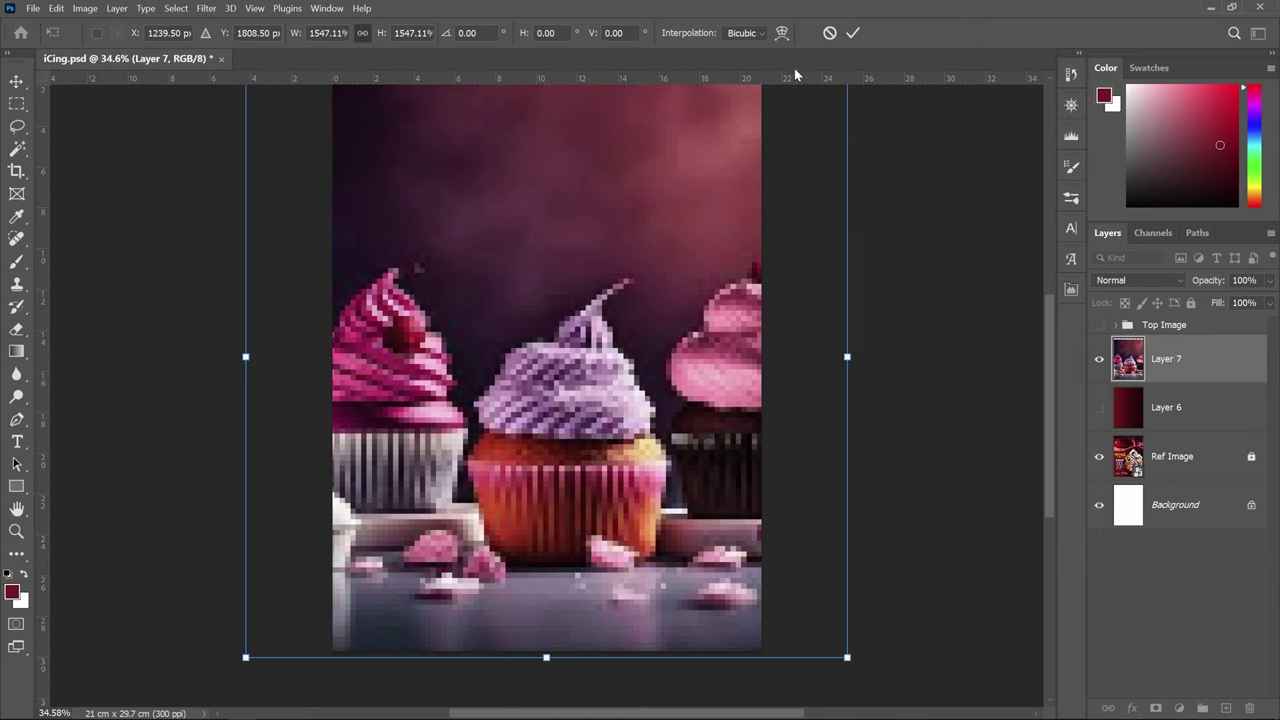
click(855, 35)
drag(601, 378, 681, 390)
- Move Layer 7 below gradient Layer 6, show Layer 6, and lower its opacity to 96%
drag(1216, 366, 1198, 412)
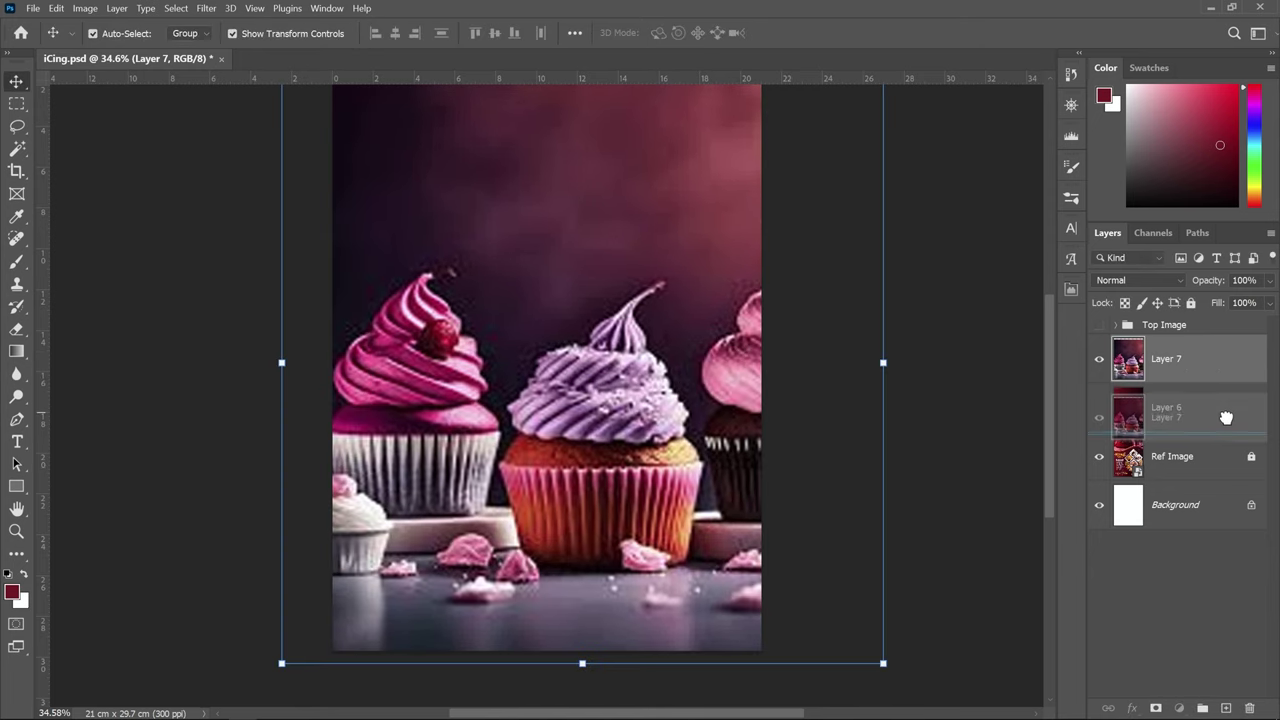
click(1099, 358)
click(1195, 360)
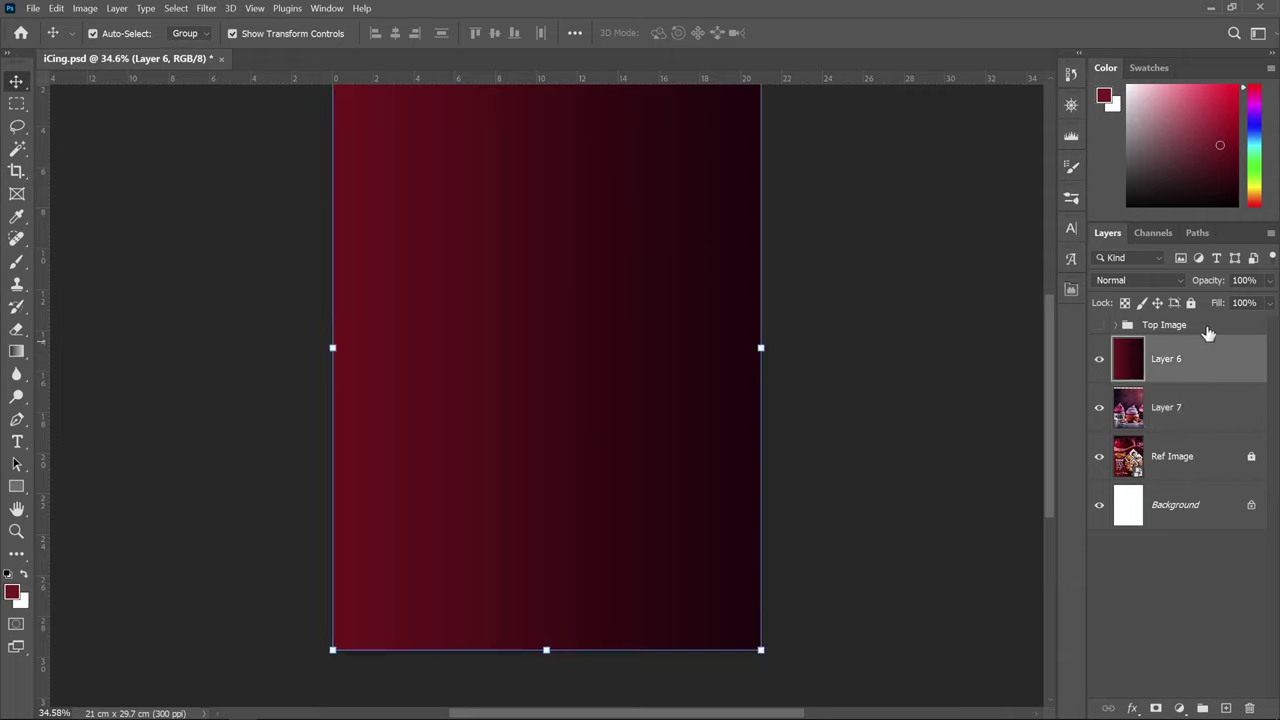
mouse_move(1217, 283)
mouse_down()
mouse_move(1277, 286)
mouse_move(1218, 283)
mouse_up()
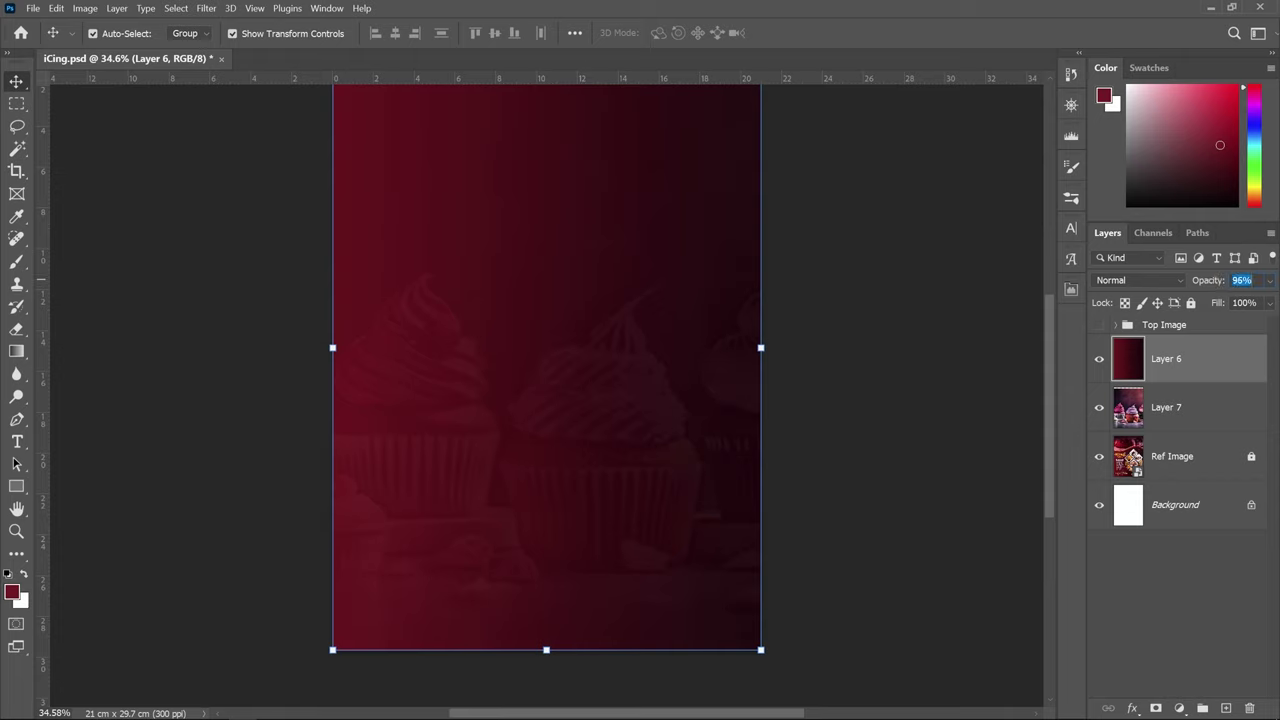
- Deselect Layer 6 and make the Top Image group visible
click(873, 310)
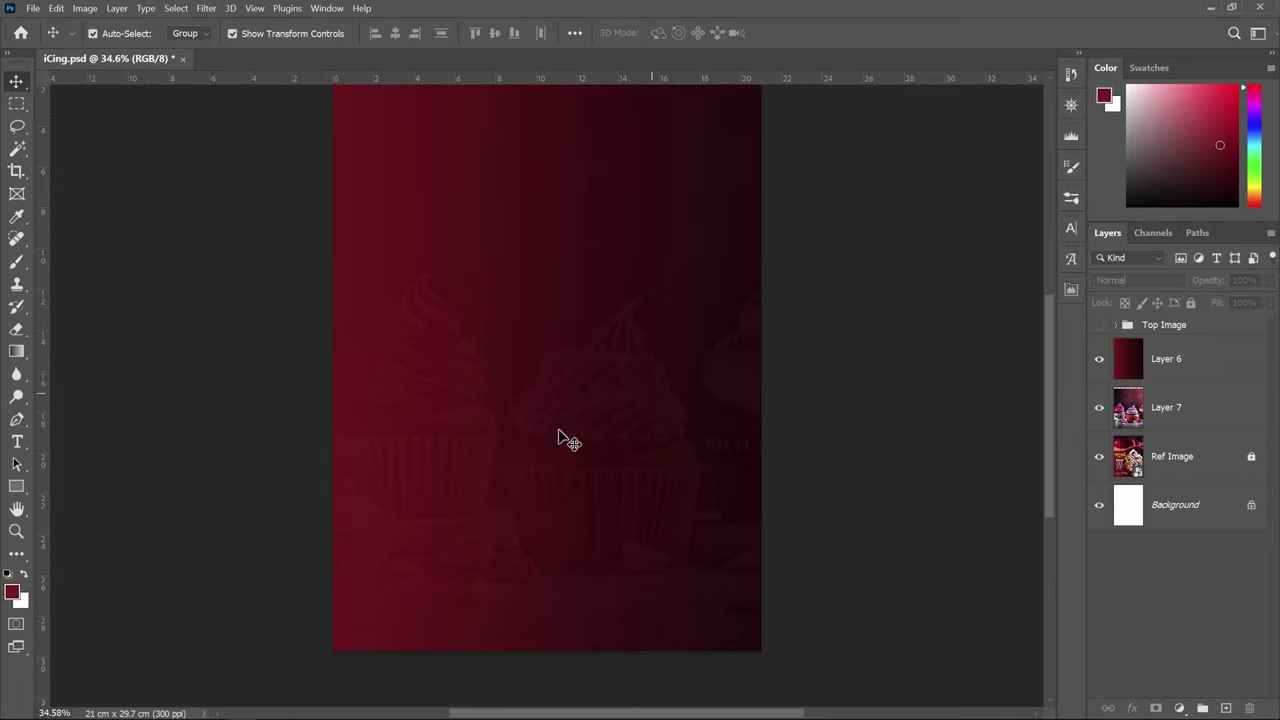
click(1100, 325)
scroll(825, 352, up, 2)
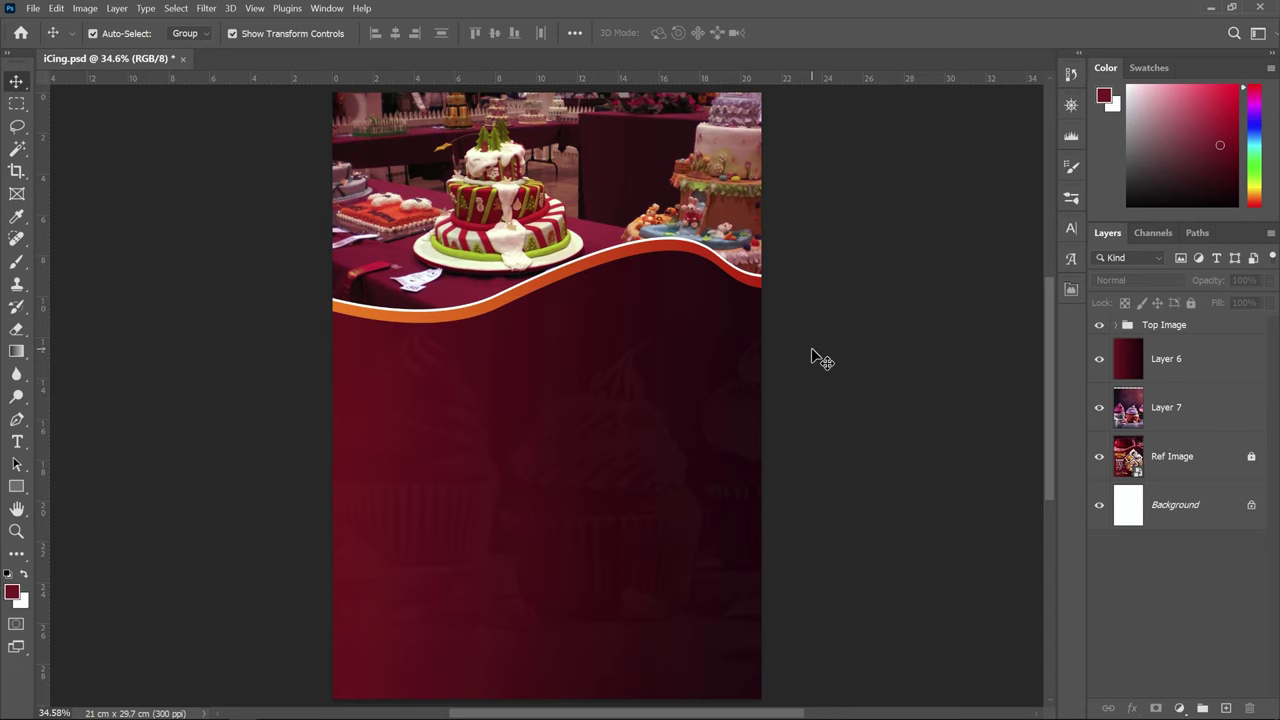
scroll(650, 330, up, 1)
scroll(488, 298, down, 1)
- Hide gradient Layer 6 and cupcakes Layer 7, then zoom around the CALL OR WHATSAPP area
click(1101, 359)
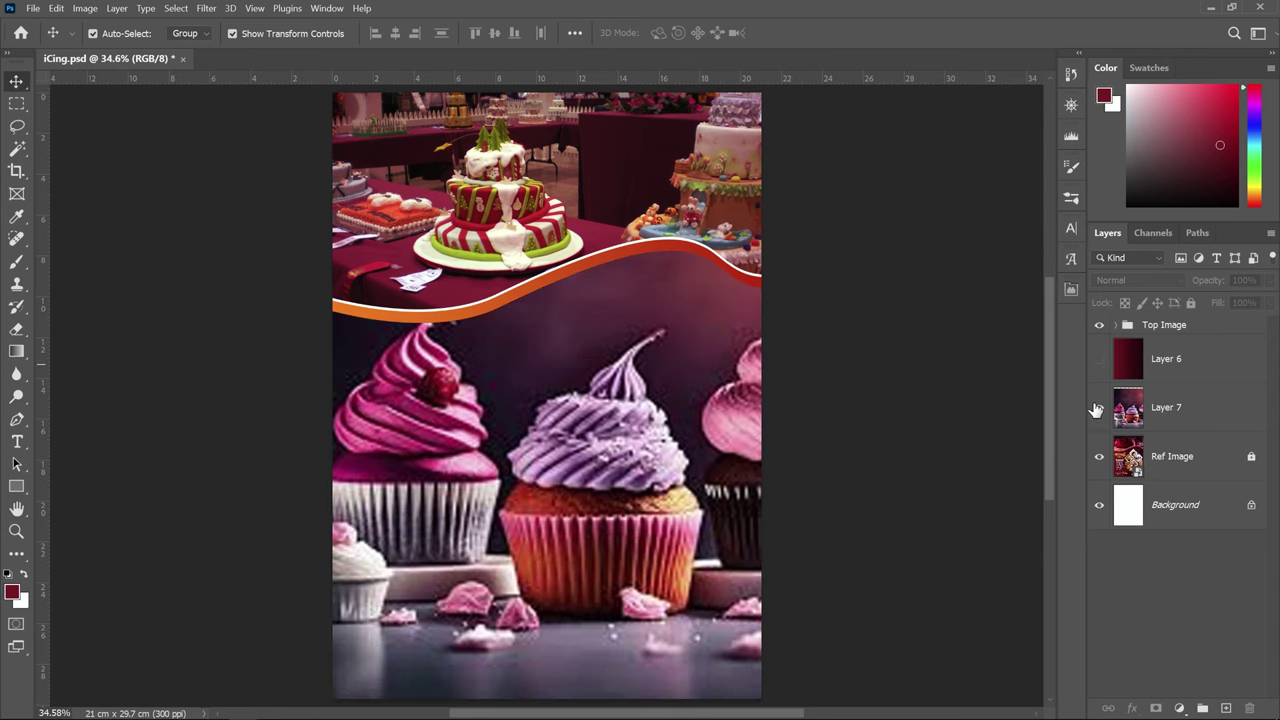
click(1099, 408)
scroll(840, 426, down, 3)
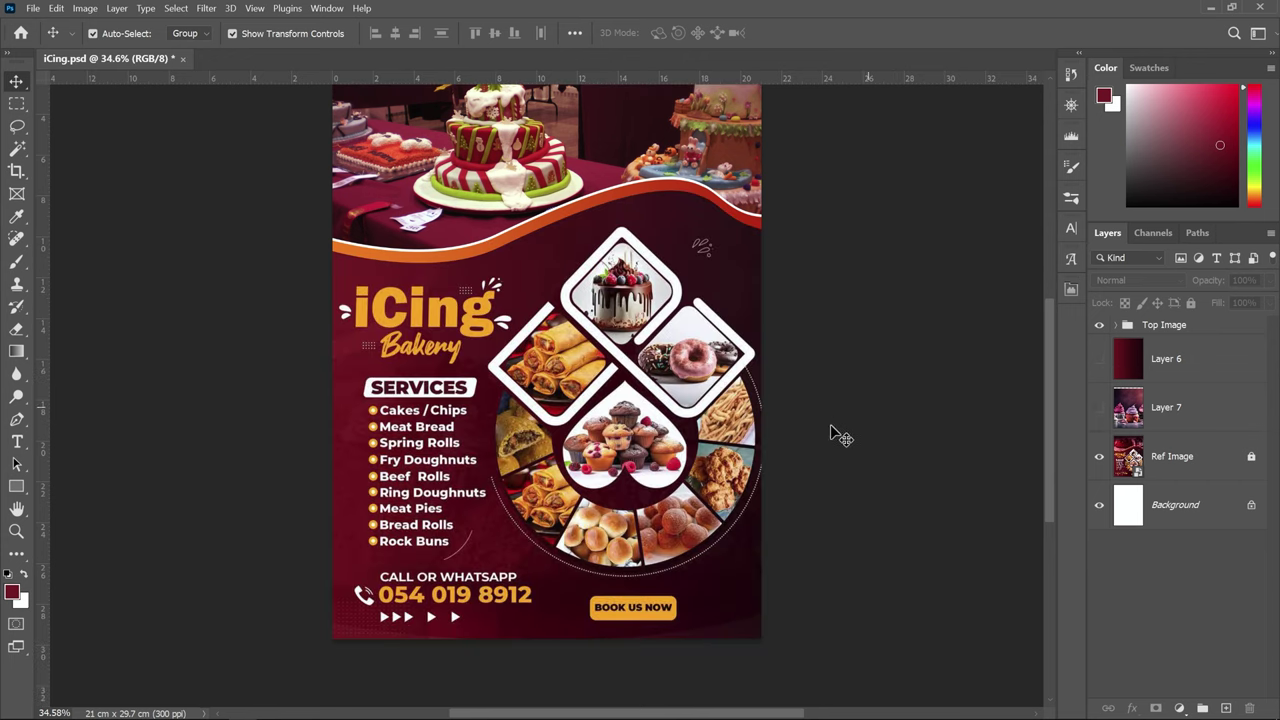
alt+scroll(540, 650, up, 2)
alt+scroll(560, 645, up, 1)
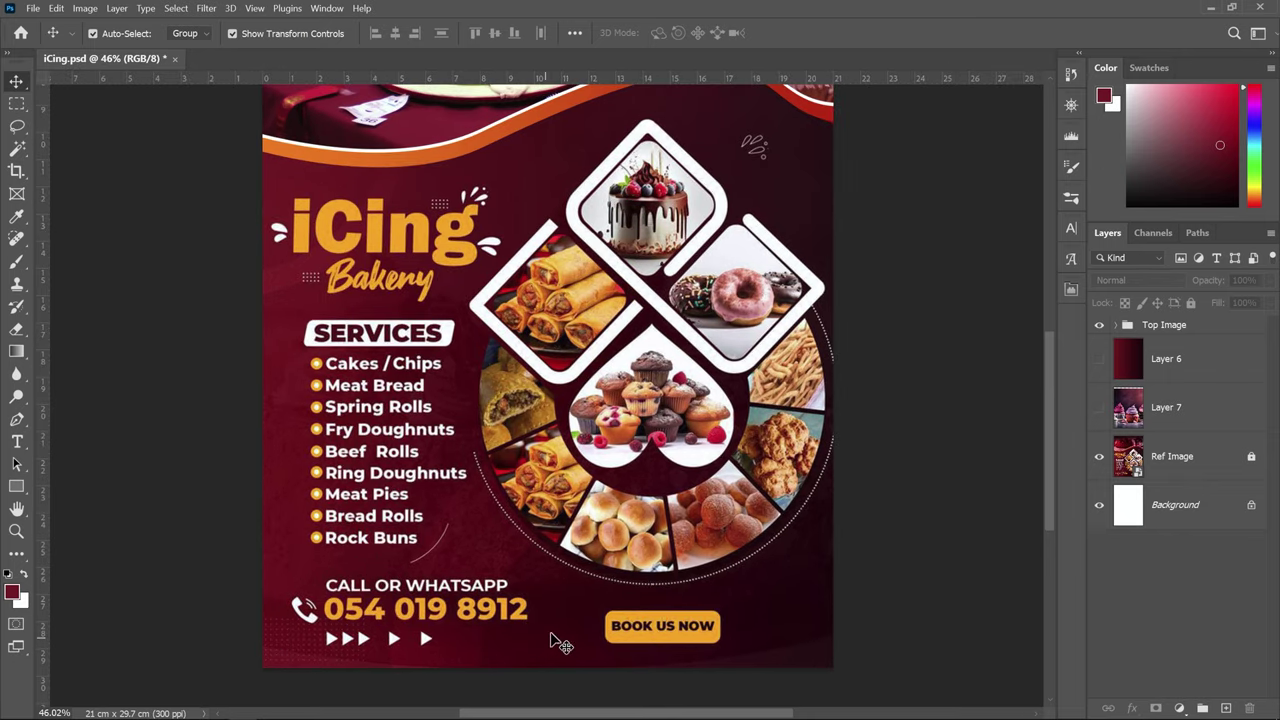
scroll(608, 565, down, 1)
scroll(640, 578, down, 2)
alt+scroll(646, 574, up, 2)
alt+scroll(677, 523, up, 1)
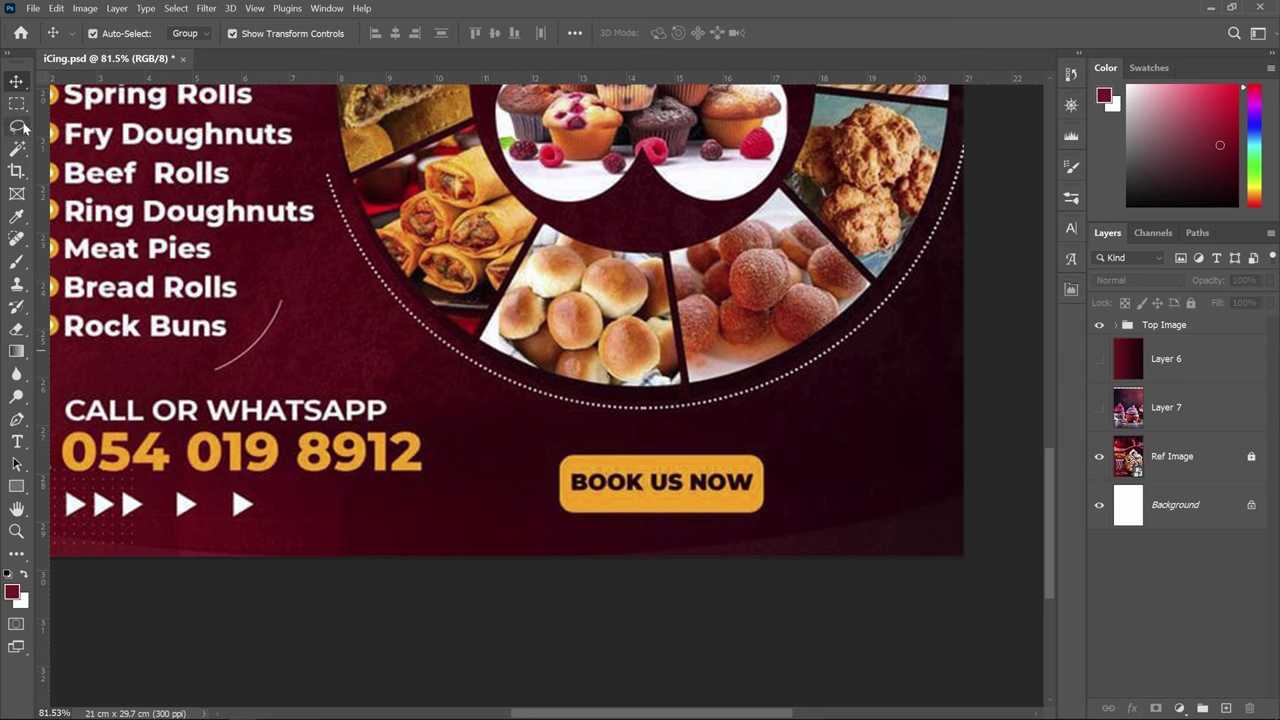
- Draw a rounded rectangle over the reference BOOK US NOW button and move it above
click(16, 486)
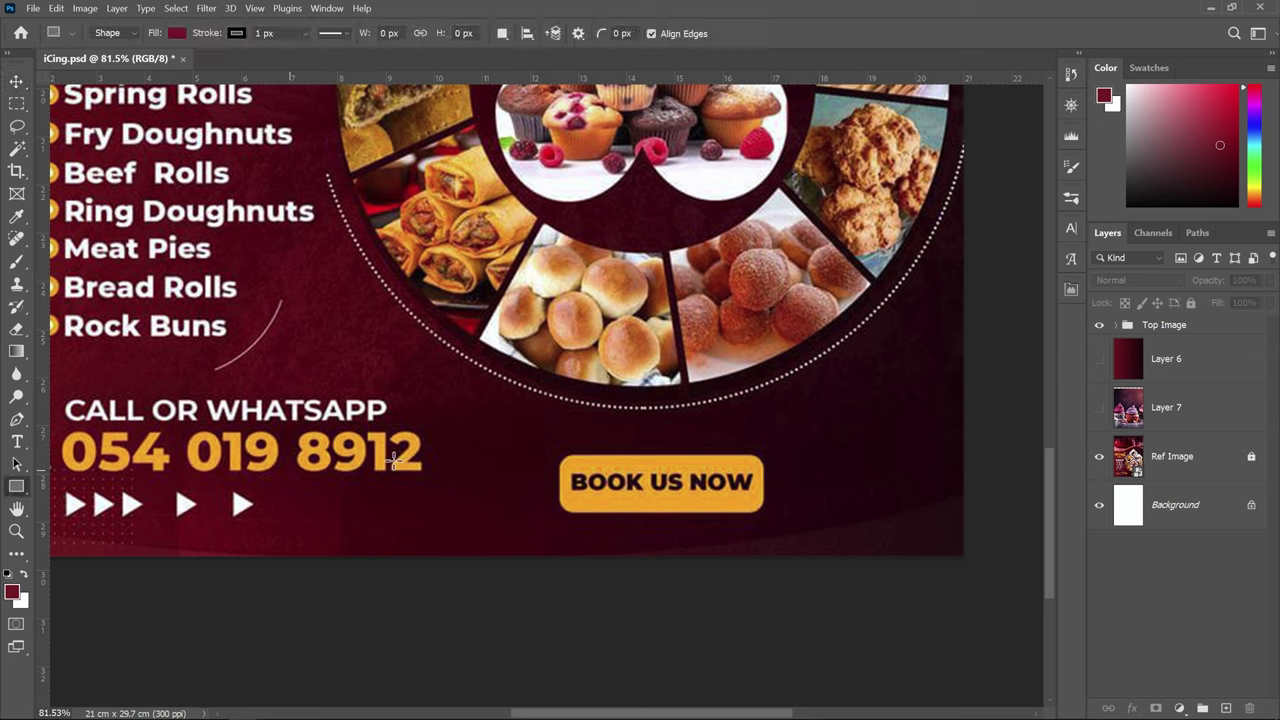
drag(557, 453, 762, 514)
drag(567, 463, 580, 472)
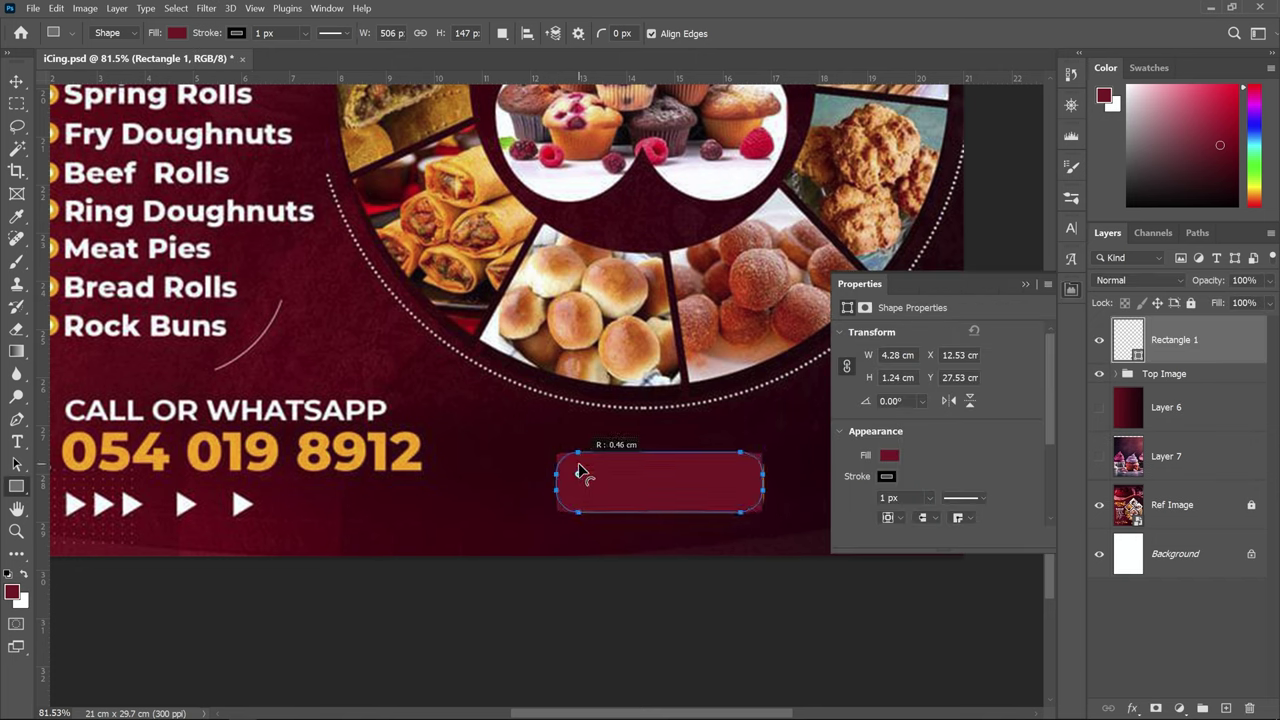
click(16, 81)
drag(643, 486, 643, 410)
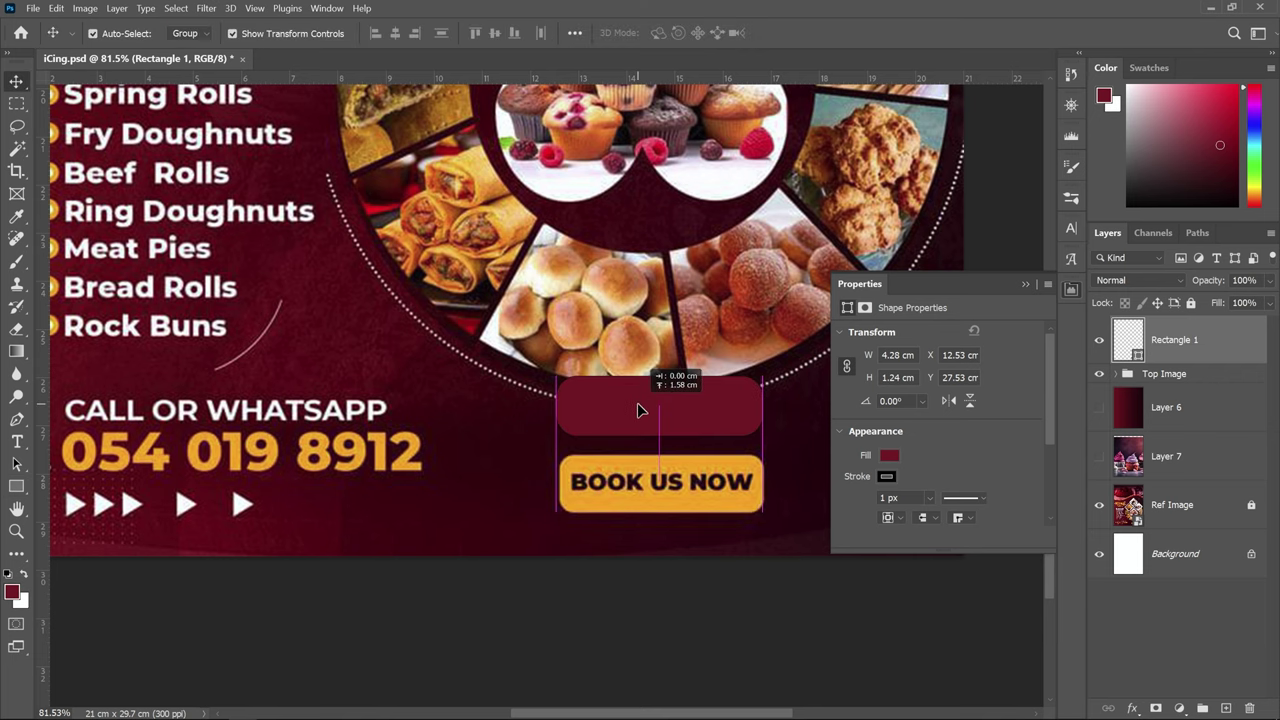
- Fill the rectangle with yellow sampled from the reference BOOK US NOW button
click(889, 456)
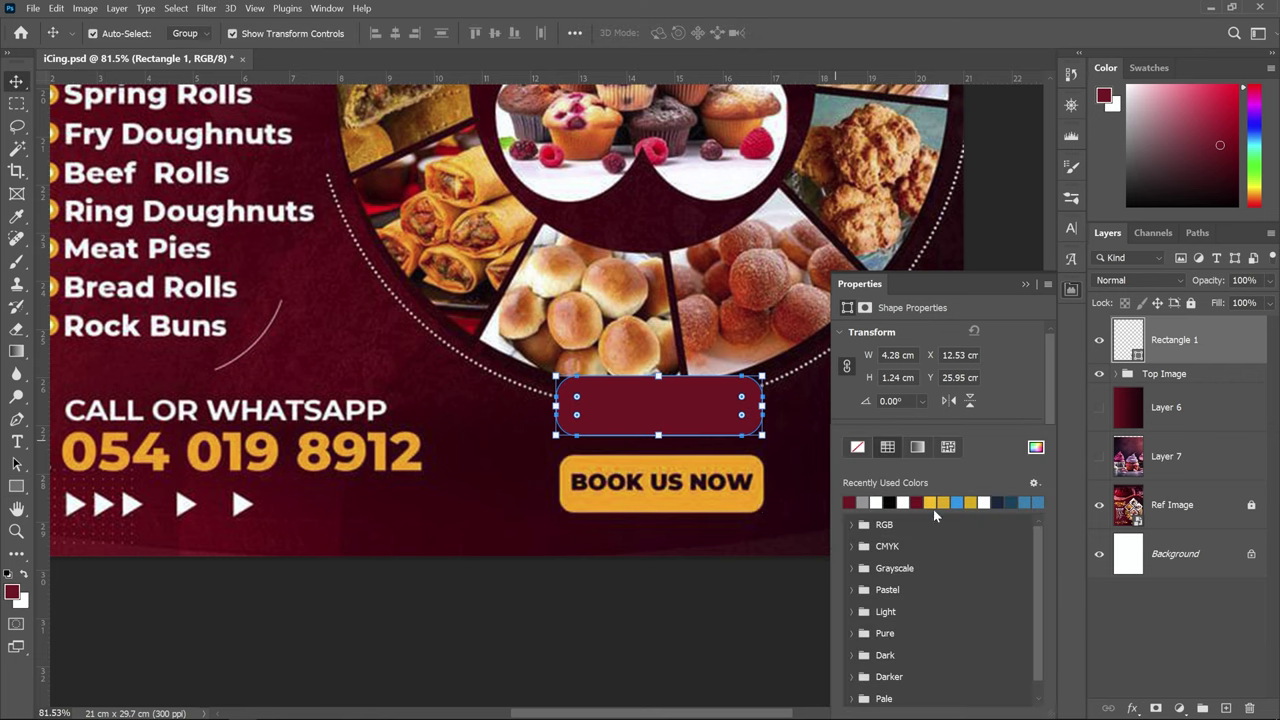
click(1036, 447)
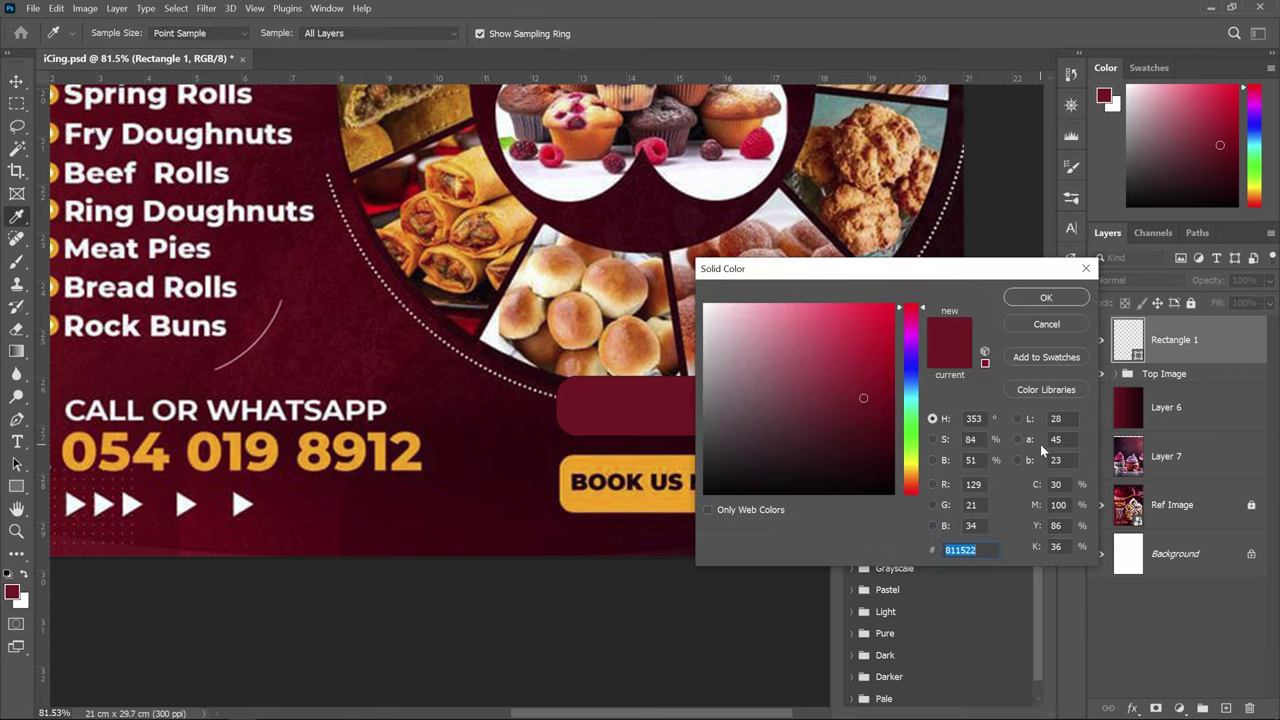
click(612, 462)
click(1046, 298)
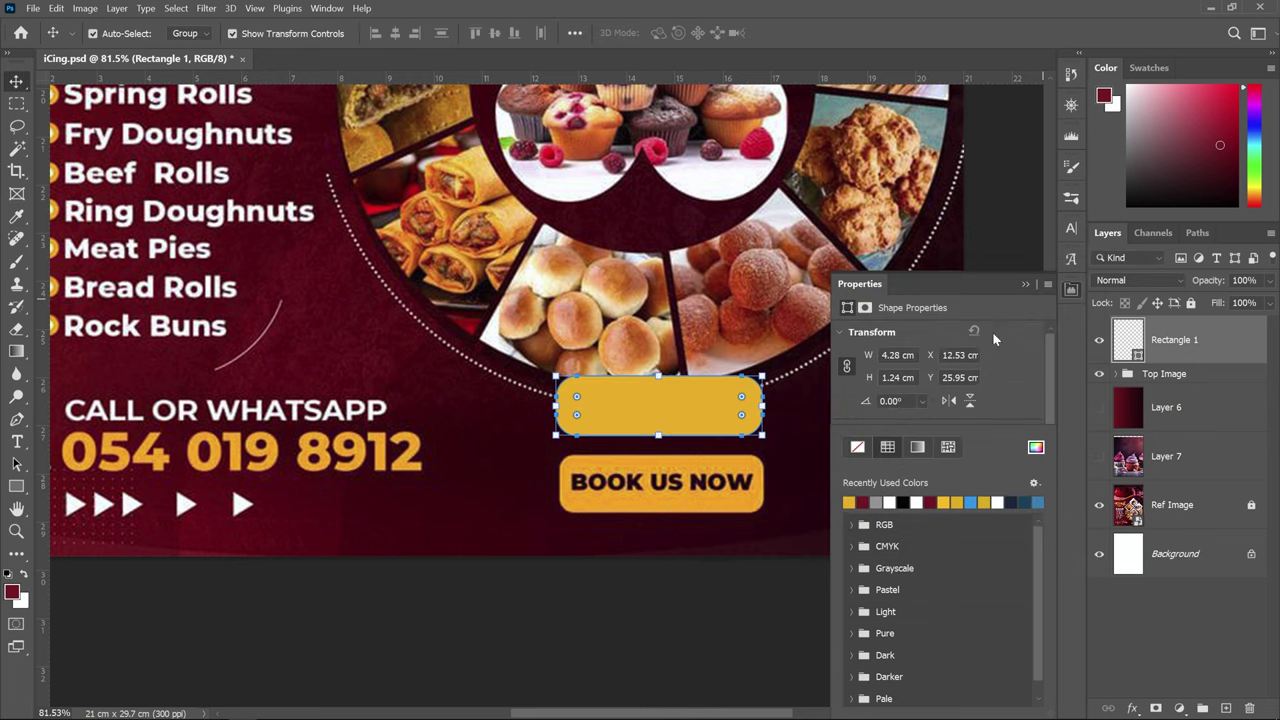
click(995, 418)
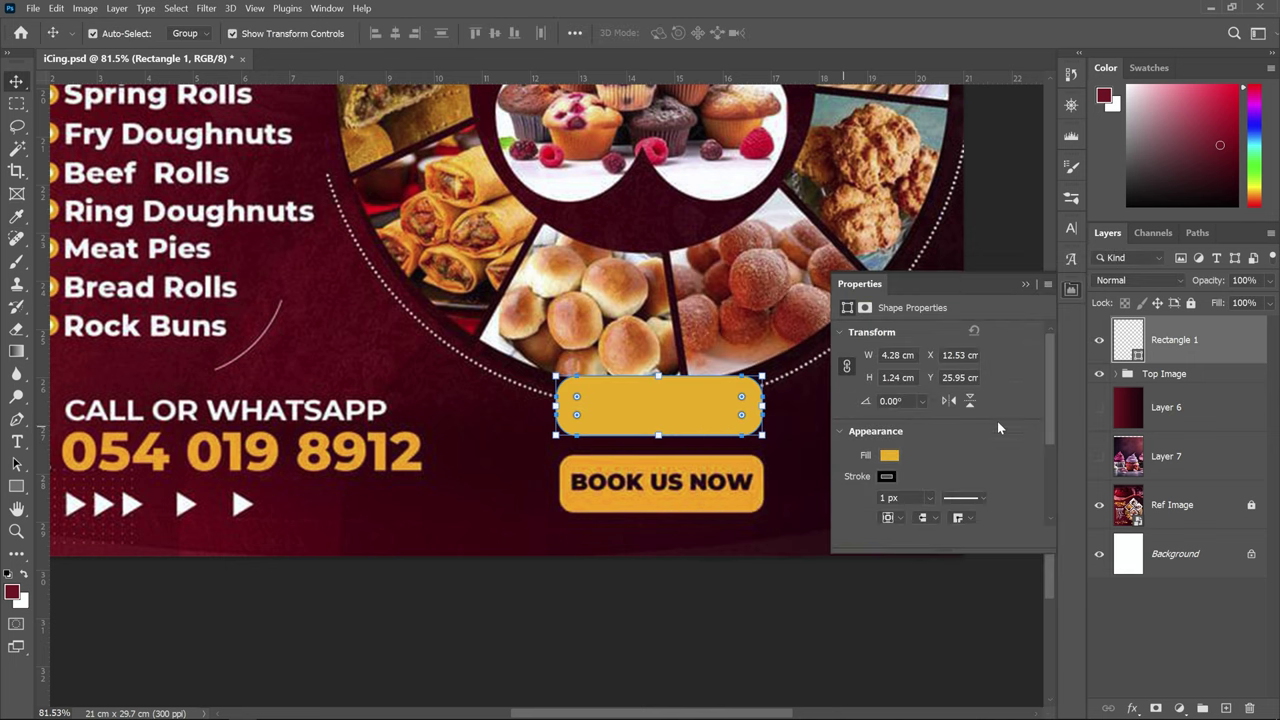
- Remove the rectangle's stroke and nudge it toward the reference button
click(886, 477)
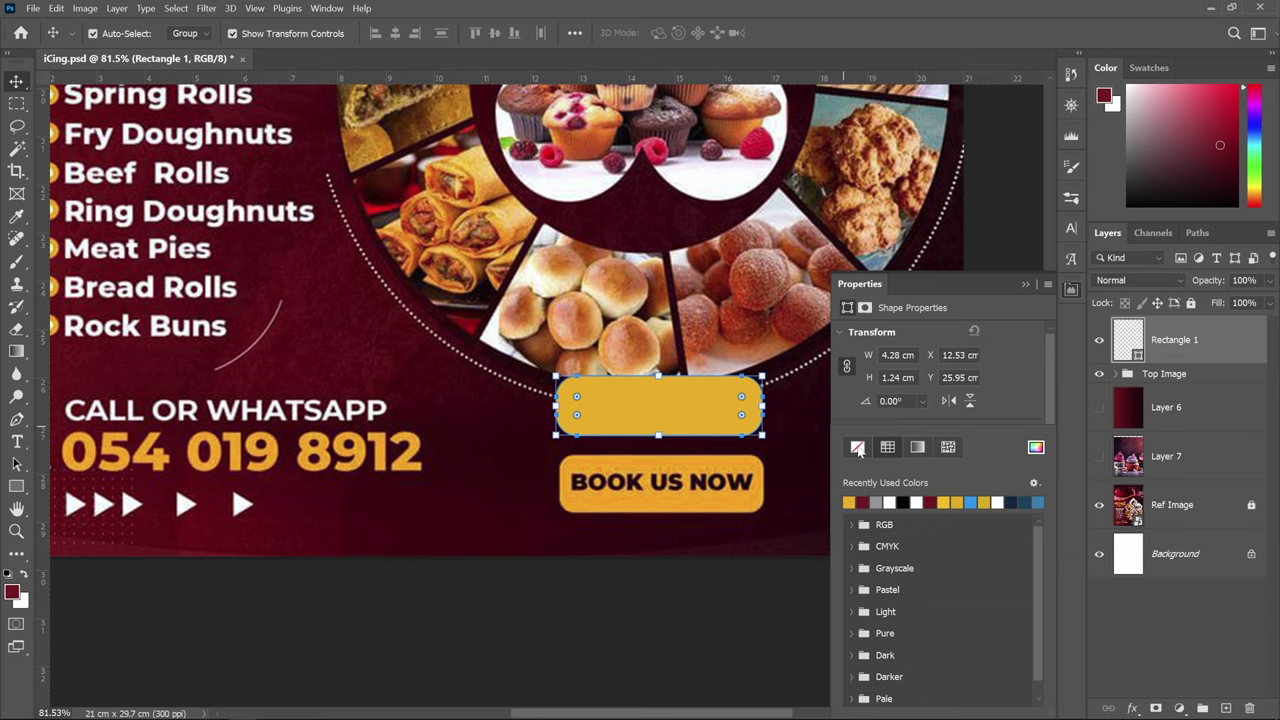
click(857, 448)
click(987, 418)
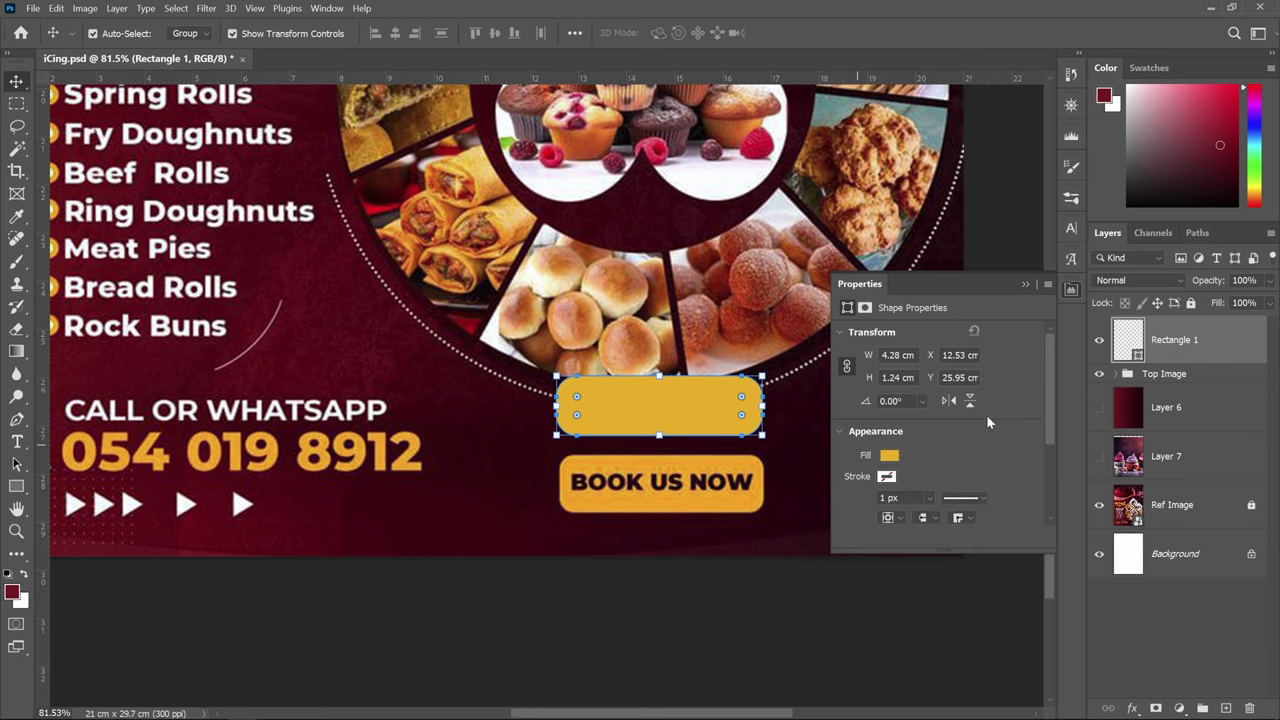
click(1025, 287)
mouse_move(700, 404)
mouse_down()
mouse_move(703, 474)
mouse_move(702, 403)
mouse_up()
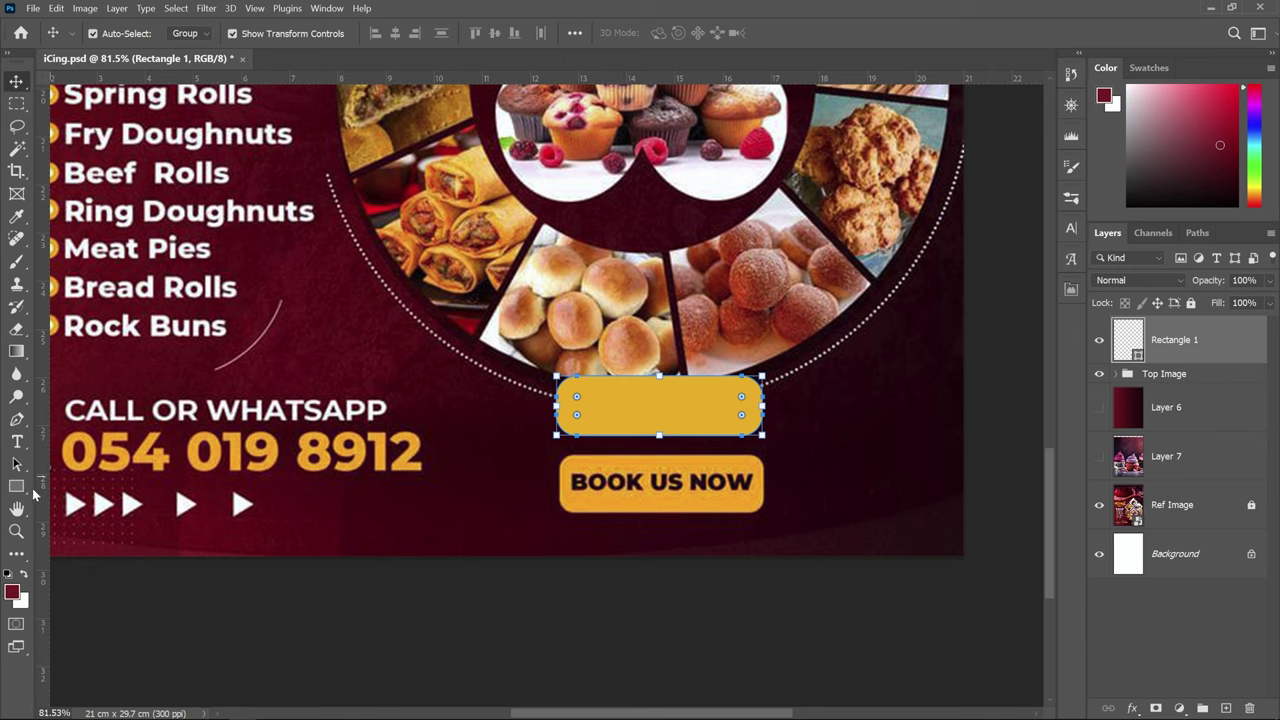
- Resample the reference button's golden orange as the Rectangle tool's fill colour
click(17, 486)
click(177, 33)
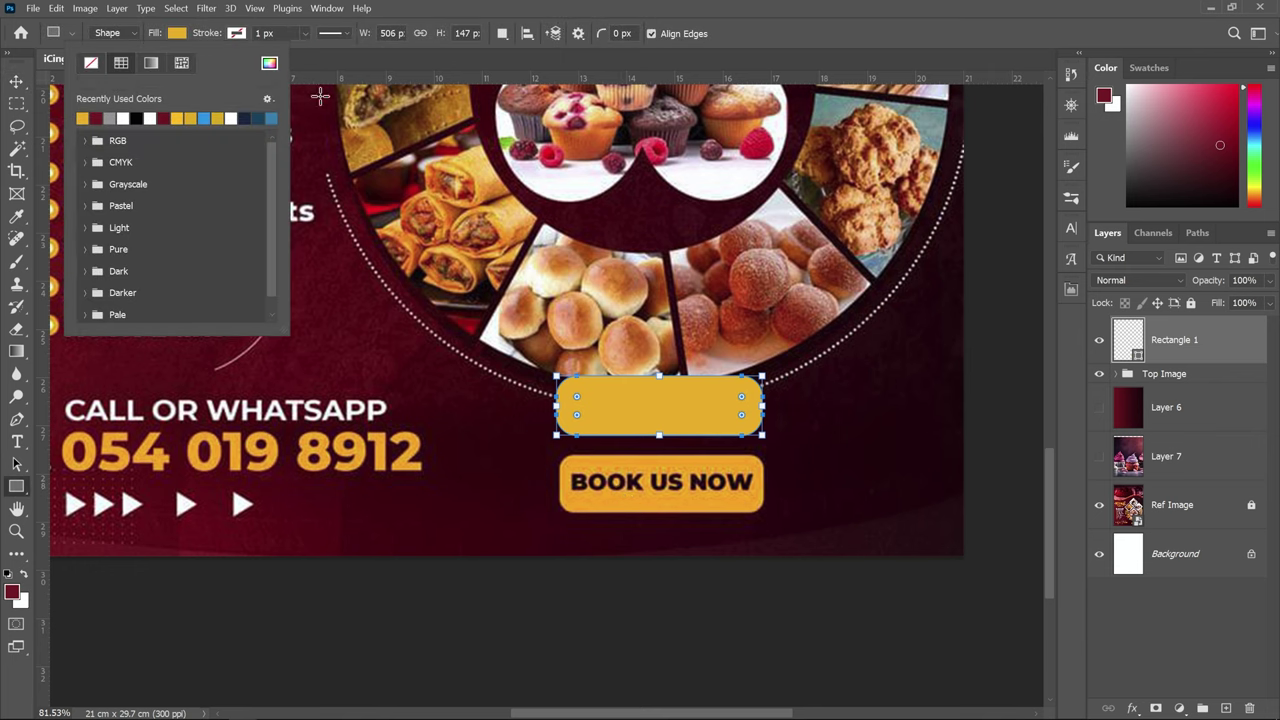
click(269, 65)
click(594, 490)
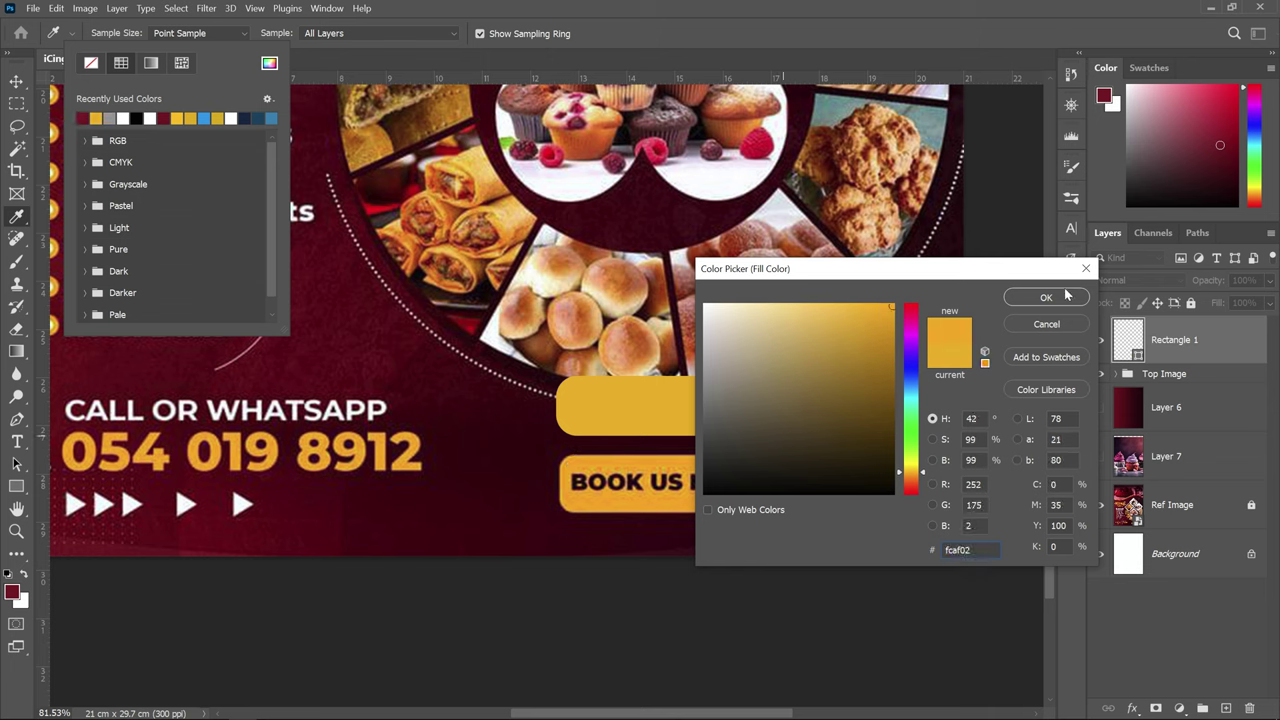
click(1046, 294)
click(16, 81)
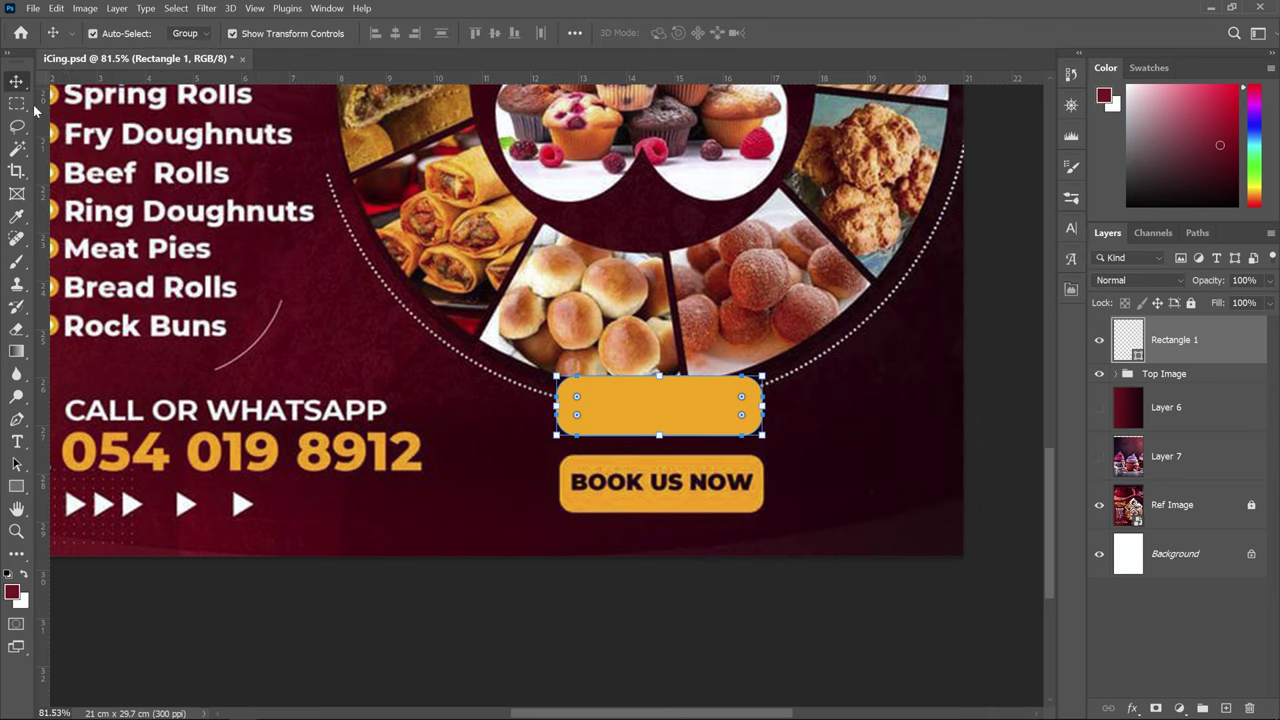
- Place a new text layer on the flyer in Lato Bold
click(16, 441)
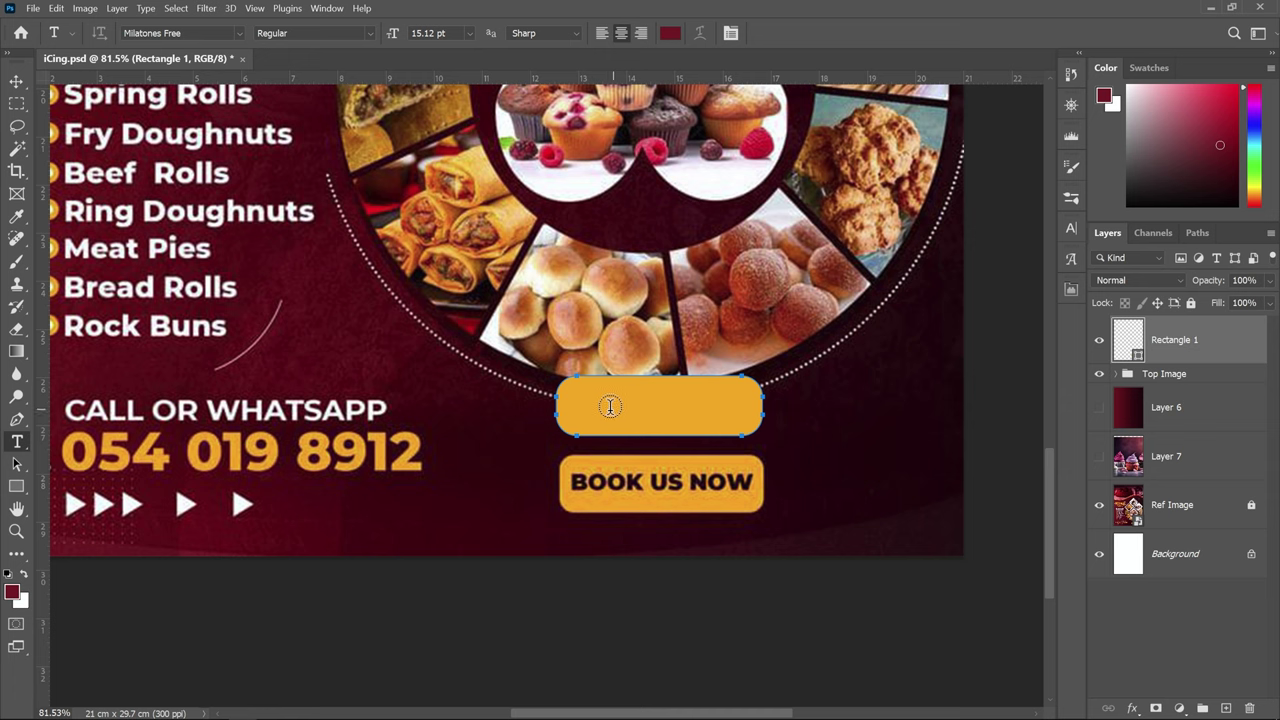
click(455, 396)
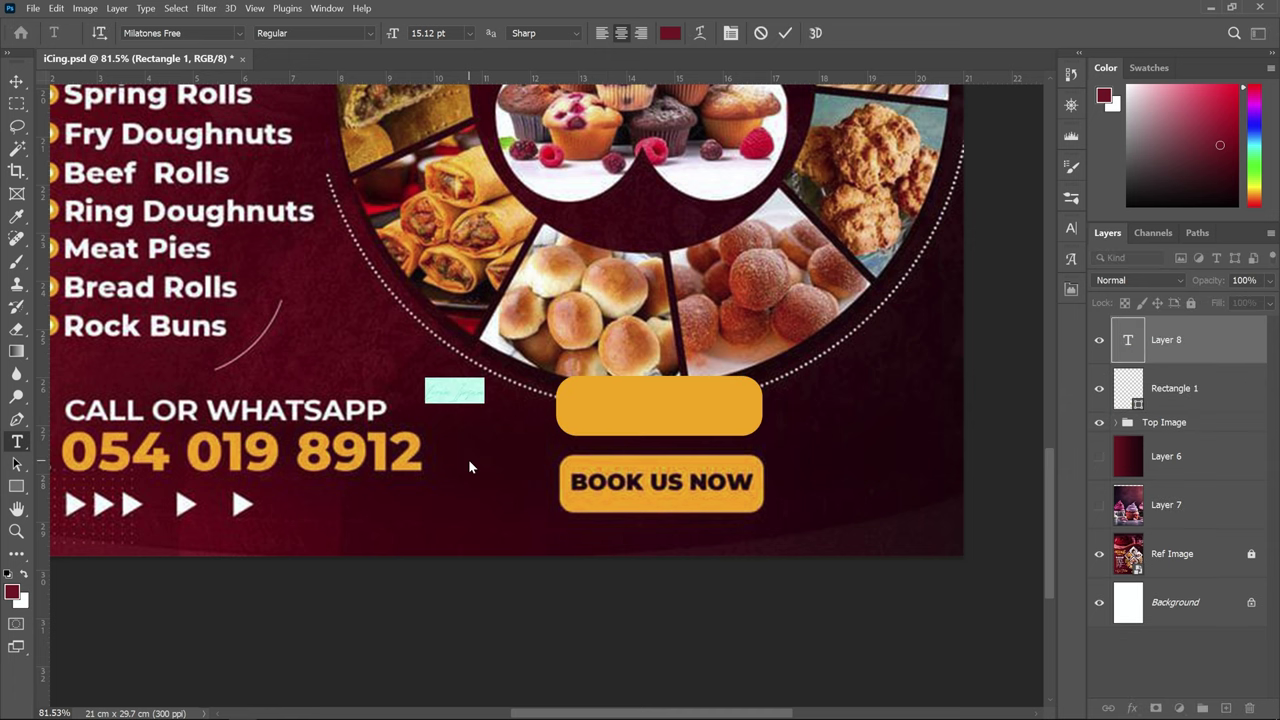
click(152, 33)
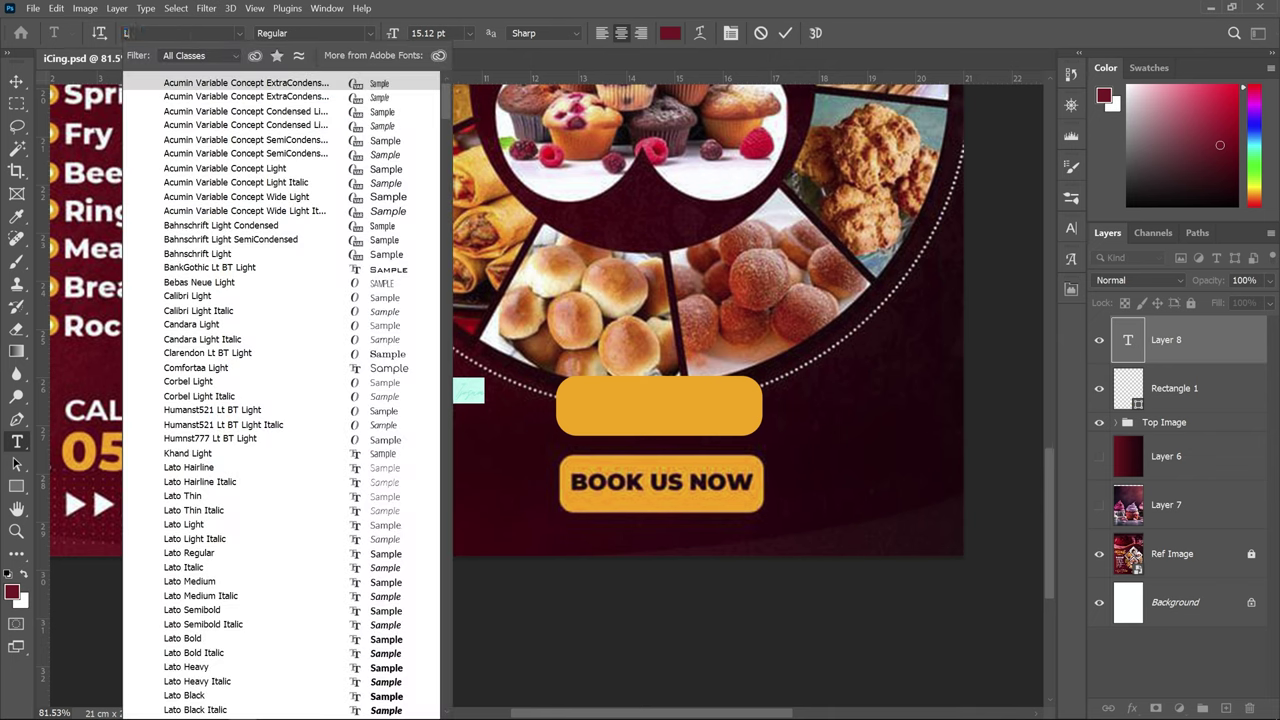
text(LATO)
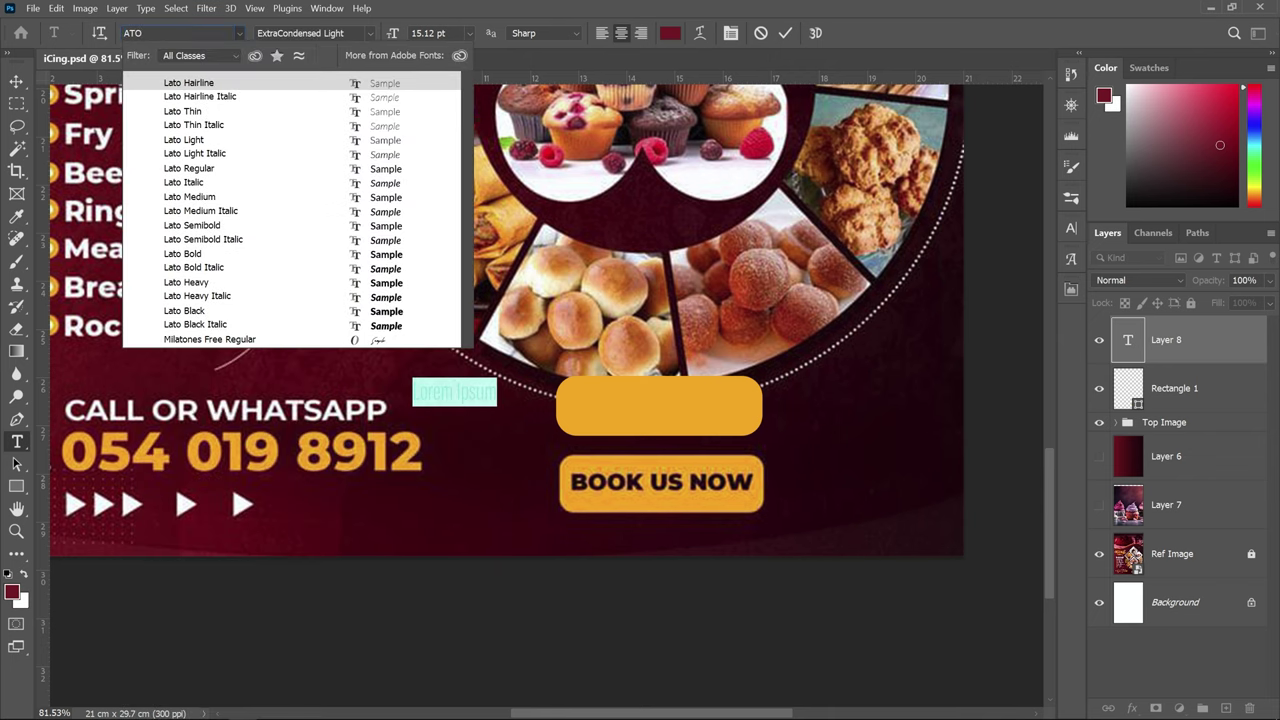
click(207, 254)
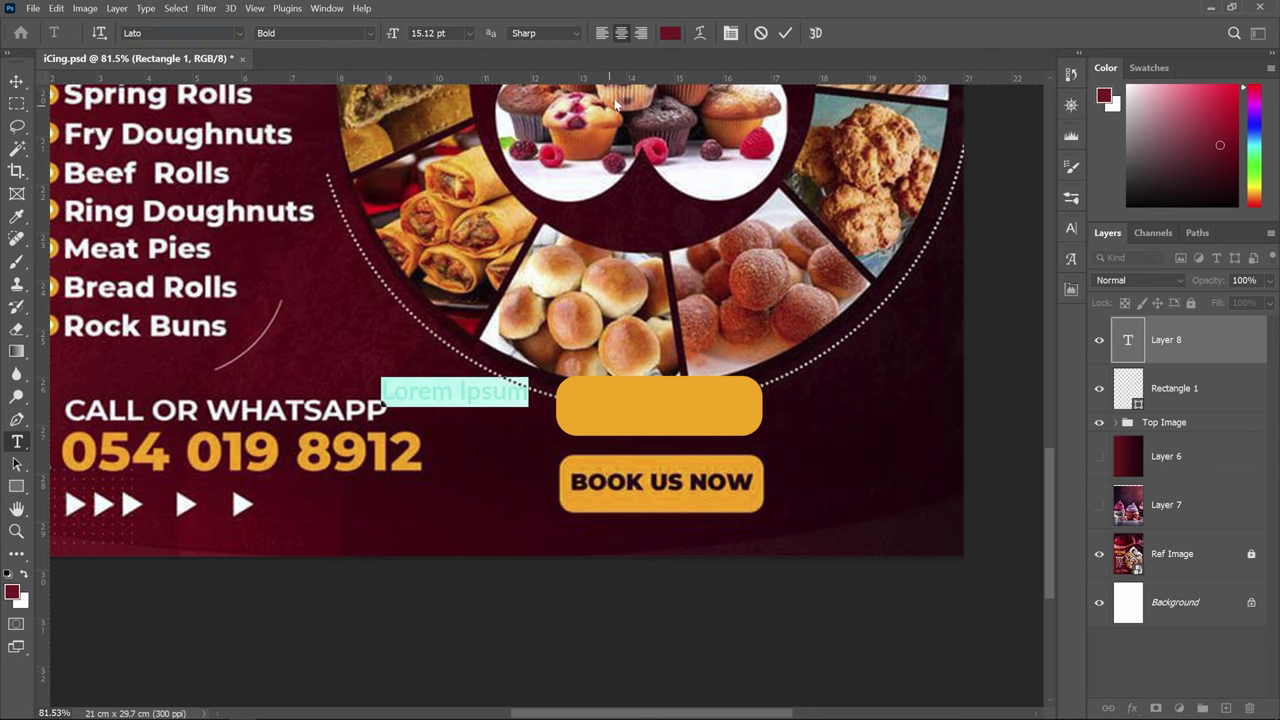
- Set a light pink text colour and type BOOK US NOW
click(672, 35)
click(741, 323)
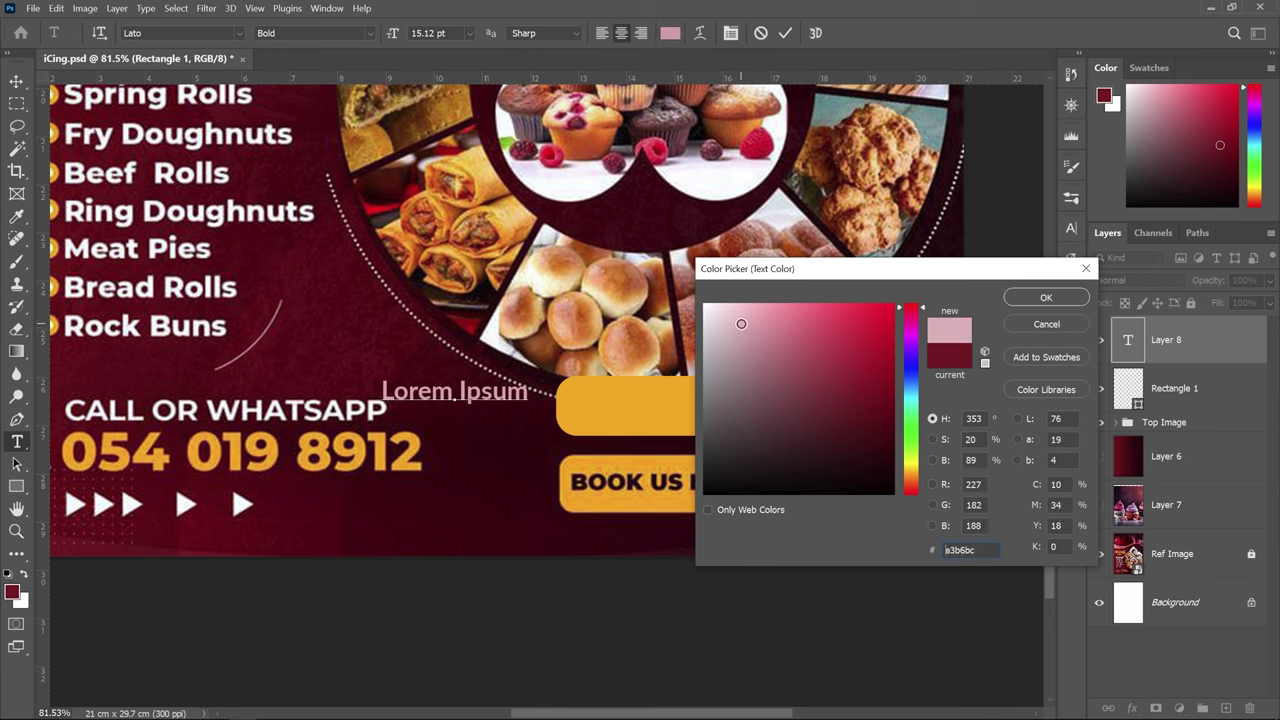
click(1046, 297)
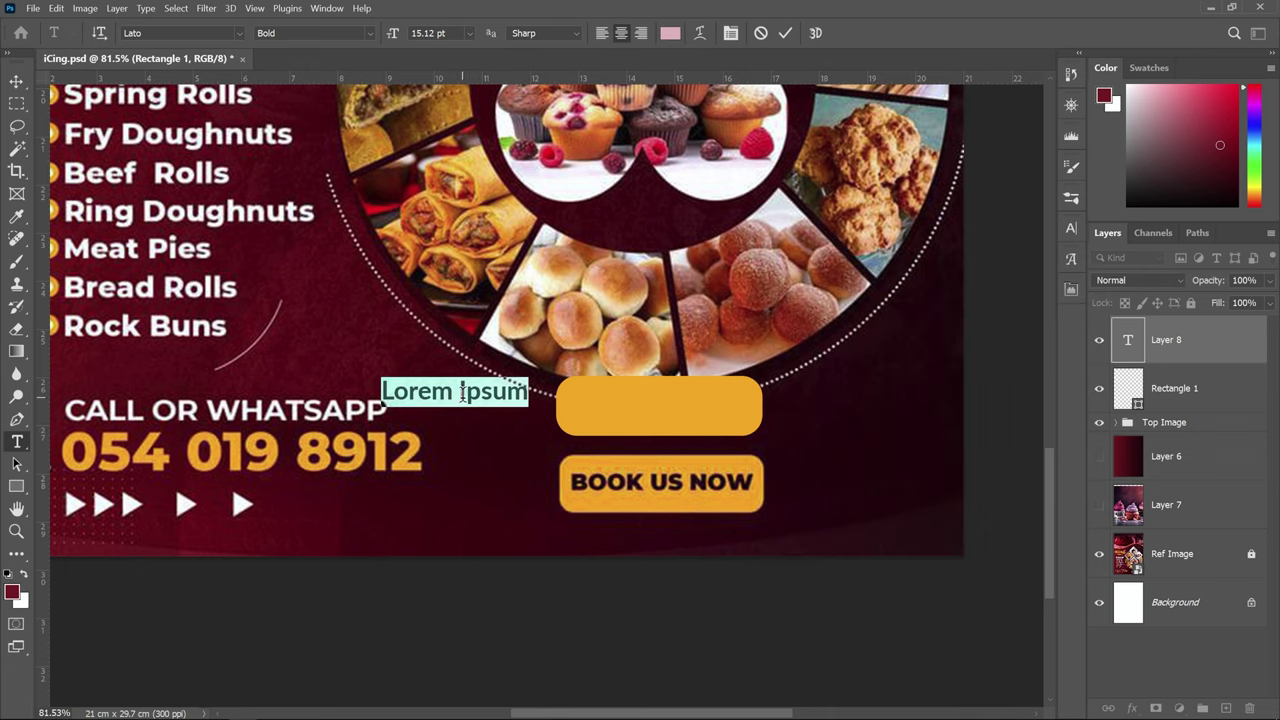
key(BackSpace)
text(BOOK US NOW)
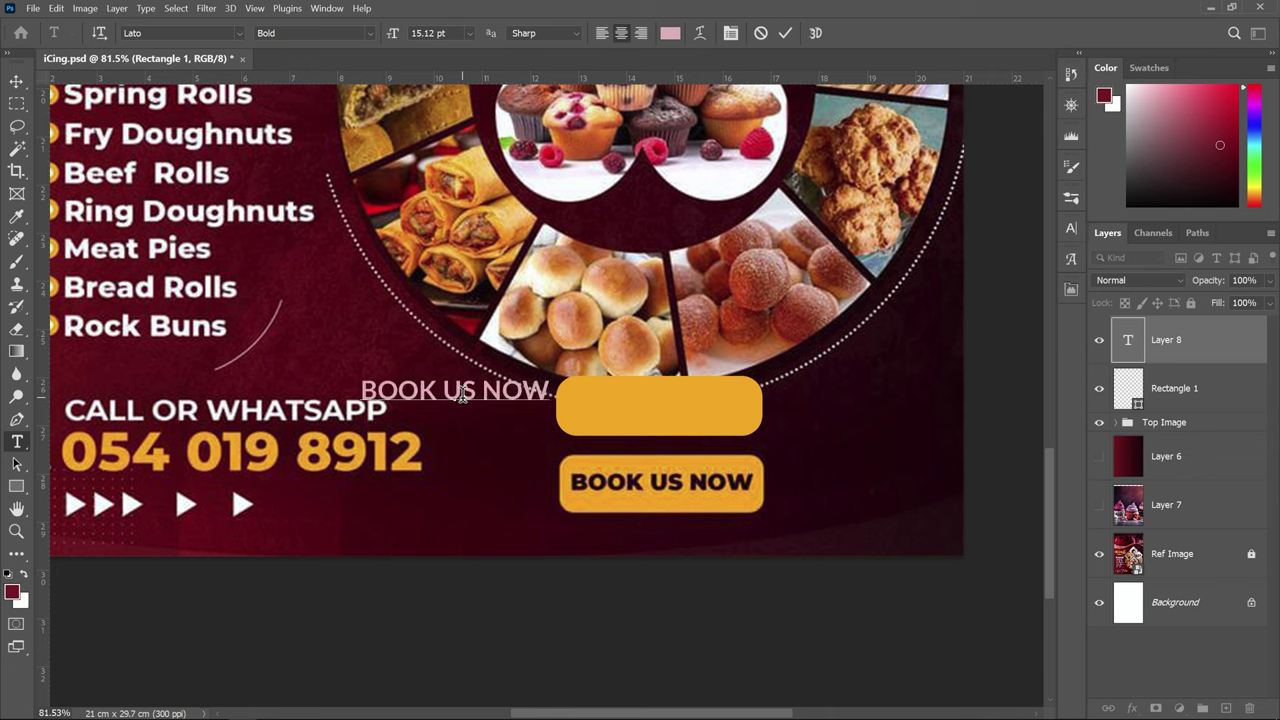
- Recolour the BOOK US NOW text dark maroon #36000d sampled from the background
key(ctrl+a)
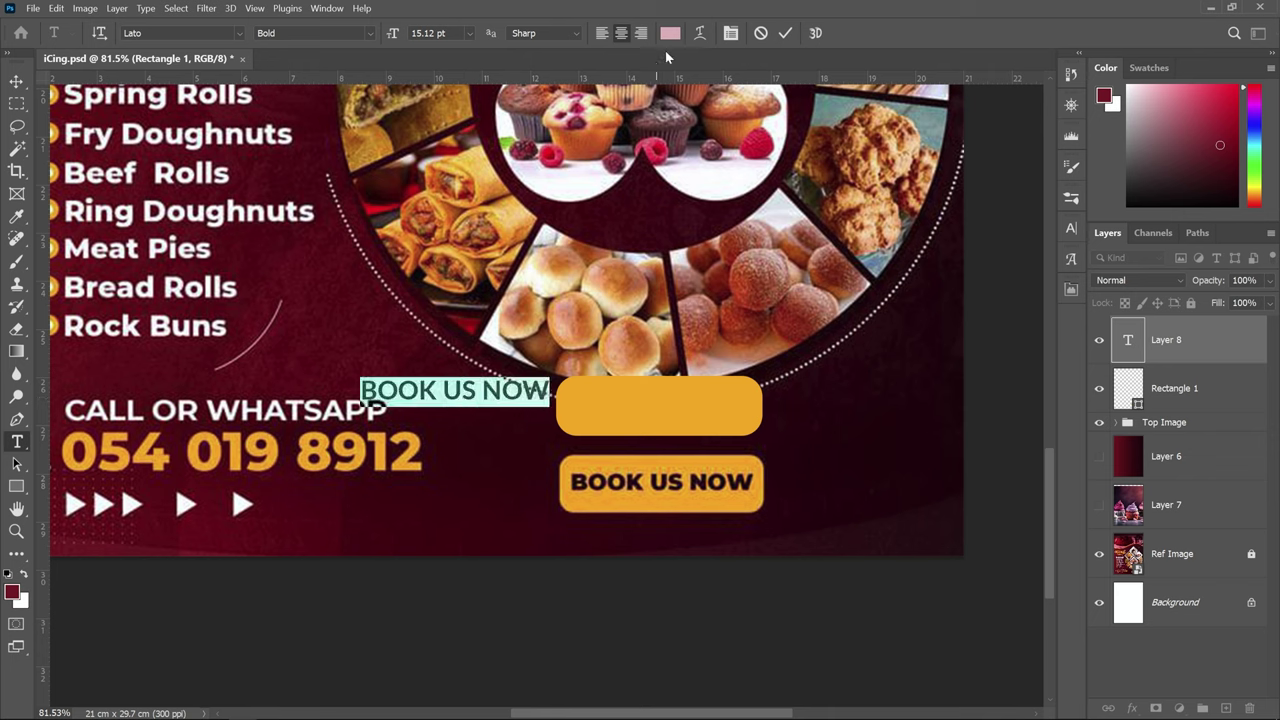
click(670, 33)
click(673, 540)
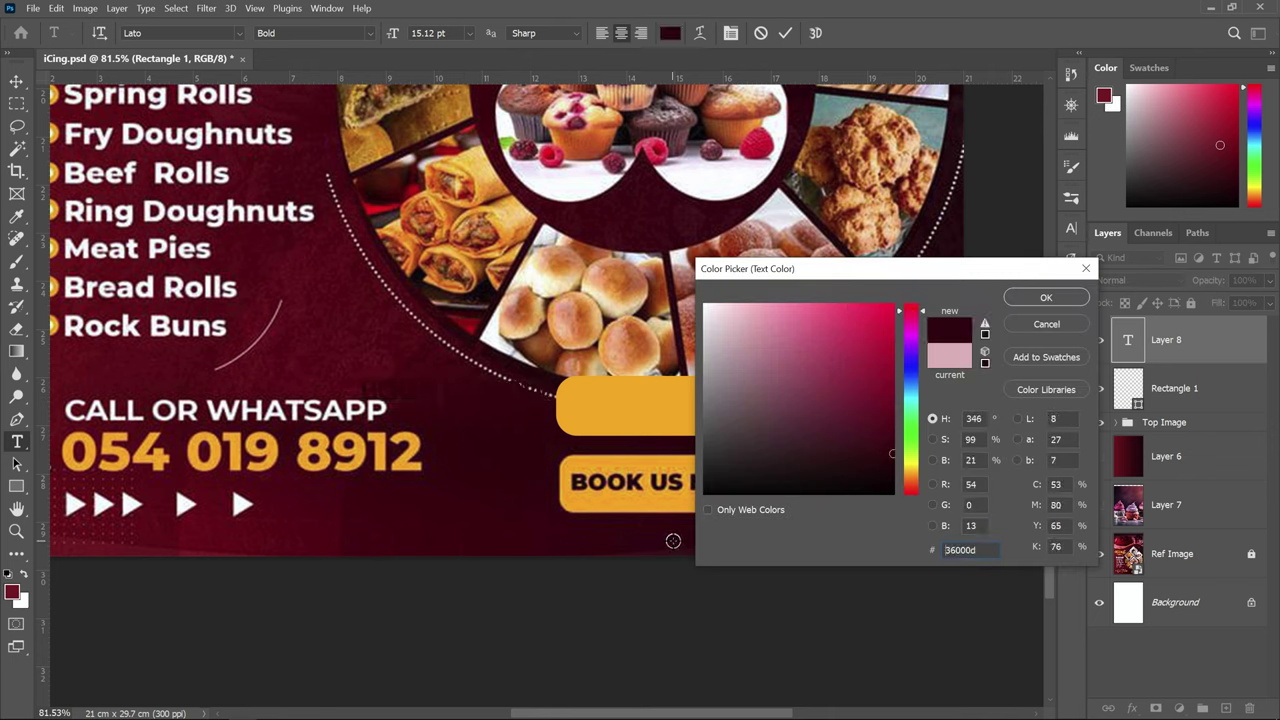
click(1045, 299)
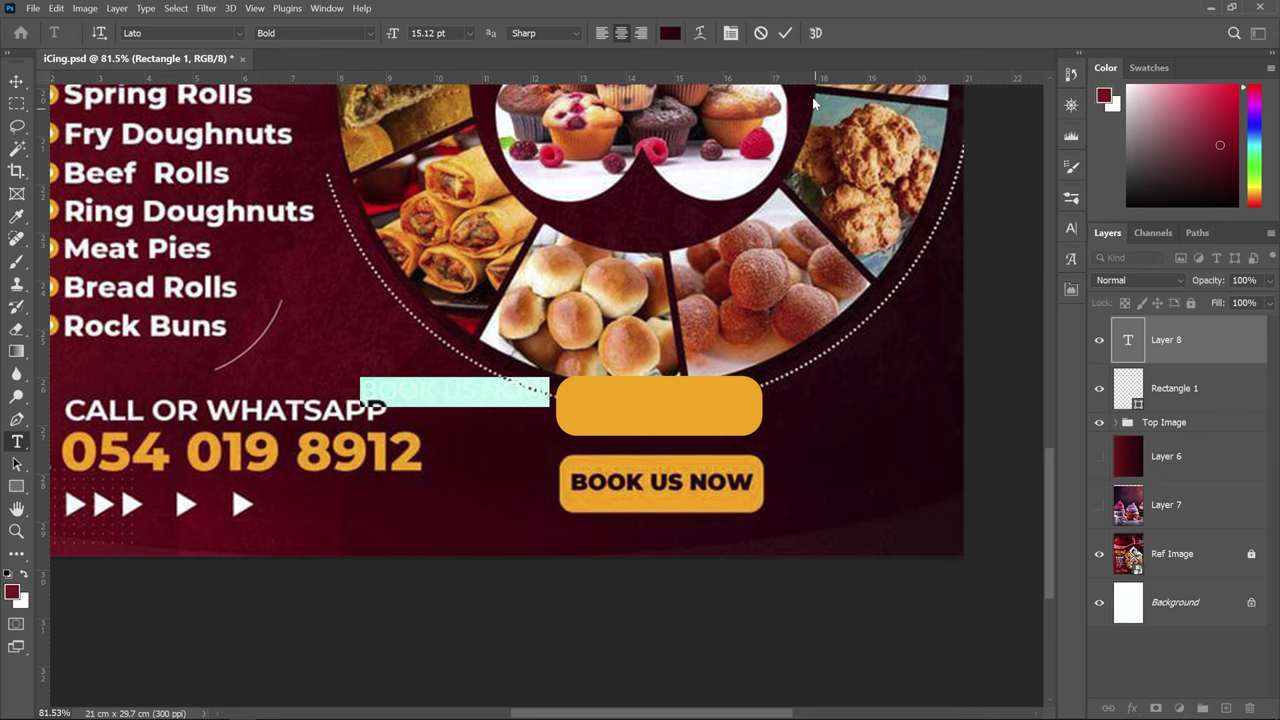
click(785, 33)
- Move the BOOK US NOW text onto the orange rectangle and change its weight to Lato Black
key(v)
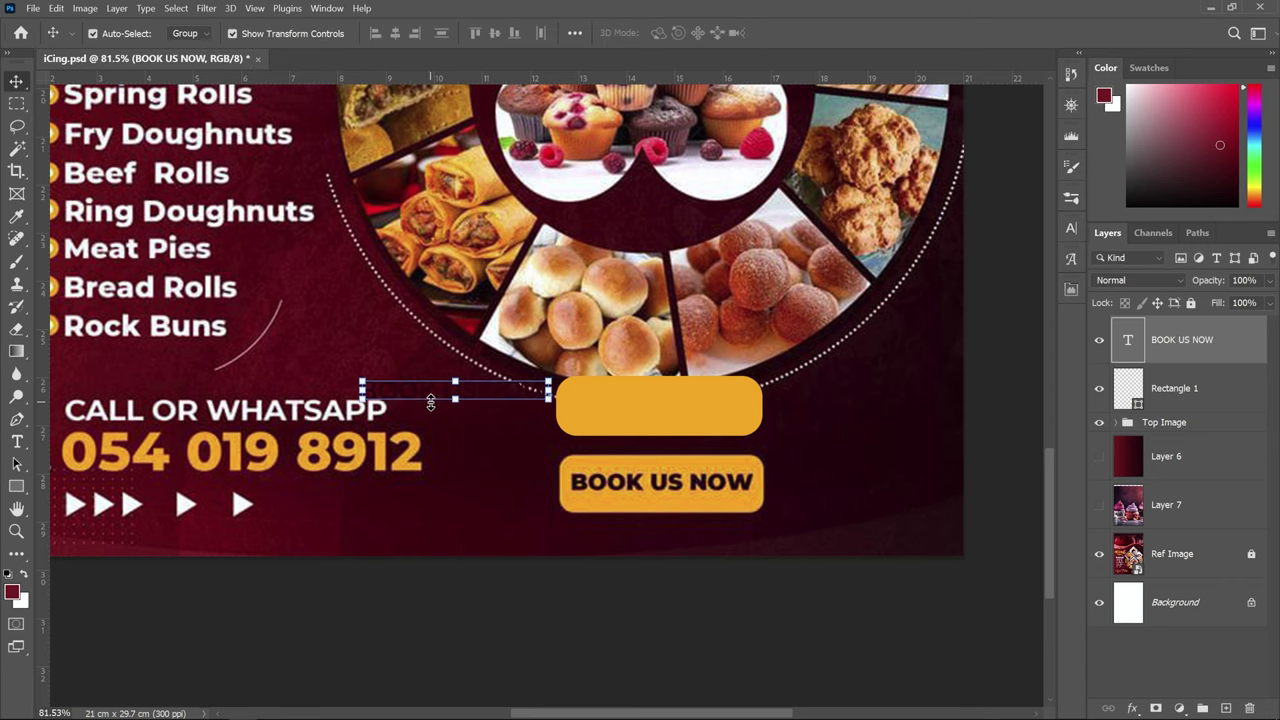
drag(423, 398, 675, 413)
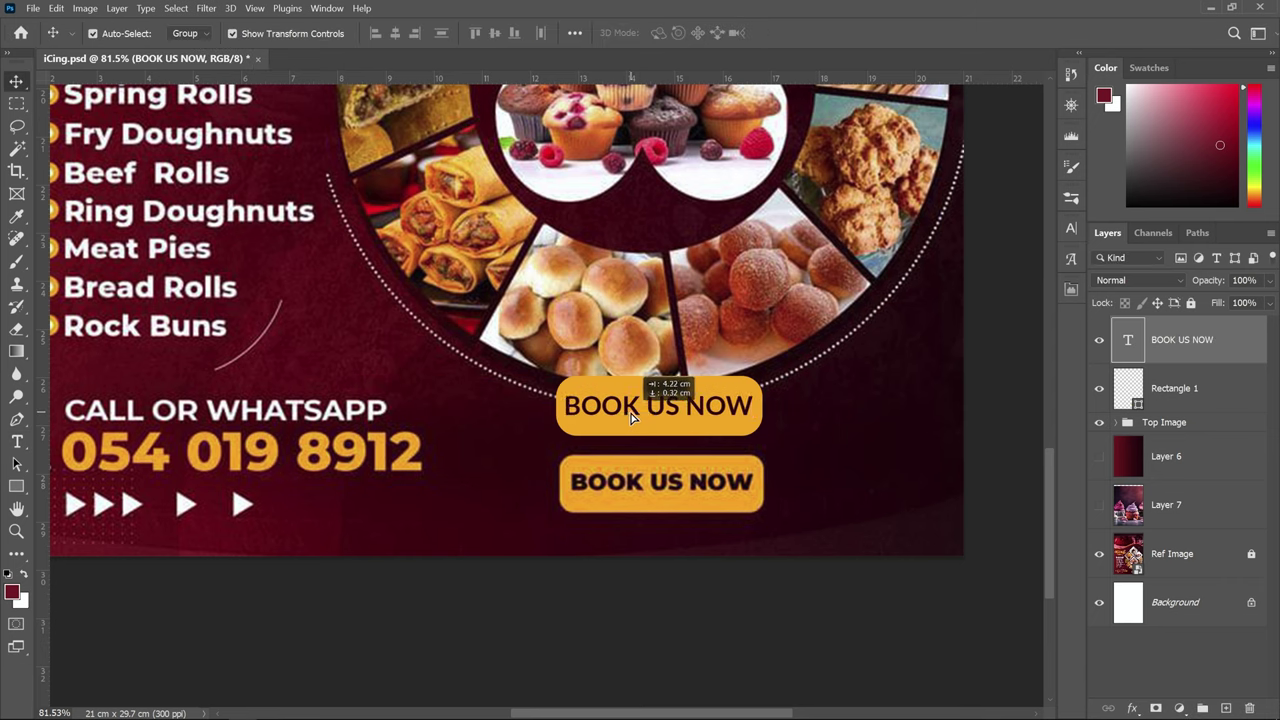
scroll(675, 413, up, 2)
scroll(700, 414, up, 2)
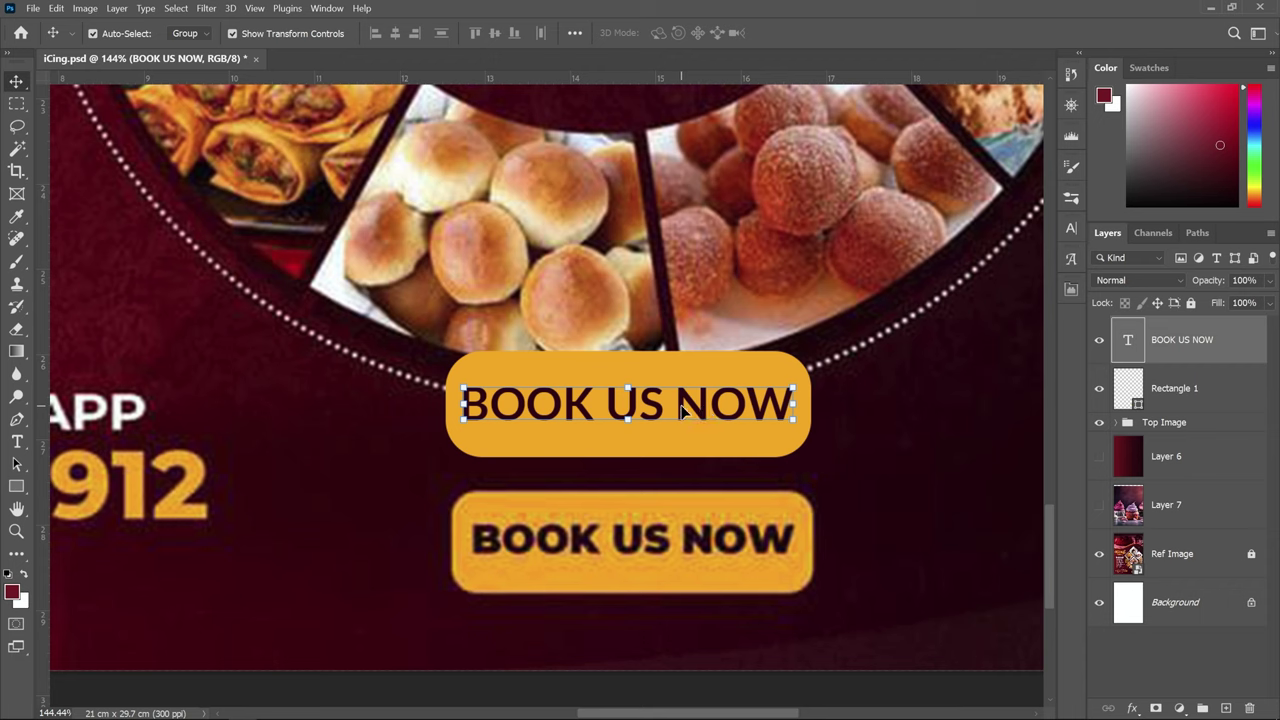
double_click(686, 408)
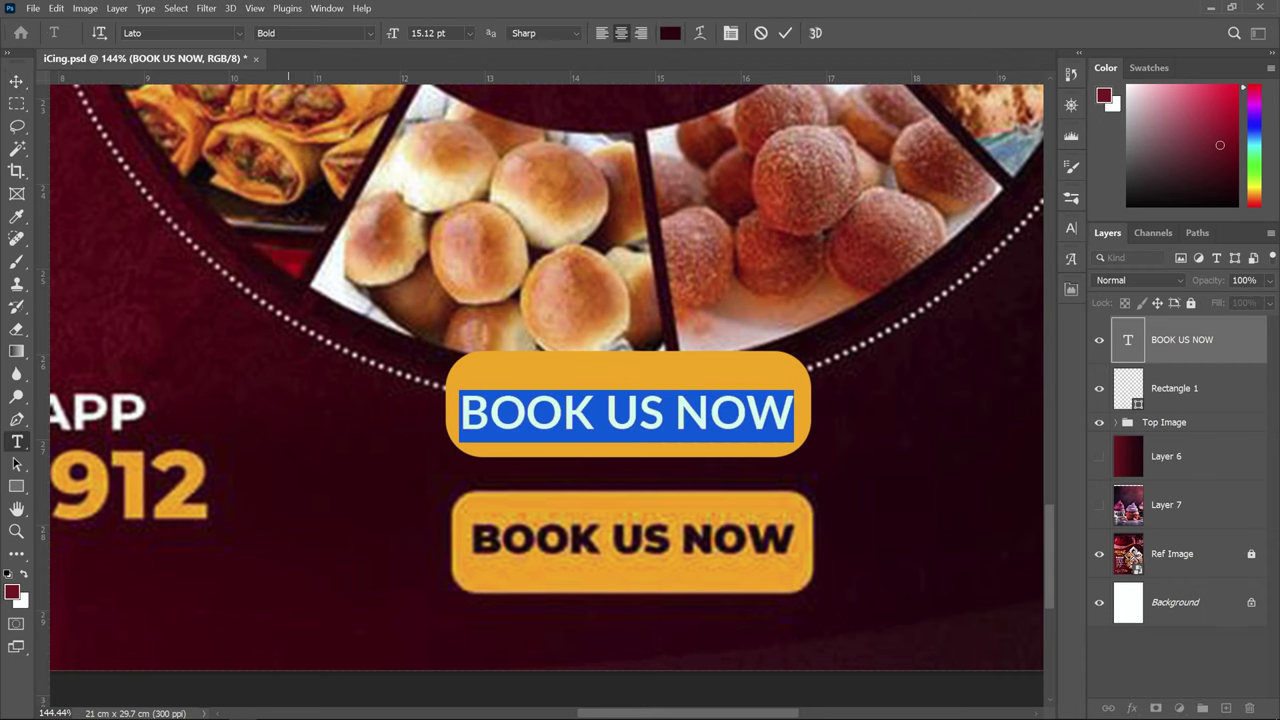
click(372, 34)
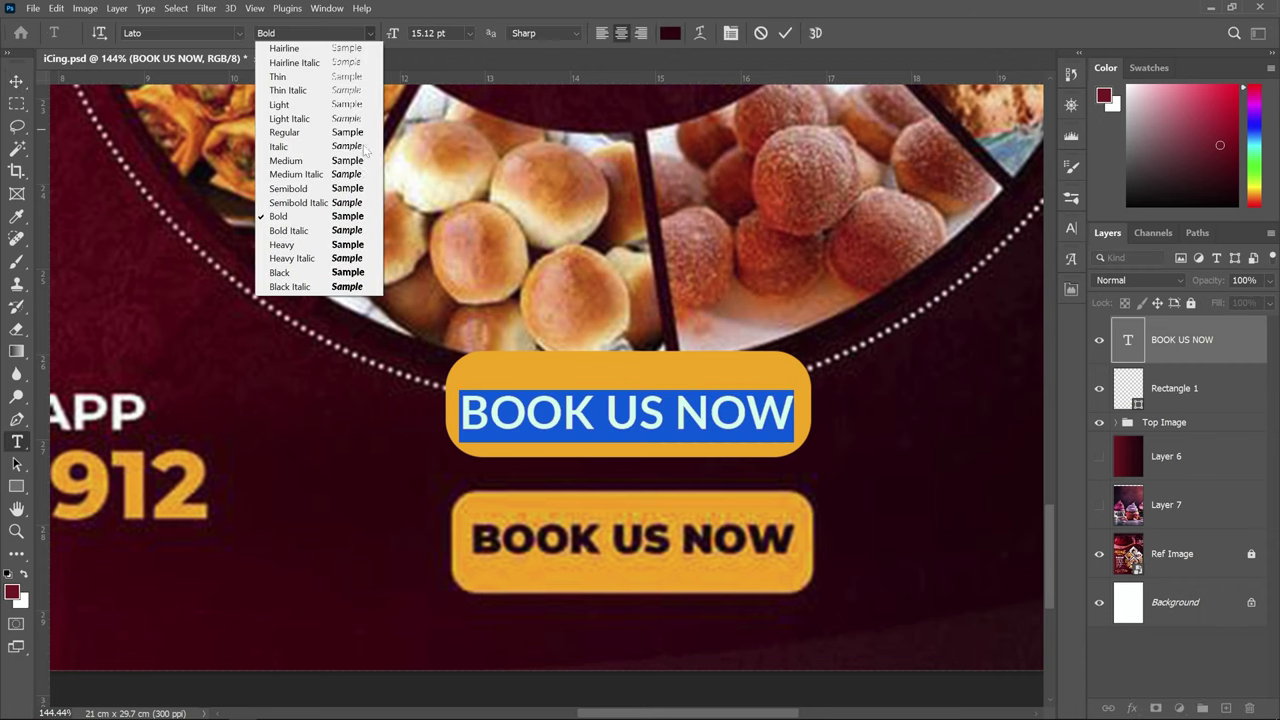
click(311, 273)
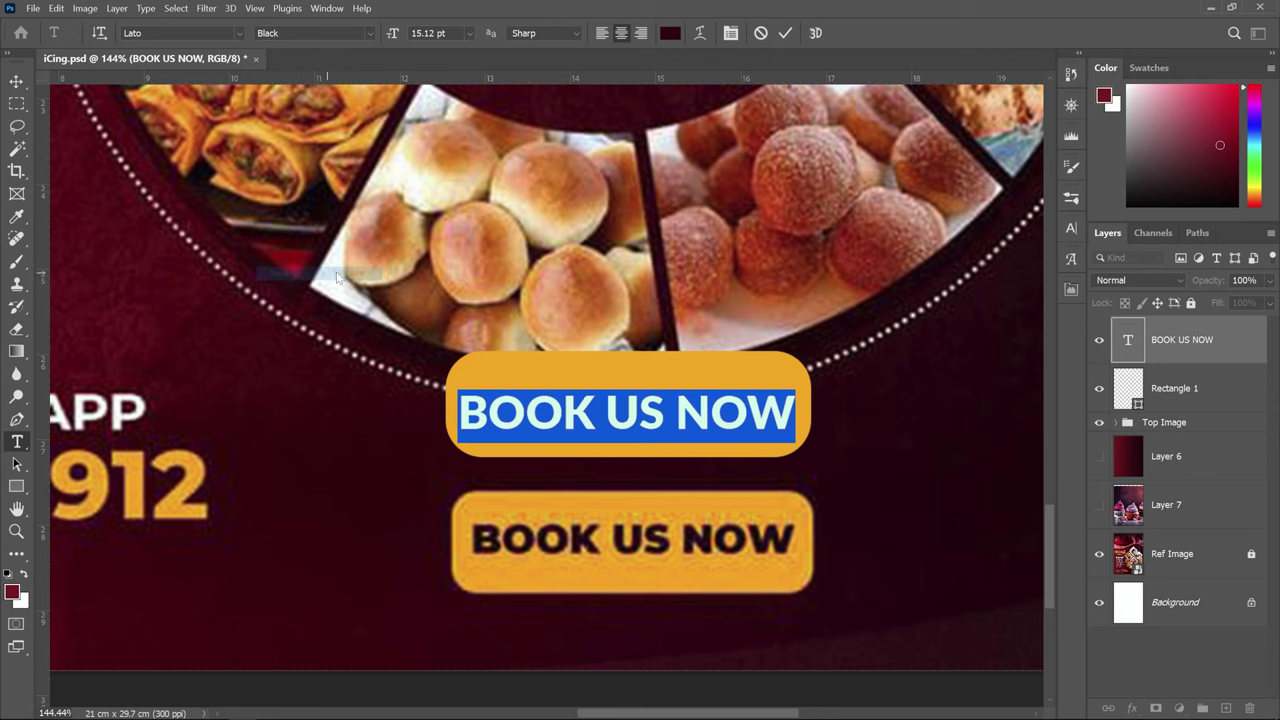
click(785, 33)
- Vertically centre the text on the rectangle and move the button over the reference button
key(v)
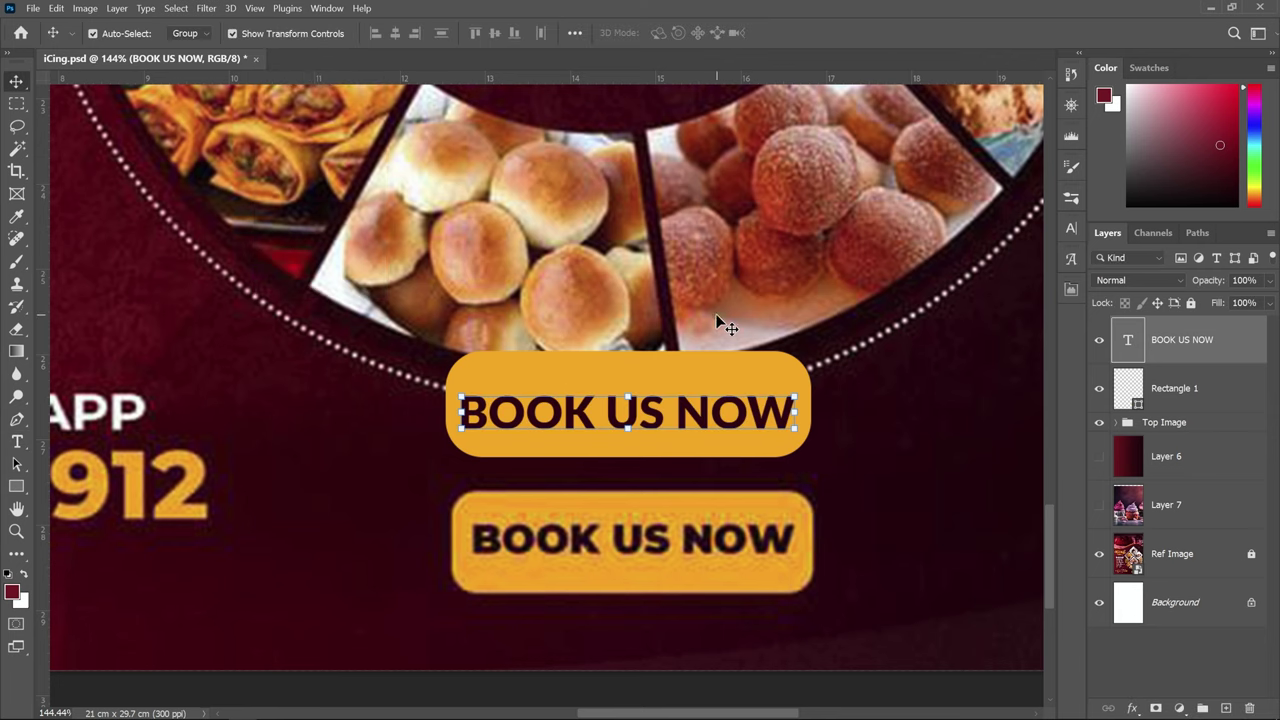
click(693, 375)
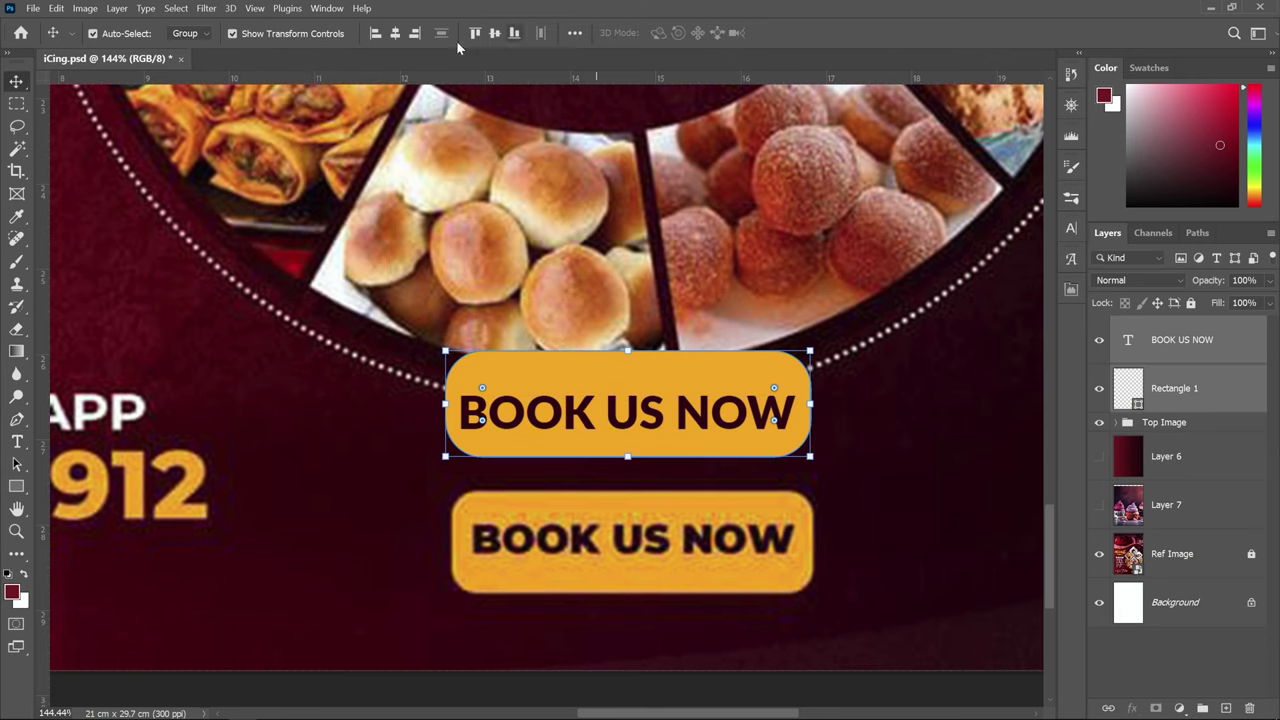
click(494, 33)
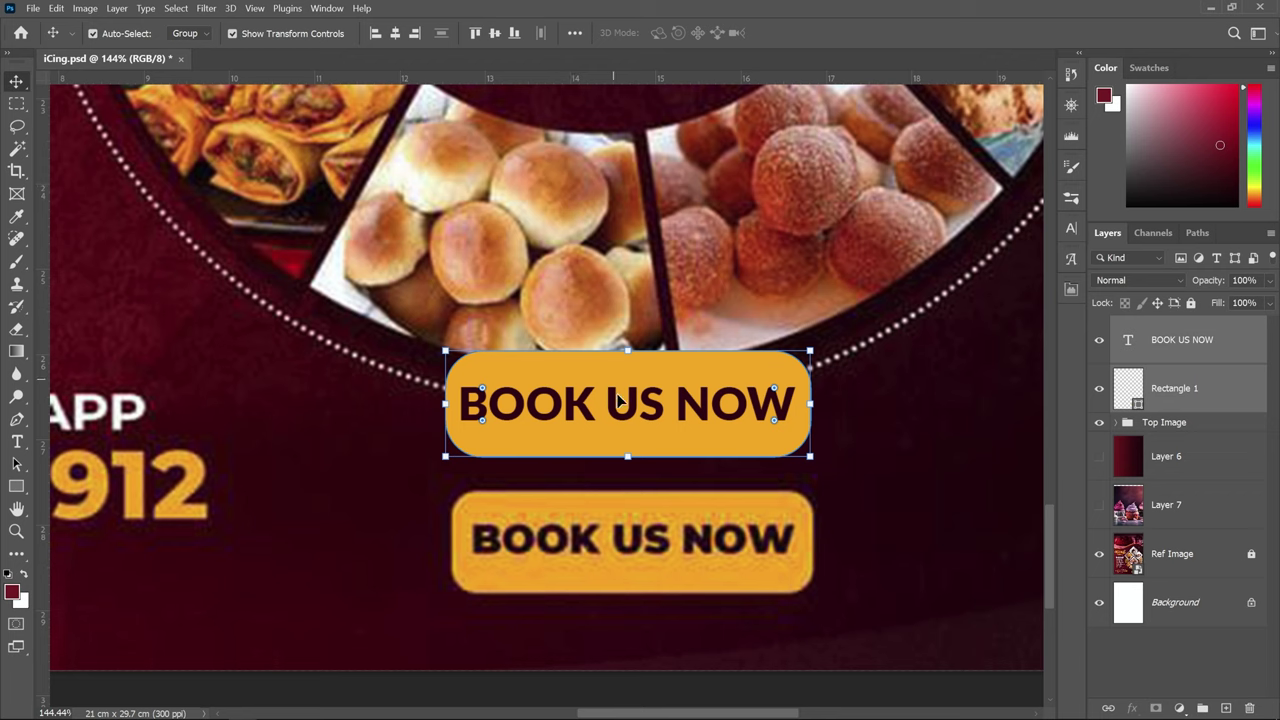
drag(628, 424, 628, 563)
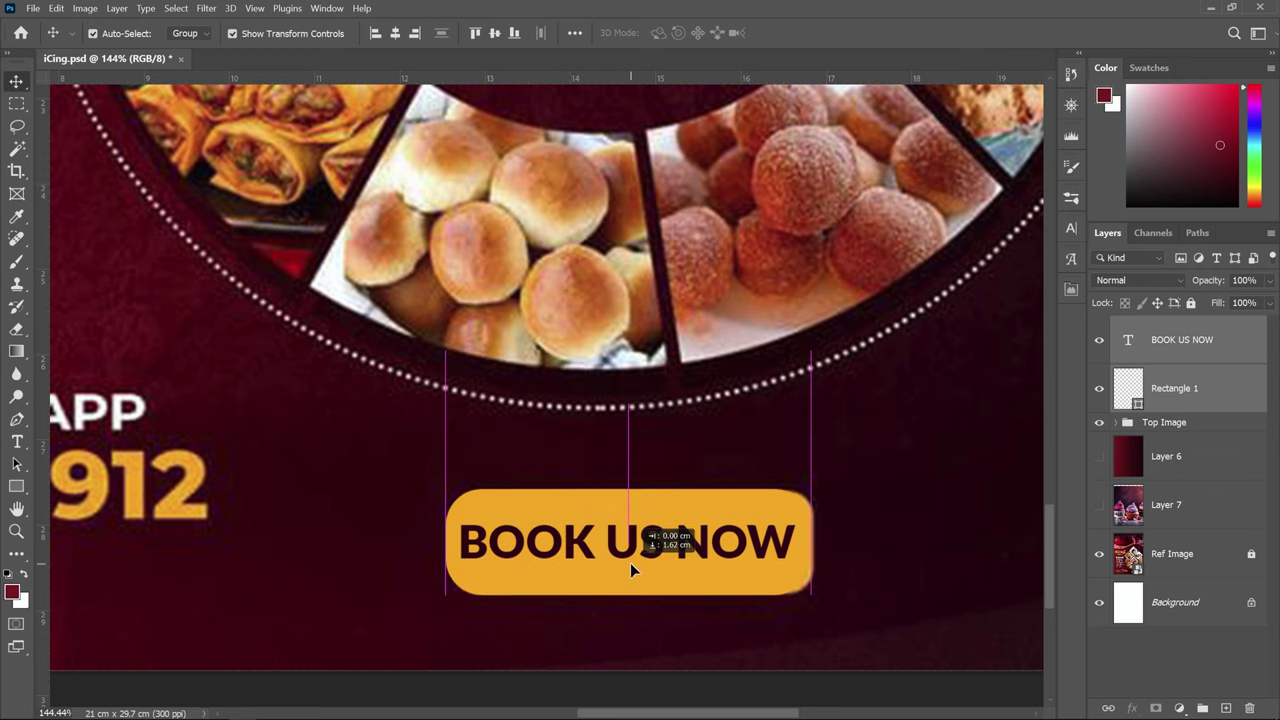
drag(629, 562, 636, 563)
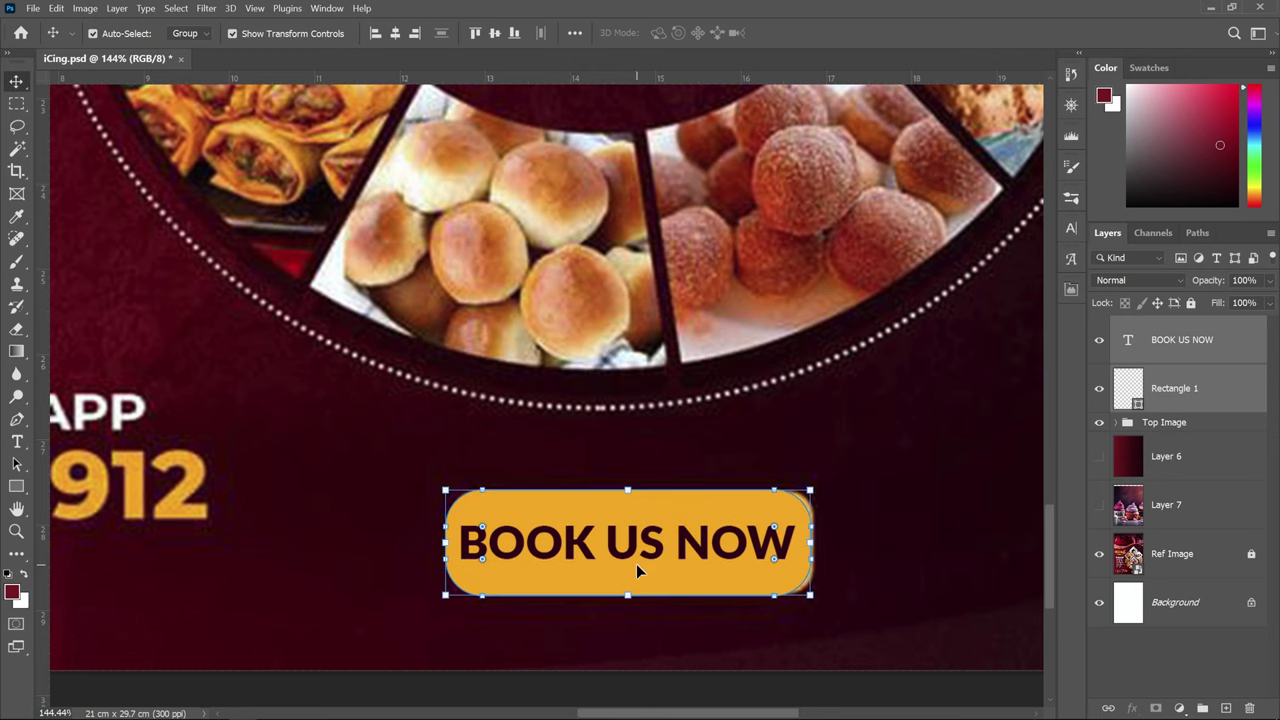
- Zoom out to the contact section and duplicate the BOOK US NOW text to the left
alt+scroll(645, 394, down, 5)
drag(470, 388, 595, 376)
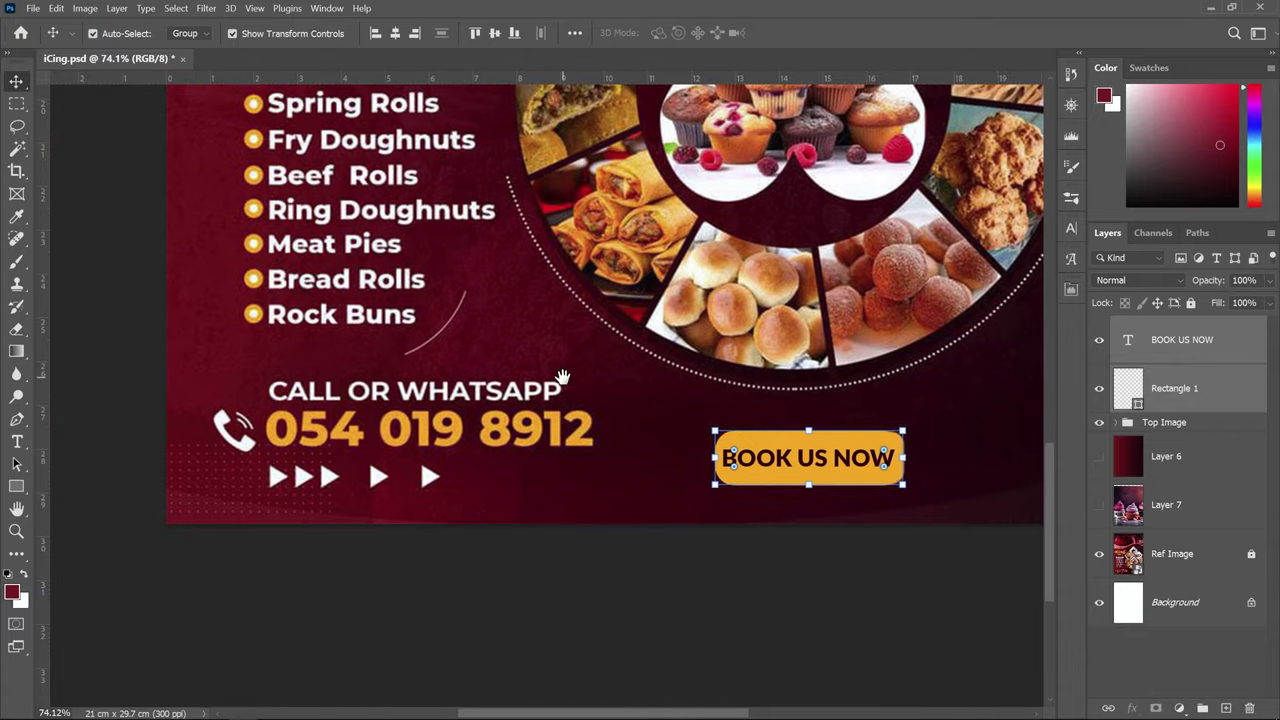
click(616, 600)
alt+drag(753, 467, 368, 360)
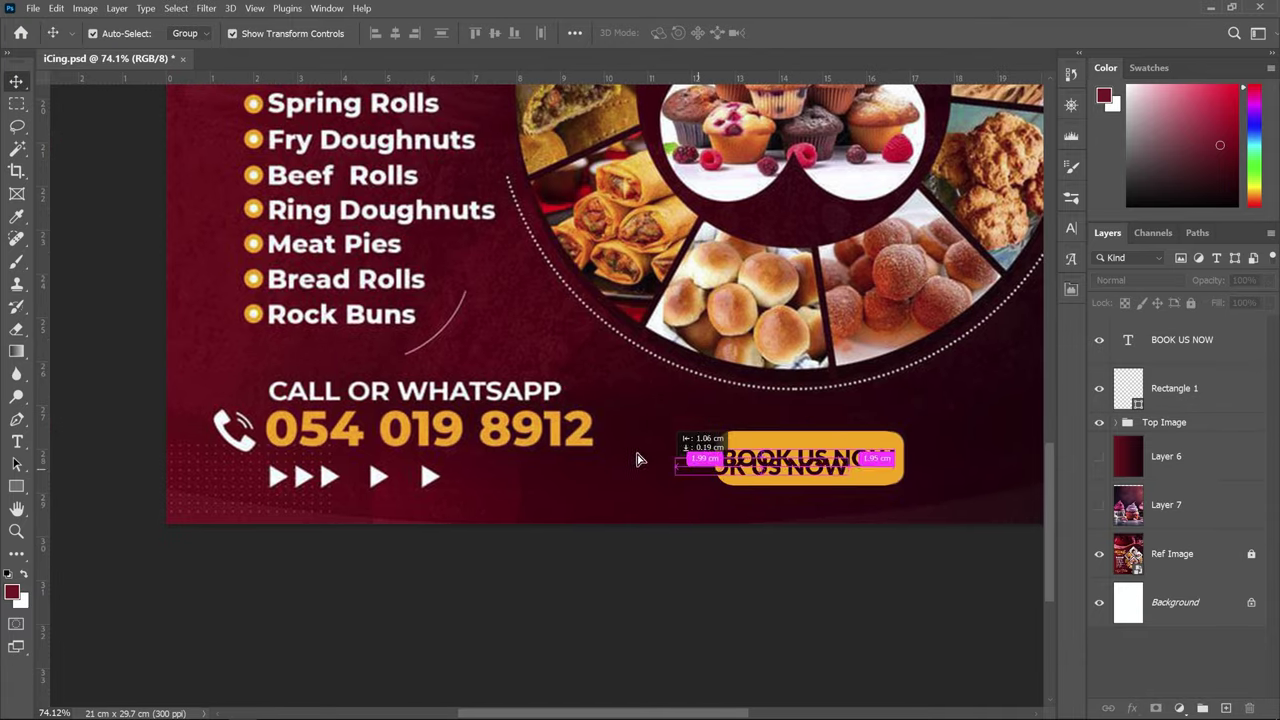
- Make the copied text white and replace its wording with CALL OR WHATSAPP
alt+scroll(320, 353, up, 2)
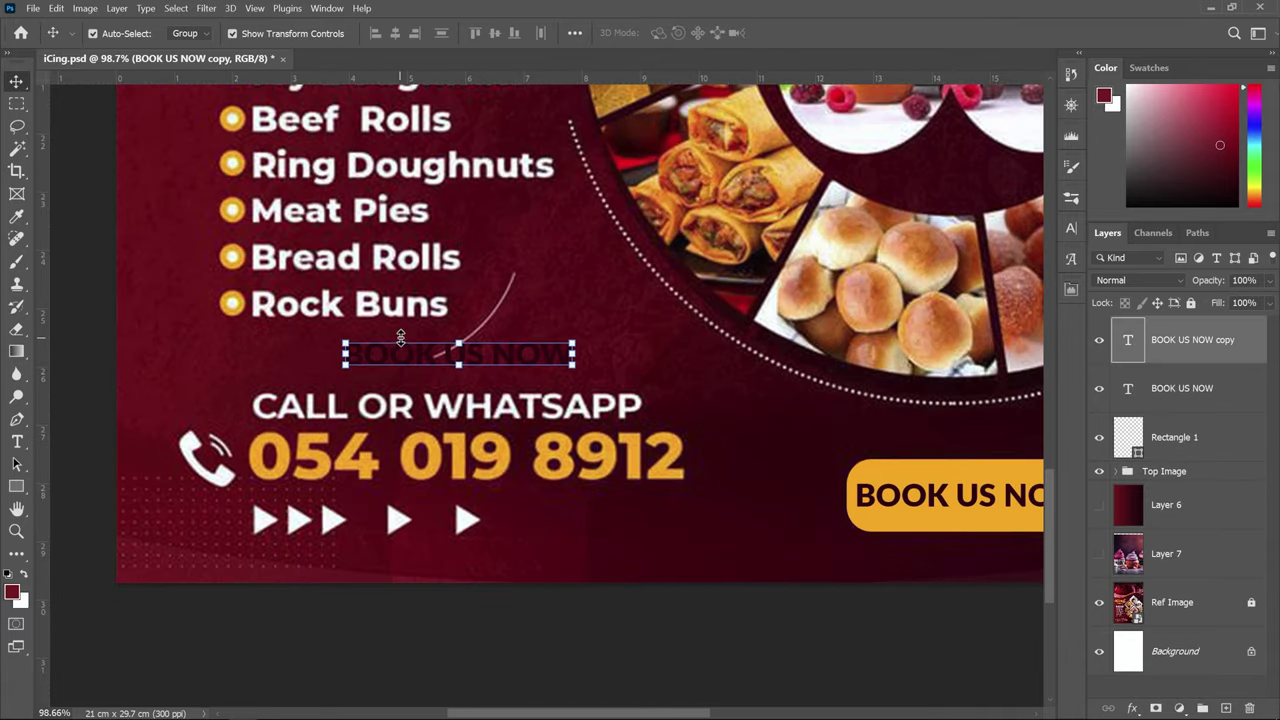
double_click(400, 356)
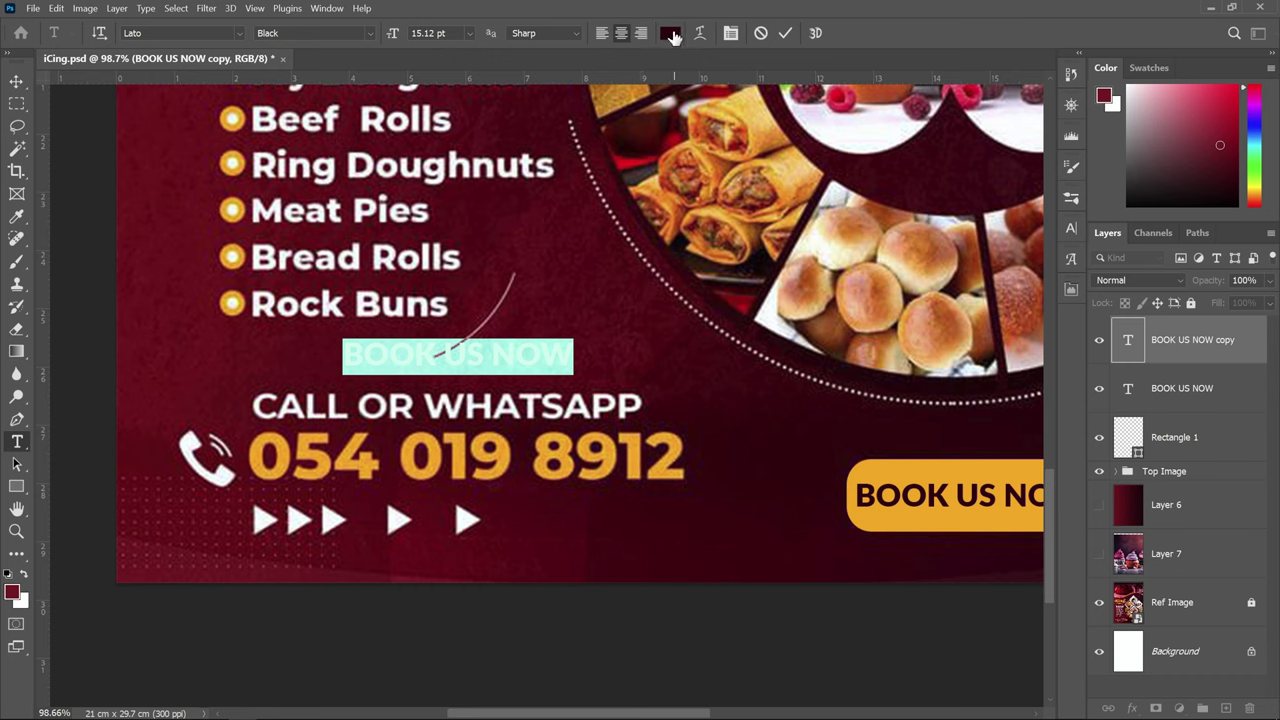
click(670, 33)
drag(738, 331, 690, 304)
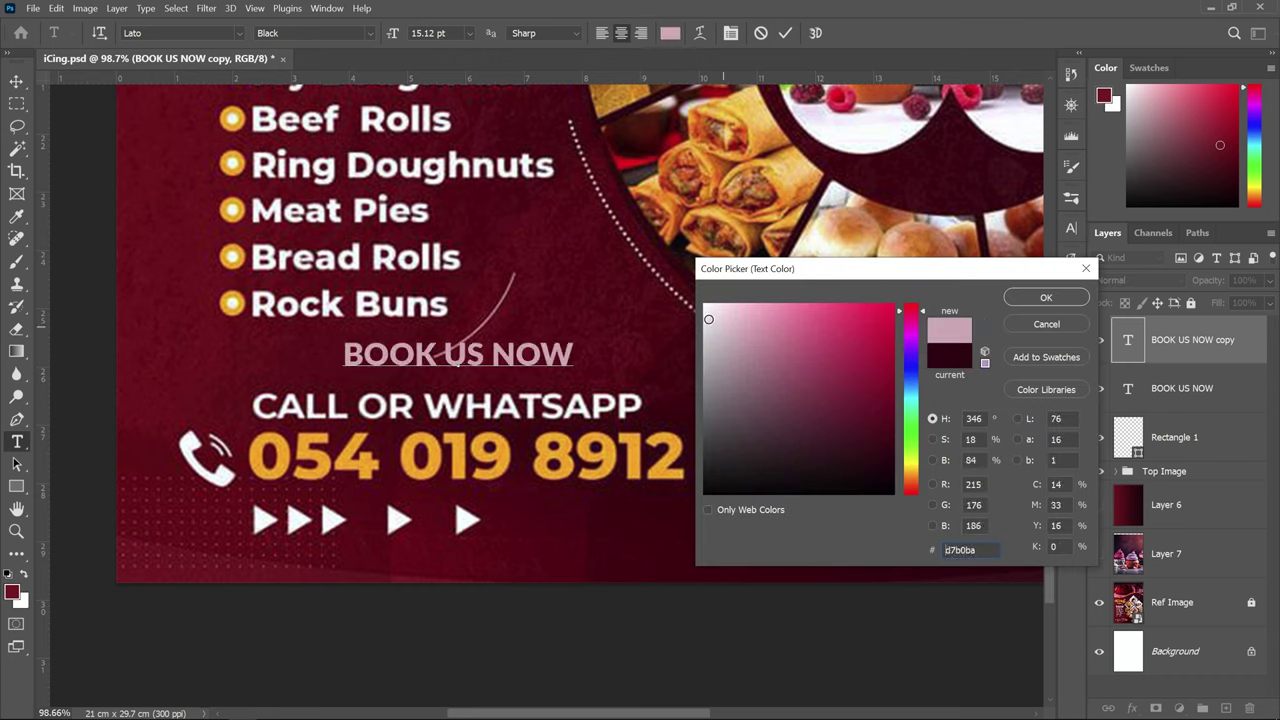
click(1044, 298)
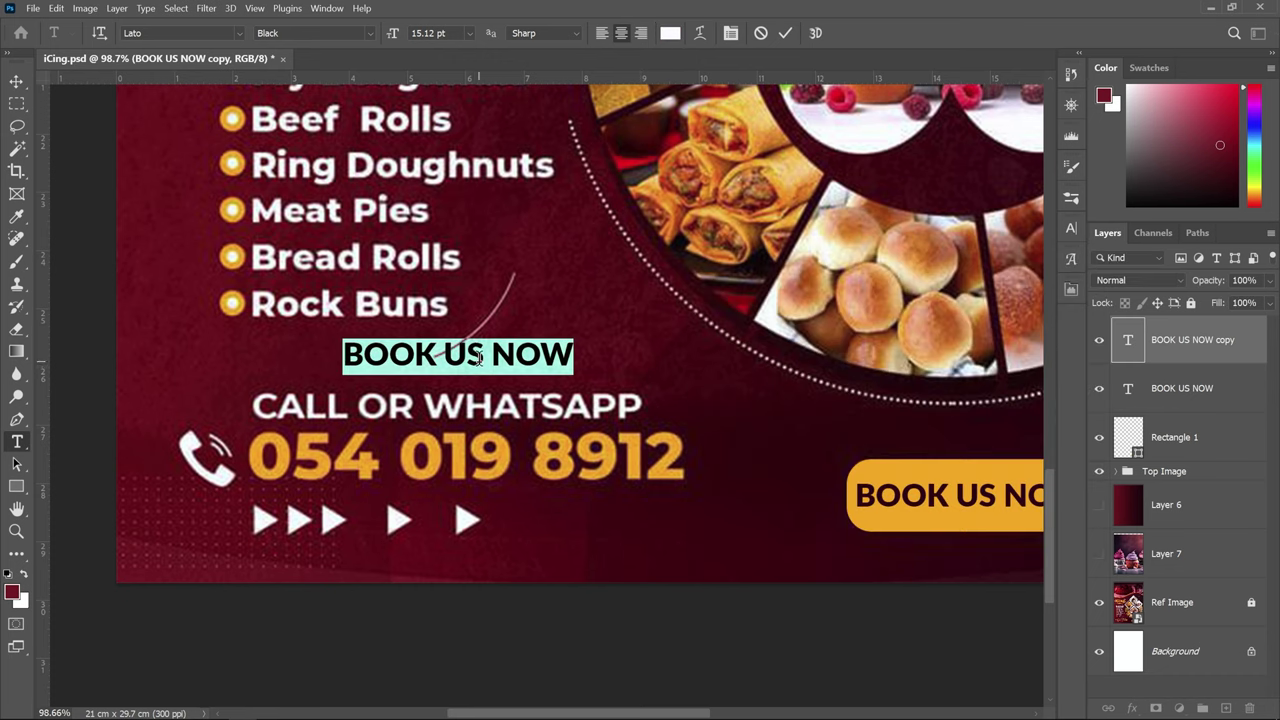
text(CALL OR WHATSAPP)
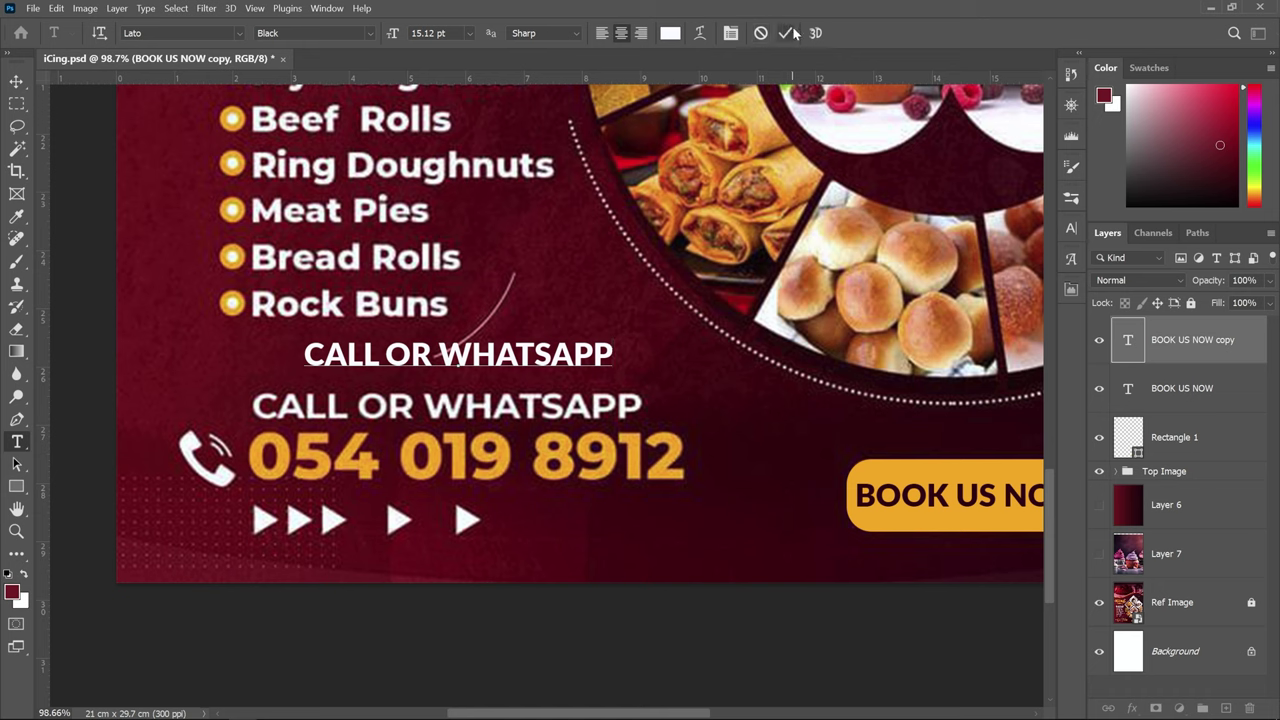
click(786, 33)
key(v)
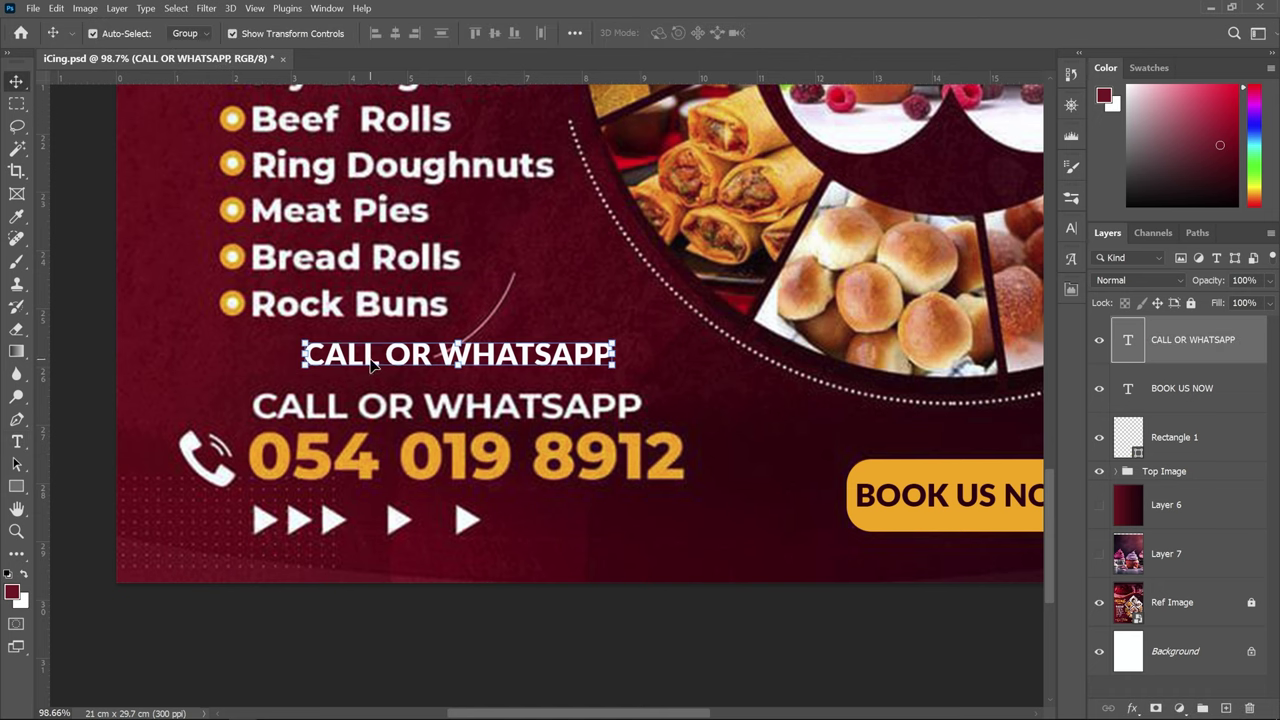
- Resize the heading to 21 pt, left-align it, and place it above the reference line
double_click(370, 357)
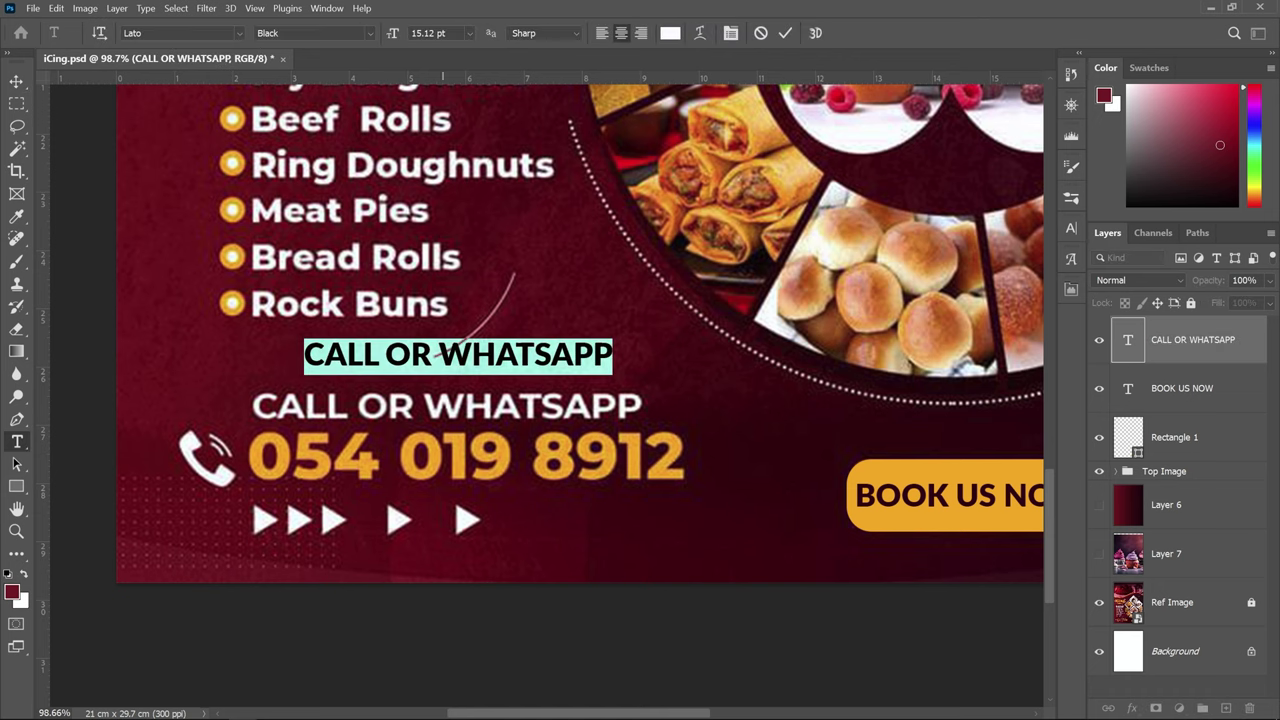
click(425, 33)
text(19)
key(Return)
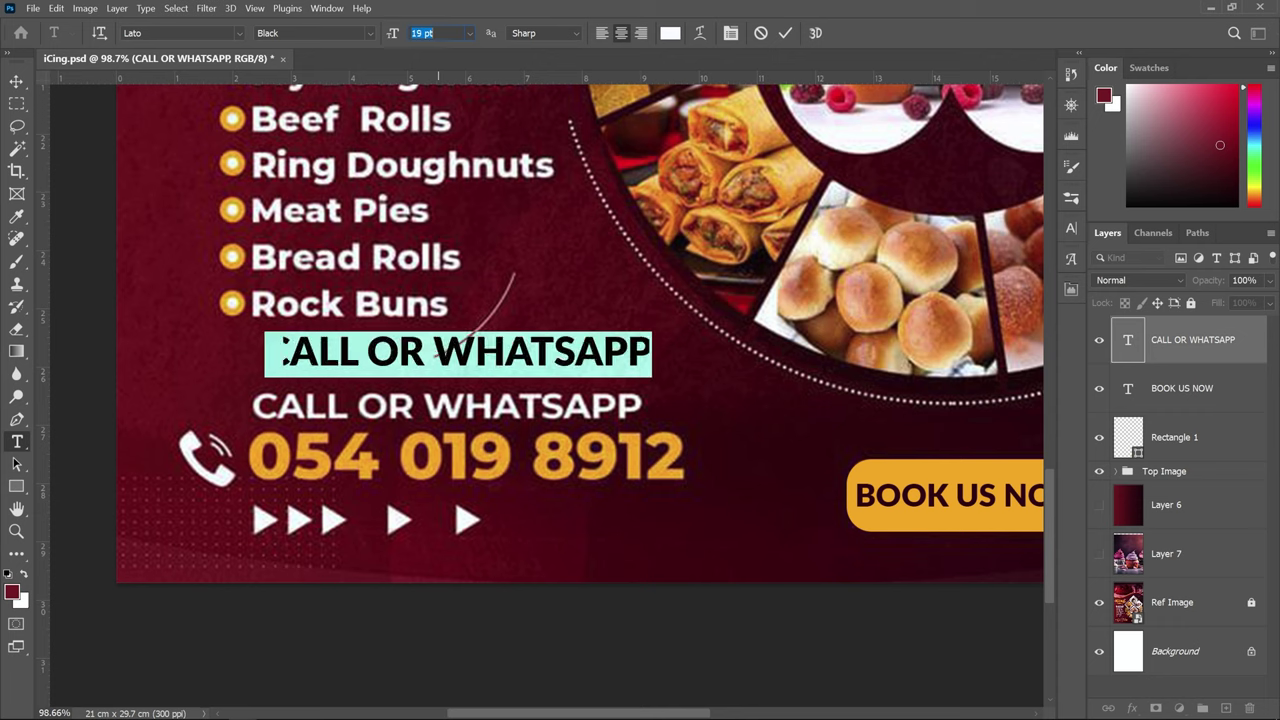
text(21)
key(Return)
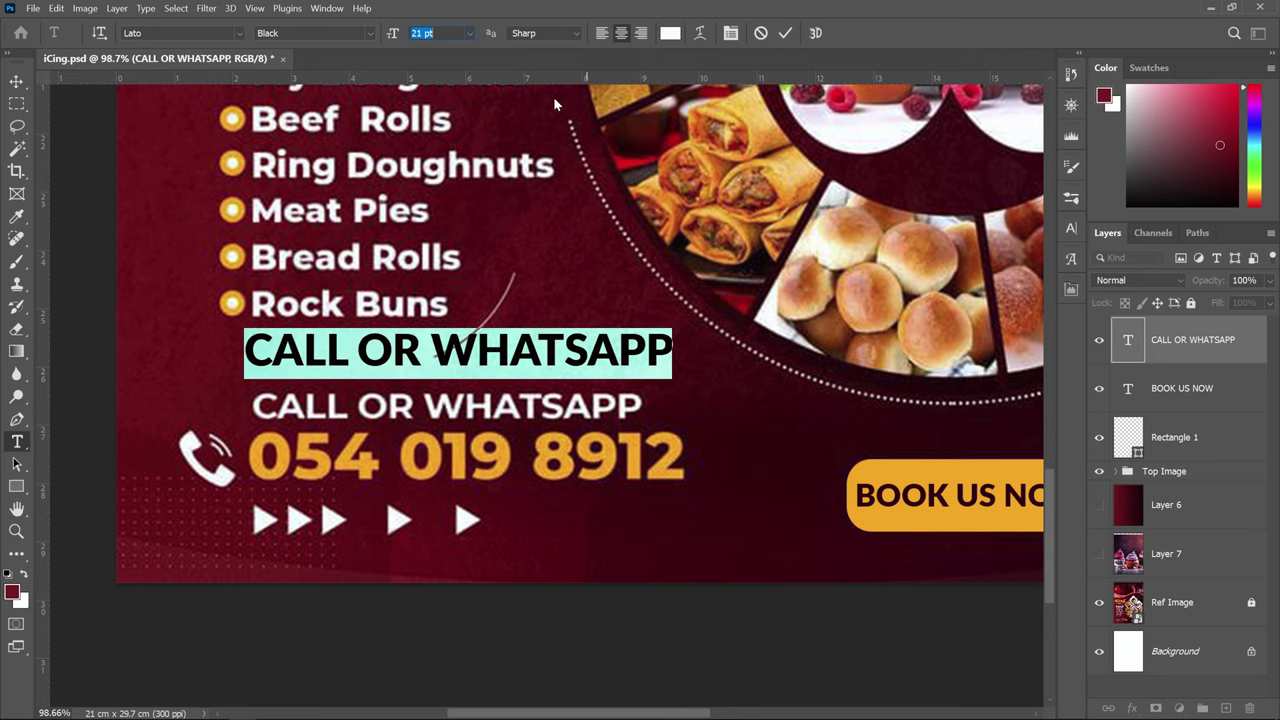
click(603, 34)
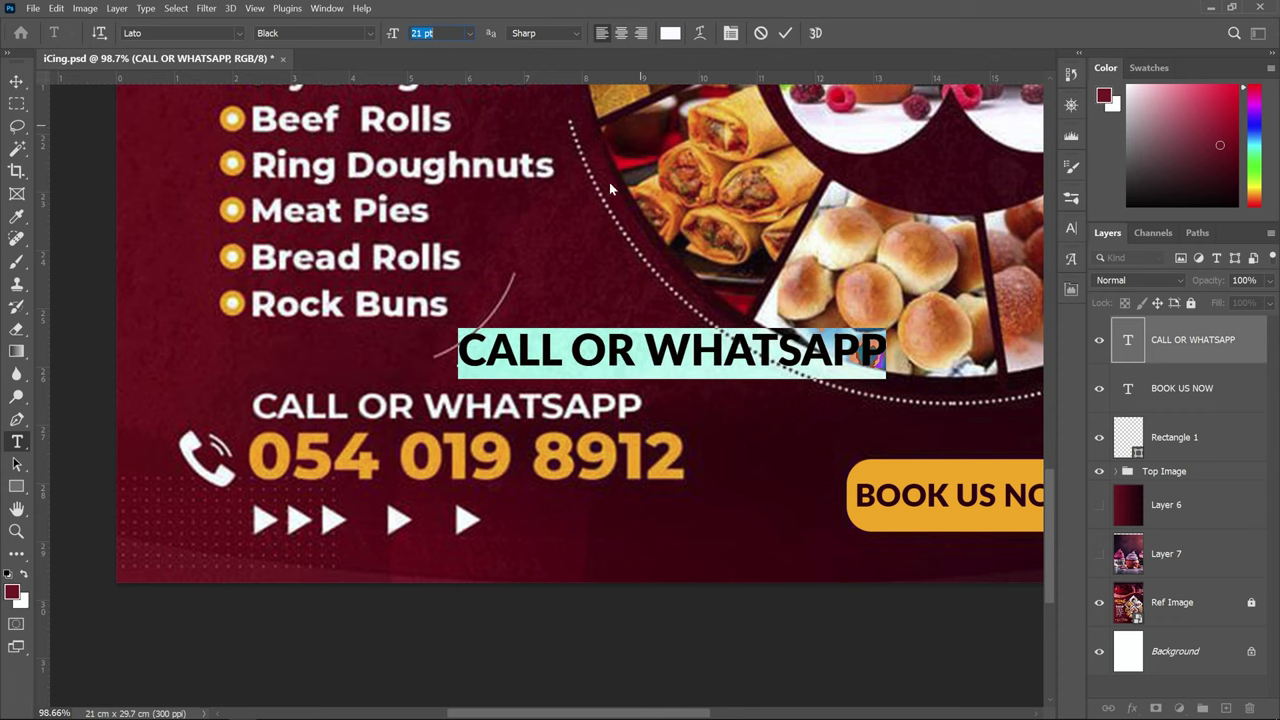
click(785, 34)
key(v)
drag(530, 365, 323, 373)
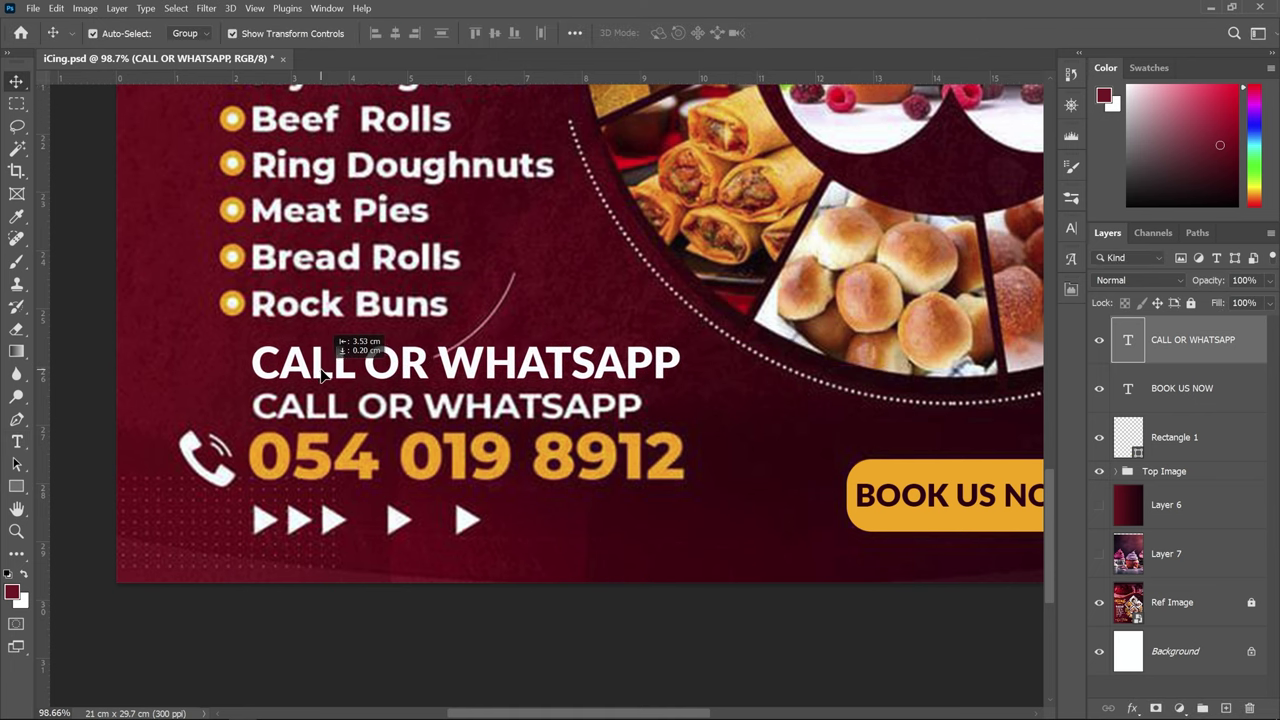
- Reduce the heading to 19 pt and duplicate it down over the arrow row
double_click(538, 367)
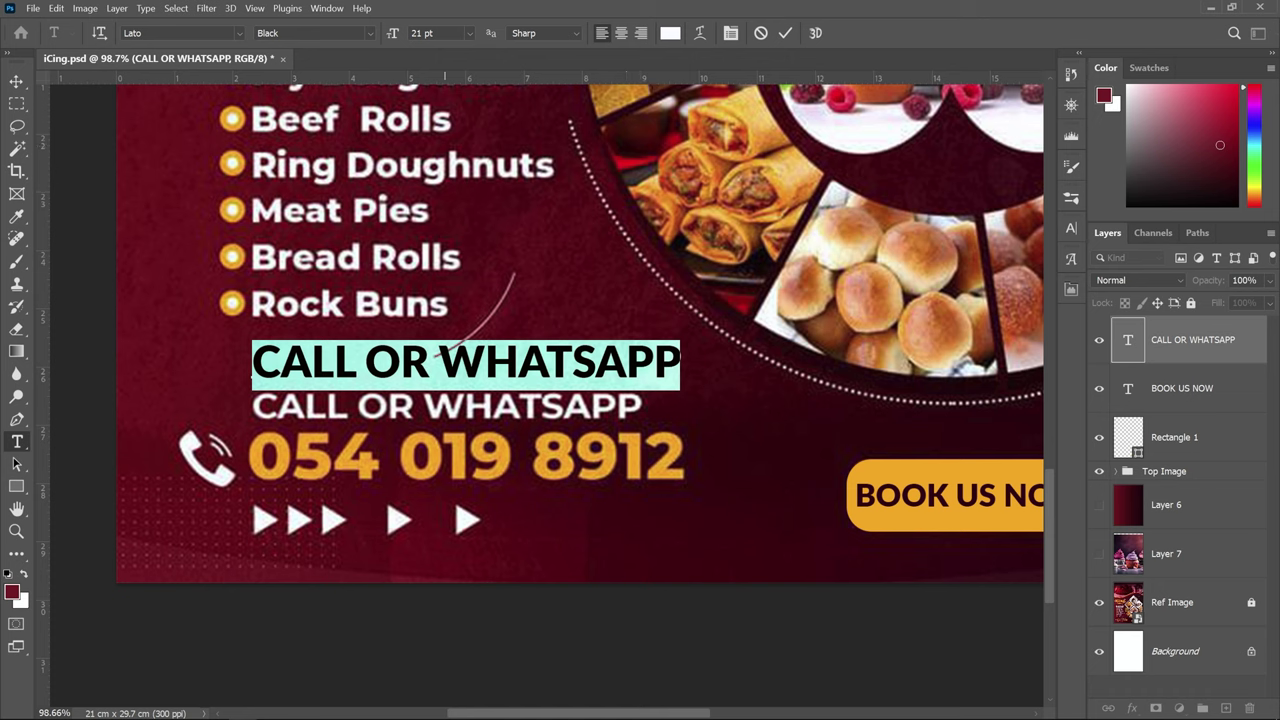
key(ctrl+shift+comma)
key(ctrl+shift+comma)
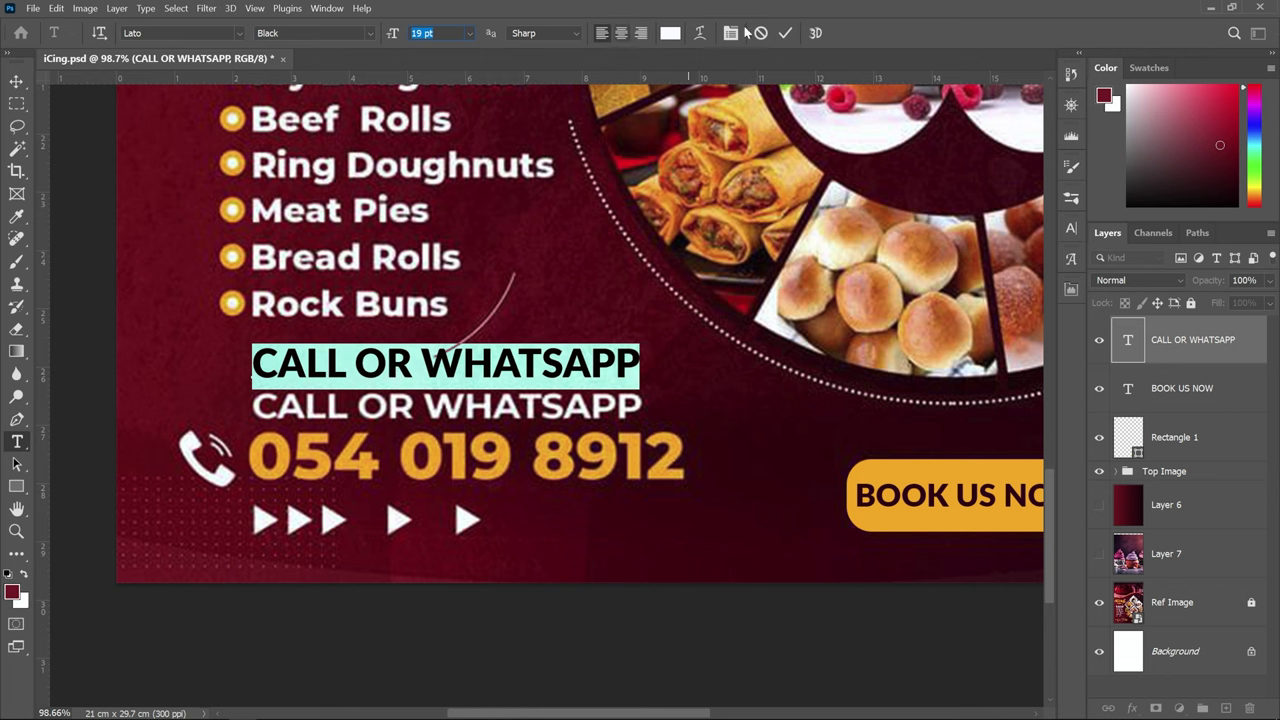
click(786, 33)
key(v)
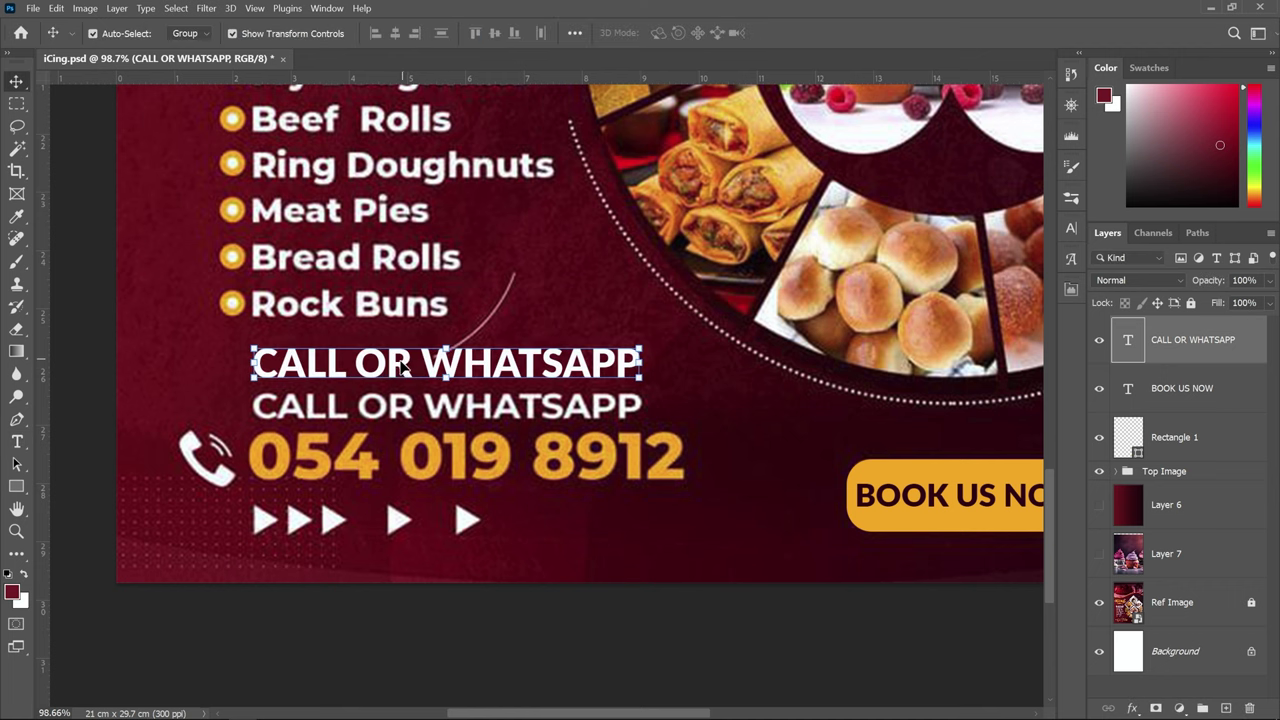
drag(404, 366, 400, 540)
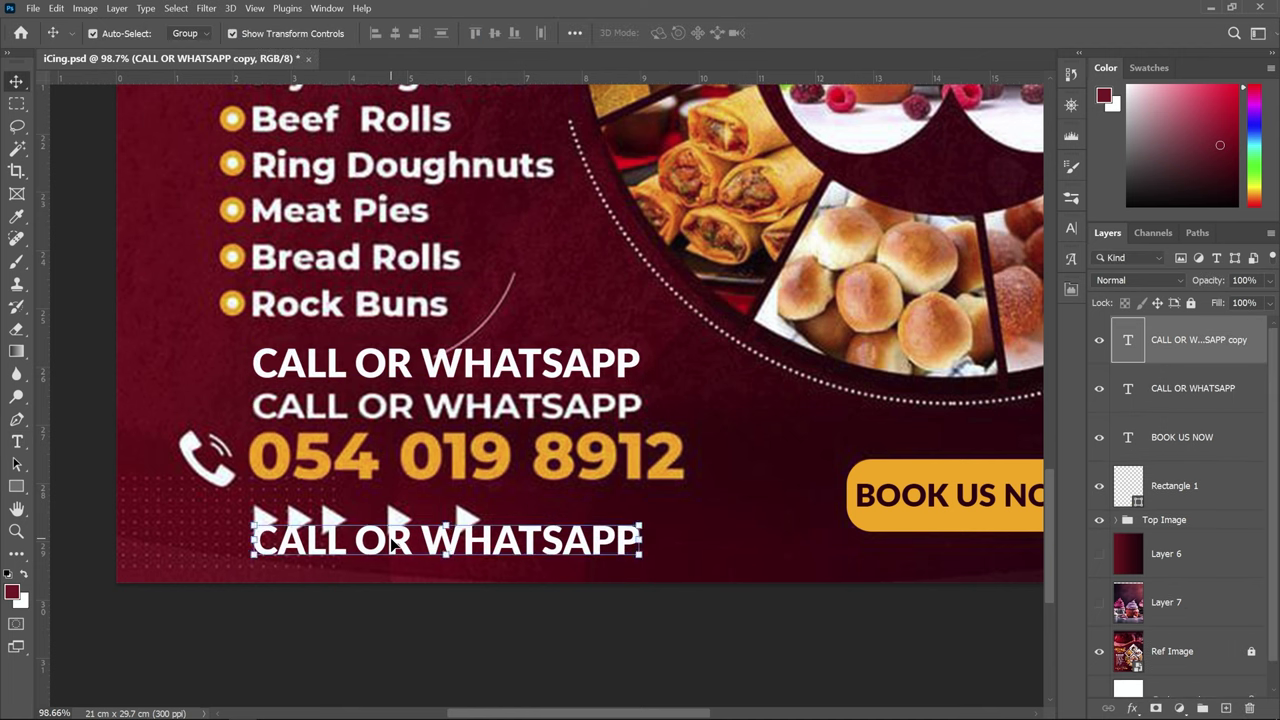
- Retype the duplicate as the flyer's phone number, coloured yellow sampled from the reference number
double_click(395, 543)
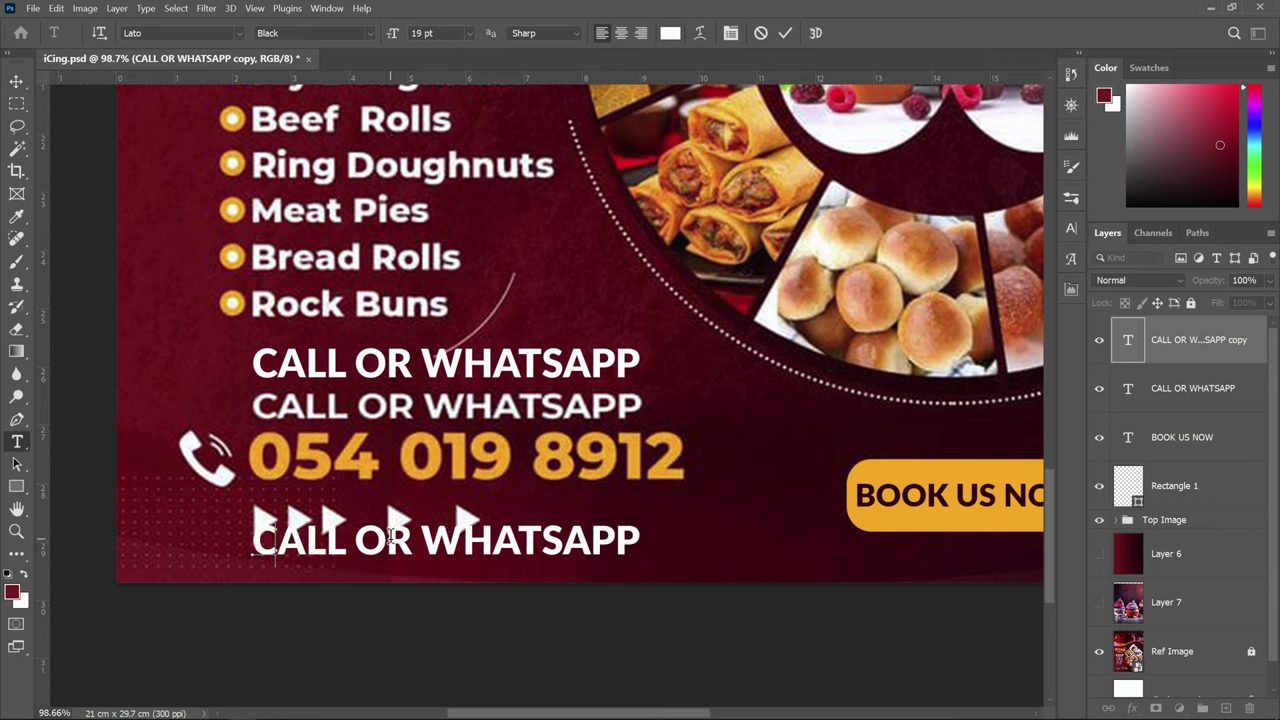
key(ctrl+a)
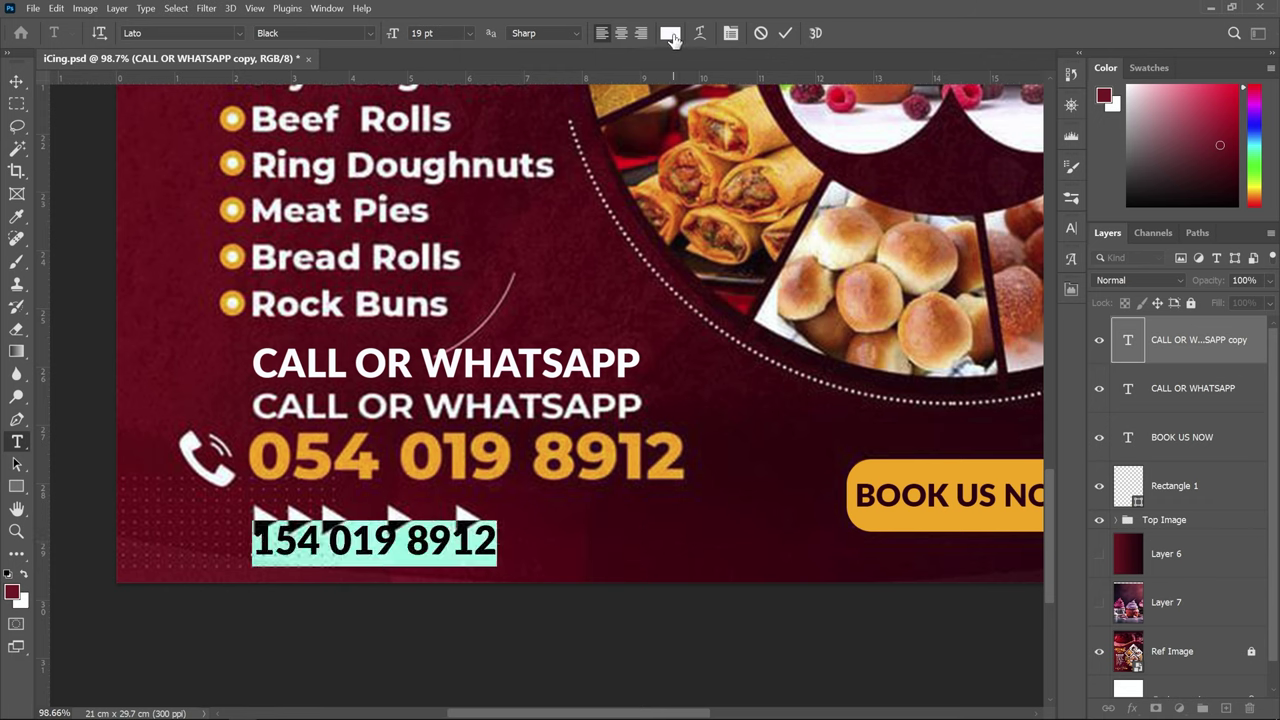
click(672, 36)
drag(921, 280, 688, 299)
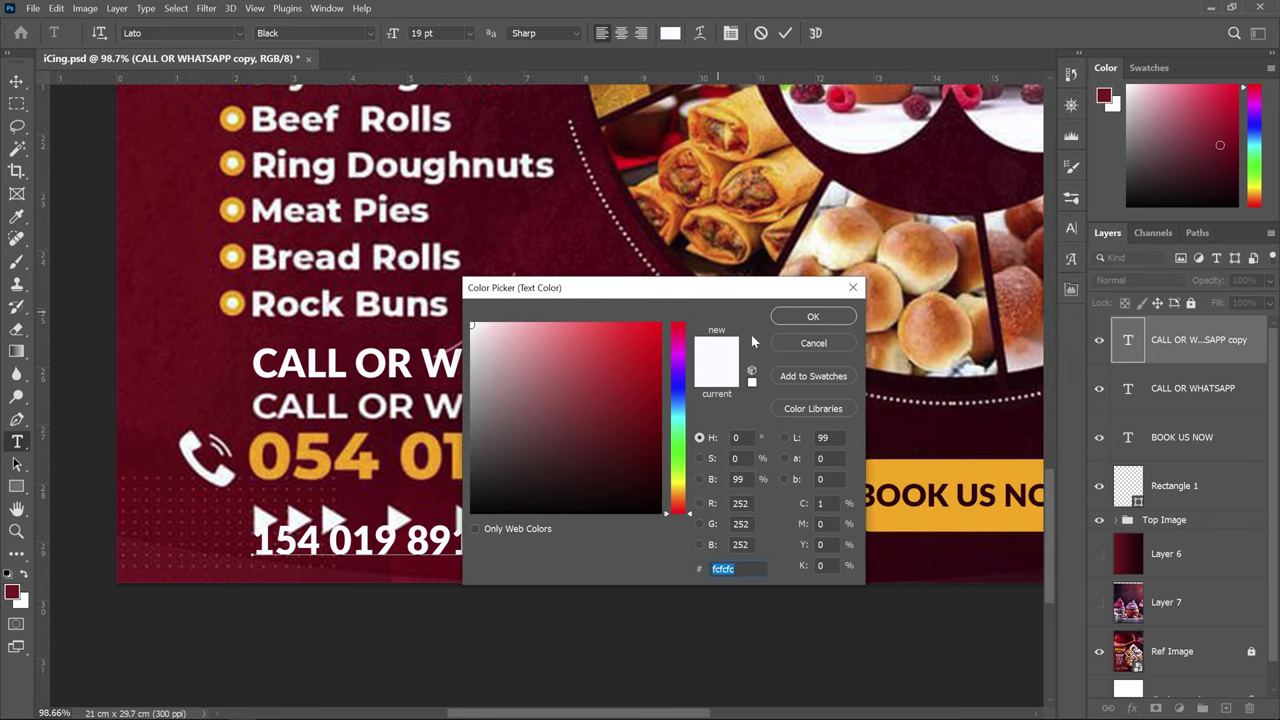
click(936, 472)
click(813, 316)
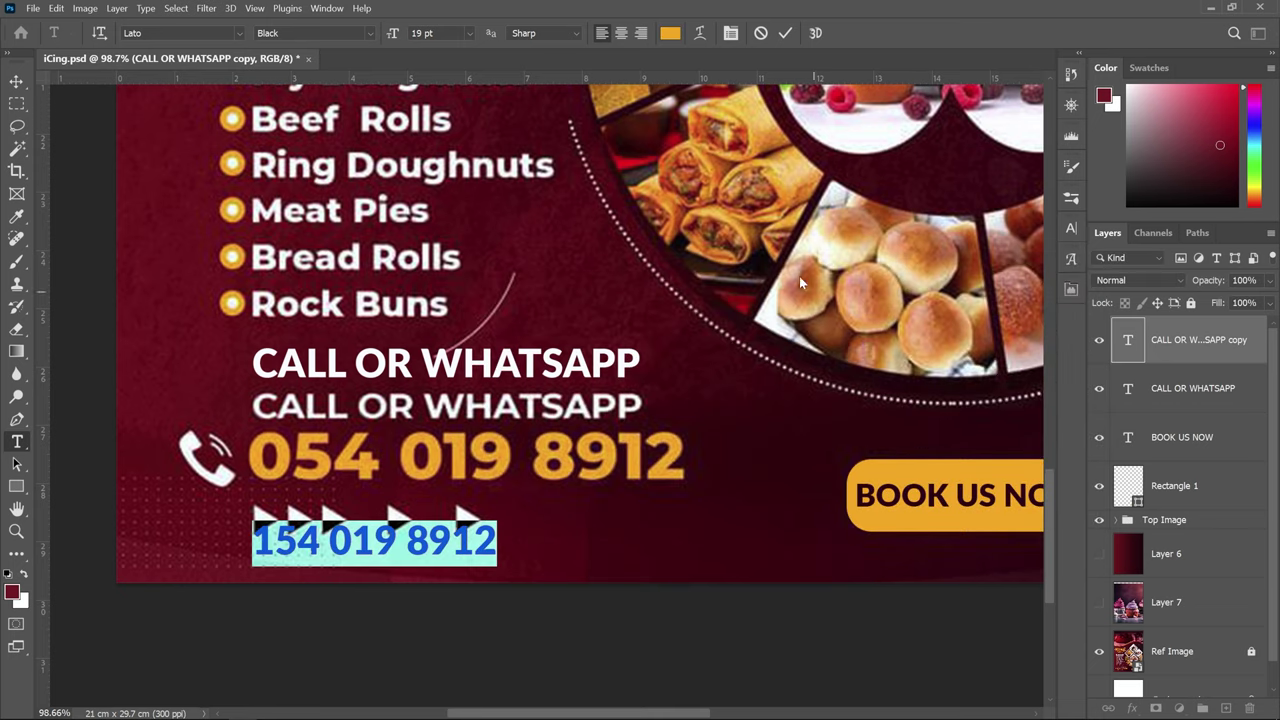
click(16, 80)
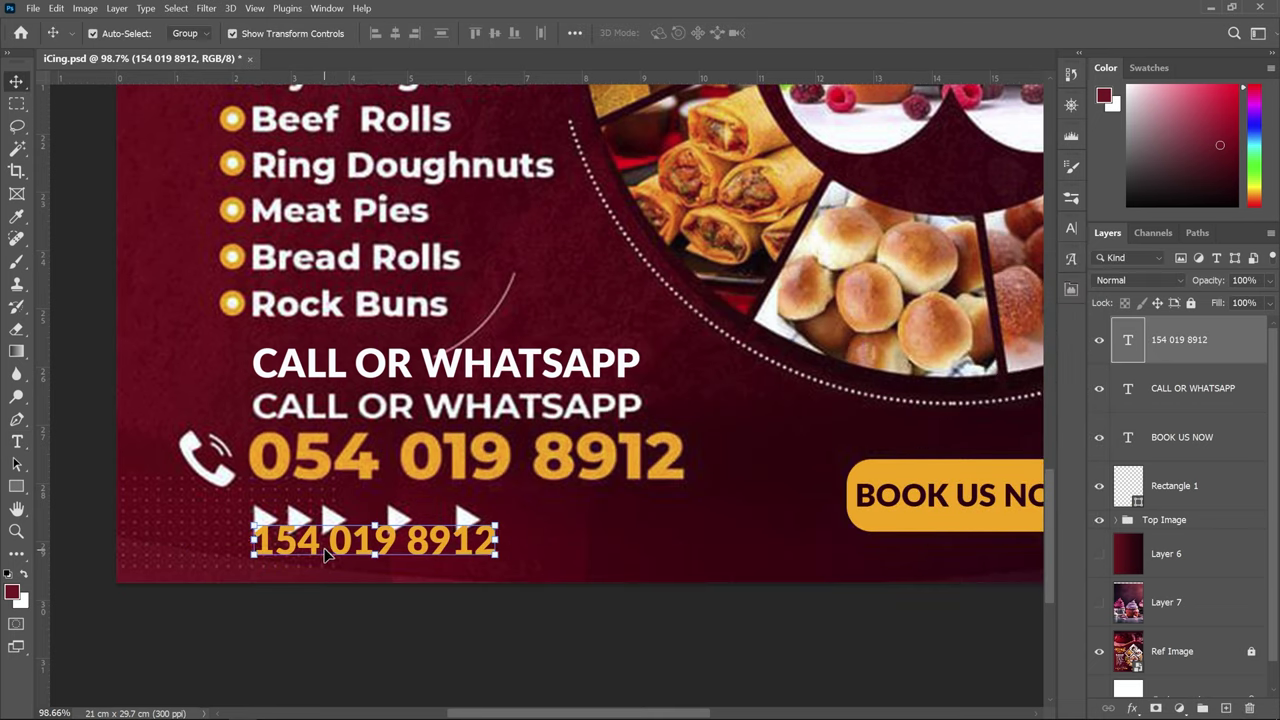
- Scale the number to 179% over the reference number and nudge the heading down
mouse_move(340, 538)
mouse_down()
mouse_move(340, 478)
mouse_move(365, 472)
mouse_up()
key(ctrl+t)
drag(494, 440, 687, 404)
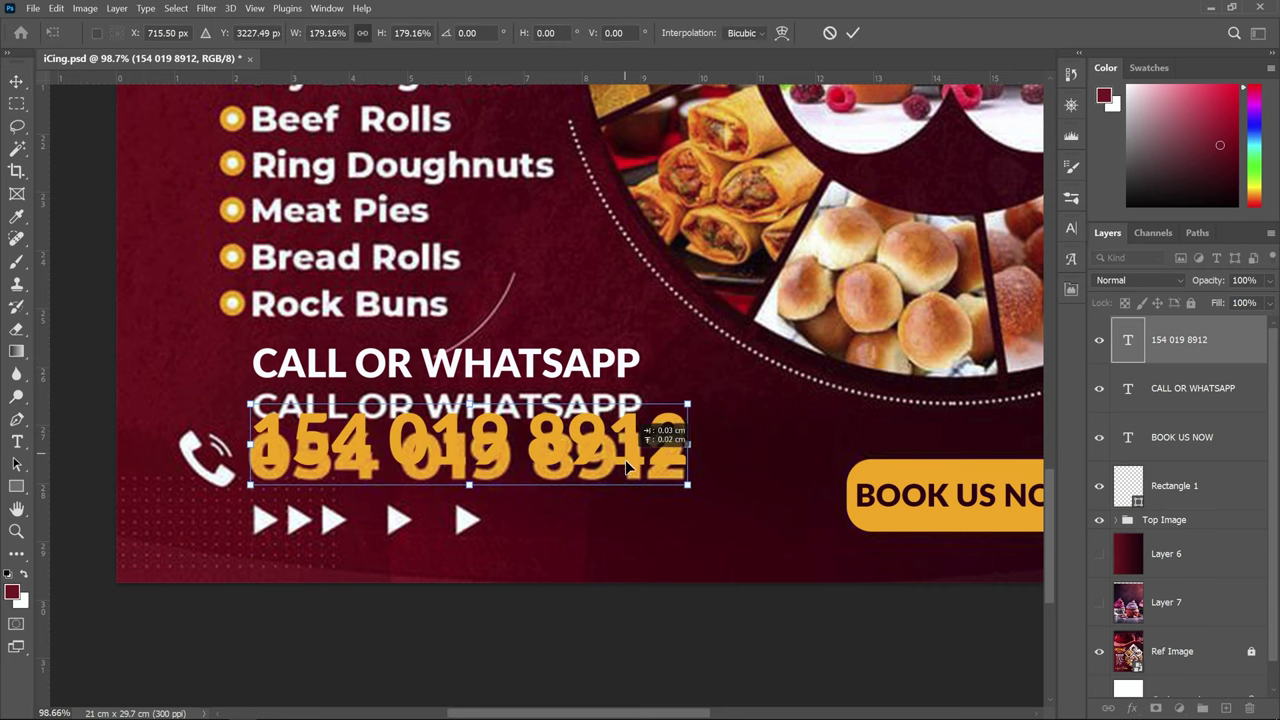
drag(624, 458, 624, 472)
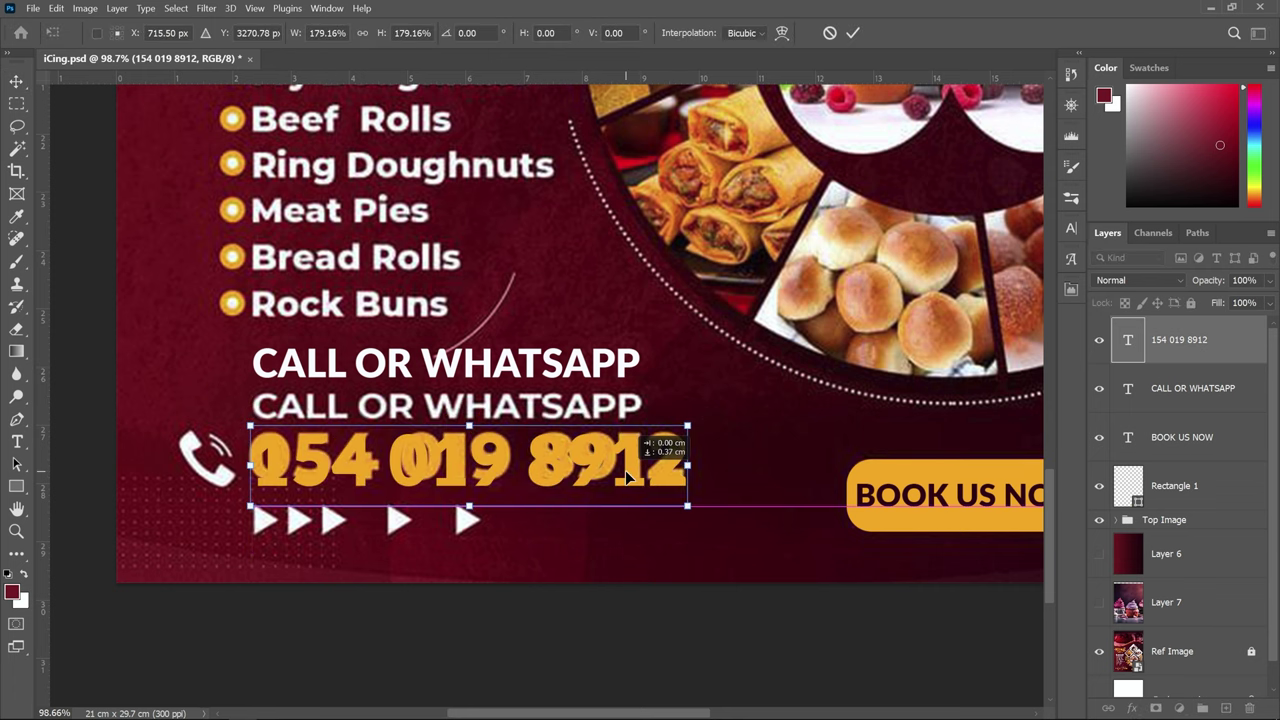
click(852, 33)
drag(510, 375, 505, 399)
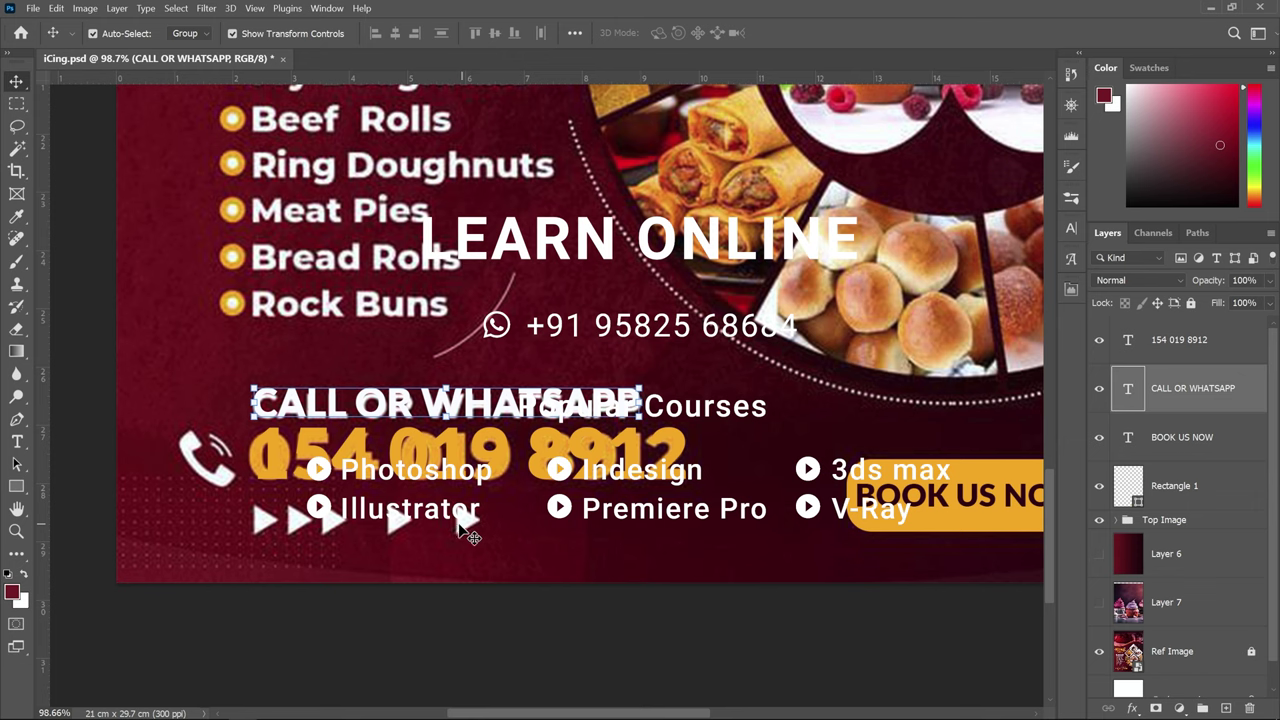
- Copy the VectorStock phone-call icon from the CALL ICON image results, then return to Photoshop
click(186, 708)
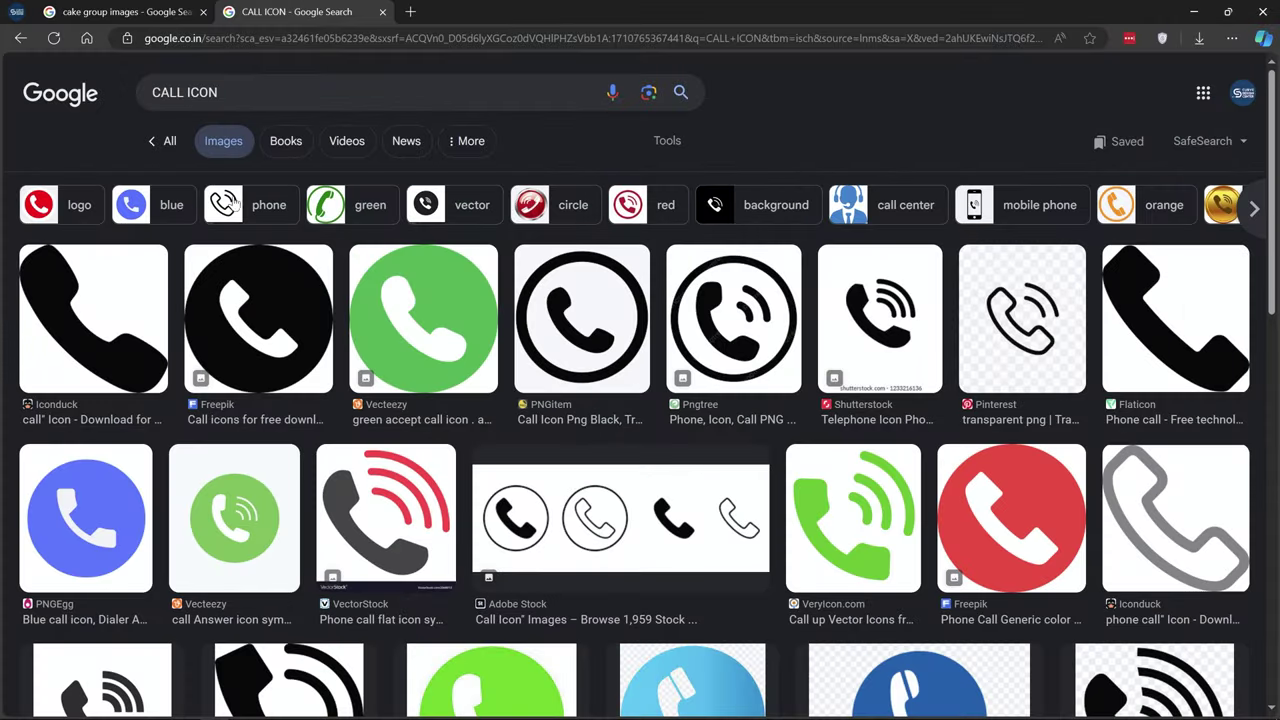
scroll(400, 525, down, 2)
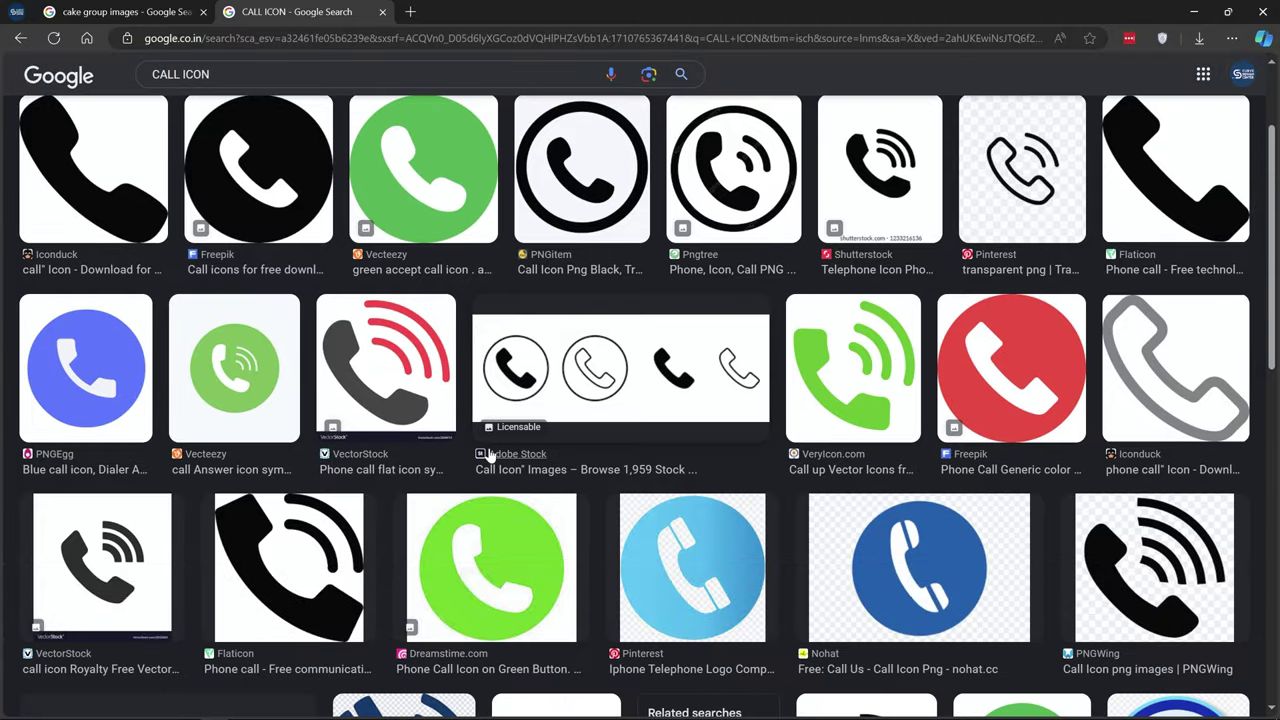
scroll(486, 455, down, 1)
click(108, 500)
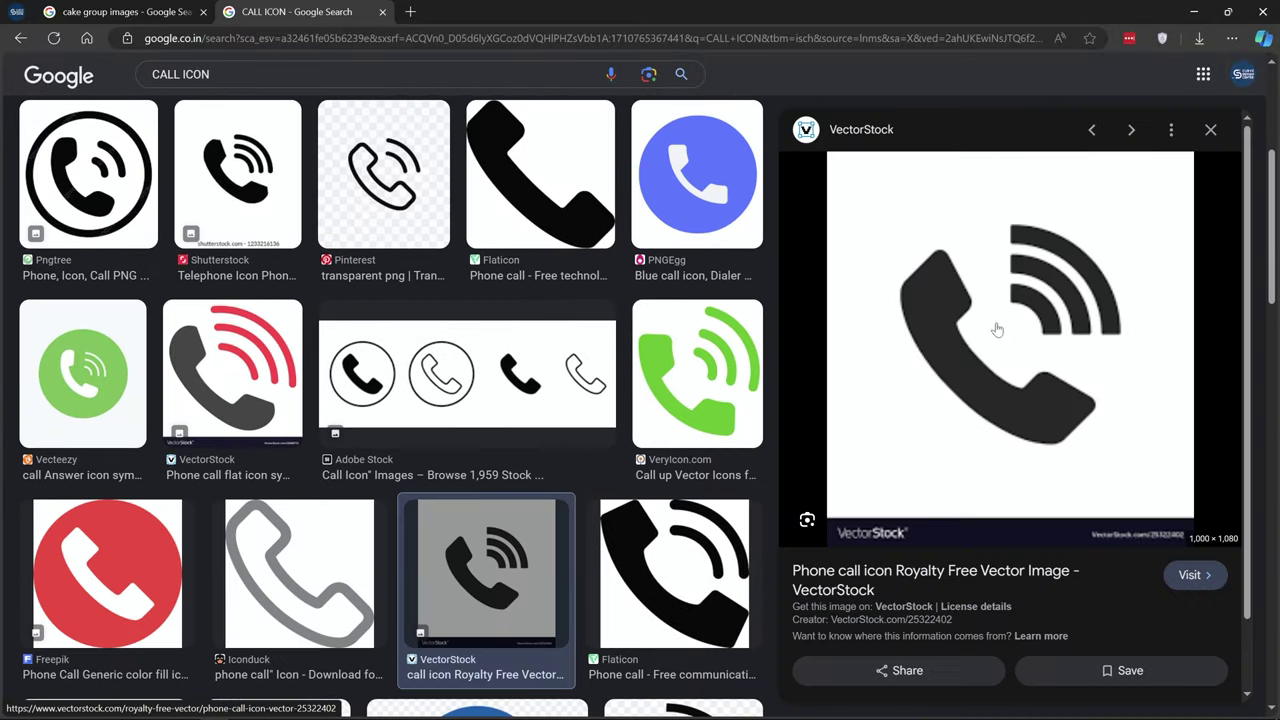
right_click(992, 308)
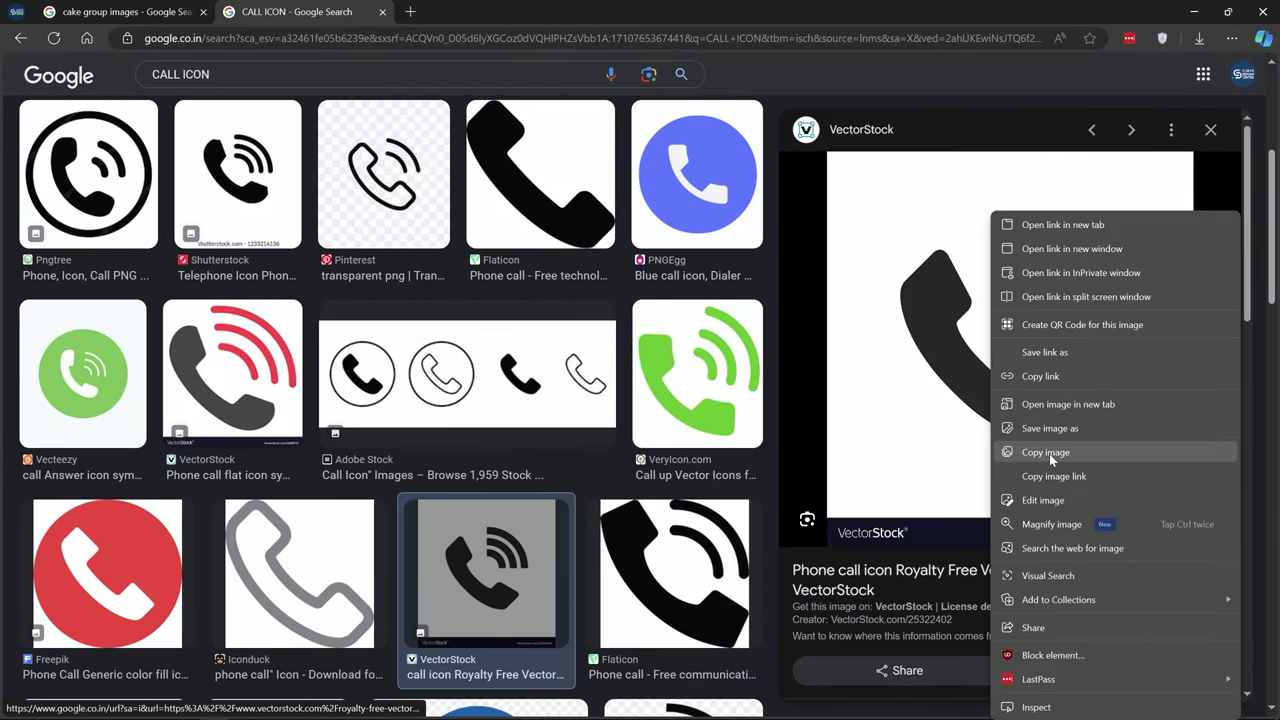
click(1015, 454)
click(1194, 12)
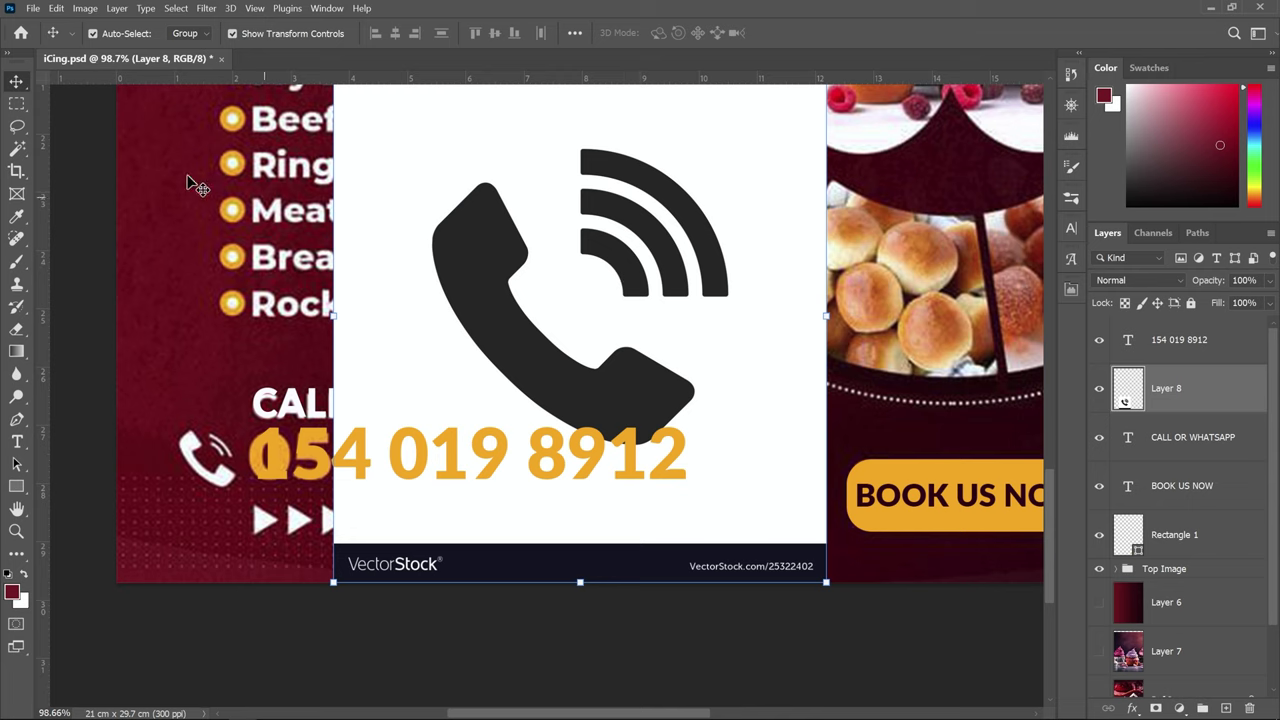
- Magic Wand-select the phone handset and its signal arcs and copy them to a new layer
click(12, 150)
click(480, 247)
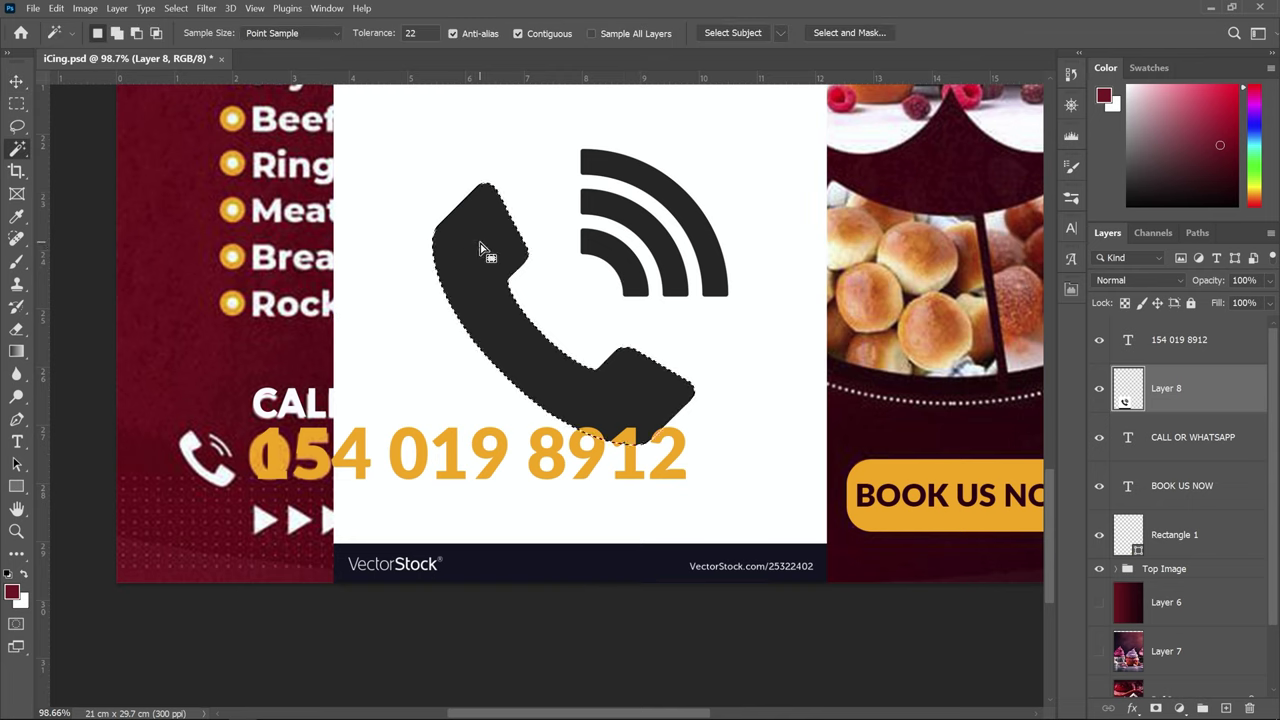
shift+click(633, 258)
shift+click(652, 224)
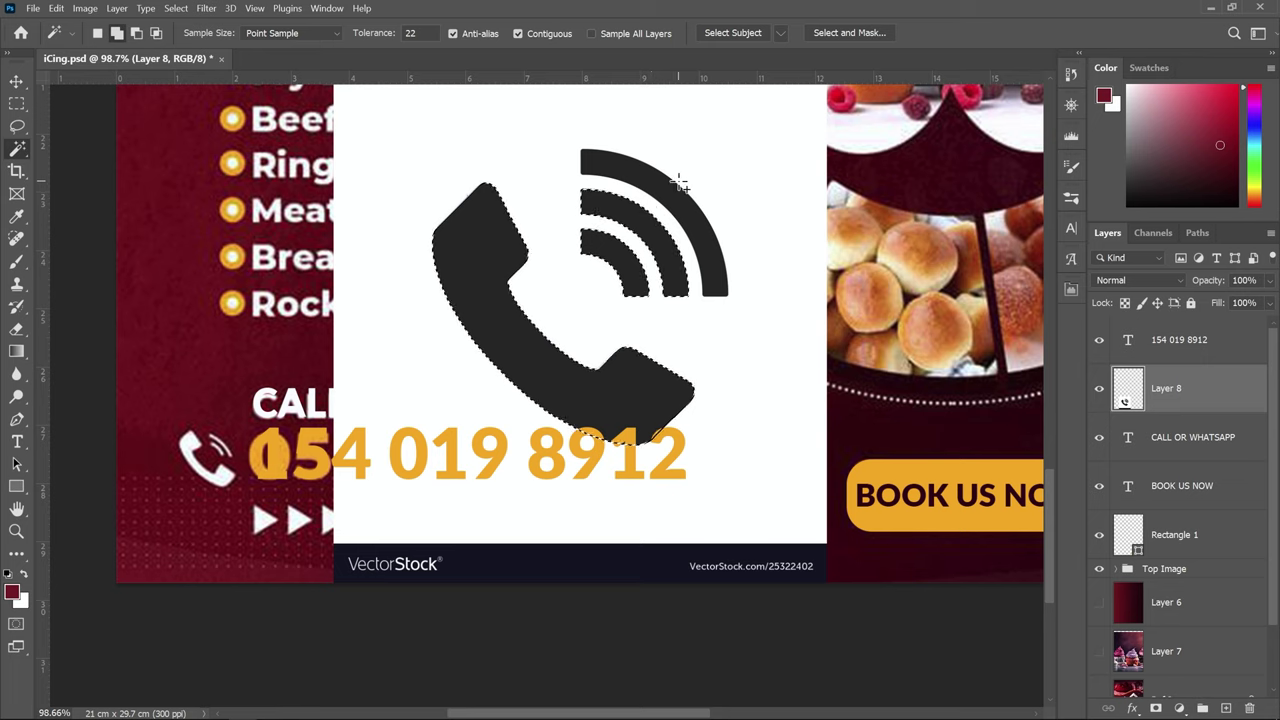
shift+click(671, 189)
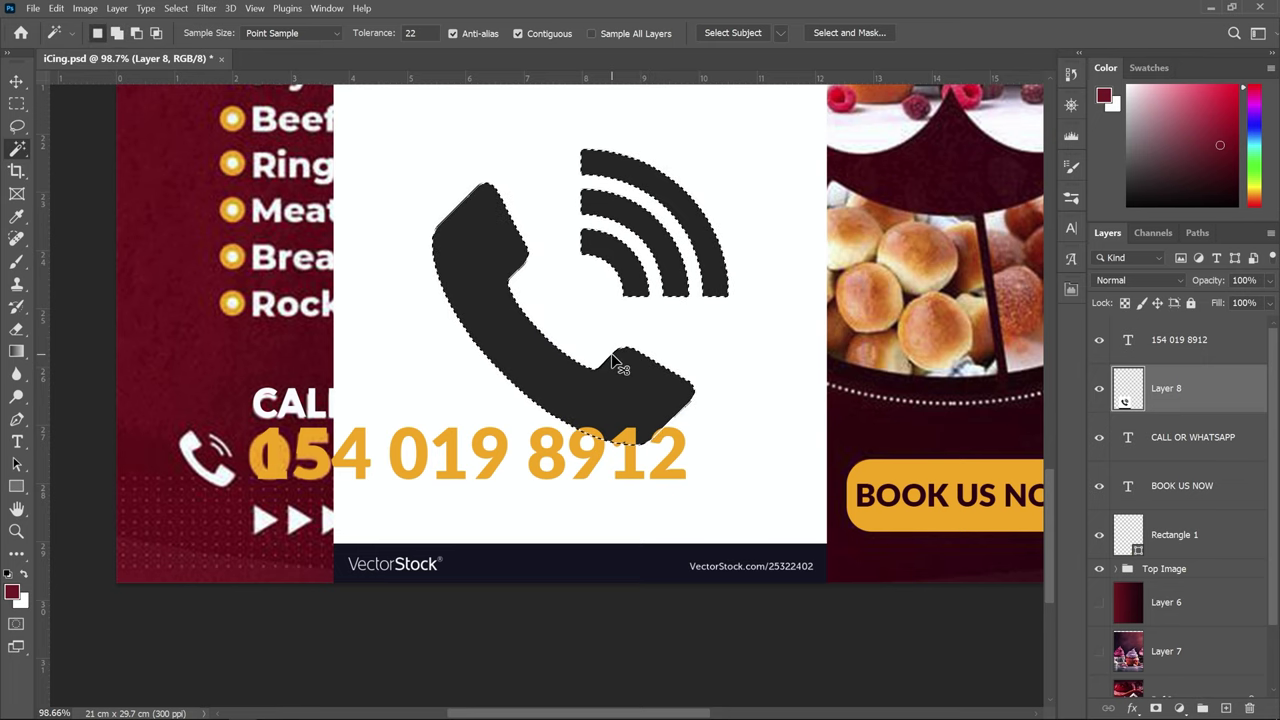
key(ctrl+j)
- Delete the stock image layer and scale the icon to about 27% beside CALL OR WHATSAPP
key(v)
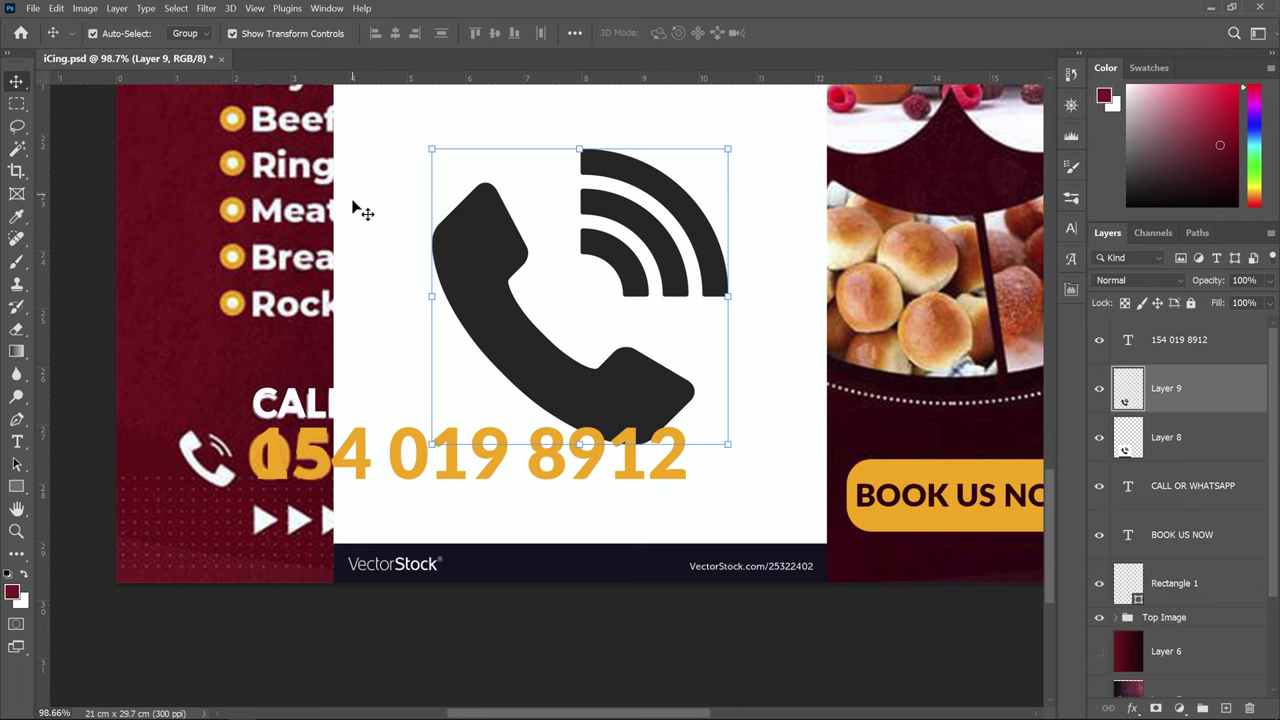
drag(392, 233, 337, 266)
key(Delete)
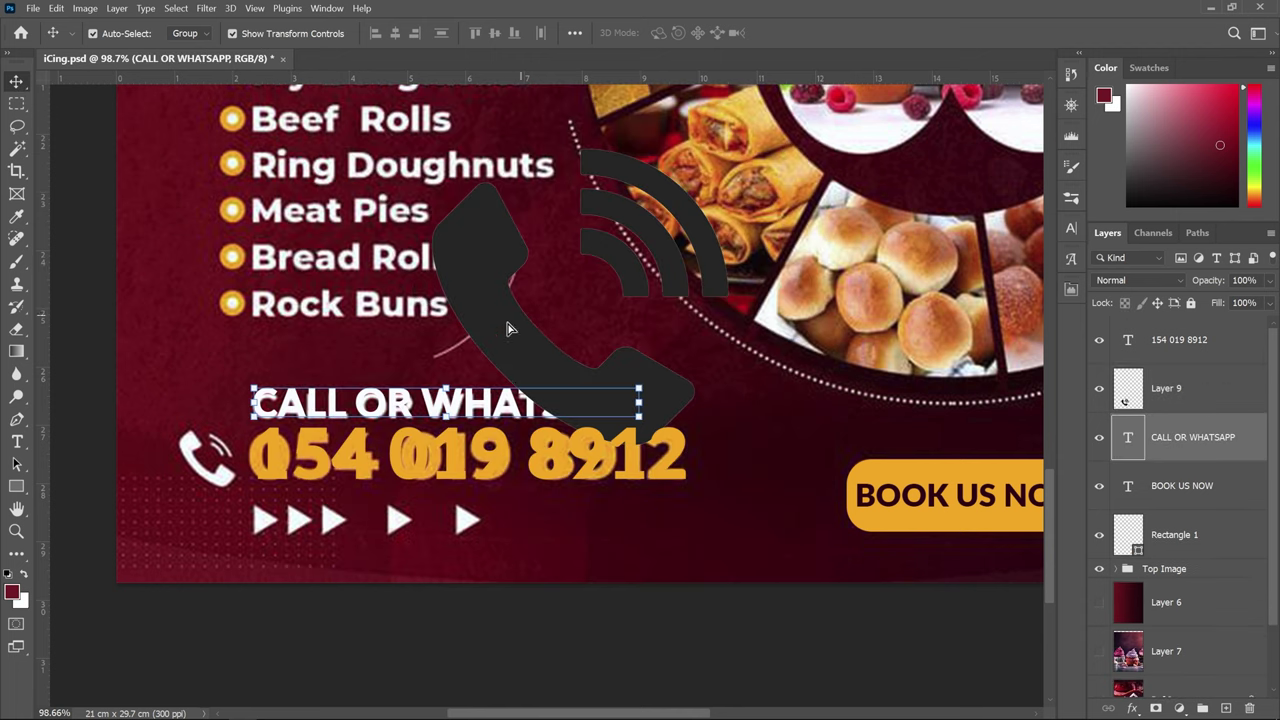
drag(549, 313, 415, 272)
drag(519, 160, 321, 379)
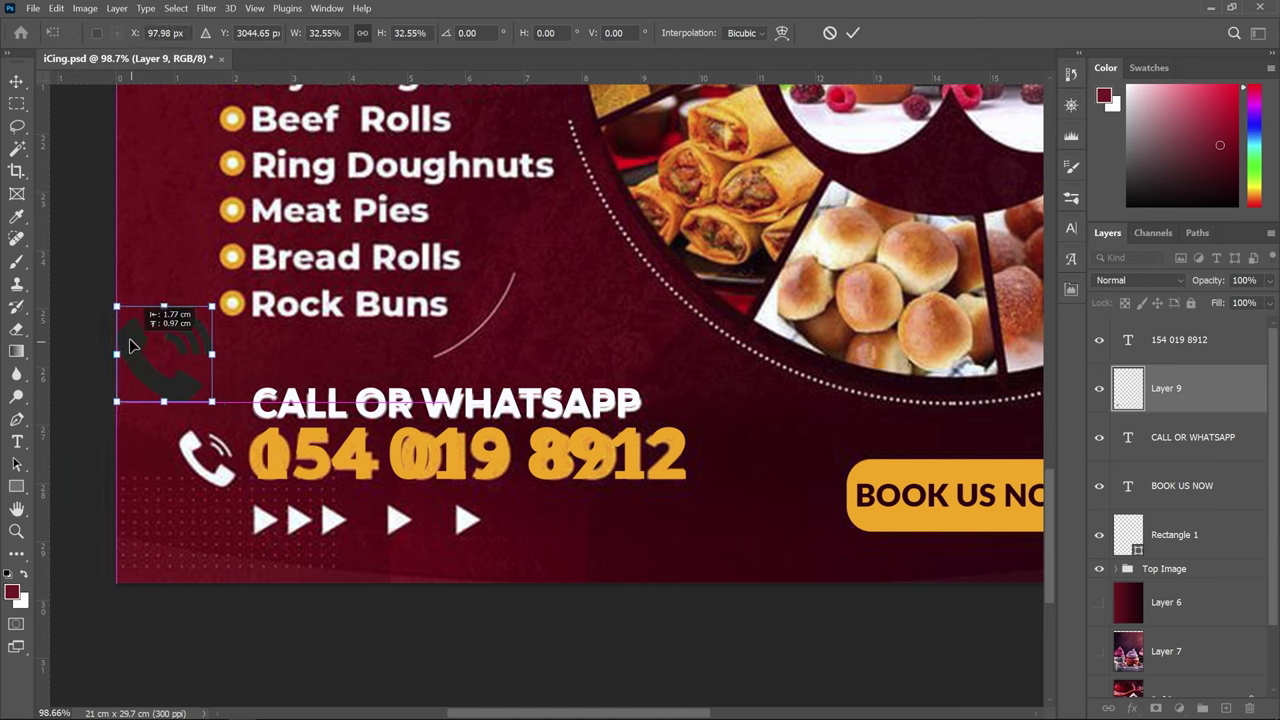
drag(237, 401, 151, 349)
drag(230, 311, 212, 330)
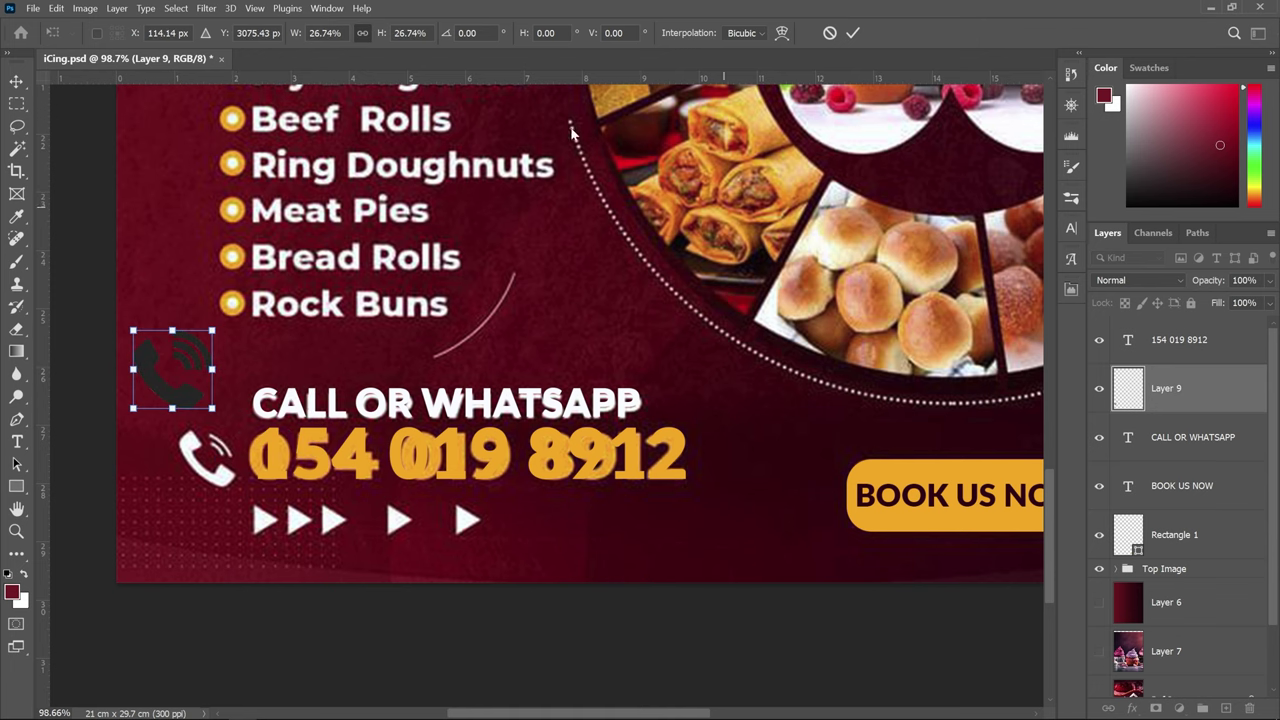
click(852, 33)
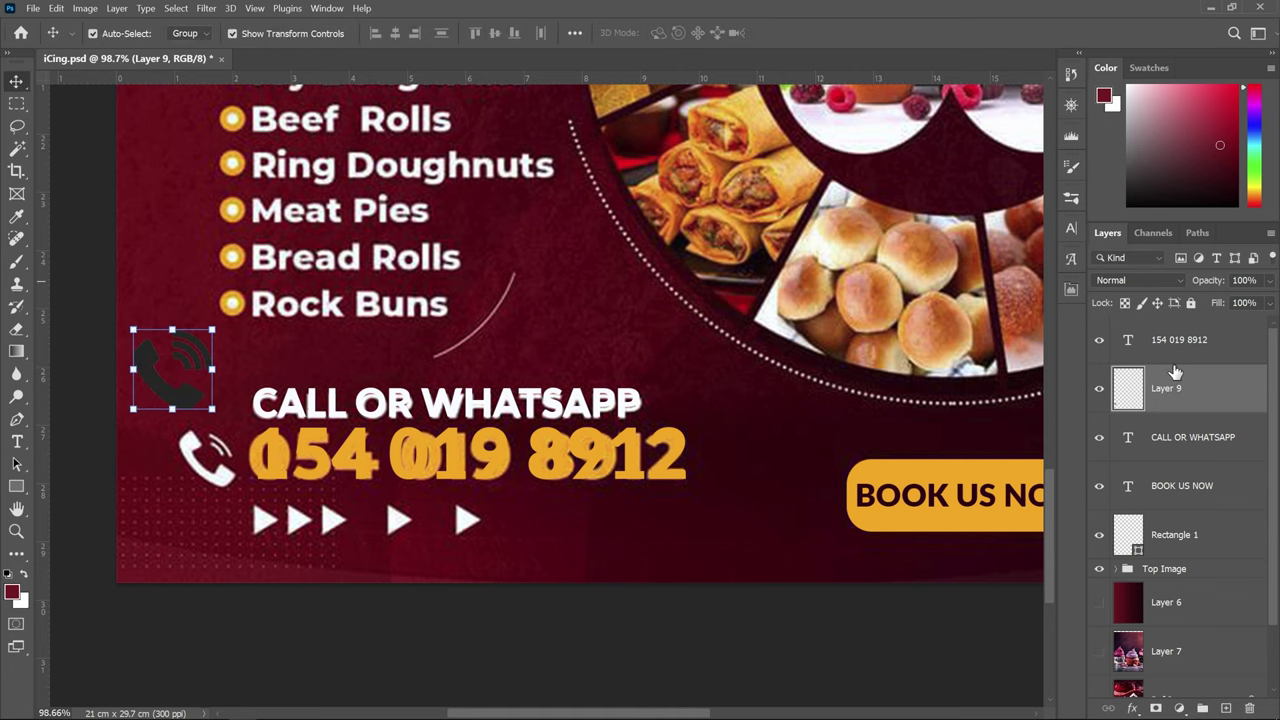
- Apply a #ffffff Color Overlay layer style to the phone icon's Layer 9
double_click(1219, 390)
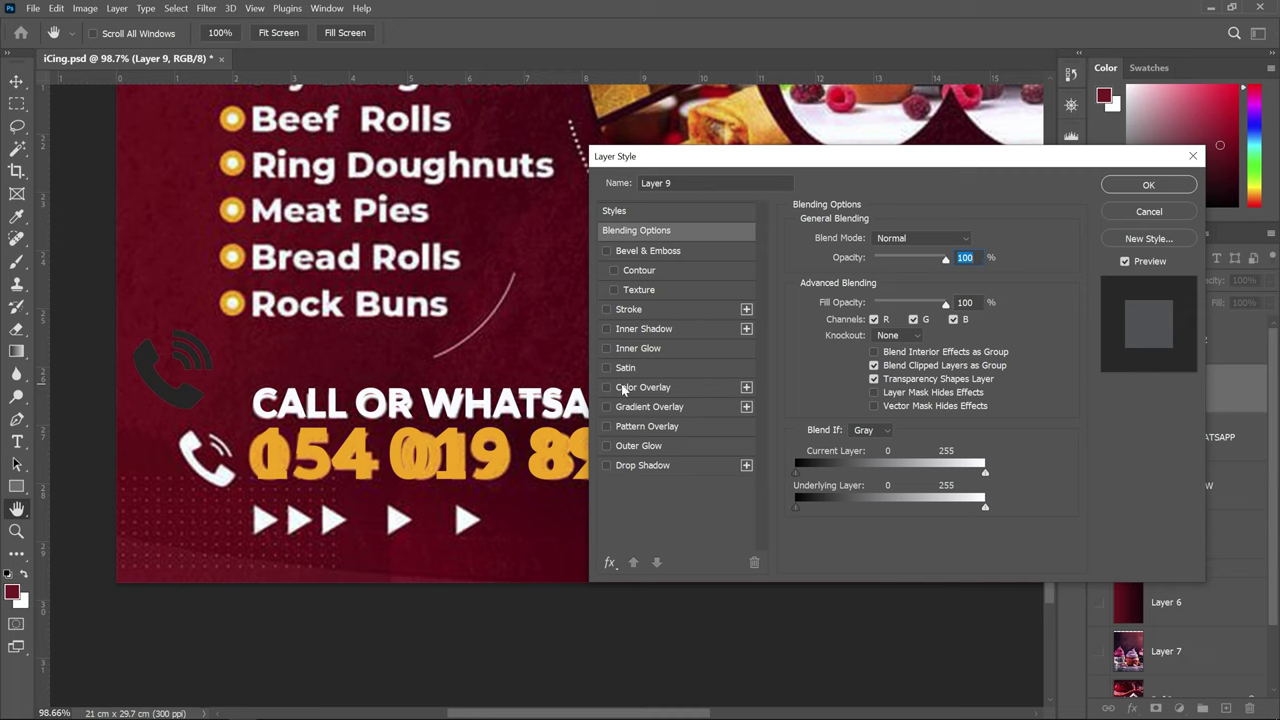
click(606, 387)
click(973, 240)
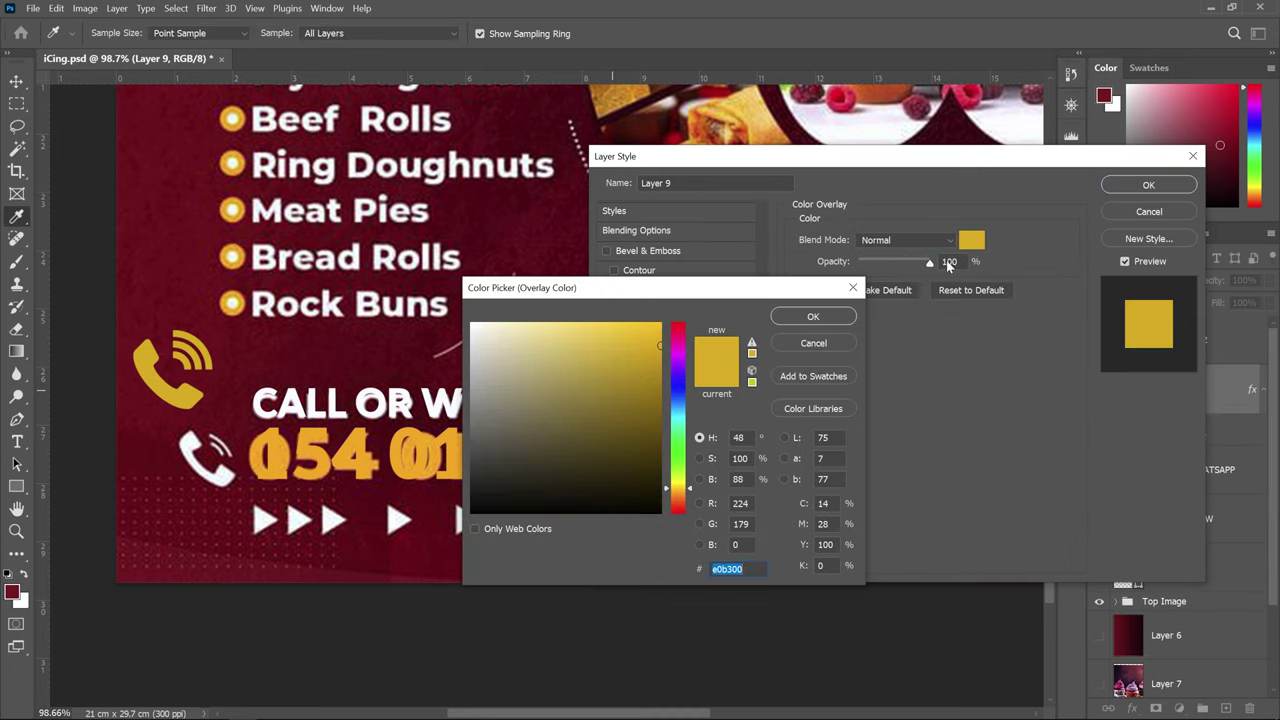
click(473, 324)
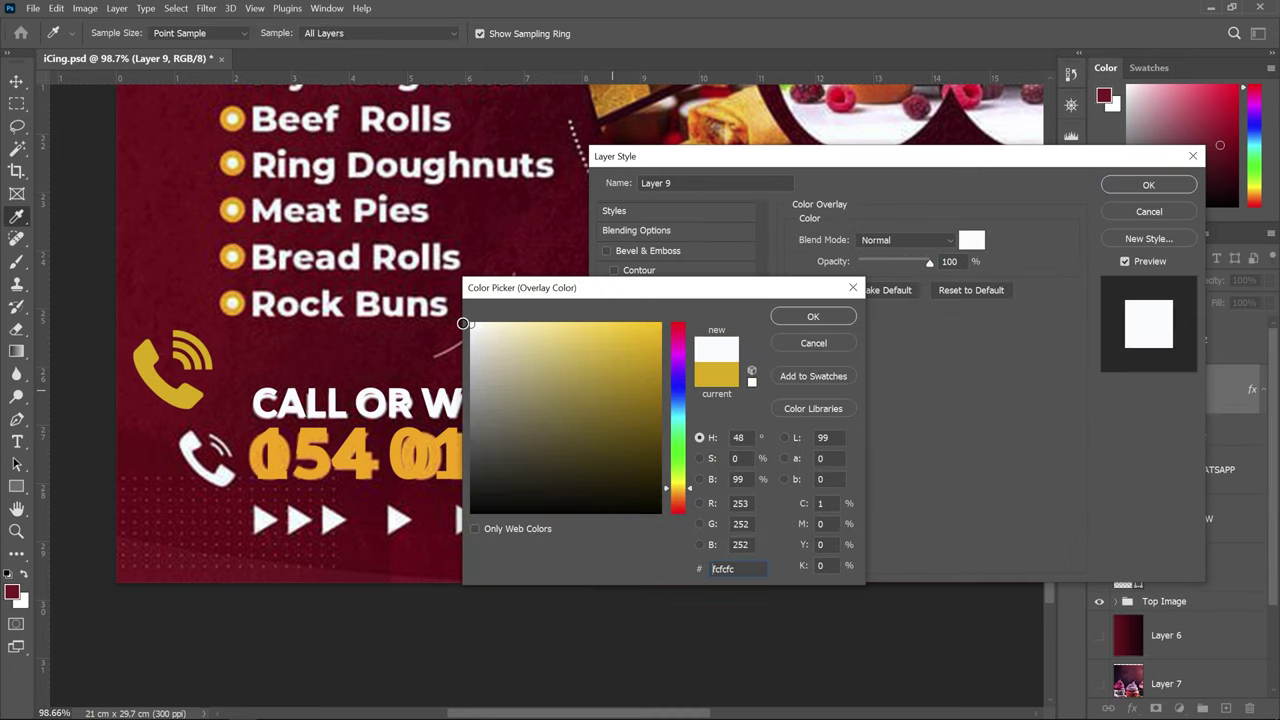
click(813, 316)
click(1148, 185)
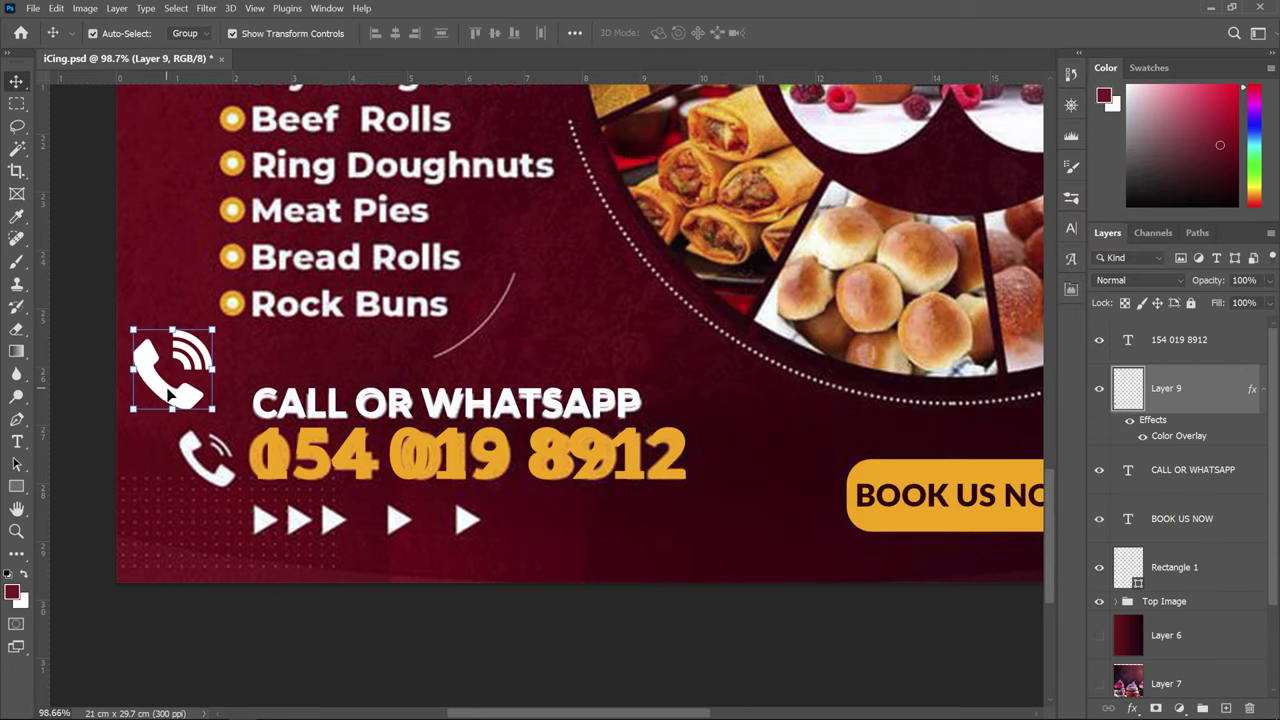
drag(165, 390, 207, 465)
scroll(207, 465, up, 1)
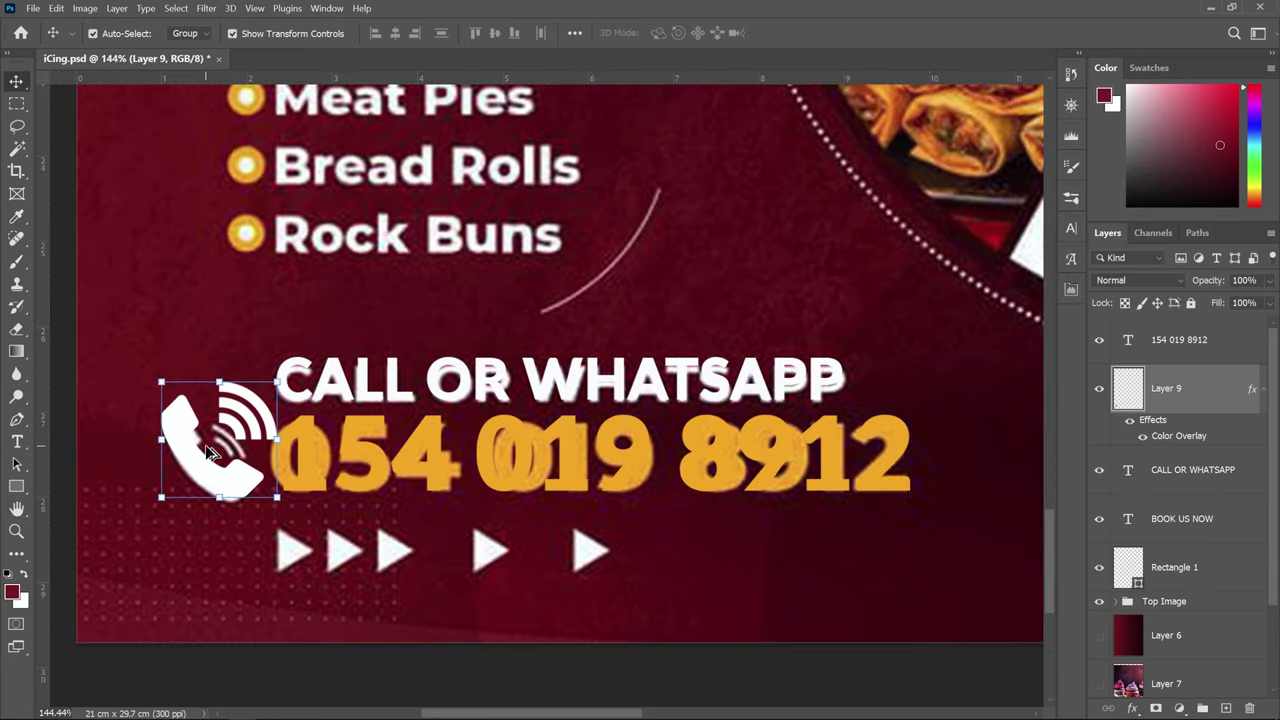
scroll(207, 465, up, 1)
drag(299, 358, 273, 395)
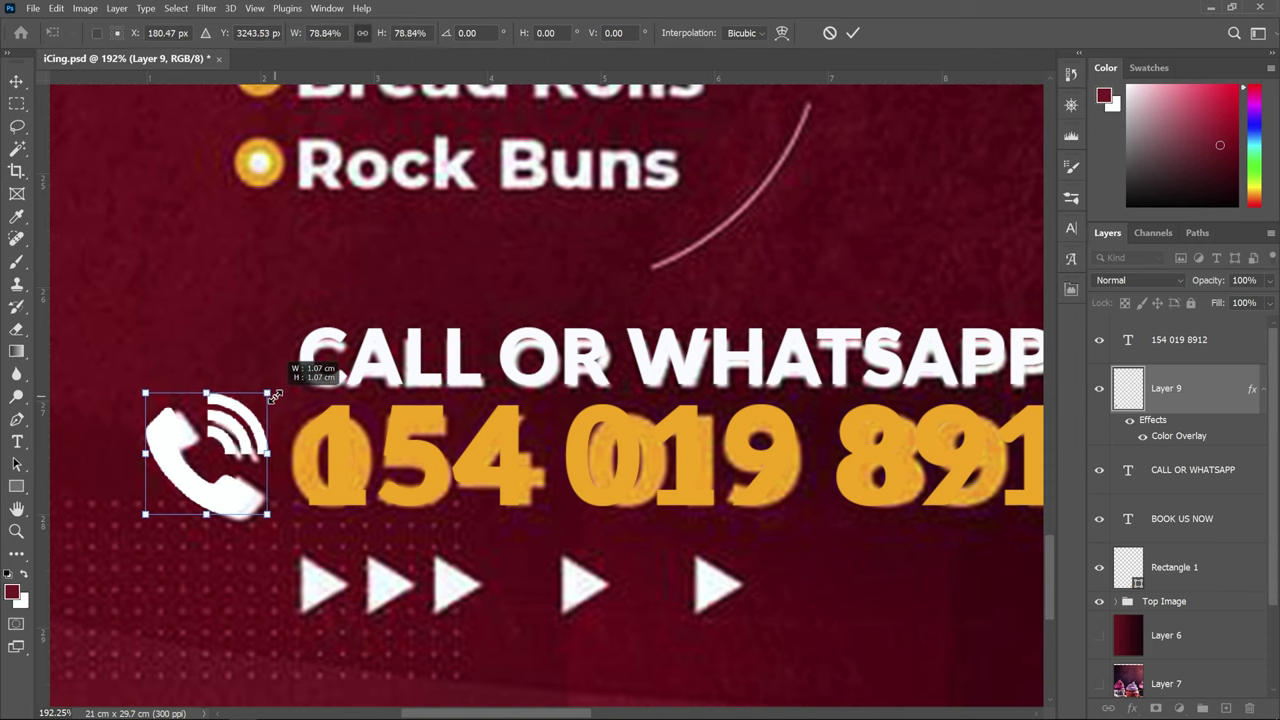
drag(228, 500, 236, 501)
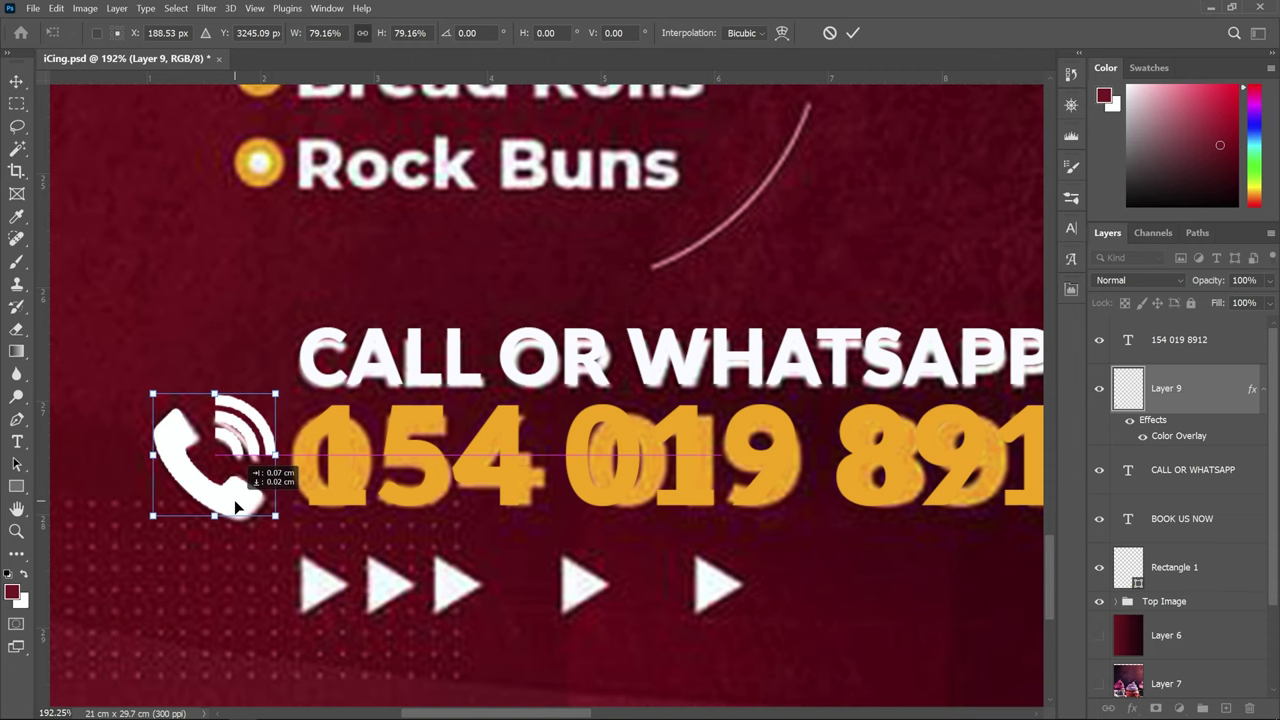
click(851, 38)
scroll(286, 443, down, 1)
scroll(337, 583, down, 1)
scroll(220, 540, up, 2)
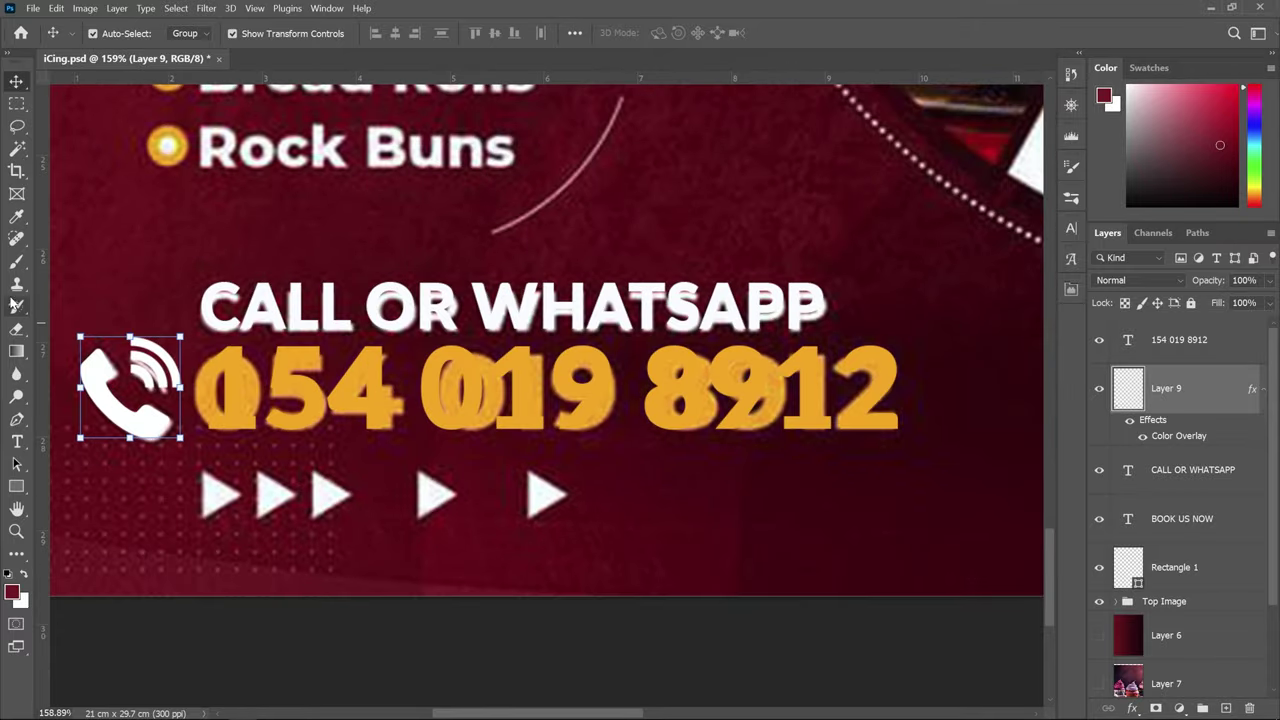
- Fill a small square selection with white on a new empty layer
key(t)
click(22, 104)
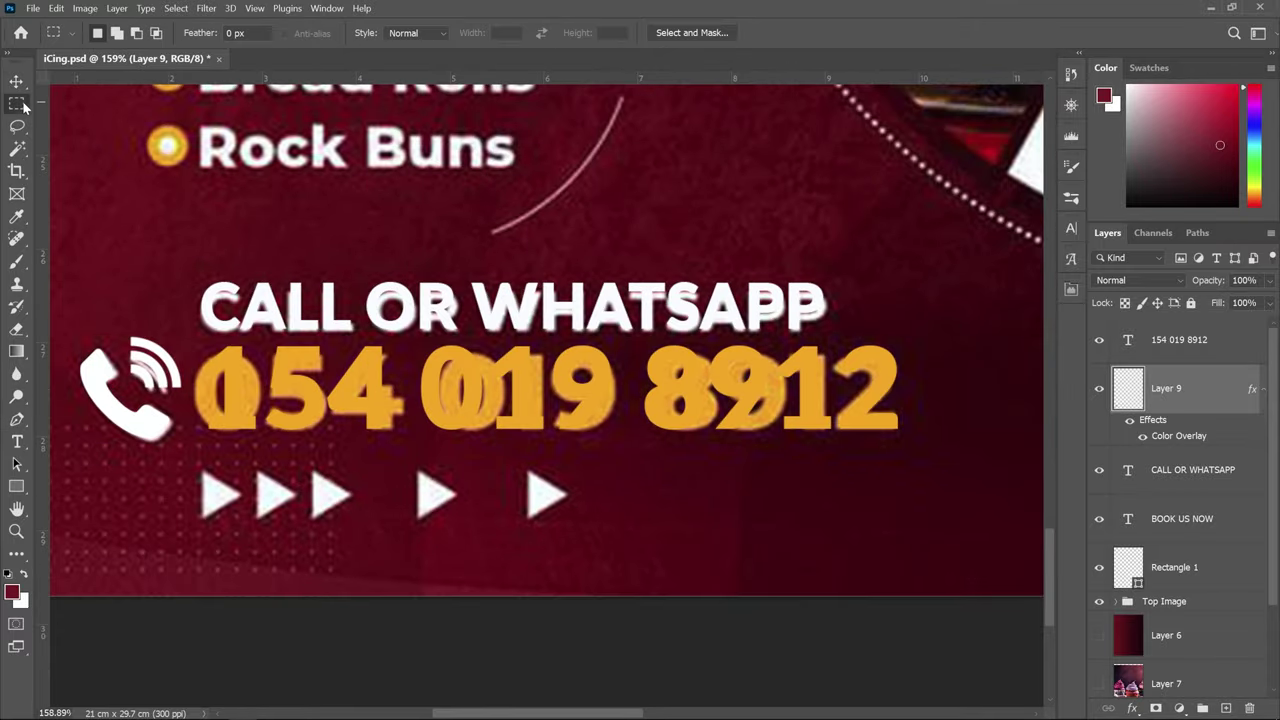
mouse_move(216, 206)
mouse_down()
mouse_move(288, 247)
mouse_move(286, 220)
mouse_up()
click(1225, 708)
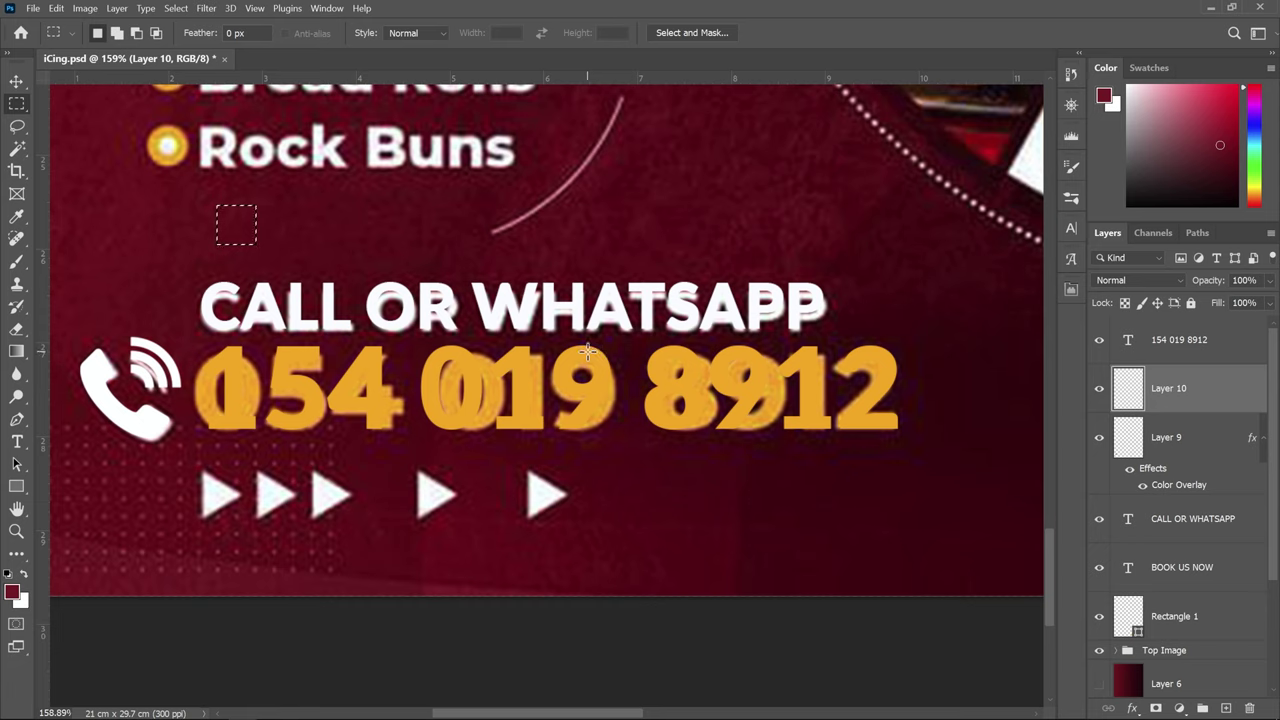
click(26, 575)
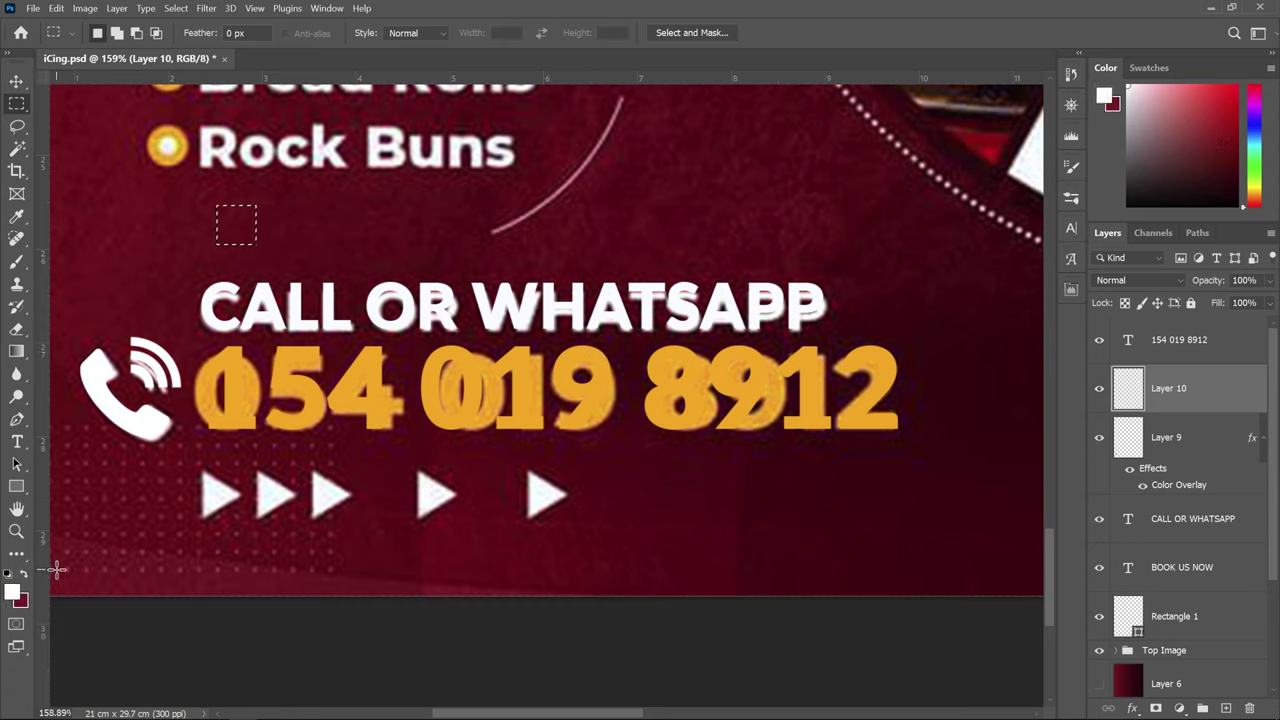
key(shift+BackSpace)
key(Return)
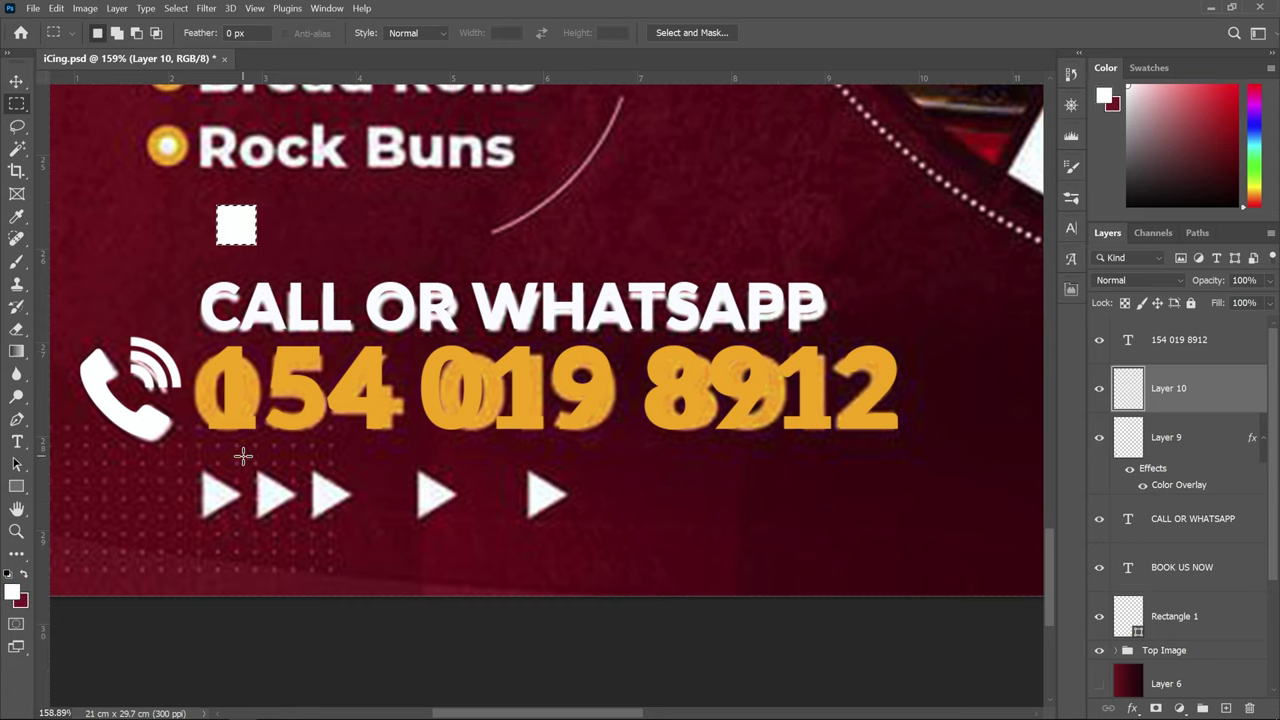
key(ctrl+d)
- Rotate the white square 45° and delete its left half to leave a triangle
click(17, 84)
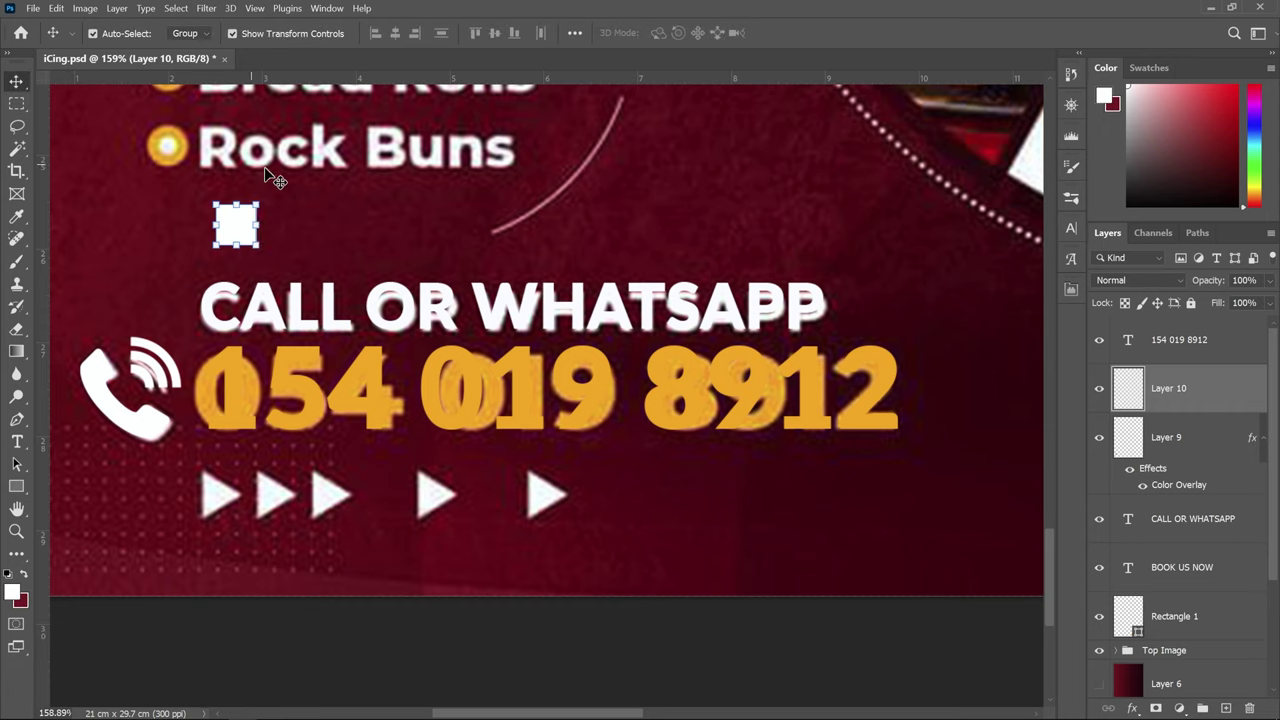
drag(265, 191, 292, 222)
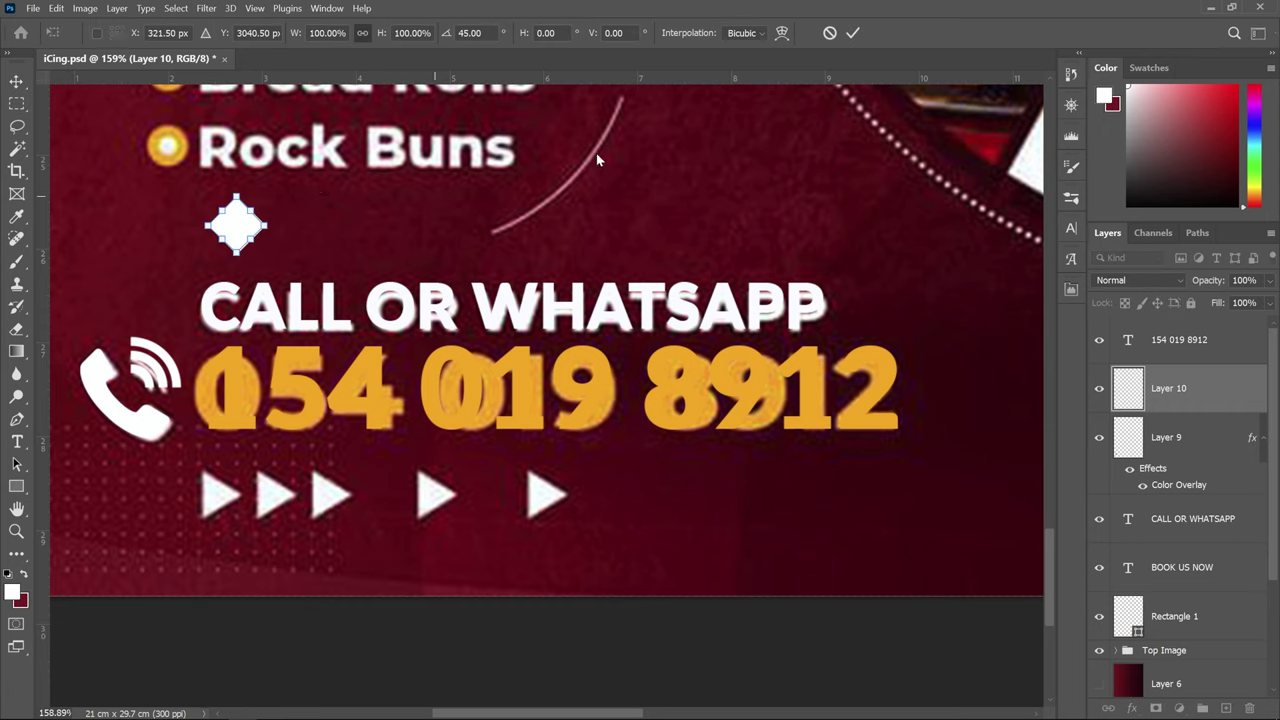
key(Return)
click(17, 104)
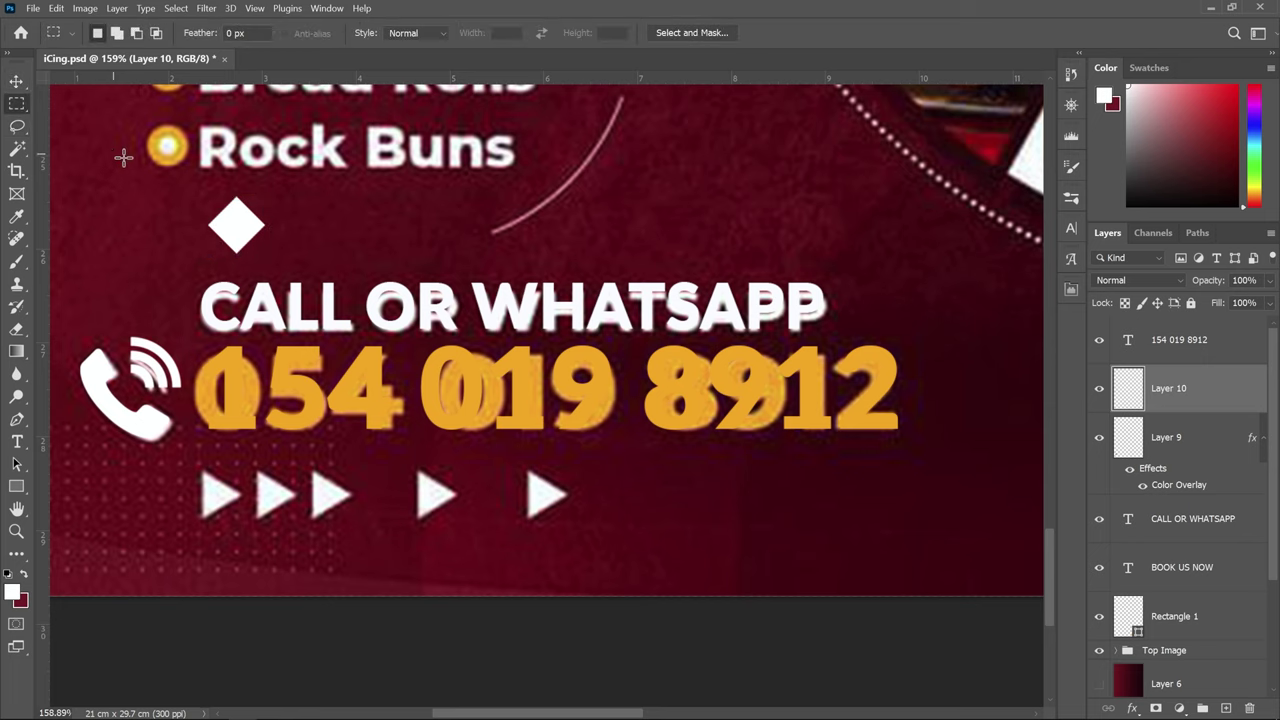
drag(128, 160, 236, 277)
key(Delete)
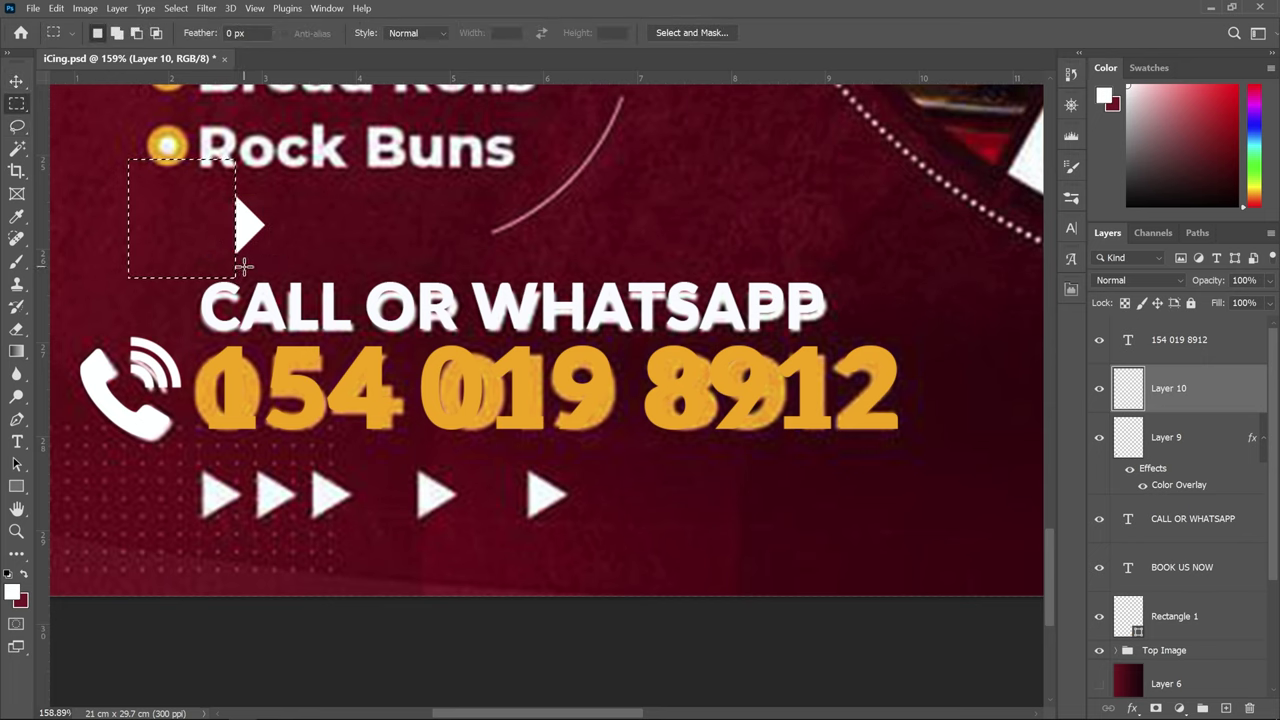
key(ctrl+d)
- Stretch the triangle wider and move it to the start of the arrow row
click(16, 82)
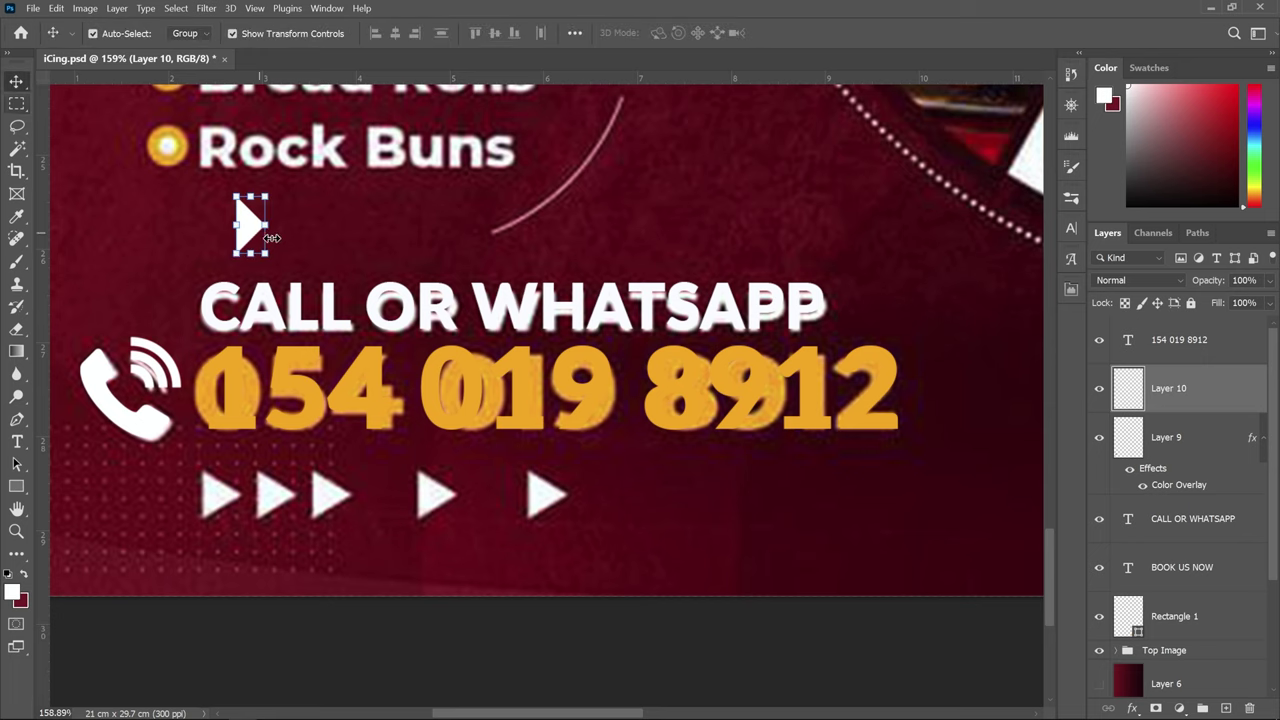
drag(262, 227, 284, 233)
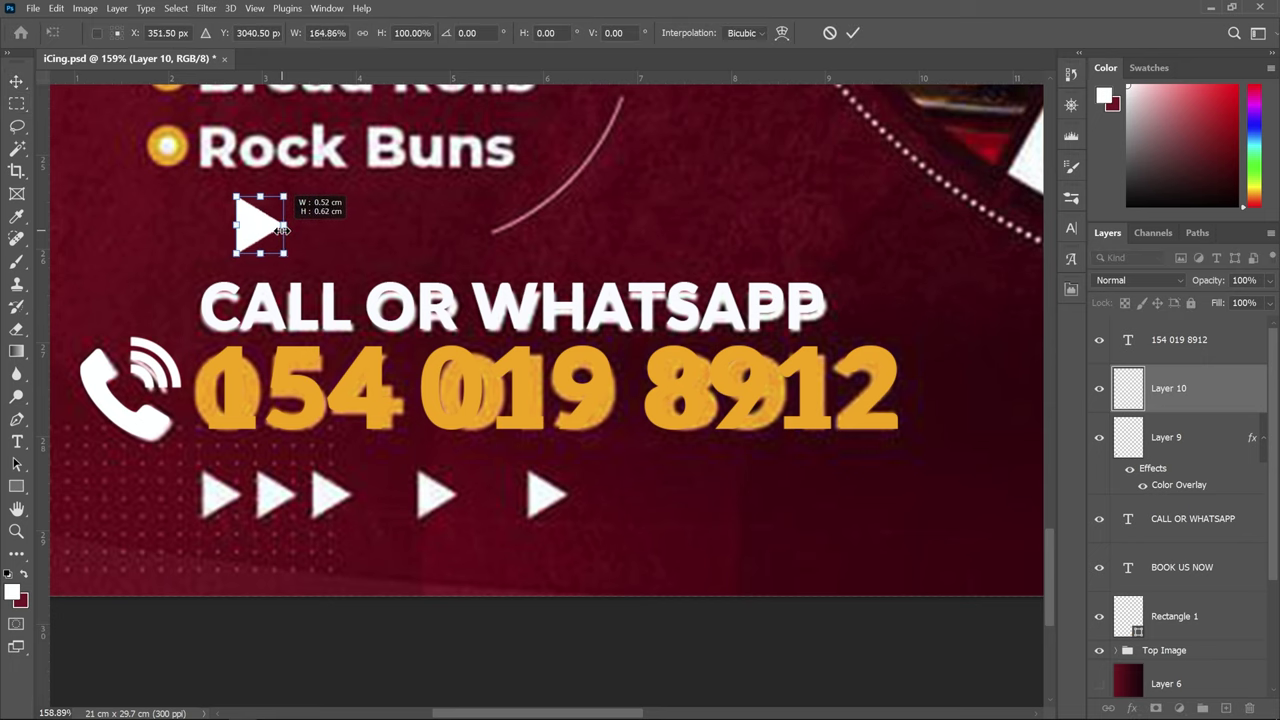
click(853, 33)
mouse_move(262, 237)
mouse_down()
mouse_move(225, 497)
mouse_move(333, 505)
mouse_up()
- Duplicate the triangles into a five-arrow row under the phone number, merged into Layer 10
scroll(225, 497, up, 3)
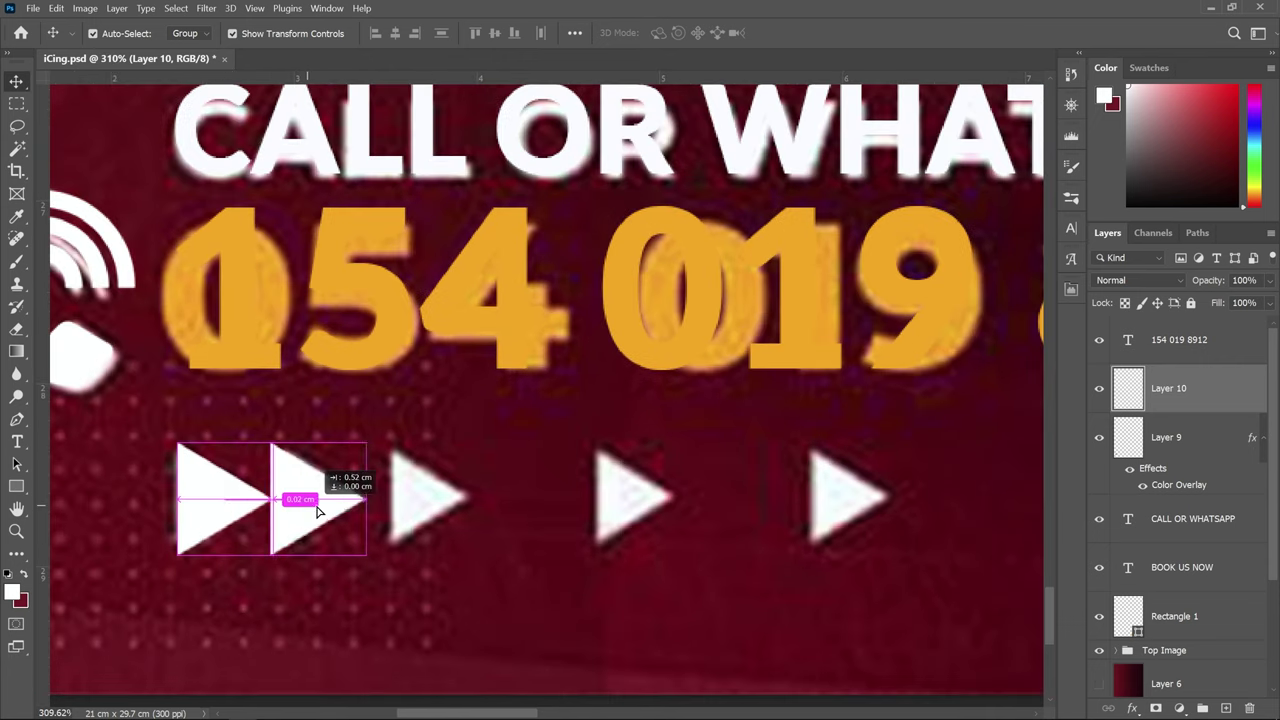
shift+click(258, 500)
drag(227, 492, 439, 498)
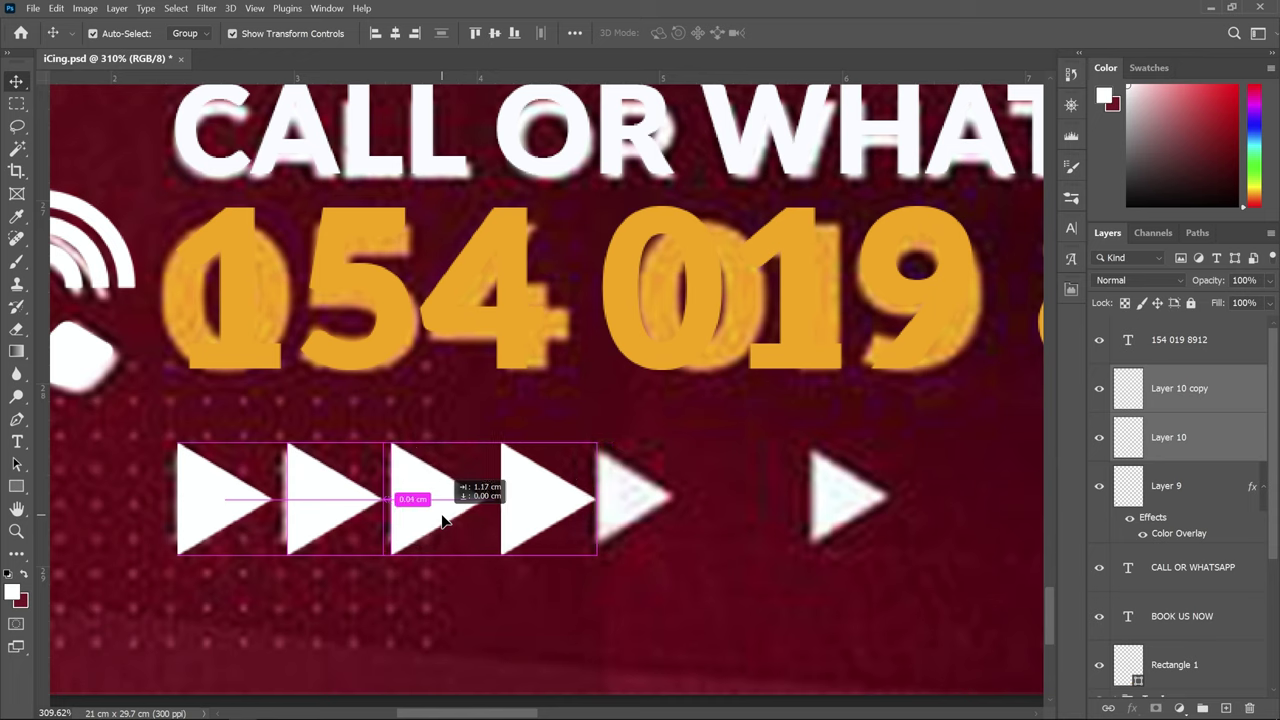
drag(547, 518, 857, 521)
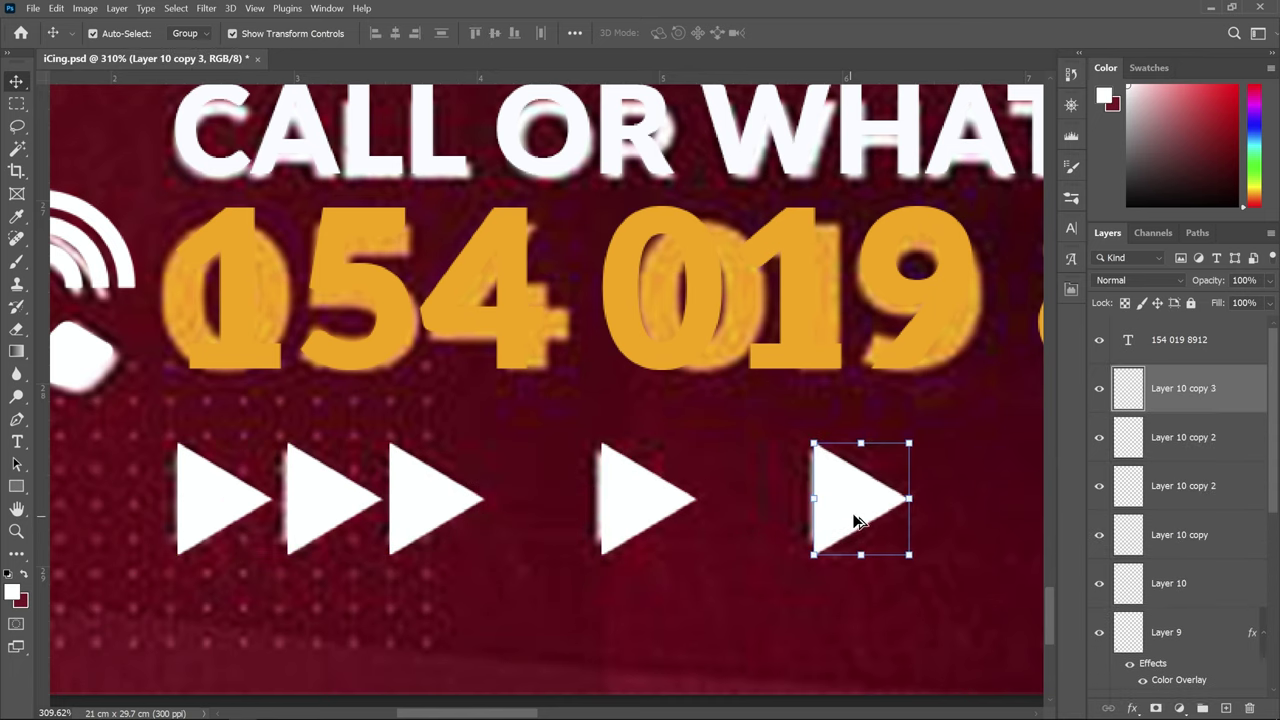
key(ctrl+e)
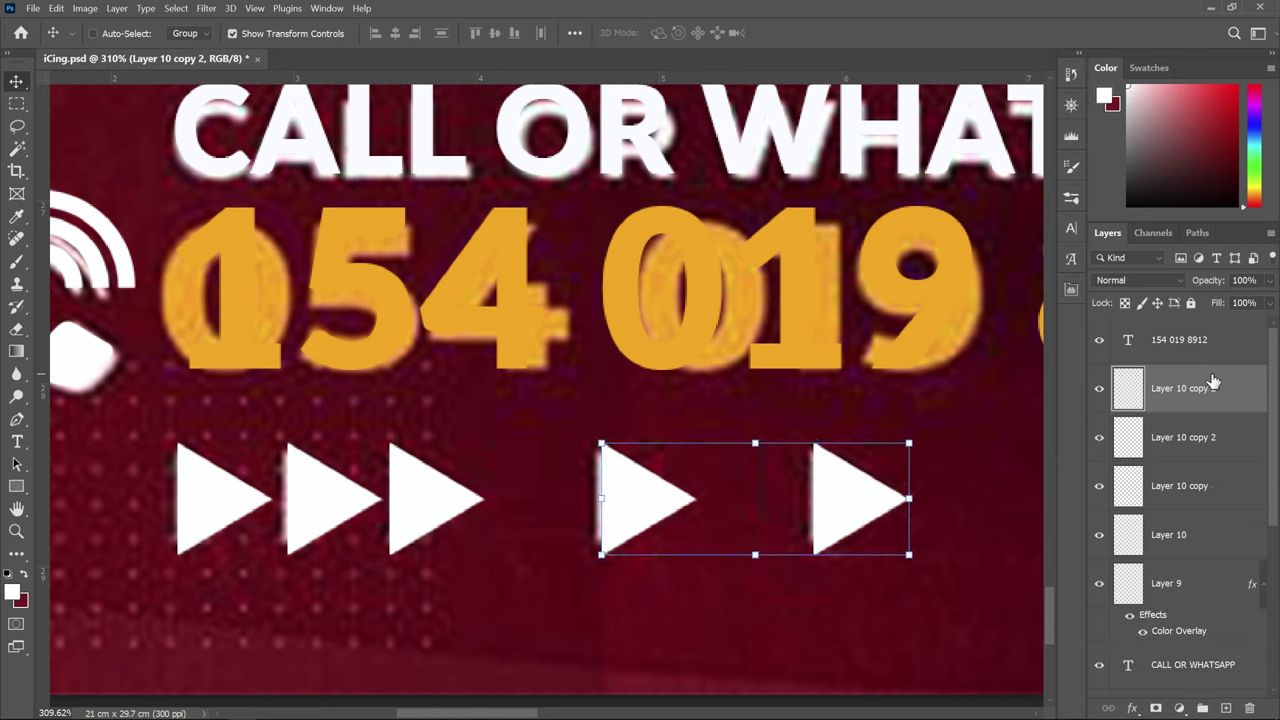
key(ctrl+e)
key(ctrl+e)
key(ctrl+e)
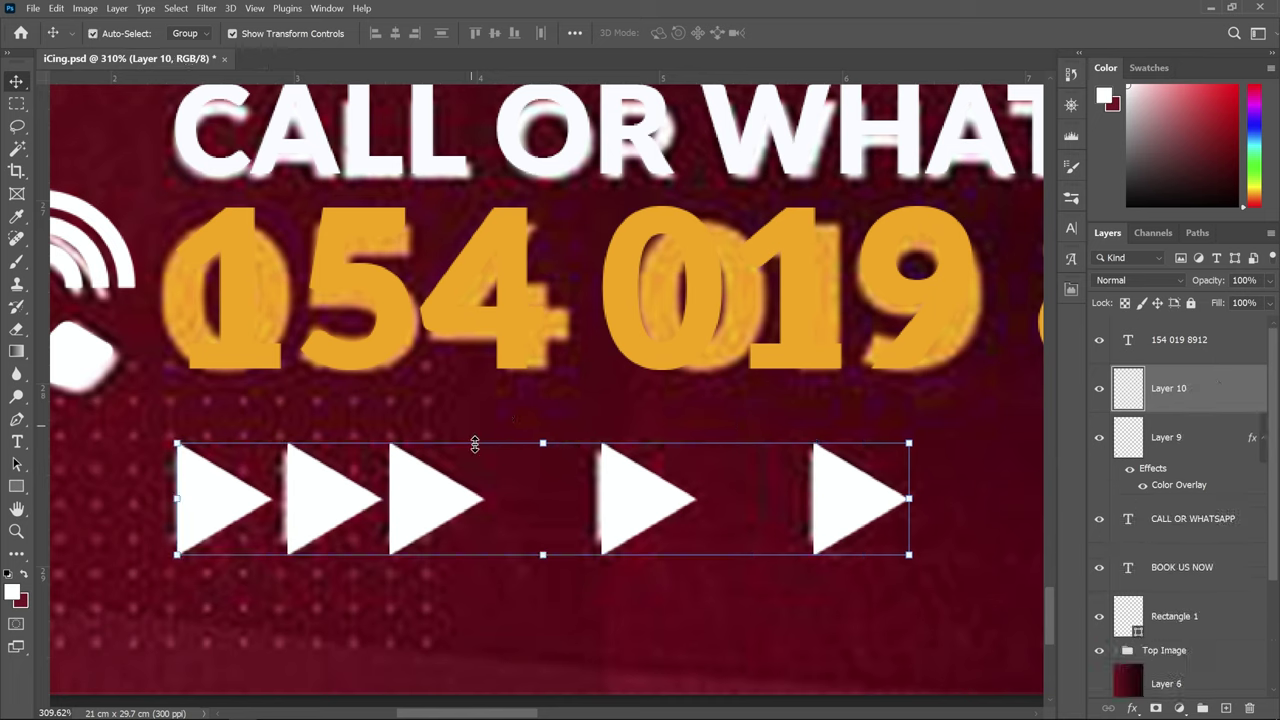
drag(474, 443, 598, 497)
scroll(617, 491, down, 2)
scroll(523, 480, down, 4)
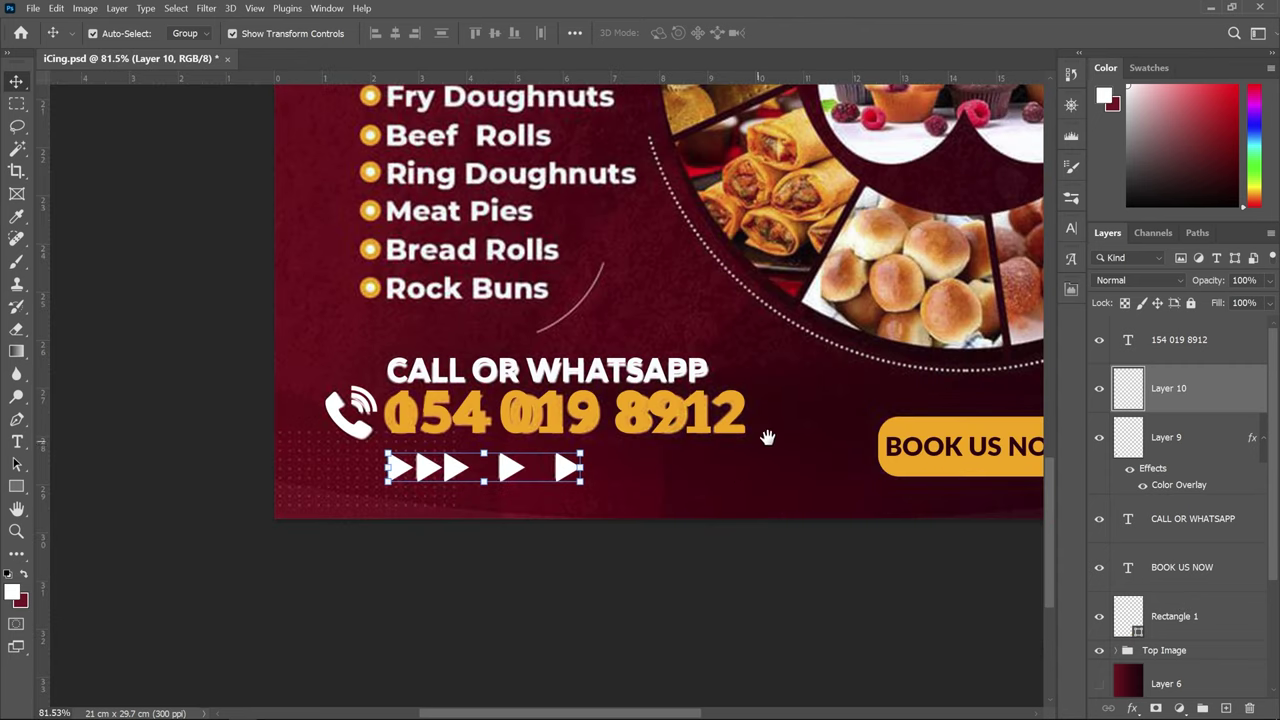
drag(767, 437, 644, 446)
- Group the phone number, arrows, phone icon, both text lines and button shape layers
click(1172, 340)
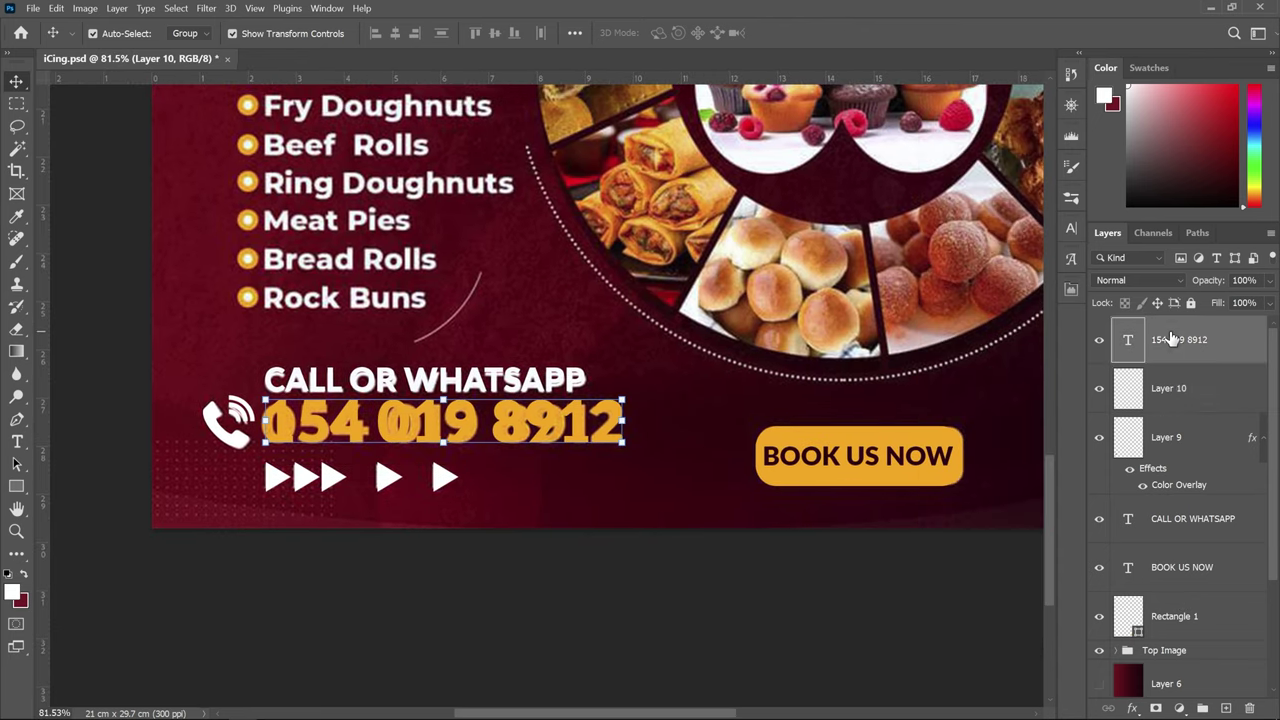
shift+click(1195, 389)
ctrl+click(1200, 445)
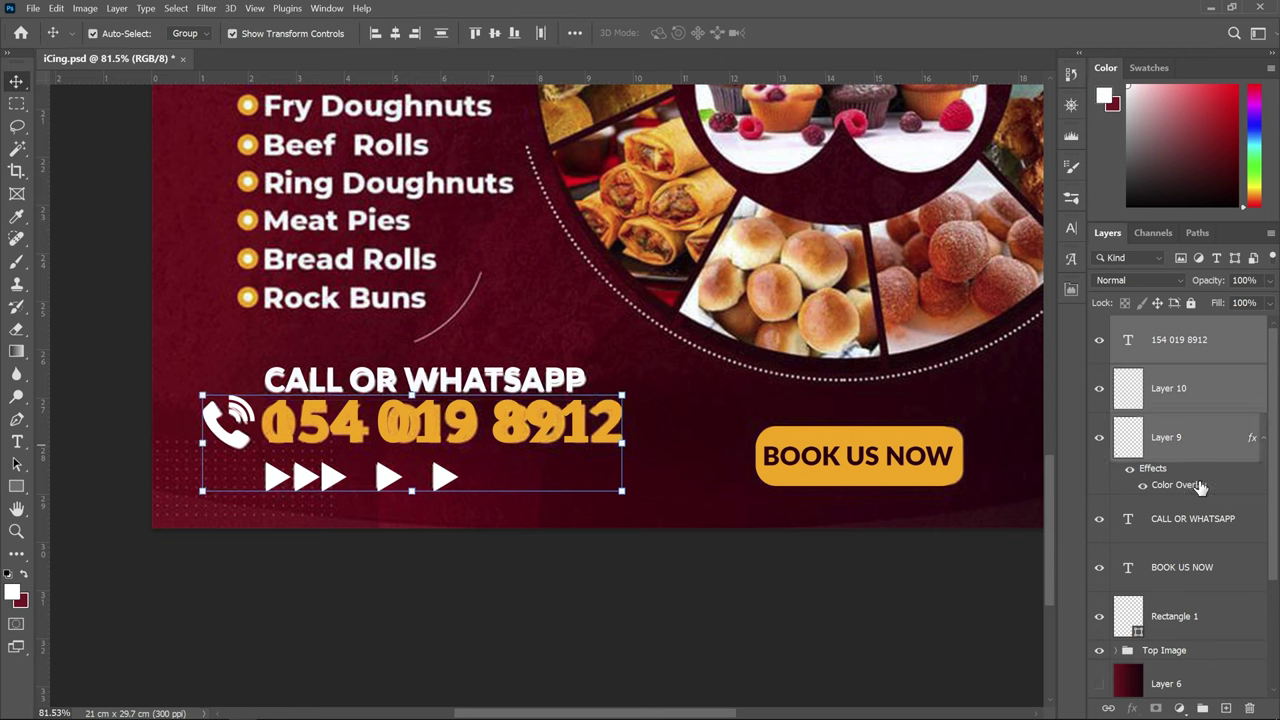
ctrl+click(1200, 522)
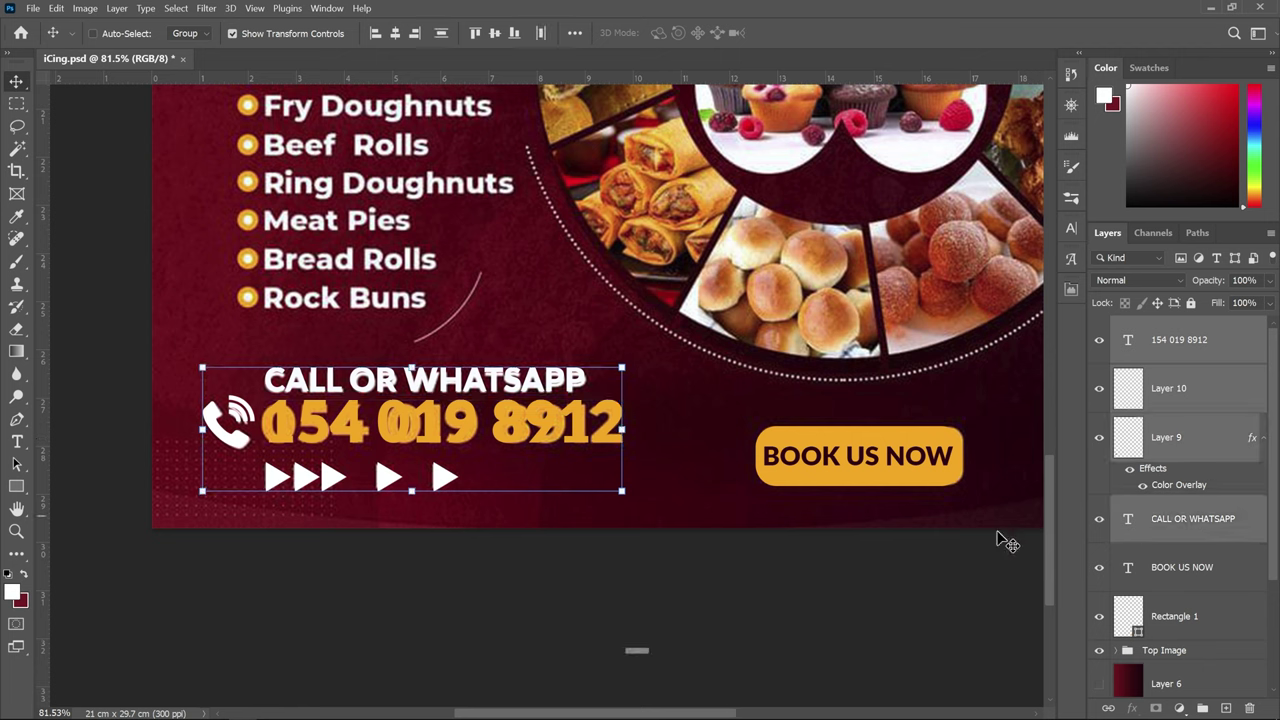
ctrl+click(1180, 567)
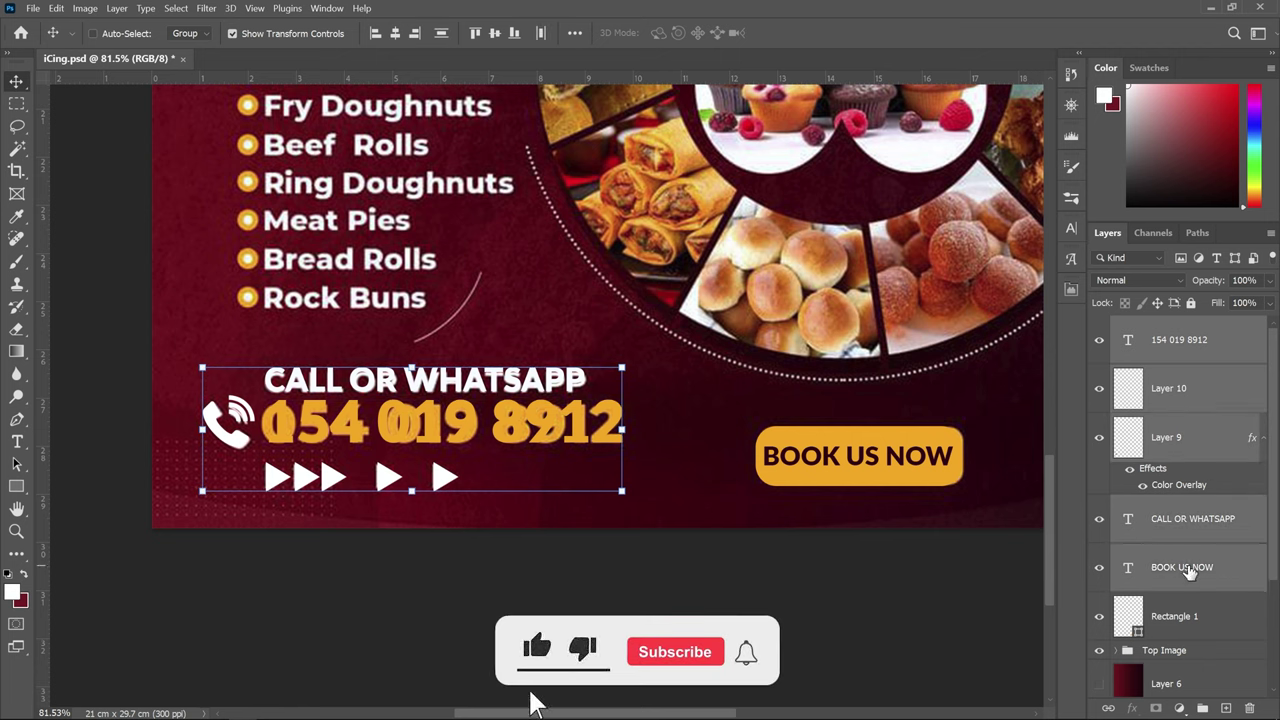
ctrl+click(1181, 620)
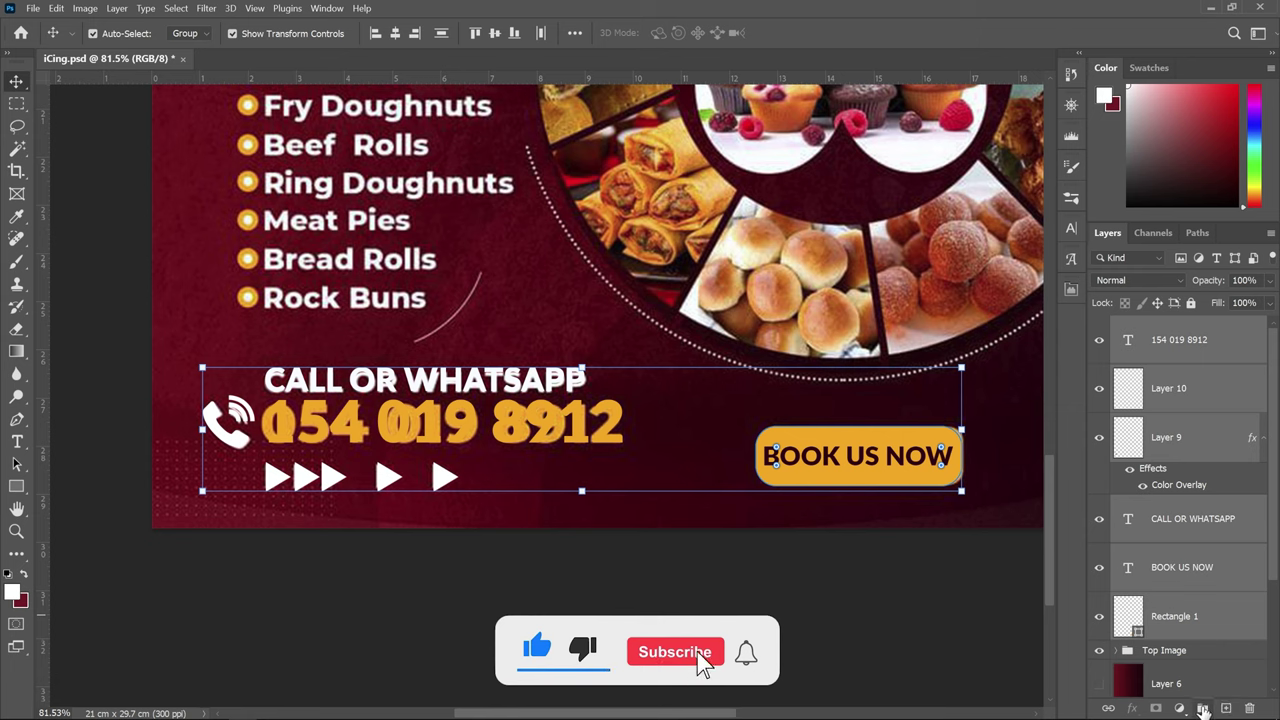
click(1202, 708)
- Rename the group 'Text' and hide it to compare with the reference flyer
double_click(1158, 325)
text(t)
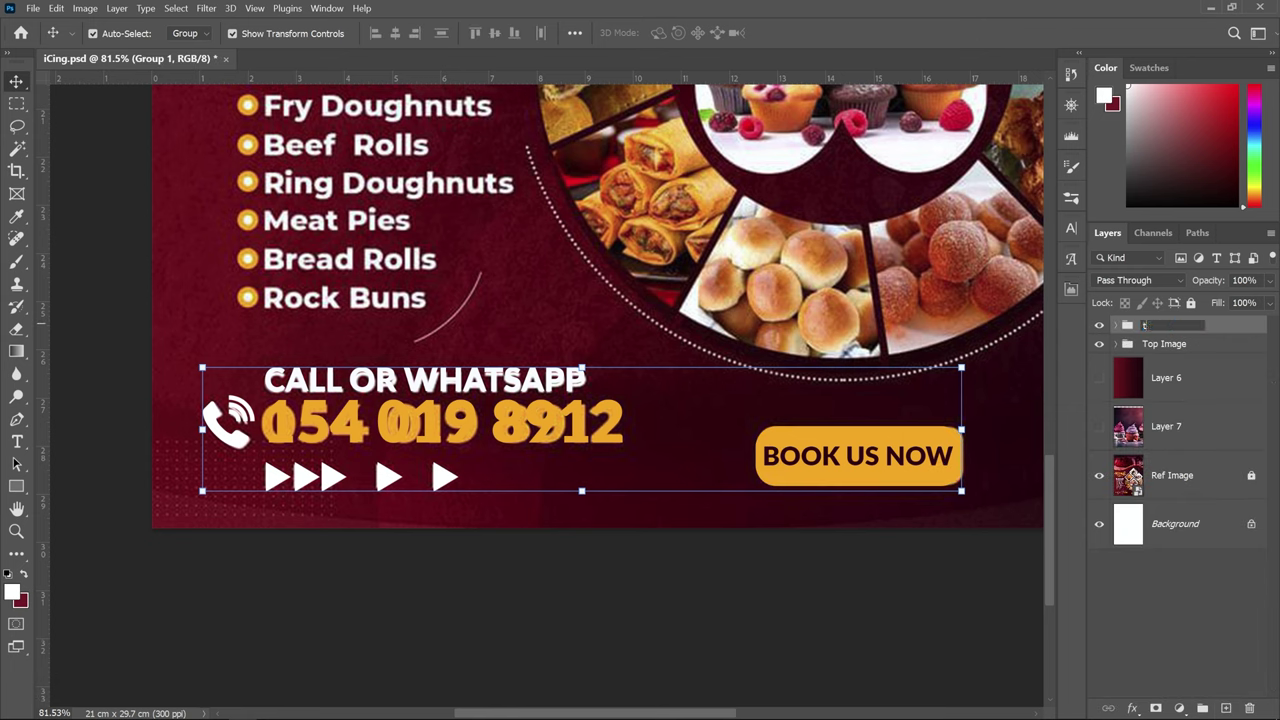
text(ext)
key(Return)
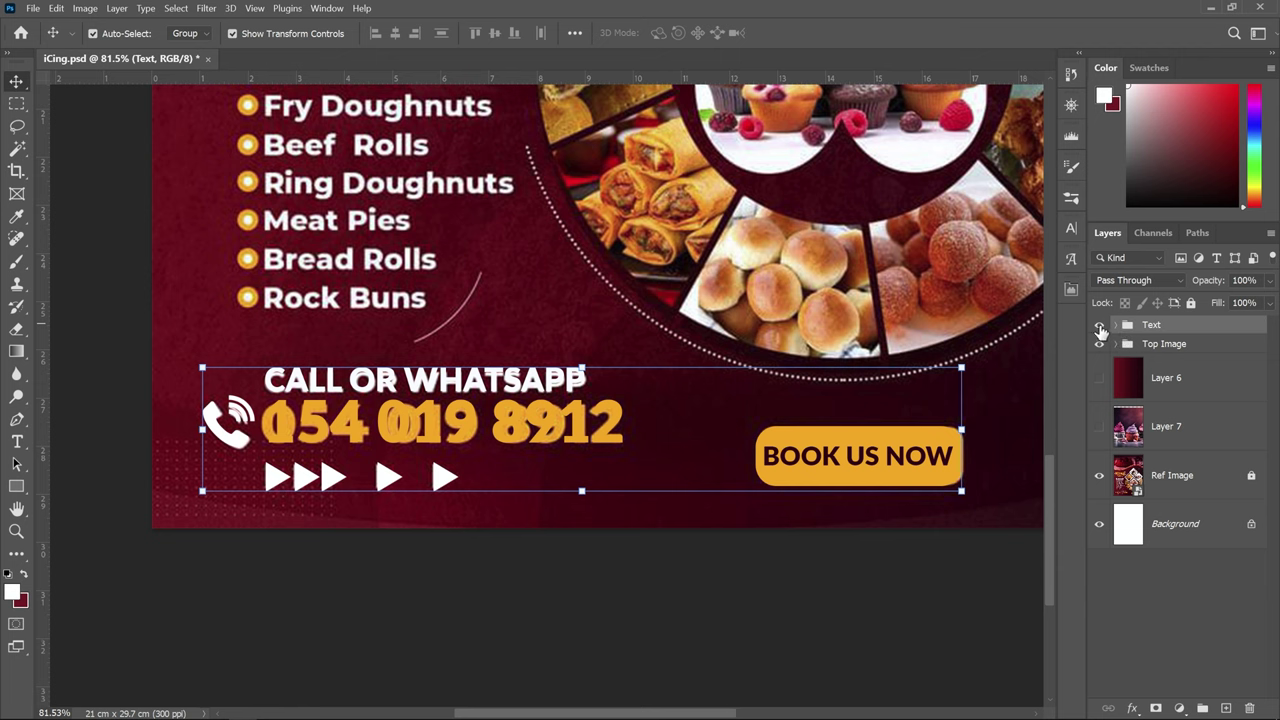
click(1099, 326)
alt+scroll(620, 529, down, 2)
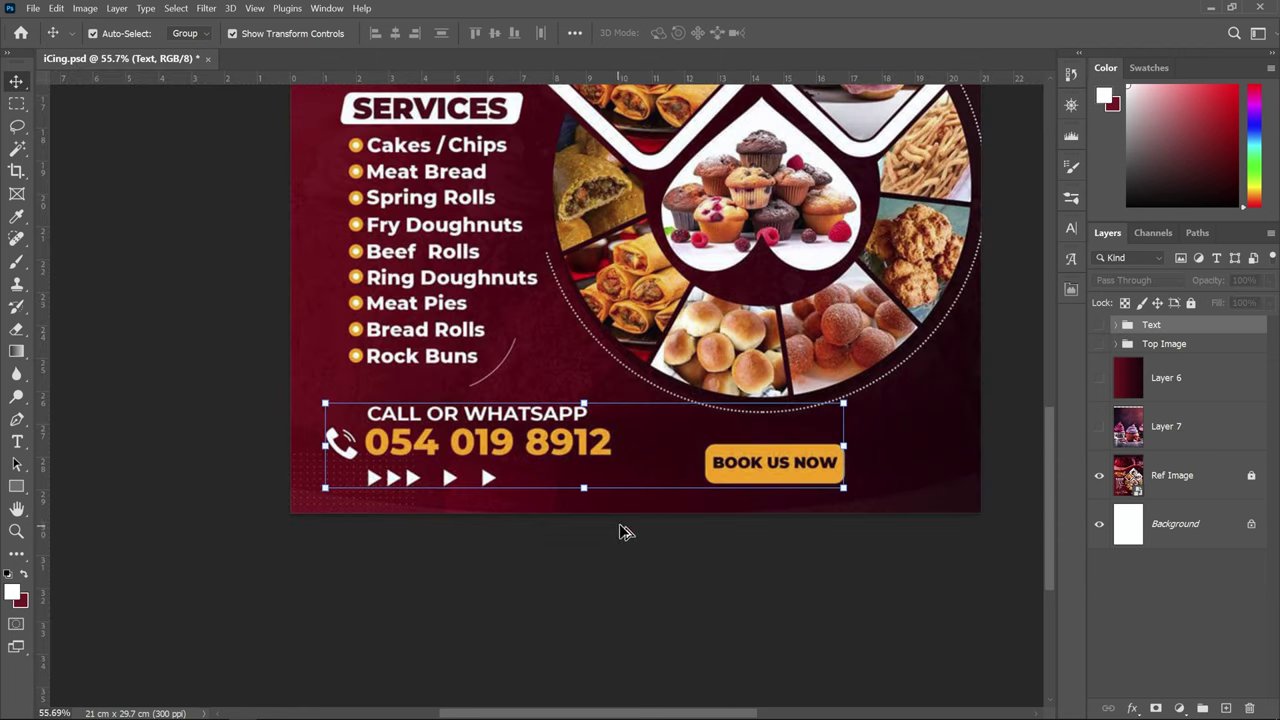
alt+scroll(629, 534, down, 2)
alt+scroll(643, 551, down, 2)
click(960, 416)
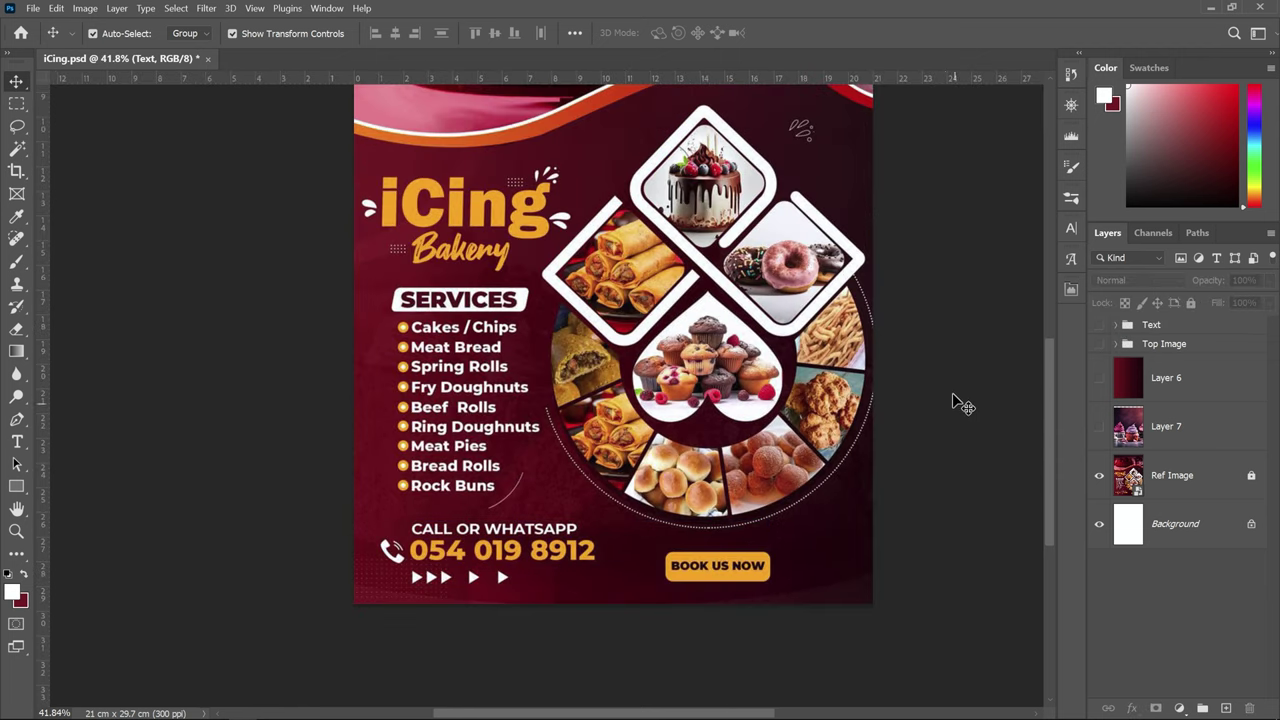
scroll(900, 400, up, 2)
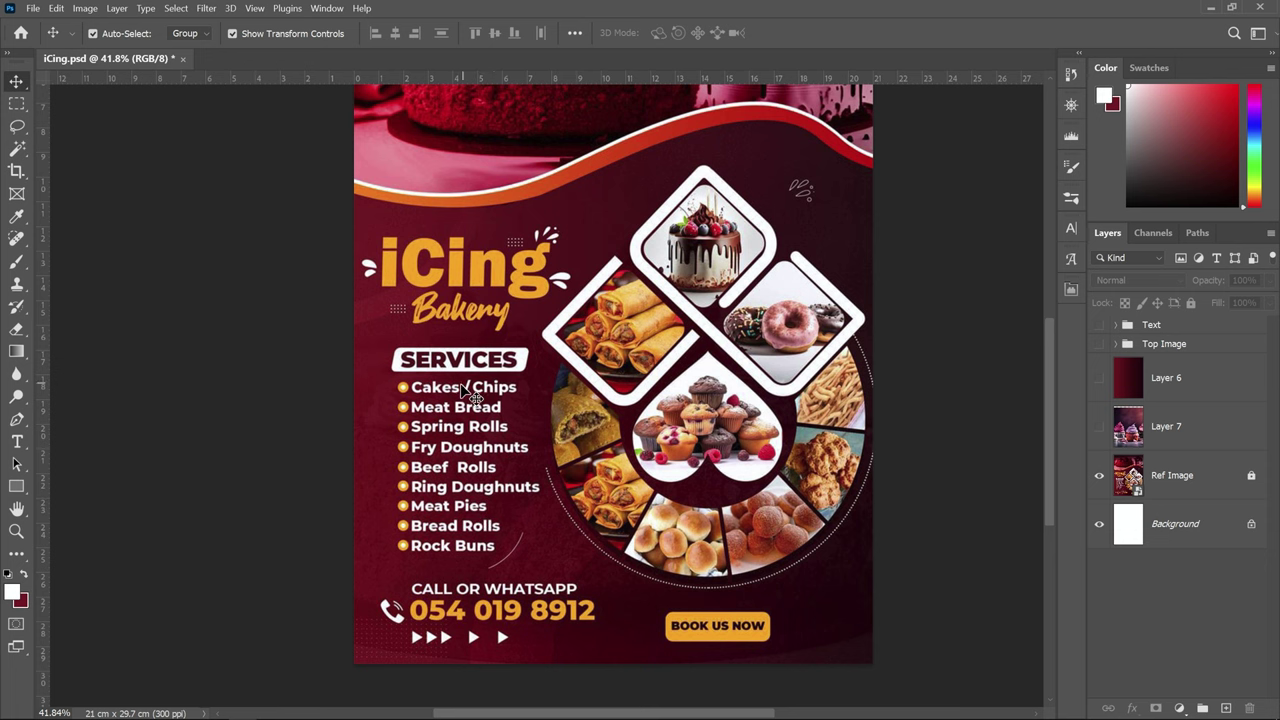
scroll(466, 336, up, 2)
scroll(462, 335, up, 2)
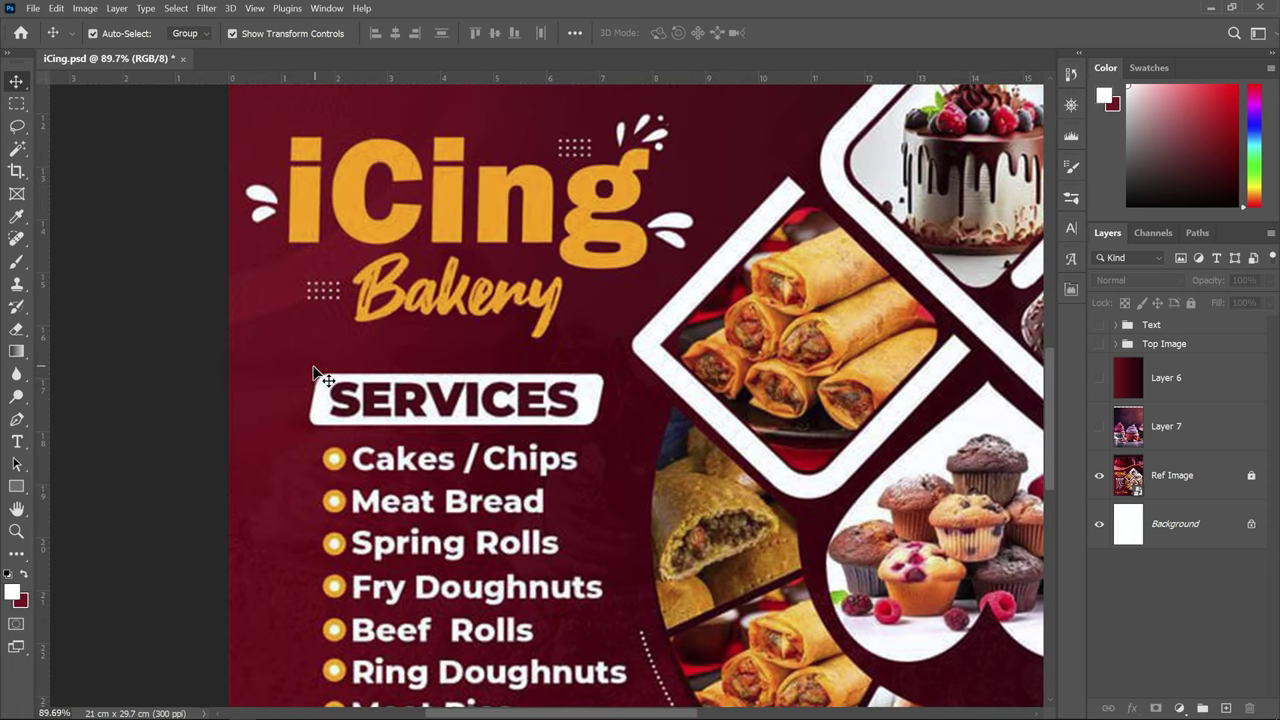
- Draw a white rectangle and move it up above the SERVICES label
click(16, 487)
drag(302, 372, 607, 427)
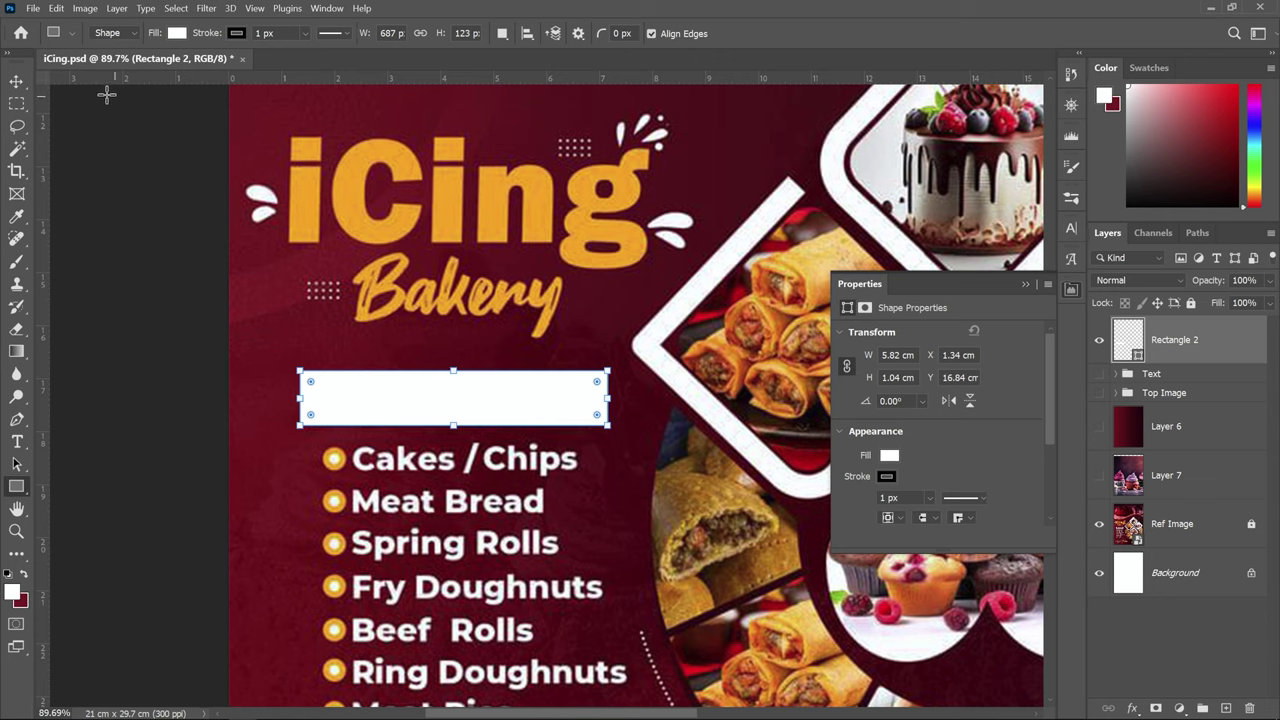
click(16, 81)
mouse_move(311, 388)
mouse_down()
mouse_move(311, 297)
mouse_move(327, 296)
mouse_move(311, 293)
mouse_up()
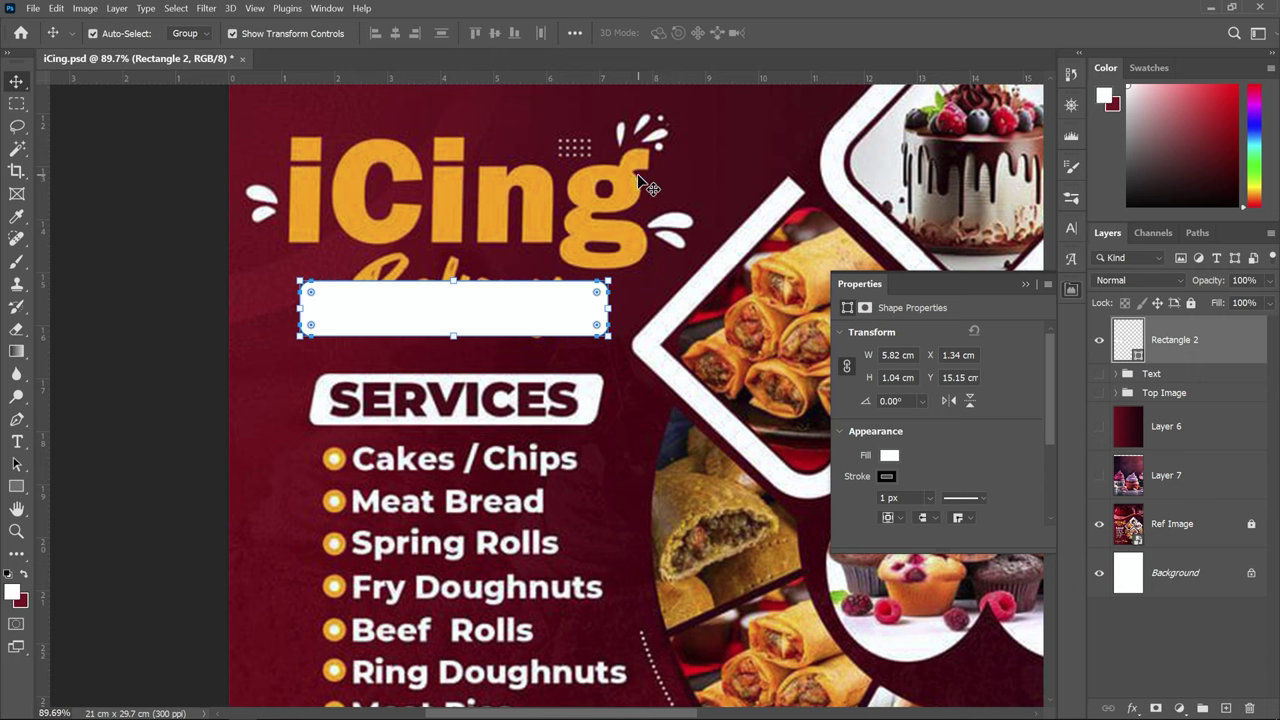
- Skew the rectangle into a right-slanted bar and place it above Cakes / Chips
key(ctrl+t)
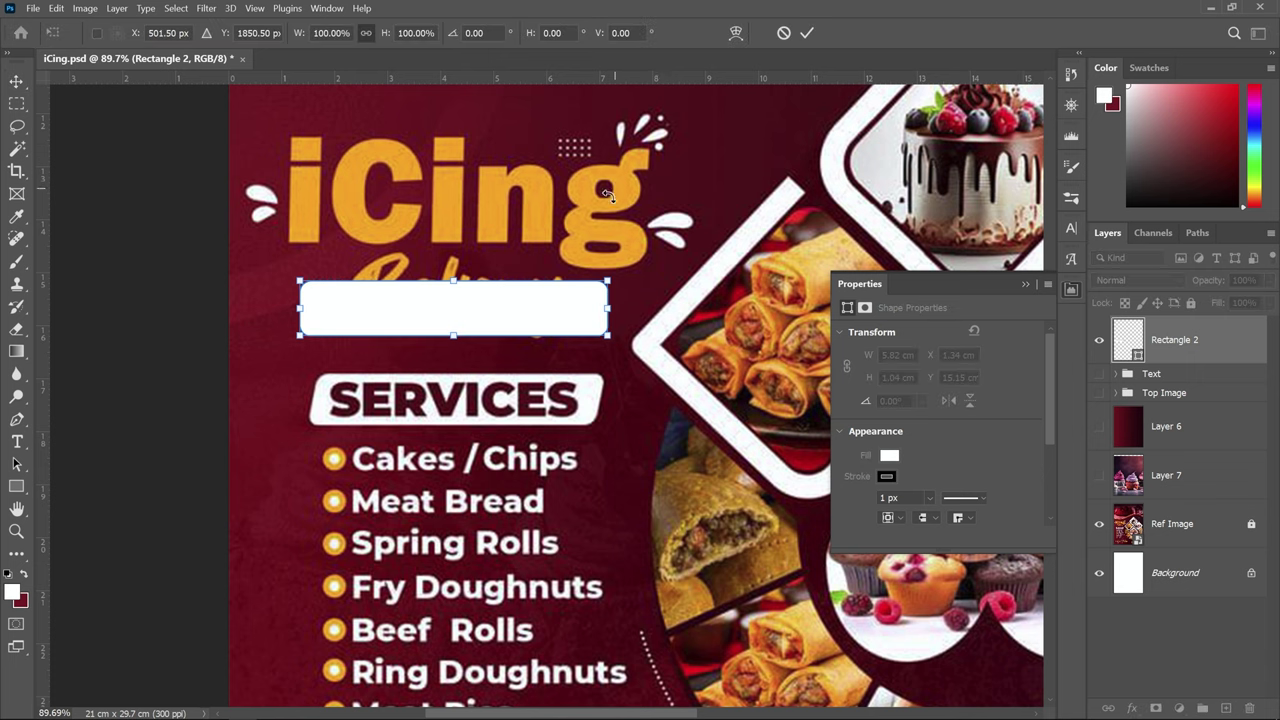
right_click(503, 308)
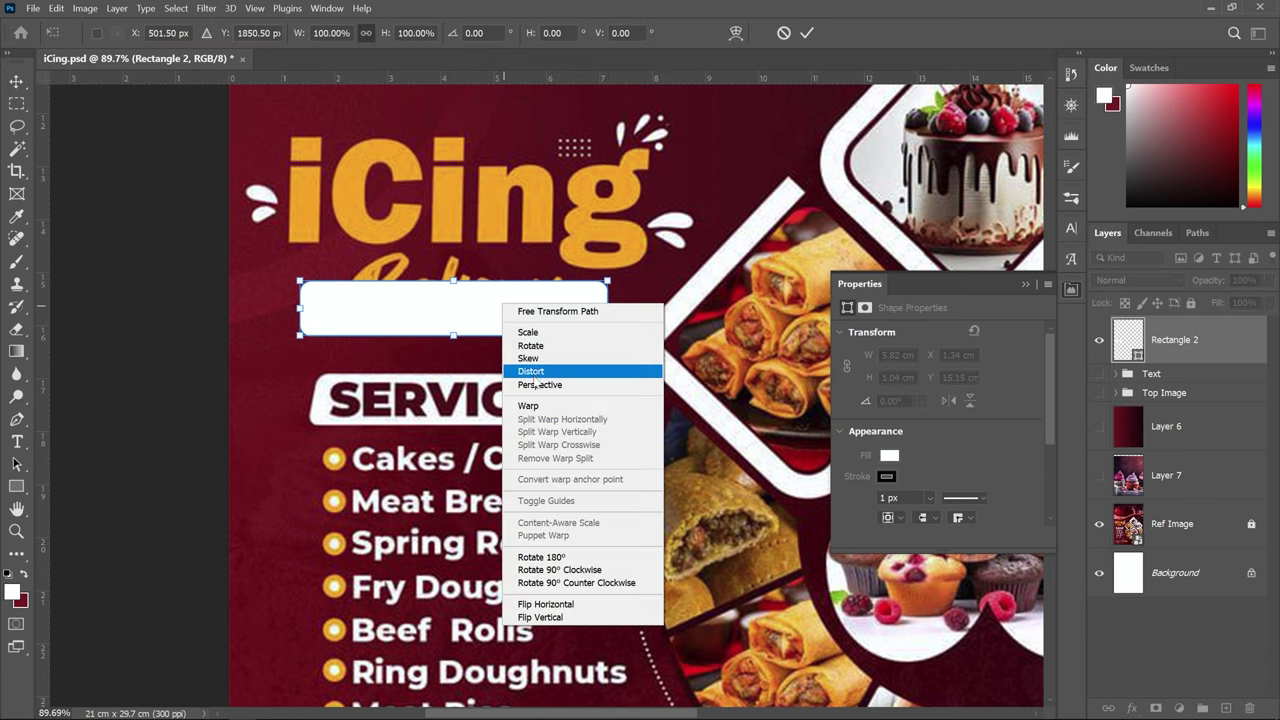
click(532, 359)
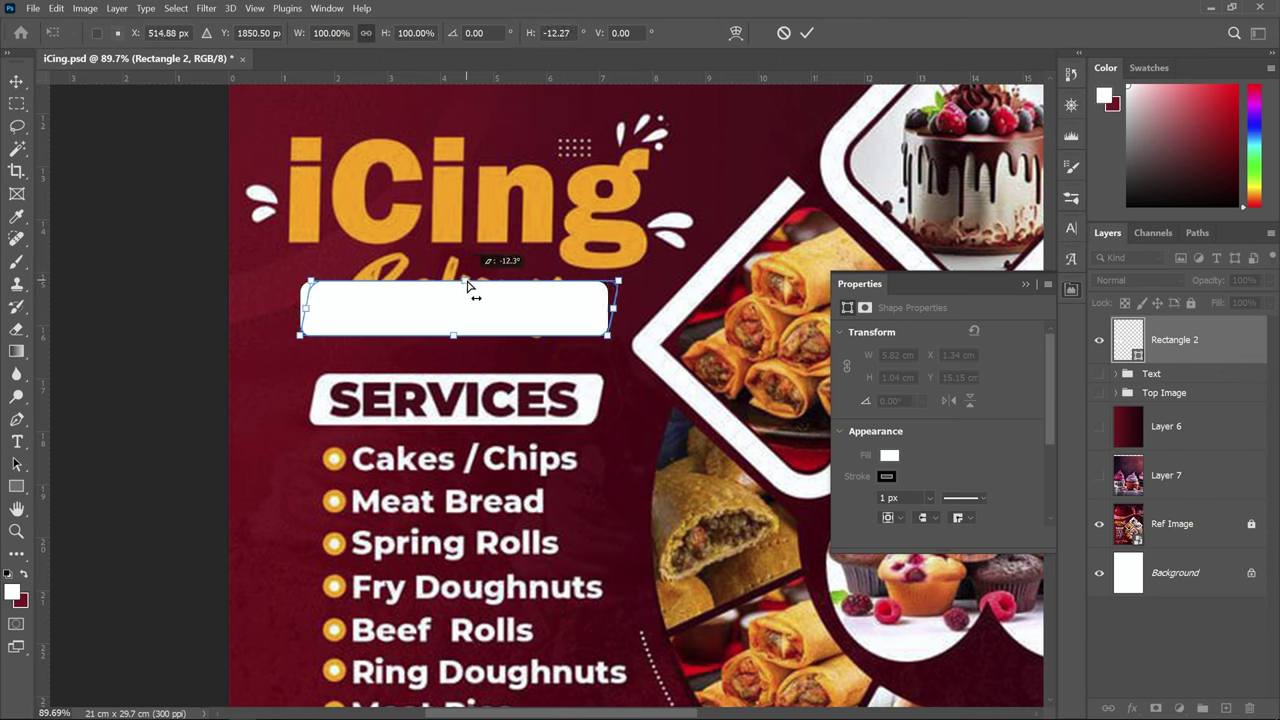
drag(457, 285, 476, 286)
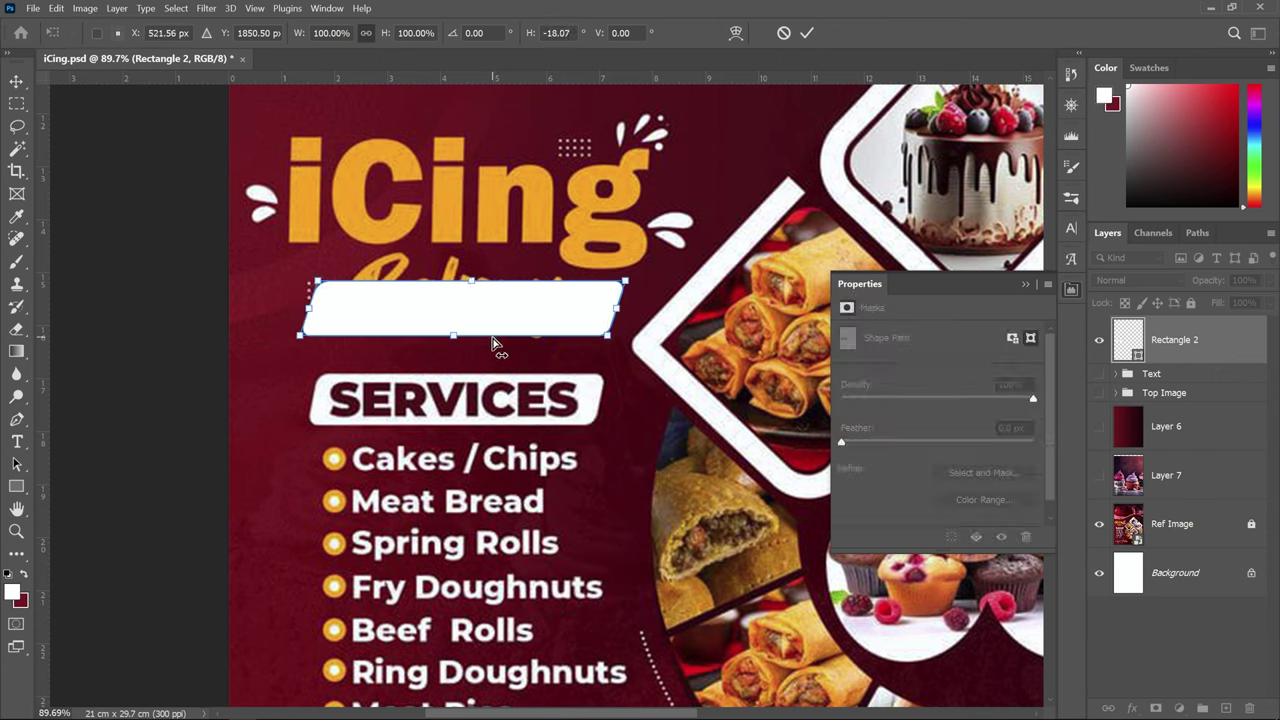
click(807, 33)
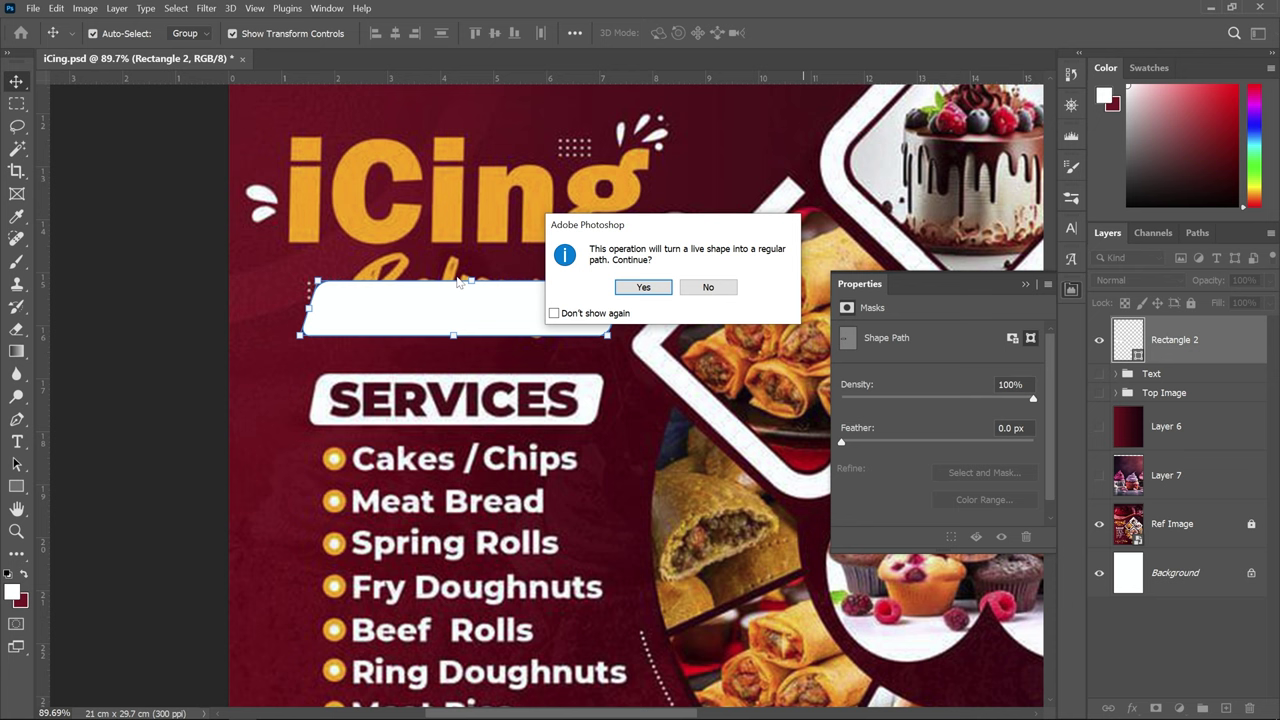
click(640, 287)
drag(522, 325, 514, 418)
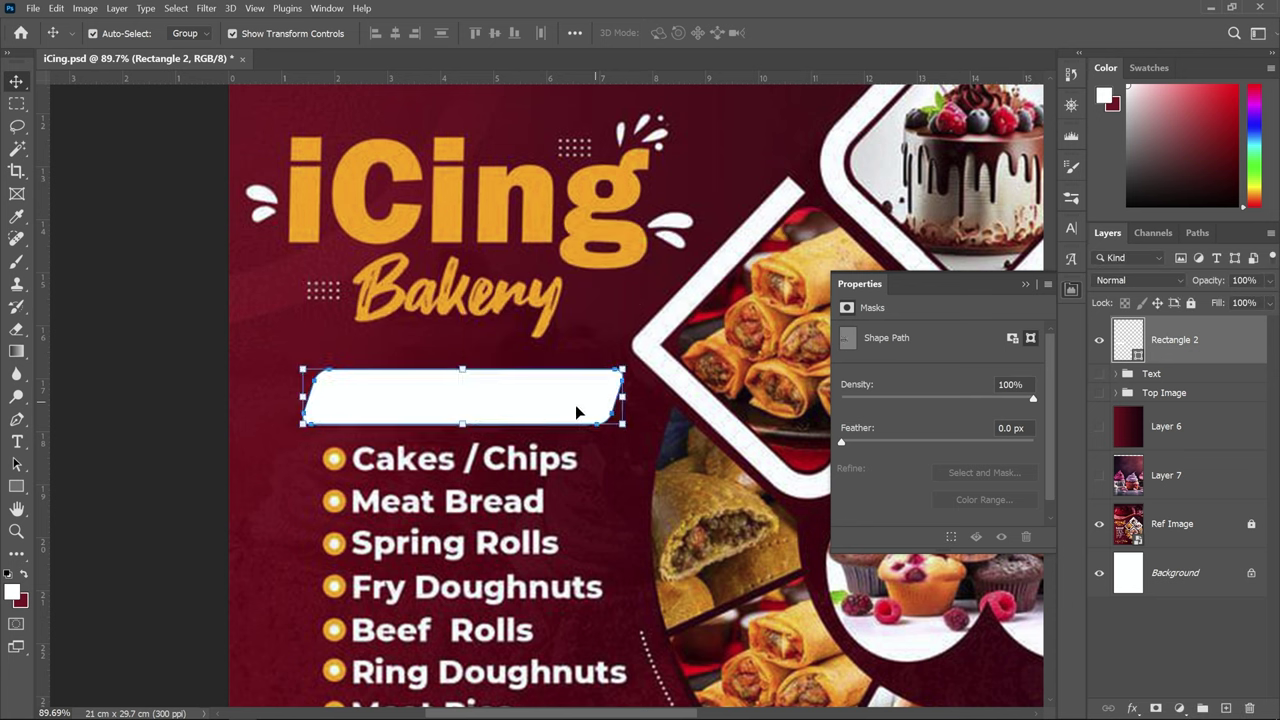
- Draw a grey circle shape over the lower food list beside the food photos
scroll(549, 418, up, 2)
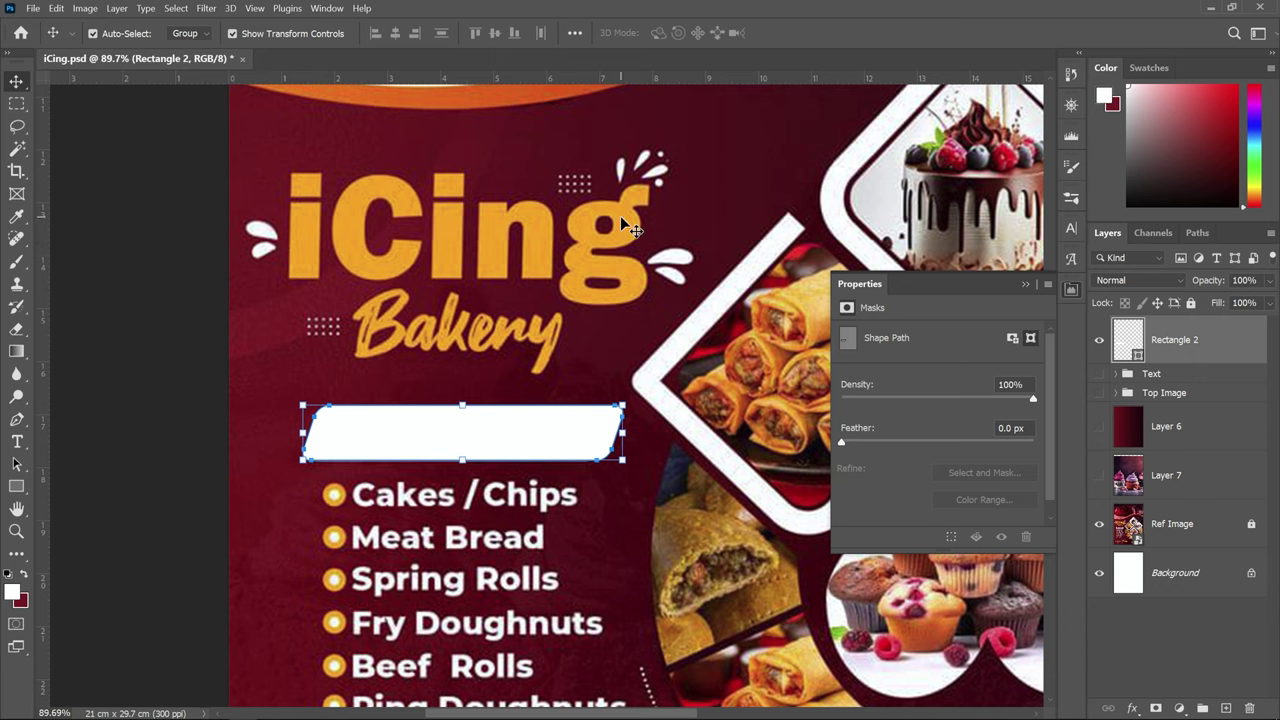
scroll(382, 298, down, 2)
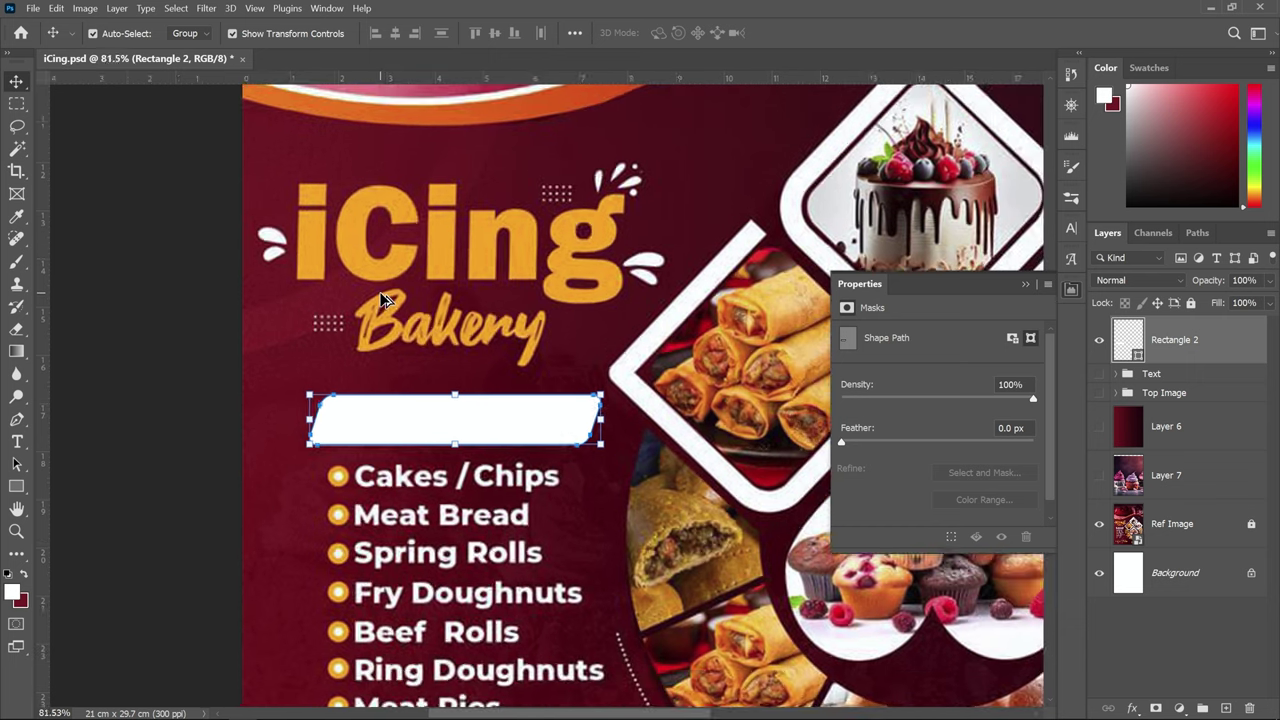
scroll(382, 298, down, 1)
scroll(450, 350, down, 1)
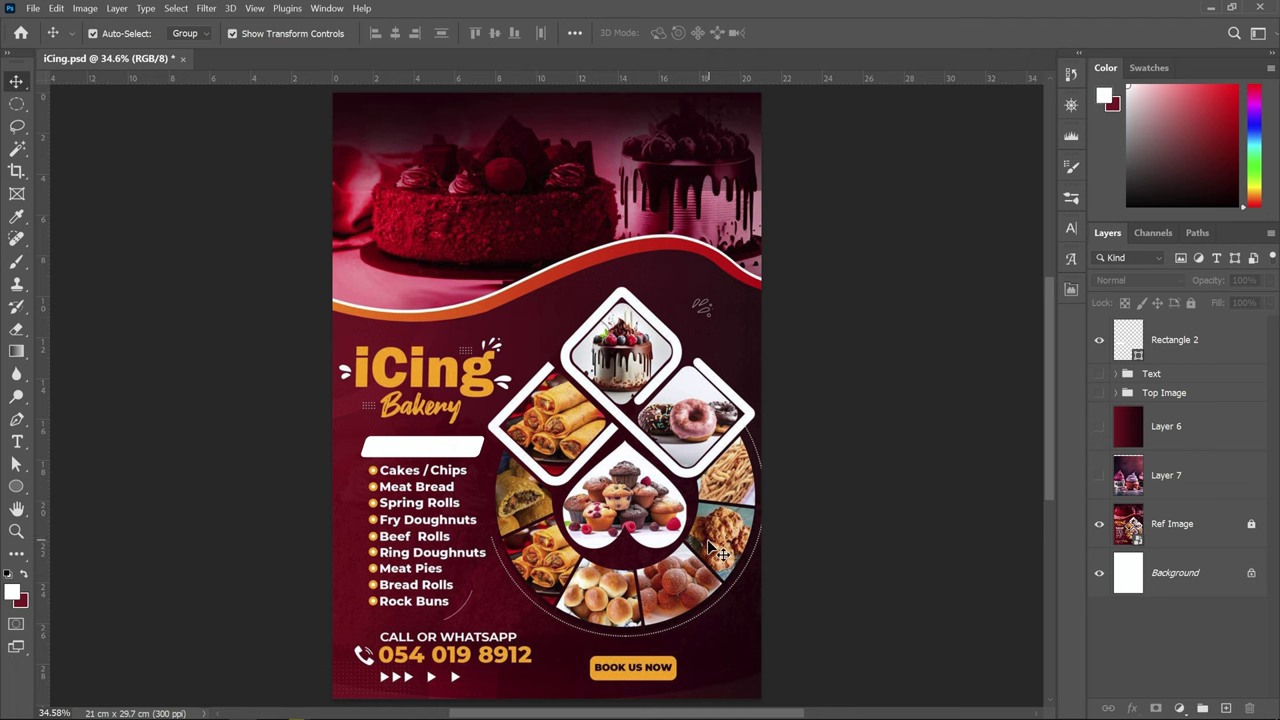
scroll(530, 600, up, 1)
scroll(525, 595, up, 1)
scroll(500, 560, up, 1)
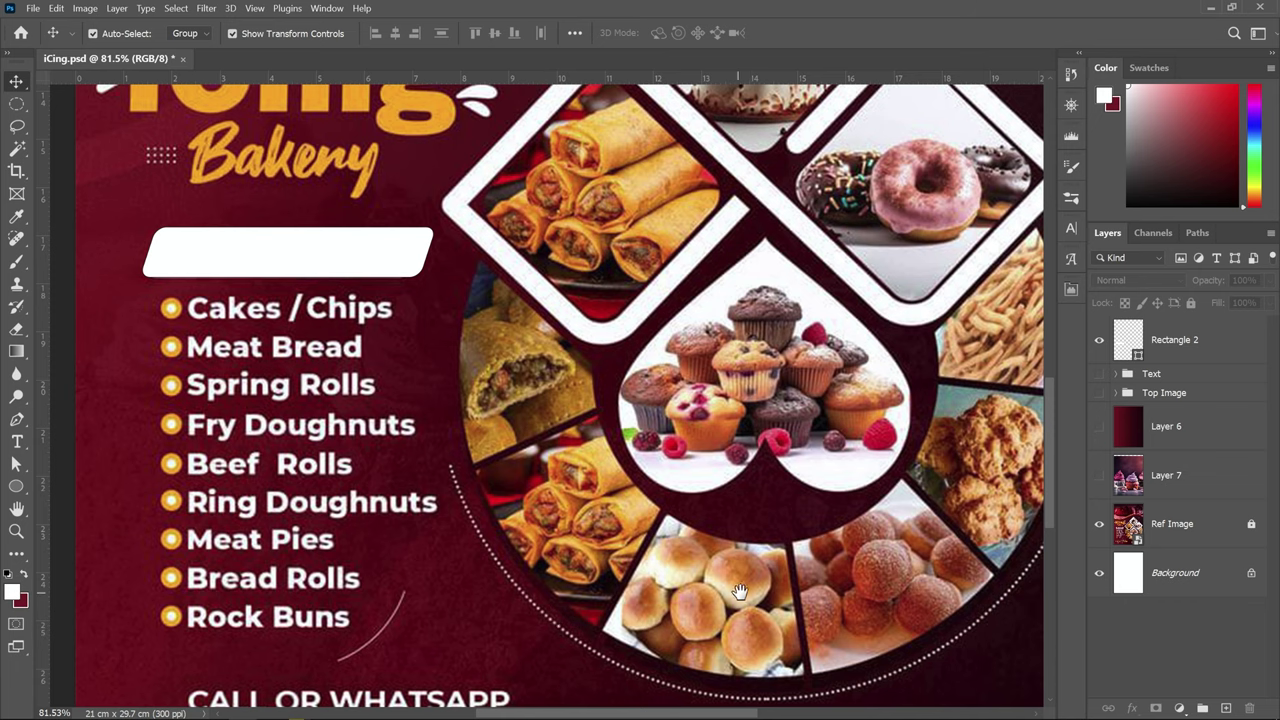
drag(748, 586, 640, 526)
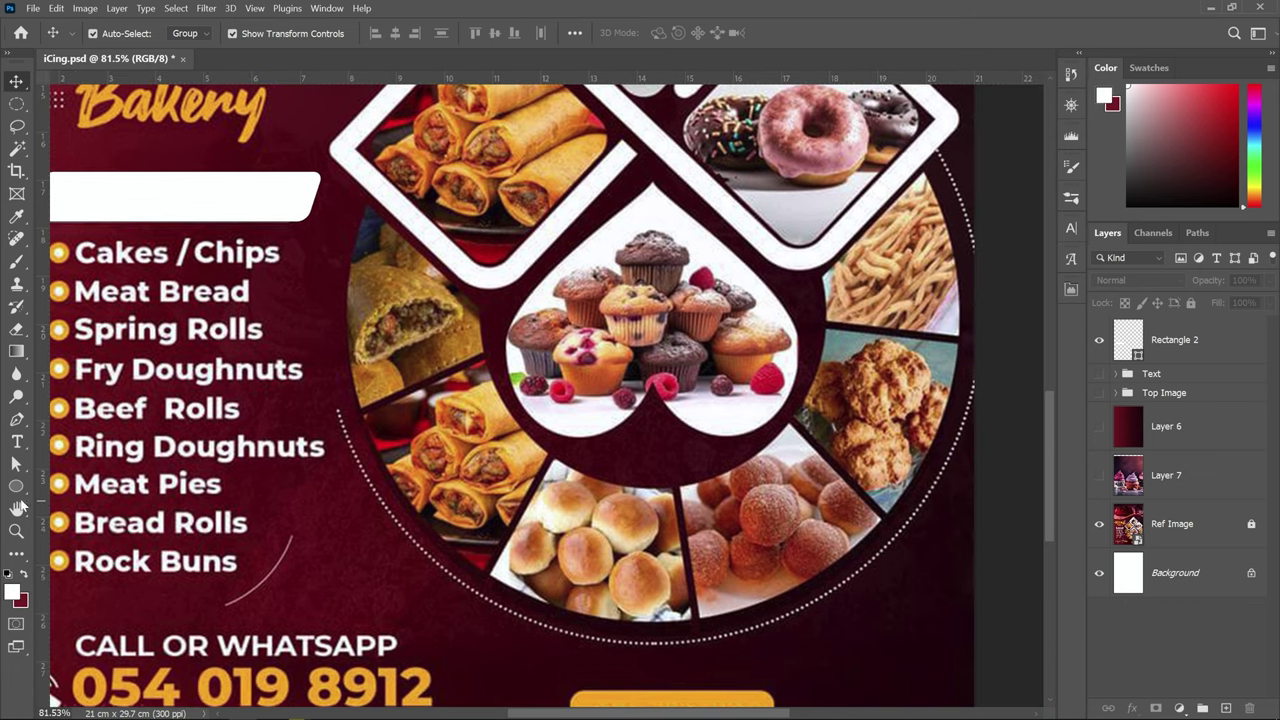
click(17, 488)
drag(195, 393, 413, 609)
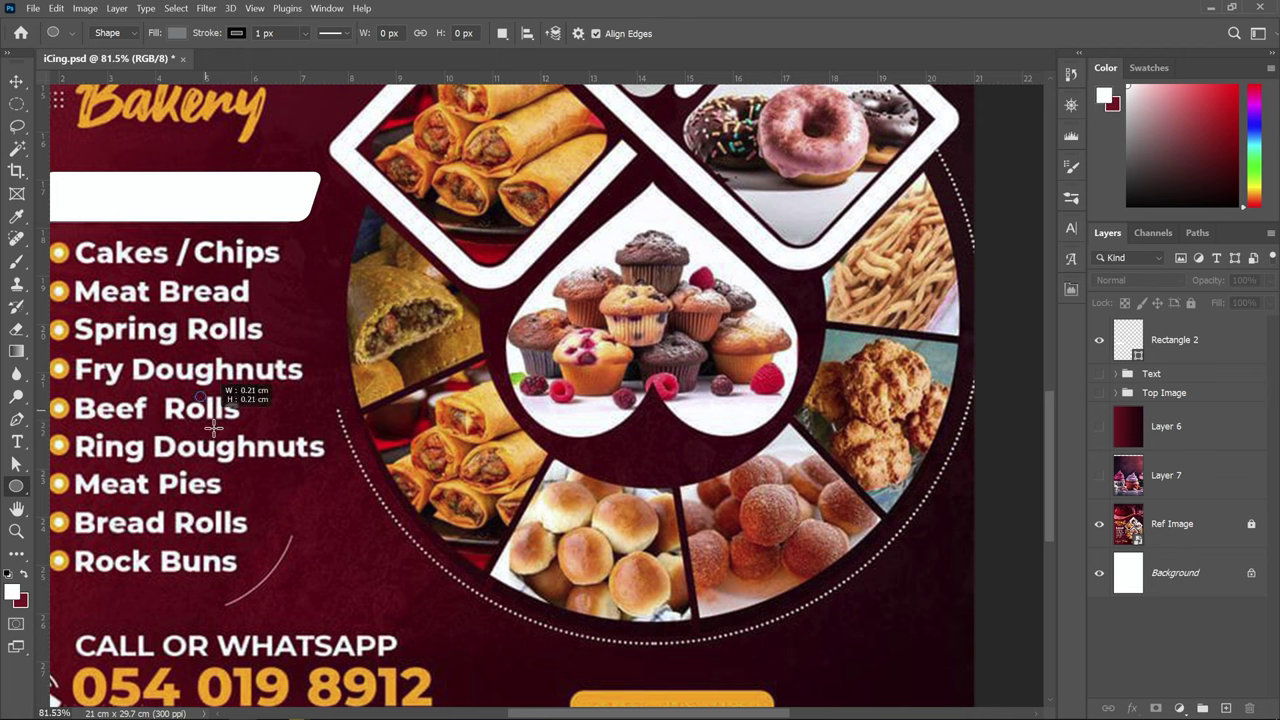
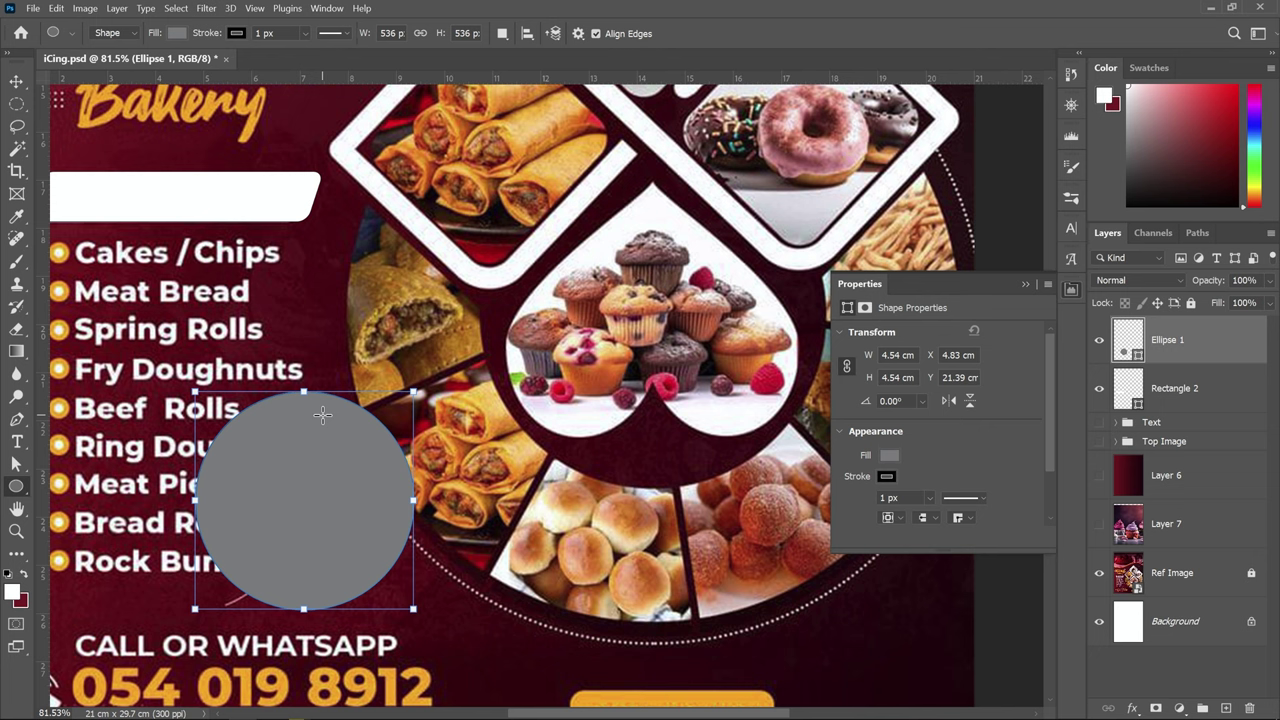
- Delete the grey circle and start a Pen path curving along the ring's bottom arc
key(ctrl+z)
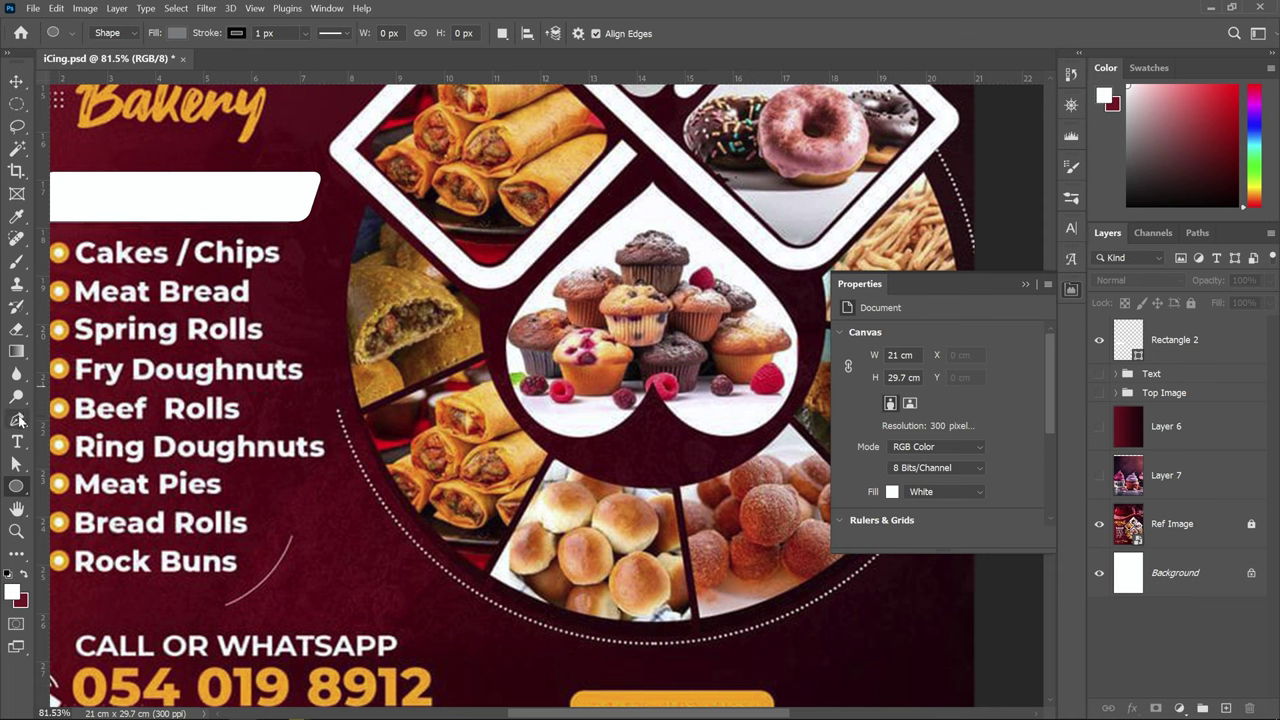
click(16, 419)
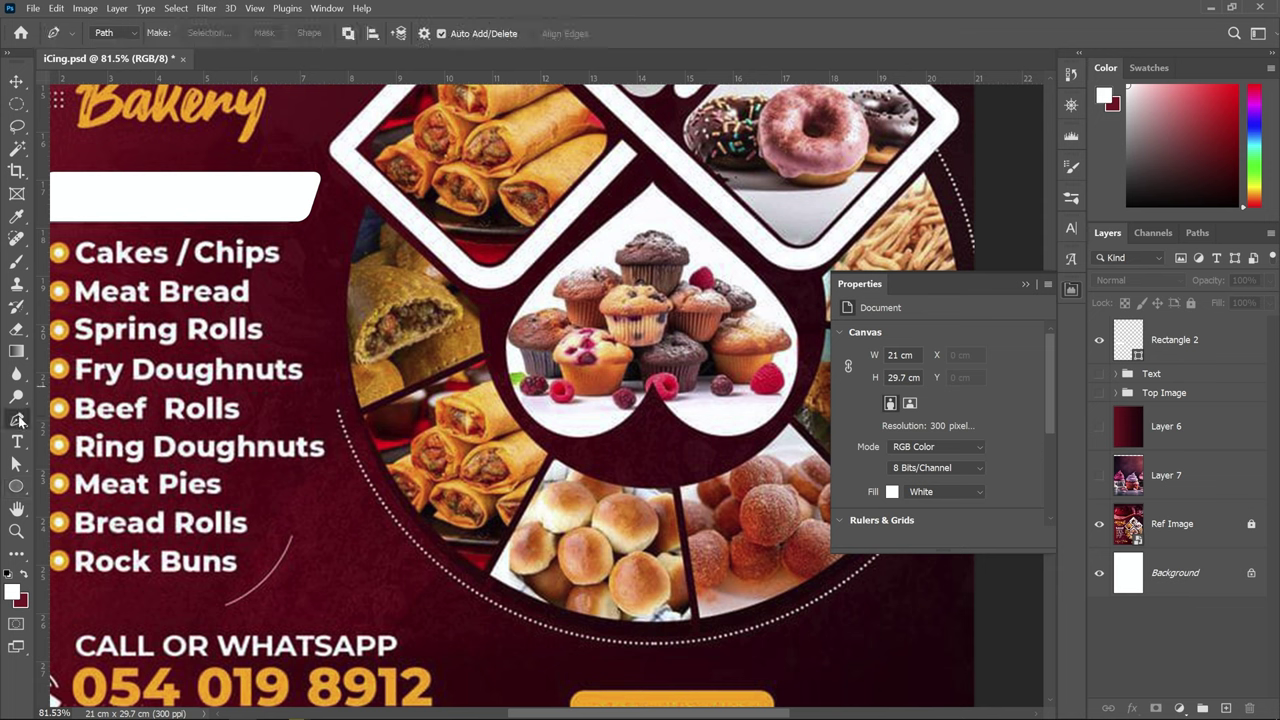
click(337, 408)
drag(620, 643, 840, 655)
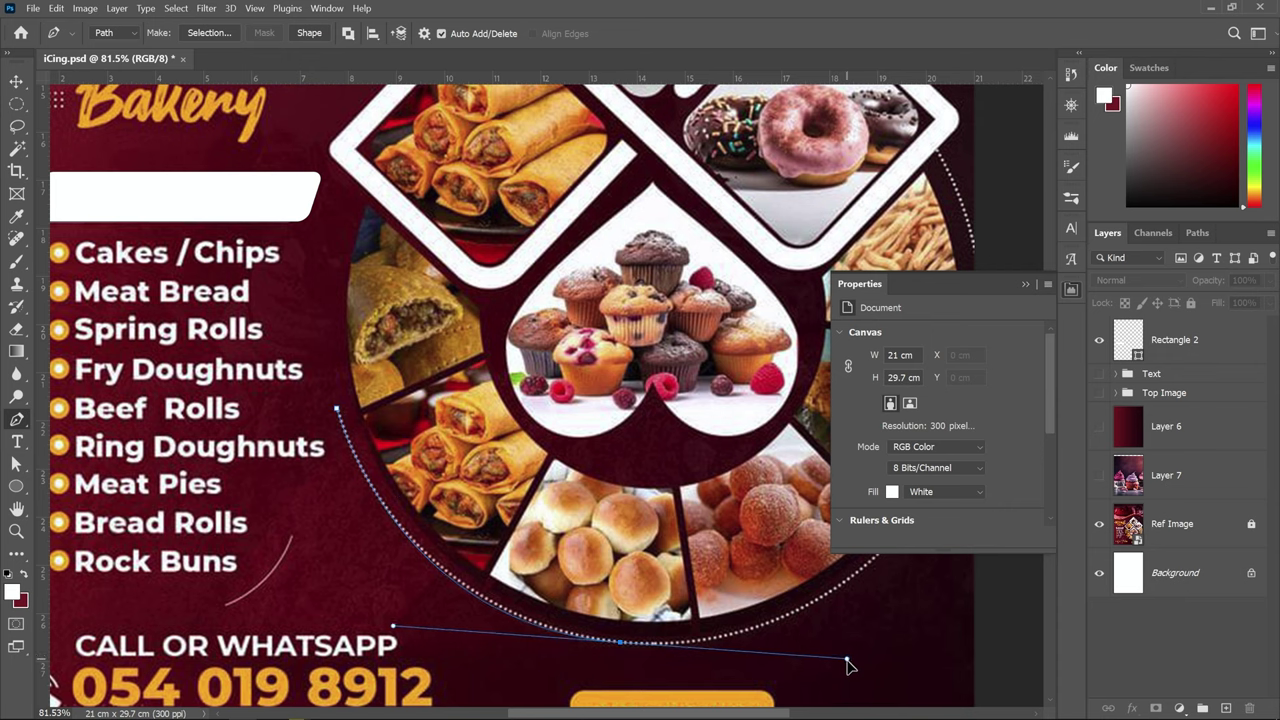
drag(840, 655, 848, 668)
- Extend the path up to the donut tile and add an empty layer above Rectangle 2
drag(806, 628, 423, 604)
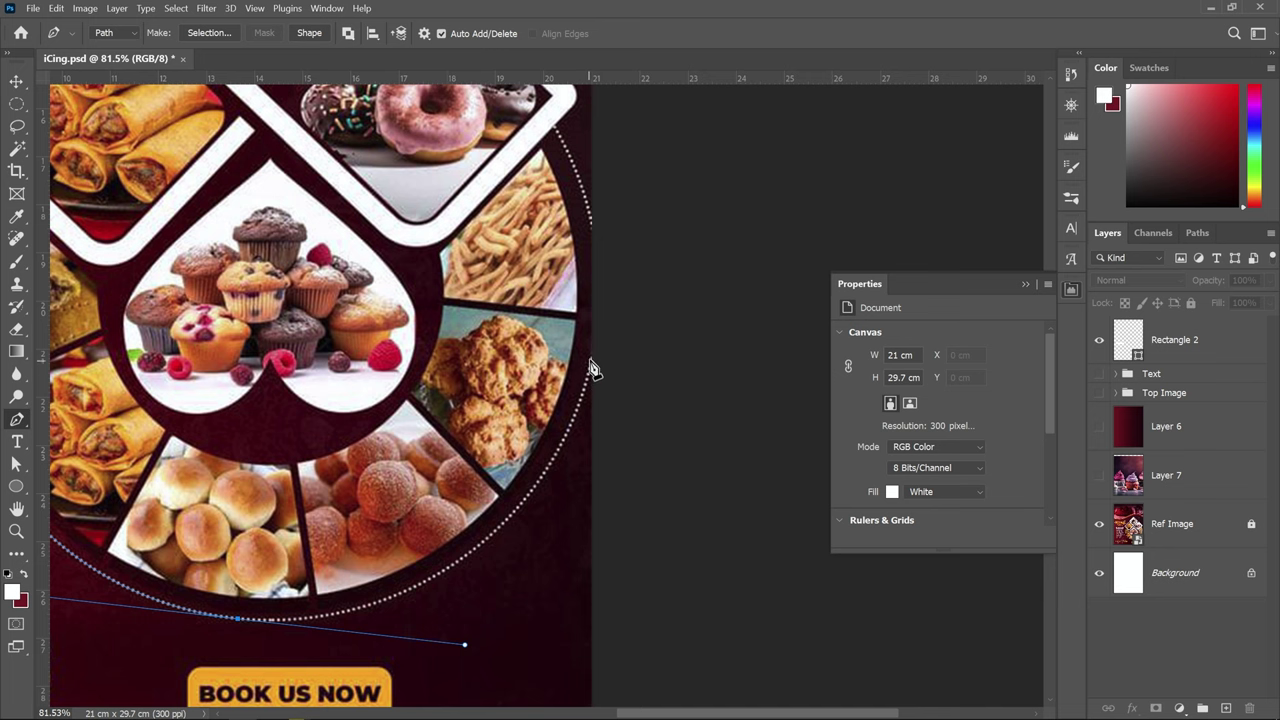
scroll(640, 360, up, 5)
scroll(640, 360, left, 3)
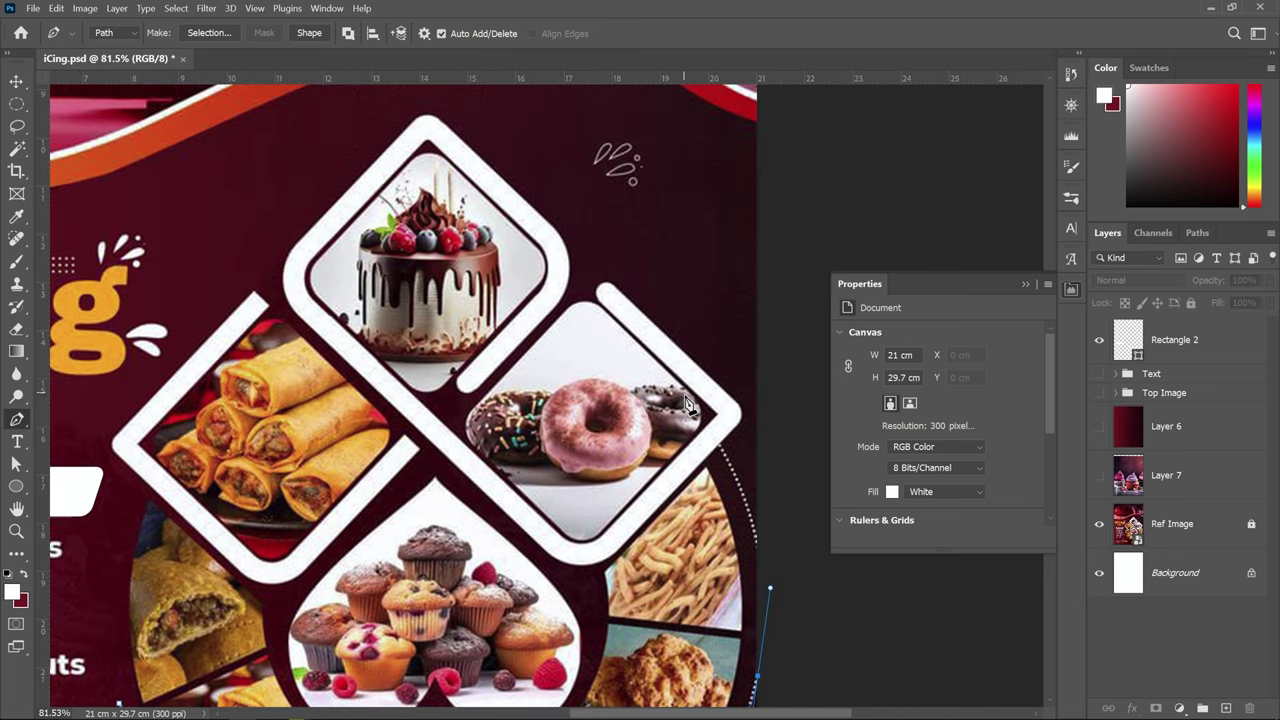
drag(675, 386, 590, 308)
scroll(686, 330, down, 3)
scroll(686, 330, down, 3)
scroll(505, 528, down, 1)
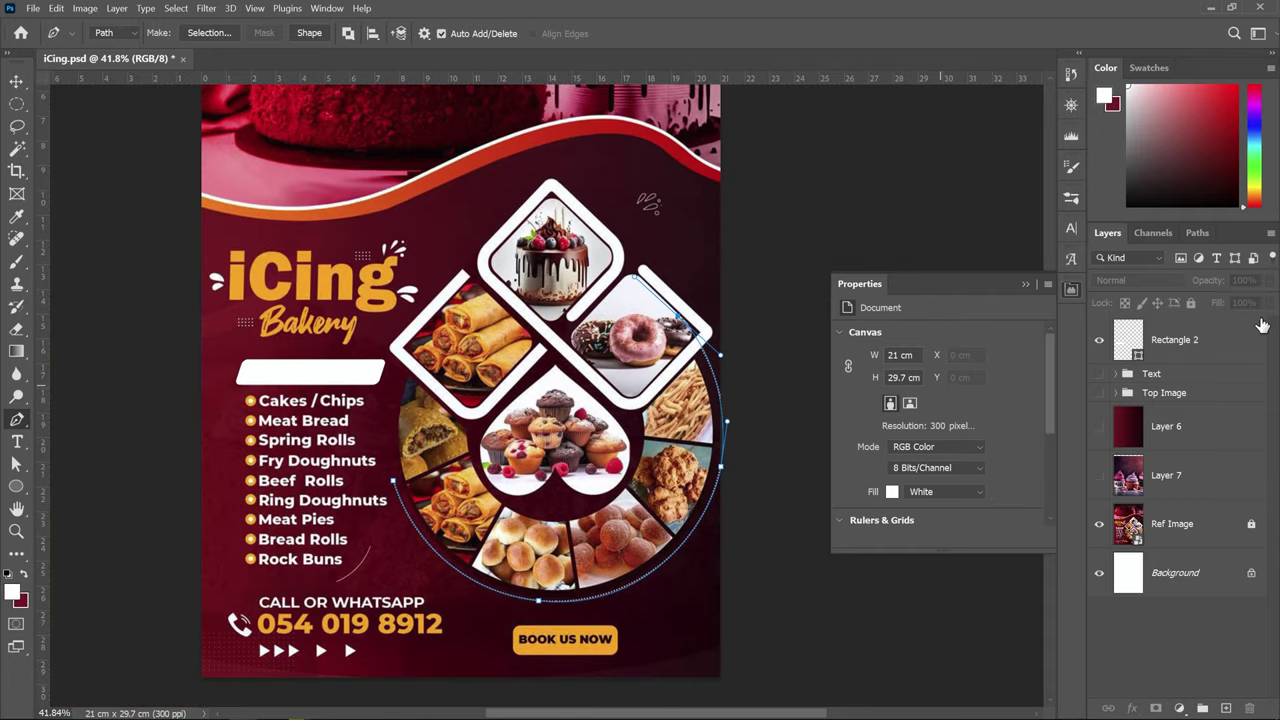
click(1228, 344)
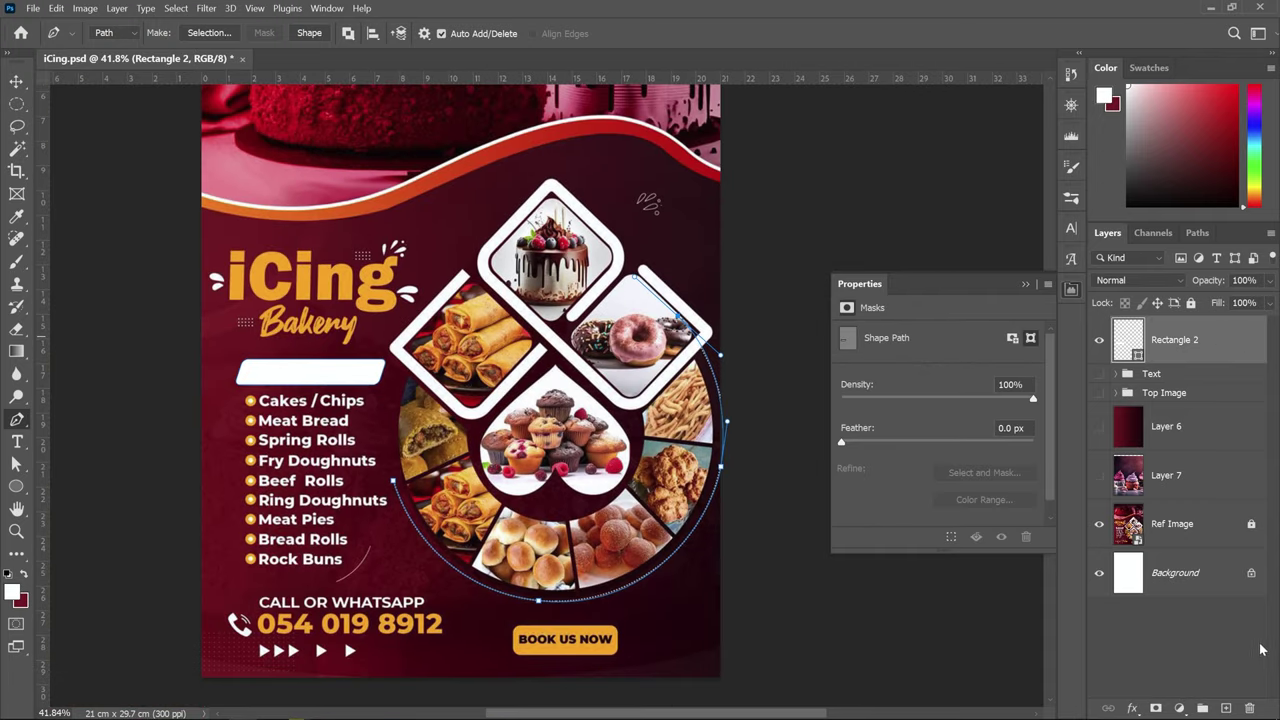
click(1225, 708)
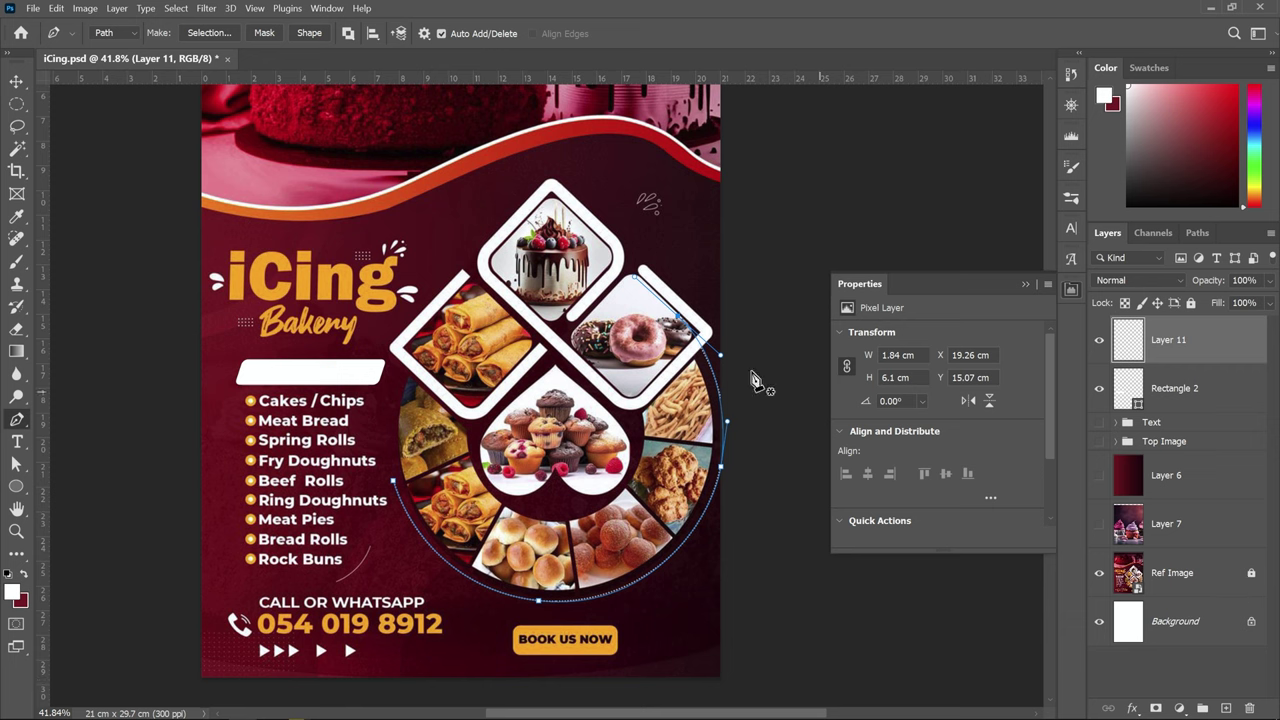
- Set the 8 px round brush's spacing to 130% in Brush Settings
click(17, 262)
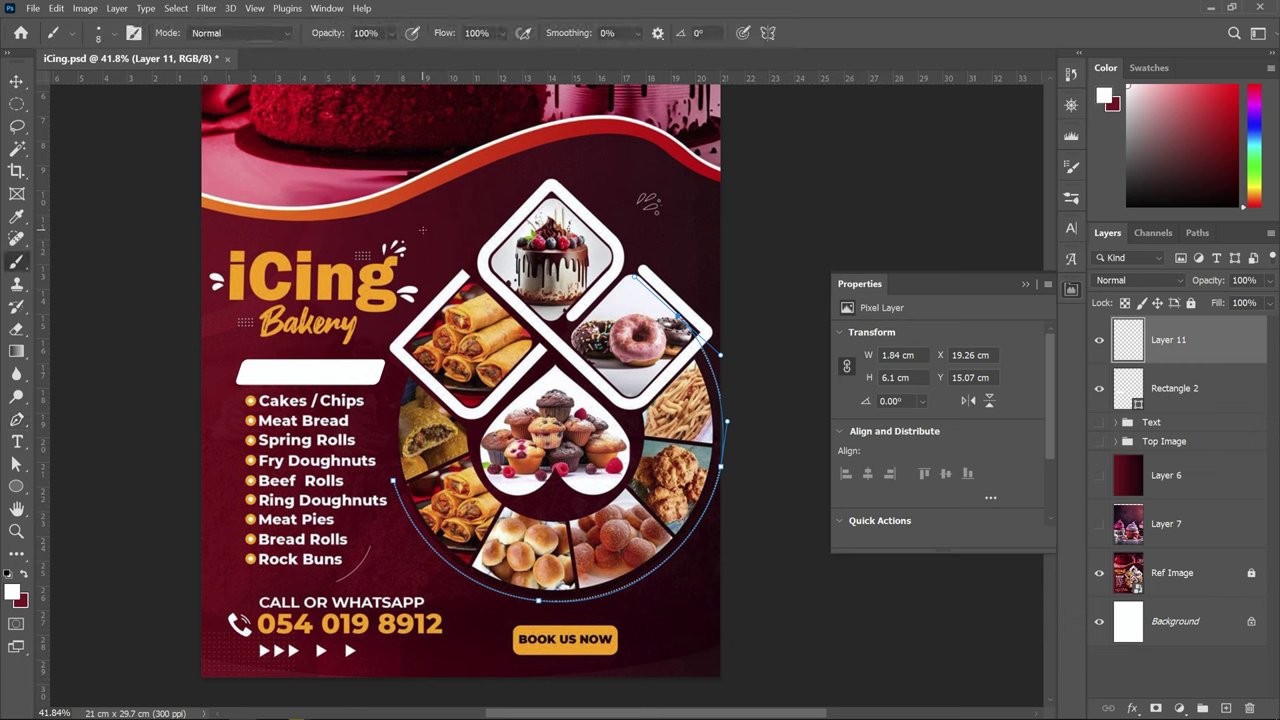
scroll(441, 223, up, 2)
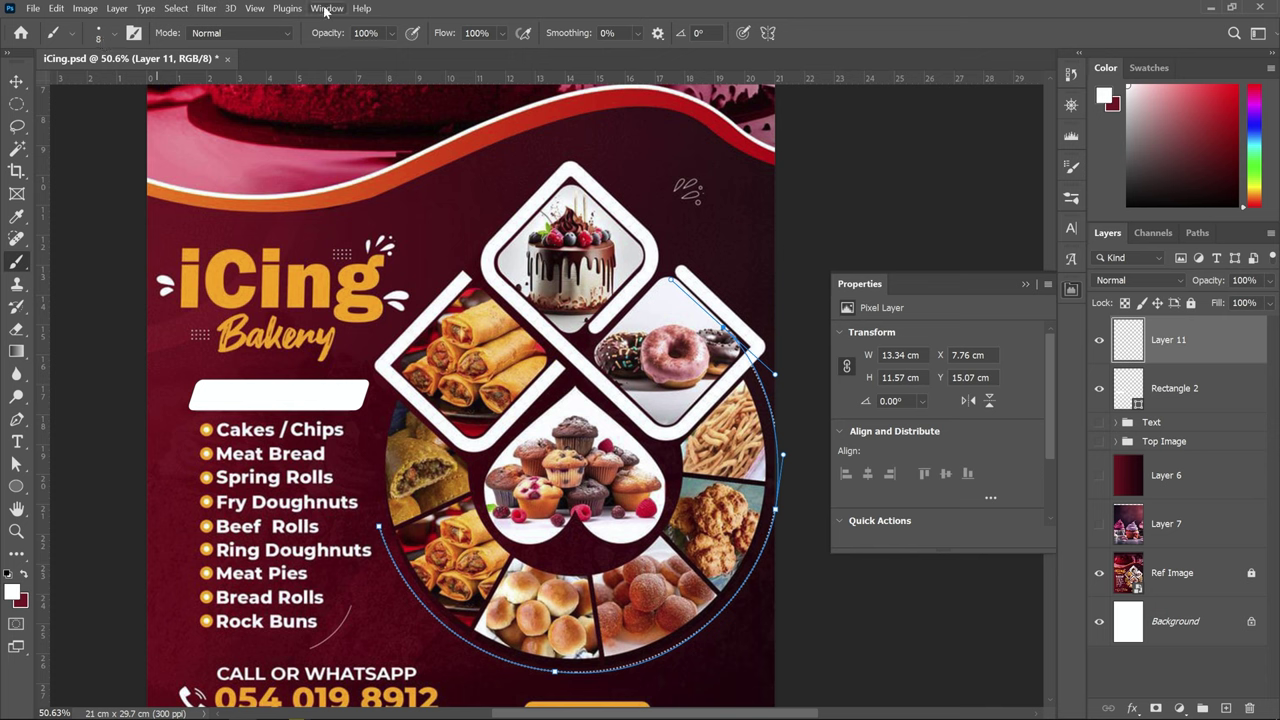
click(325, 10)
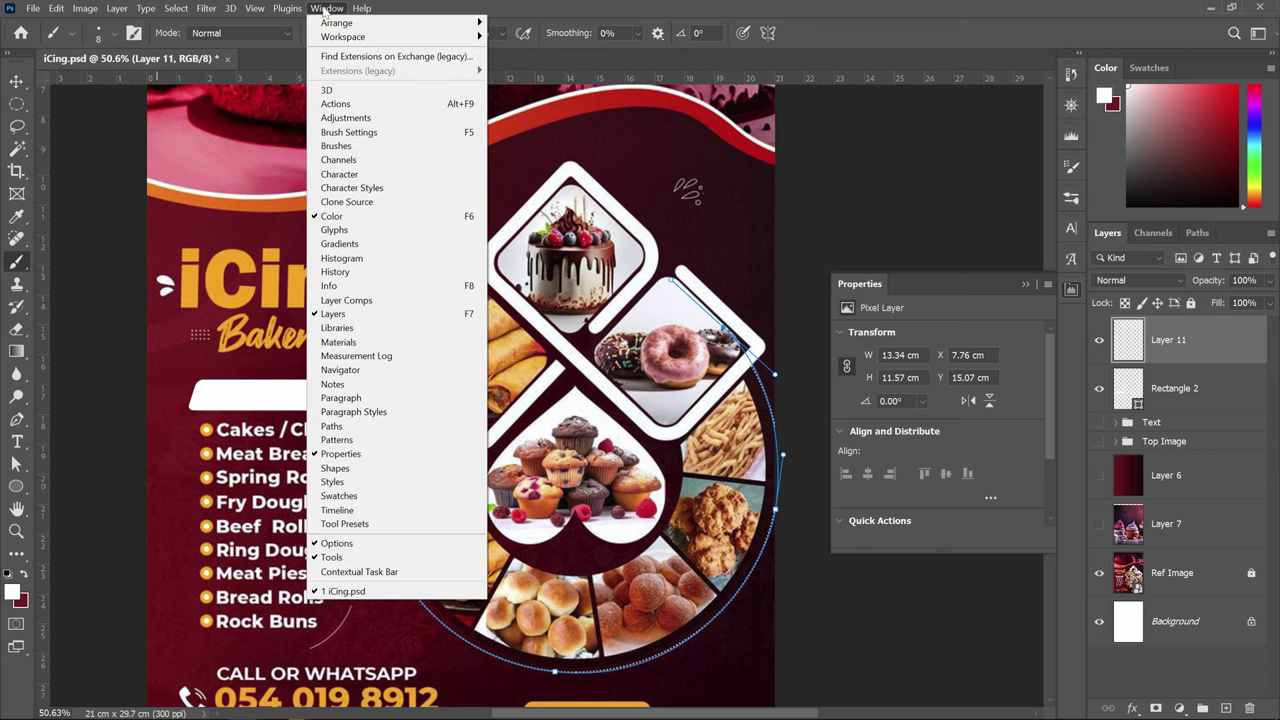
click(354, 138)
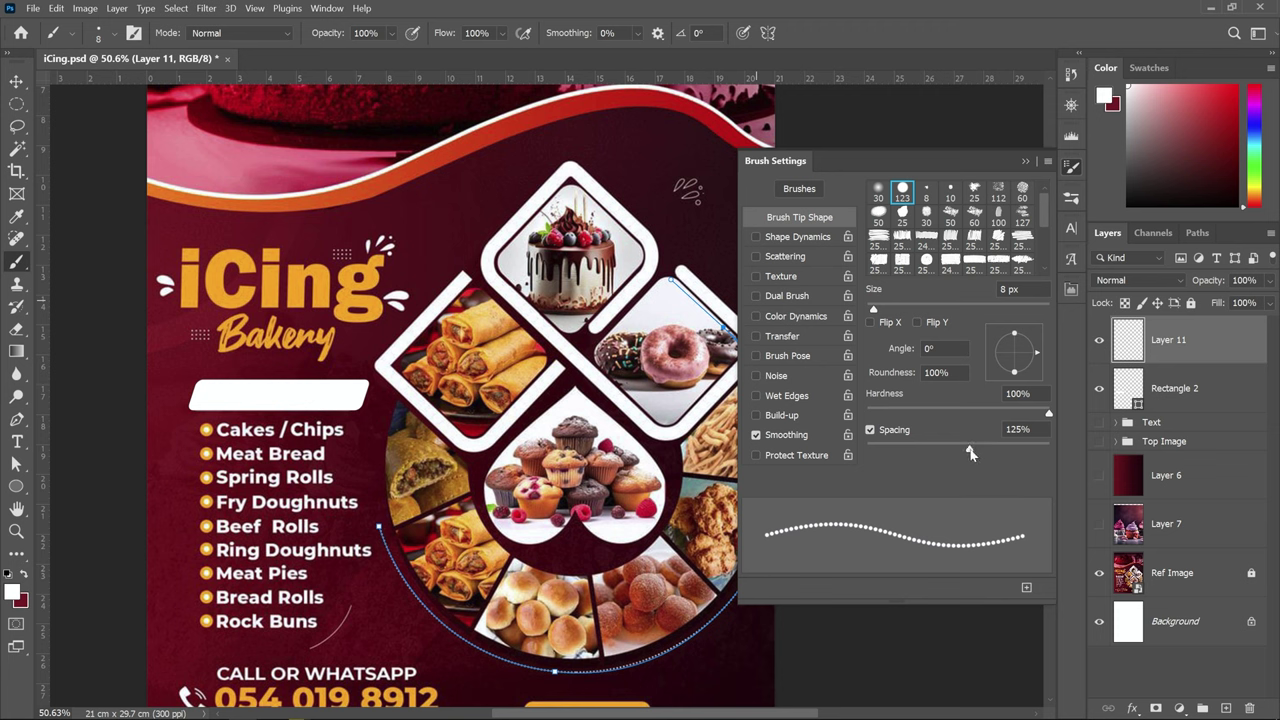
drag(969, 452, 847, 457)
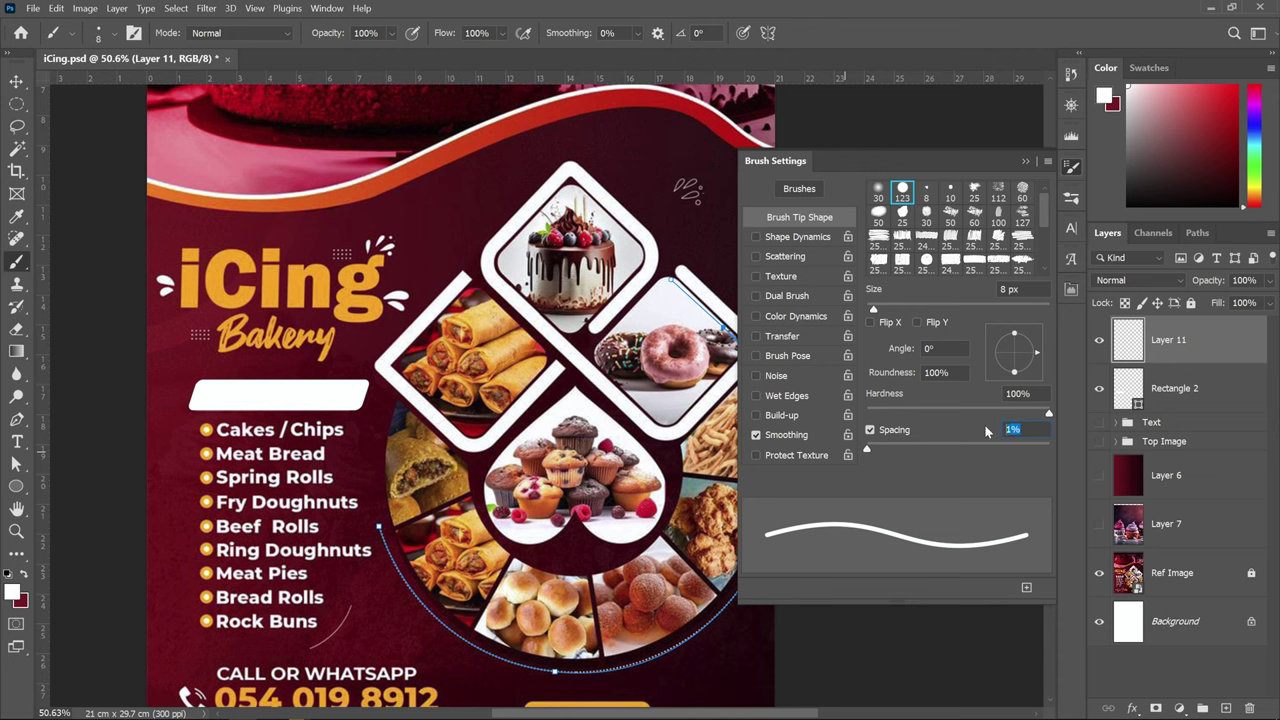
text(1)
text(0)
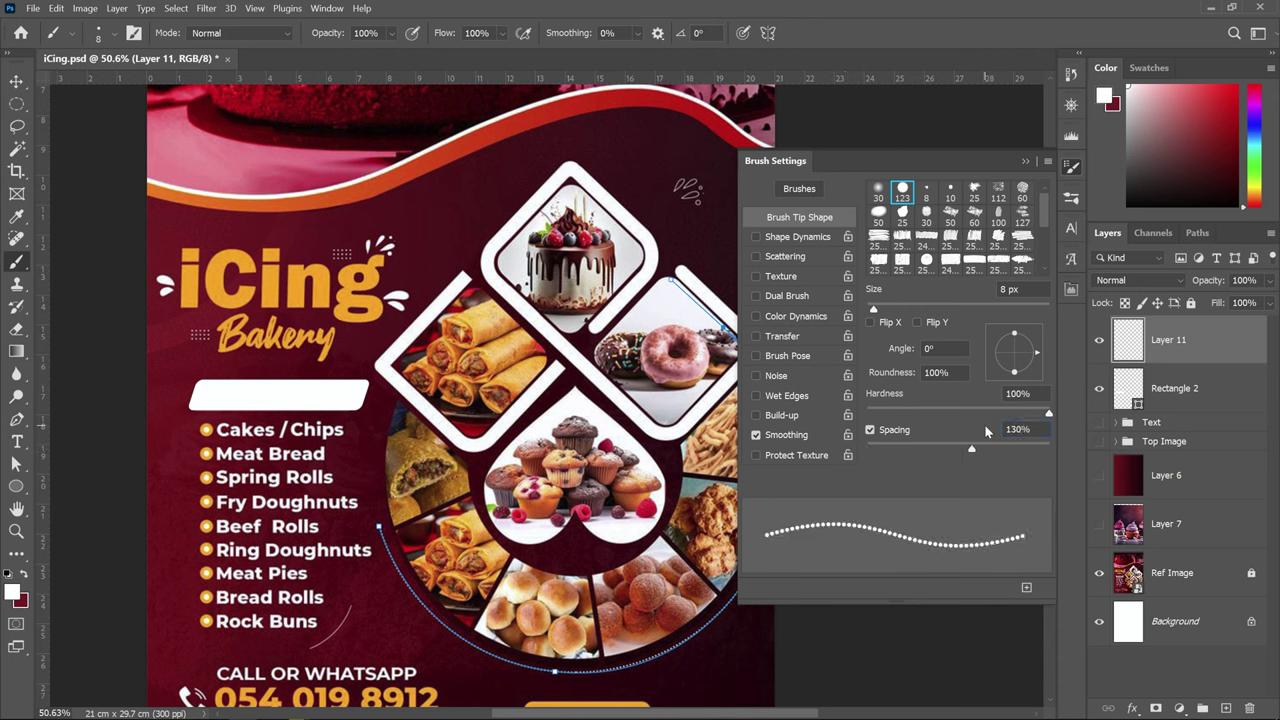
- Paint a test dotted stroke, undo it, and close Brush Settings
drag(438, 231, 560, 152)
scroll(462, 220, up, 2)
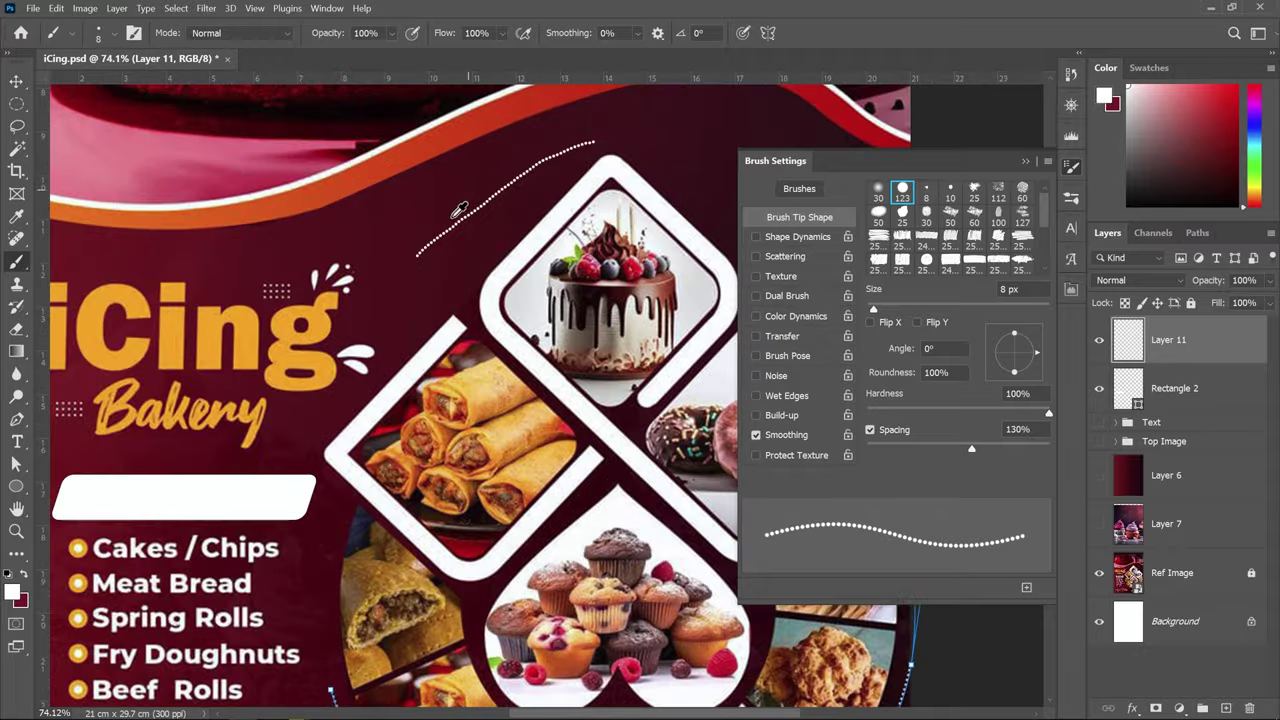
scroll(462, 220, up, 3)
scroll(453, 247, up, 1)
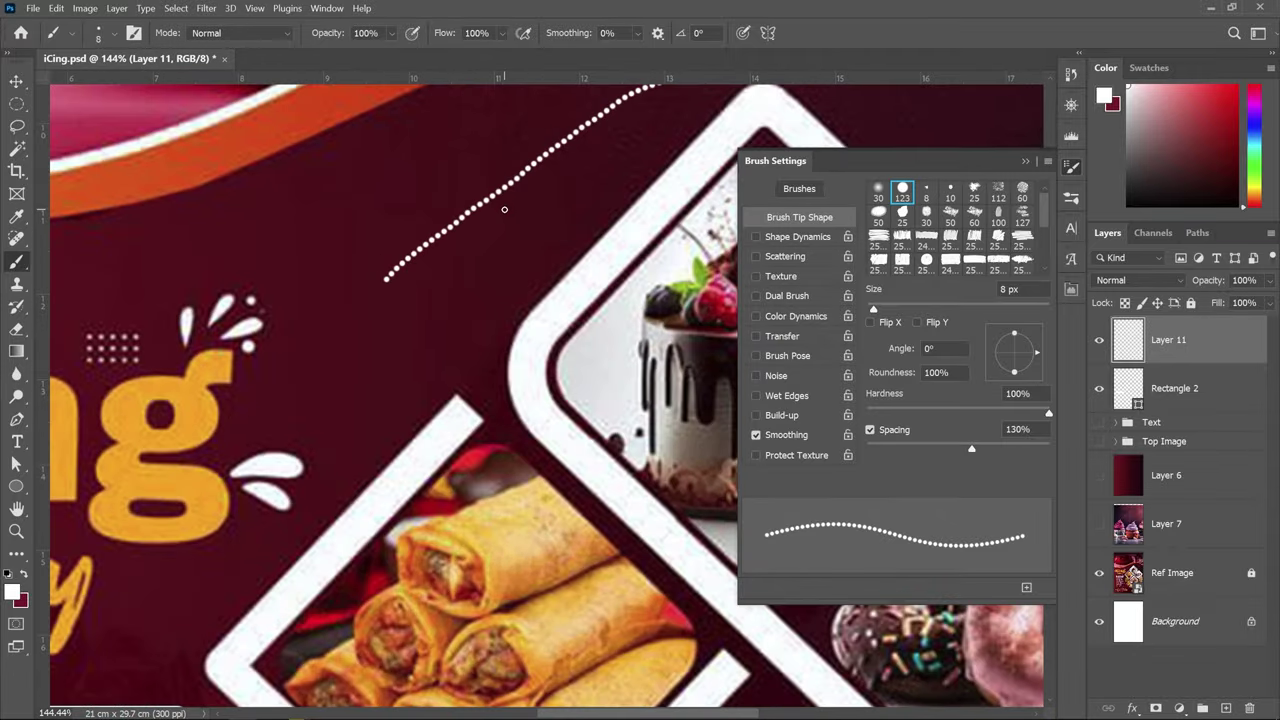
key(ctrl+z)
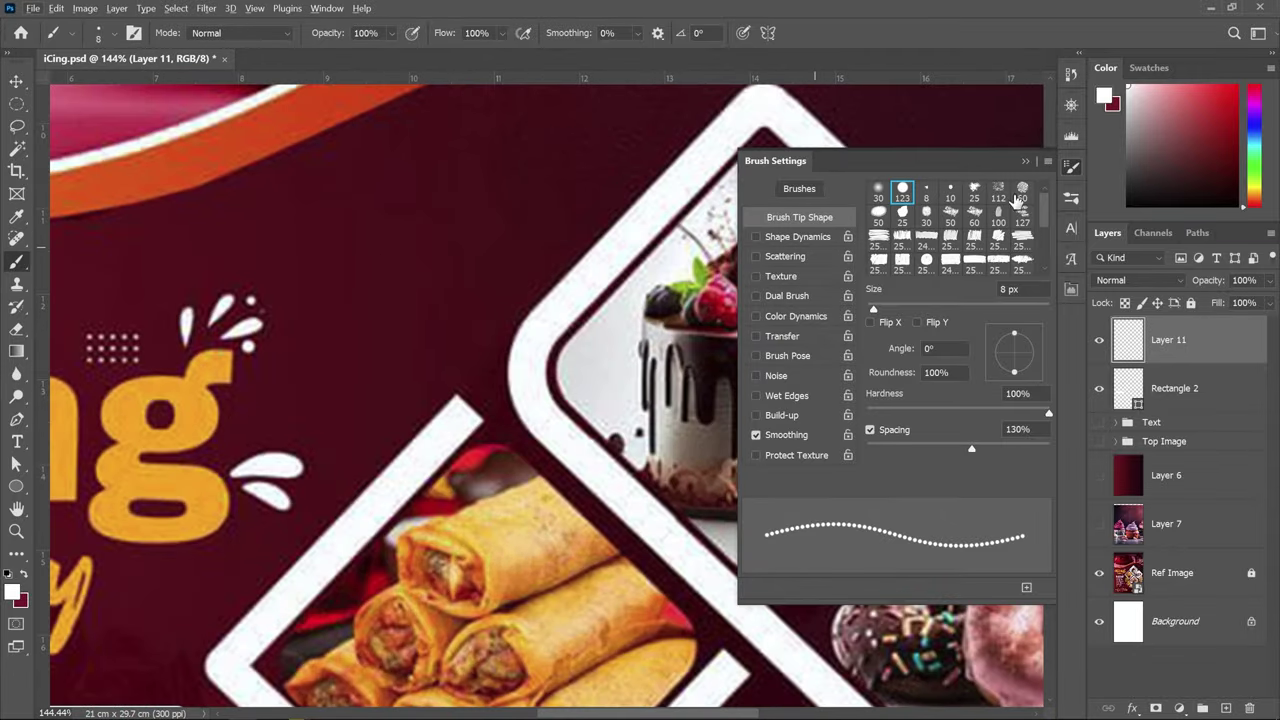
click(1028, 162)
scroll(630, 125, down, 3)
- Stroke the work path with white brush dots on Layer 11 and hide the Ref Image layer
scroll(630, 125, down, 2)
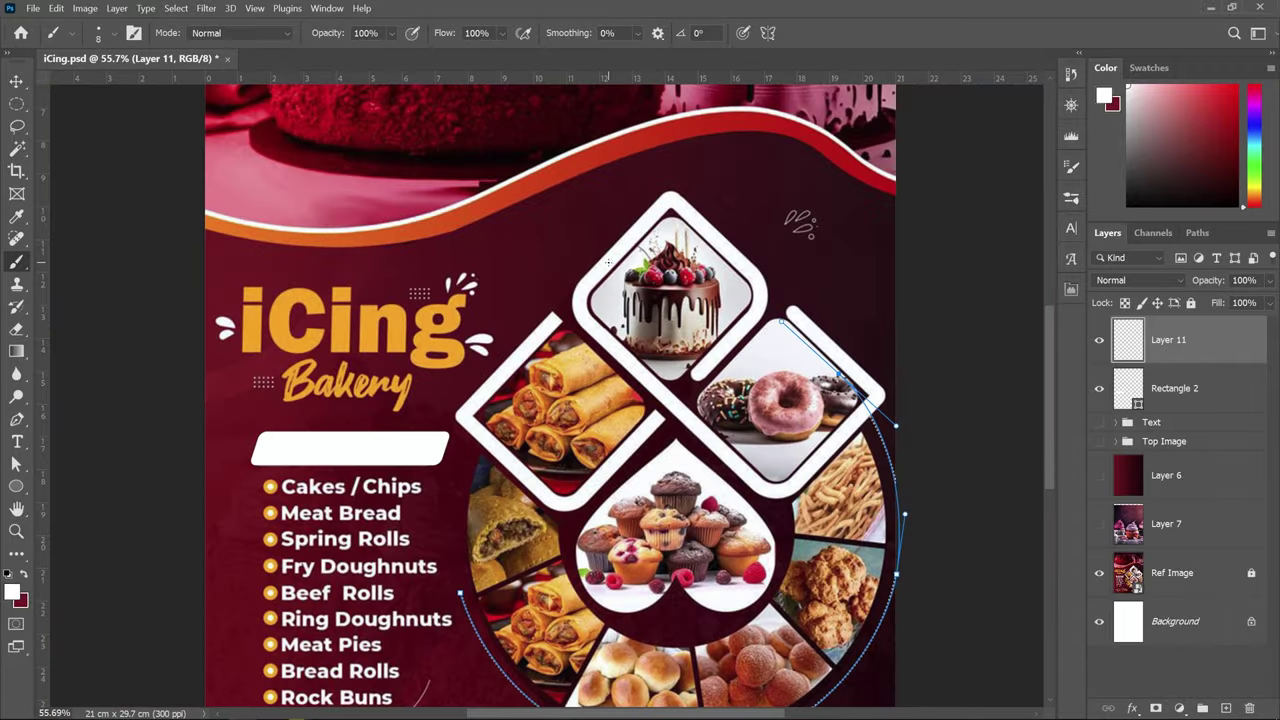
scroll(654, 446, down, 3)
scroll(765, 546, up, 2)
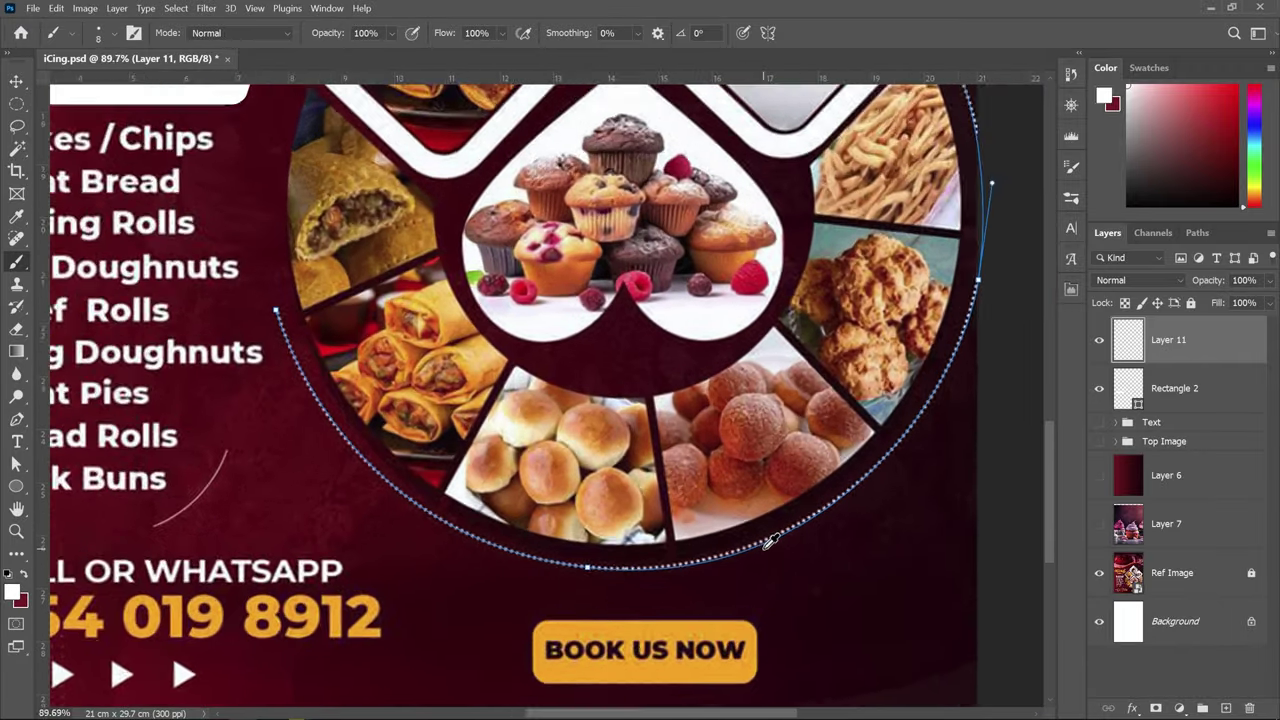
scroll(778, 540, up, 2)
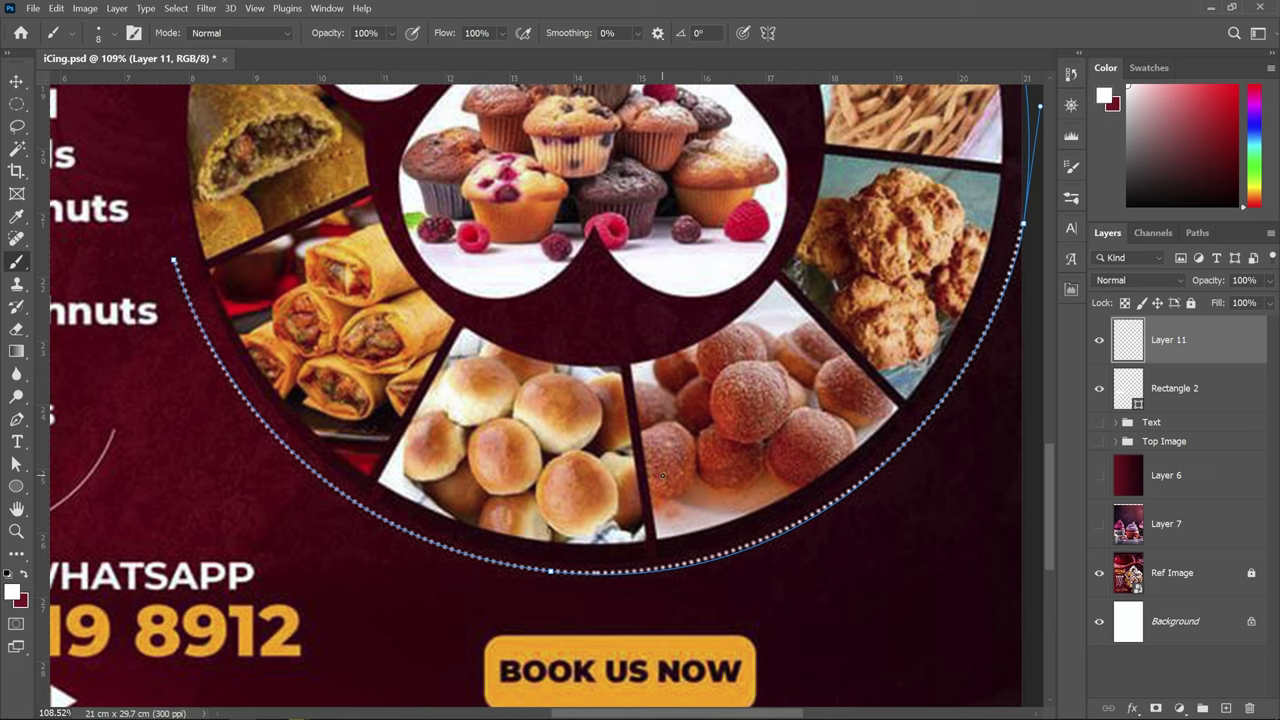
click(1199, 234)
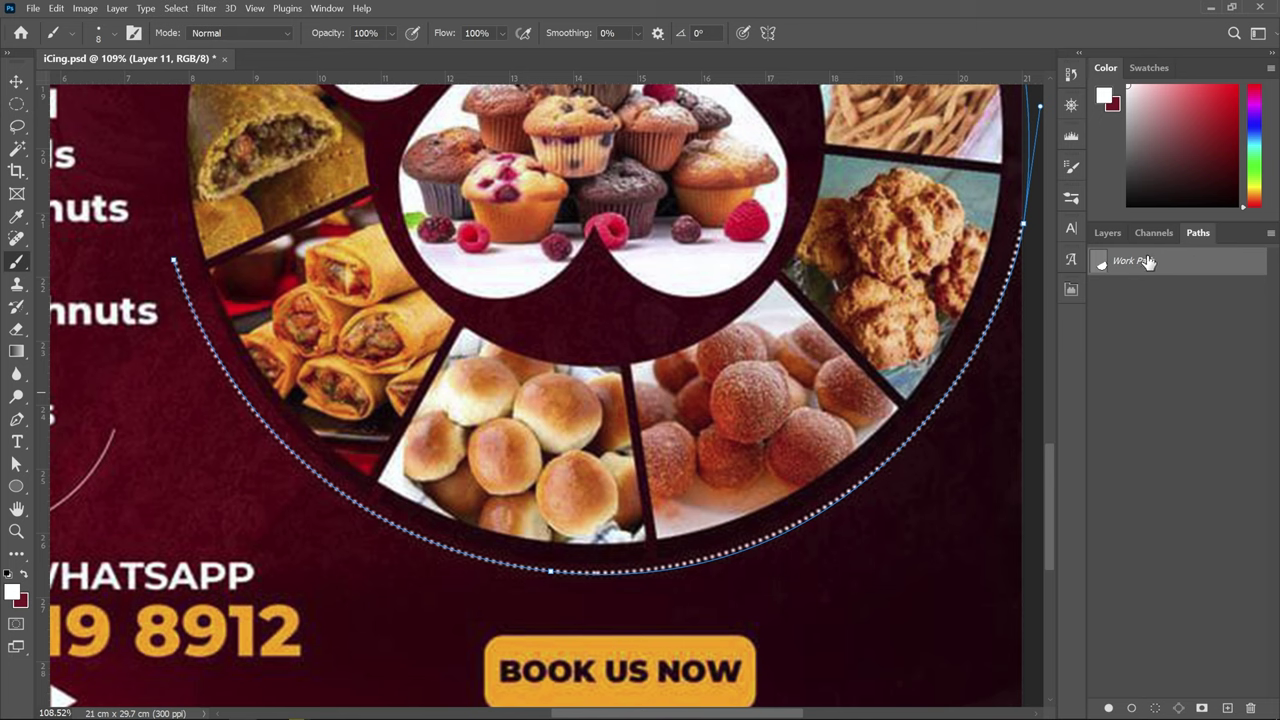
click(1133, 708)
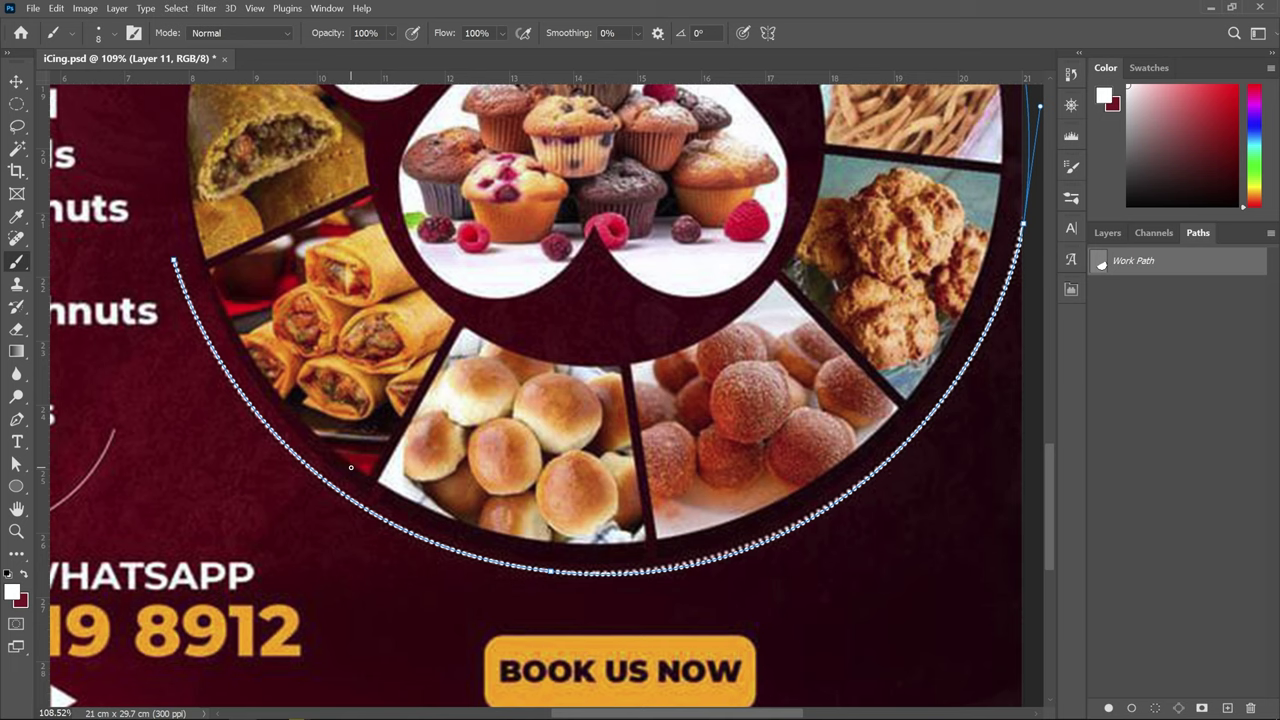
click(1107, 232)
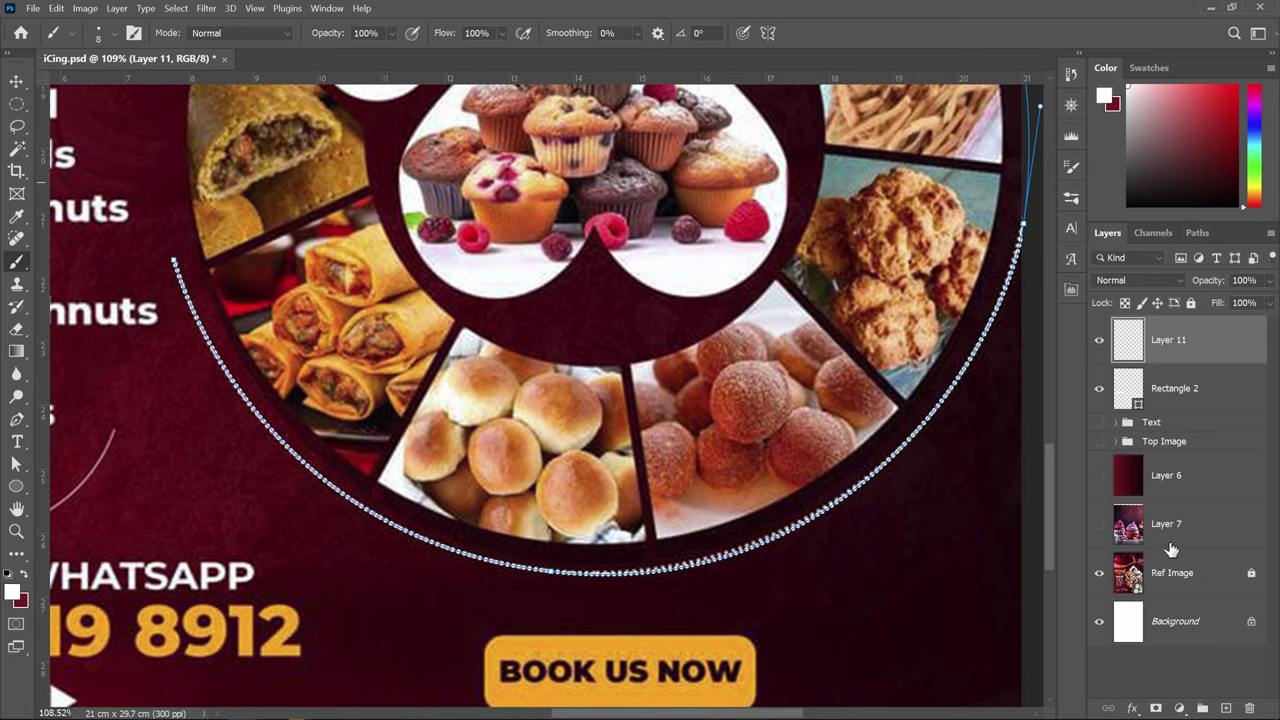
click(1100, 572)
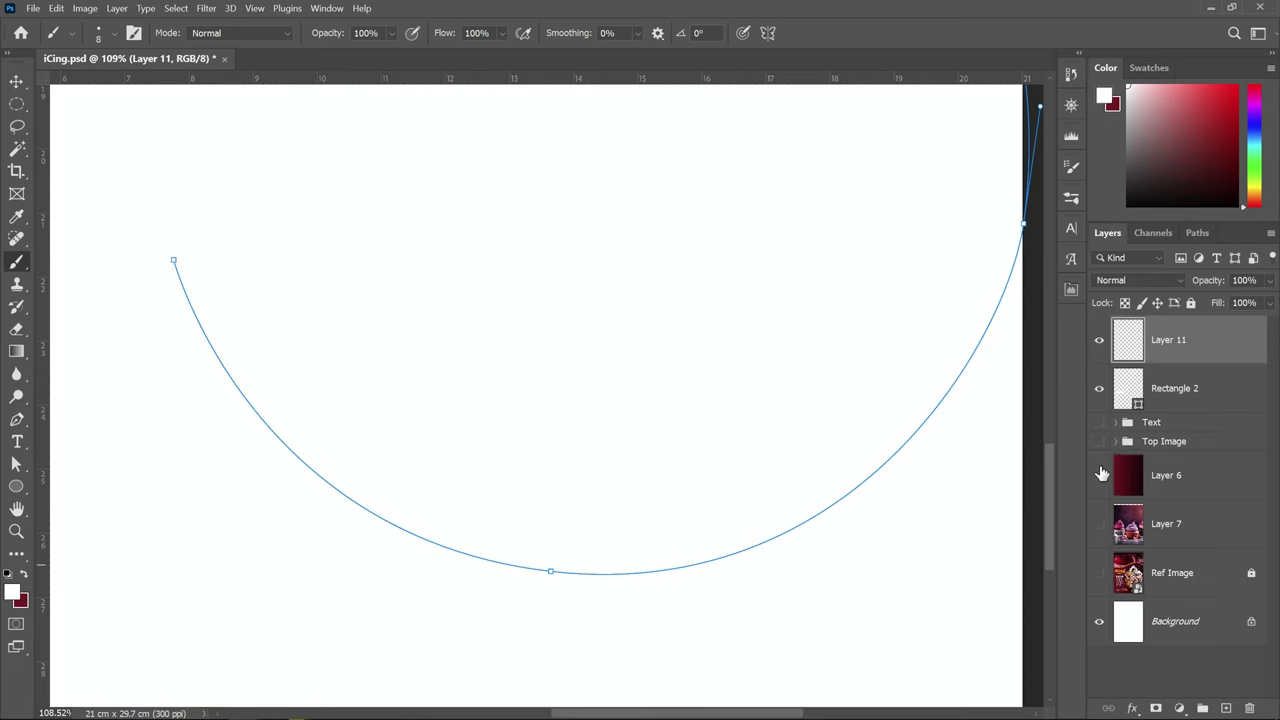
- Deselect the work path and toggle Layer 6 and the reference image to check the dotted arc
click(1100, 475)
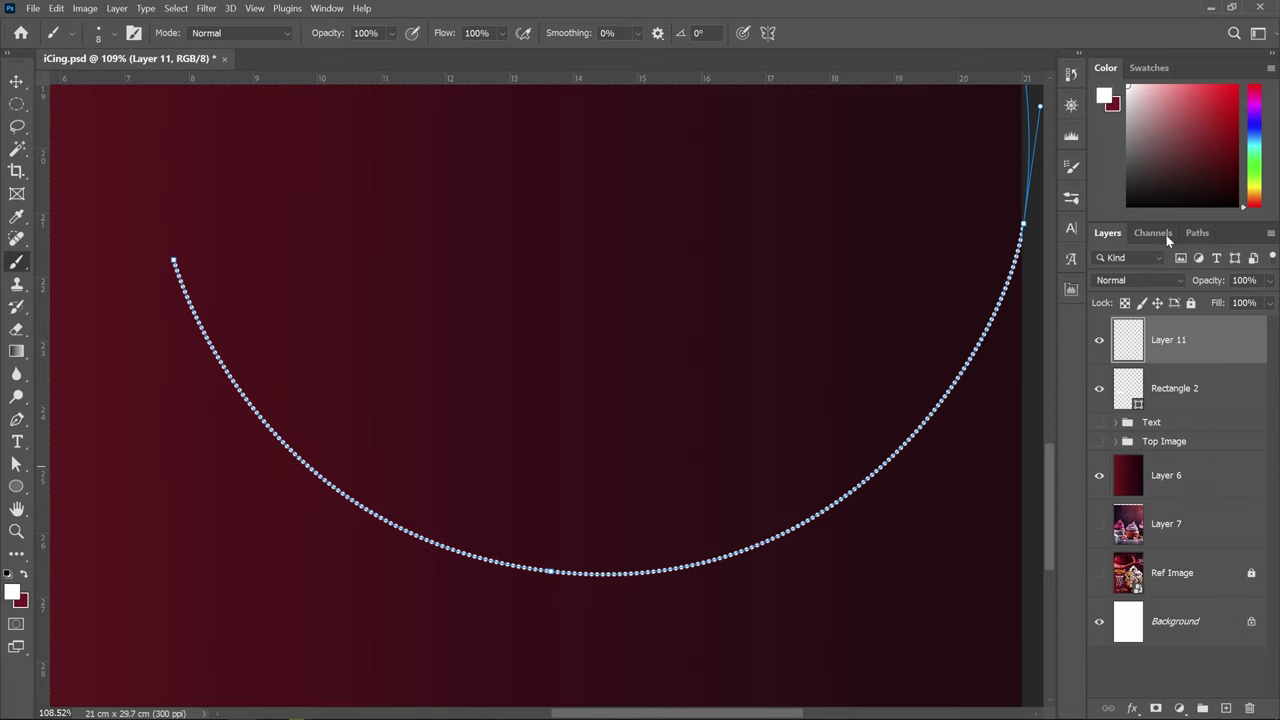
click(1203, 233)
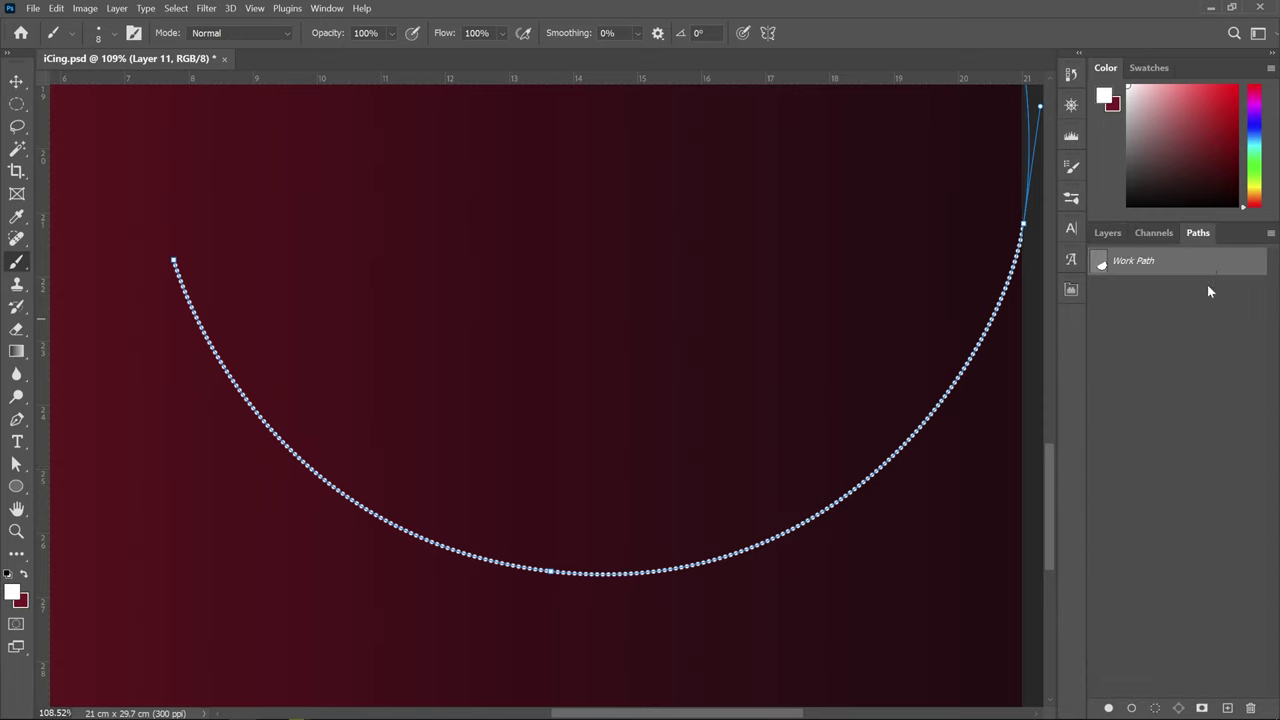
click(1192, 327)
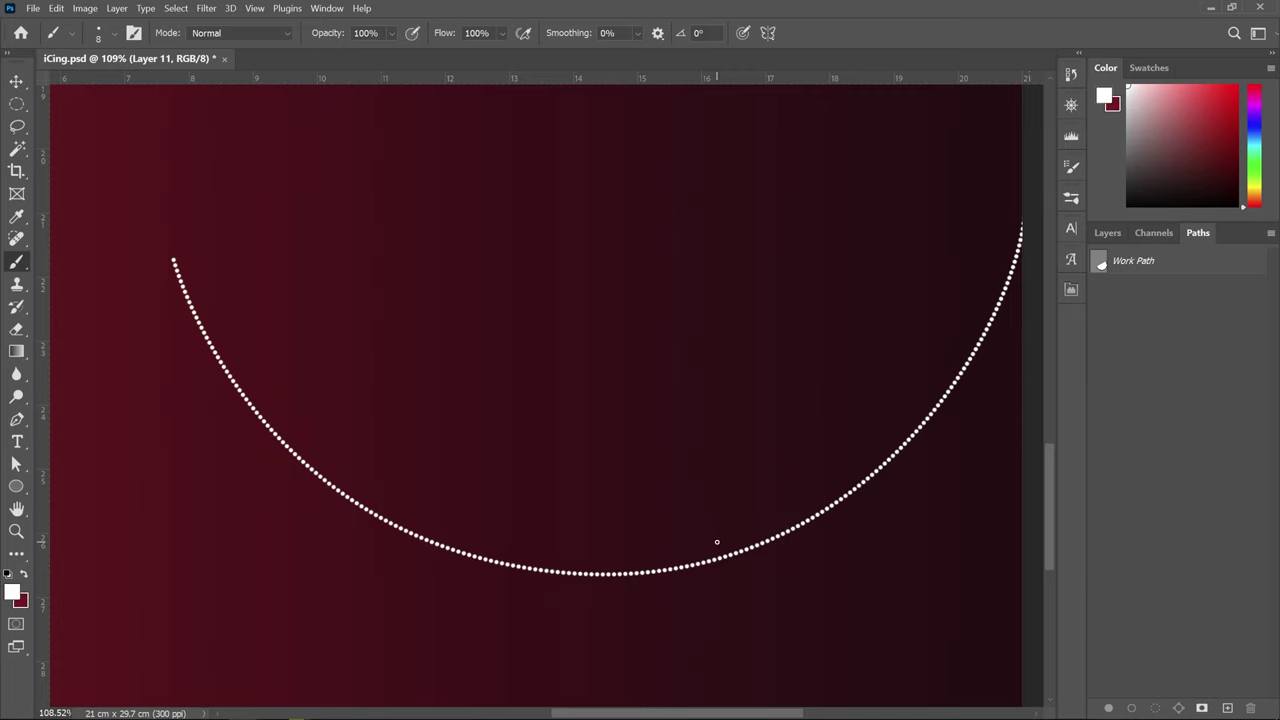
click(1107, 233)
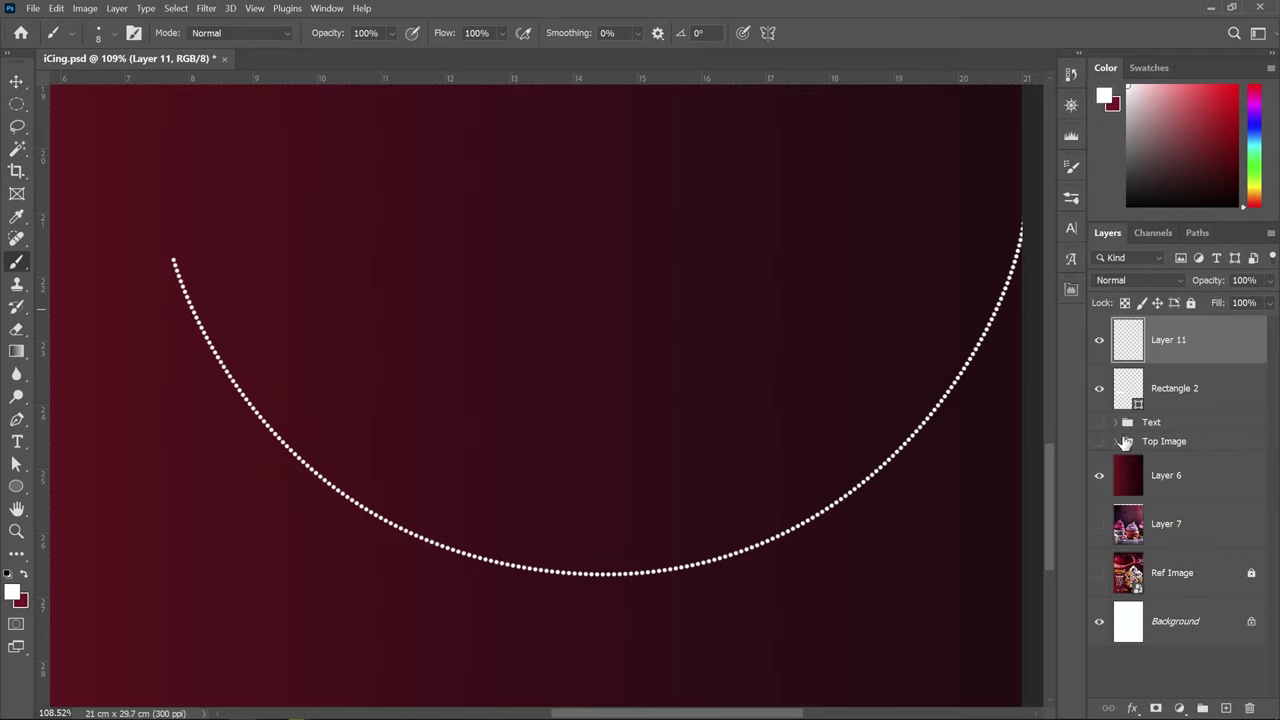
click(1099, 477)
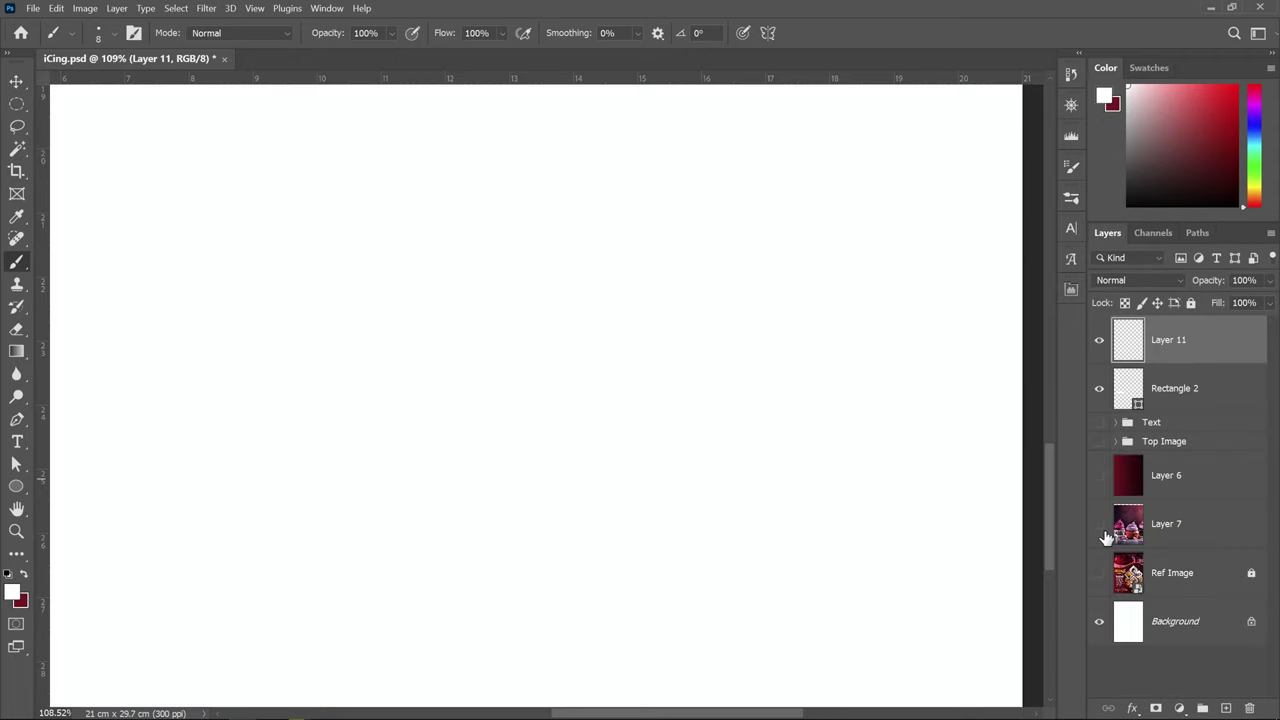
click(1099, 572)
scroll(546, 365, down, 3)
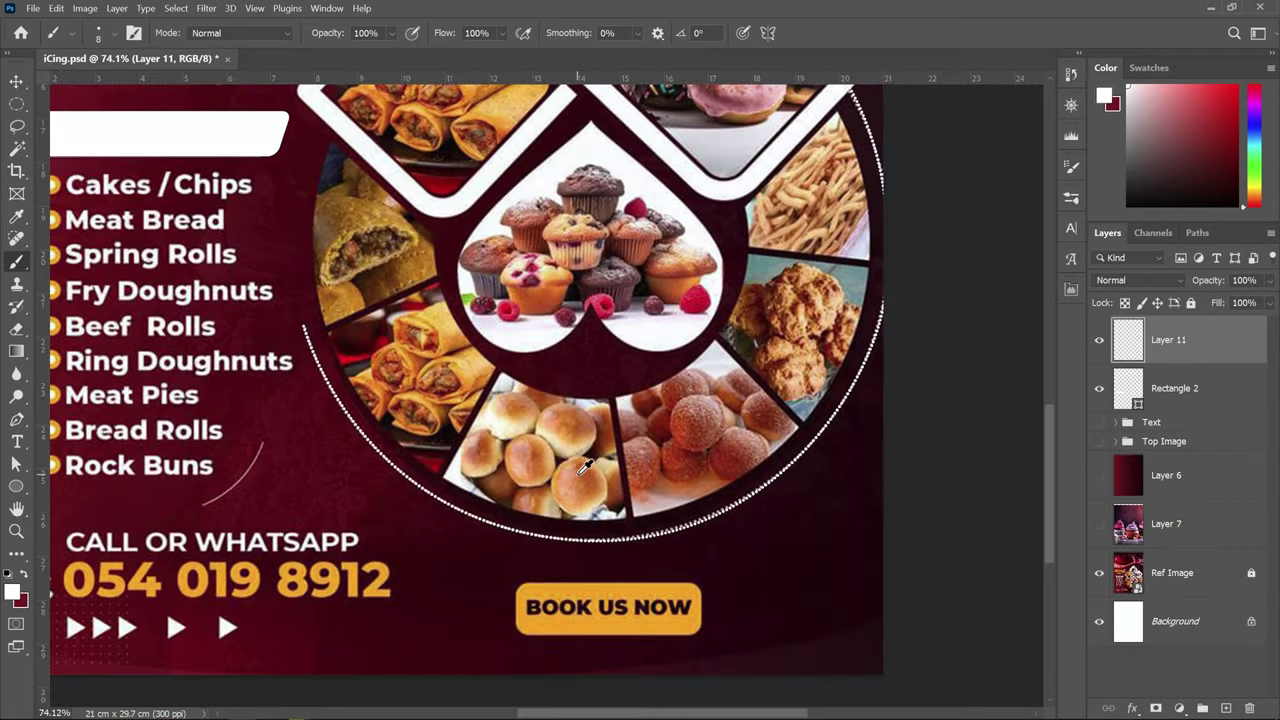
scroll(546, 365, up, 1)
scroll(620, 462, up, 2)
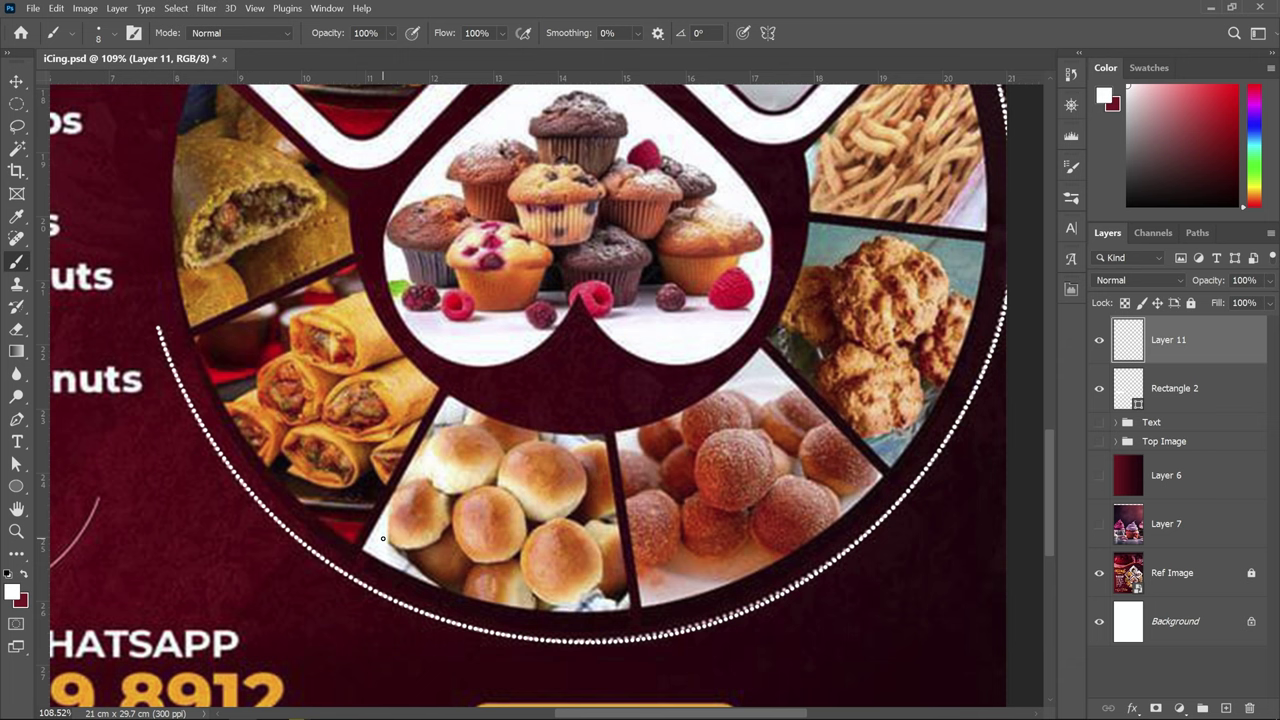
scroll(440, 509, down, 2)
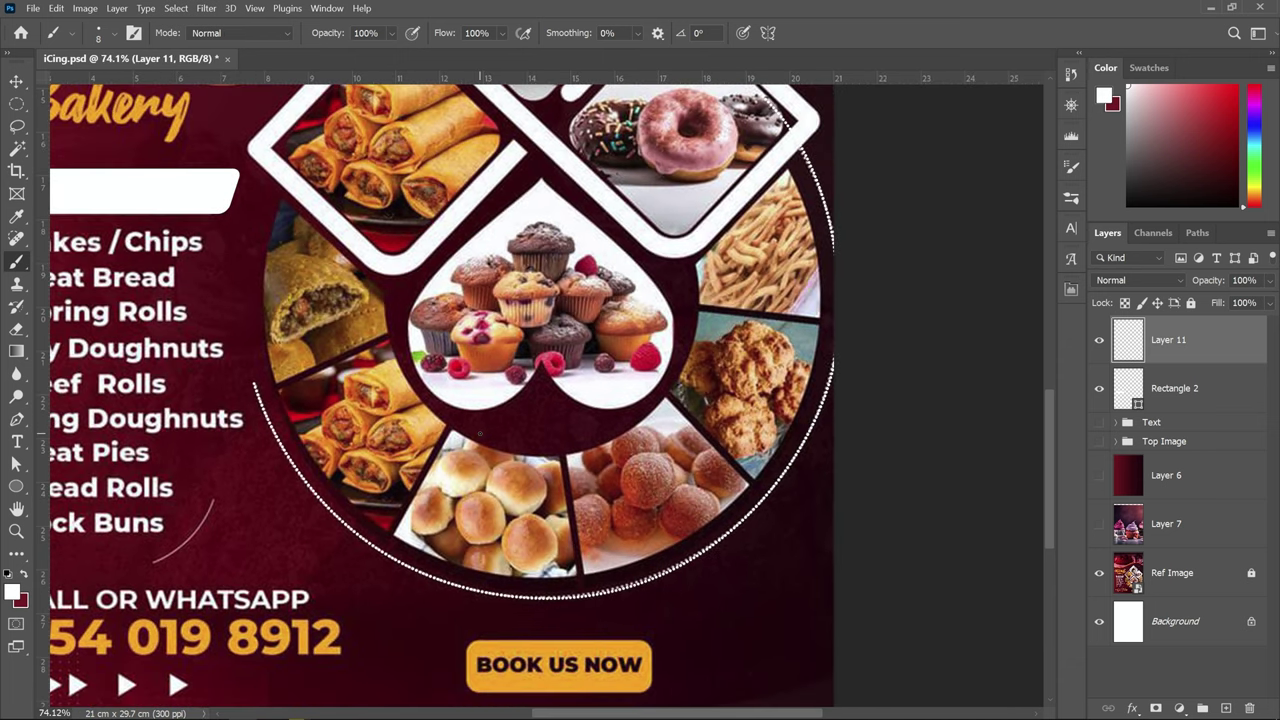
scroll(480, 433, up, 1)
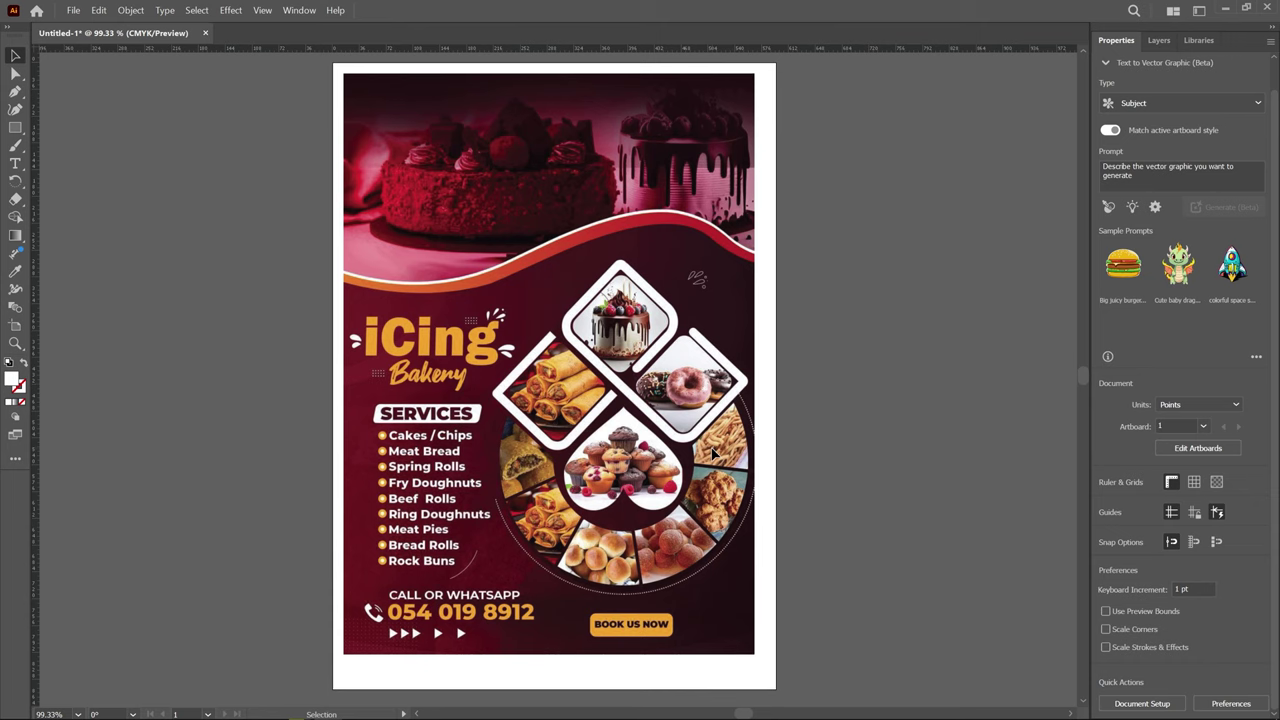
- Draw a white circle with the Ellipse tool, then move and enlarge it over the ring
scroll(688, 539, up, 2)
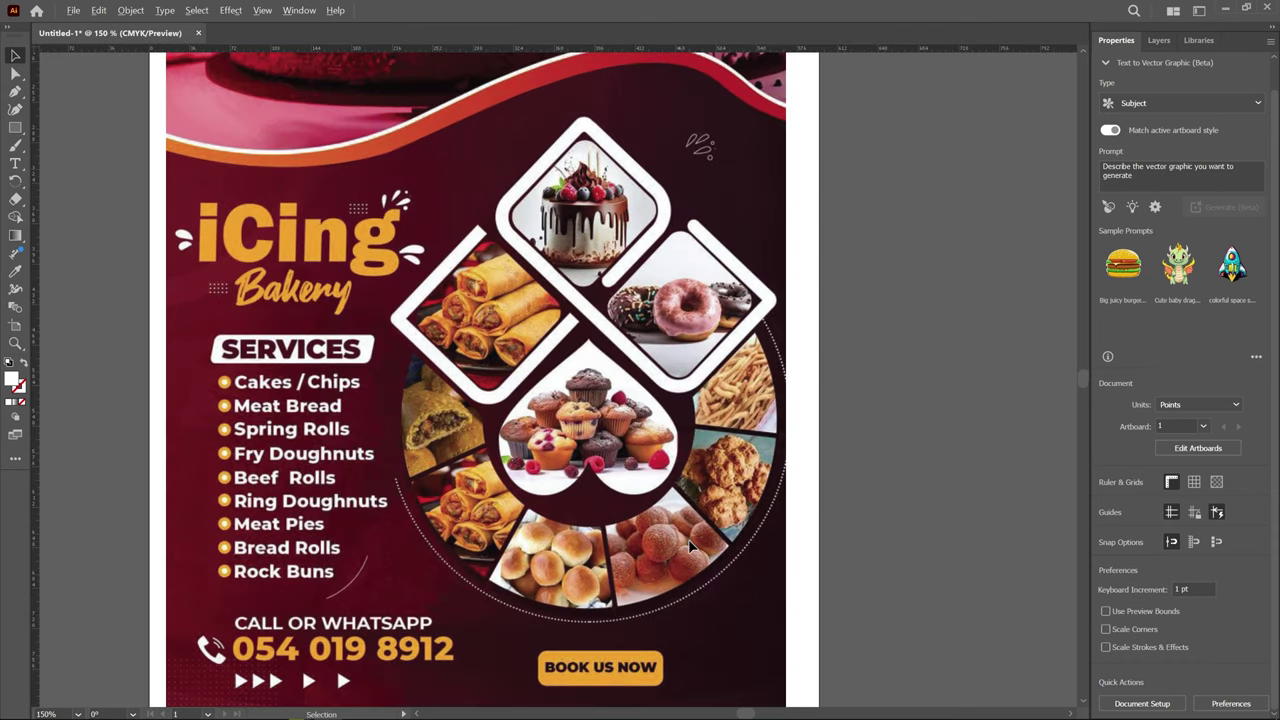
scroll(688, 539, up, 1)
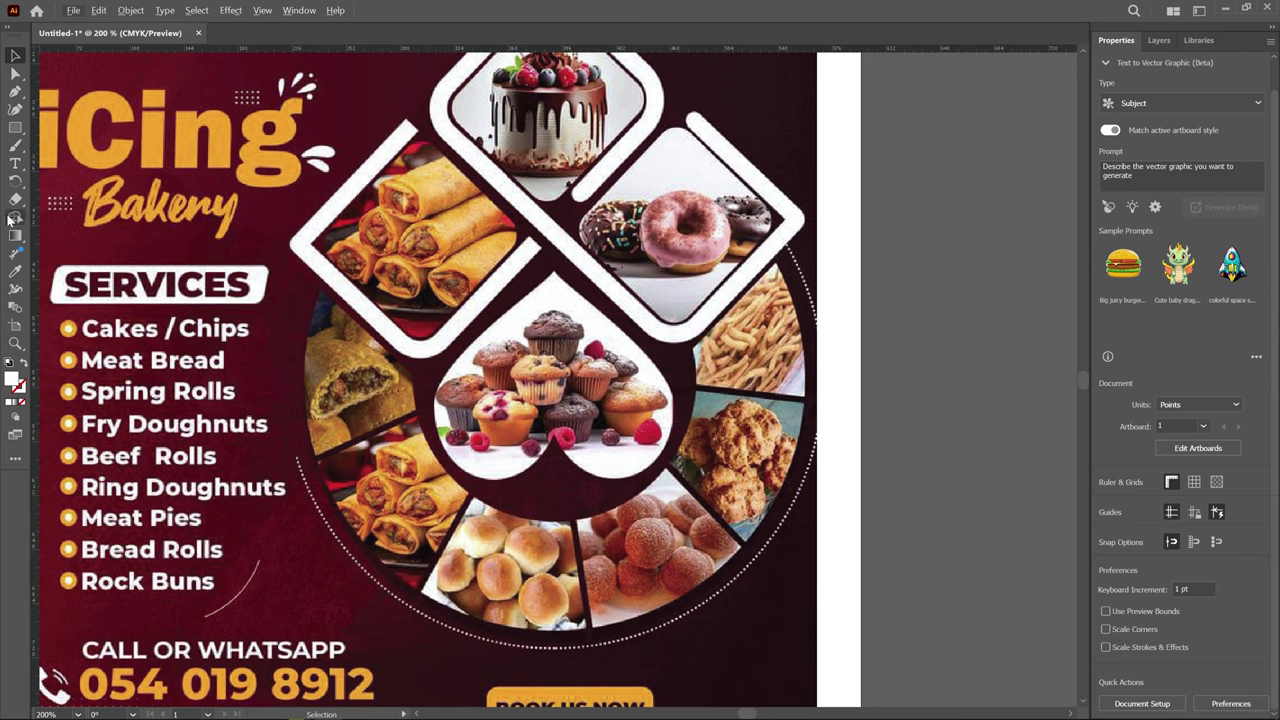
drag(15, 128, 74, 150)
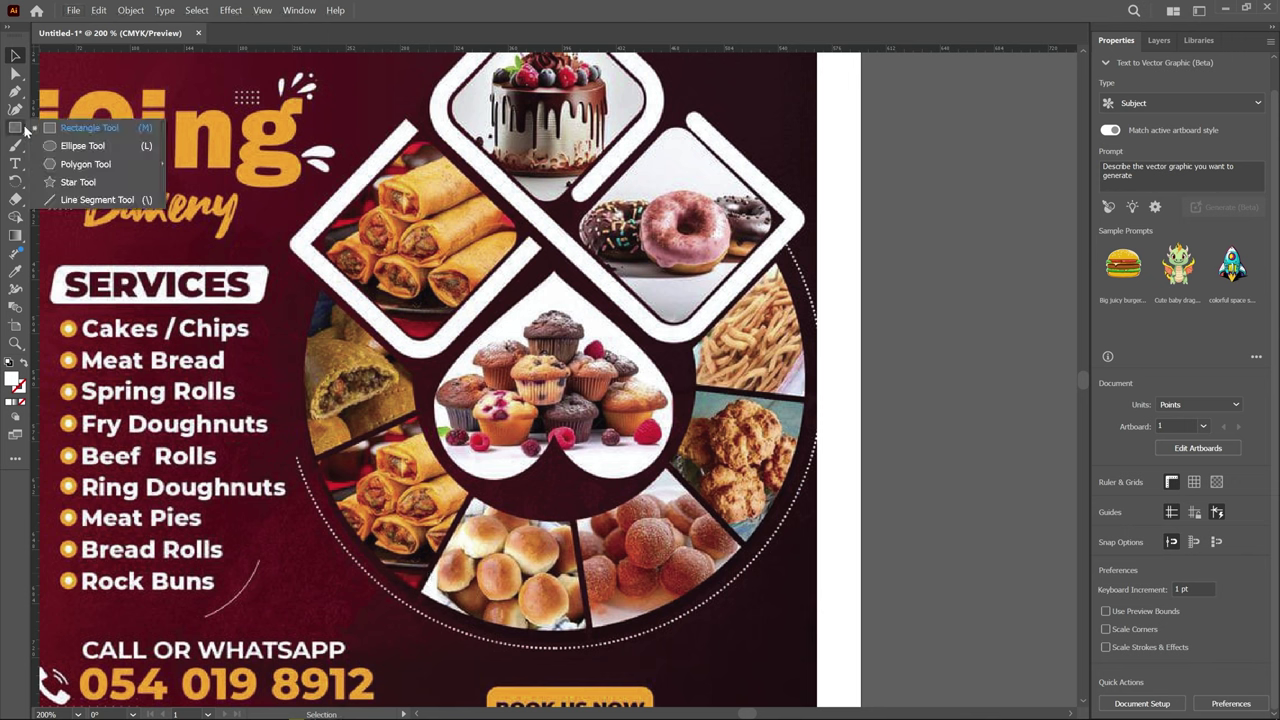
click(74, 146)
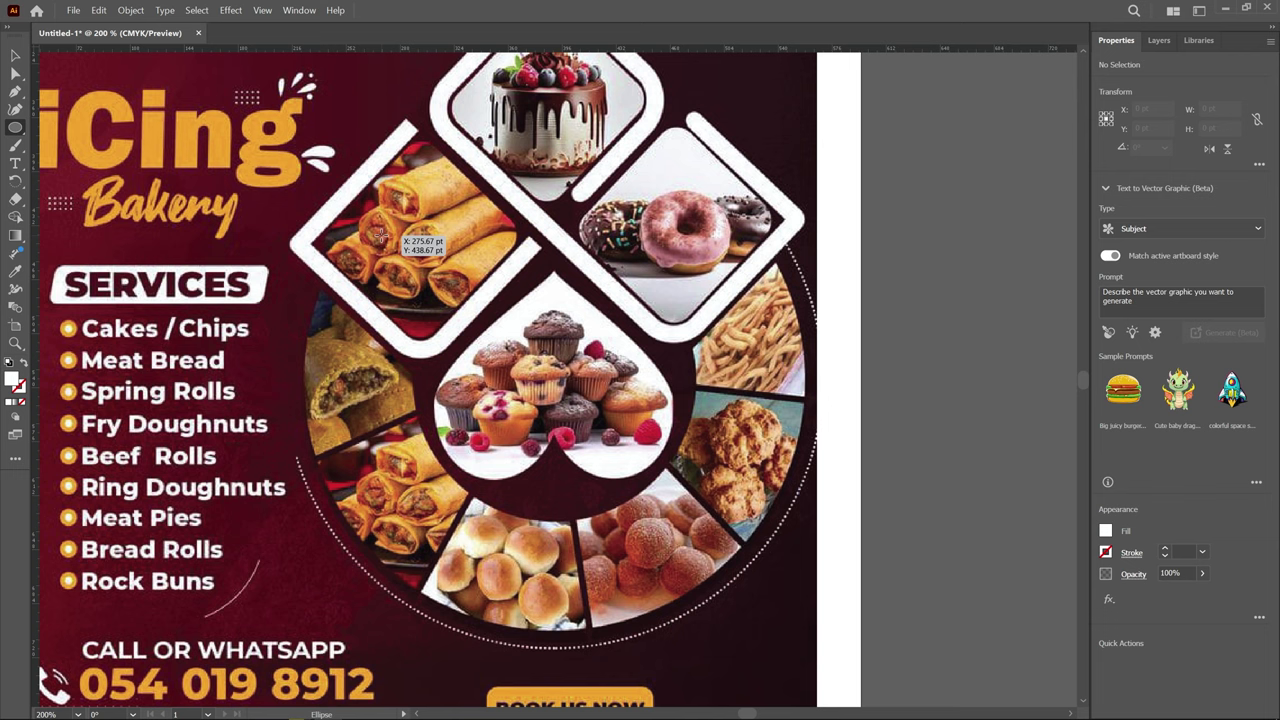
drag(379, 235, 665, 474)
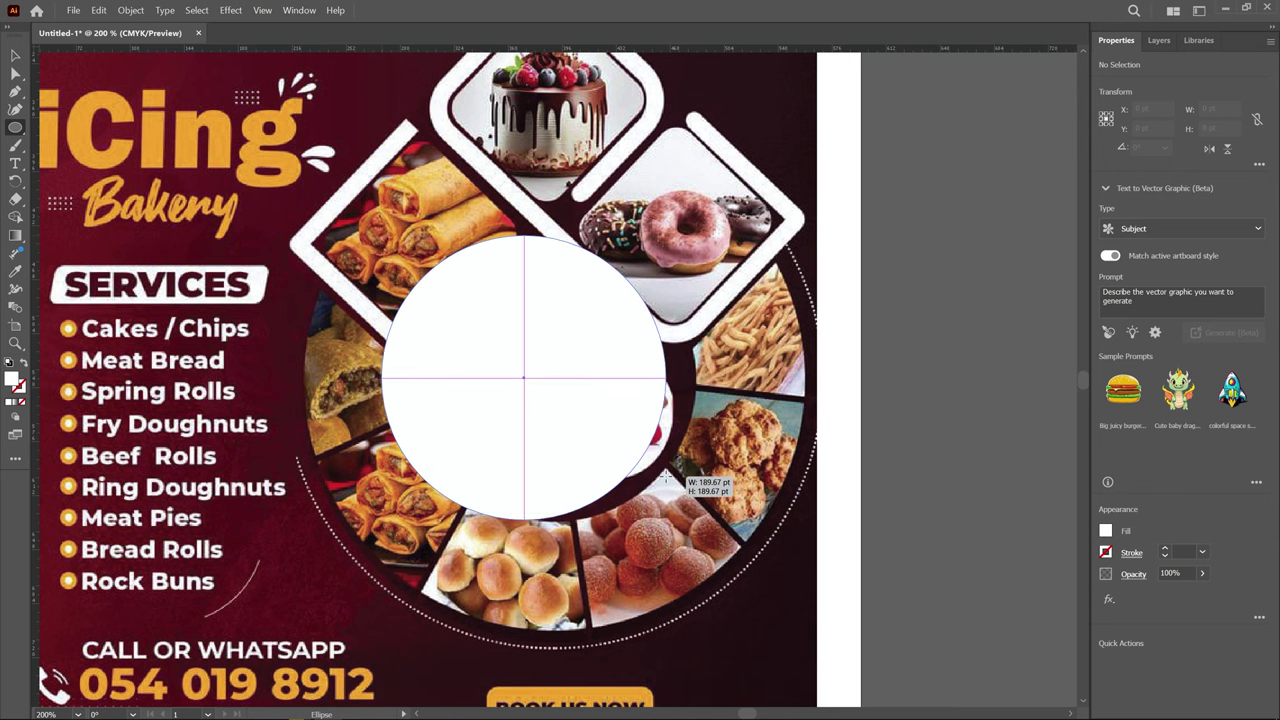
key(v)
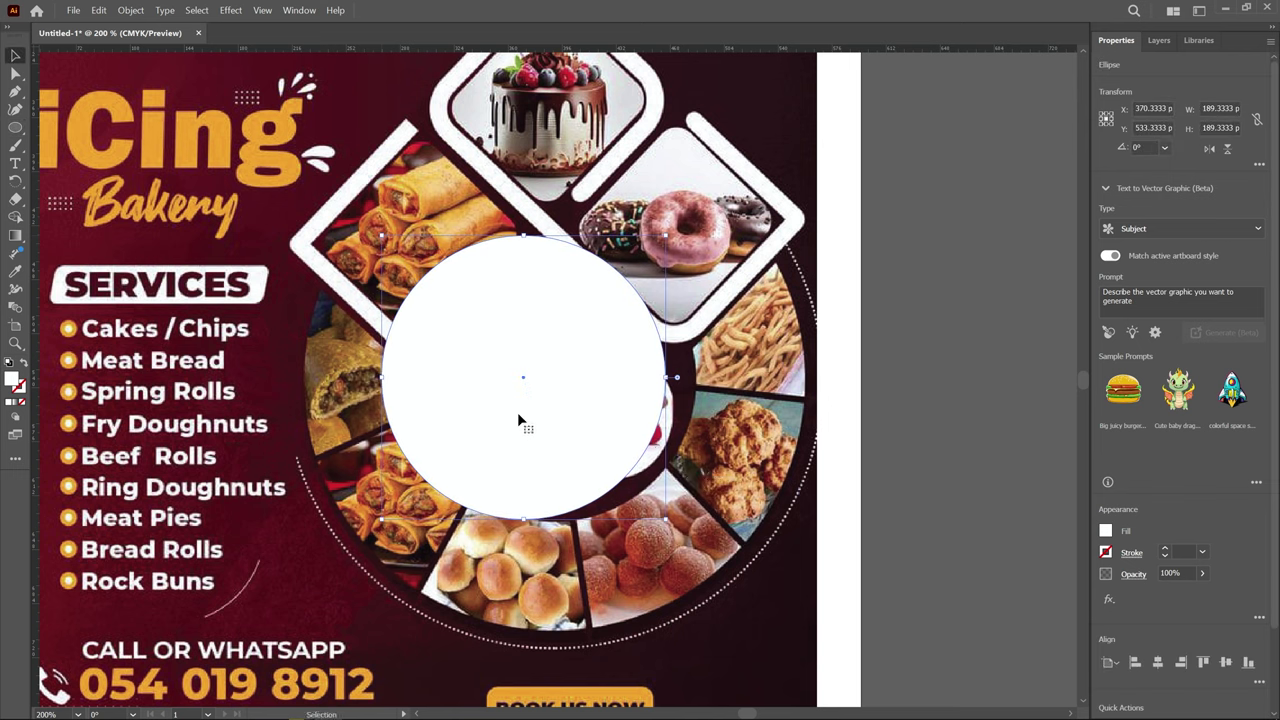
drag(517, 412, 543, 524)
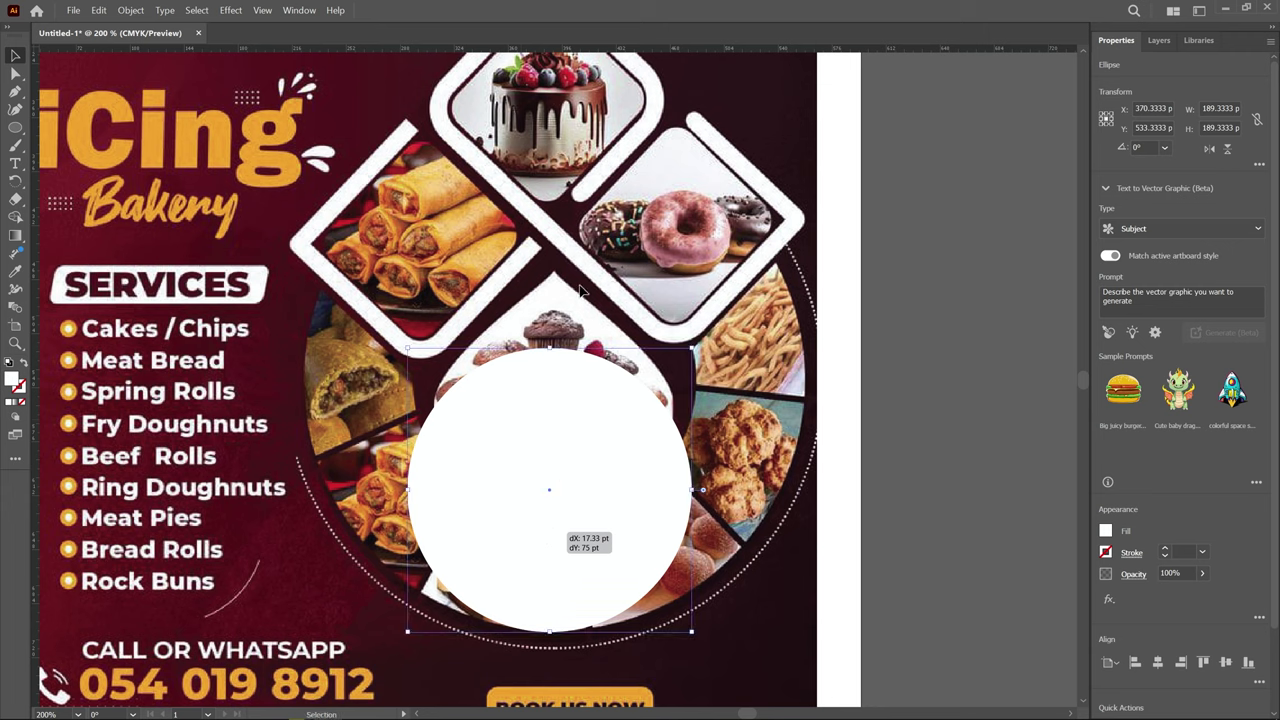
drag(549, 348, 558, 140)
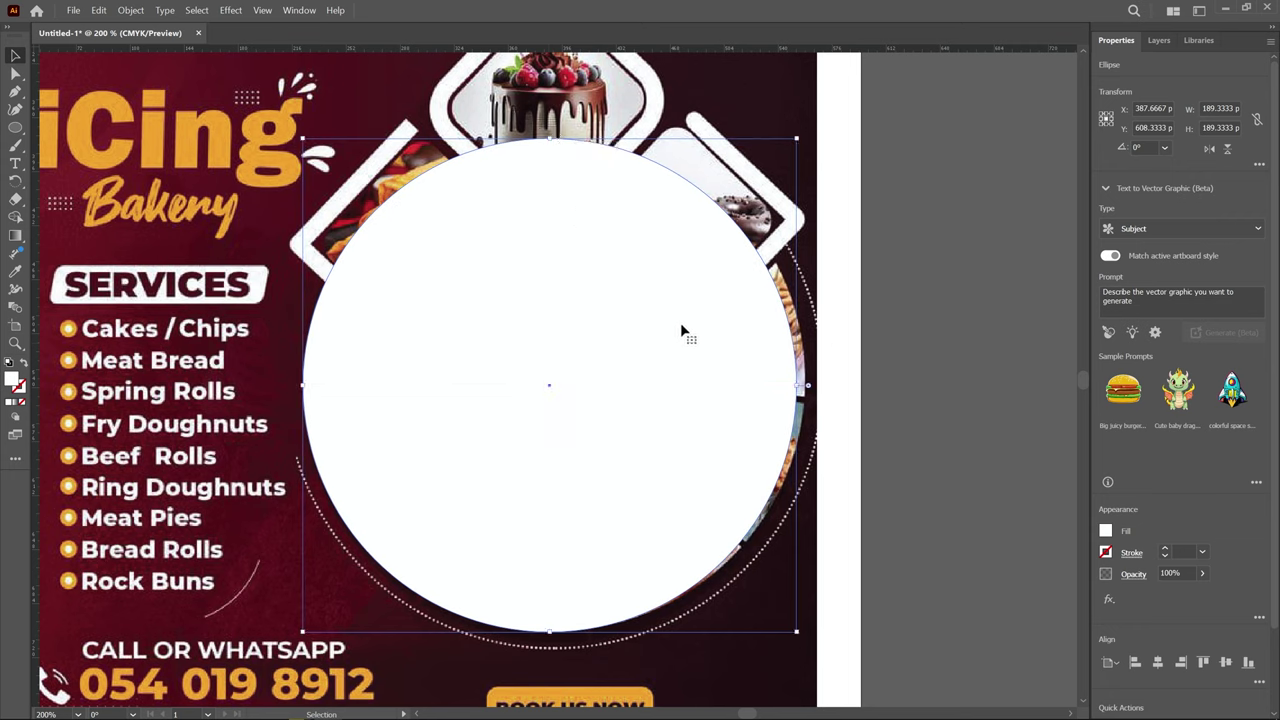
drag(680, 322, 690, 331)
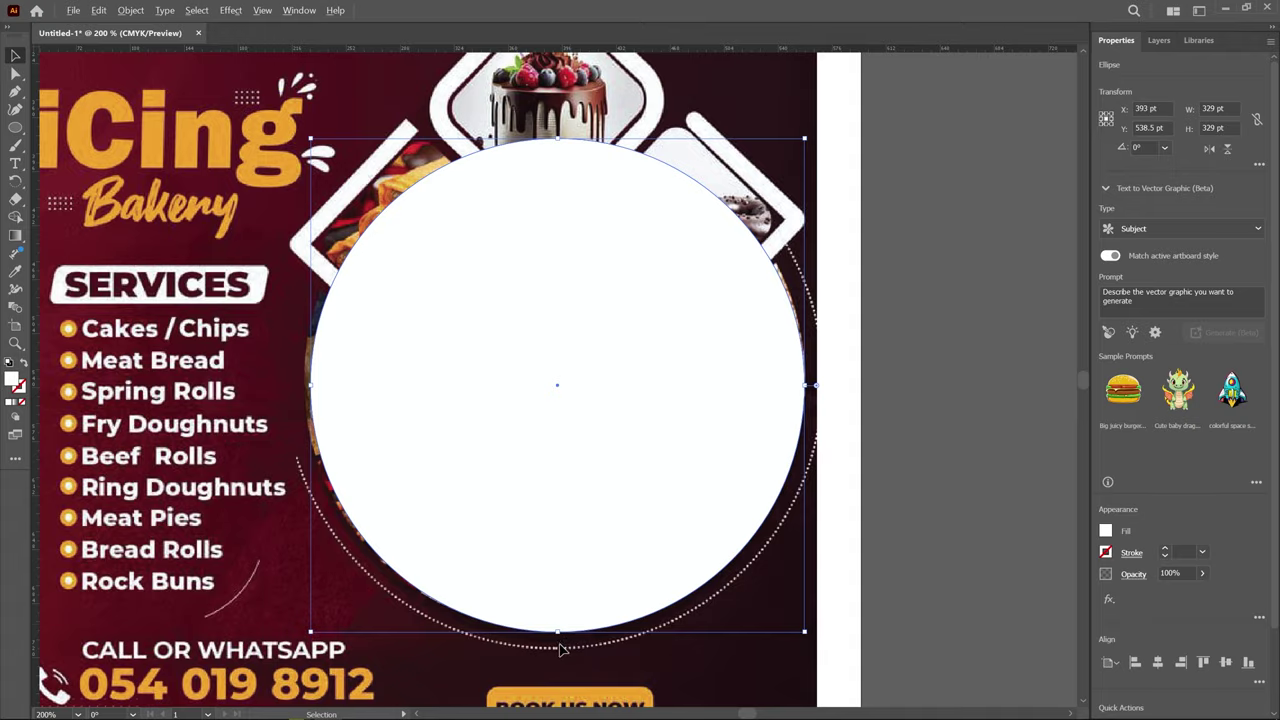
- Fine-tune the circle to about 331.6 pt so it fits inside the dotted arc
scroll(560, 648, up, 5)
drag(540, 514, 536, 496)
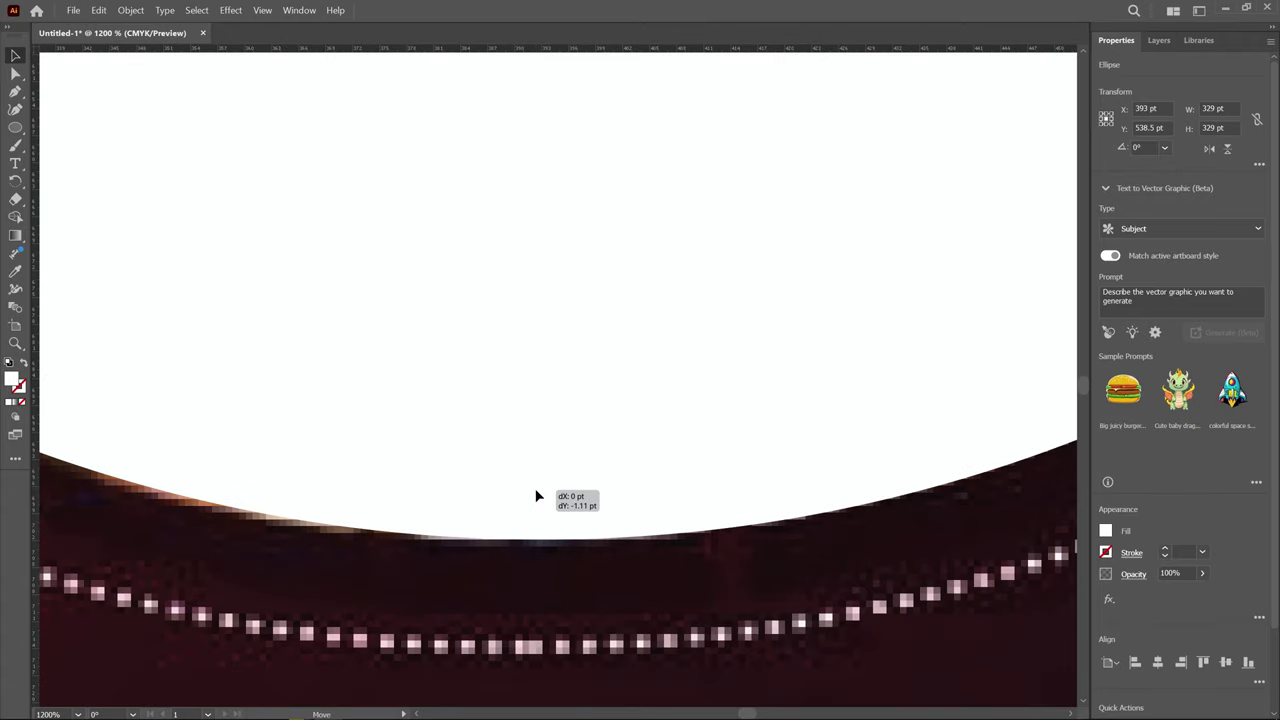
scroll(569, 574, down, 5)
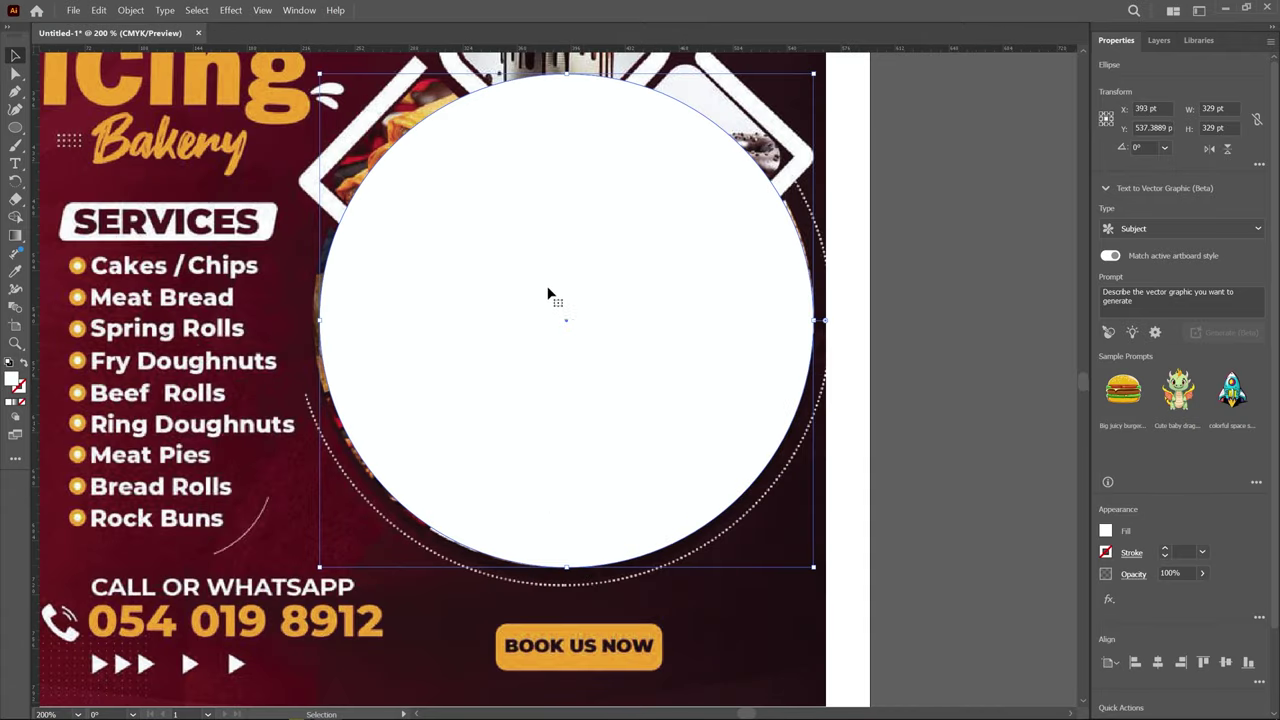
scroll(310, 332, up, 1)
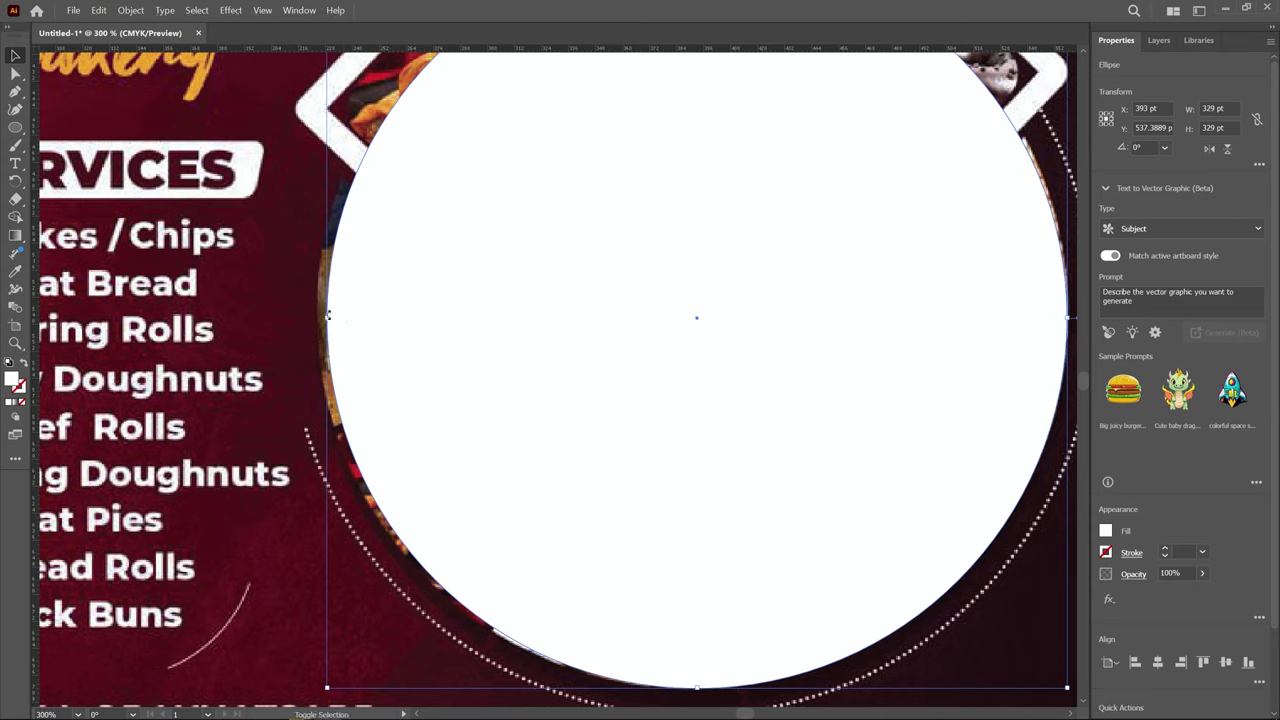
drag(328, 315, 321, 318)
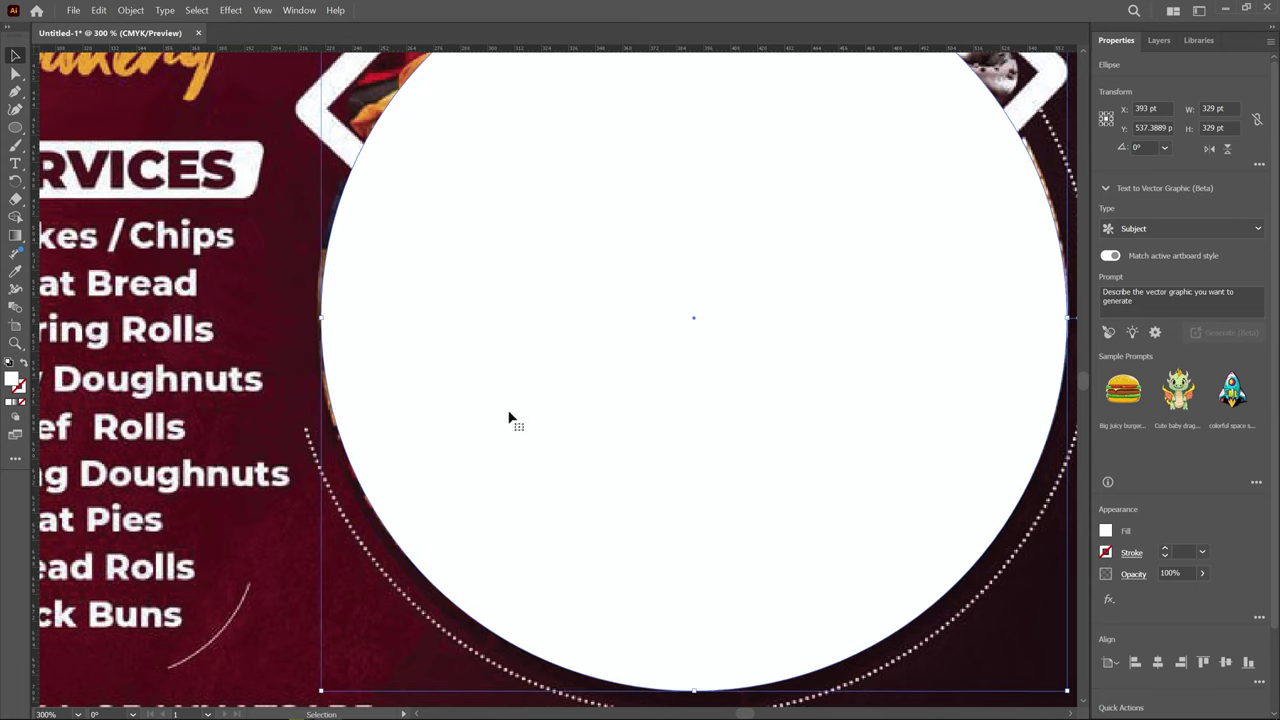
drag(589, 465, 584, 462)
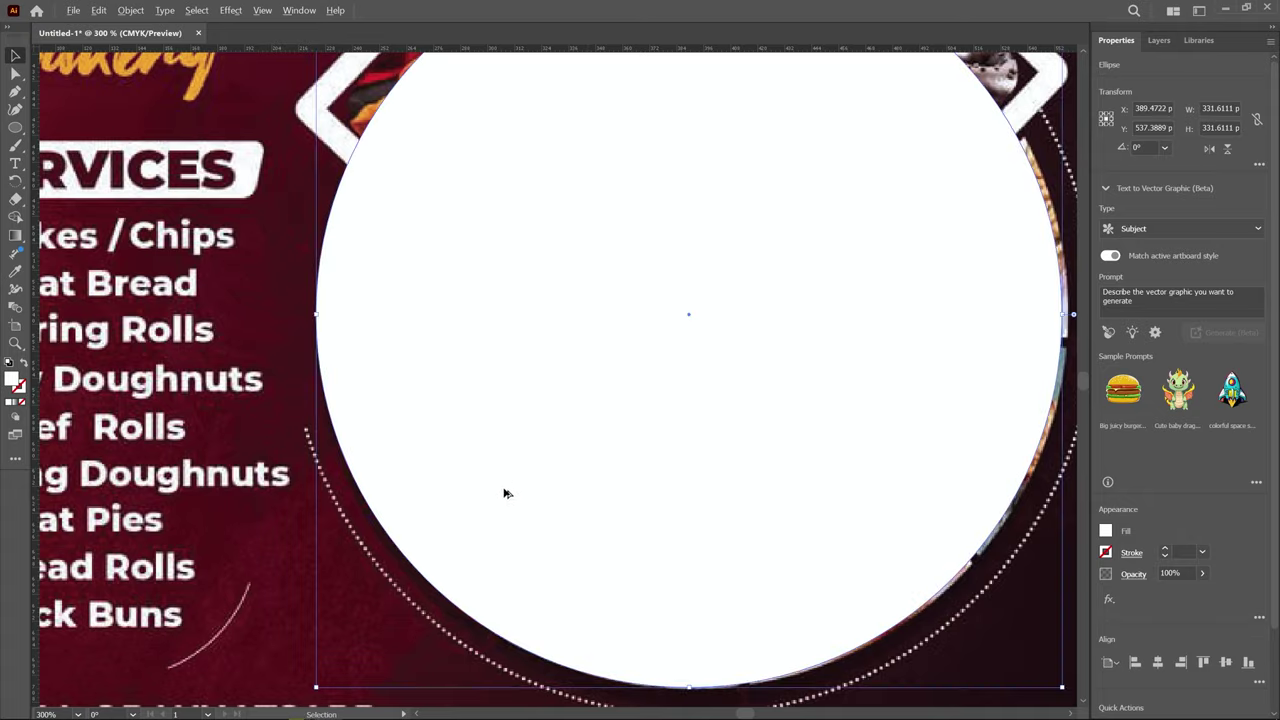
scroll(505, 492, down, 3)
scroll(600, 360, up, 2)
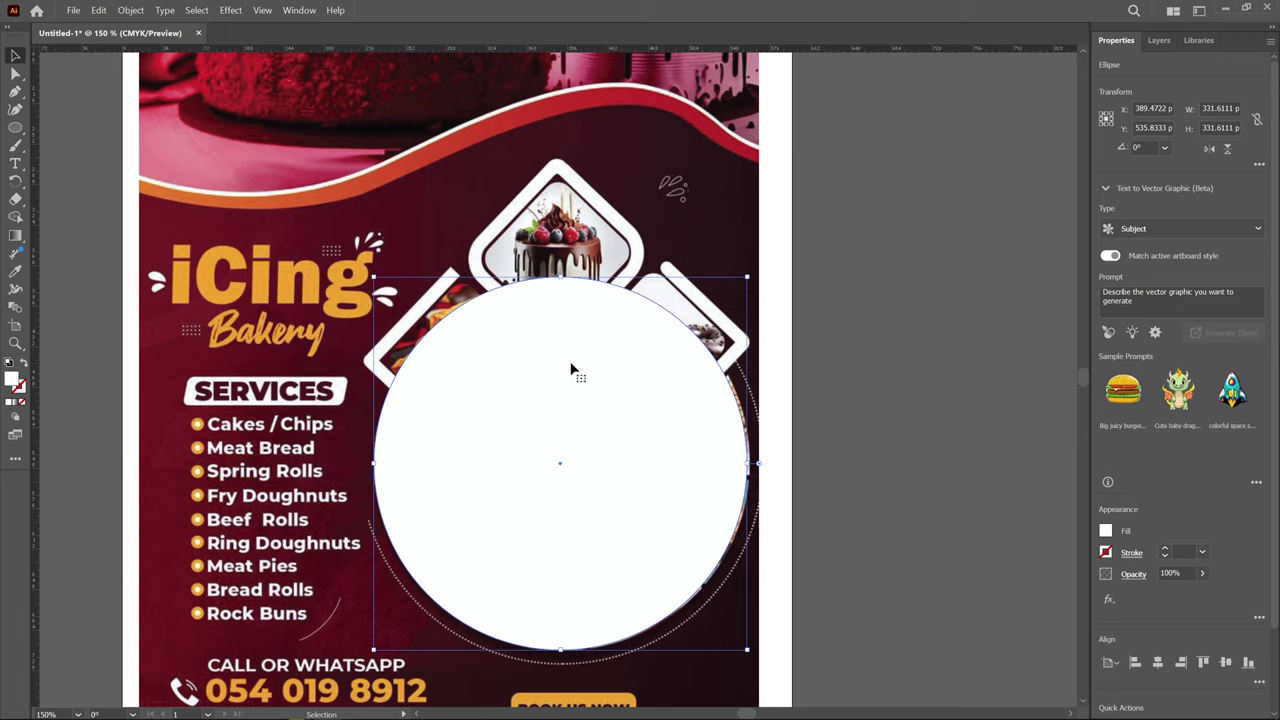
drag(569, 374, 421, 242)
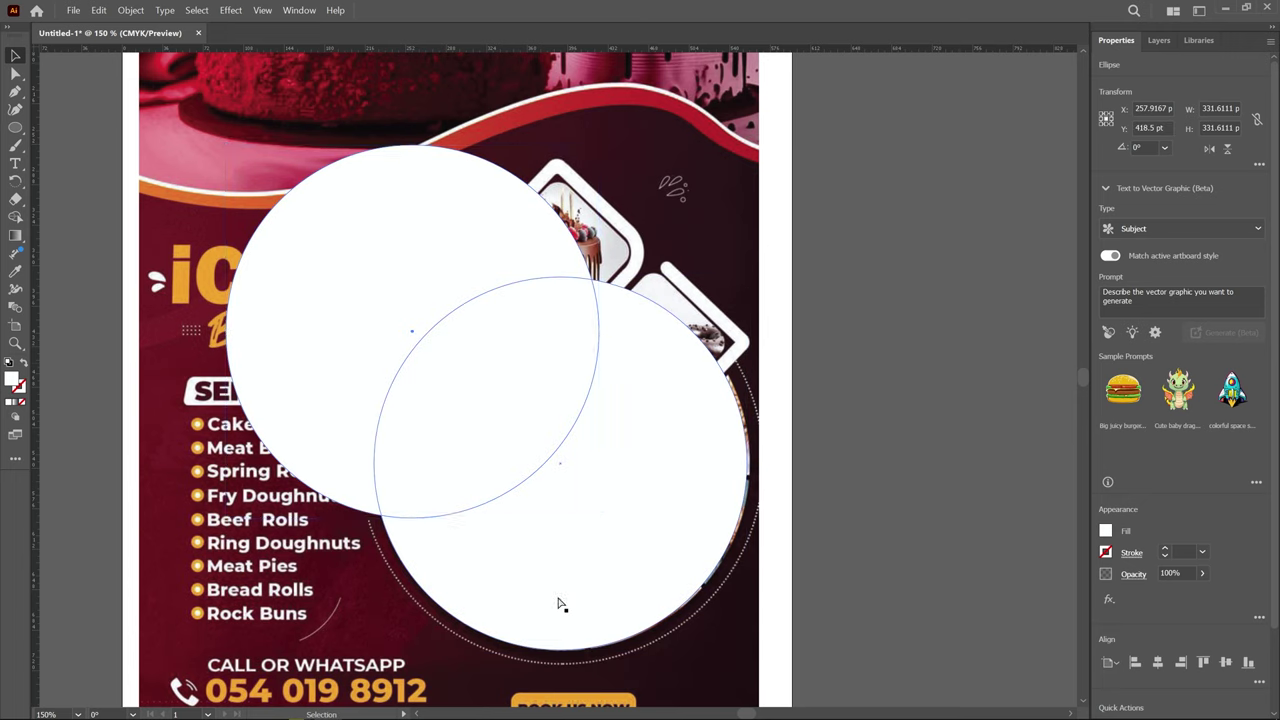
key(ctrl+z)
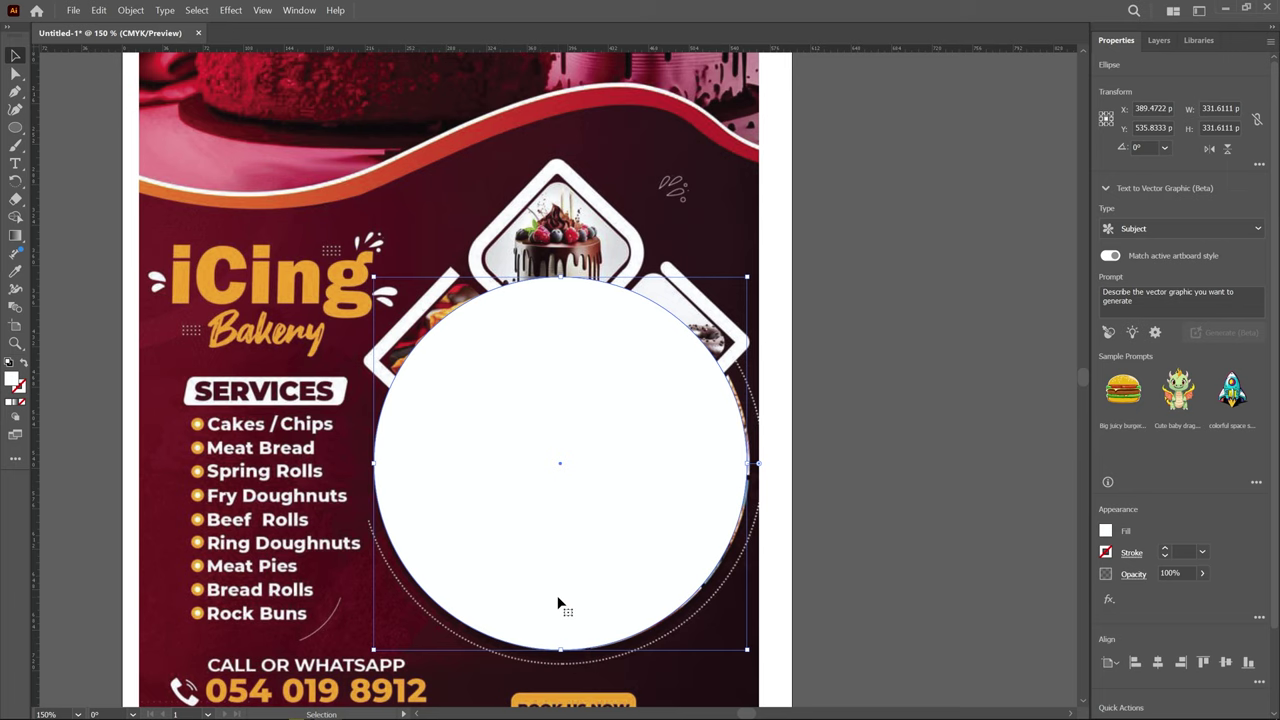
key(a)
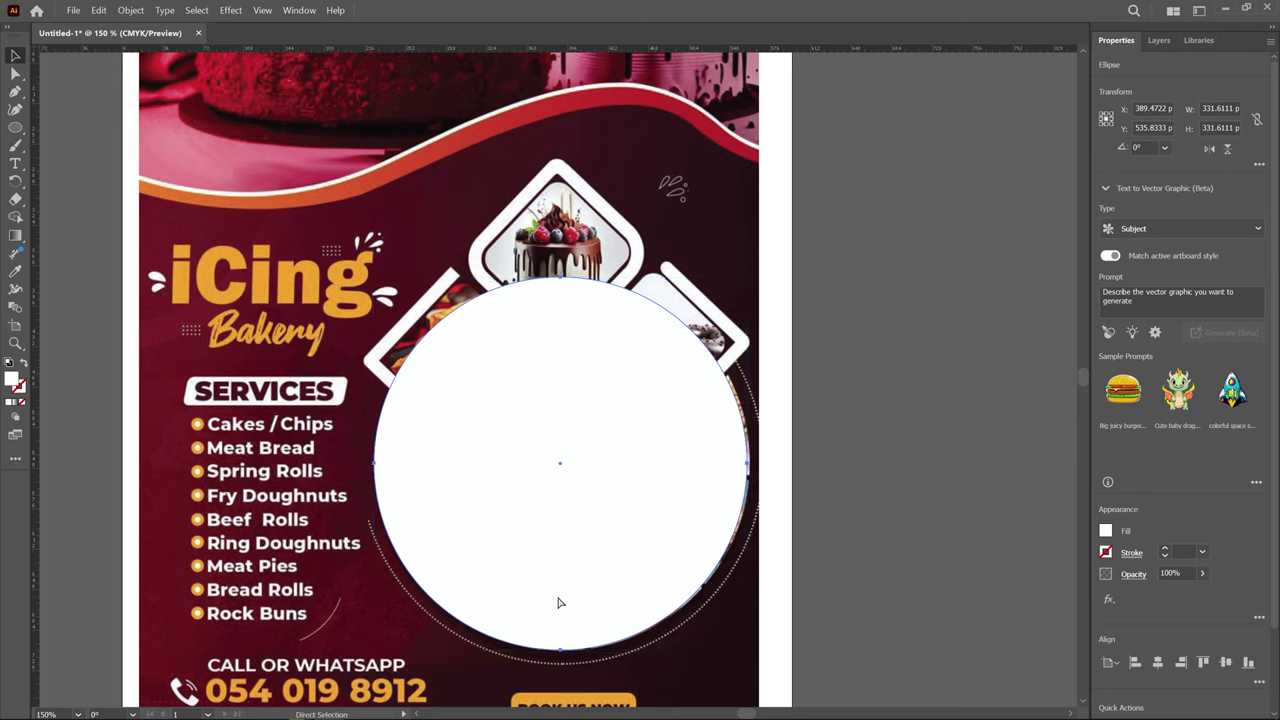
- Make a smaller 221.7 × 203.7 pt inner copy and swap the big circle to a white outline
key(v)
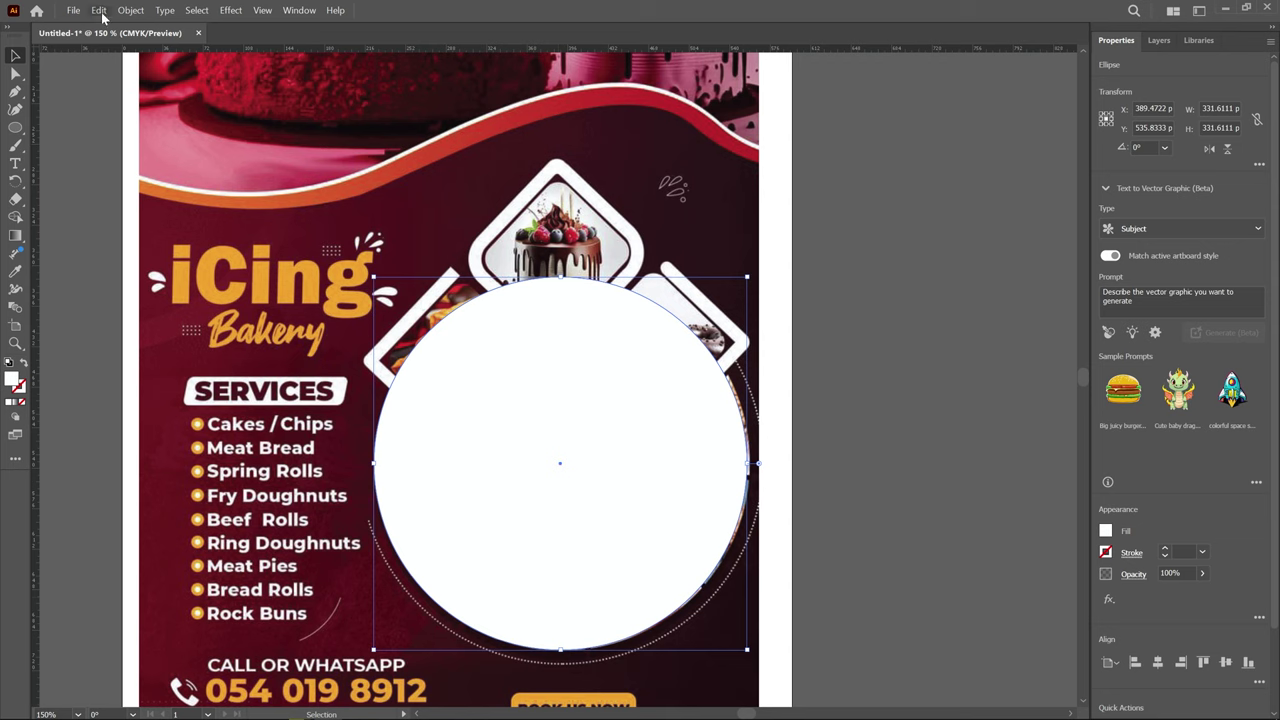
click(99, 11)
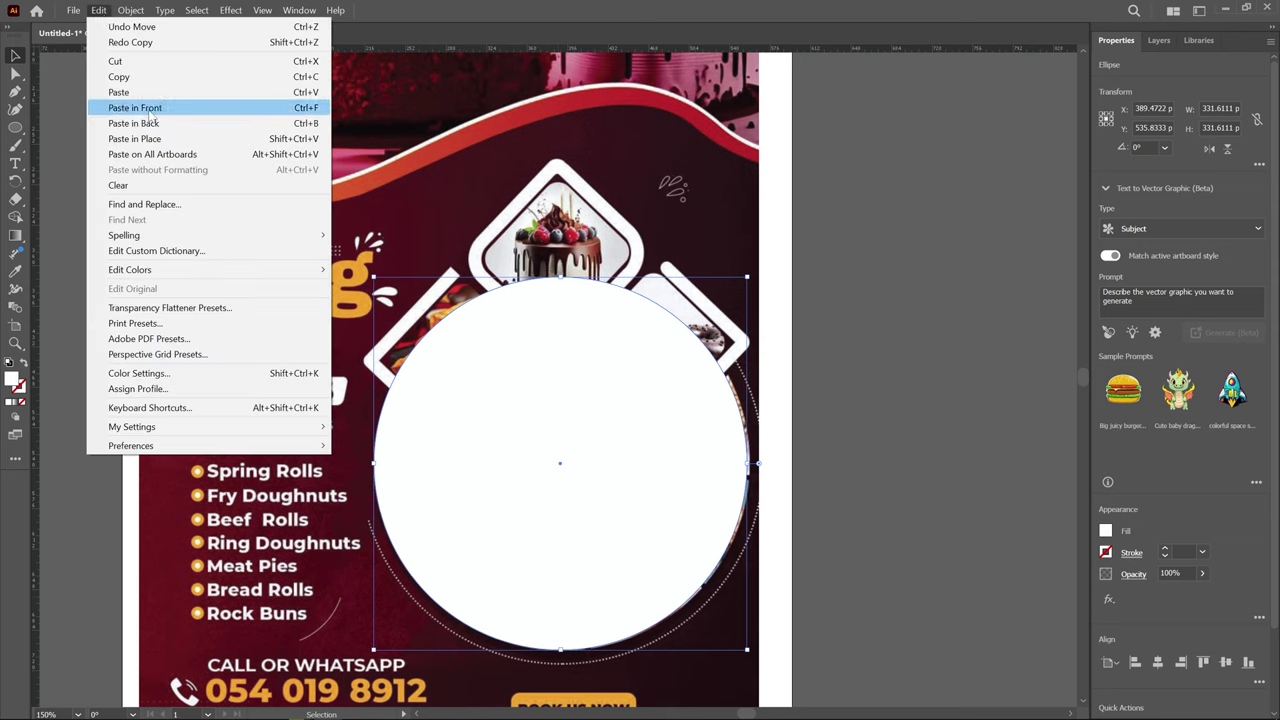
click(512, 375)
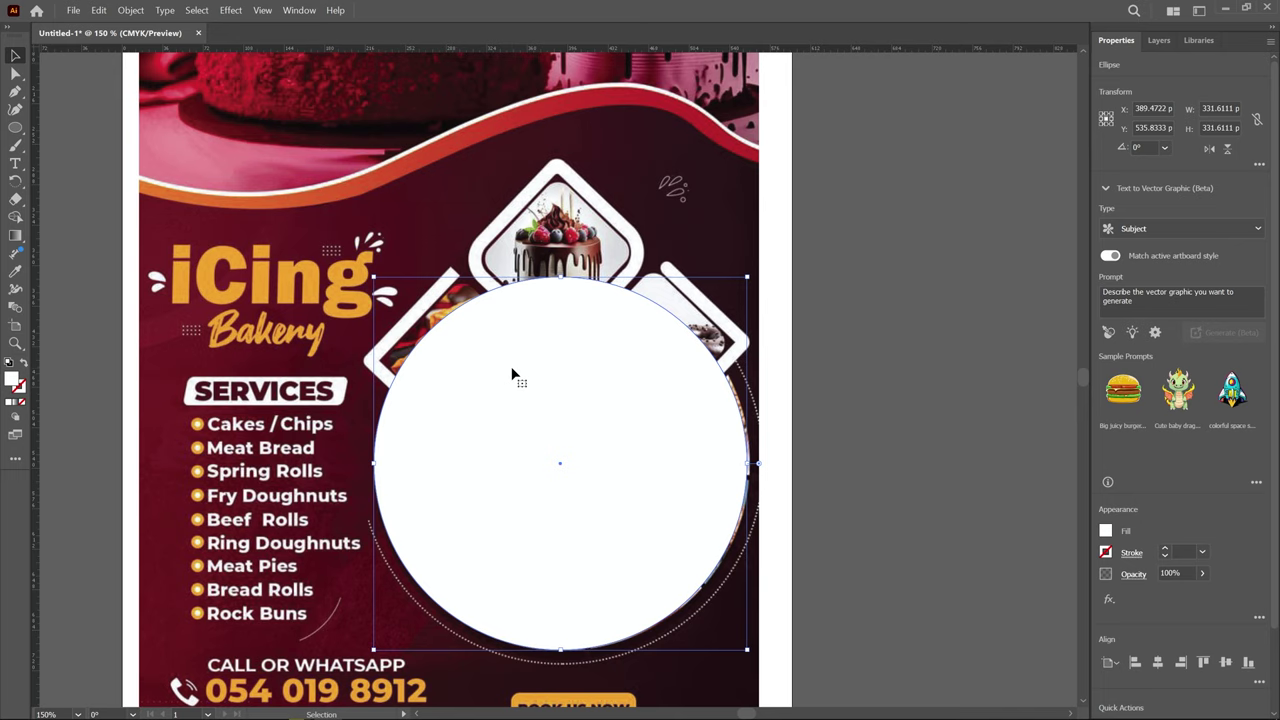
key(a)
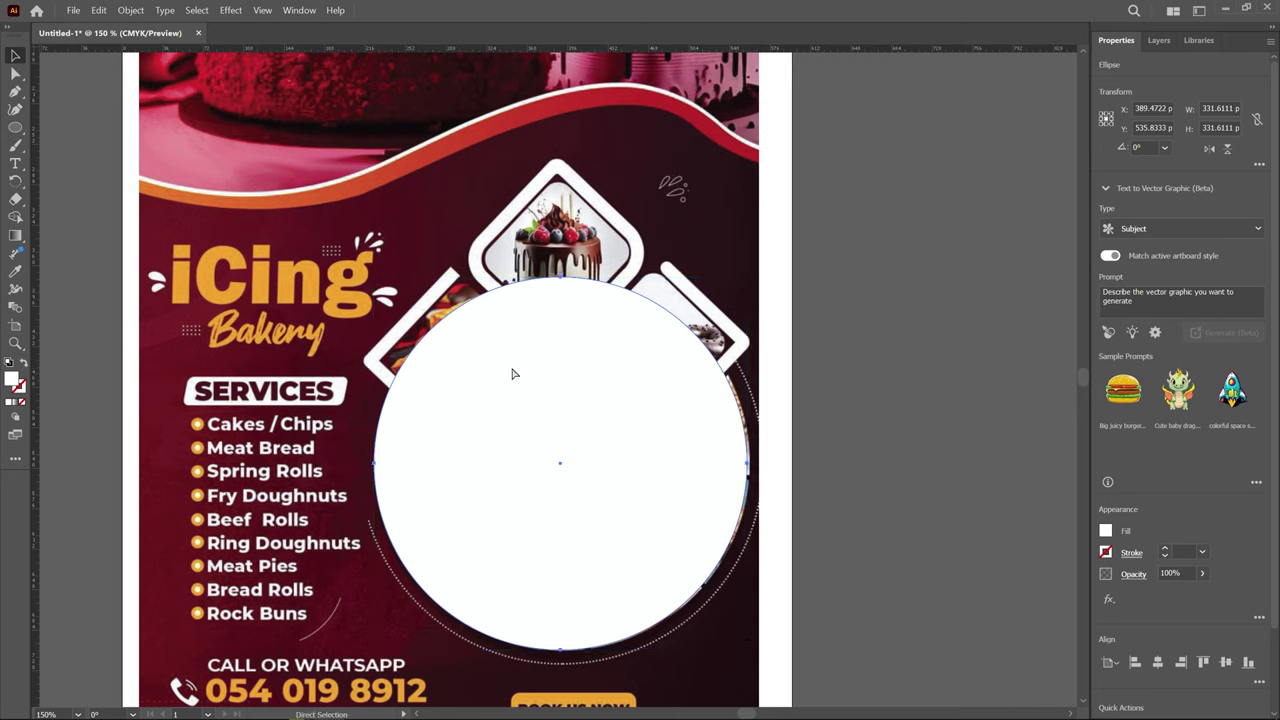
key(v)
mouse_move(590, 357)
mouse_down()
mouse_move(731, 318)
mouse_move(594, 362)
mouse_up()
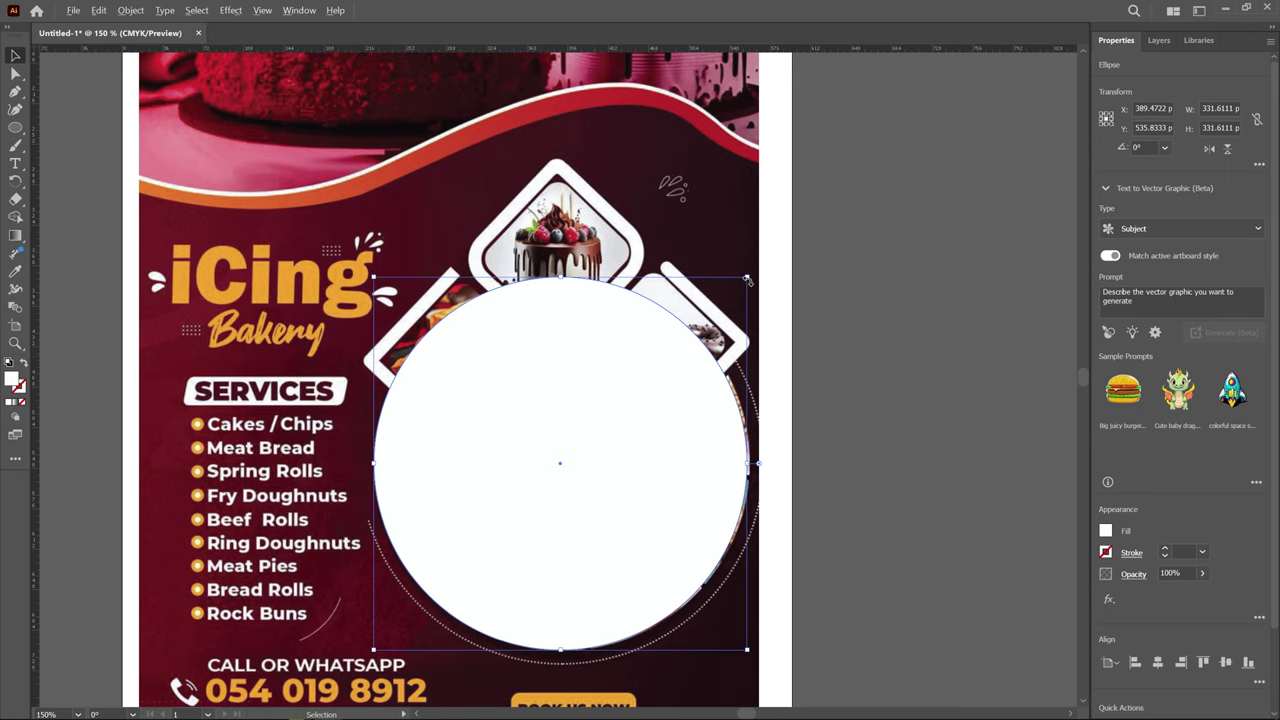
drag(748, 278, 686, 349)
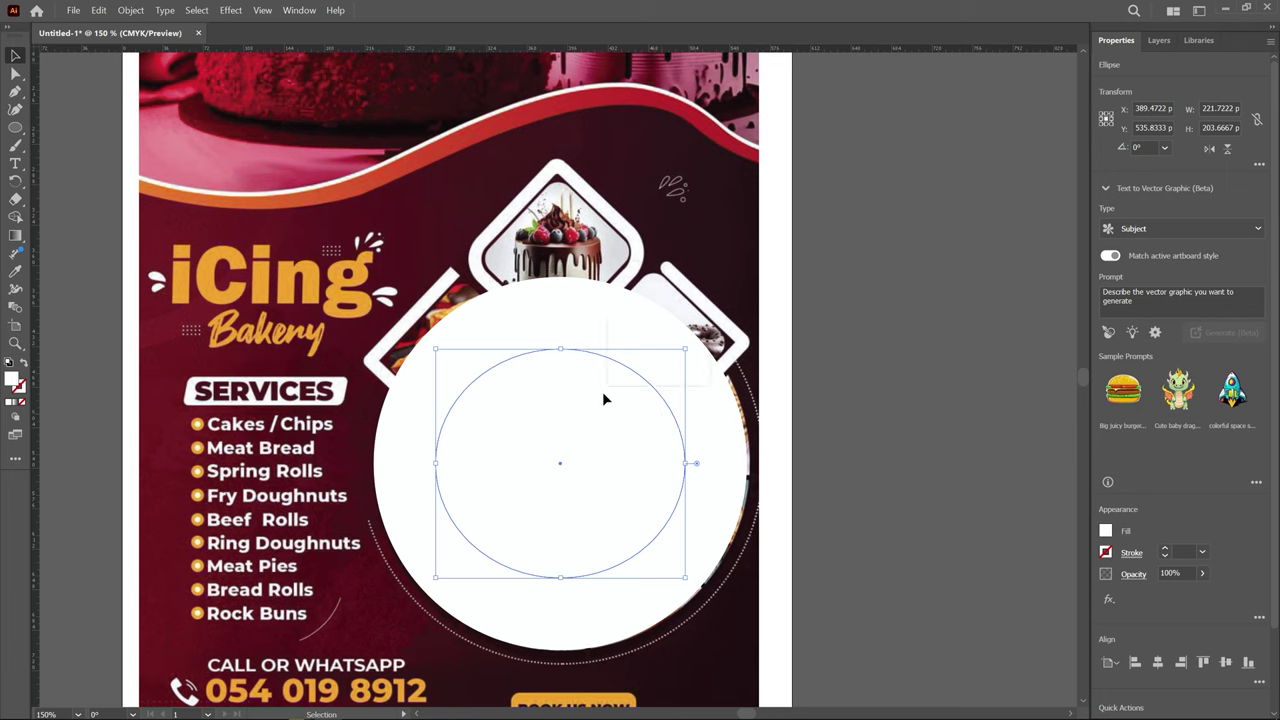
click(660, 360)
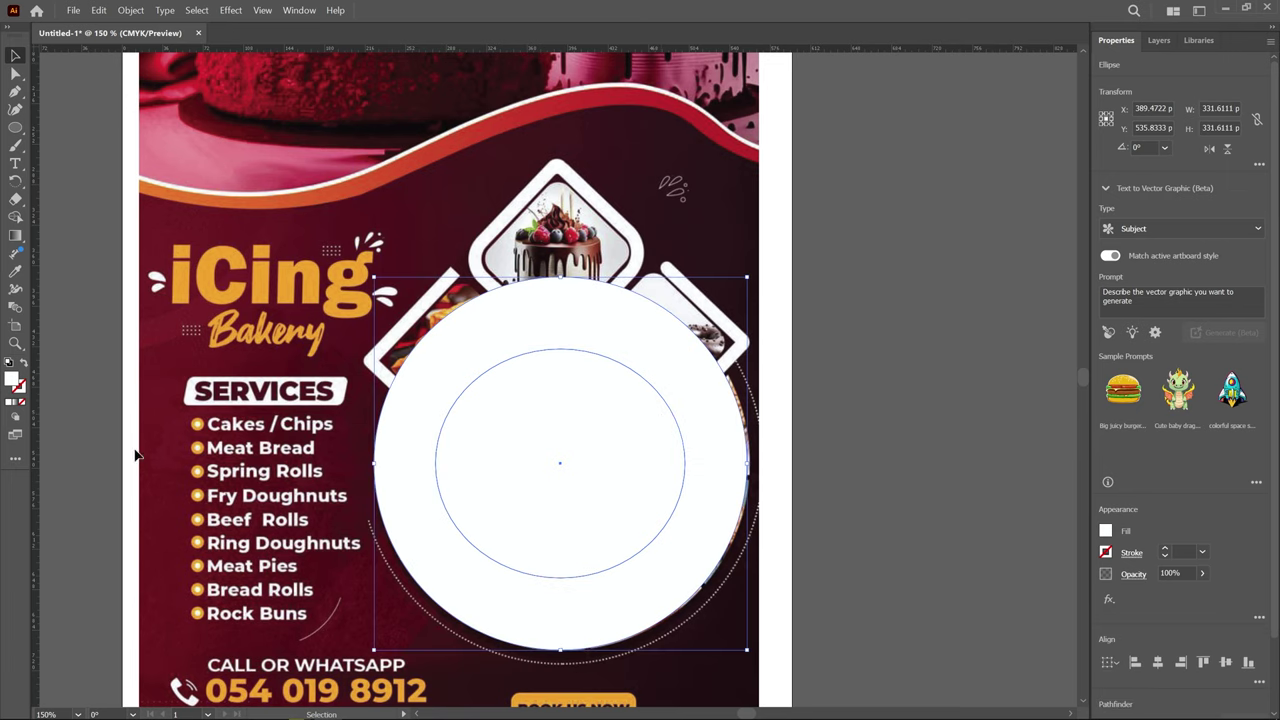
click(24, 366)
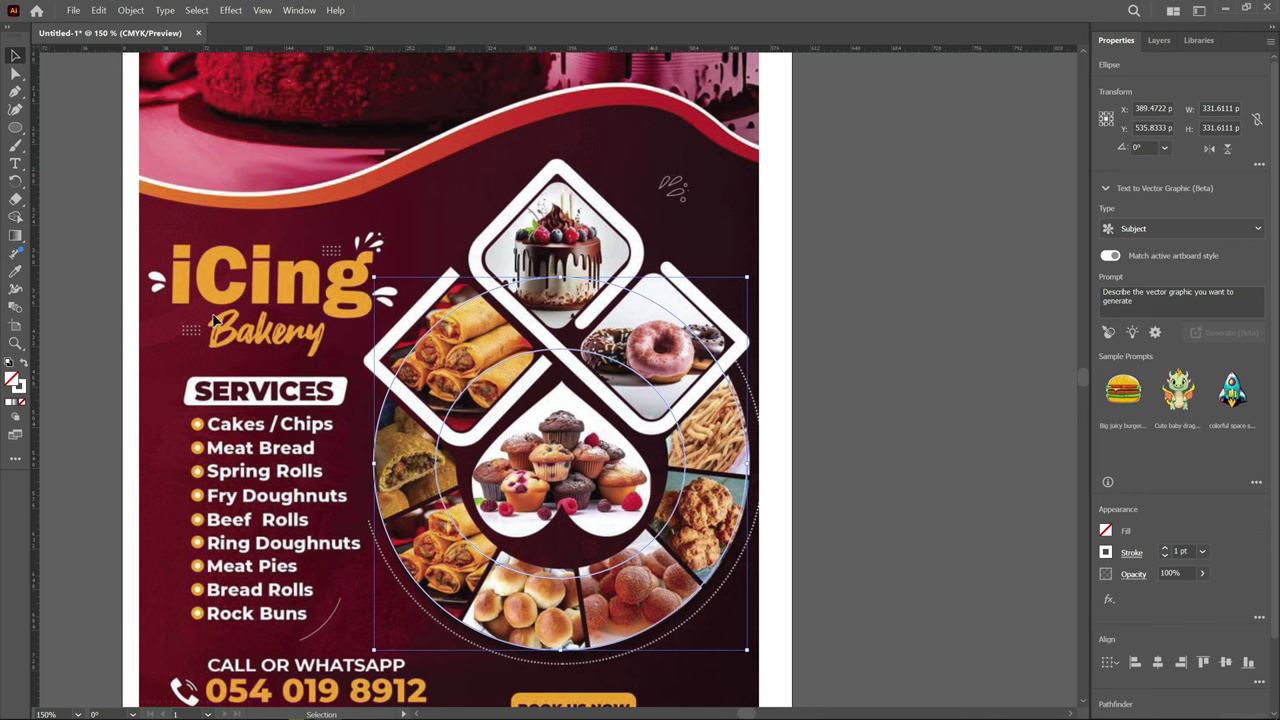
- Select the inner circle path inside the photo collage group
click(316, 335)
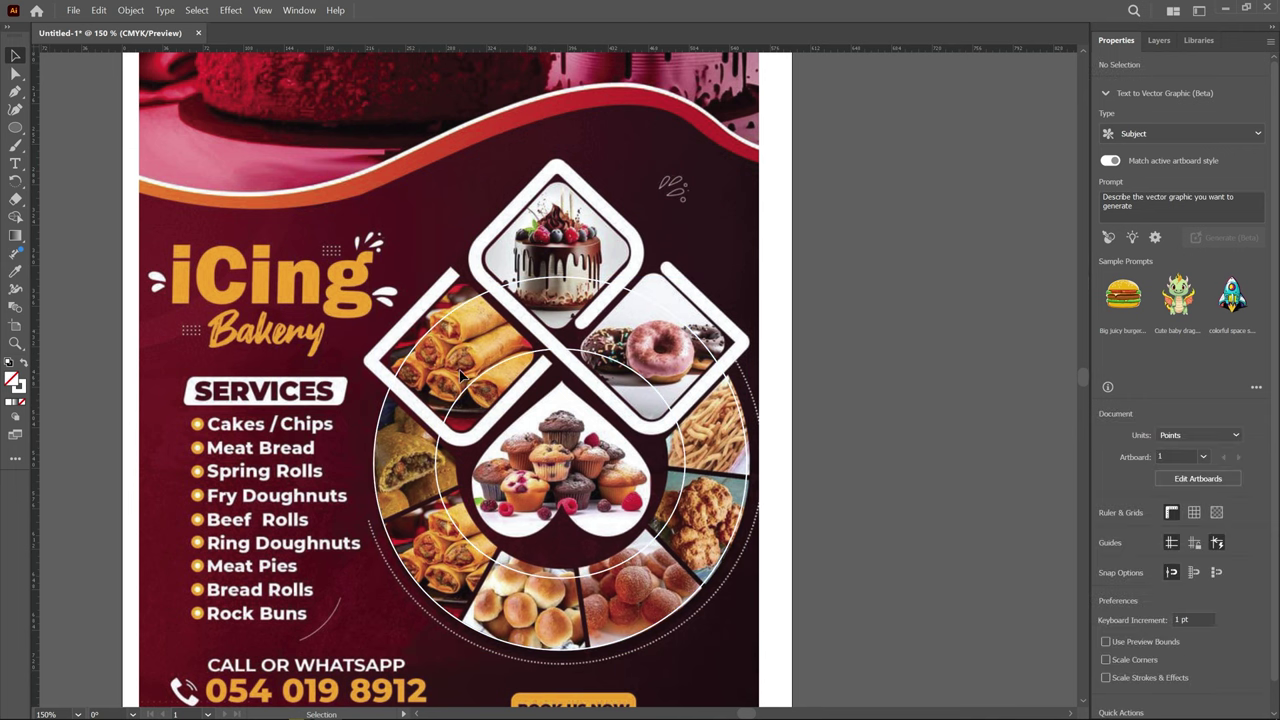
scroll(583, 456, up, 2)
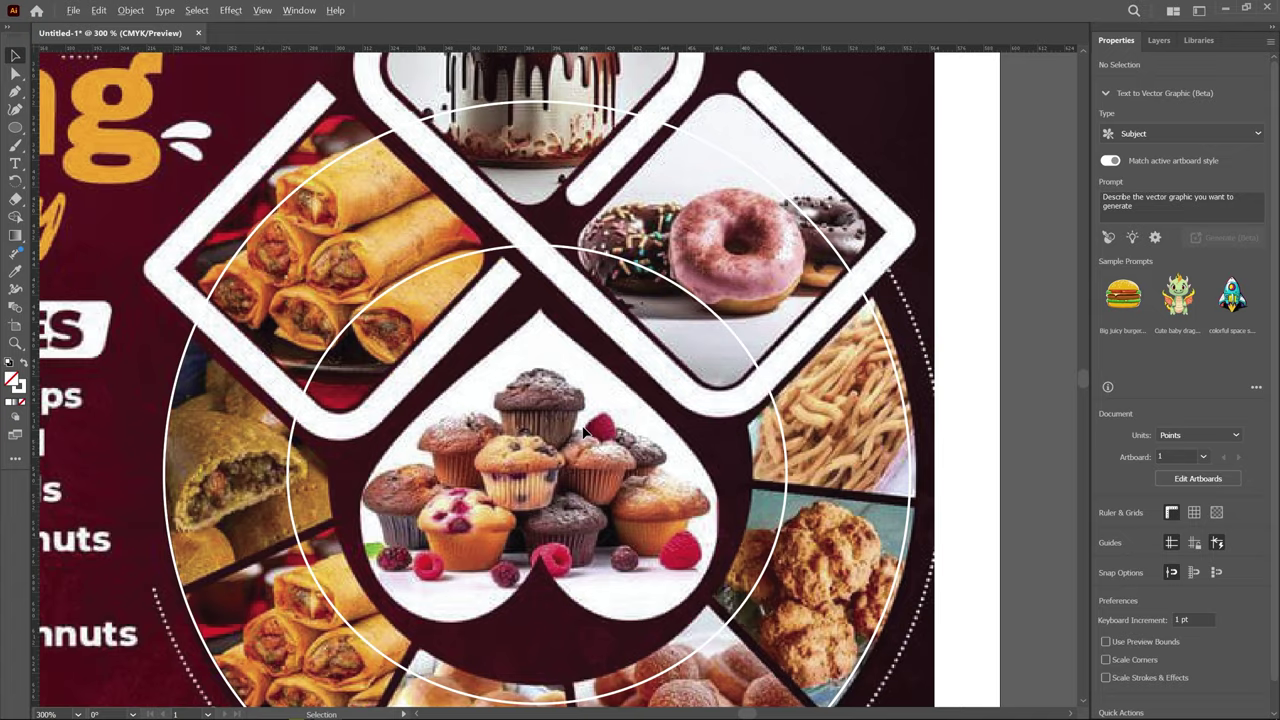
scroll(588, 435, down, 2)
click(720, 458)
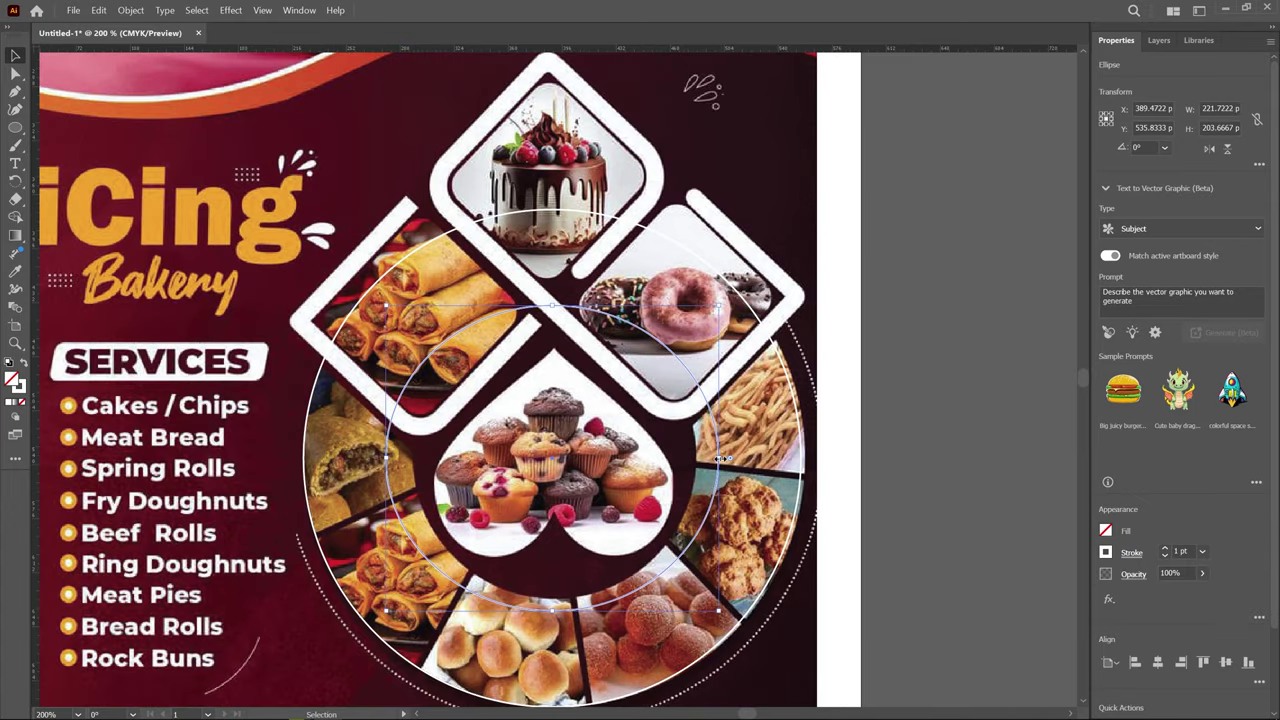
click(687, 370)
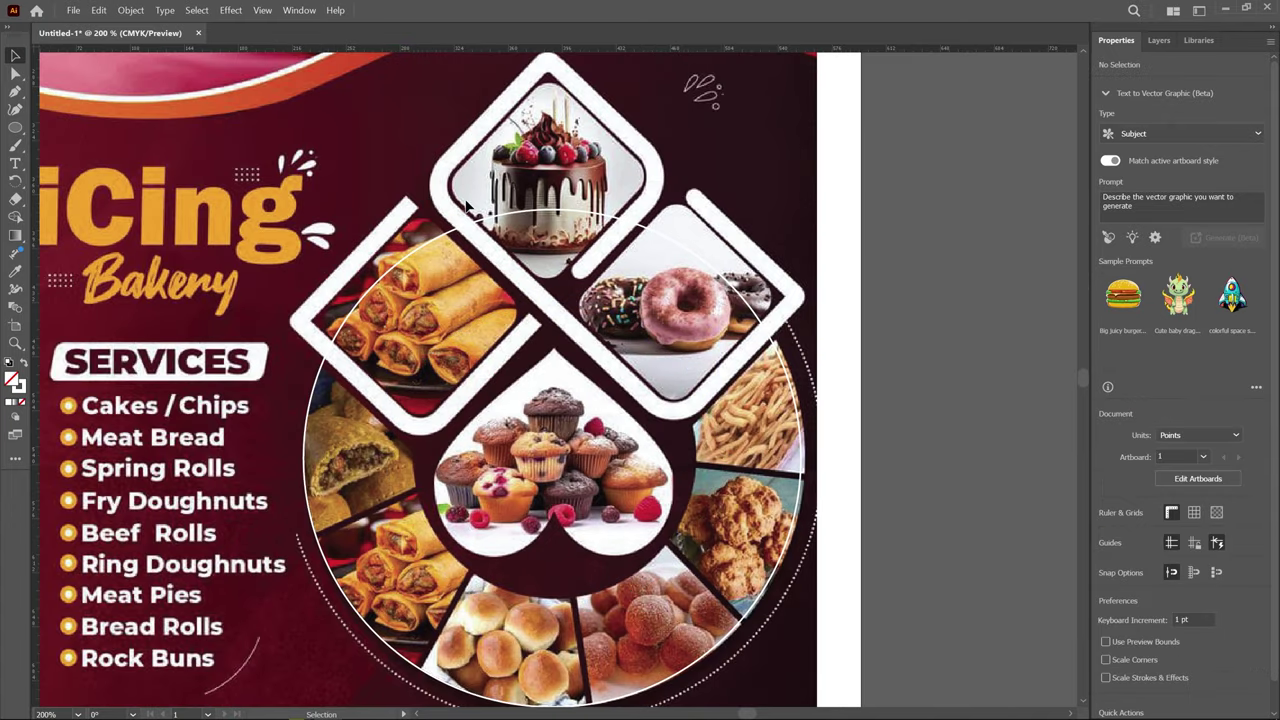
click(519, 313)
key(a)
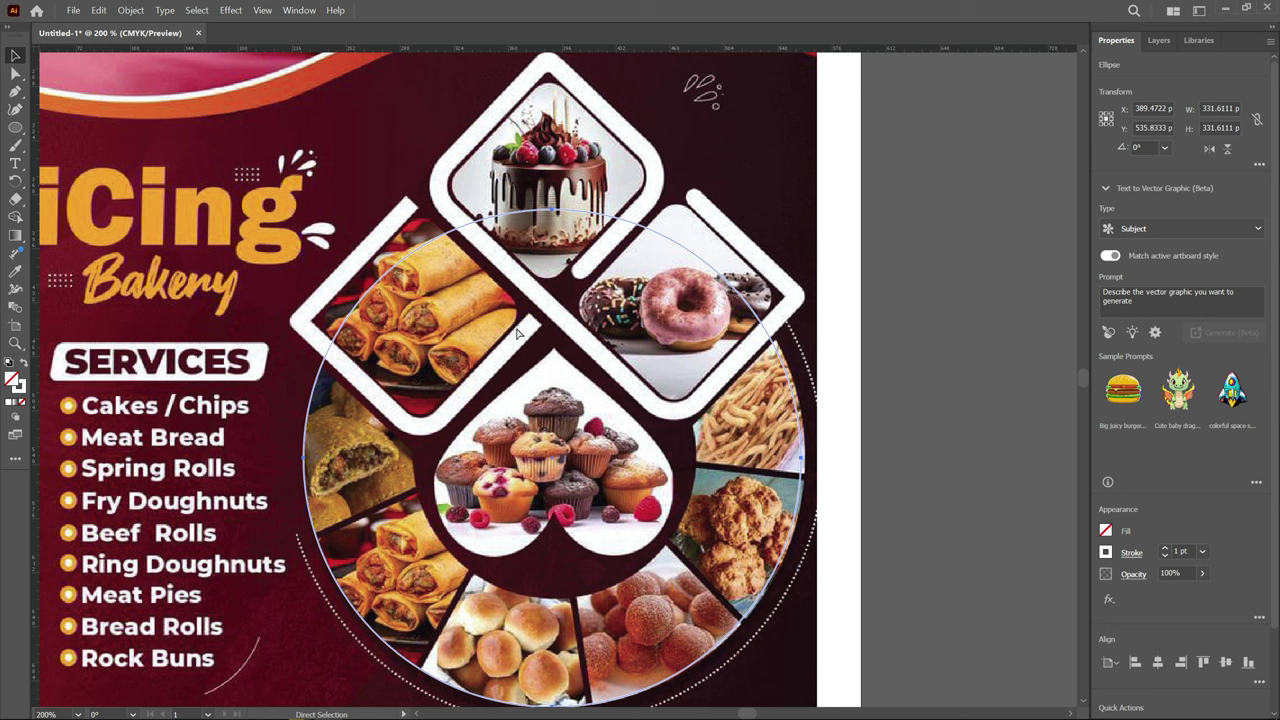
key(v)
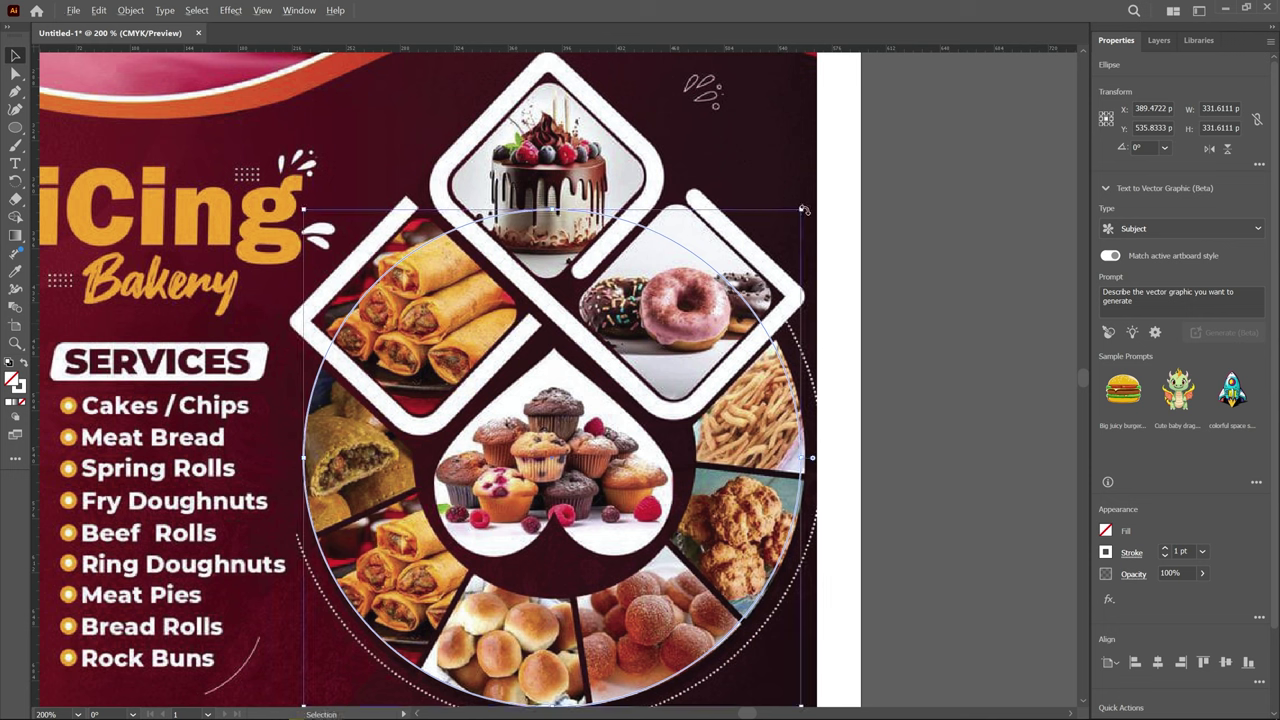
- Scale the inner circle to 189 × 189 pt about its centre and refill the outer circle white
drag(801, 211, 733, 289)
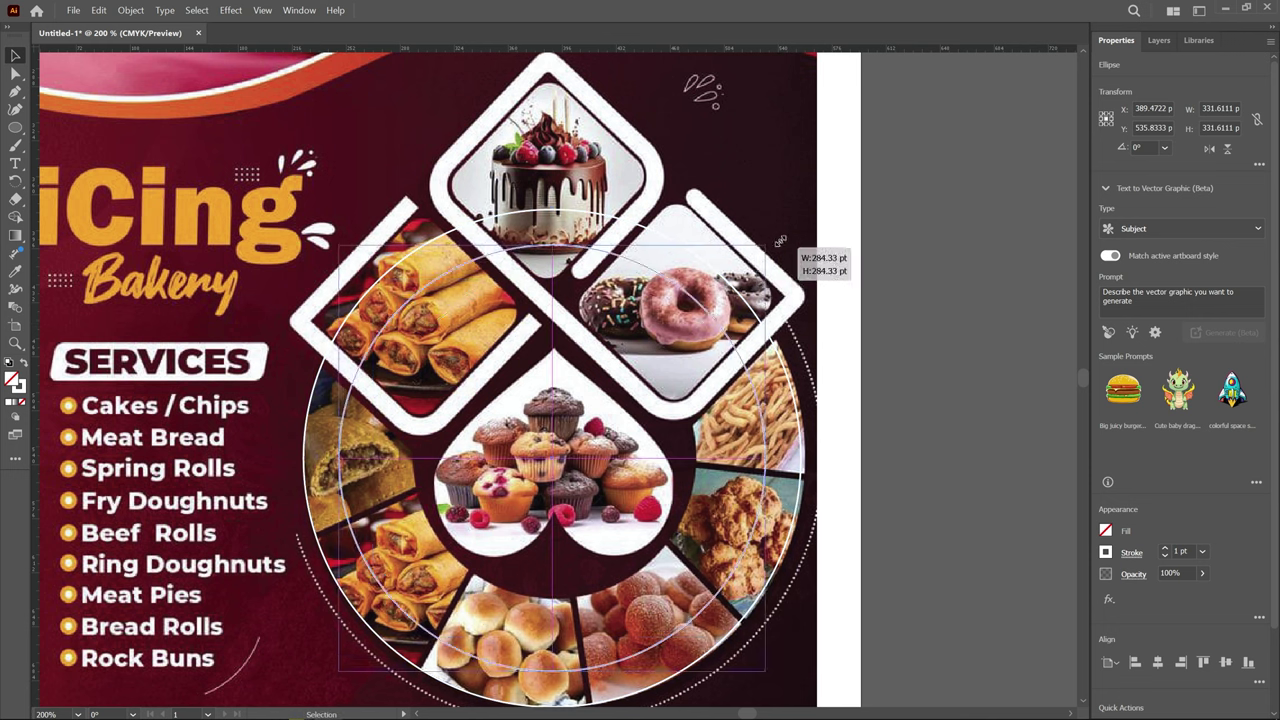
drag(733, 289, 712, 318)
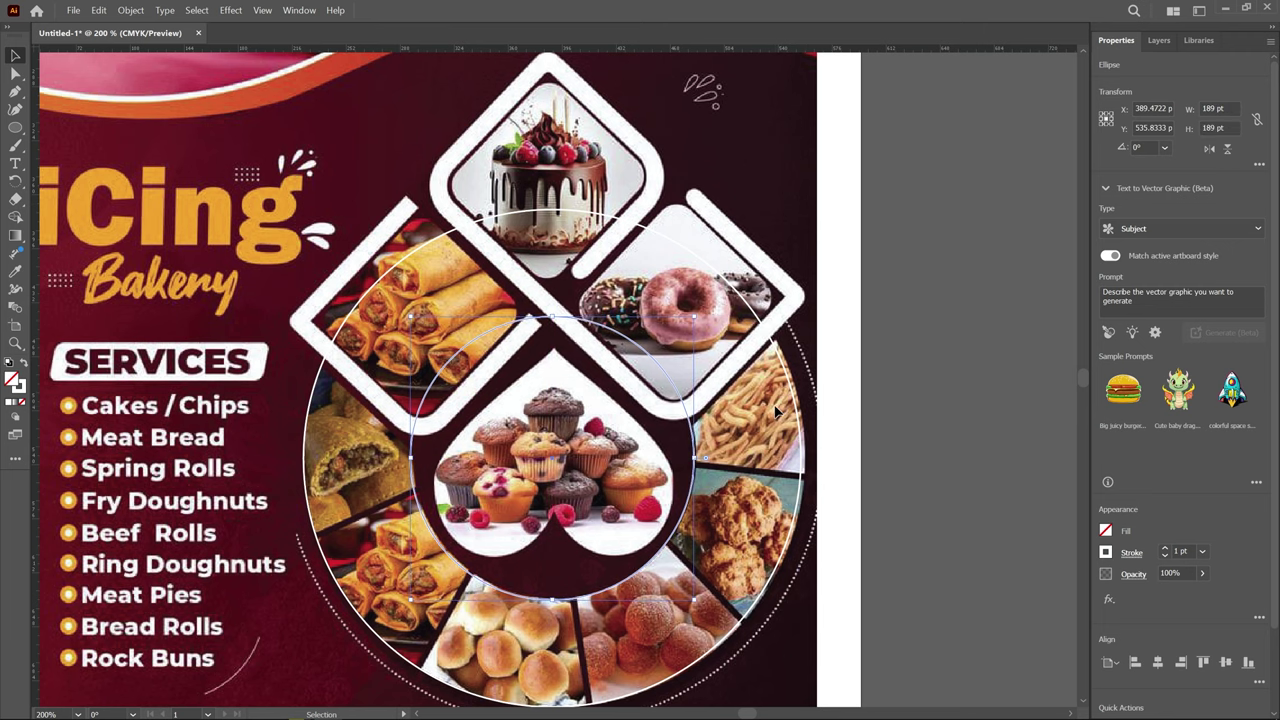
shift+click(595, 418)
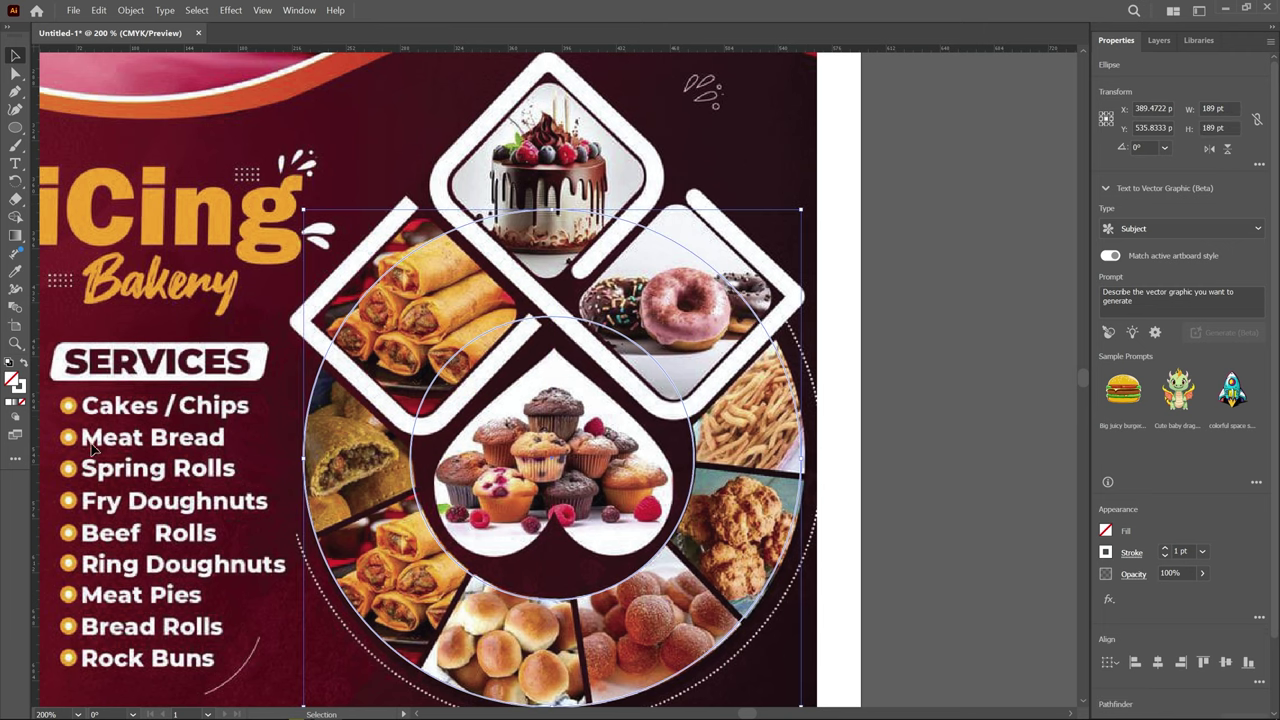
click(22, 372)
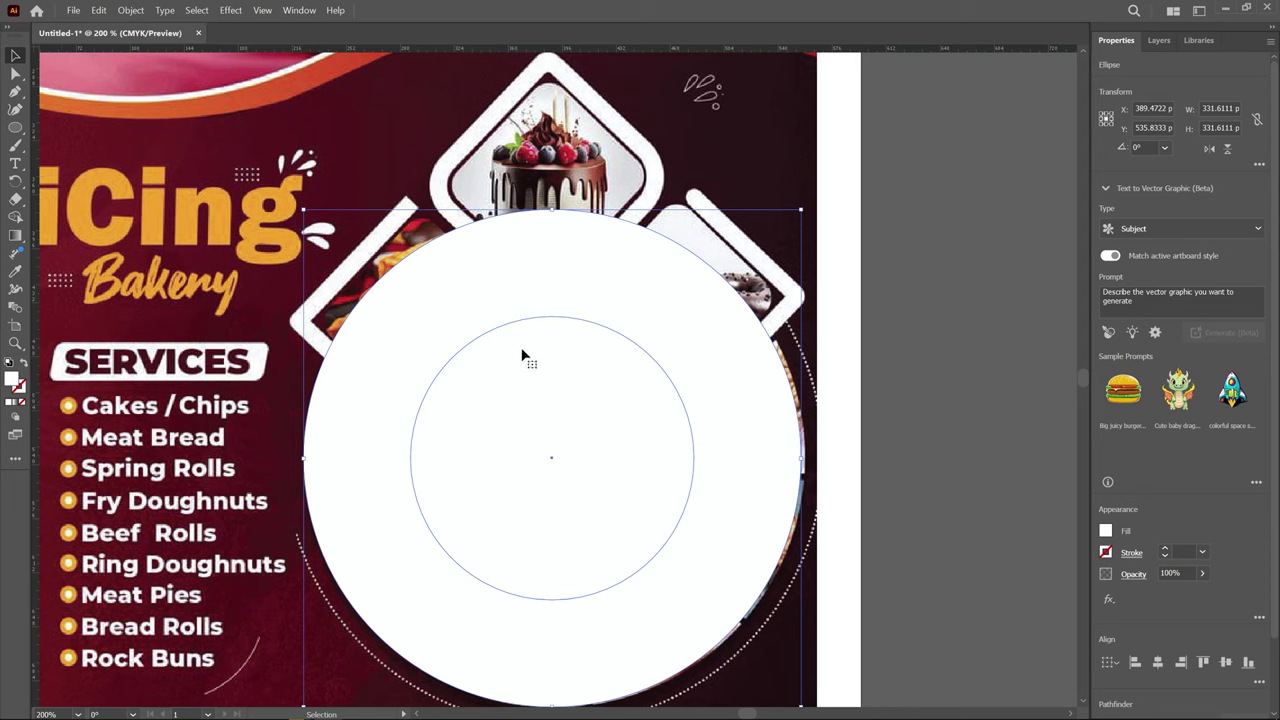
- Subtract the inner circle with Minus Front, set the ring to 81% opacity, and add a horizontal guide
scroll(1208, 461, down, 2)
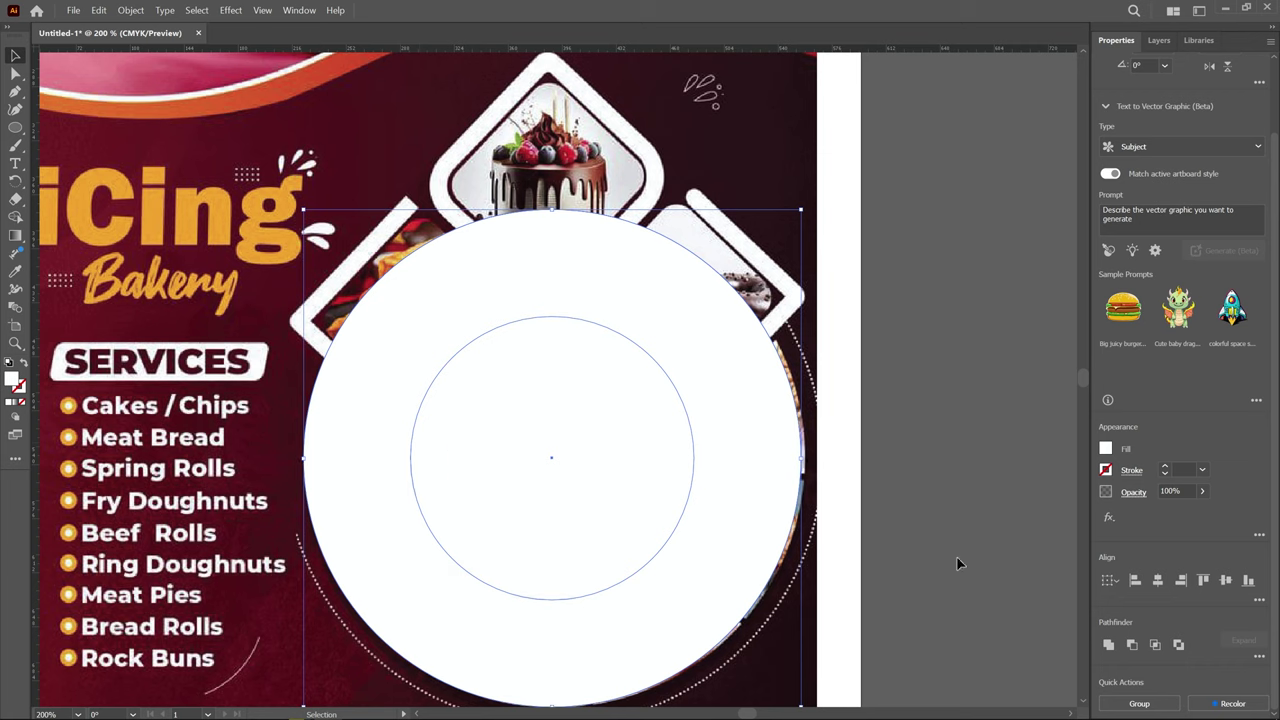
click(1131, 644)
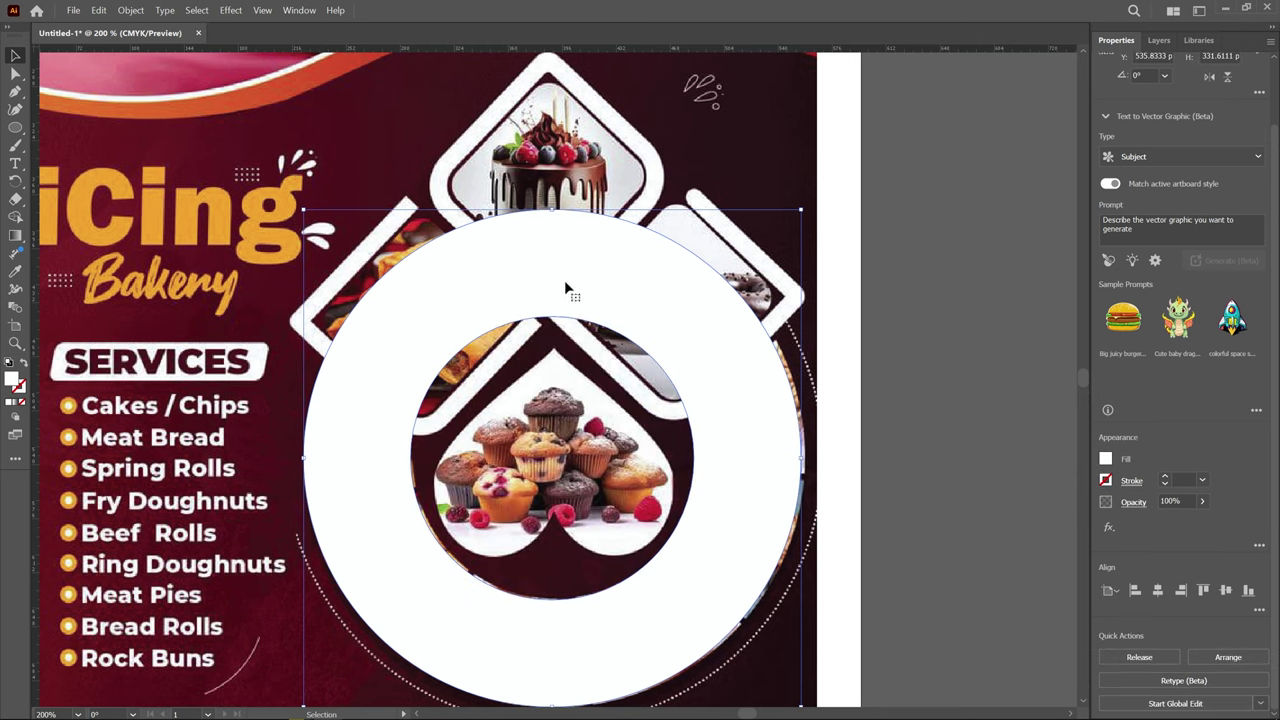
click(1203, 501)
drag(1206, 521, 1188, 521)
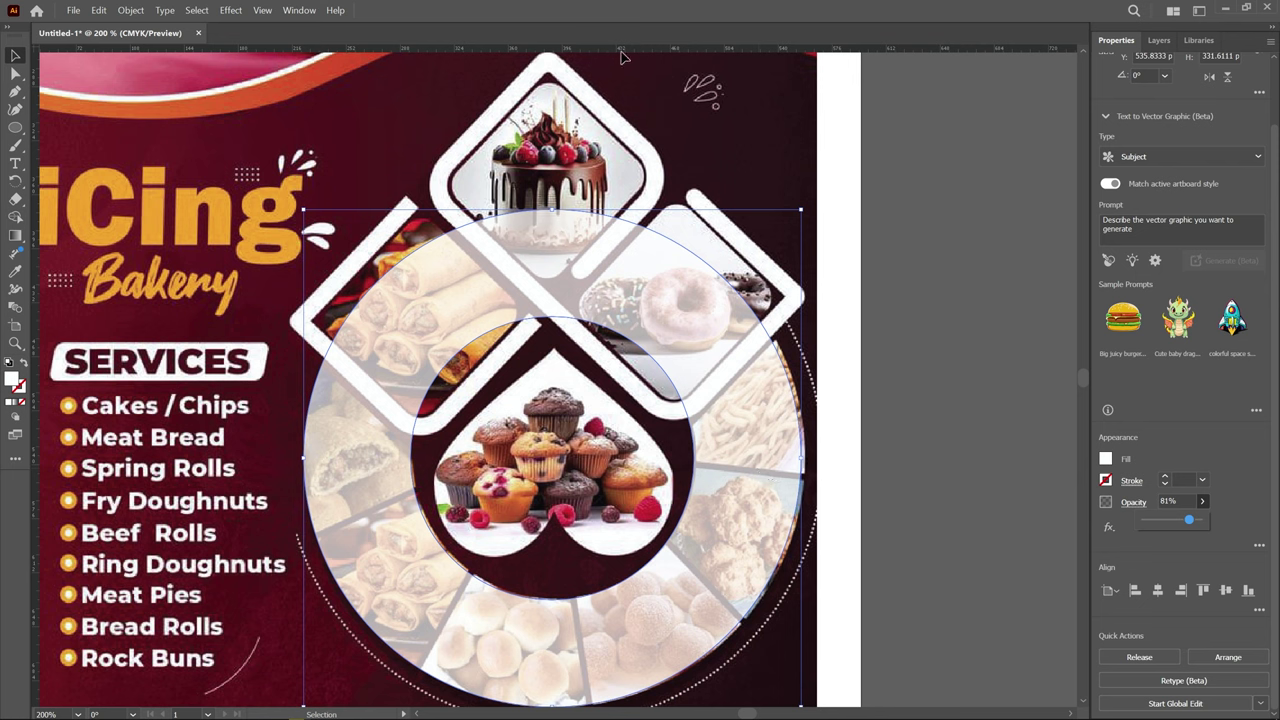
drag(621, 52, 365, 467)
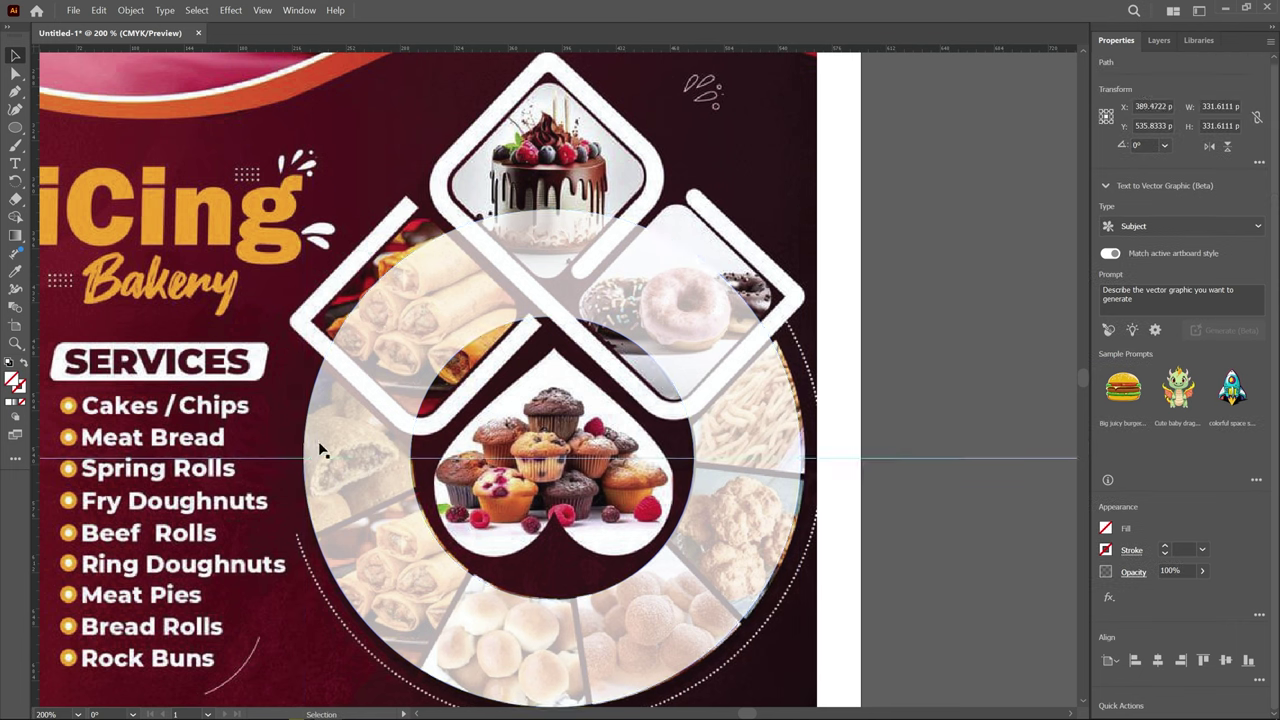
- Centre the horizontal guide and draw a thin rectangle across the ring's right side
drag(310, 466, 318, 459)
drag(530, 490, 553, 222)
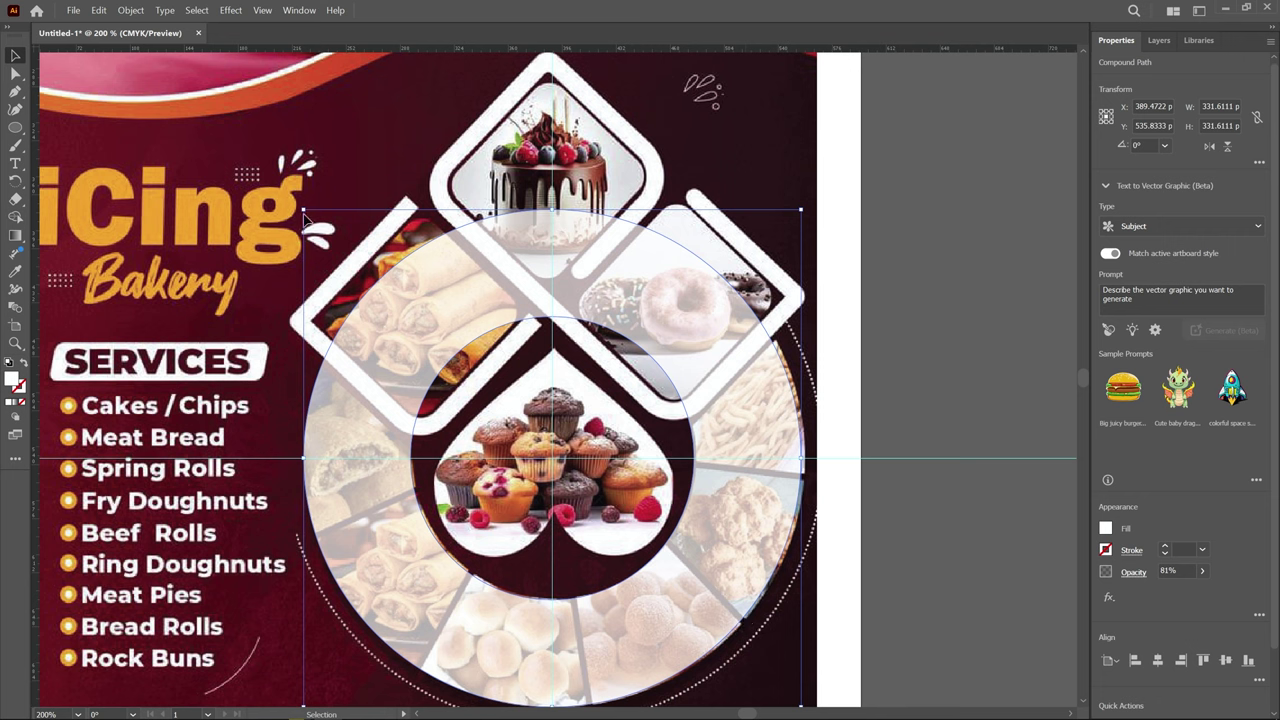
click(15, 128)
click(89, 127)
scroll(575, 350, up, 3)
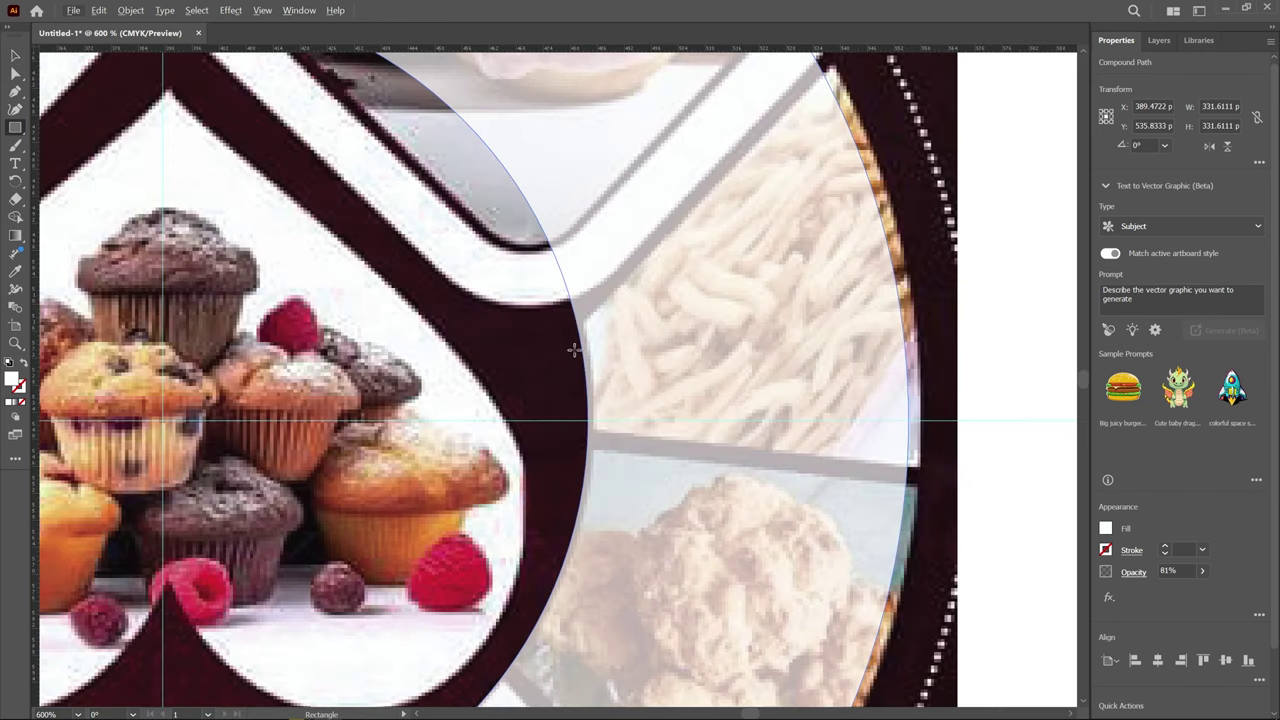
drag(570, 352, 928, 362)
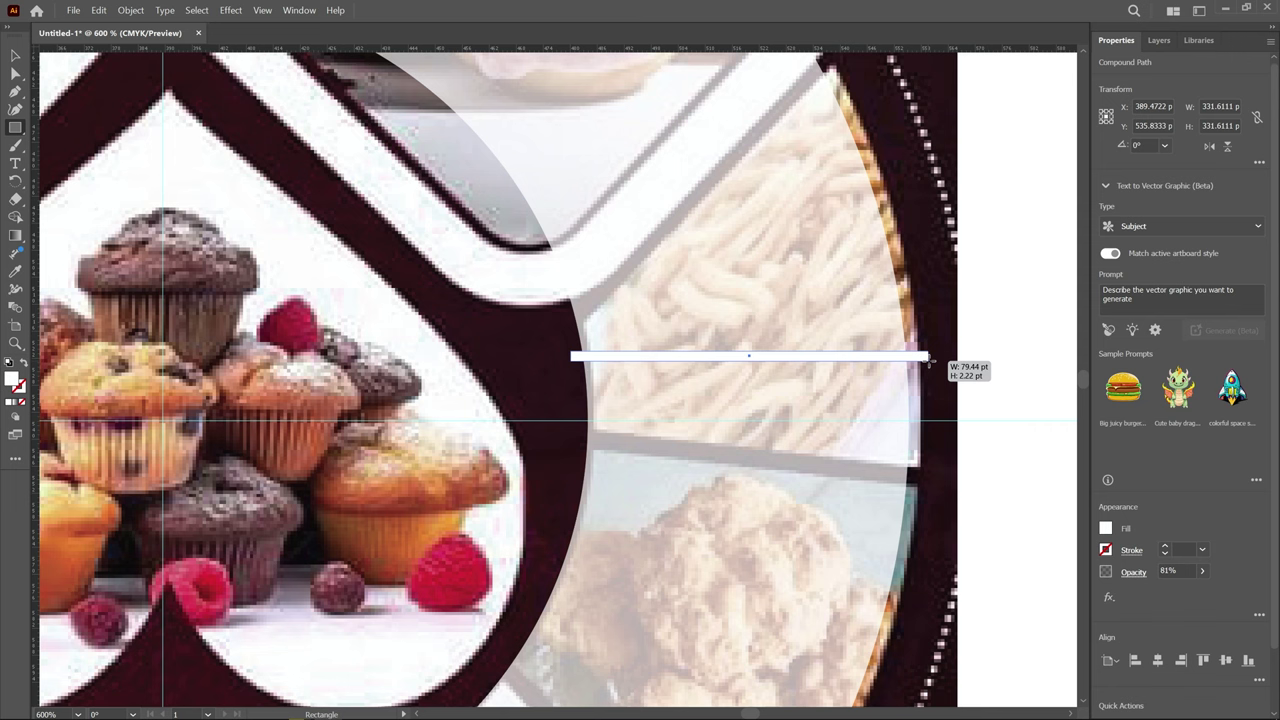
- Stretch the bar's left end to the vertical guide and move it onto the horizontal guide
click(15, 55)
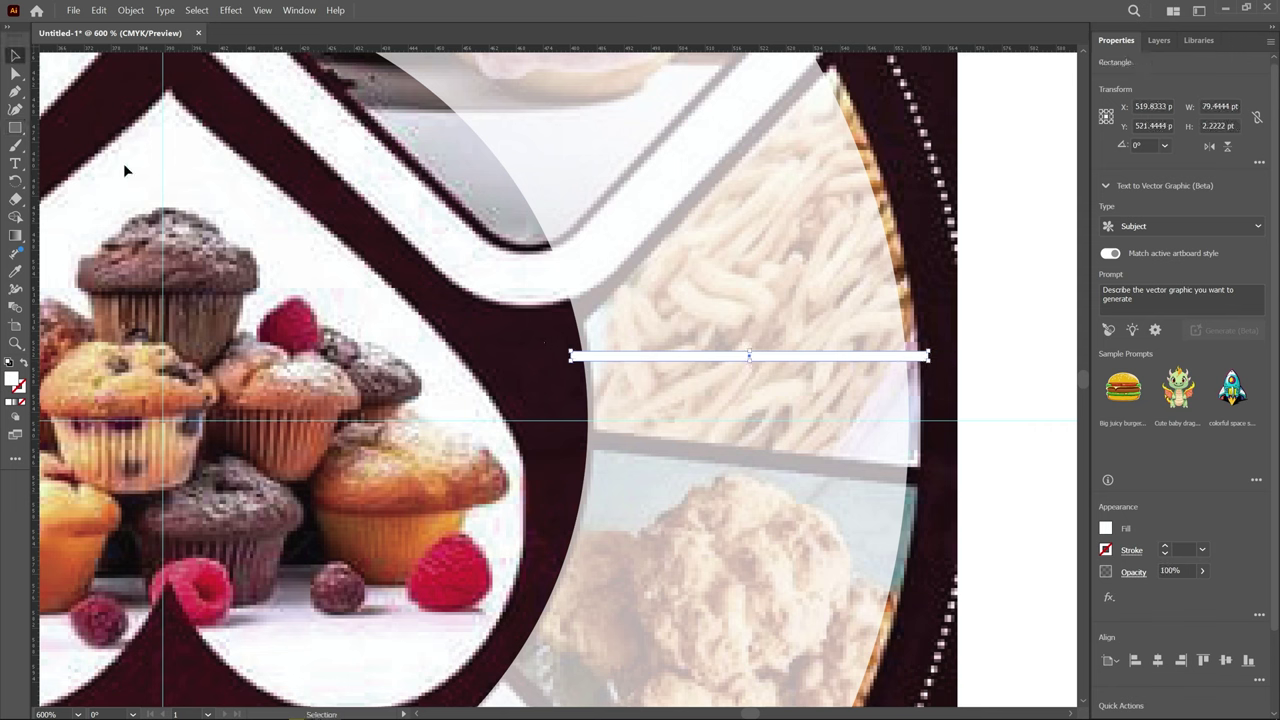
click(15, 73)
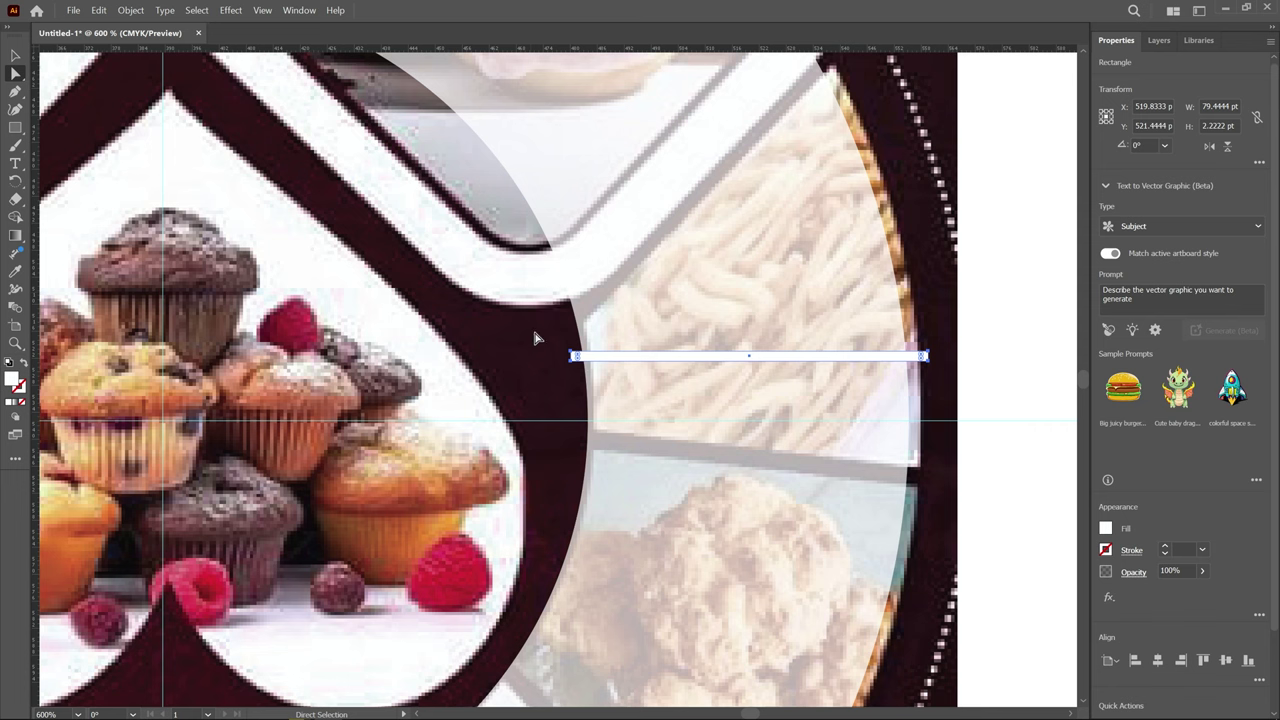
click(571, 357)
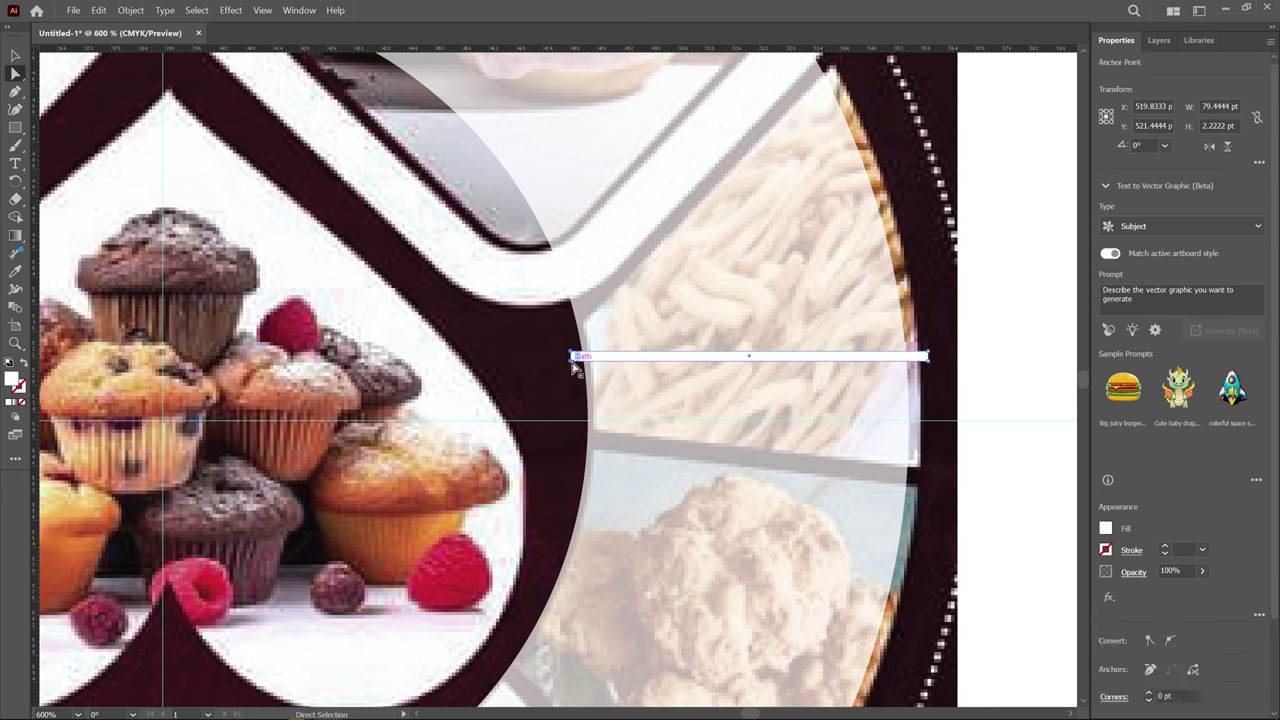
drag(571, 357, 170, 373)
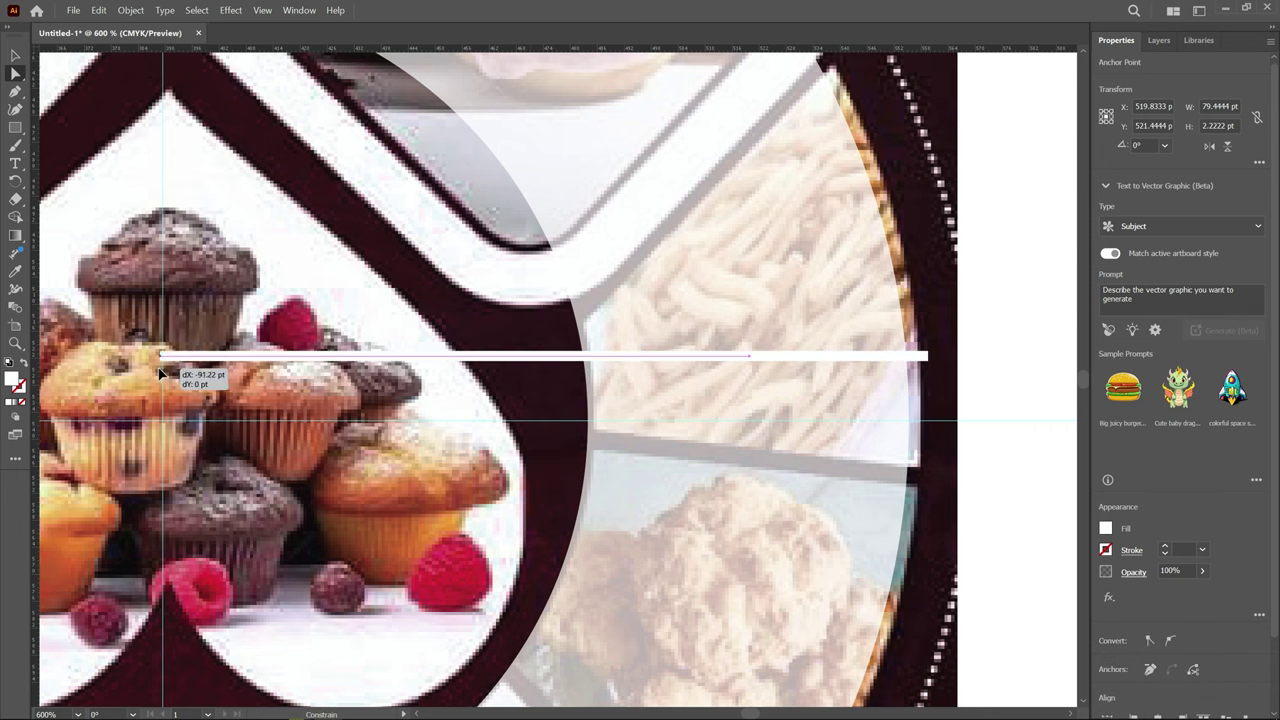
drag(170, 373, 166, 360)
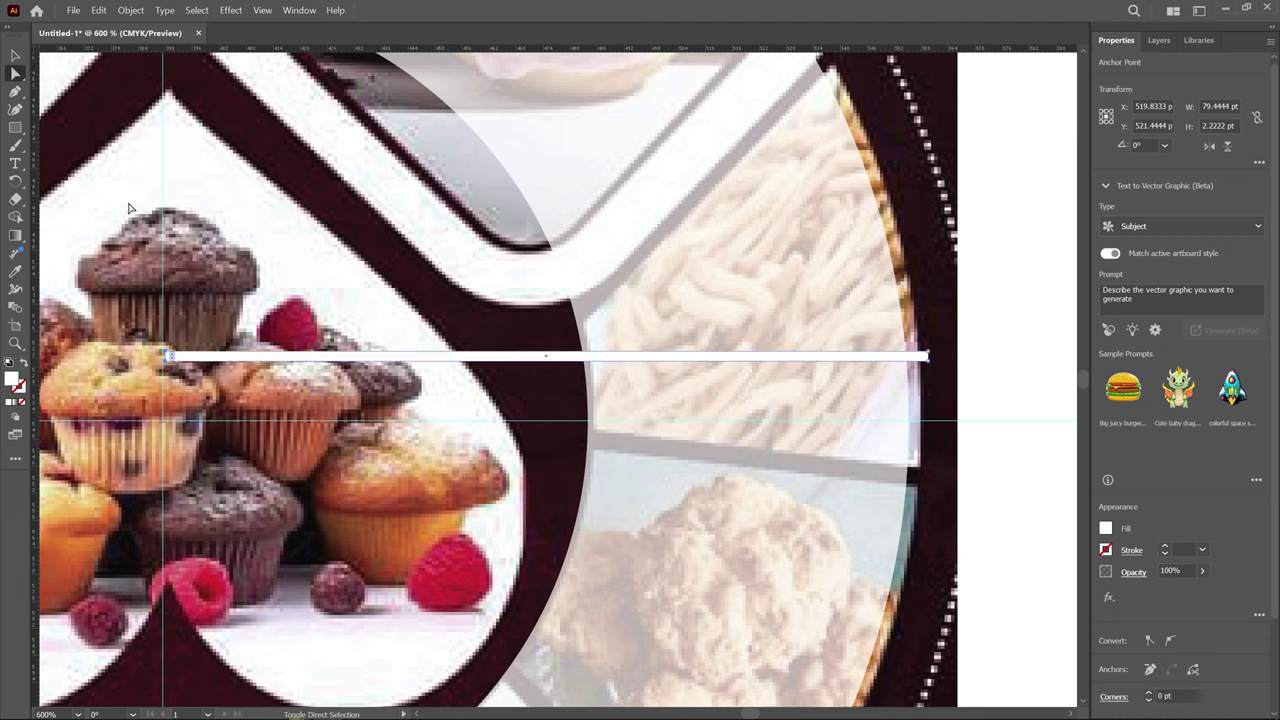
click(15, 55)
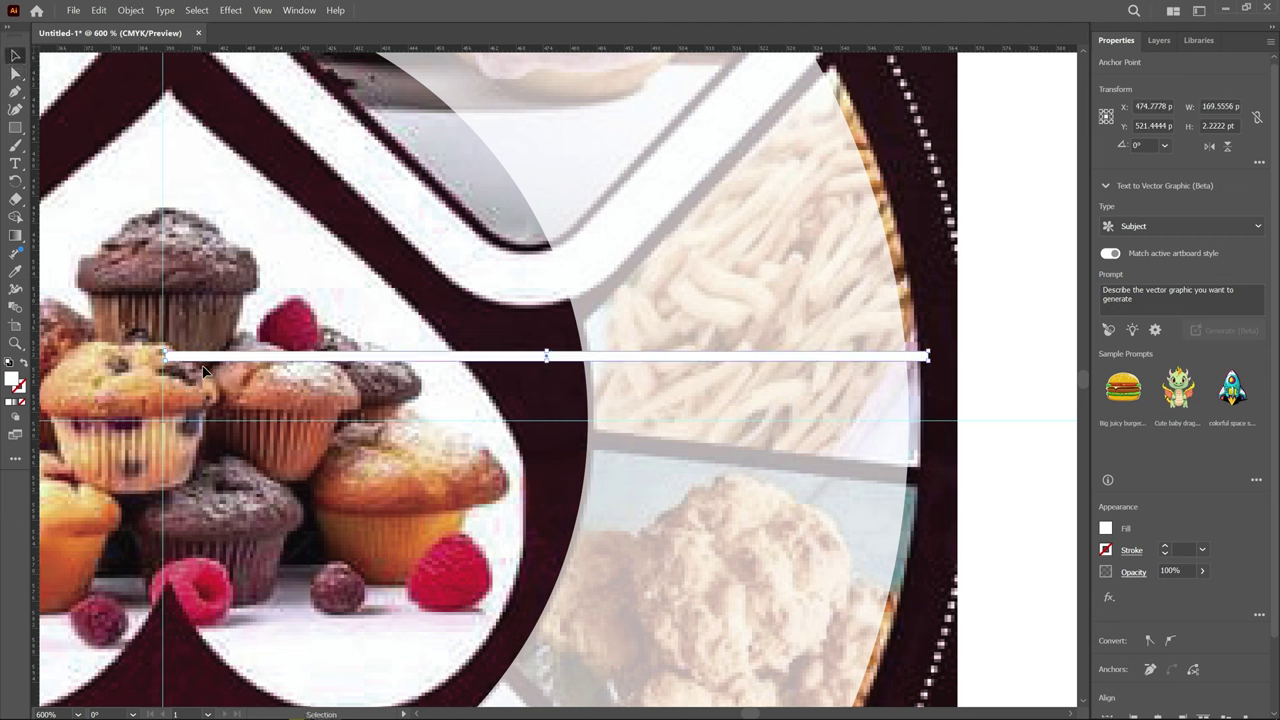
drag(203, 360, 199, 423)
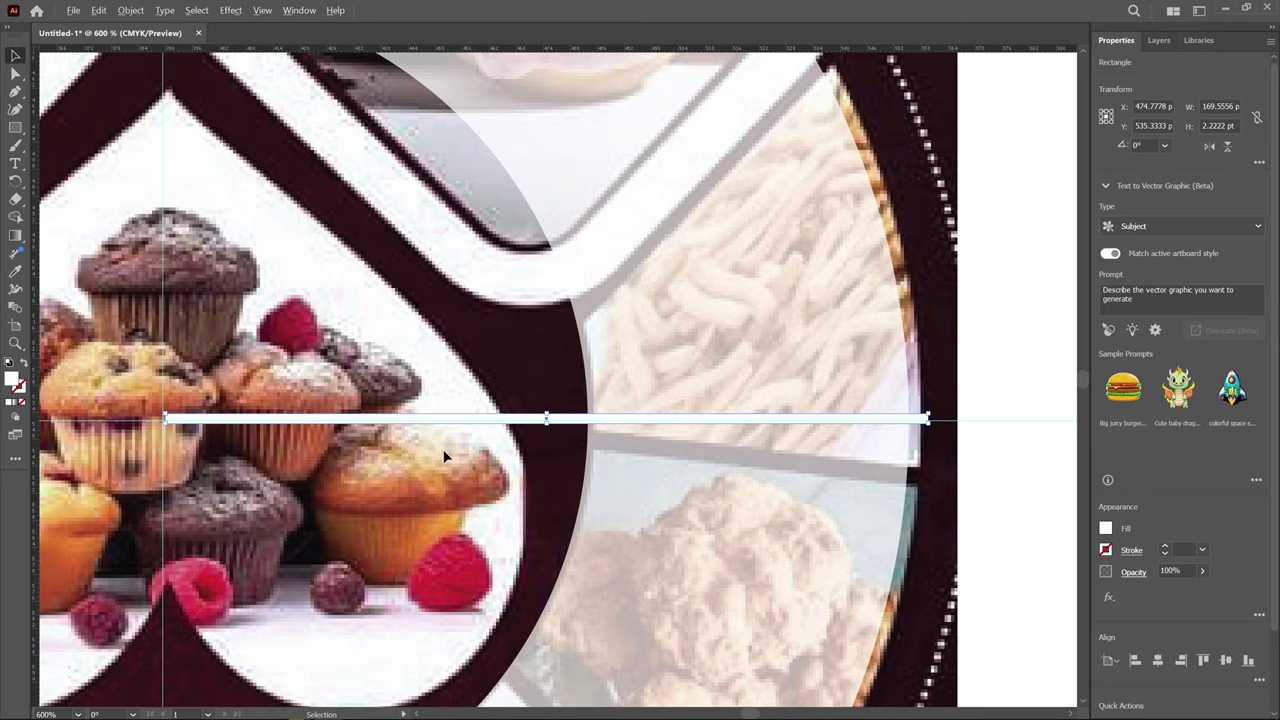
- Zoom in and nudge the bar to X 474.25, Y 535.8333 pt against the vertical guide
scroll(453, 447, down, 2)
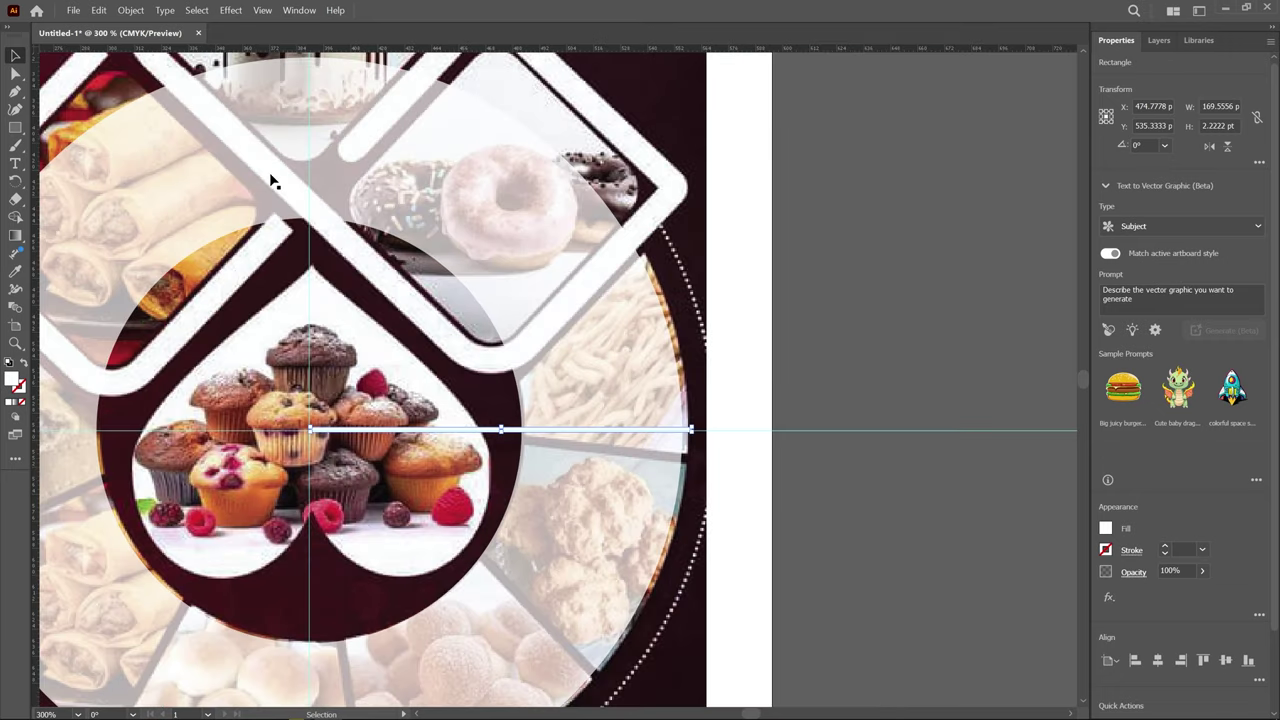
scroll(696, 430, up, 1)
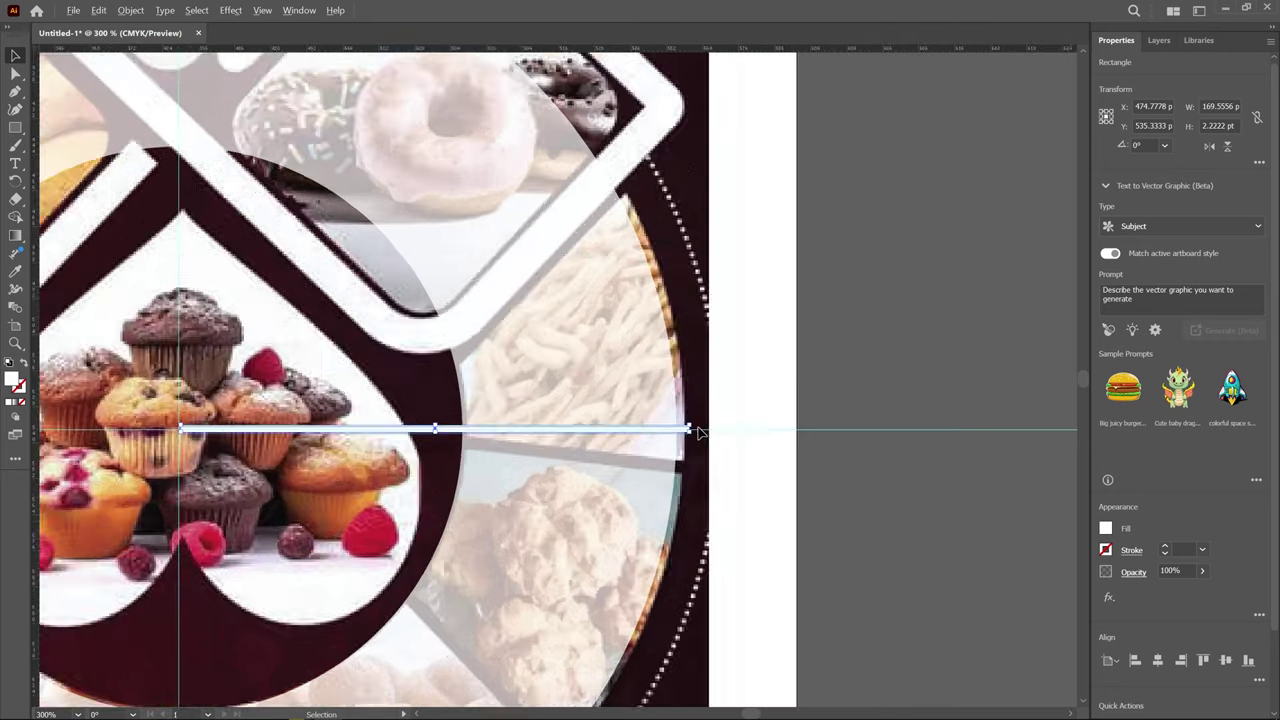
scroll(696, 430, up, 2)
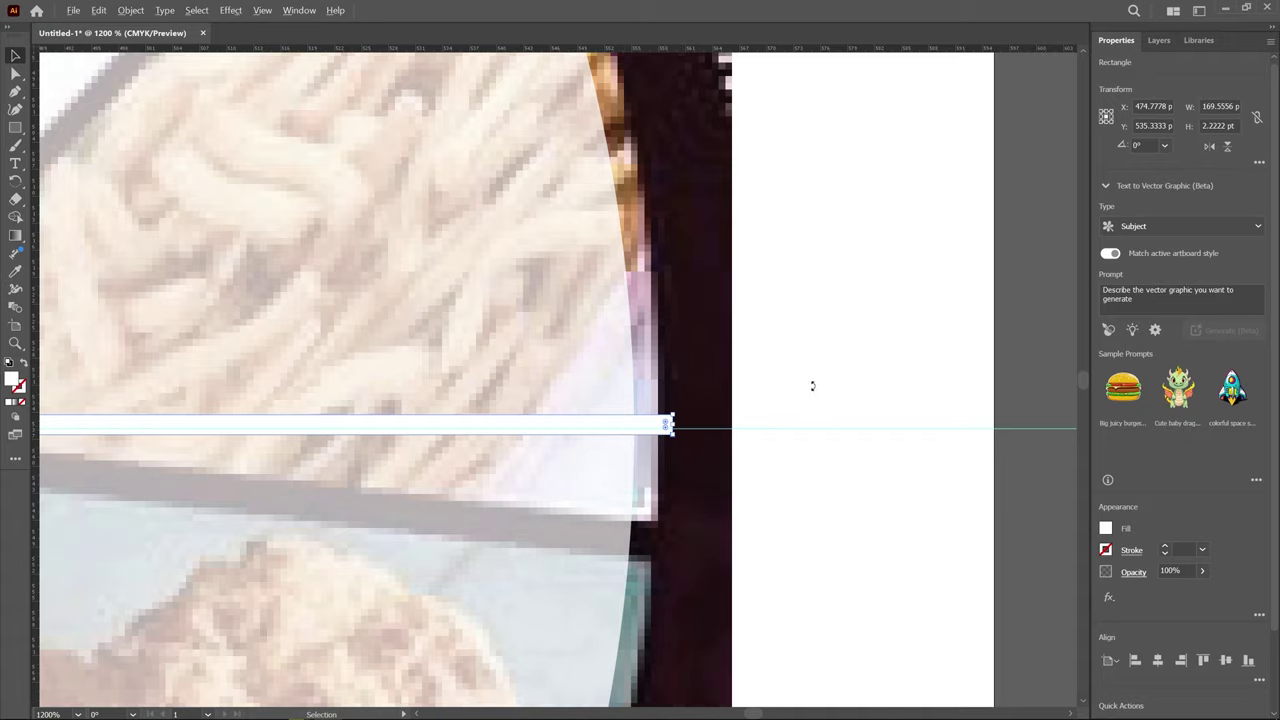
scroll(814, 384, down, 3)
scroll(703, 390, down, 1)
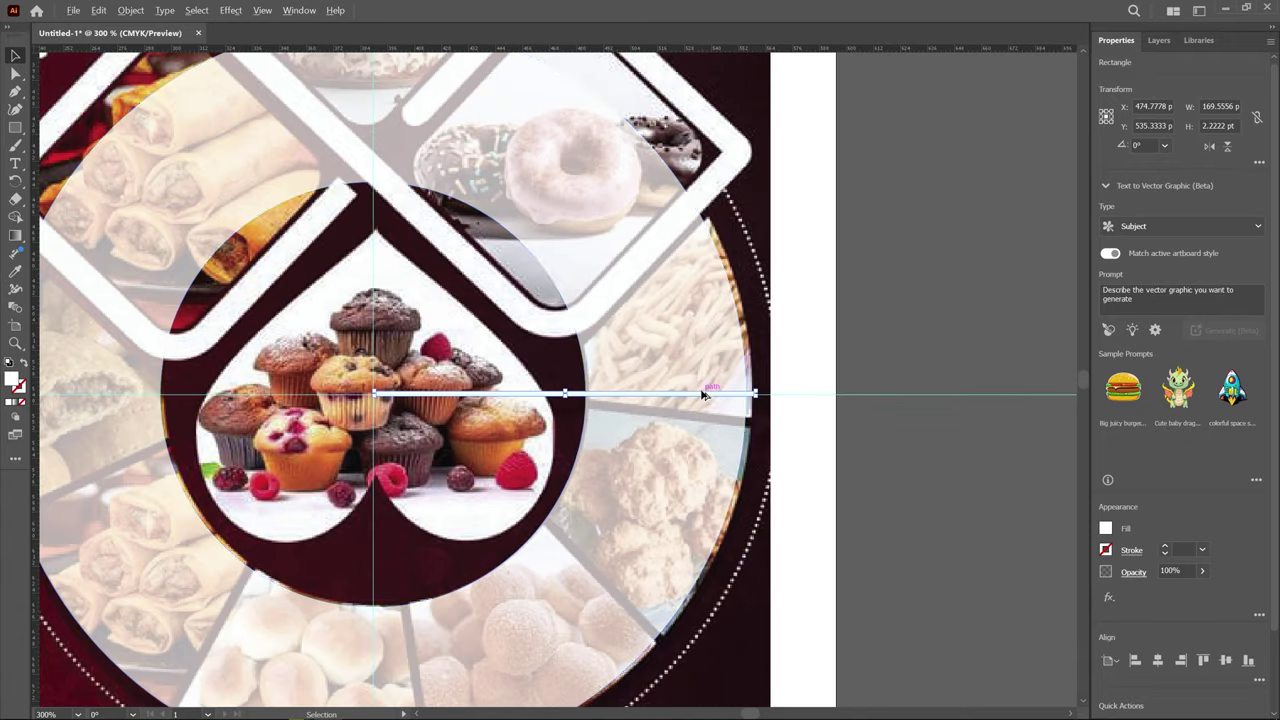
scroll(729, 383, down, 1)
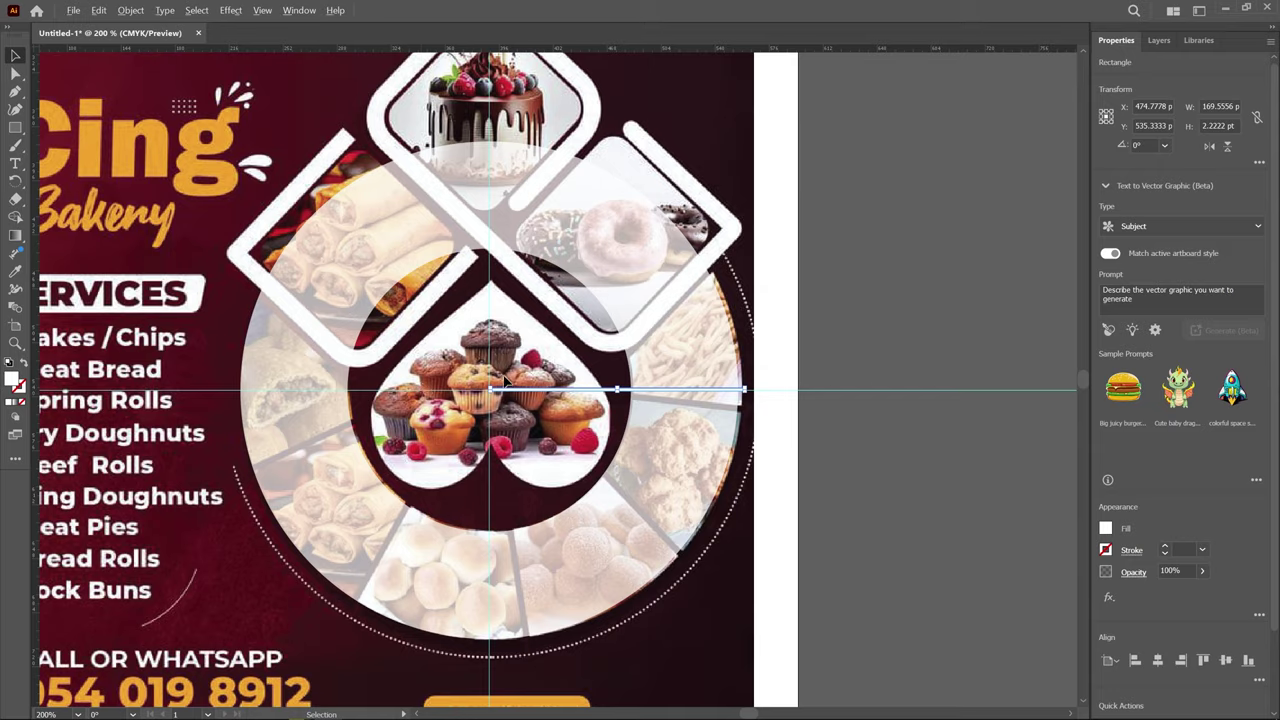
scroll(506, 384, up, 3)
scroll(510, 387, up, 2)
scroll(475, 410, up, 3)
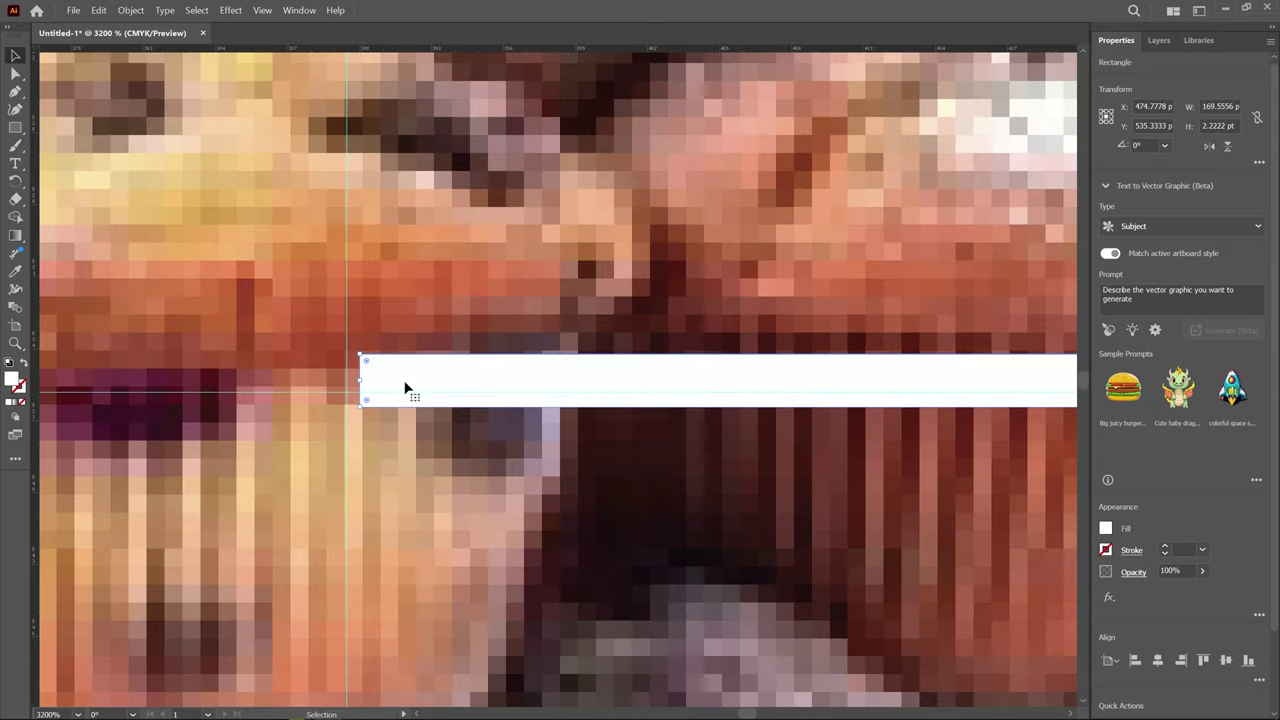
drag(403, 374, 378, 400)
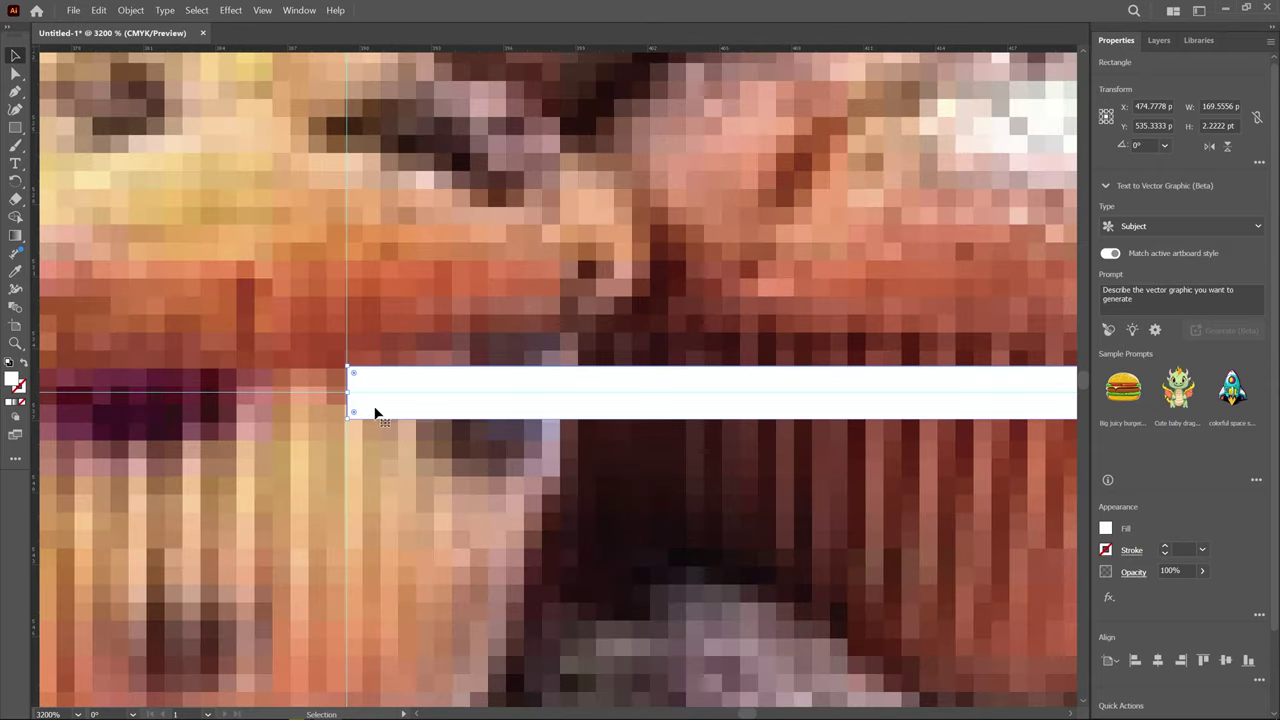
scroll(318, 416, down, 3)
scroll(330, 410, down, 2)
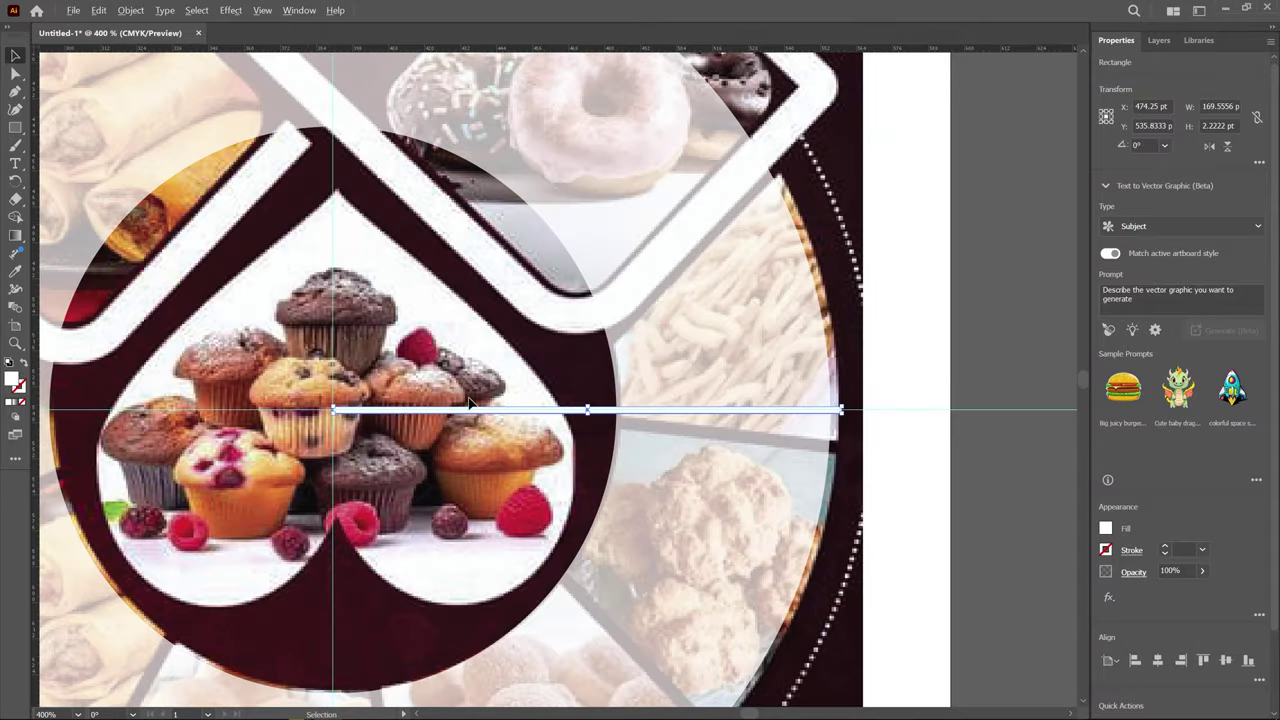
scroll(873, 404, up, 3)
- Choose the Rotate Tool and set the rotation origin at the ring's centre
scroll(870, 402, down, 1)
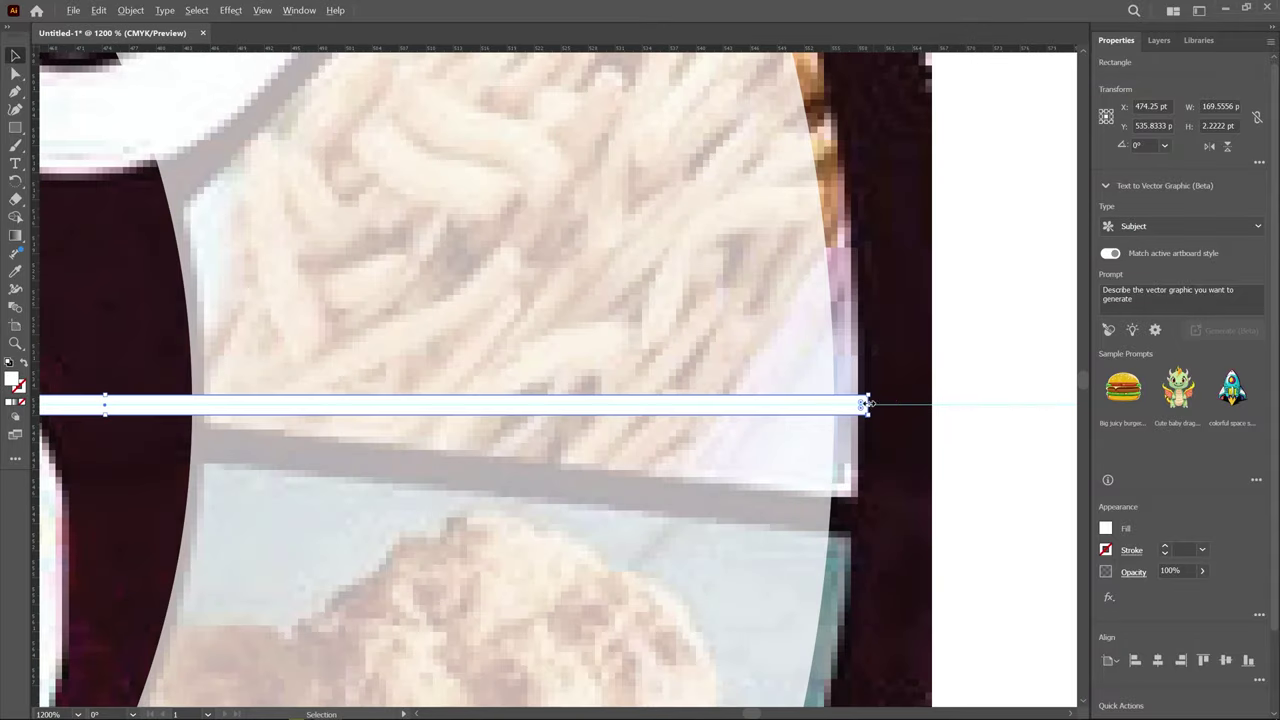
scroll(857, 398, down, 2)
scroll(851, 396, down, 1)
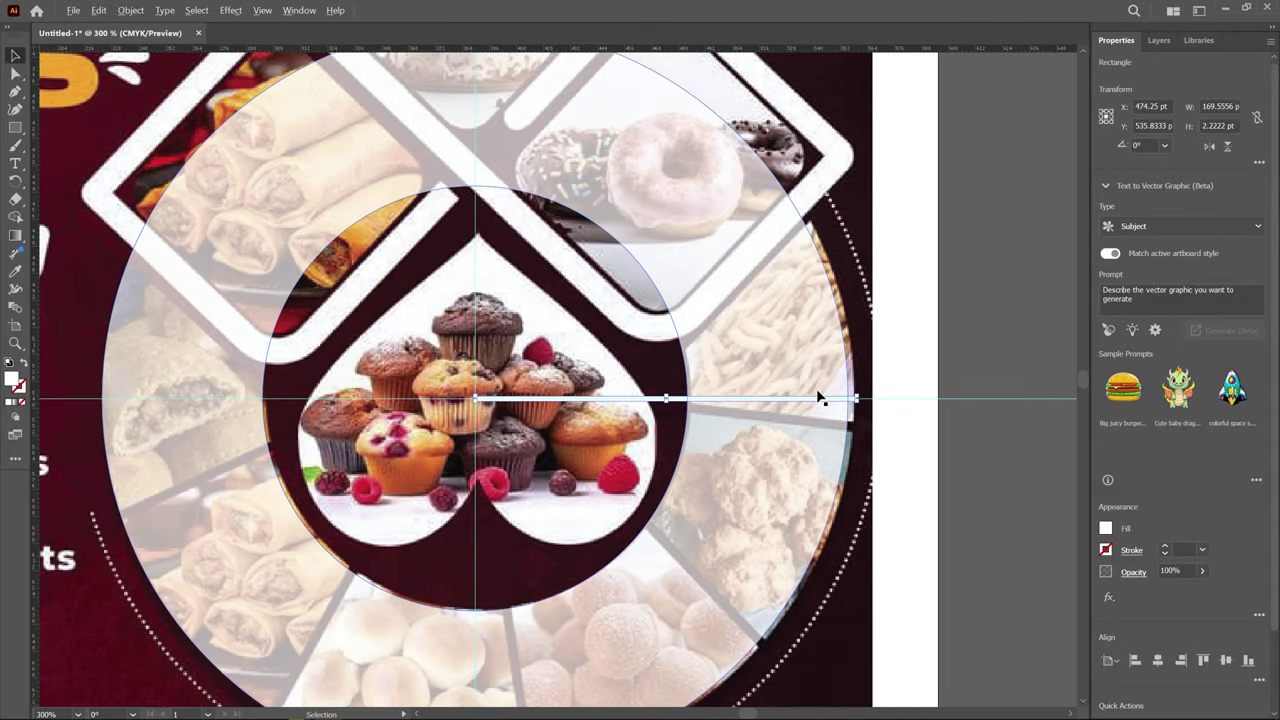
scroll(820, 396, down, 1)
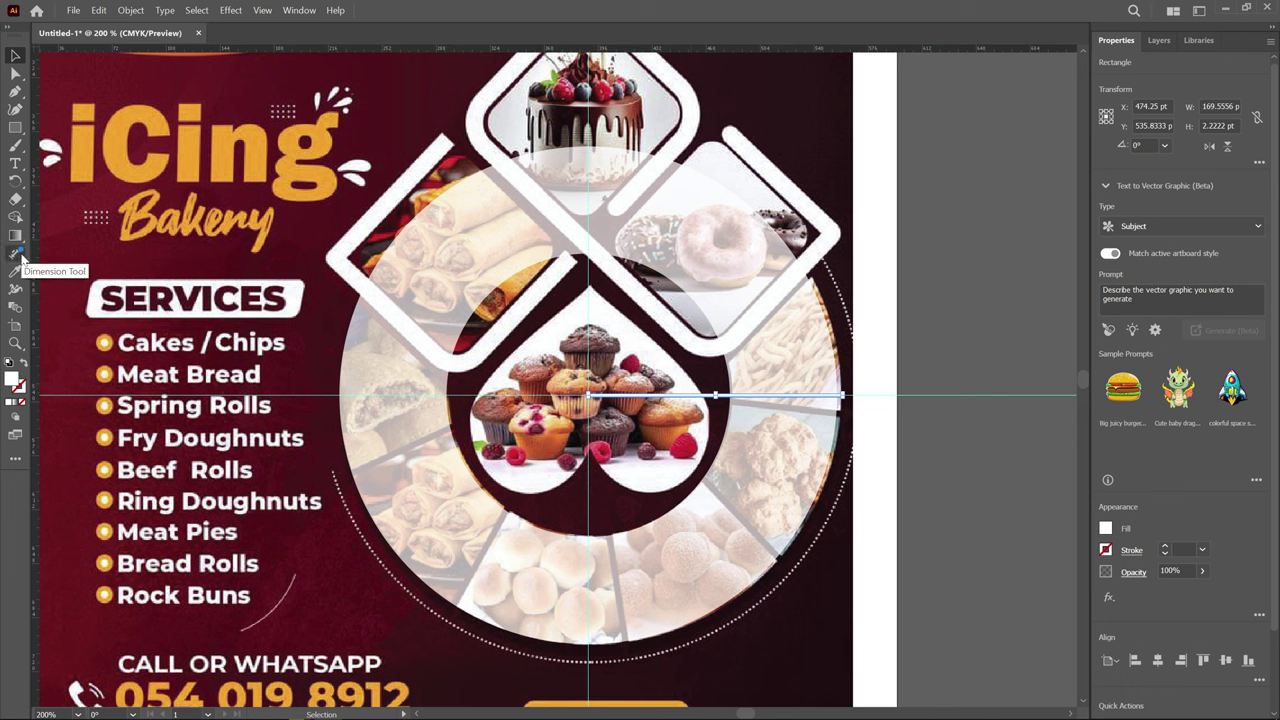
click(18, 181)
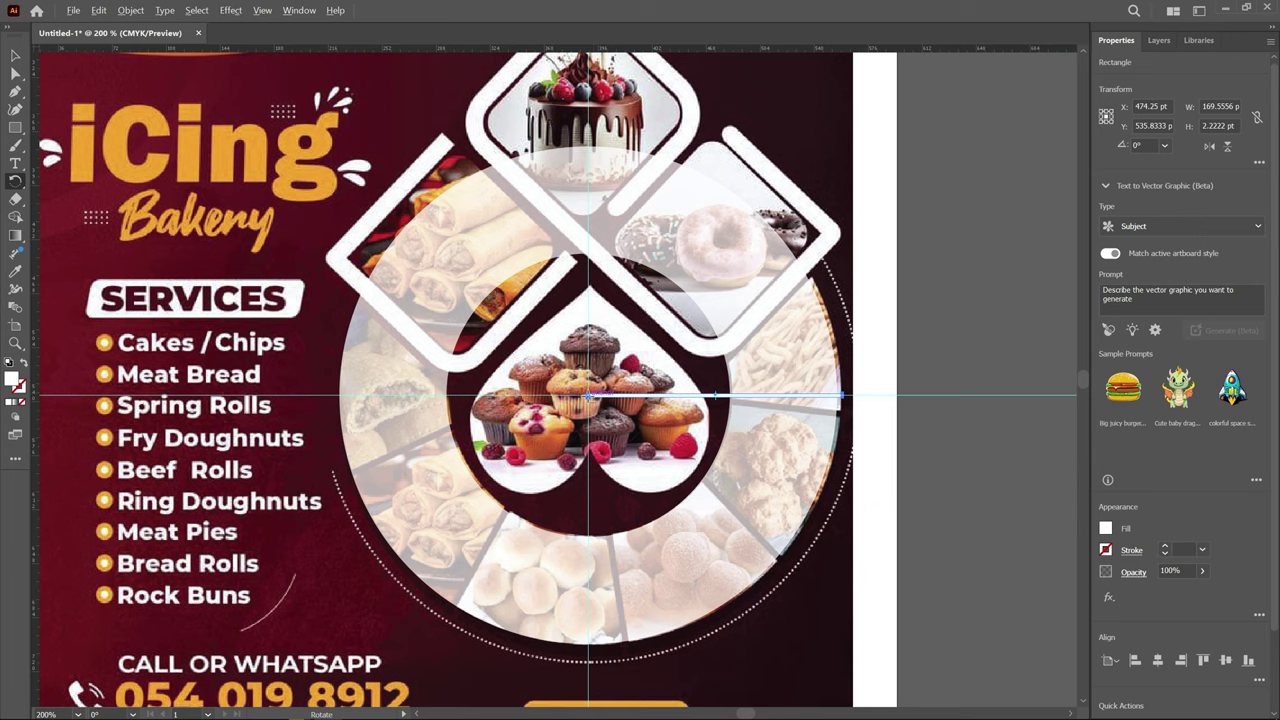
scroll(590, 397, up, 2)
scroll(590, 395, up, 1)
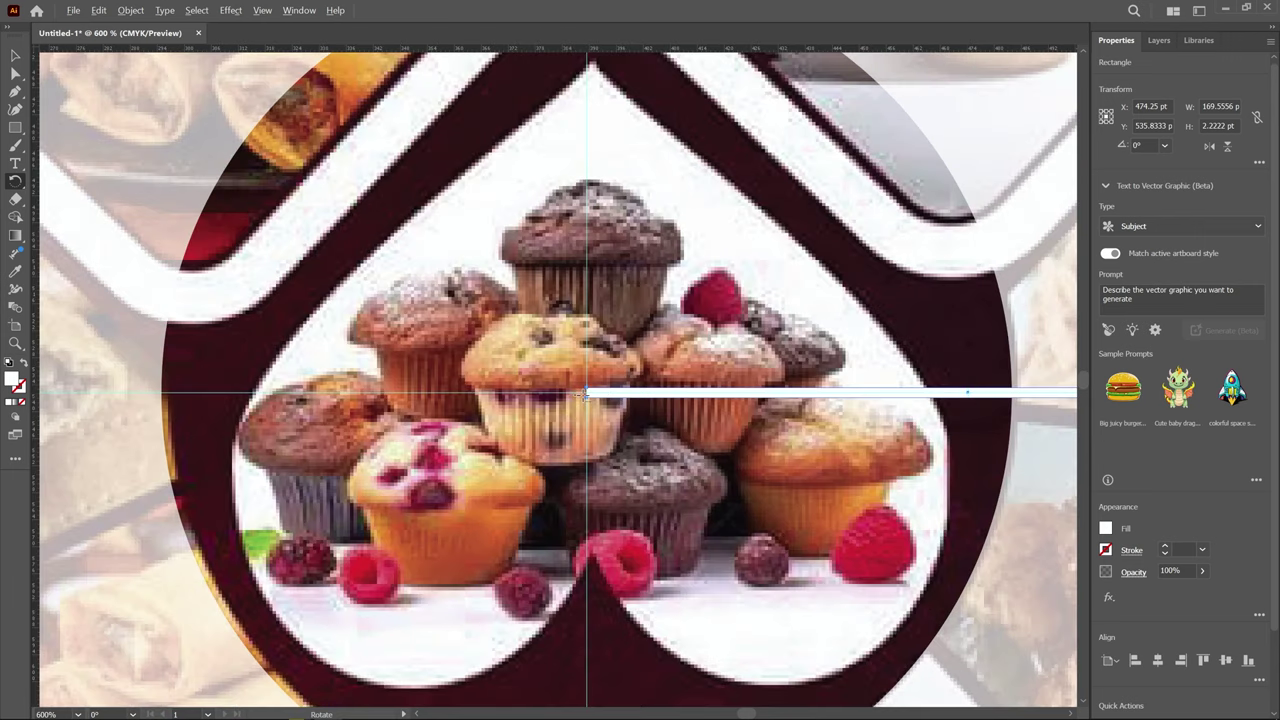
alt+click(584, 394)
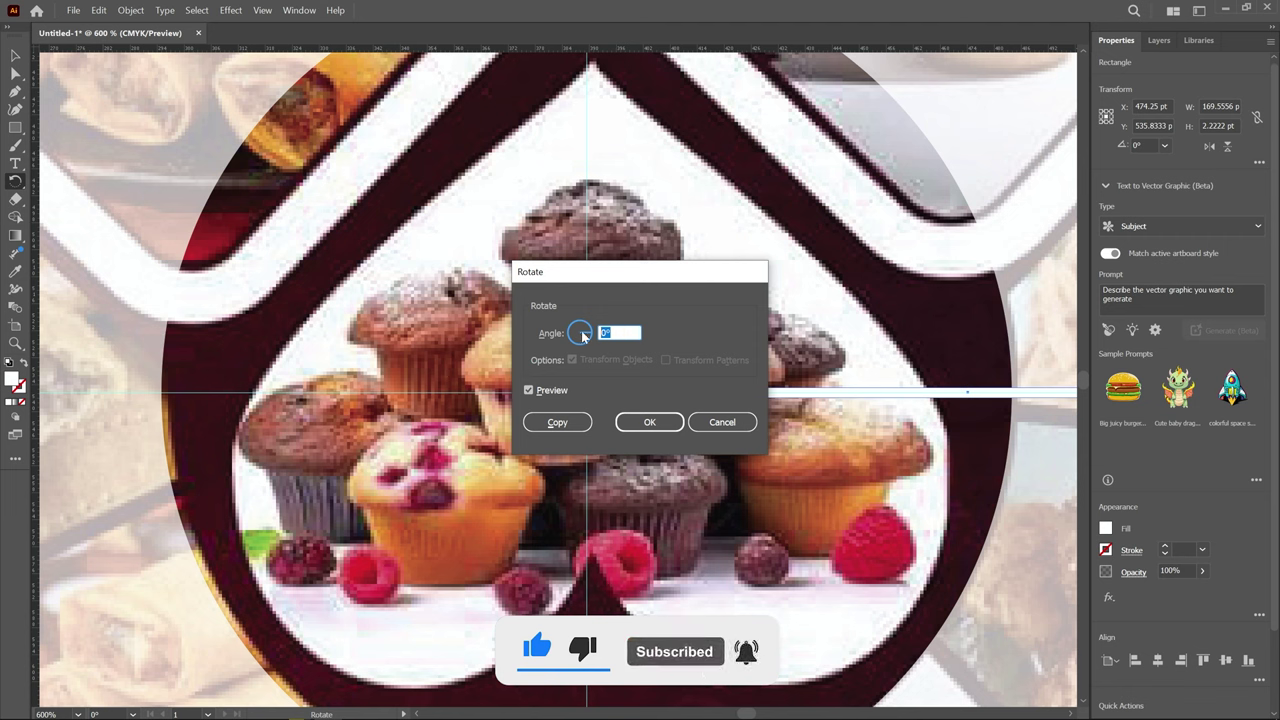
- Enter a 360/9 (40°) angle, check the preview, and make a rotated copy of the bar
text(360/)
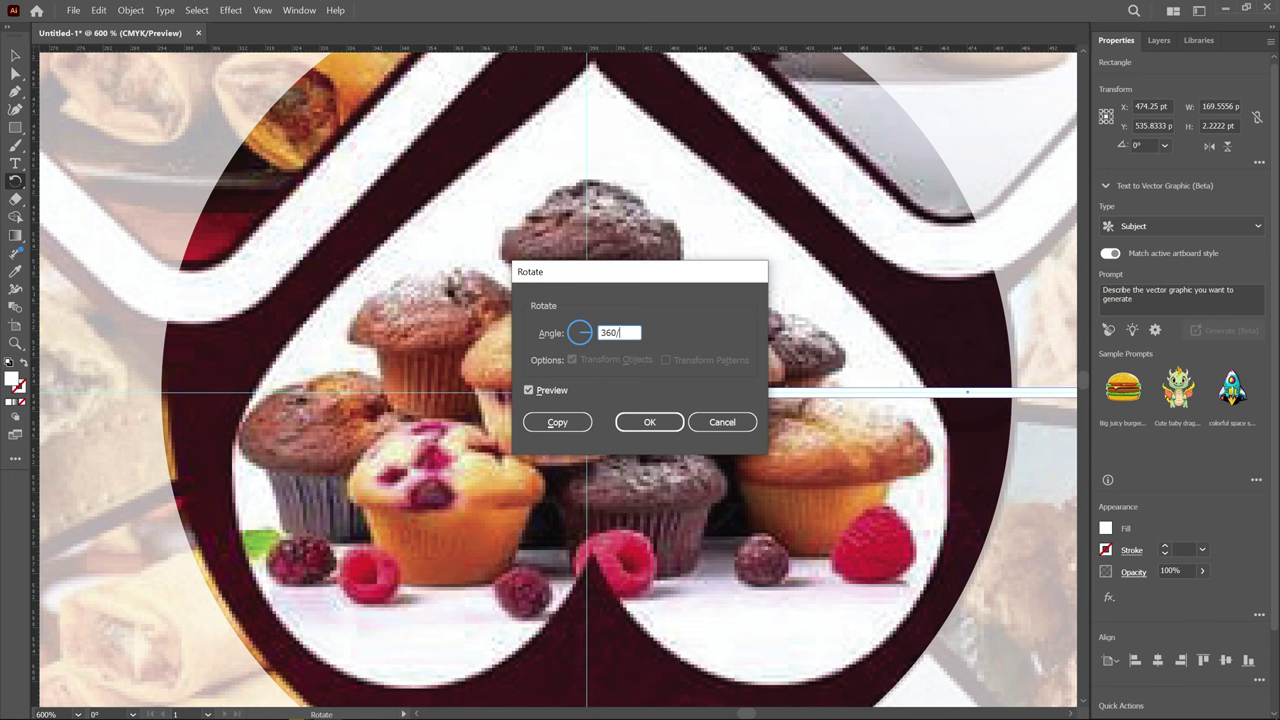
text(9)
click(537, 394)
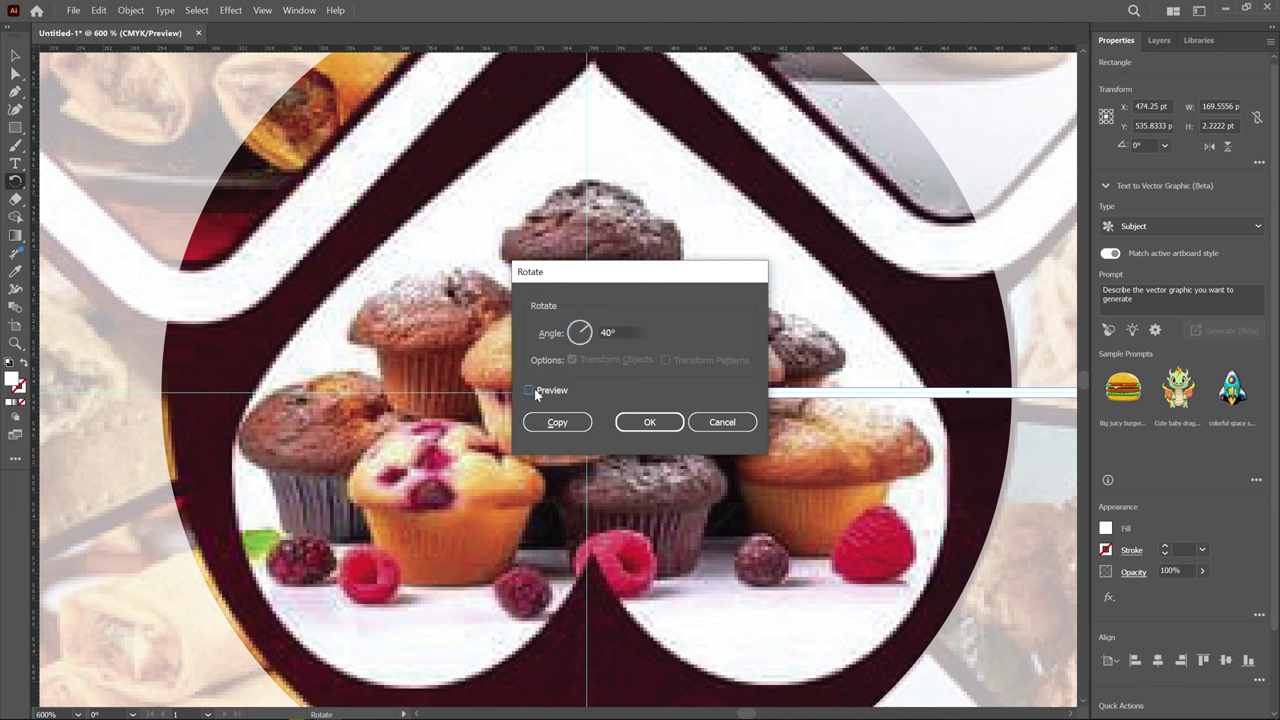
click(537, 395)
click(537, 395)
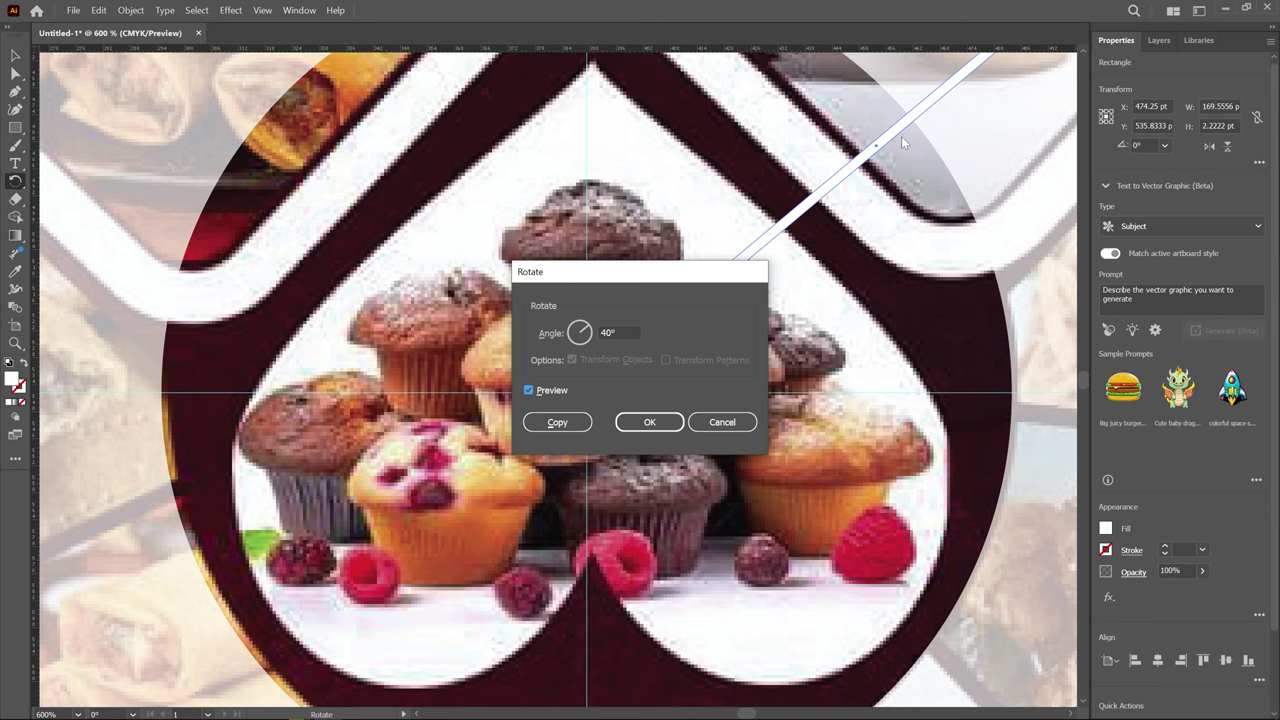
click(557, 423)
- Repeat the 40° rotate-copy with Ctrl+D until nine spokes exist, then select the horizontal guide
scroll(560, 465, down, 3)
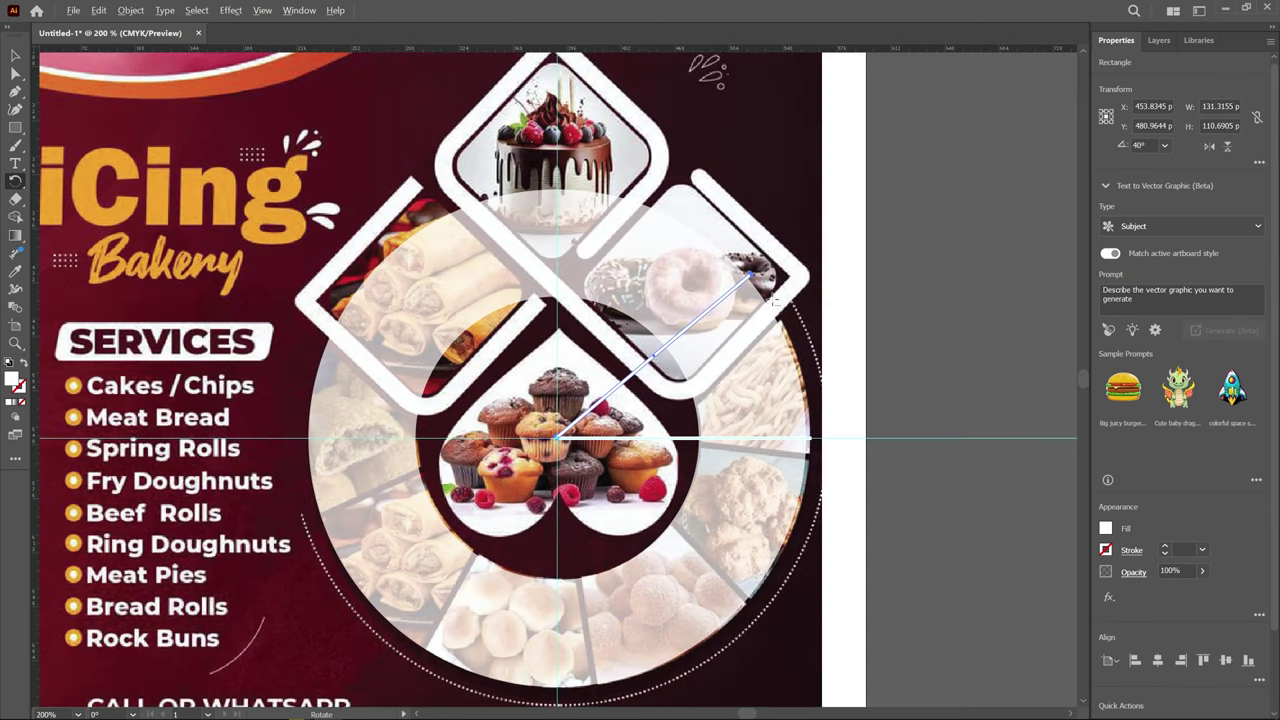
drag(758, 266, 748, 278)
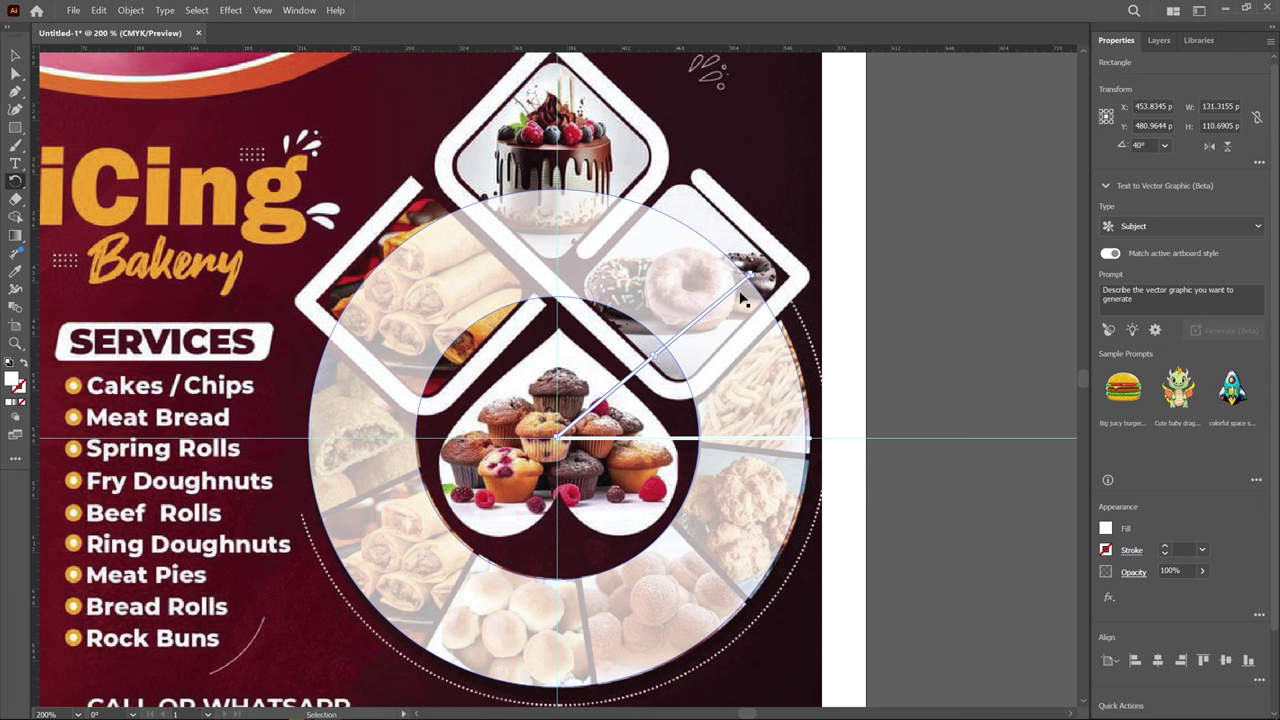
key(ctrl+d)
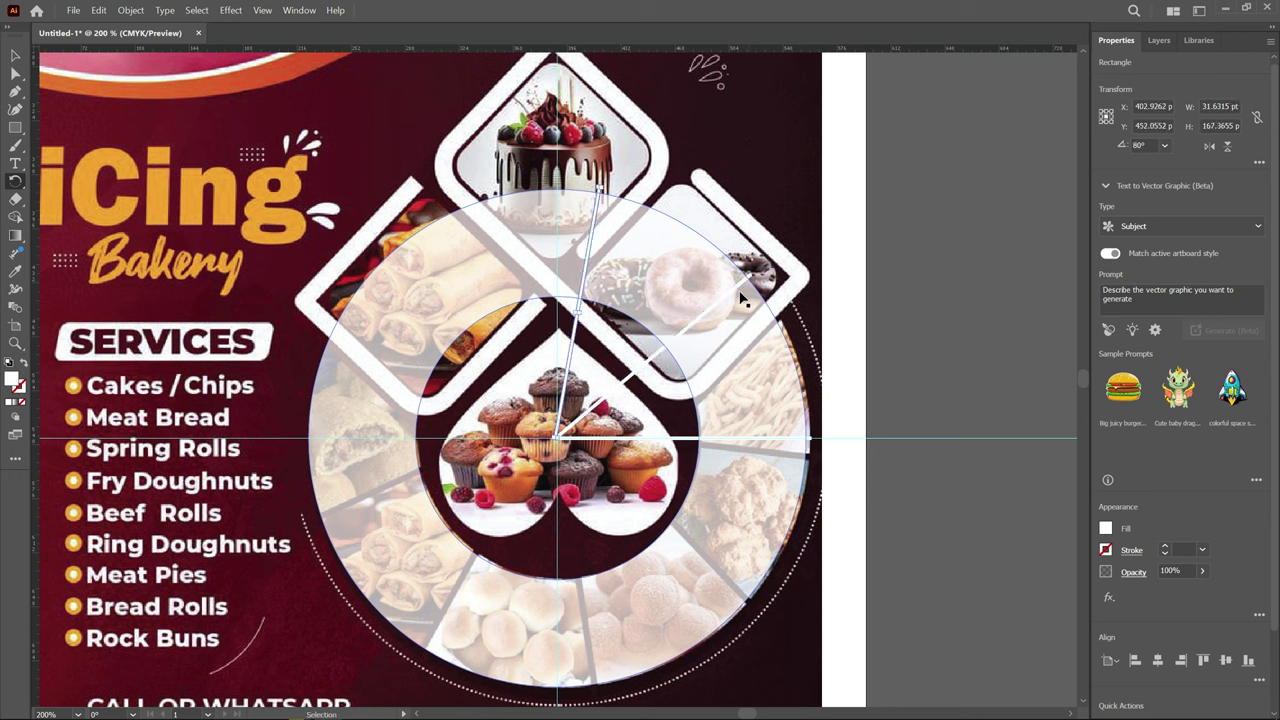
key(ctrl+d)
key(ctrl+d)
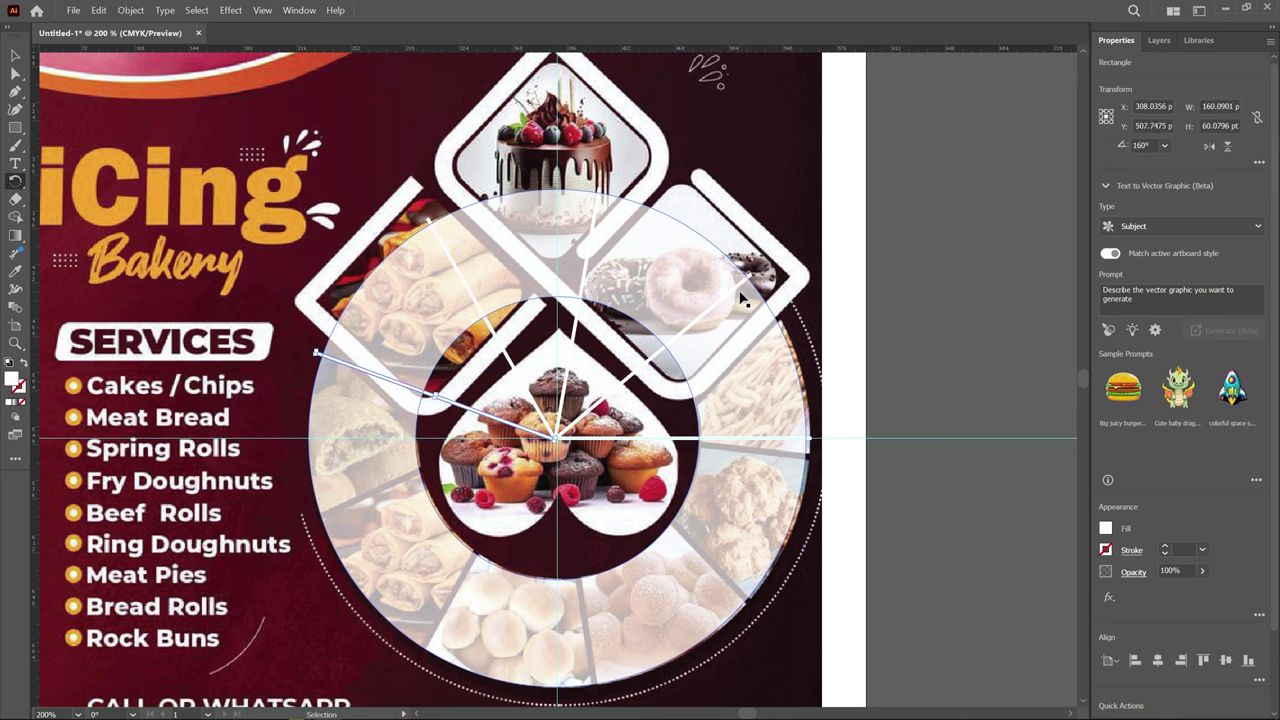
key(ctrl+d)
key(ctrl+d)
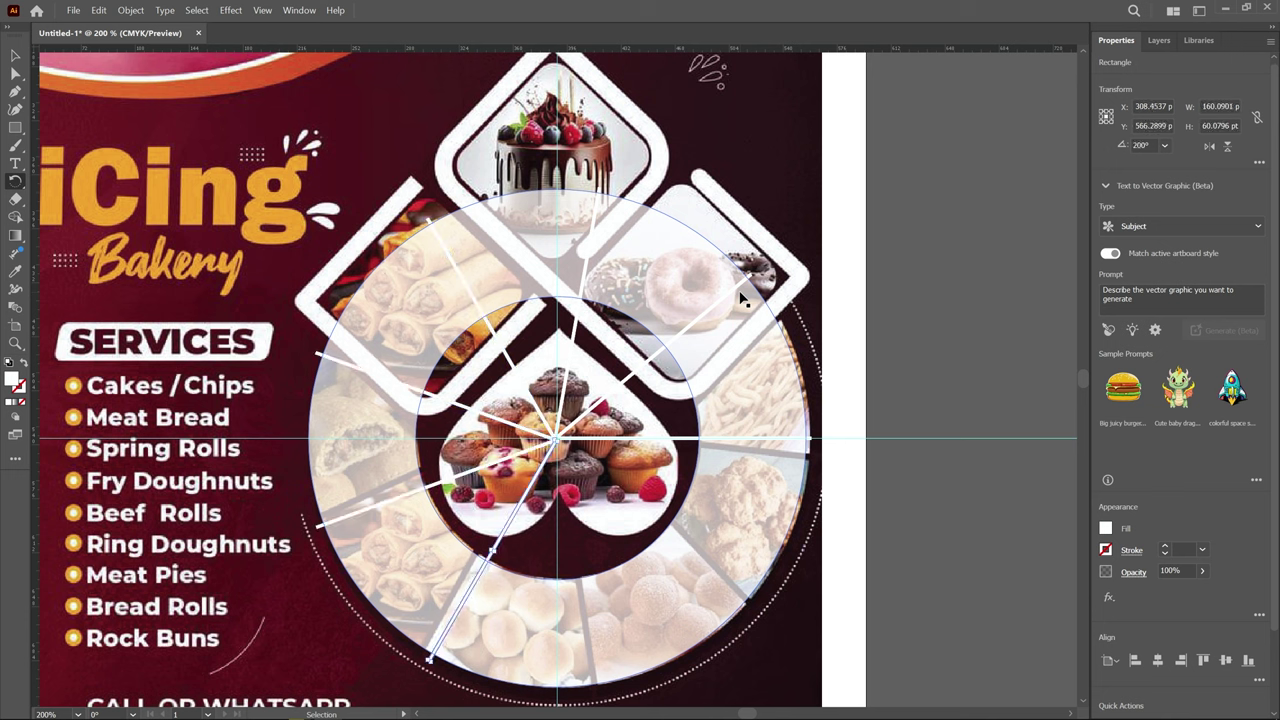
key(ctrl+d)
key(ctrl+d)
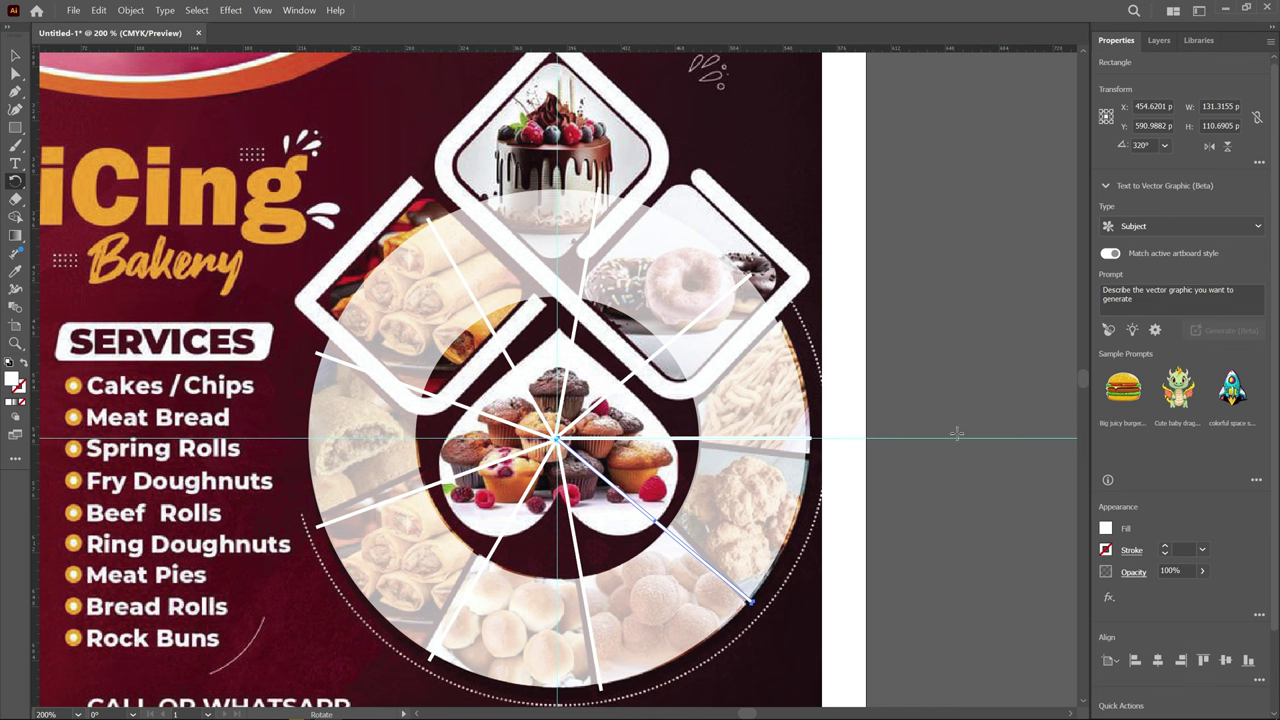
key(v)
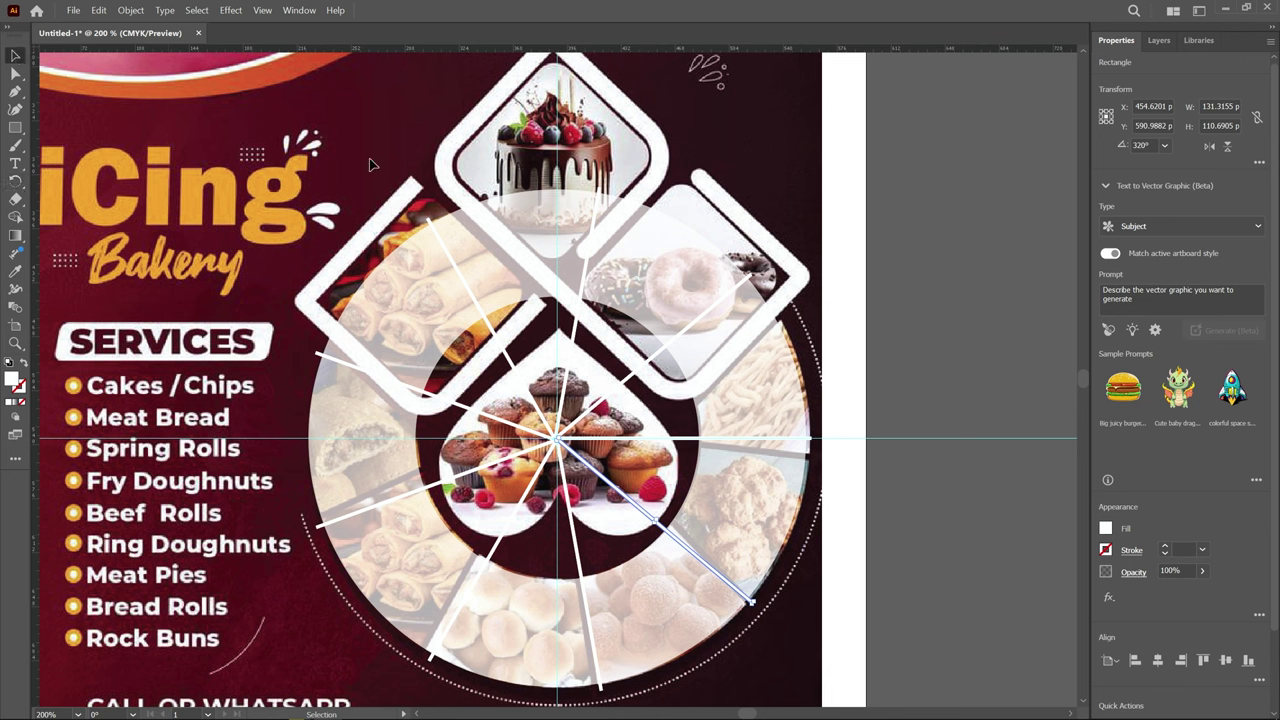
click(930, 437)
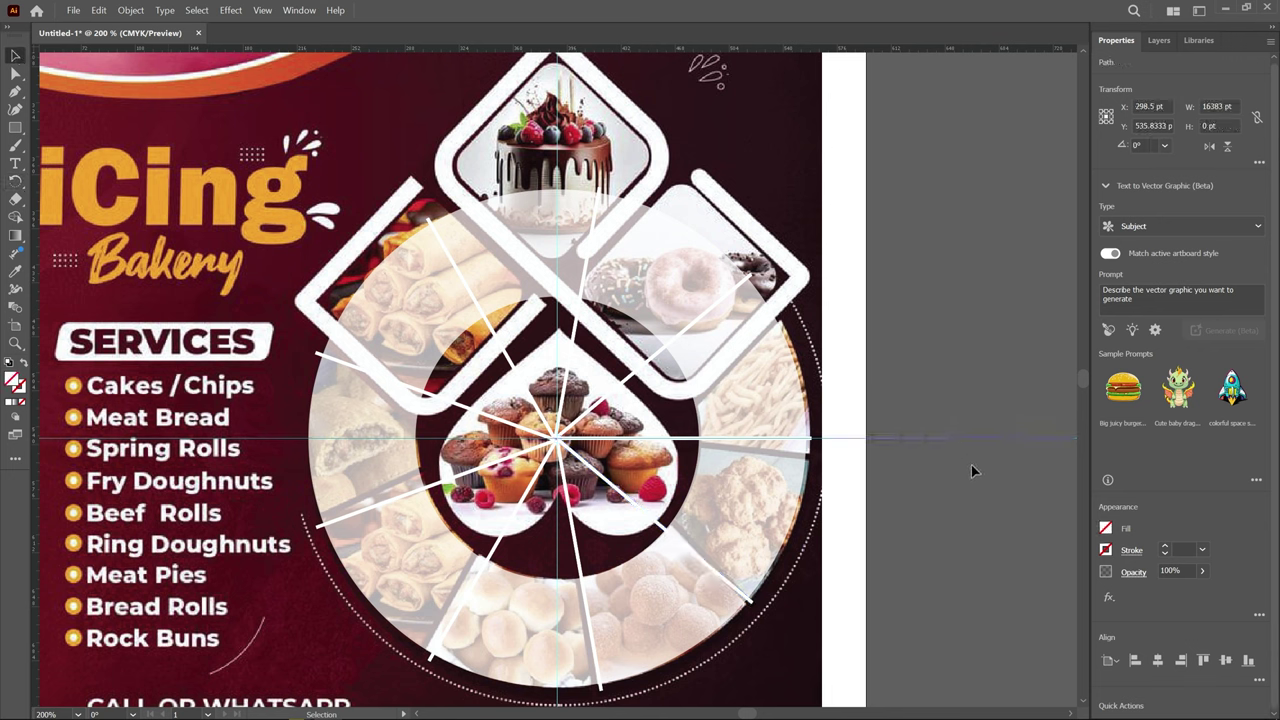
- Delete both guides and unite the white spokes into one shape with Pathfinder
key(Delete)
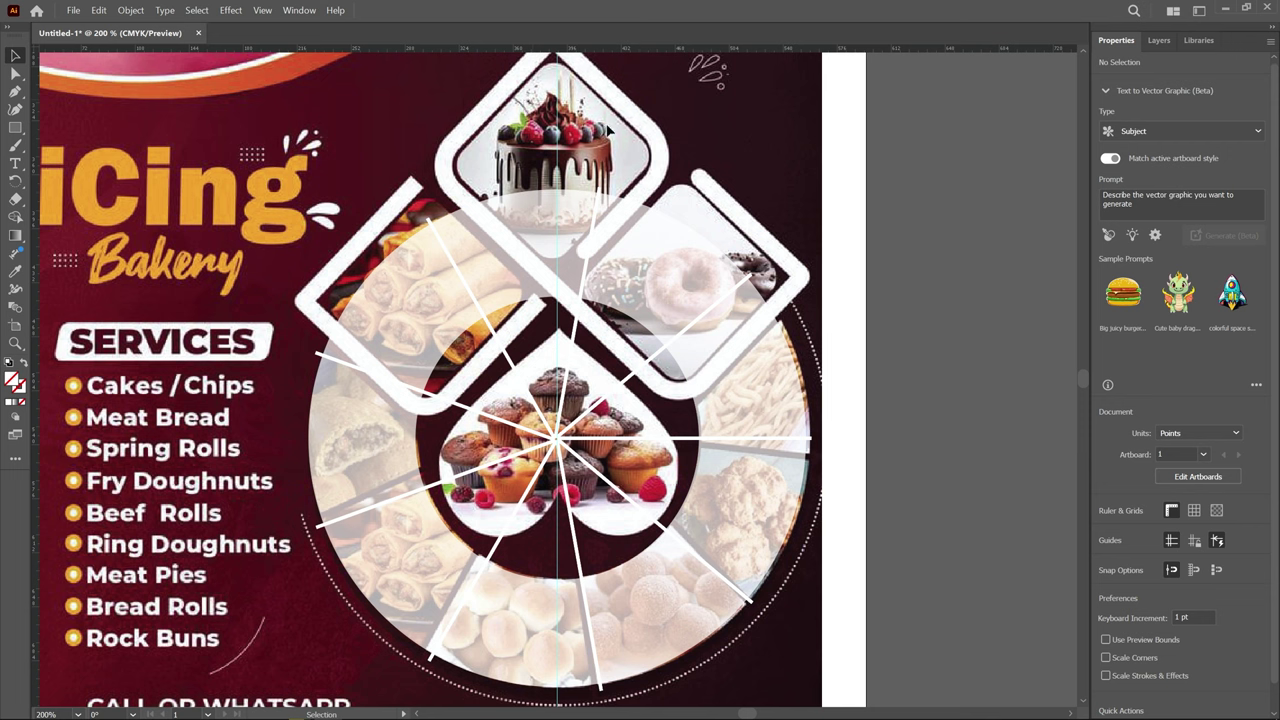
click(557, 128)
key(Delete)
click(612, 462)
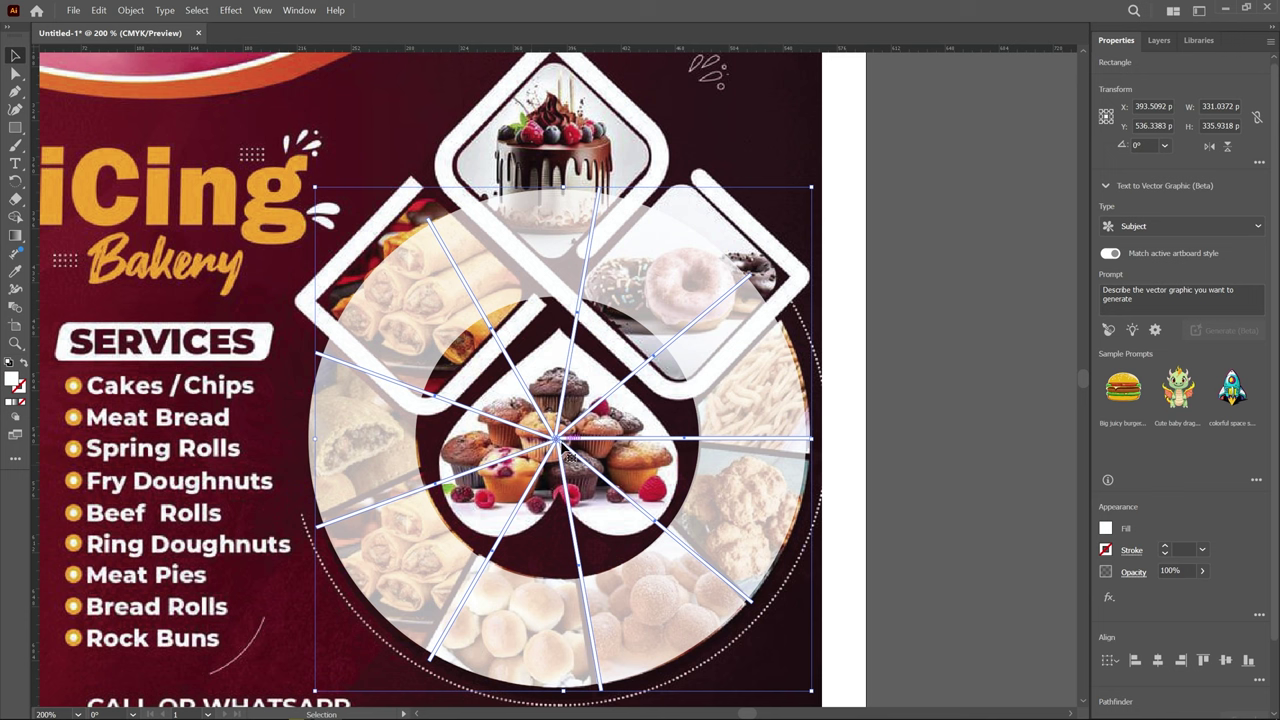
scroll(1160, 487, down, 2)
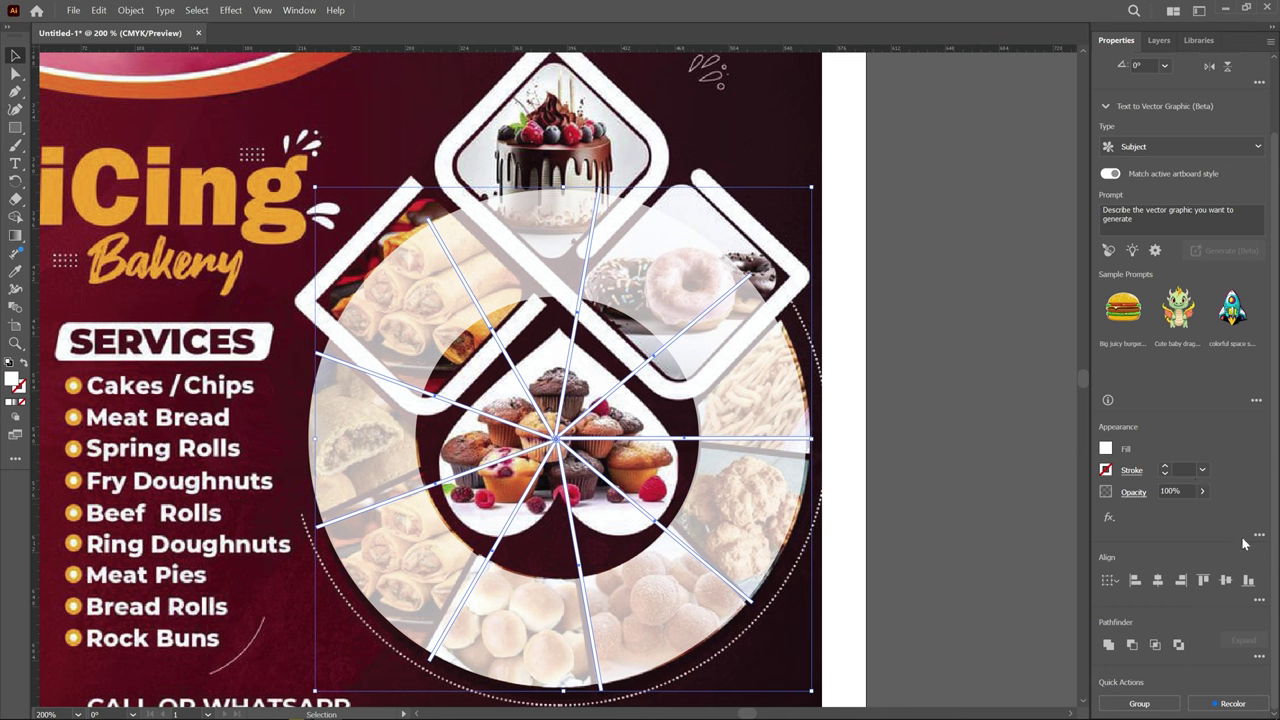
click(1108, 645)
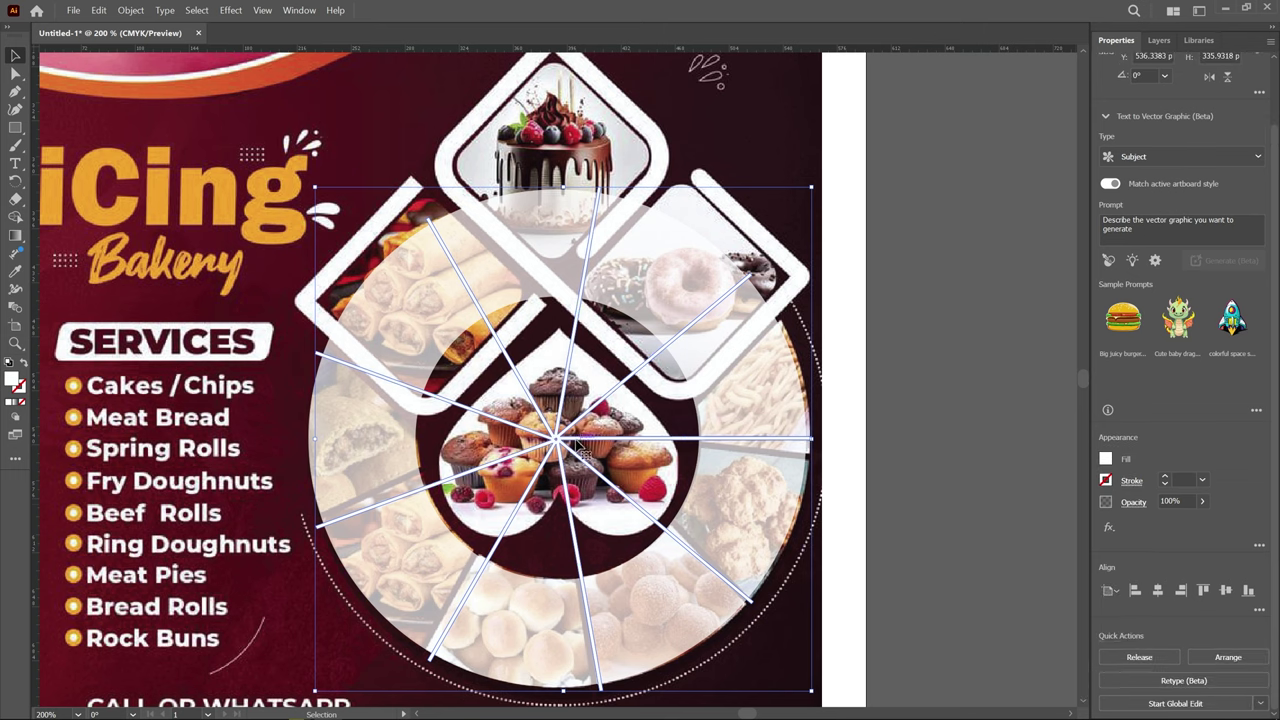
- Raise the faded ring's opacity
click(755, 402)
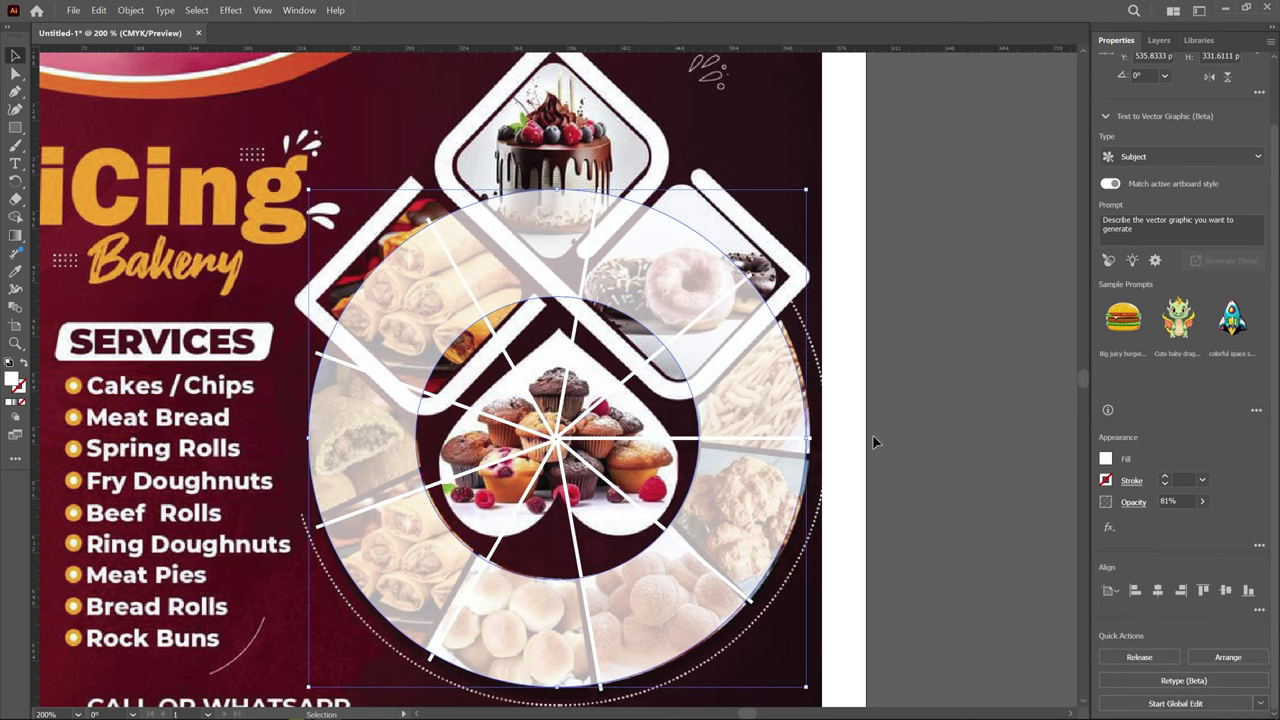
click(1203, 501)
mouse_move(1184, 520)
mouse_down()
mouse_move(1203, 527)
mouse_move(1190, 527)
mouse_up()
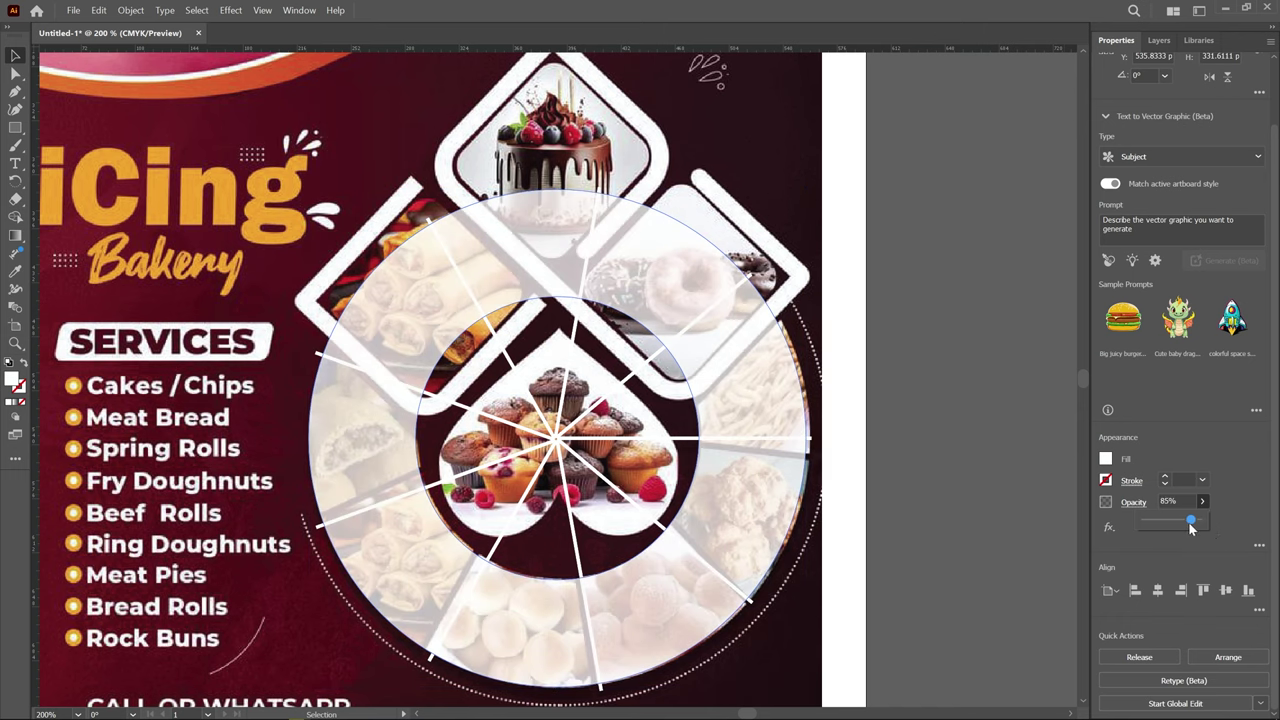
- Rotate the merged spokes slightly, undo it, and readjust the opacity
click(768, 443)
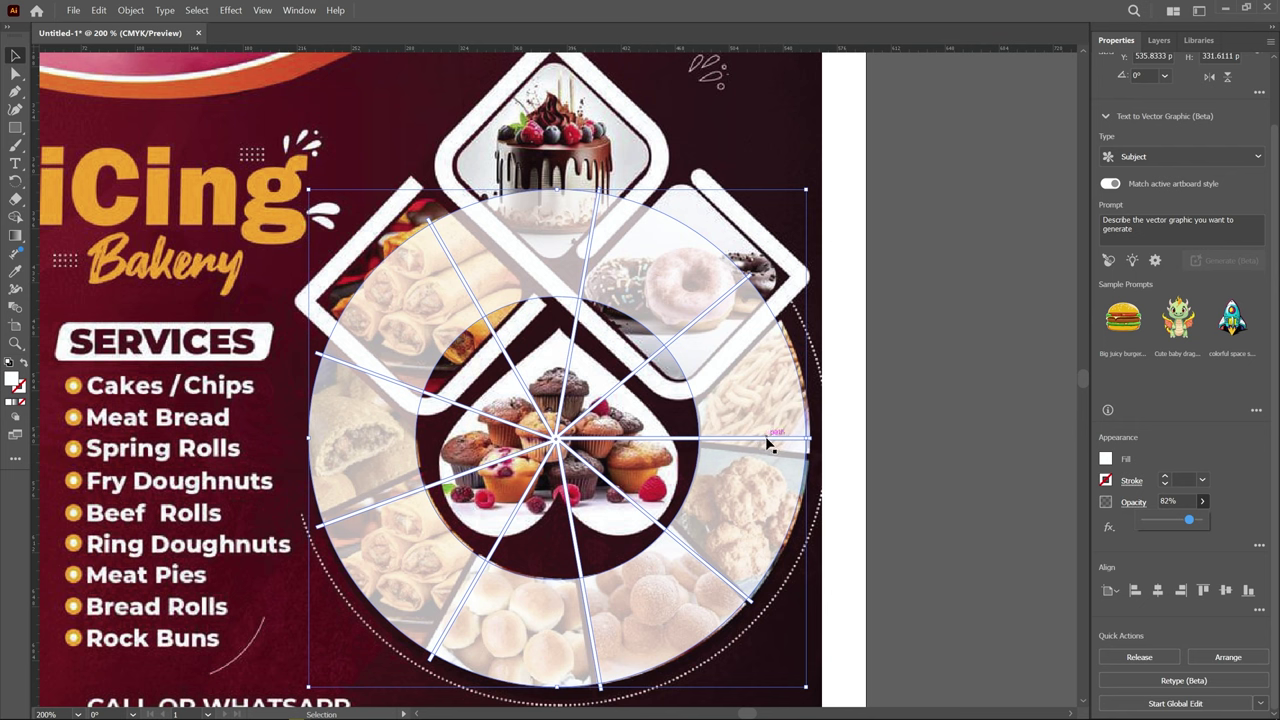
click(768, 443)
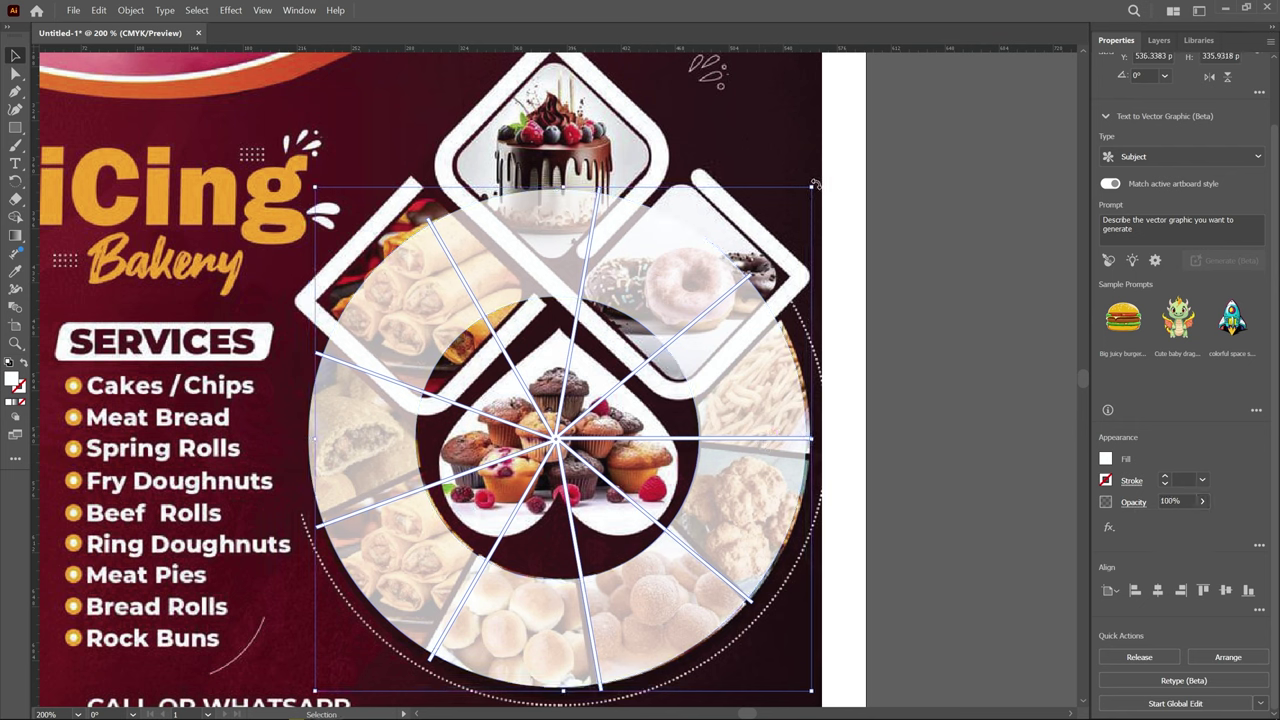
drag(815, 184, 825, 191)
drag(836, 211, 831, 194)
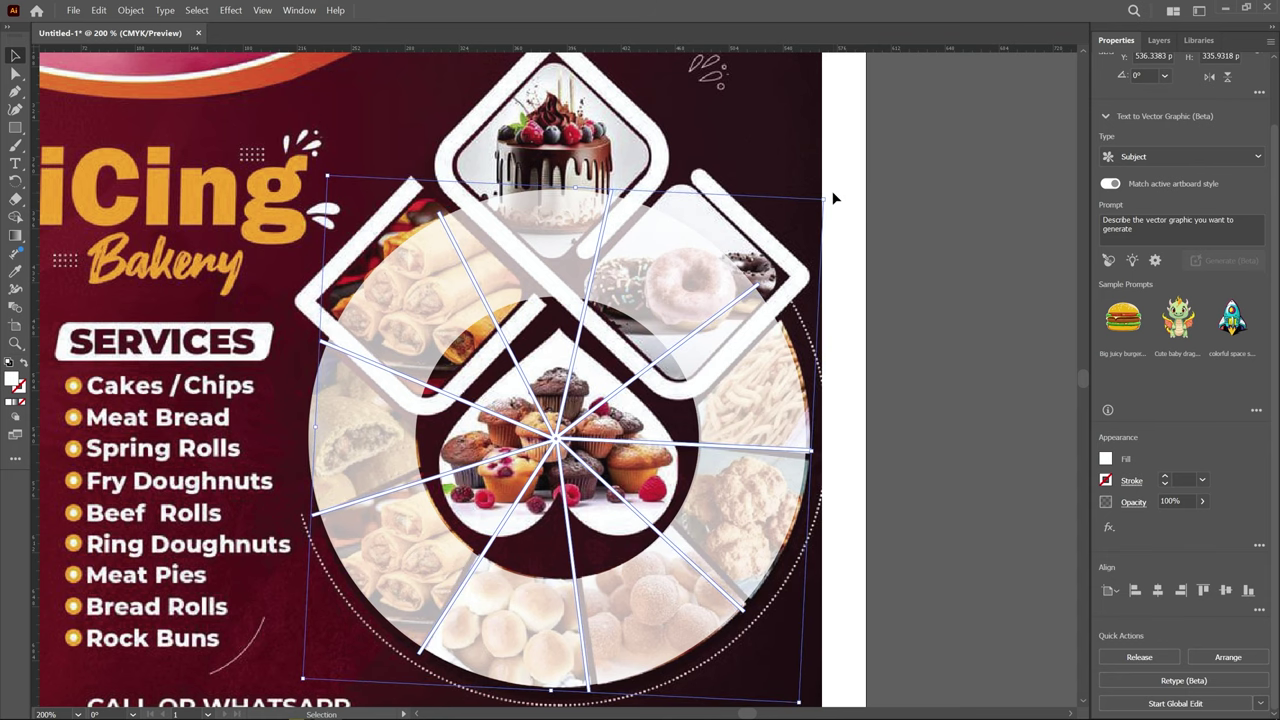
key(ctrl+z)
click(1202, 501)
drag(1200, 521, 1188, 521)
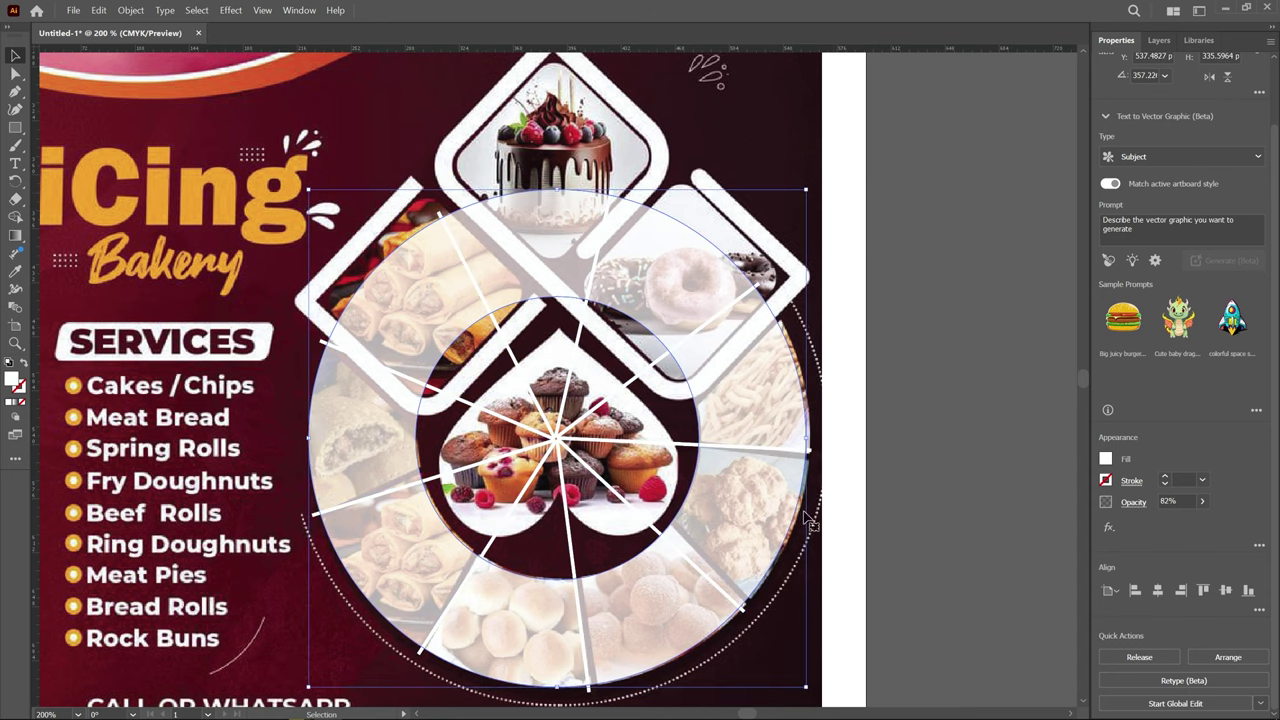
- Set the ring to 100% opacity, re-centre the merged spokes, and fill them yellow
click(1209, 521)
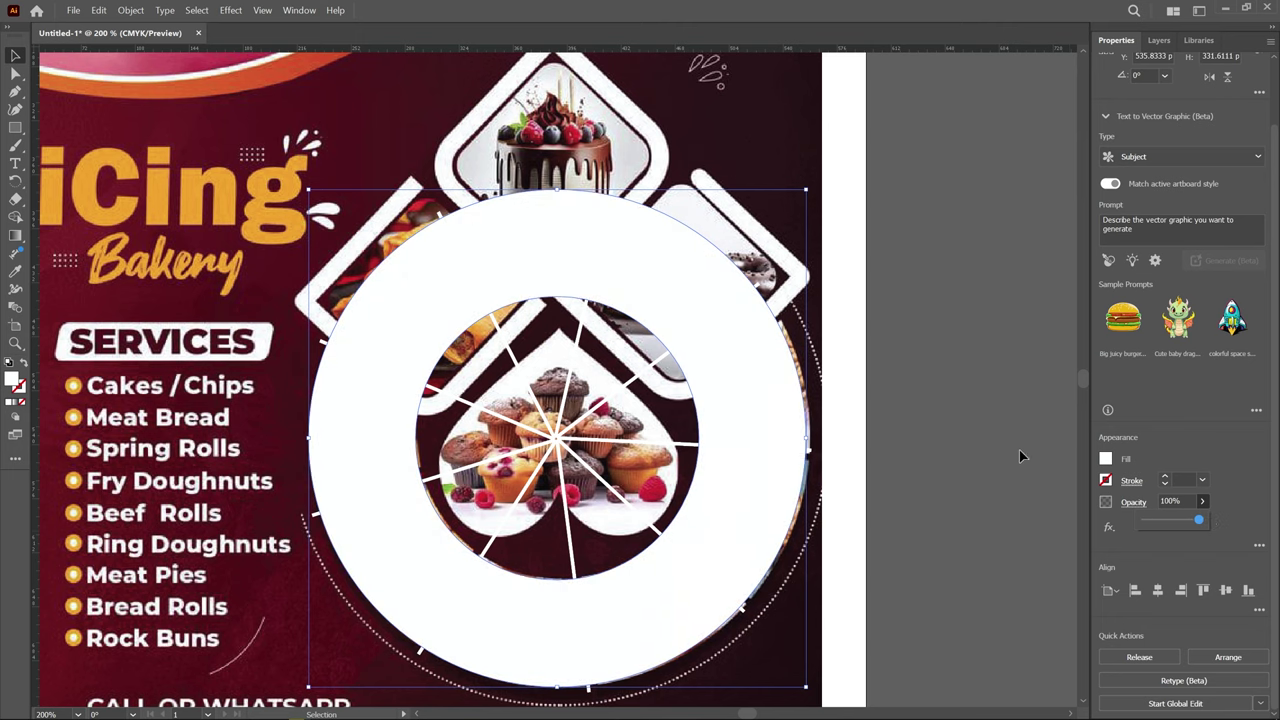
click(553, 426)
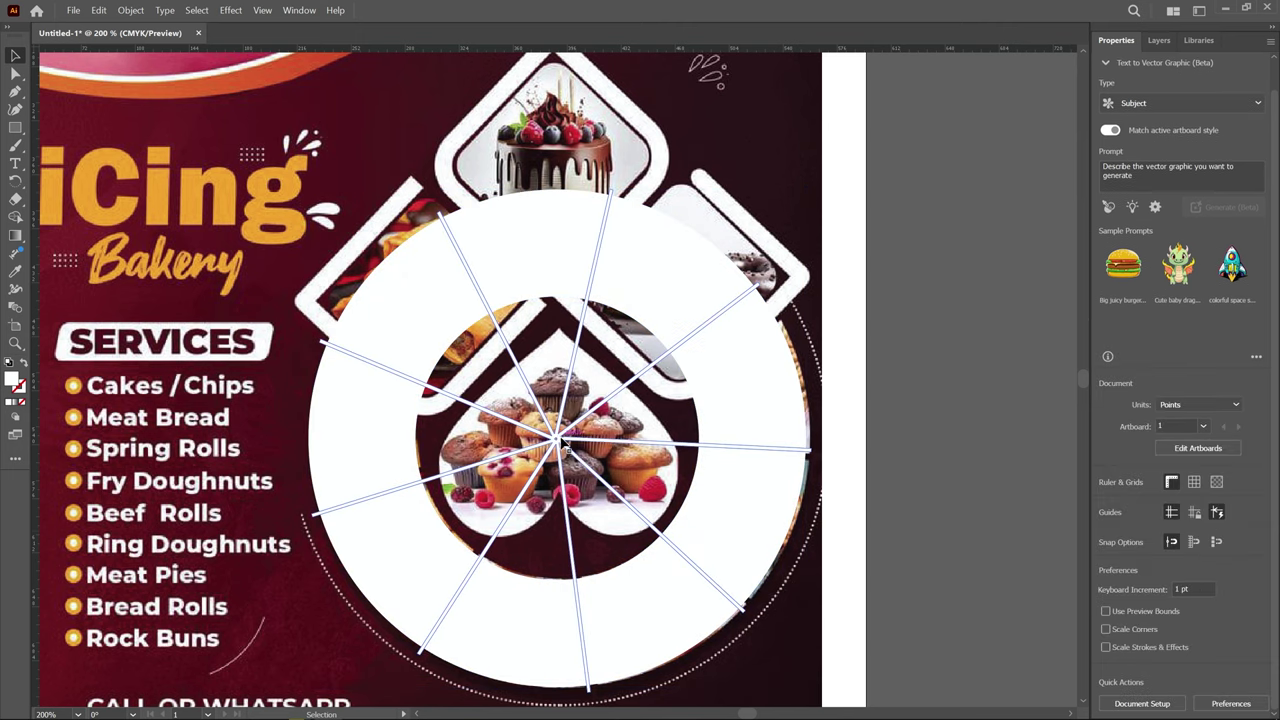
drag(548, 440, 563, 440)
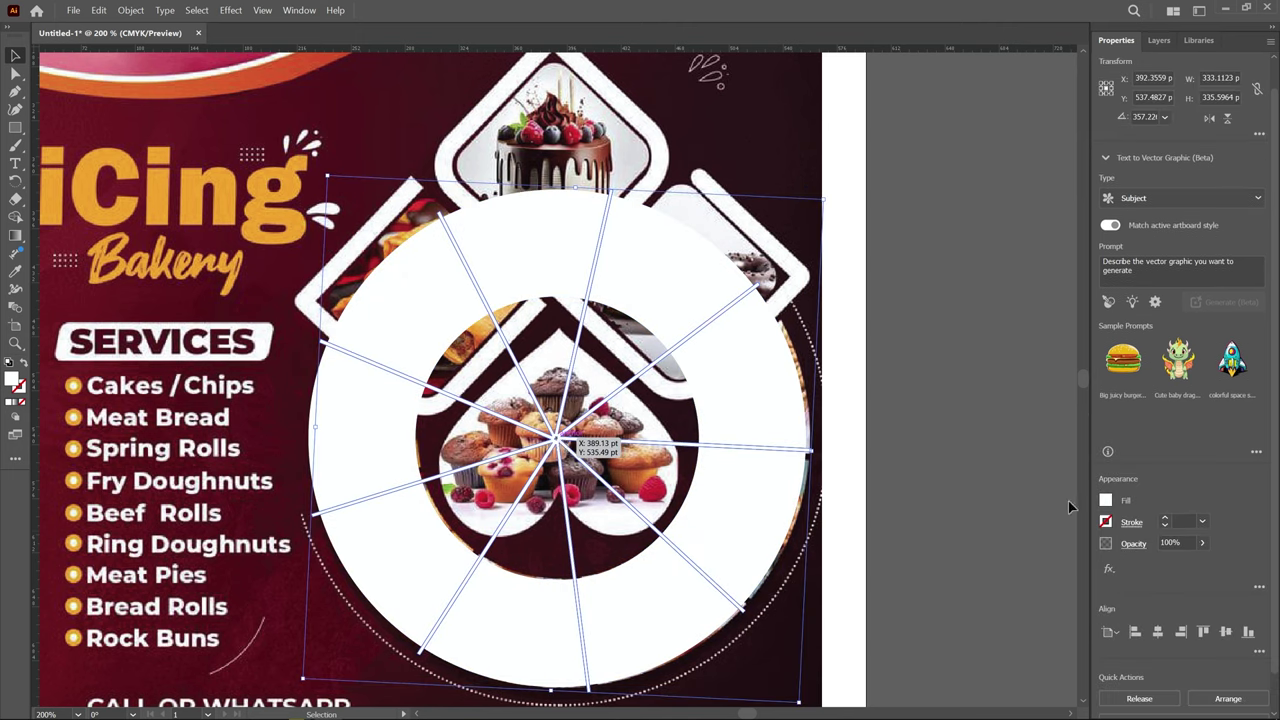
click(1106, 501)
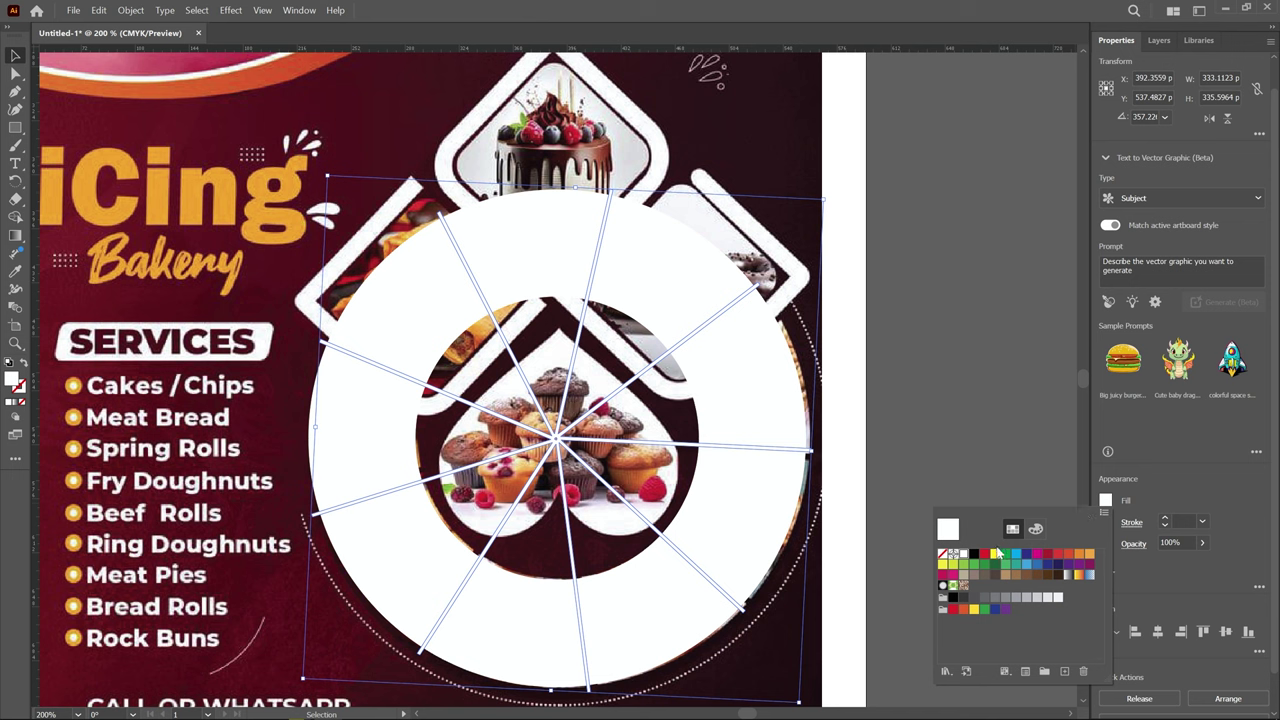
click(995, 556)
click(955, 355)
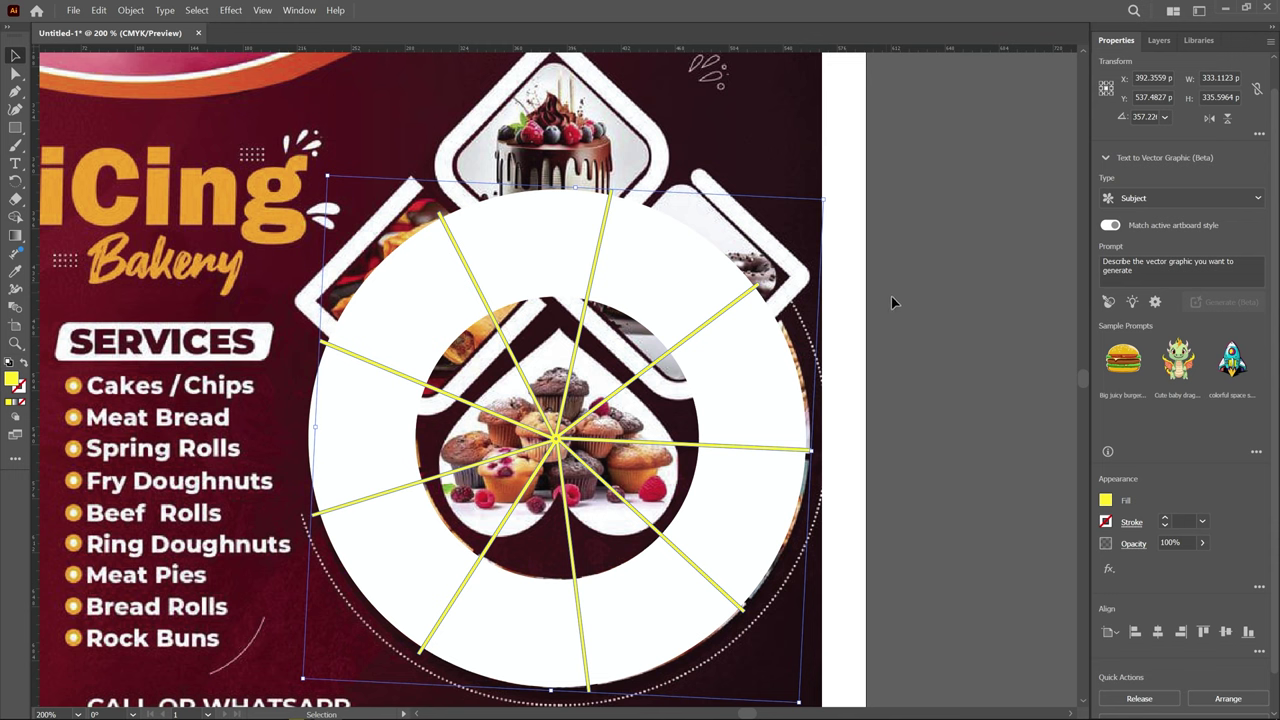
shift+click(533, 465)
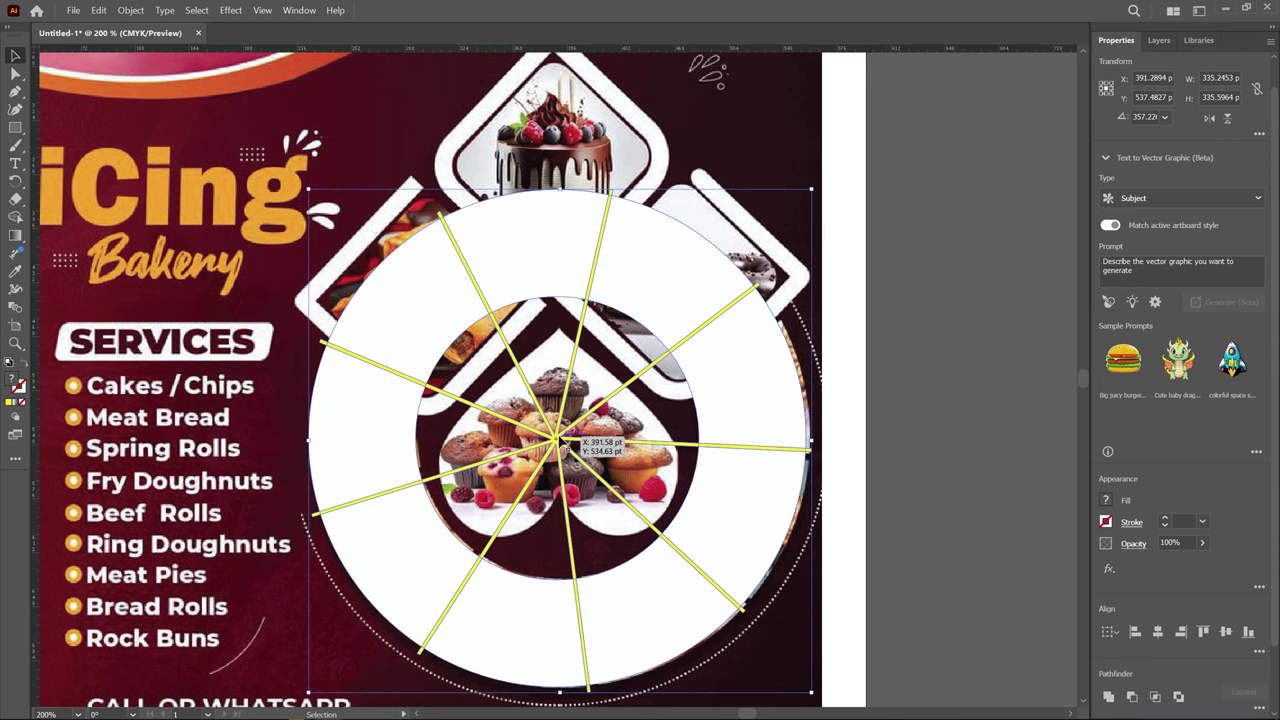
- Divide the ring along the yellow spokes with Pathfinder Divide and move it to the right
drag(557, 441, 706, 412)
key(ctrl+z)
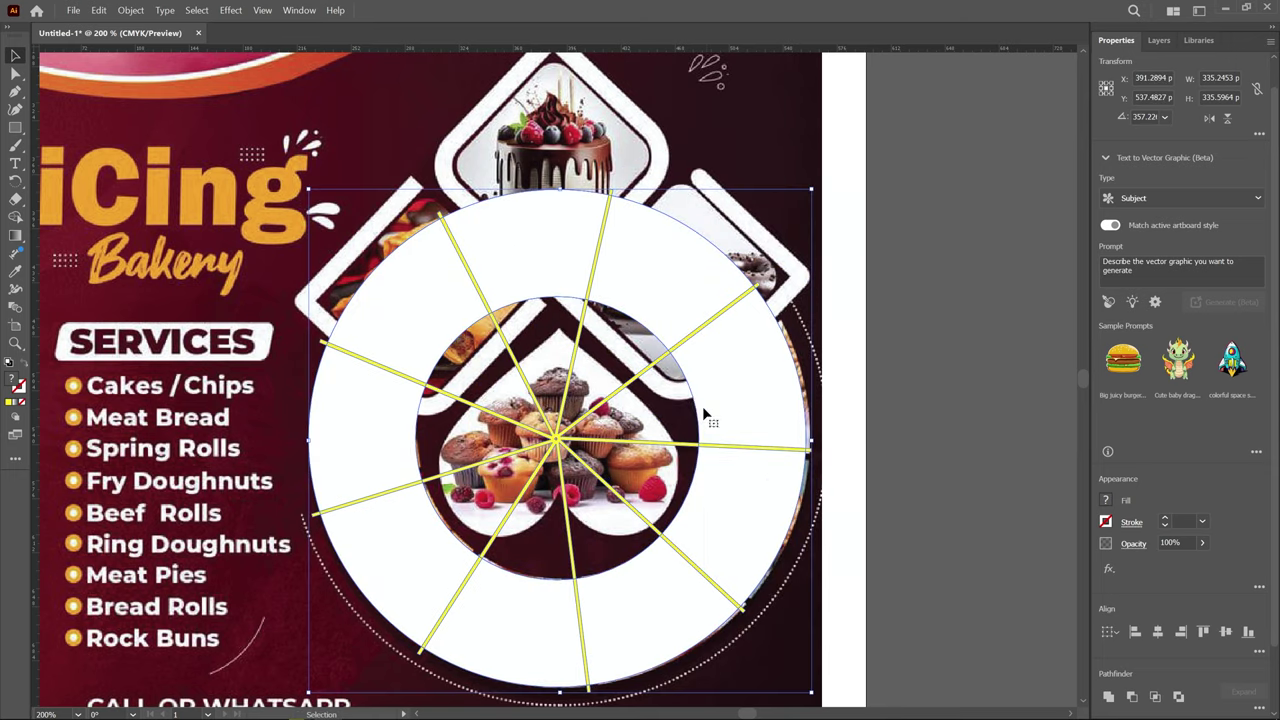
scroll(1230, 460, down, 2)
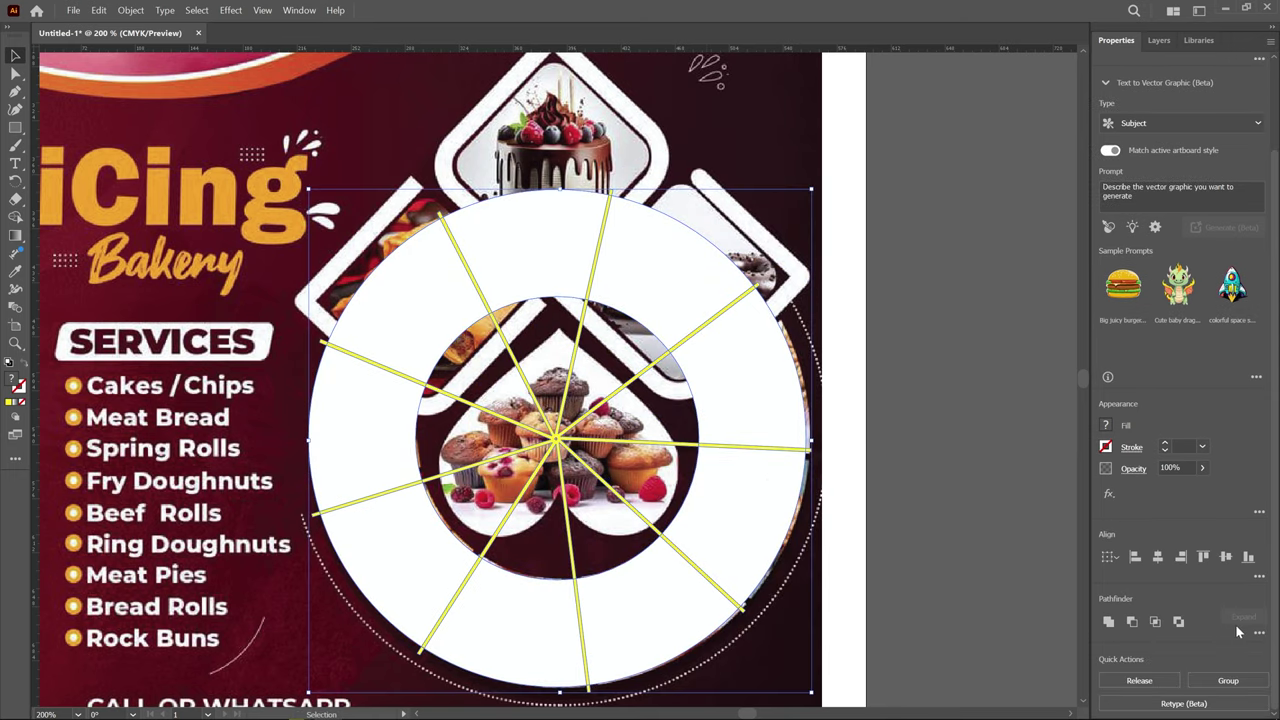
click(1259, 636)
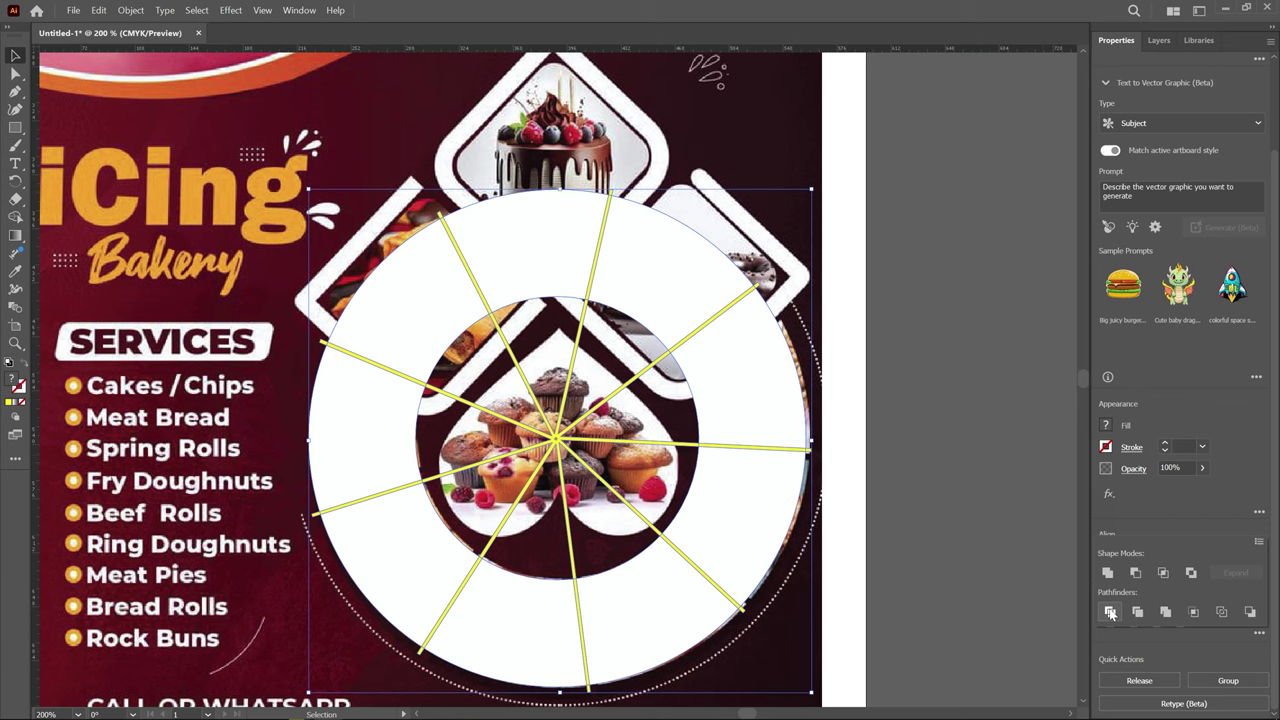
click(1110, 612)
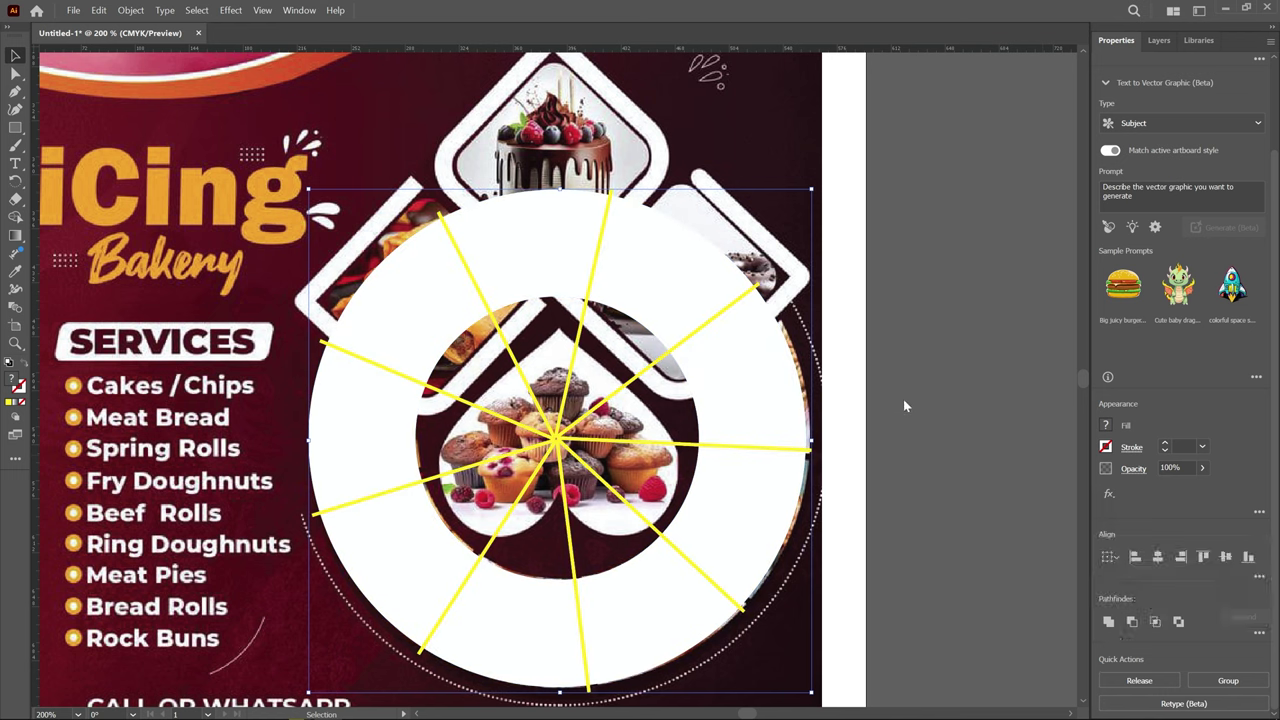
mouse_move(745, 400)
mouse_down()
mouse_move(948, 395)
mouse_move(770, 396)
mouse_move(818, 416)
mouse_move(969, 390)
mouse_up()
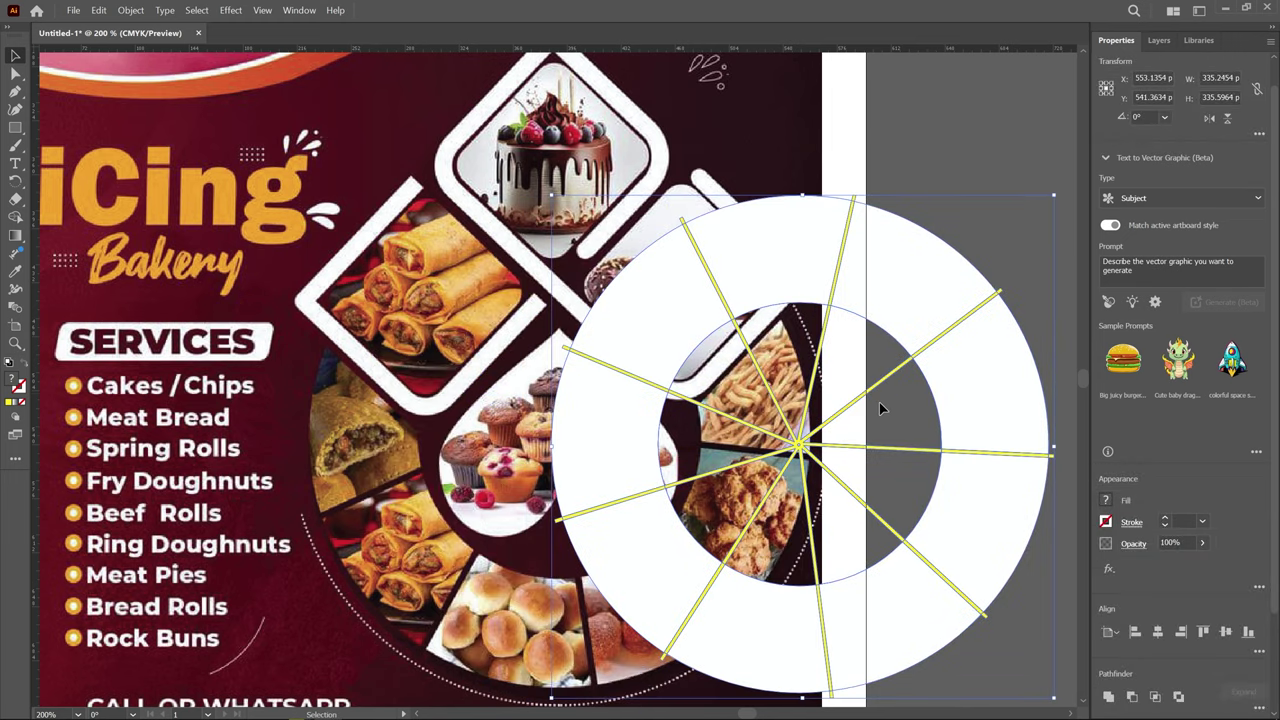
- Move the divided ring beside the flyer, ungroup it, and delete the centre circle
scroll(519, 383, down, 5)
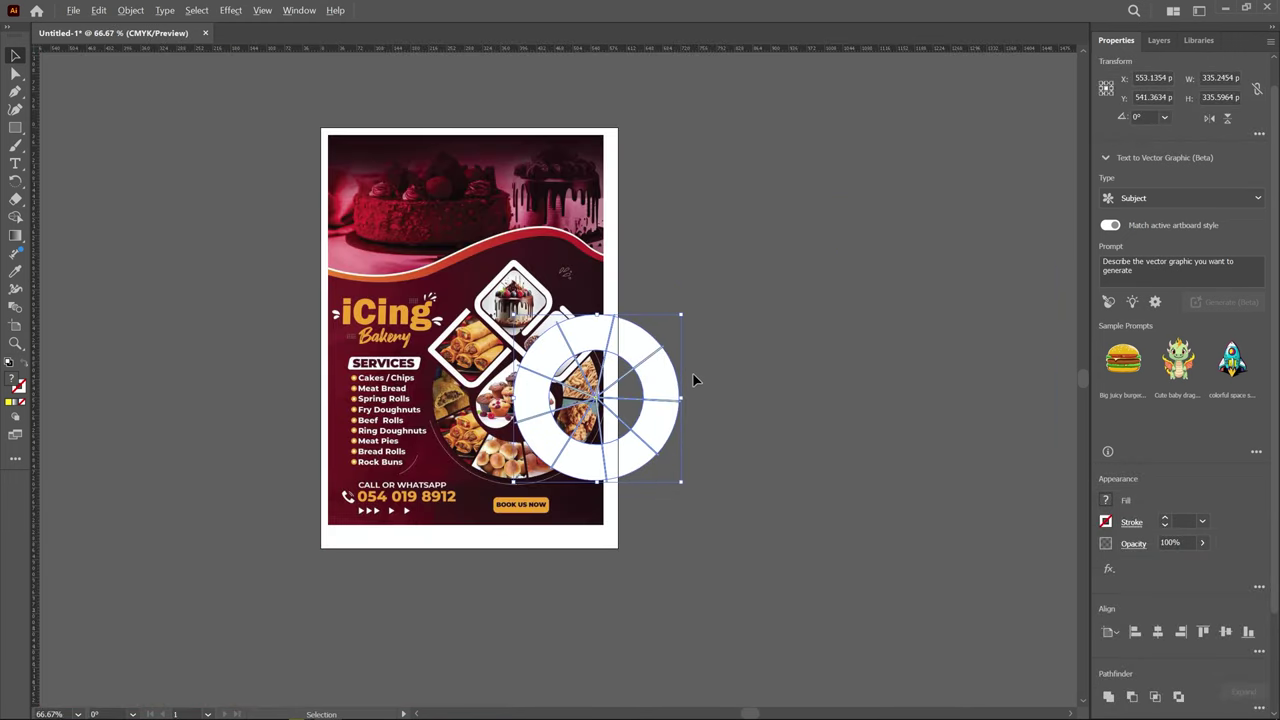
scroll(692, 372, up, 4)
mouse_move(646, 382)
mouse_down()
mouse_move(637, 389)
mouse_move(862, 390)
mouse_up()
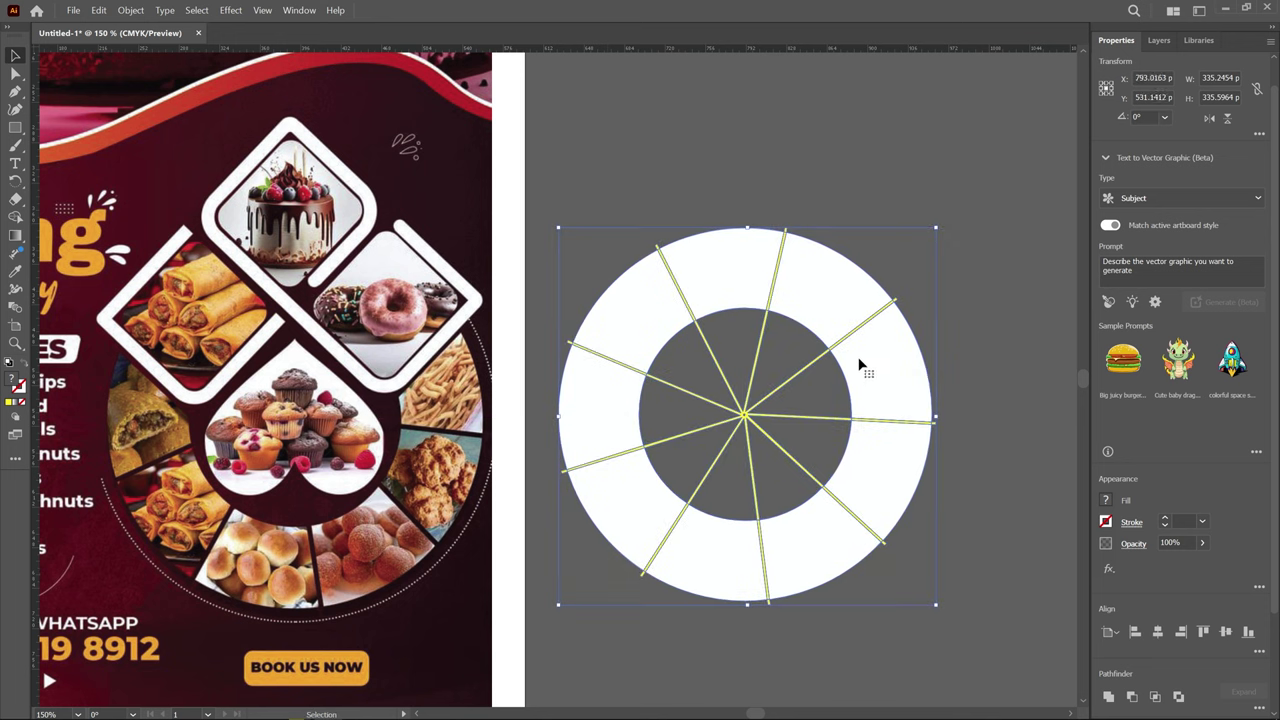
right_click(859, 362)
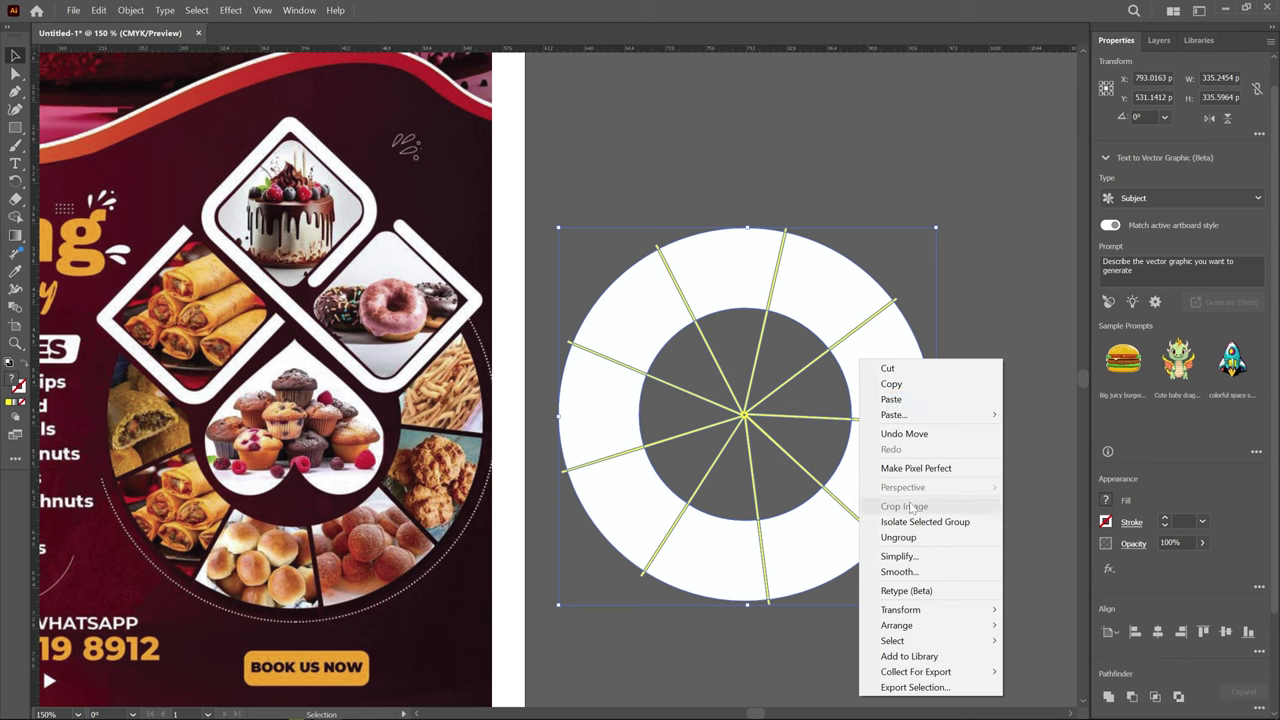
click(906, 537)
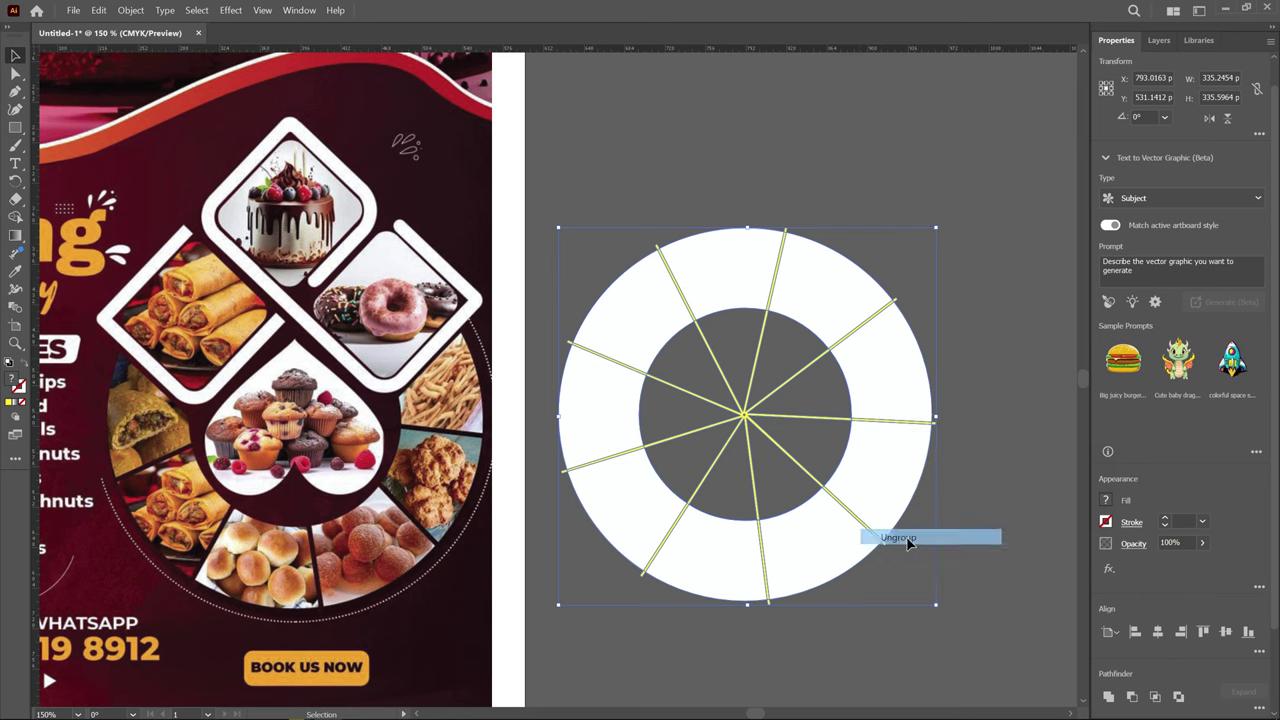
click(993, 490)
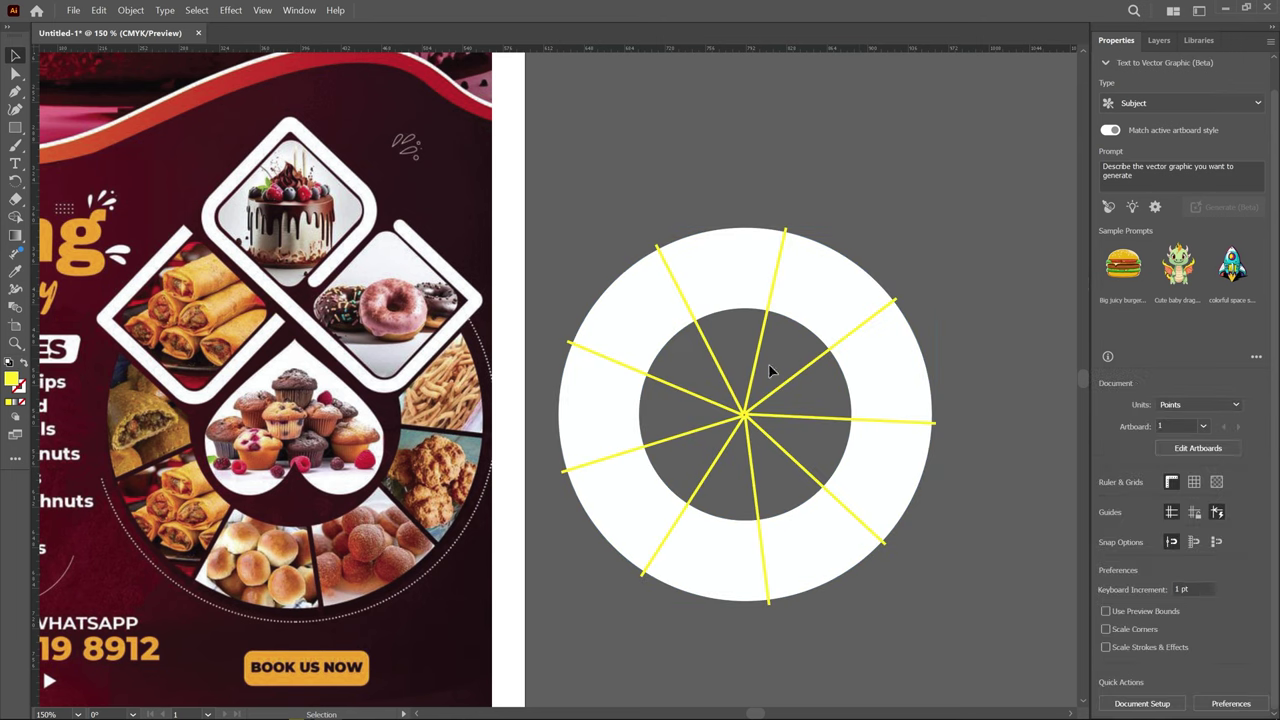
click(808, 475)
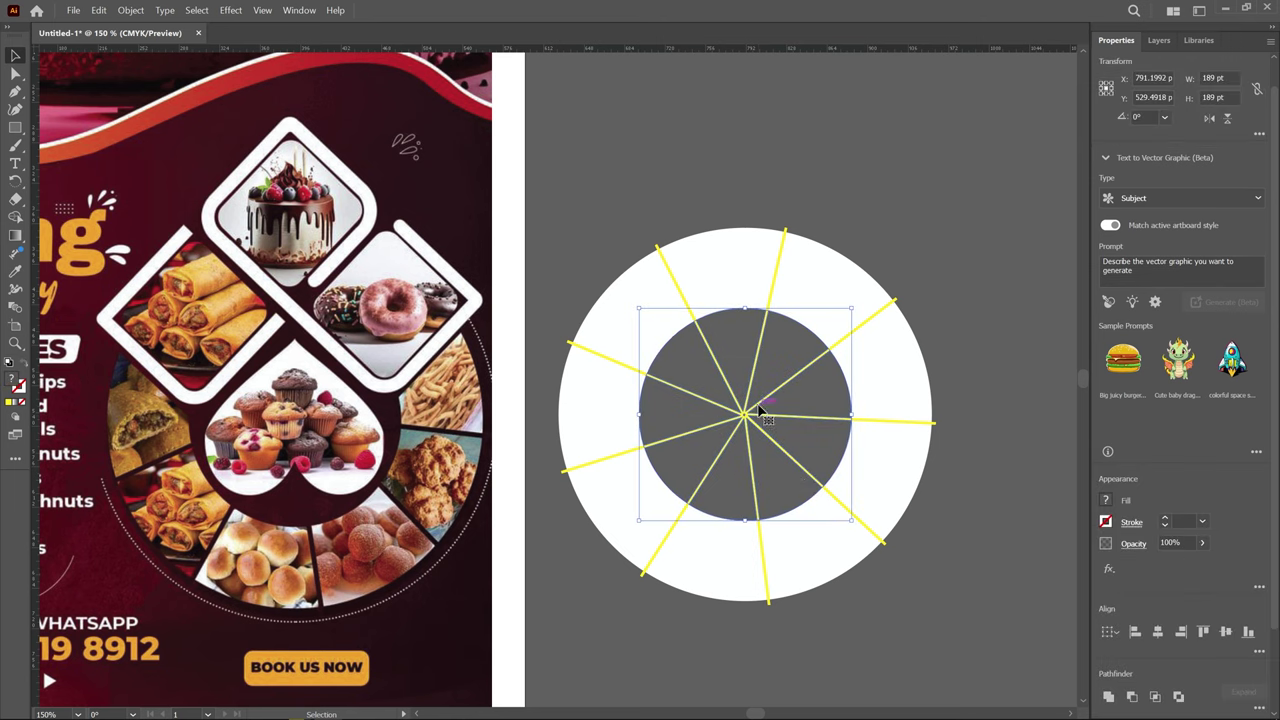
key(Delete)
- Make the upper-left dividing line thin and dark
click(692, 321)
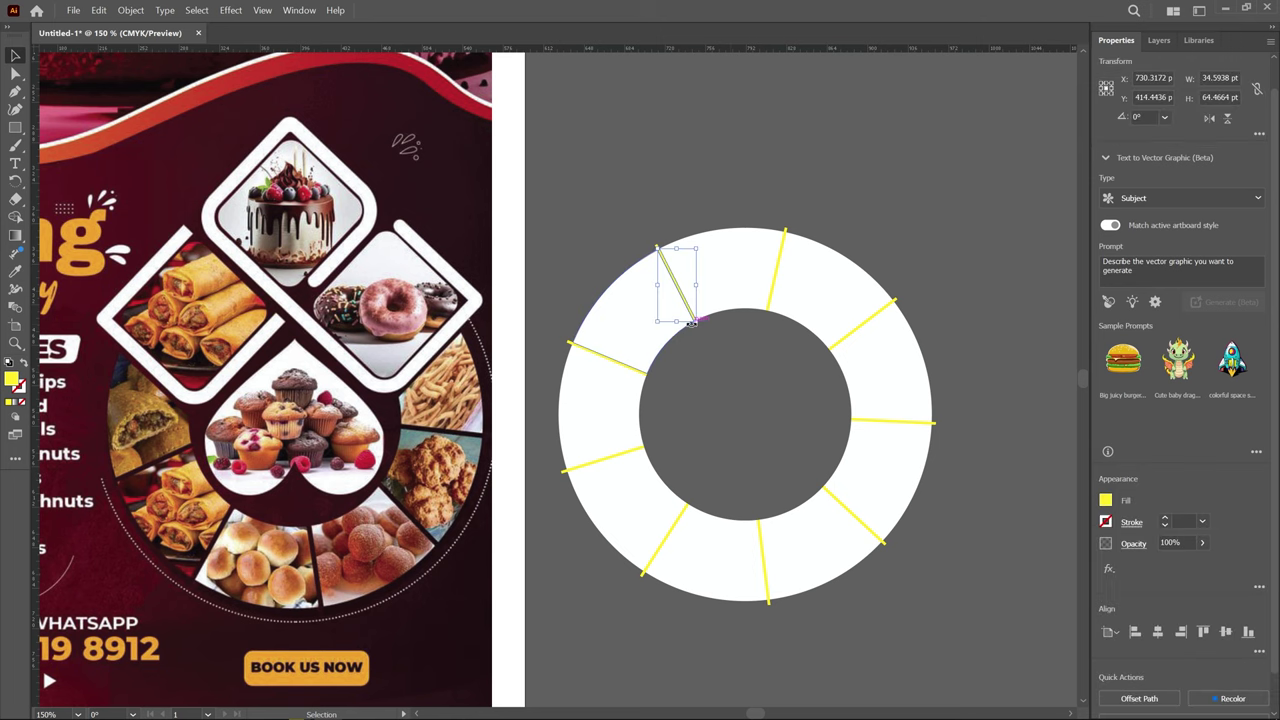
key(d)
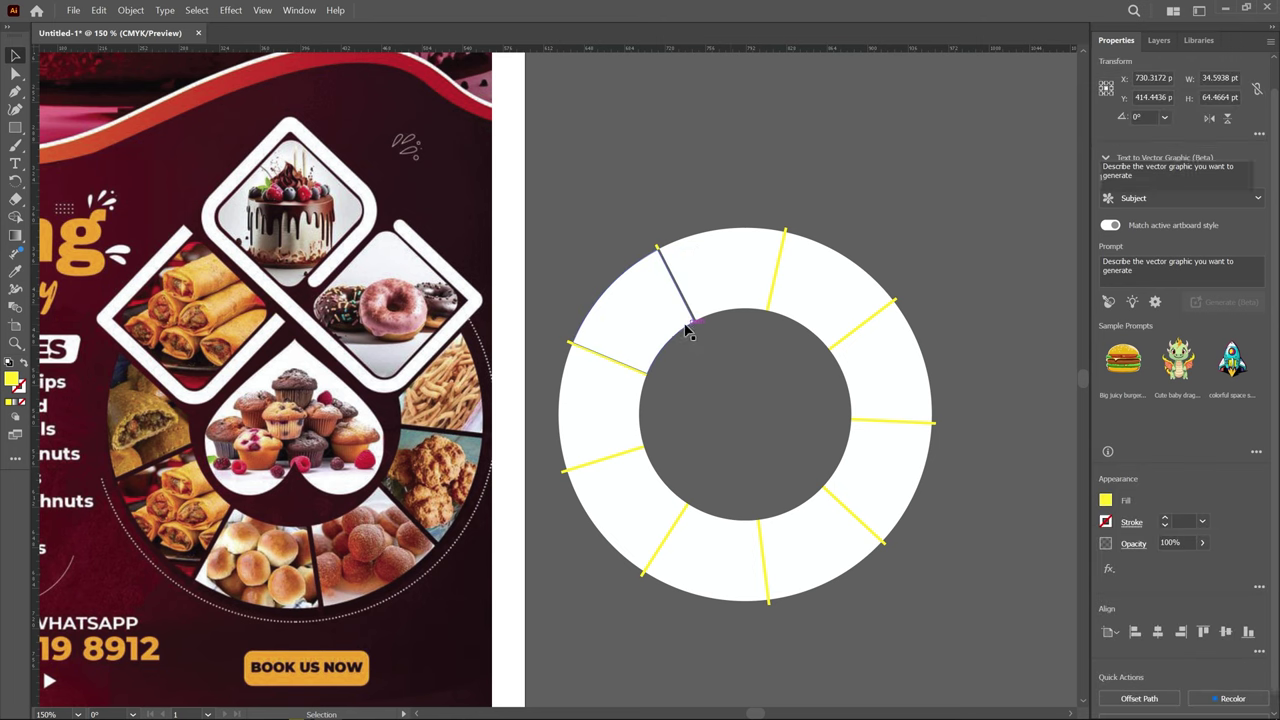
click(688, 328)
- Make the top dividing line thin and dark, then return to the Selection tool
click(772, 289)
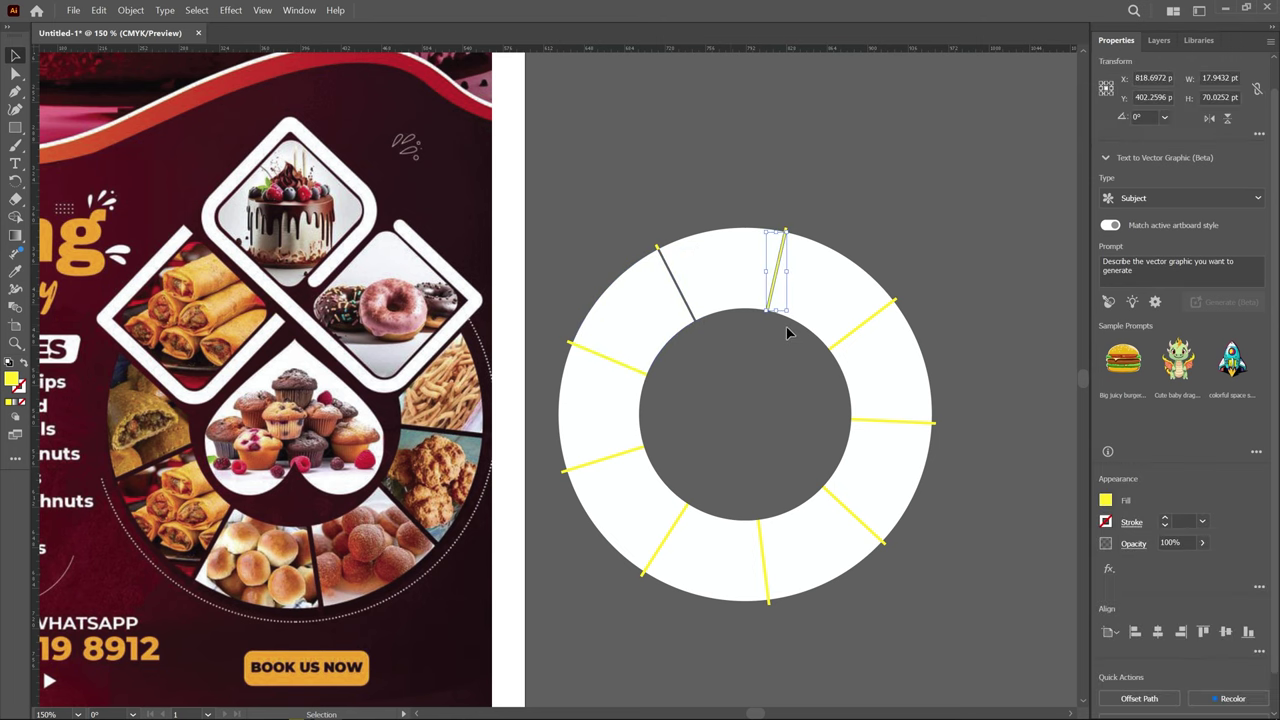
key(d)
click(785, 325)
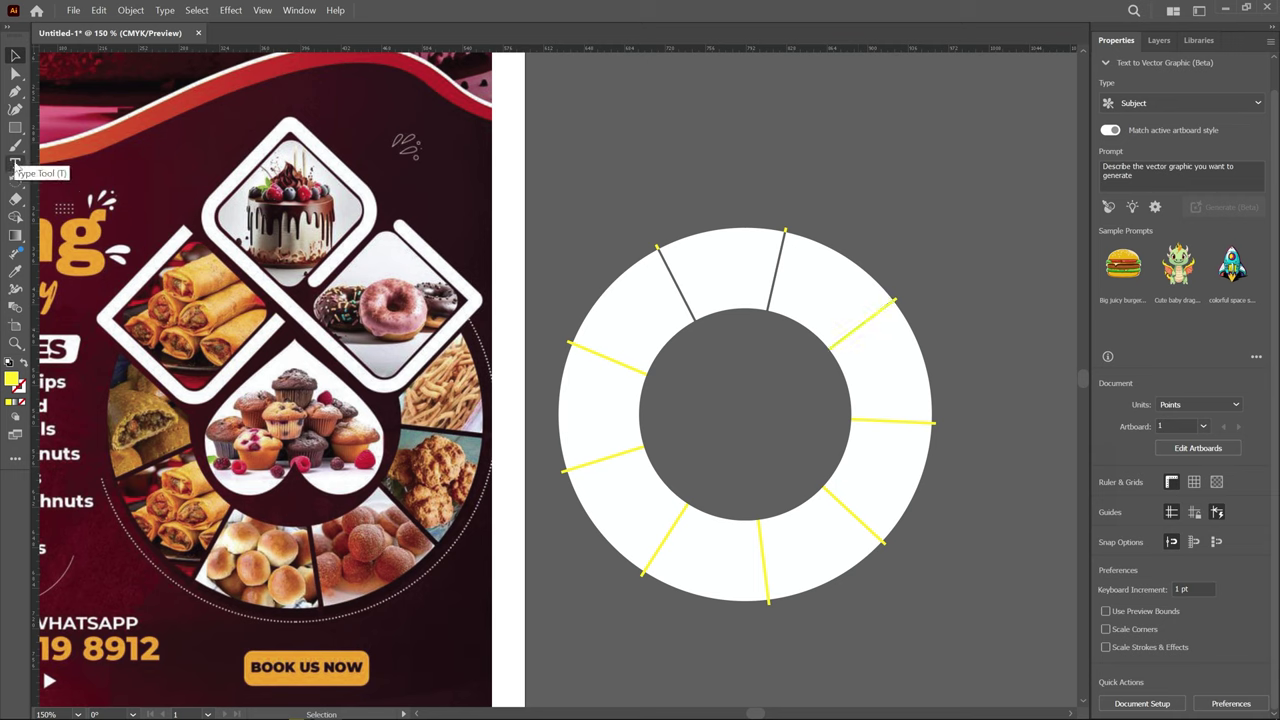
click(15, 162)
click(17, 147)
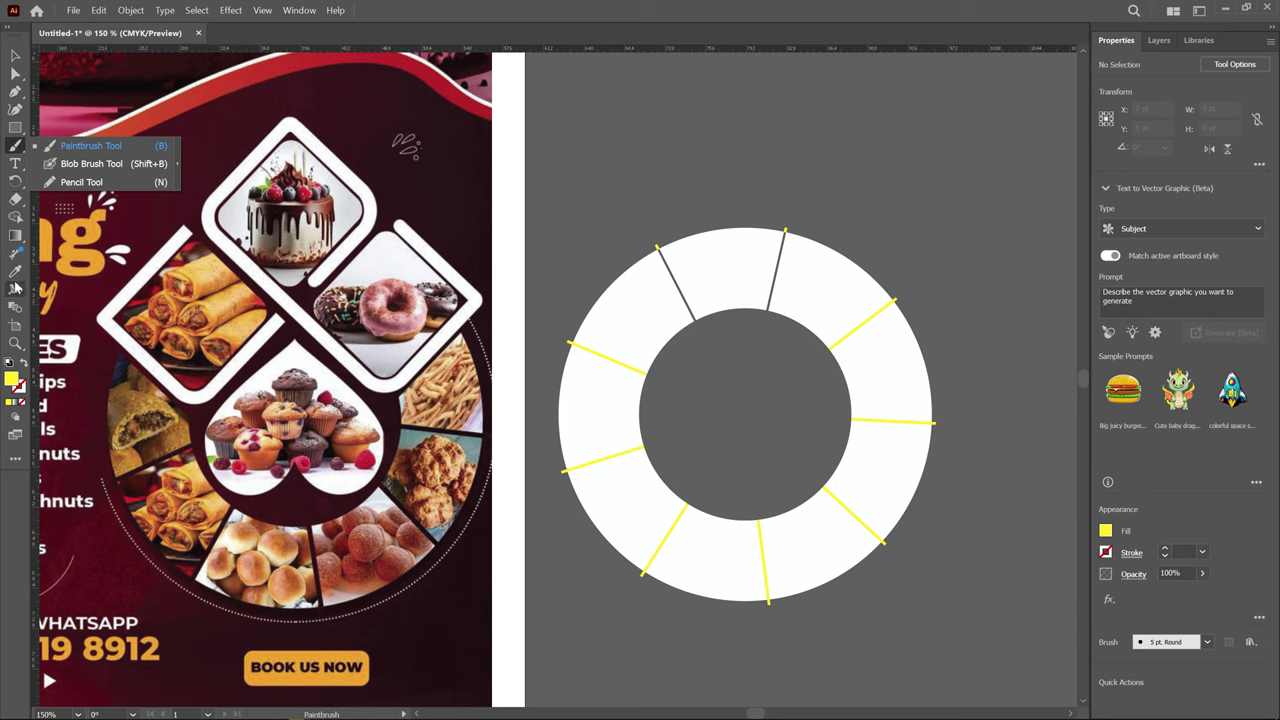
click(15, 55)
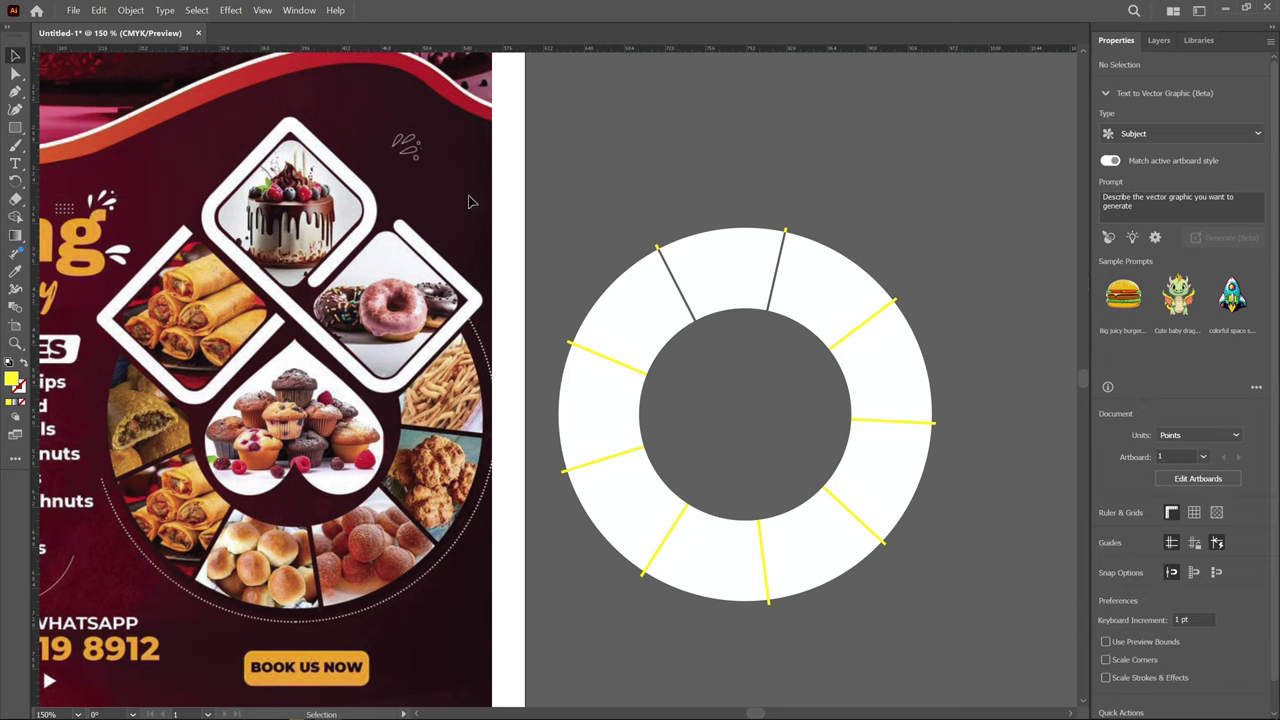
- Darken the remaining yellow dividing lines one after another
click(636, 369)
key(ctrl+alt+d)
click(846, 337)
key(ctrl+alt+d)
click(888, 421)
key(ctrl+alt+d)
click(848, 510)
key(ctrl+alt+d)
click(766, 543)
key(ctrl+alt+d)
key(ctrl+alt+d)
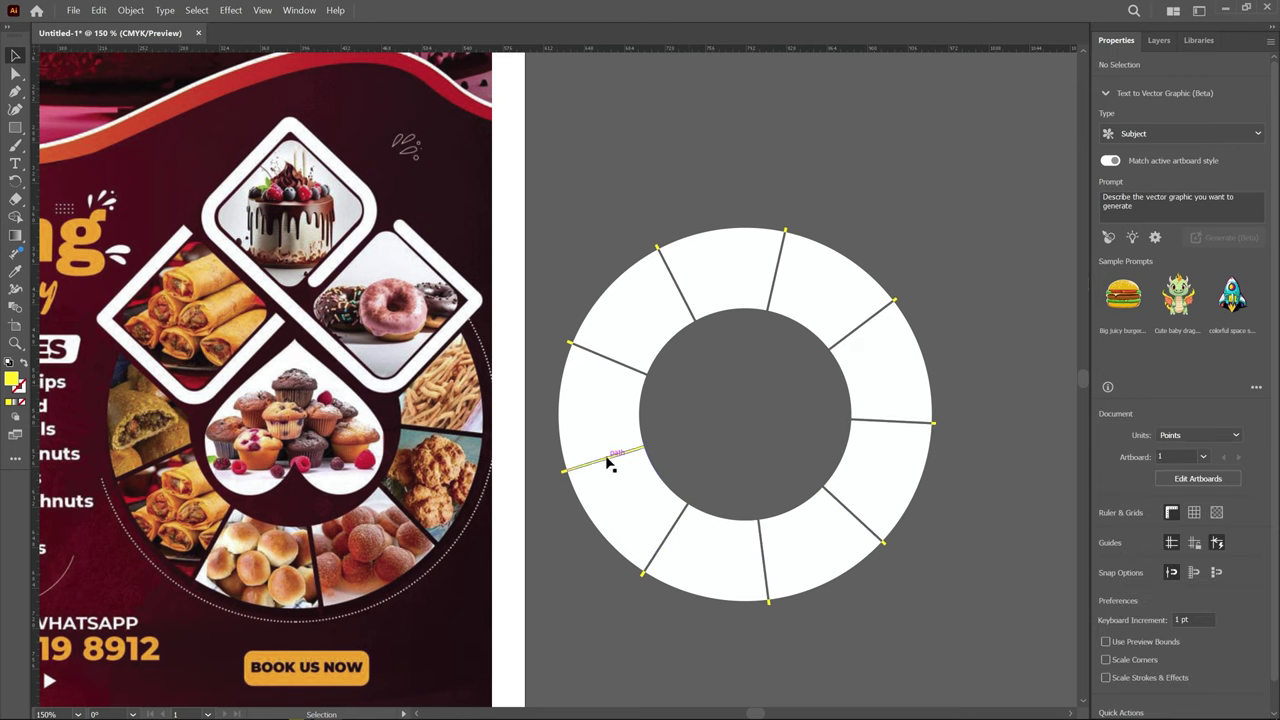
click(606, 463)
key(ctrl+alt+d)
- Select several ring segments and try moving one, then undo the move
click(662, 300)
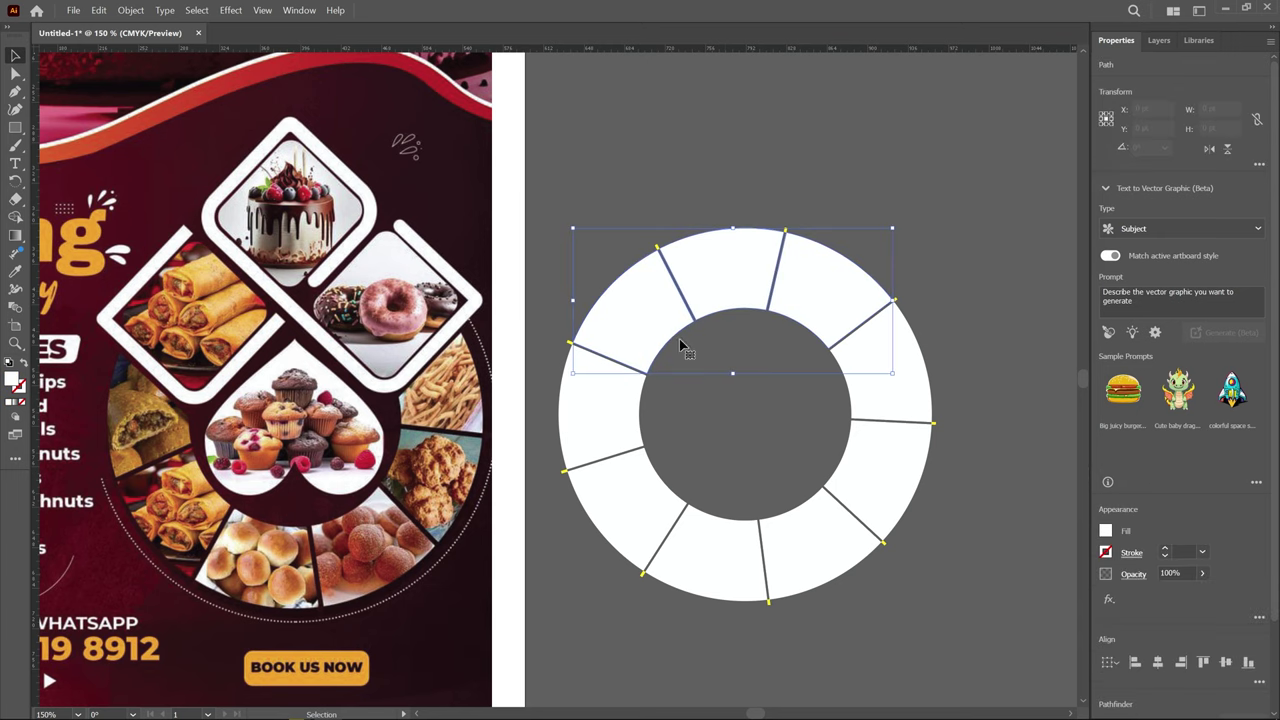
shift+click(648, 451)
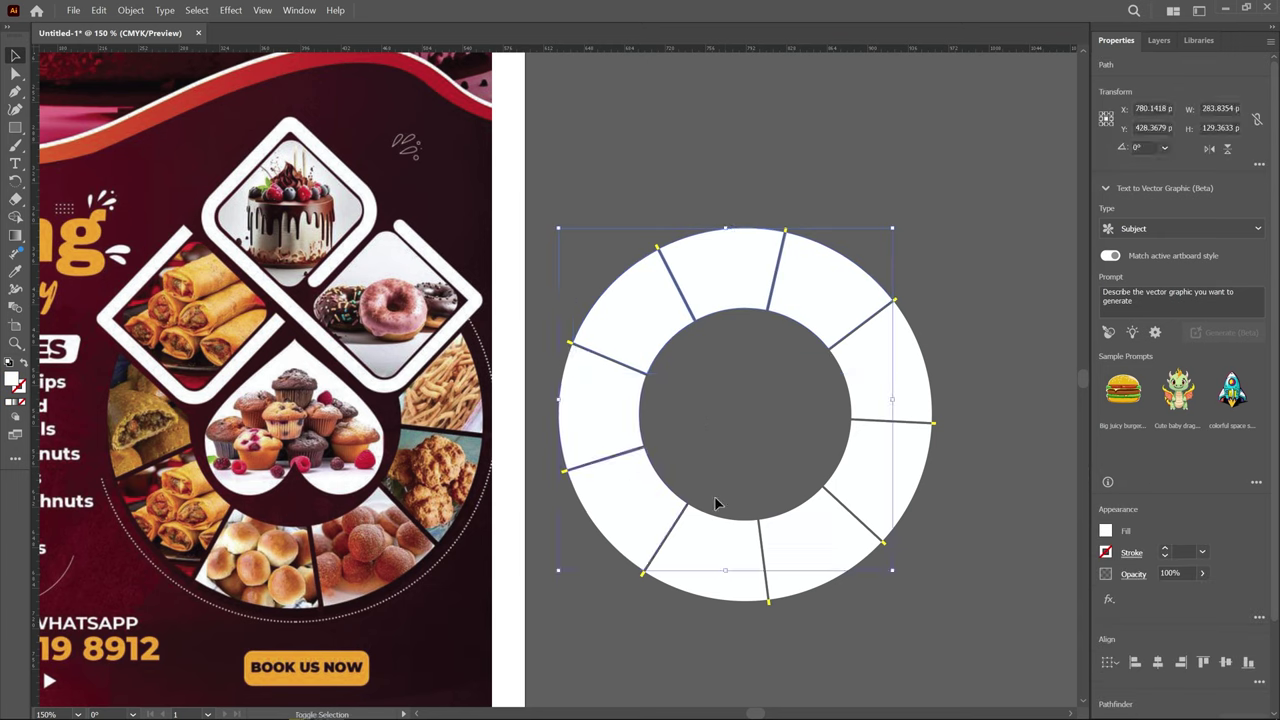
shift+click(800, 551)
shift+click(889, 449)
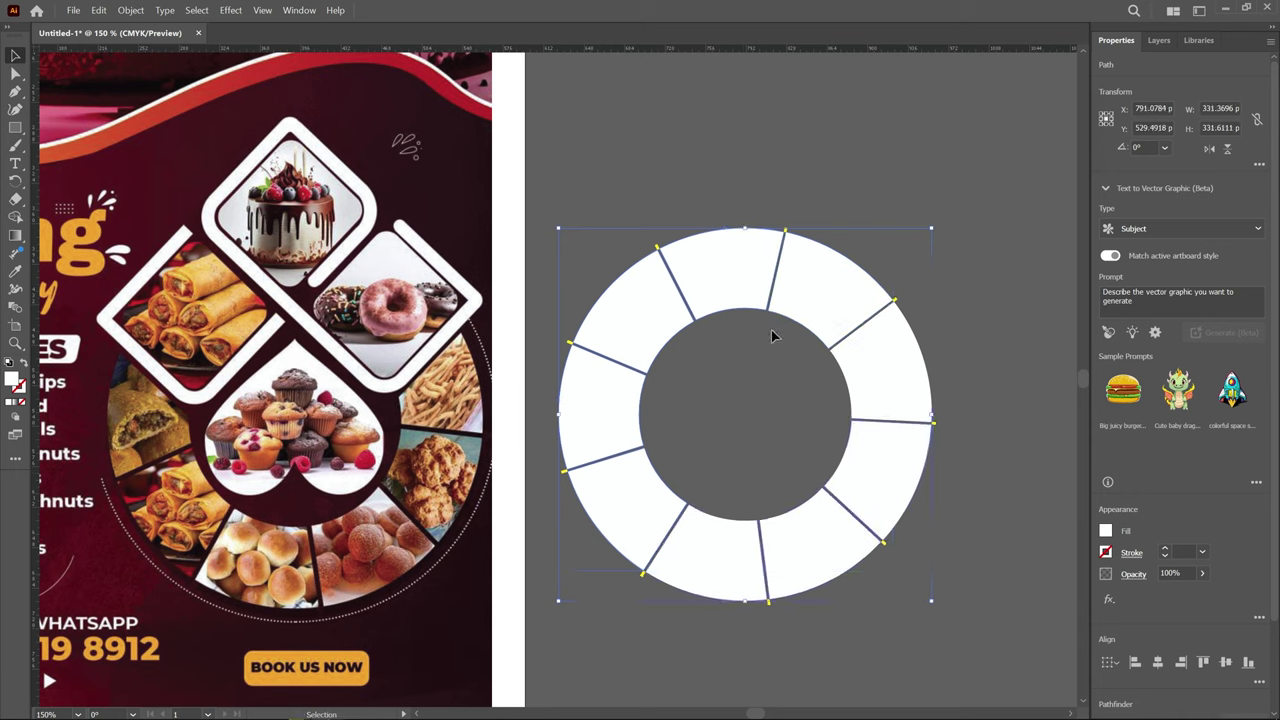
mouse_move(813, 304)
mouse_down()
mouse_move(882, 412)
mouse_move(871, 414)
mouse_up()
key(ctrl+z)
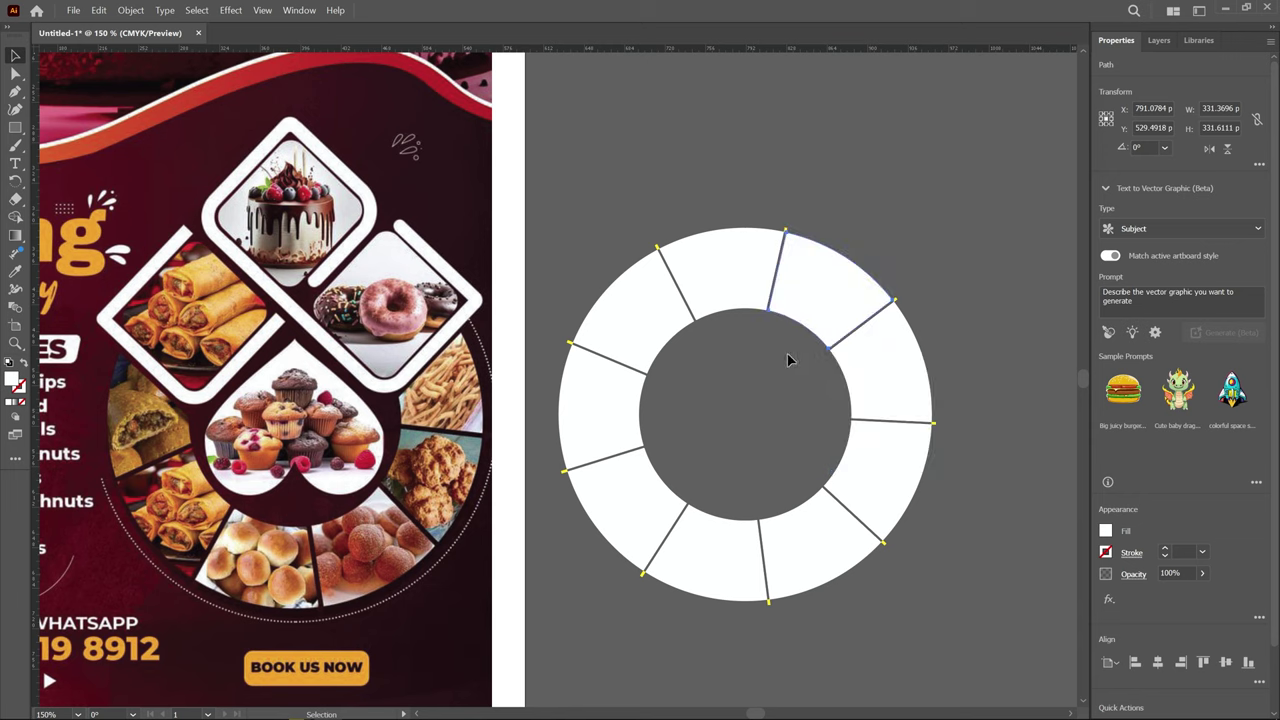
- Shift-select all nine ring segments together
click(651, 306)
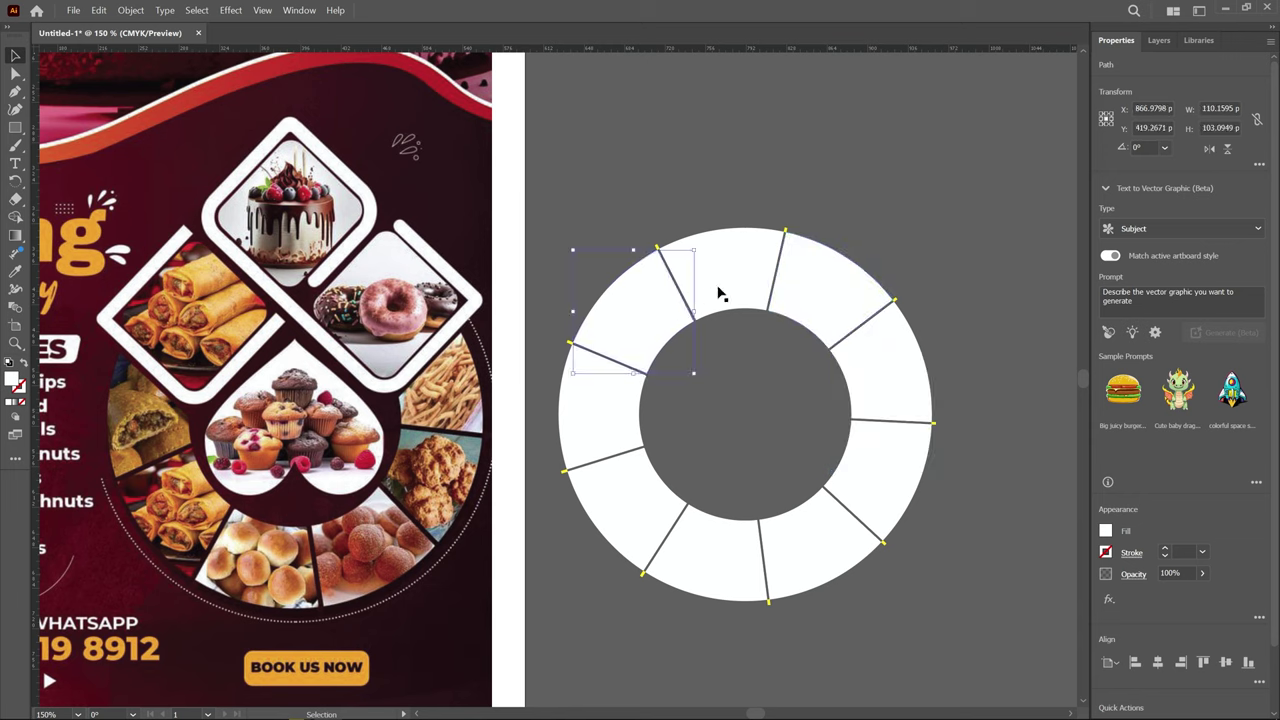
shift+click(720, 289)
shift+click(790, 288)
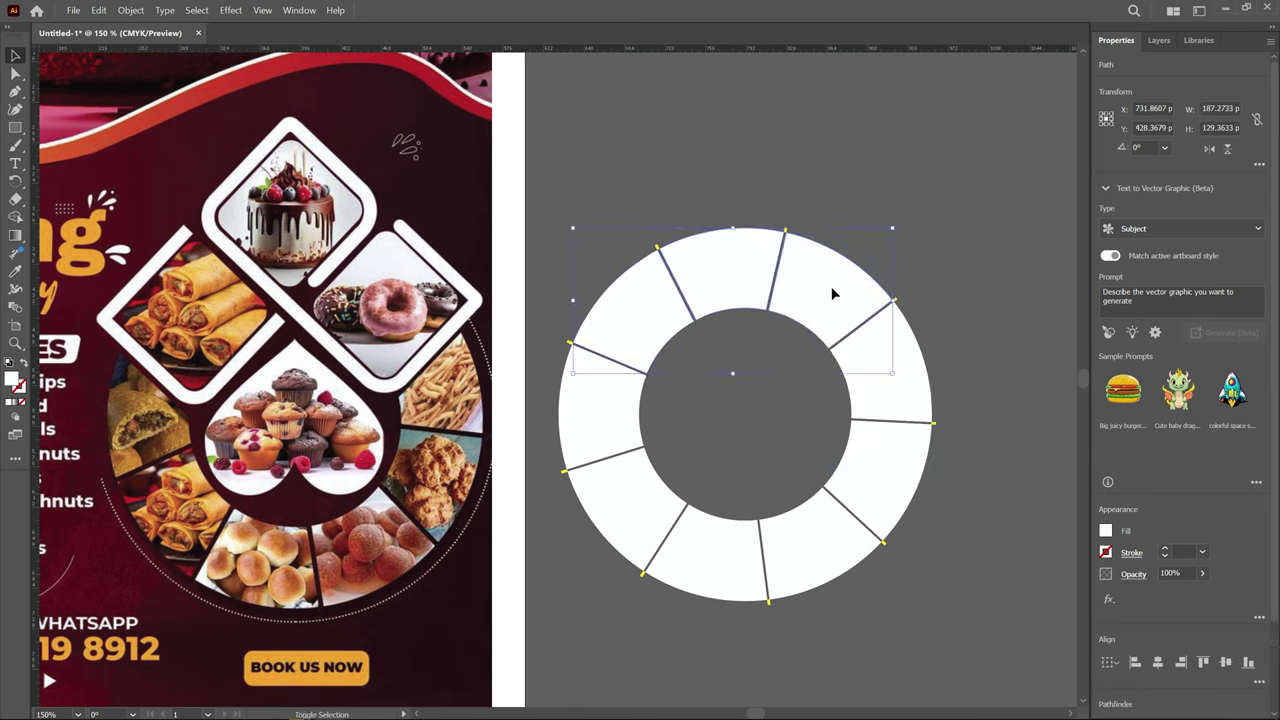
shift+click(888, 393)
shift+click(873, 485)
shift+click(806, 550)
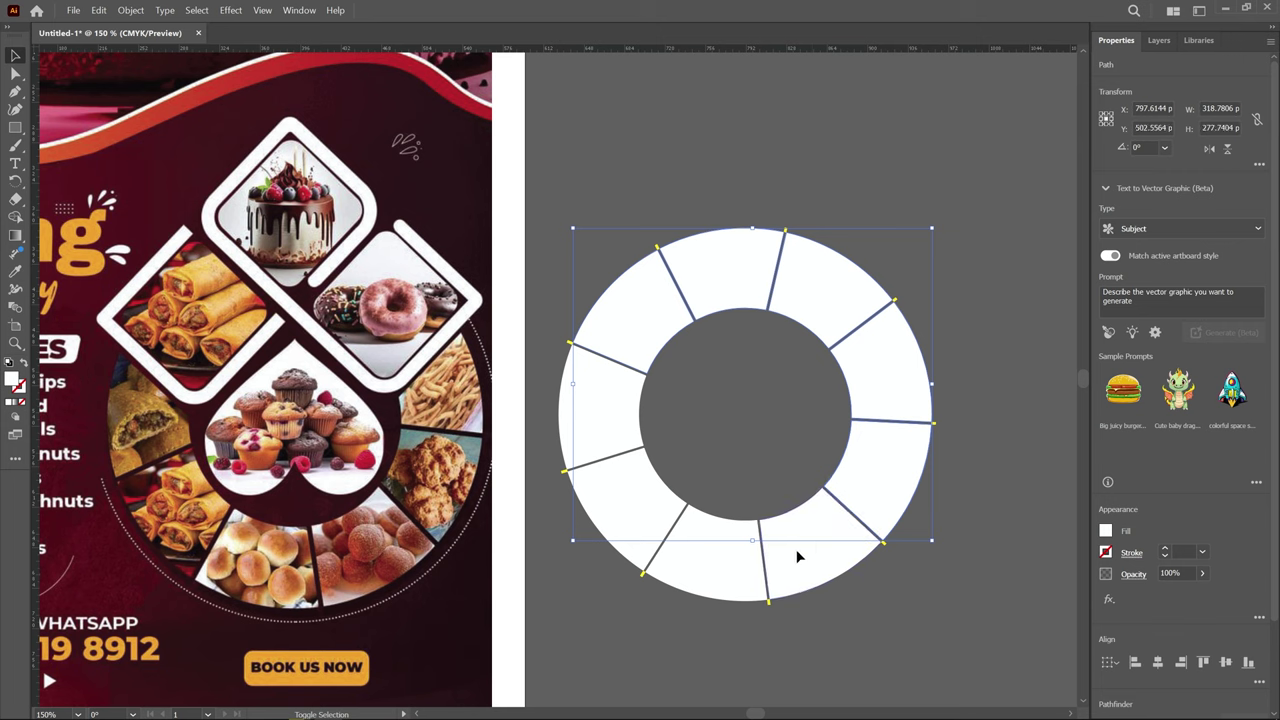
shift+click(703, 571)
shift+click(661, 535)
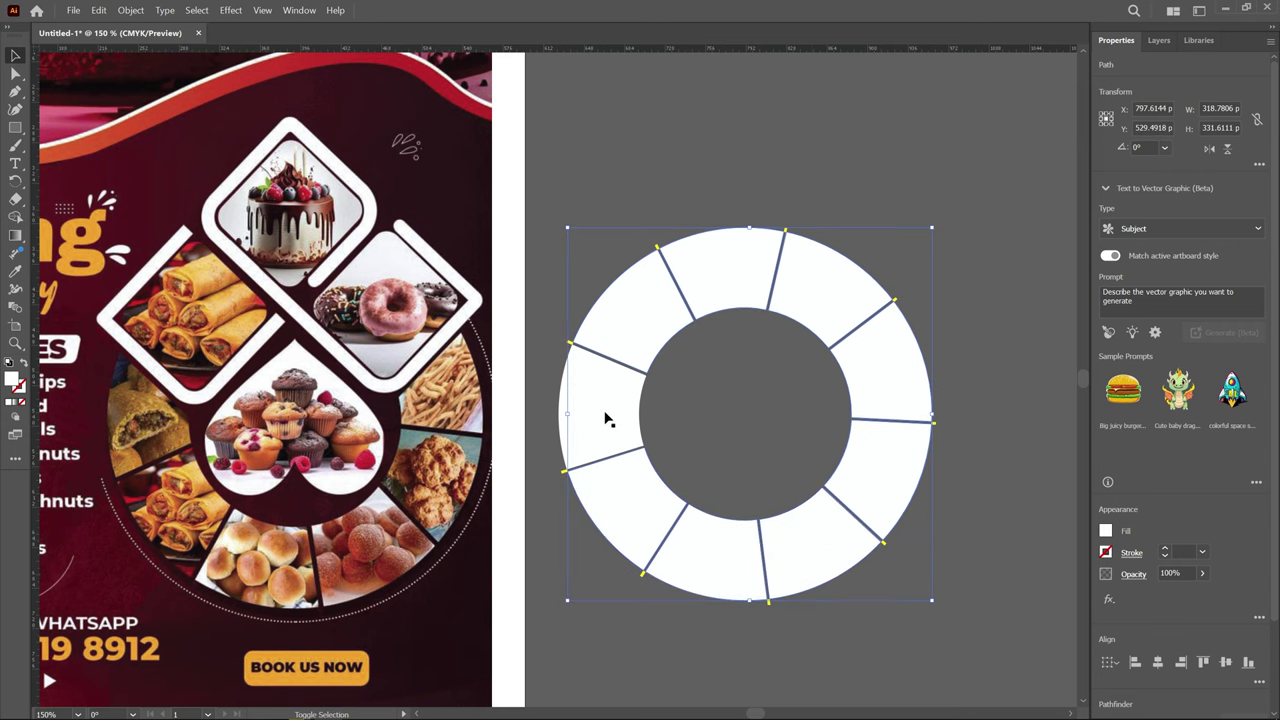
shift+click(606, 418)
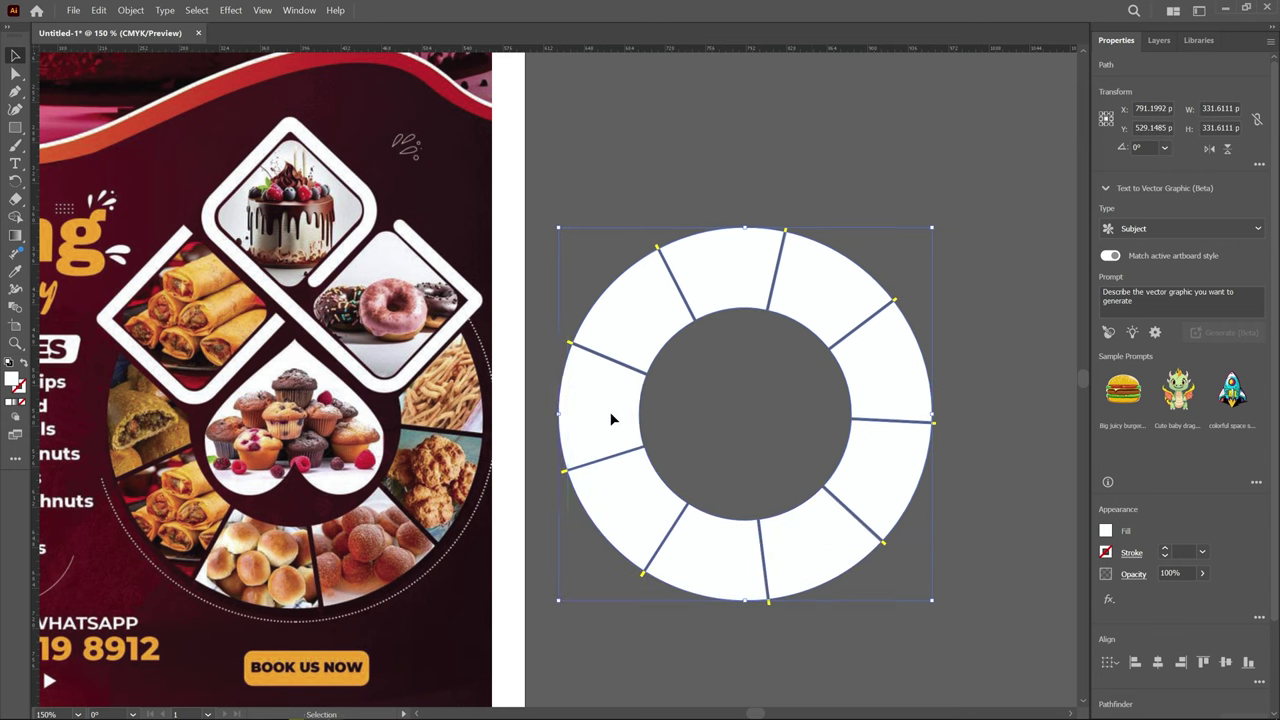
- Move the whole ring to the right, clear of the yellow leftover markers
drag(612, 419, 861, 186)
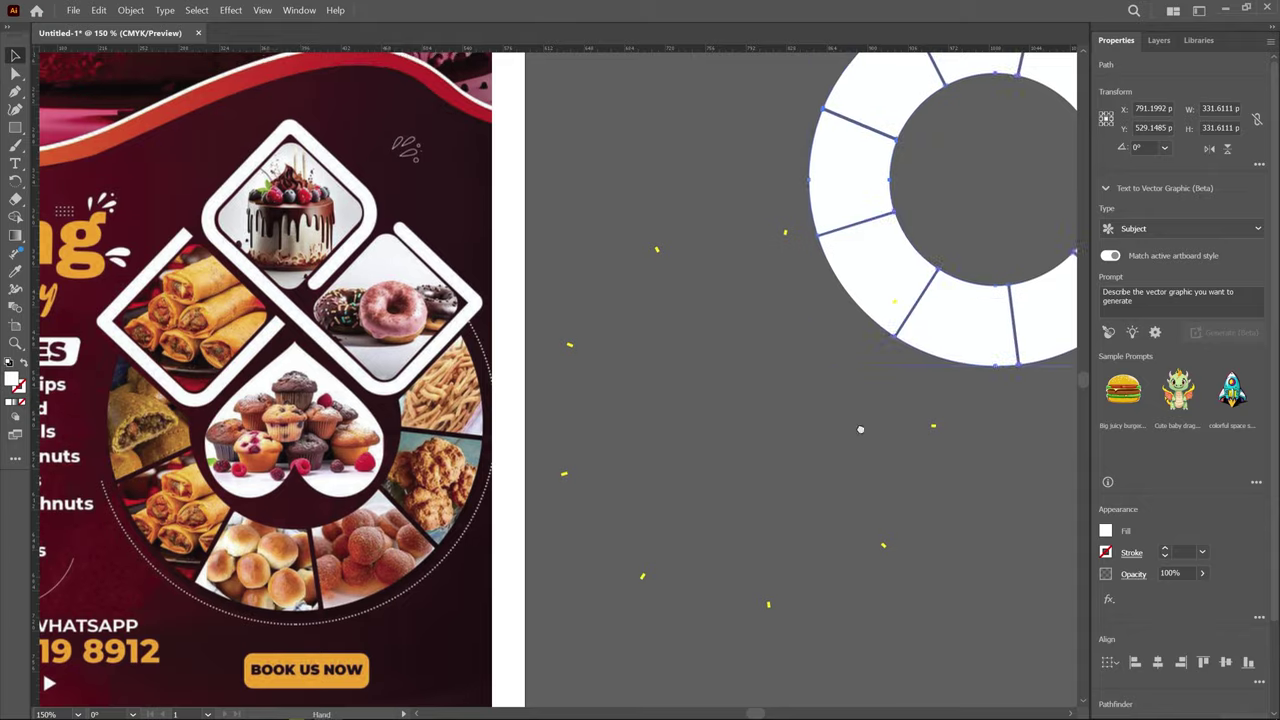
drag(860, 429, 522, 496)
drag(697, 396, 900, 563)
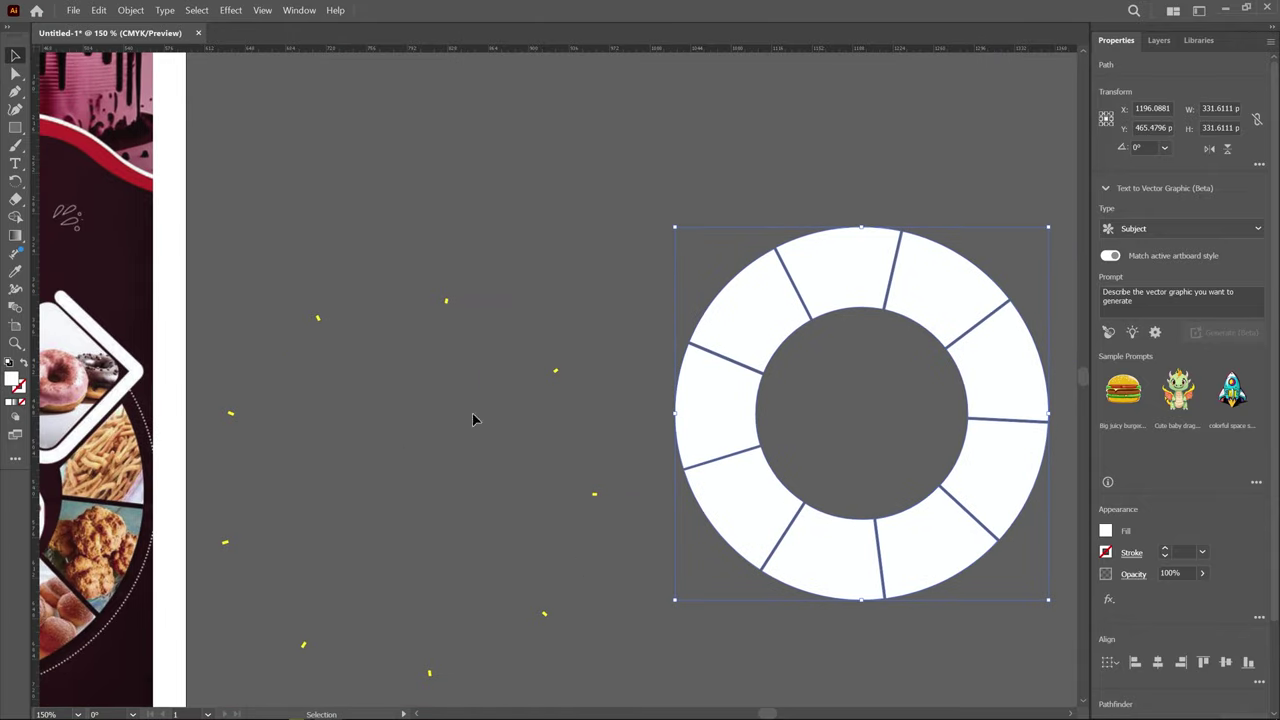
scroll(1150, 628, down, 2)
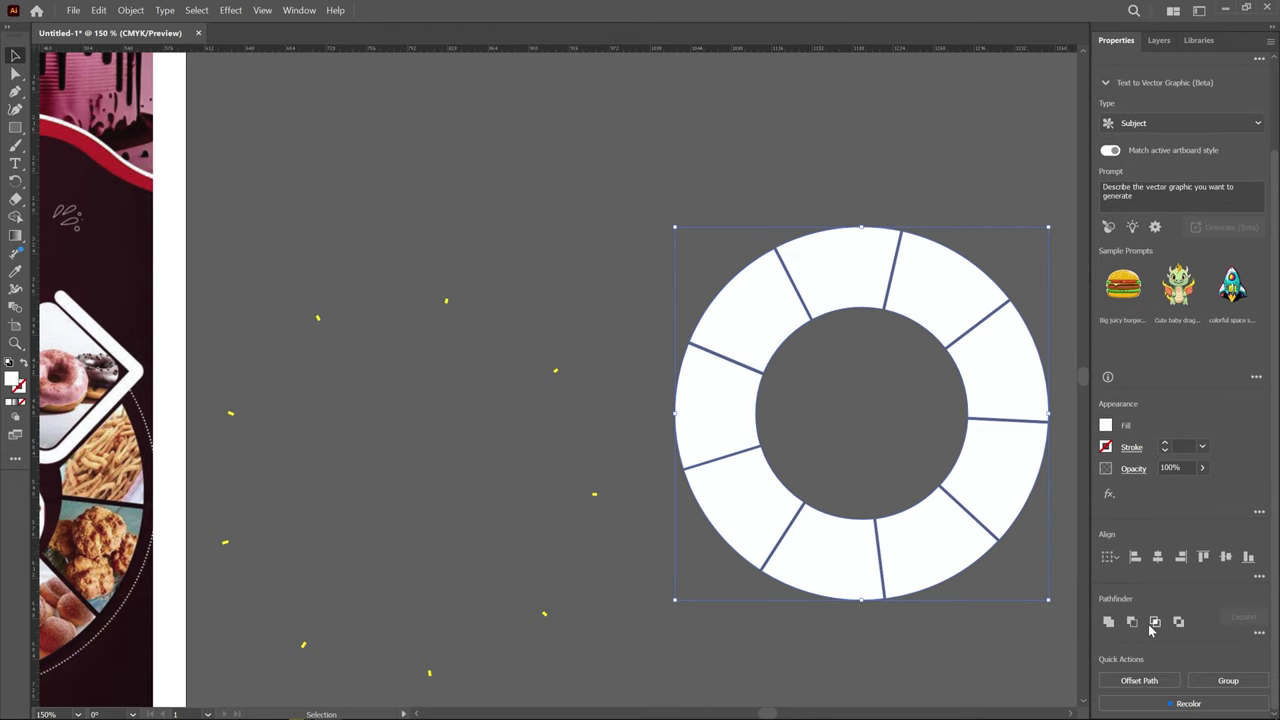
- Group the ring segments and remove the stray yellow dots and reference flyer image
key(ctrl+g)
scroll(490, 302, down, 2)
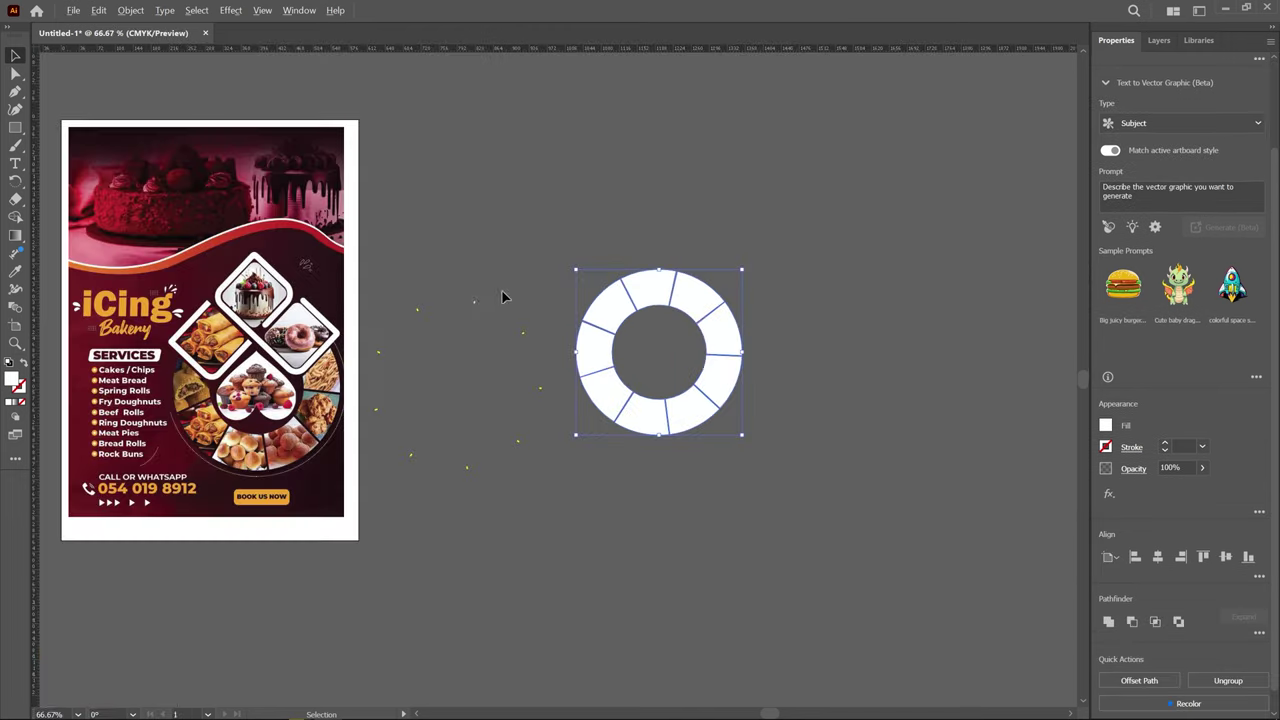
drag(553, 529, 365, 290)
click(549, 529)
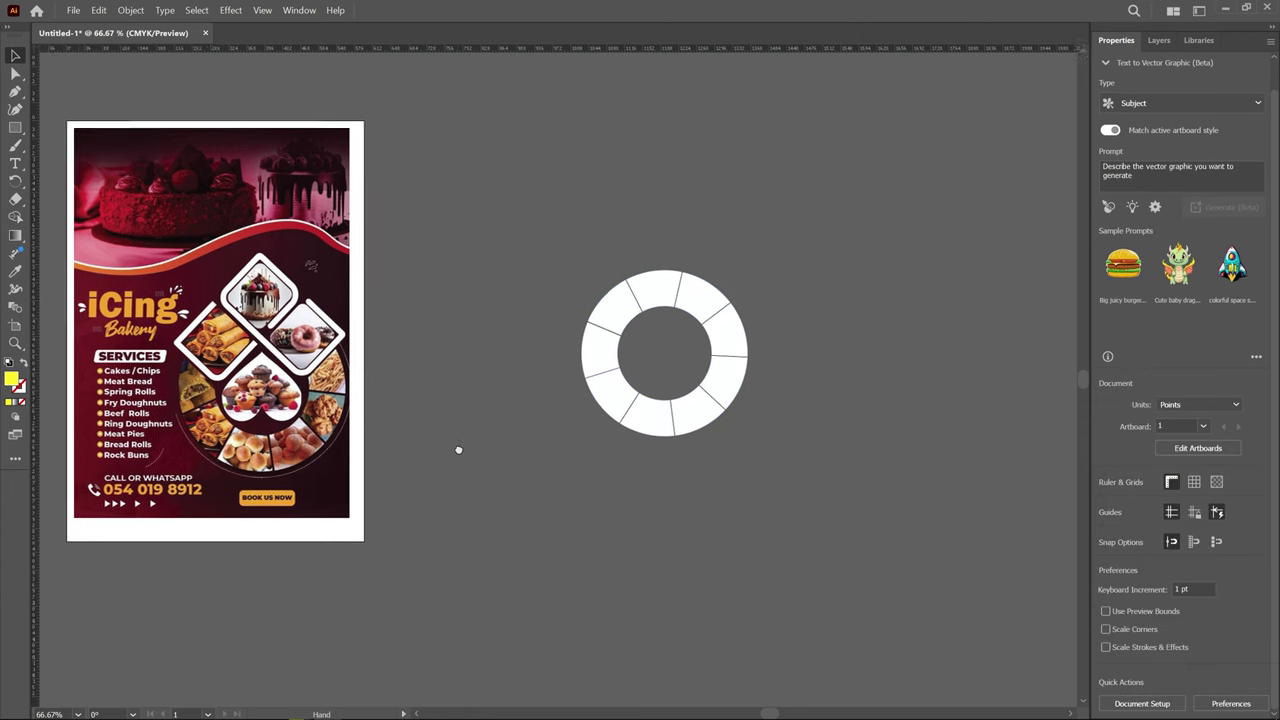
drag(457, 449, 609, 449)
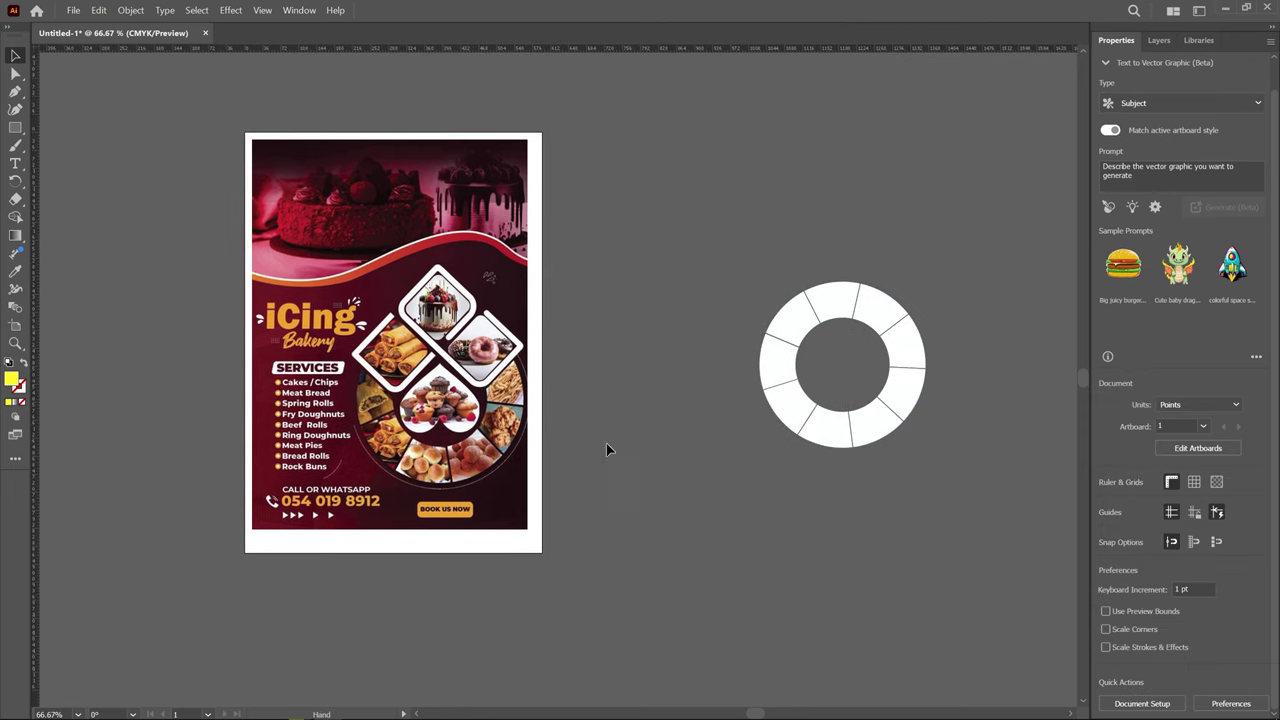
click(1158, 40)
click(1140, 92)
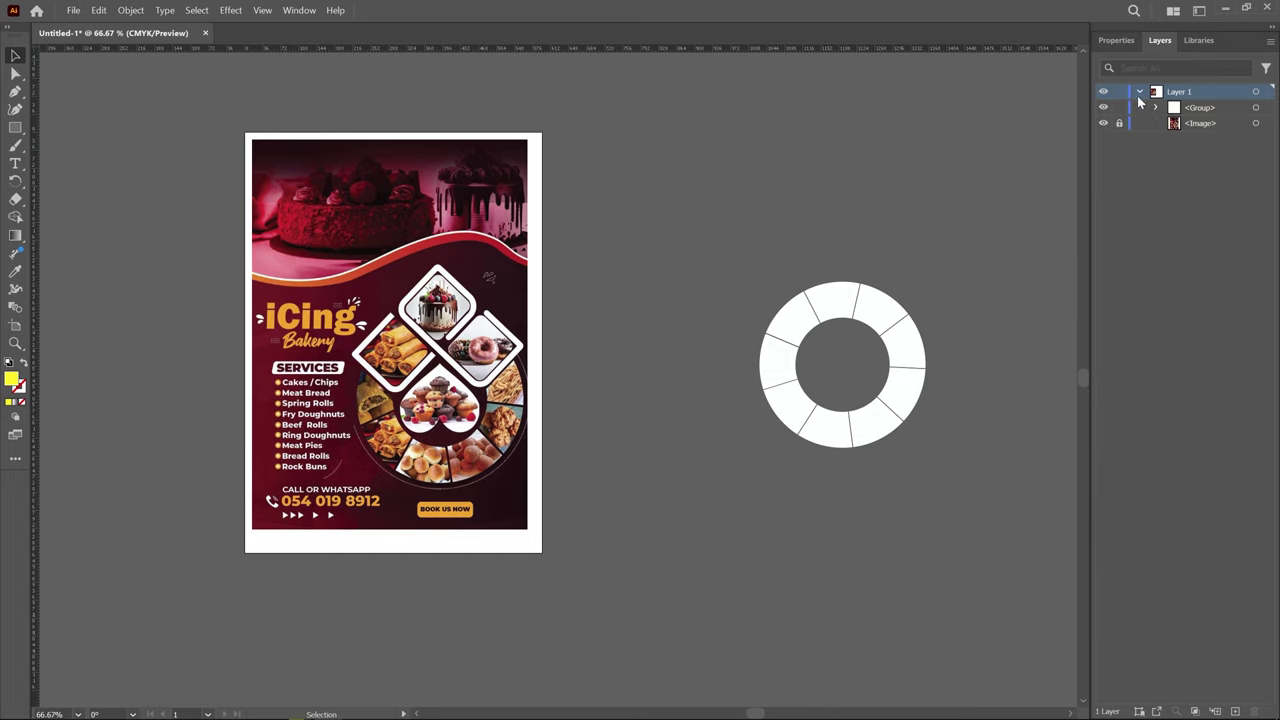
key(ctrl+z)
key(ctrl+z)
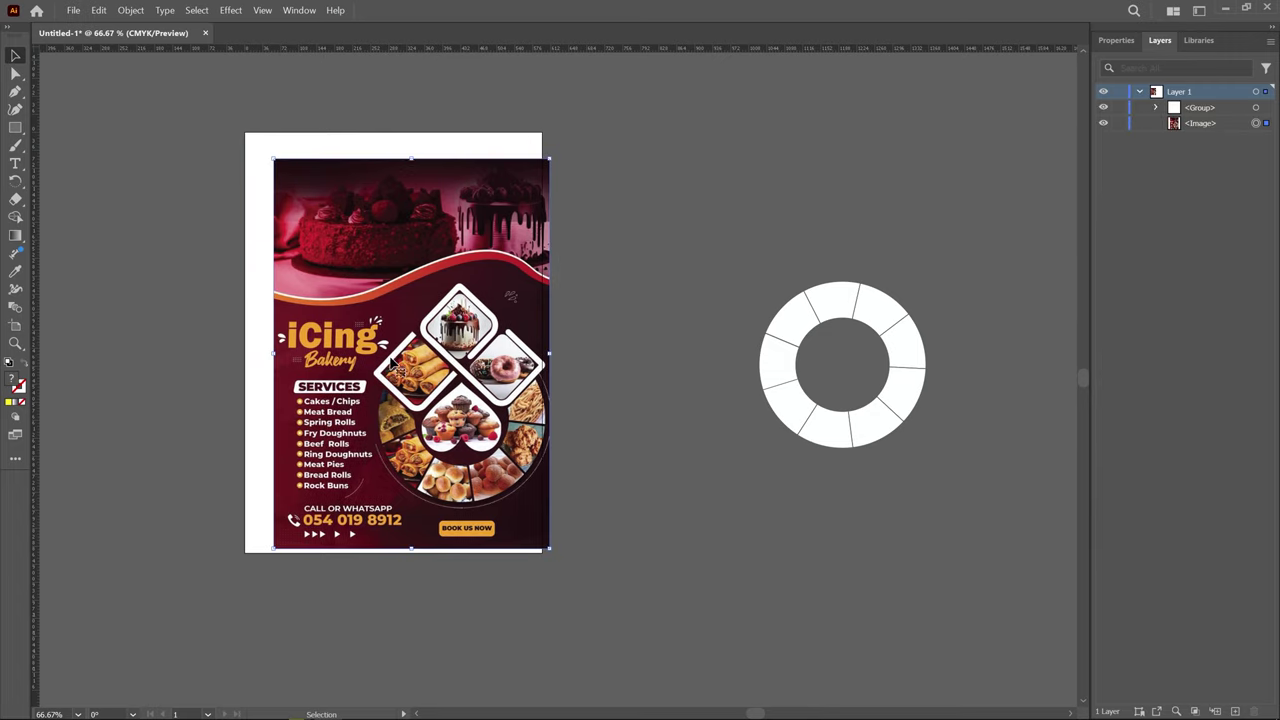
key(ctrl+z)
- Centre the ring on the artboard, fill it dark grey, and zoom in
drag(777, 371, 347, 349)
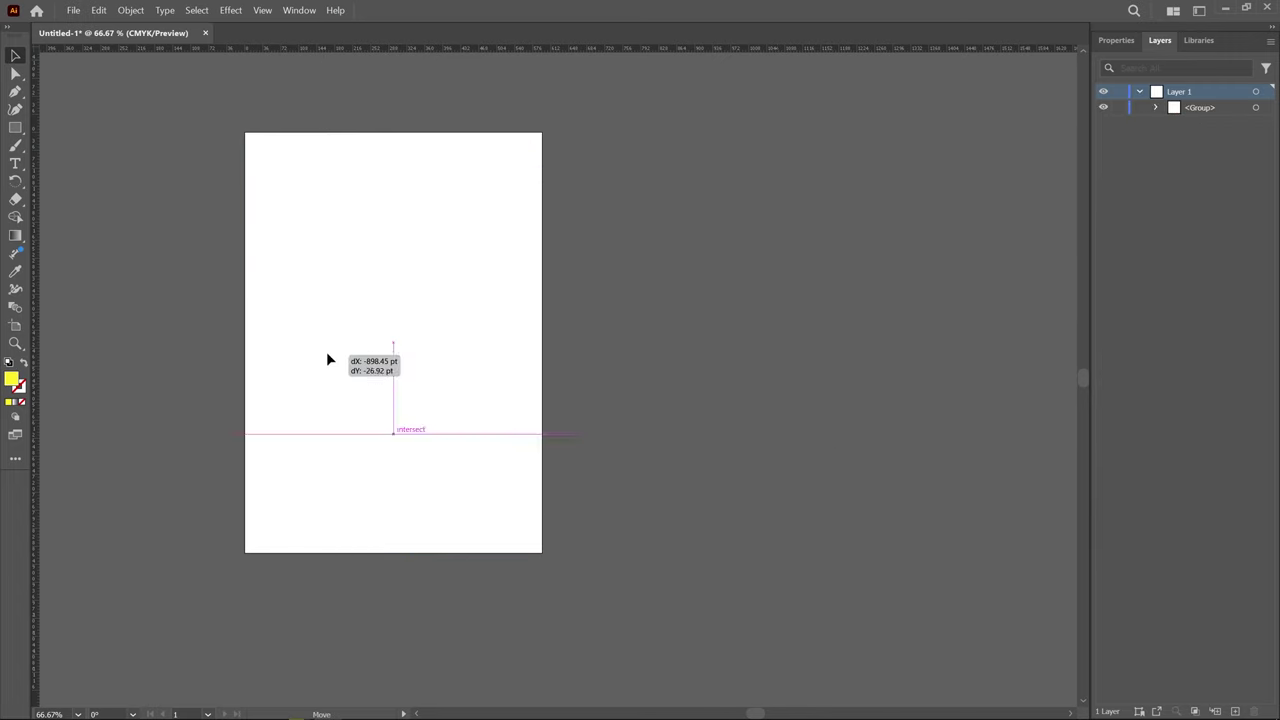
double_click(12, 378)
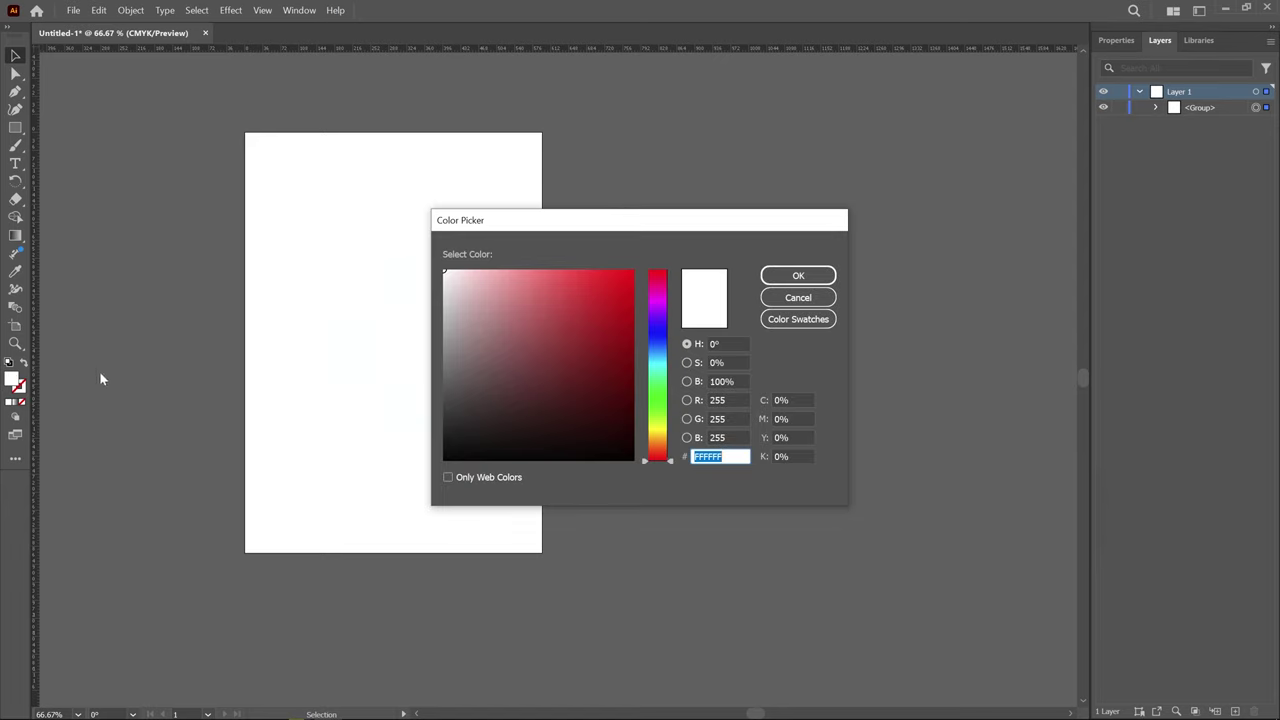
click(627, 303)
click(797, 272)
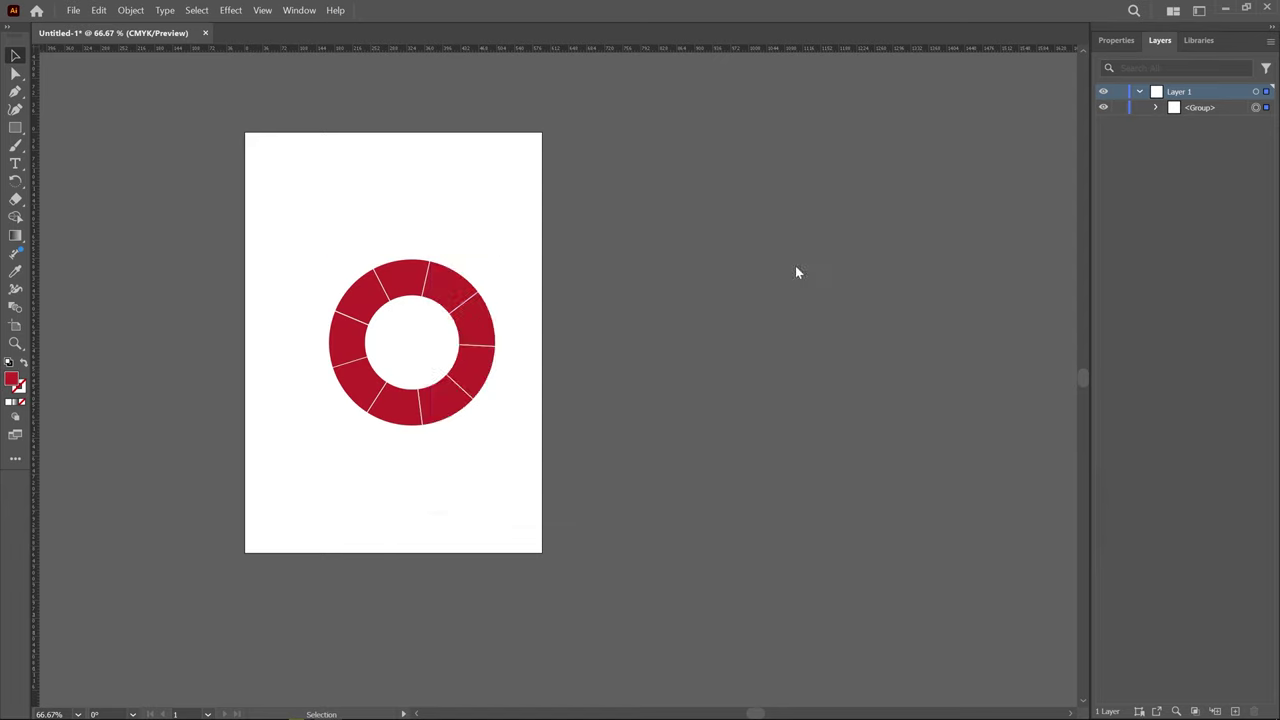
key(ctrl+z)
key(ctrl+equal)
key(ctrl+equal)
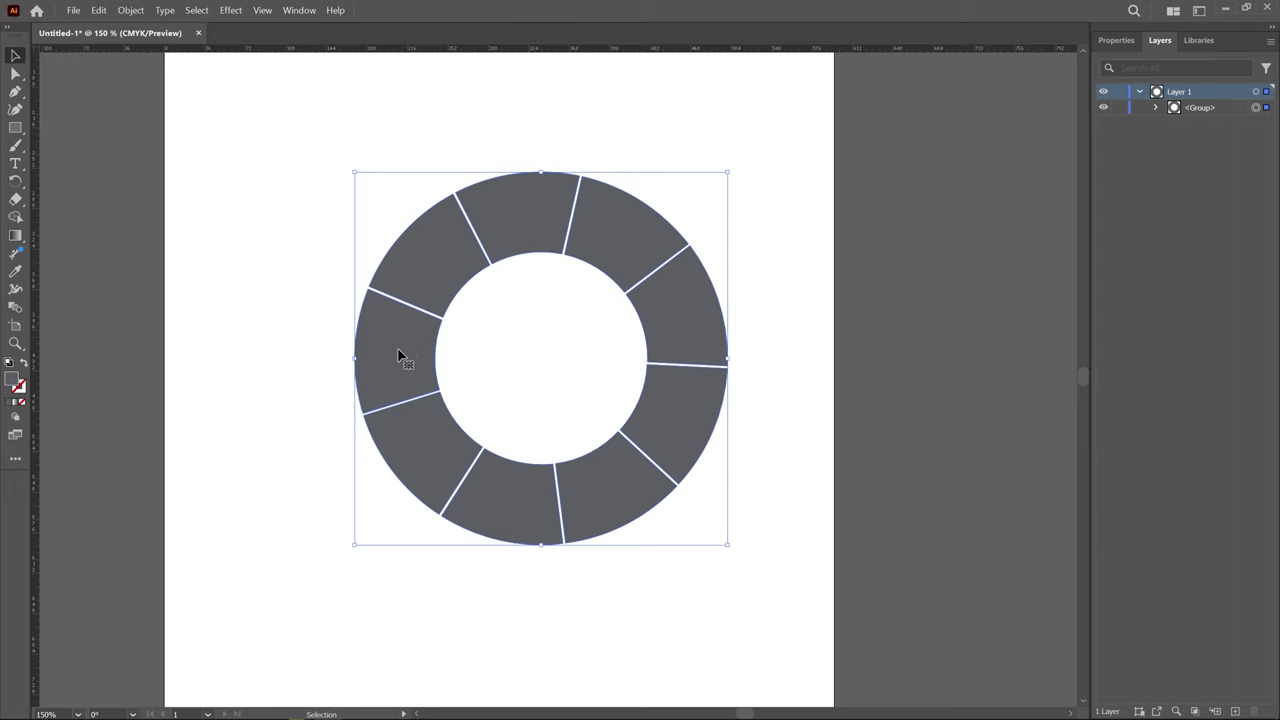
click(74, 12)
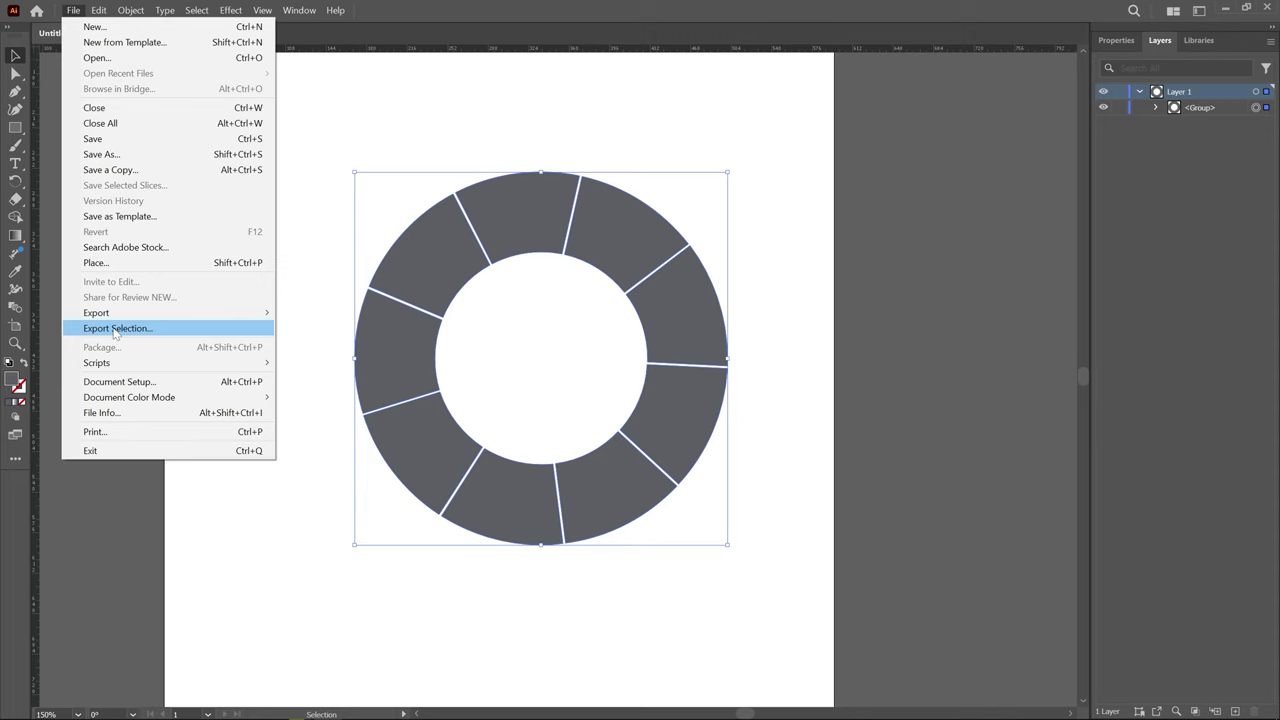
click(116, 330)
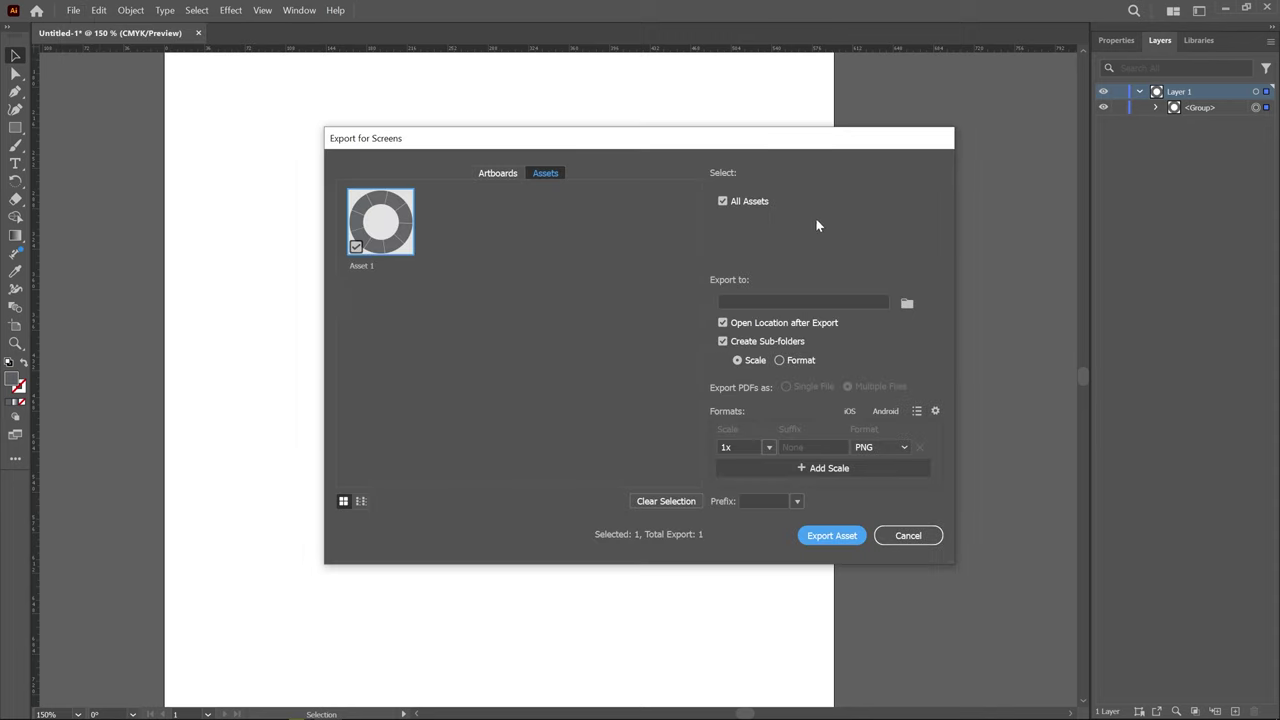
click(770, 450)
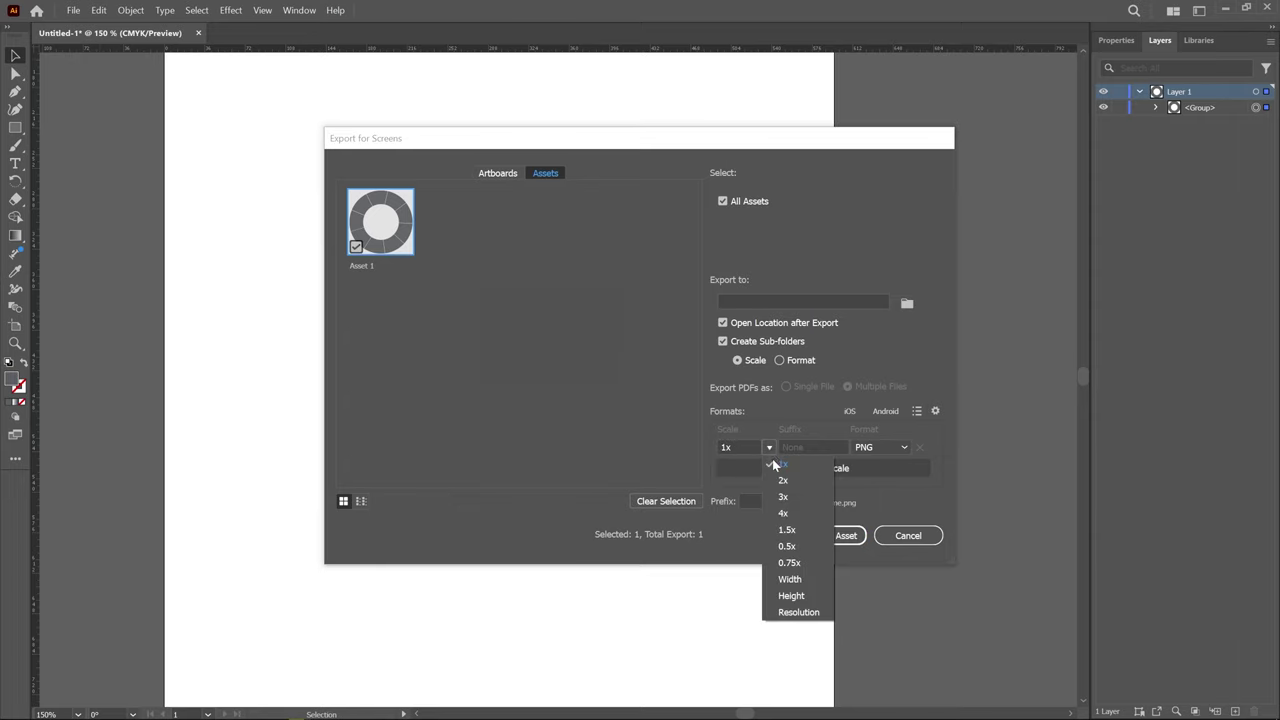
click(782, 480)
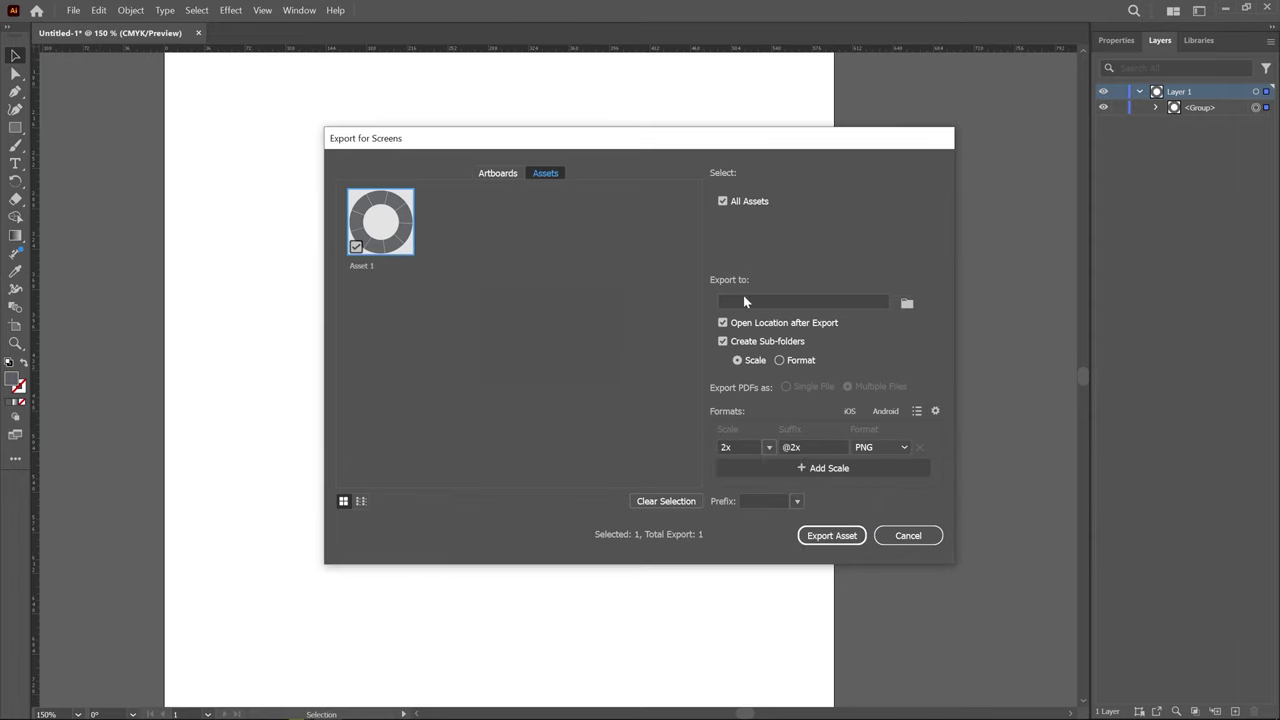
click(907, 304)
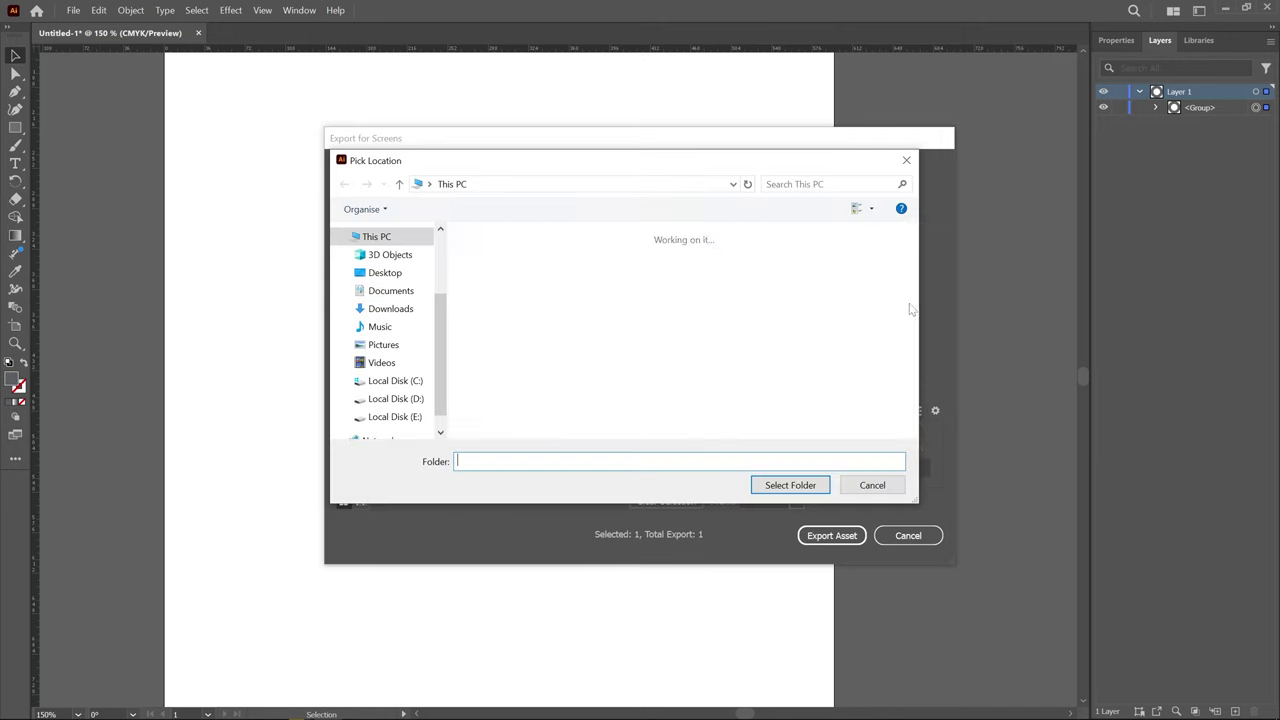
click(385, 345)
click(390, 310)
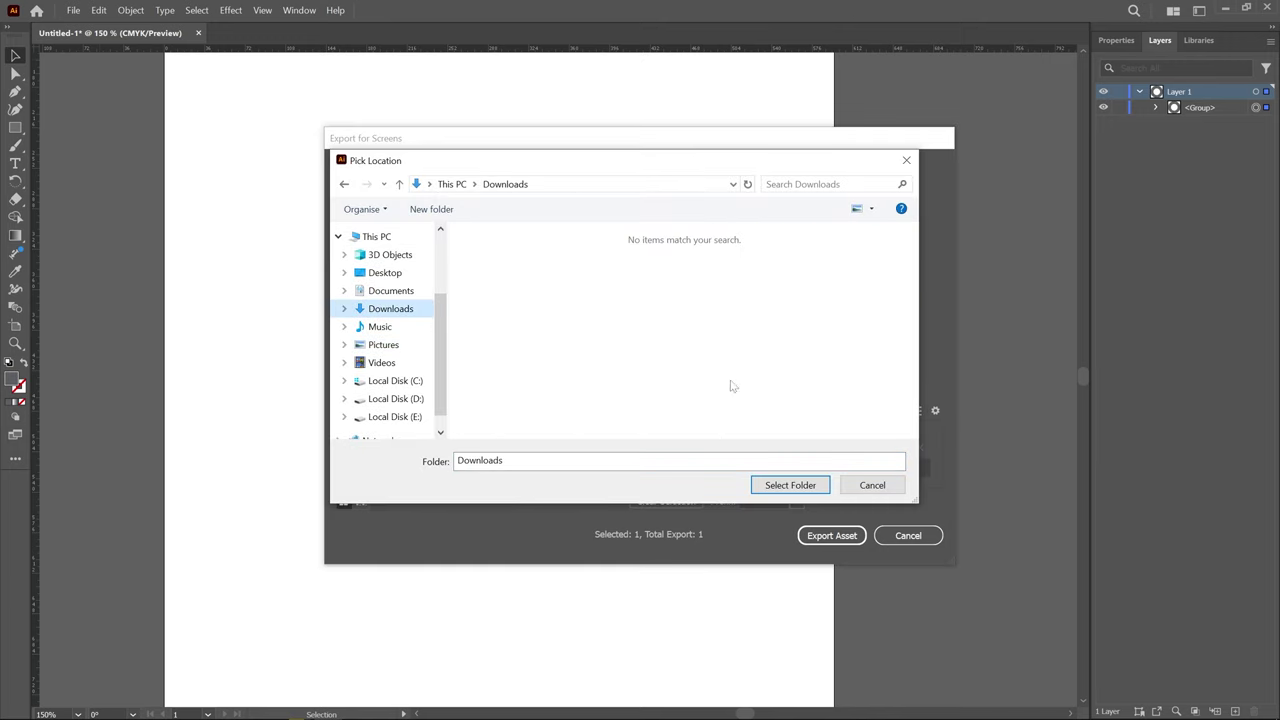
click(804, 489)
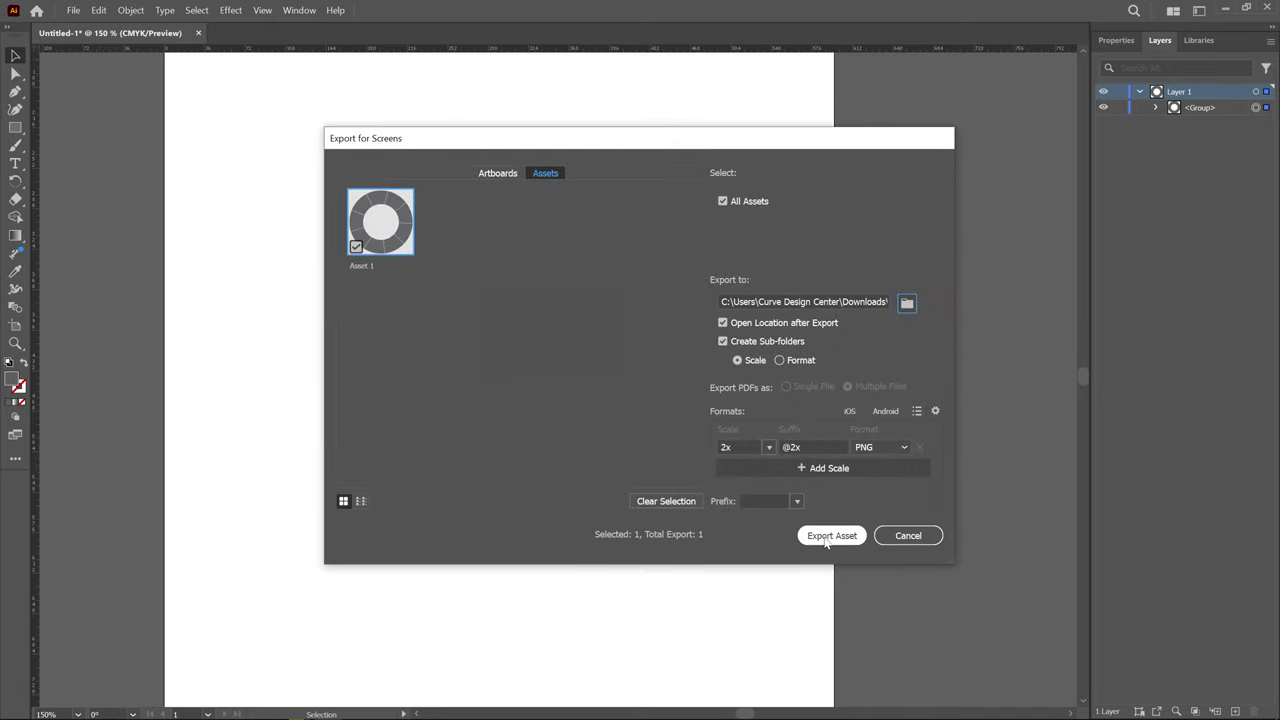
click(830, 536)
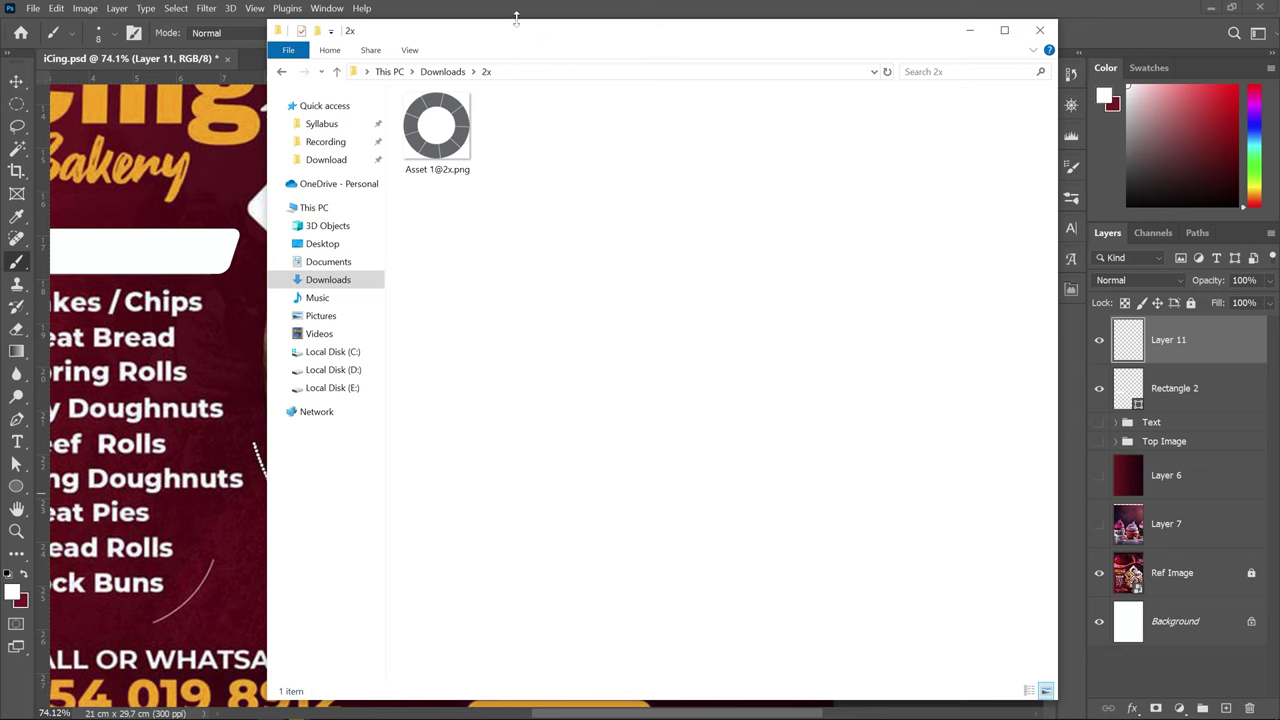
drag(516, 18, 855, 21)
mouse_move(775, 130)
mouse_down()
mouse_move(617, 258)
mouse_move(543, 550)
mouse_move(645, 568)
mouse_up()
click(819, 33)
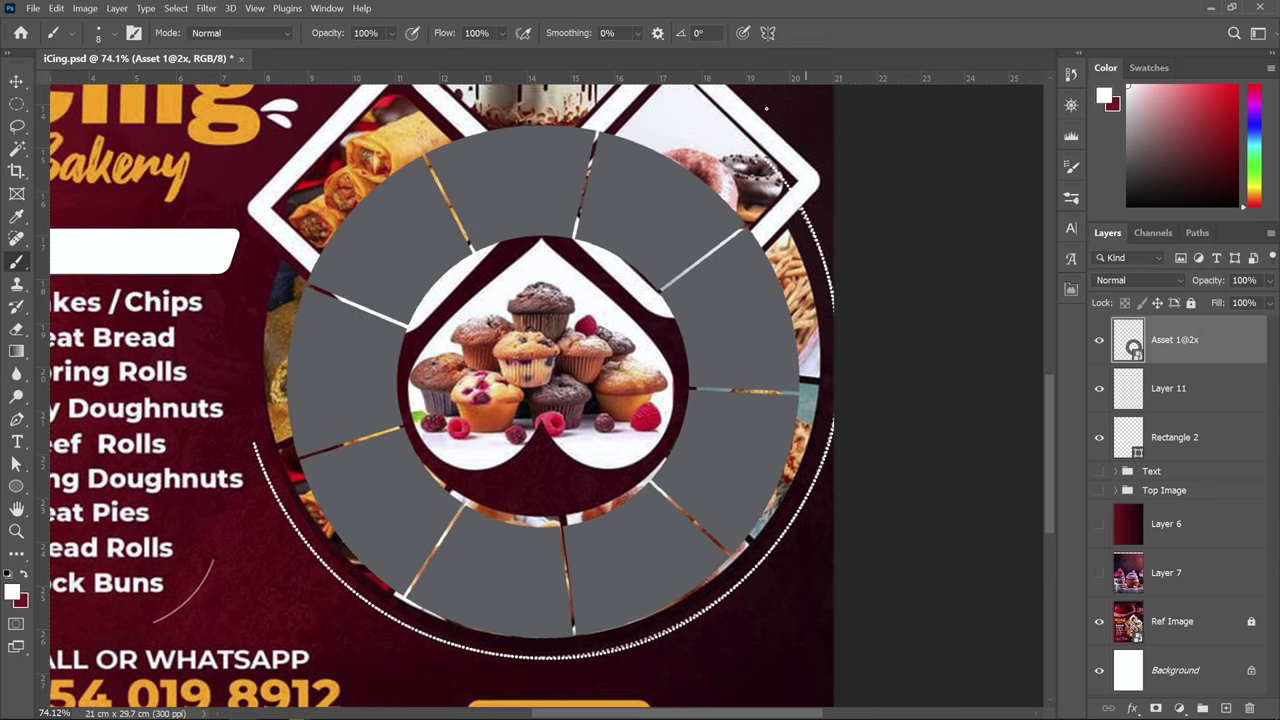
scroll(720, 90, up, 3)
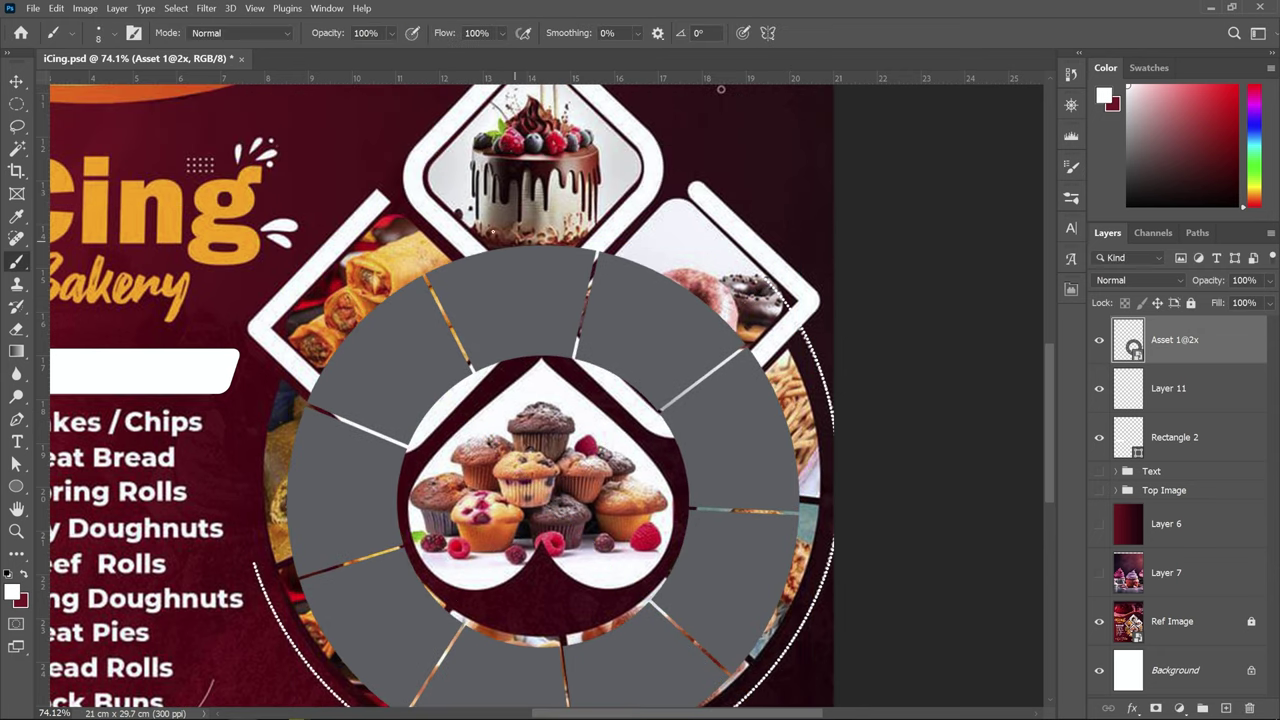
- Enlarge the grey ring to about 115% so it covers the photo segments
click(16, 81)
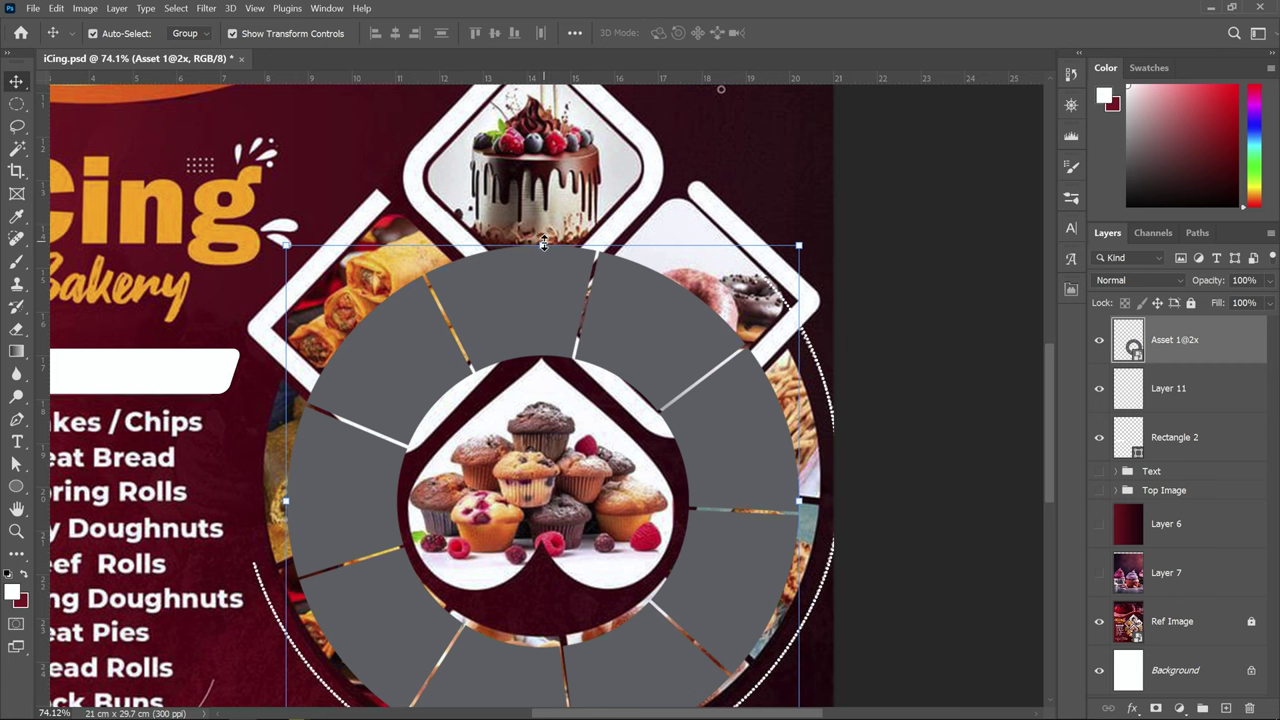
drag(543, 244, 543, 170)
click(817, 32)
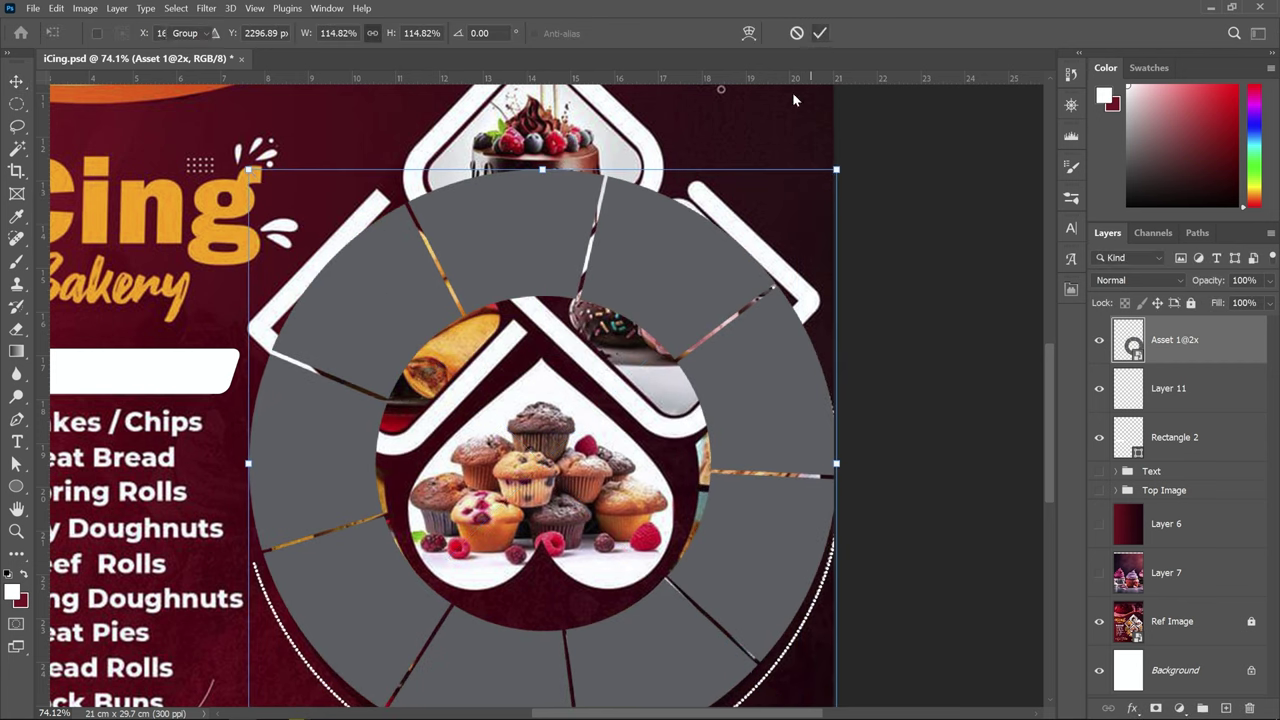
scroll(771, 266, down, 2)
scroll(663, 526, down, 1)
alt+scroll(590, 568, up, 2)
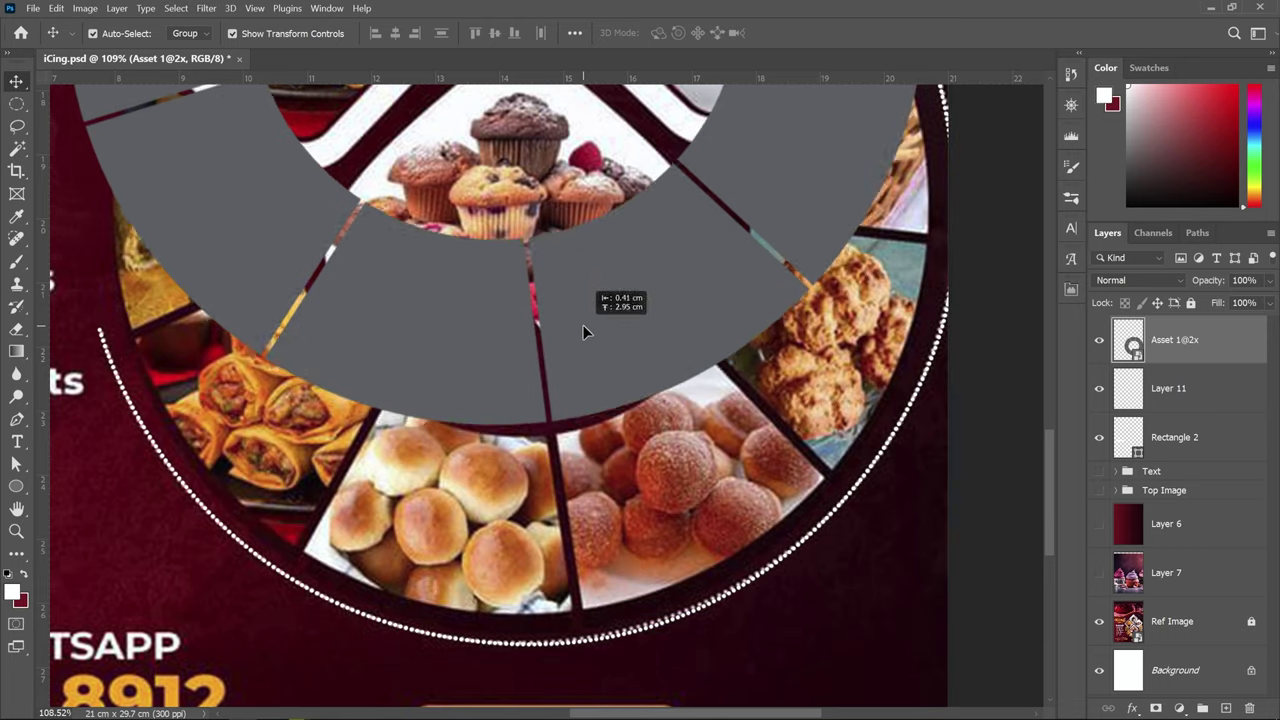
drag(590, 568, 589, 361)
key(ctrl+z)
alt+scroll(616, 545, down, 2)
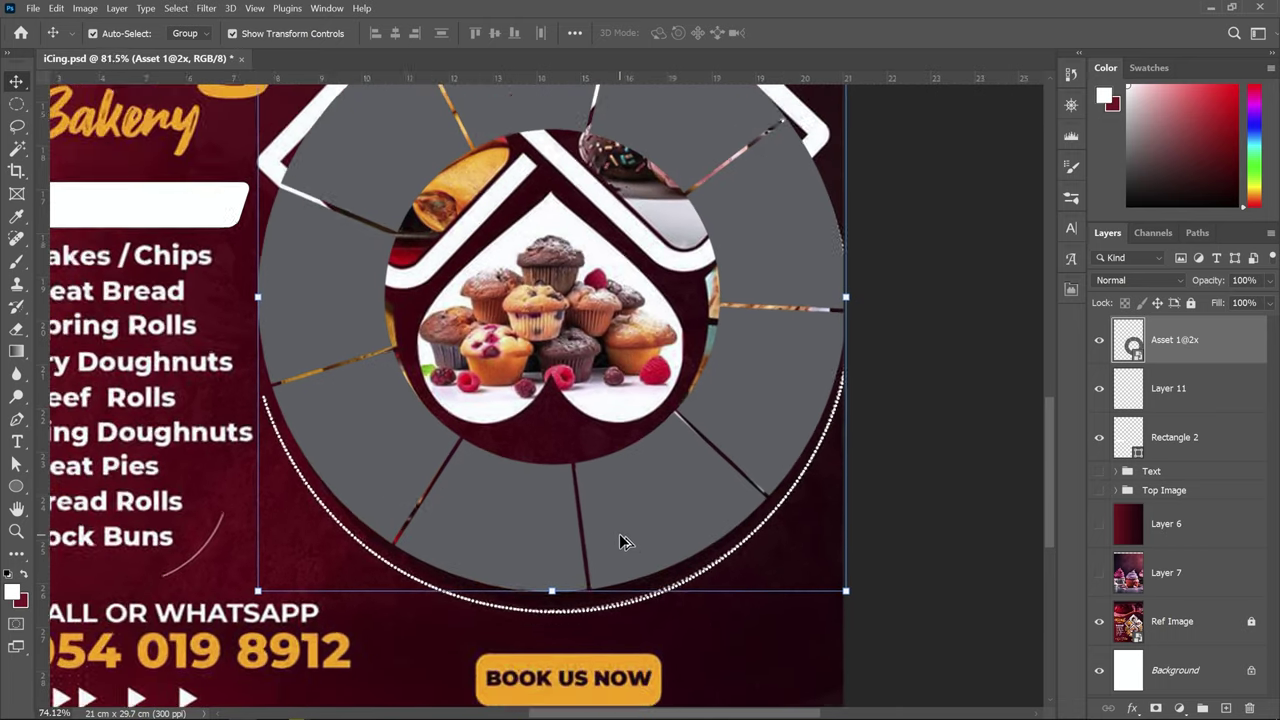
alt+scroll(622, 540, down, 2)
alt+scroll(624, 540, down, 1)
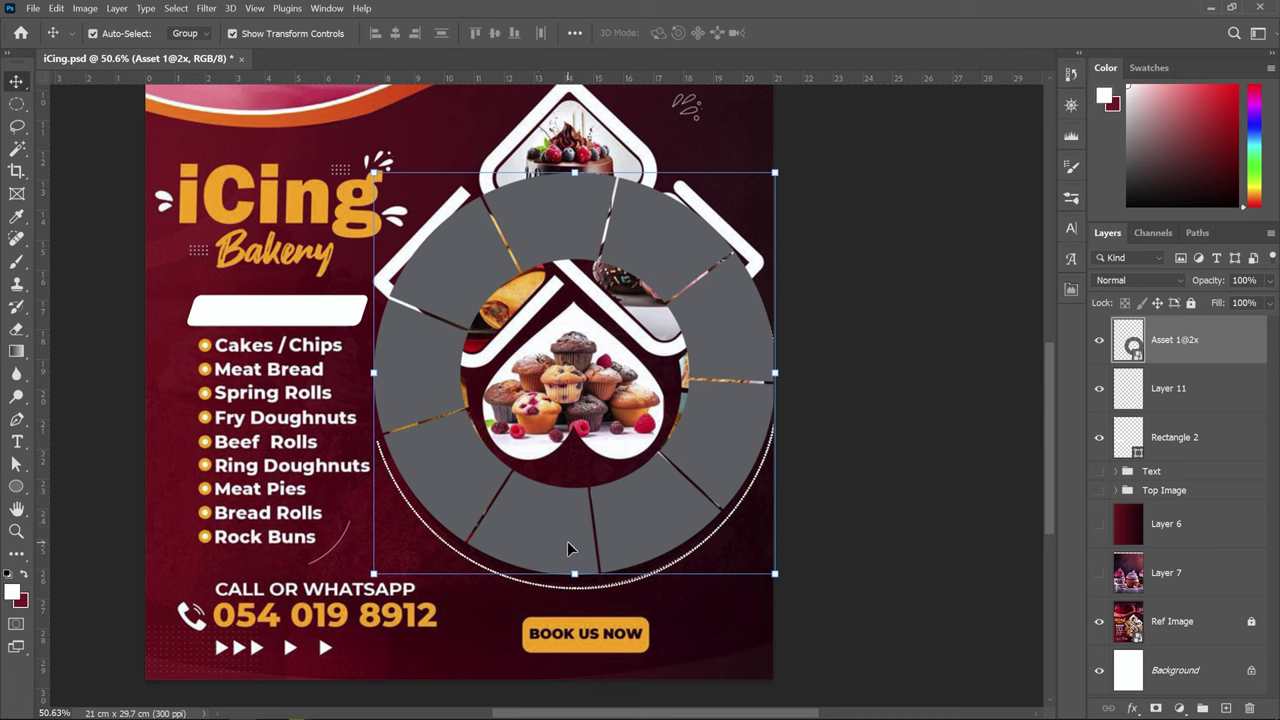
- Fill the selected ring segment with bright red on a new Layer 12
click(17, 148)
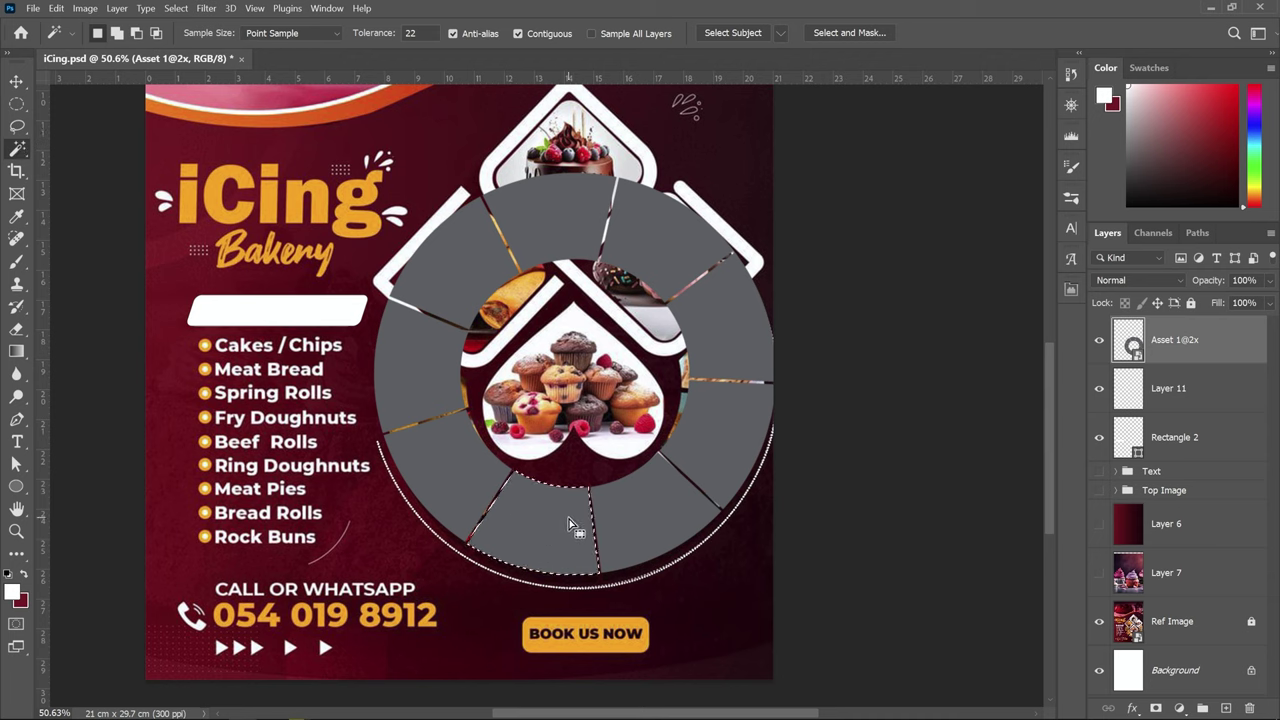
click(1228, 707)
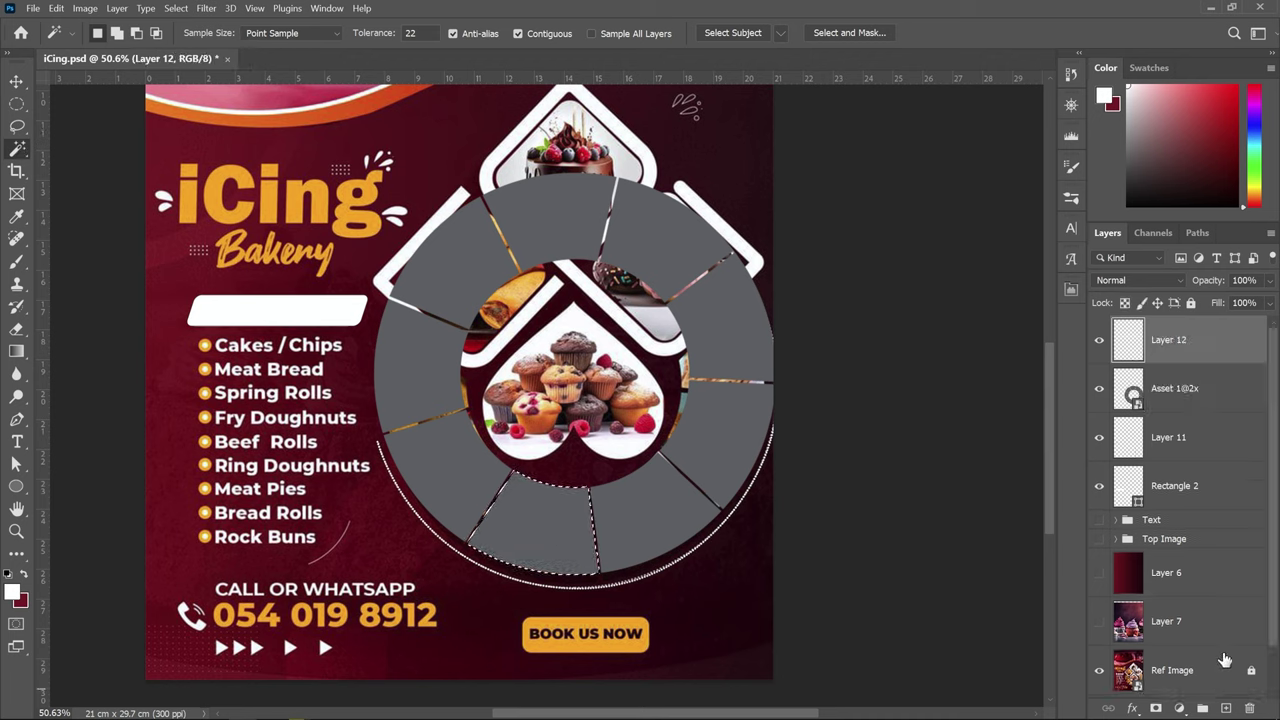
click(1228, 103)
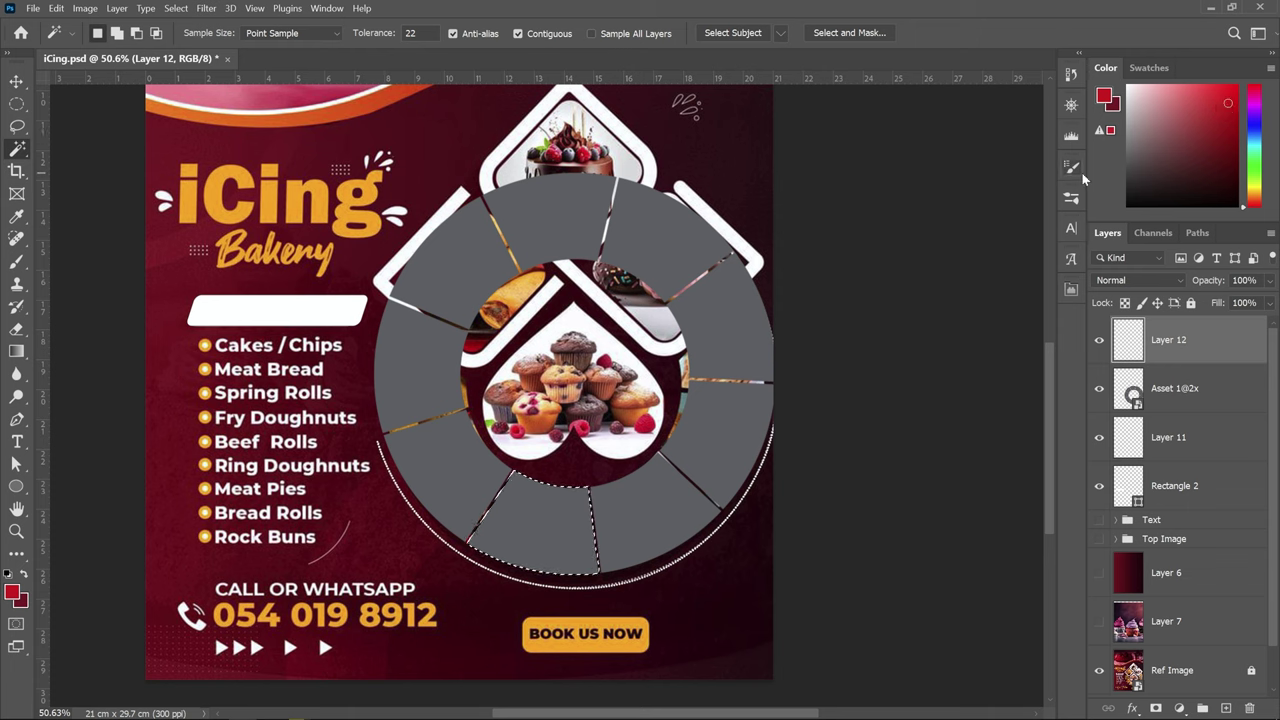
key(shift+F5)
key(Return)
key(w)
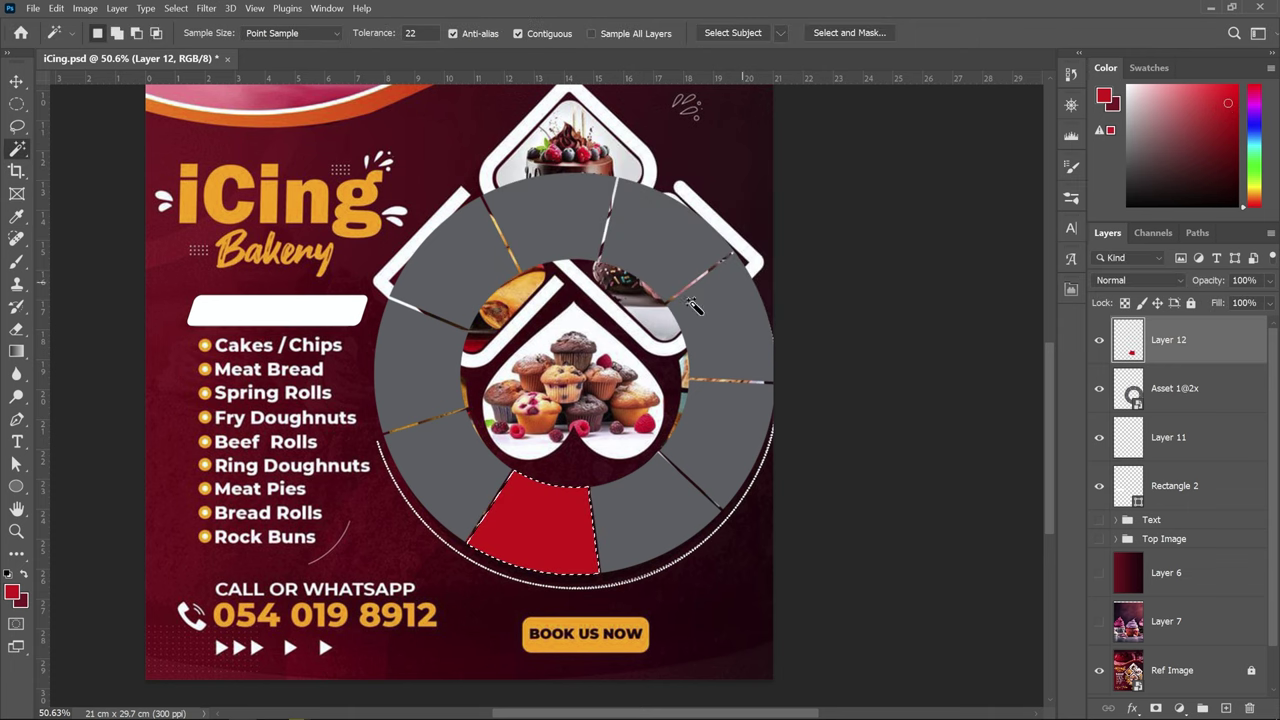
key(ctrl+d)
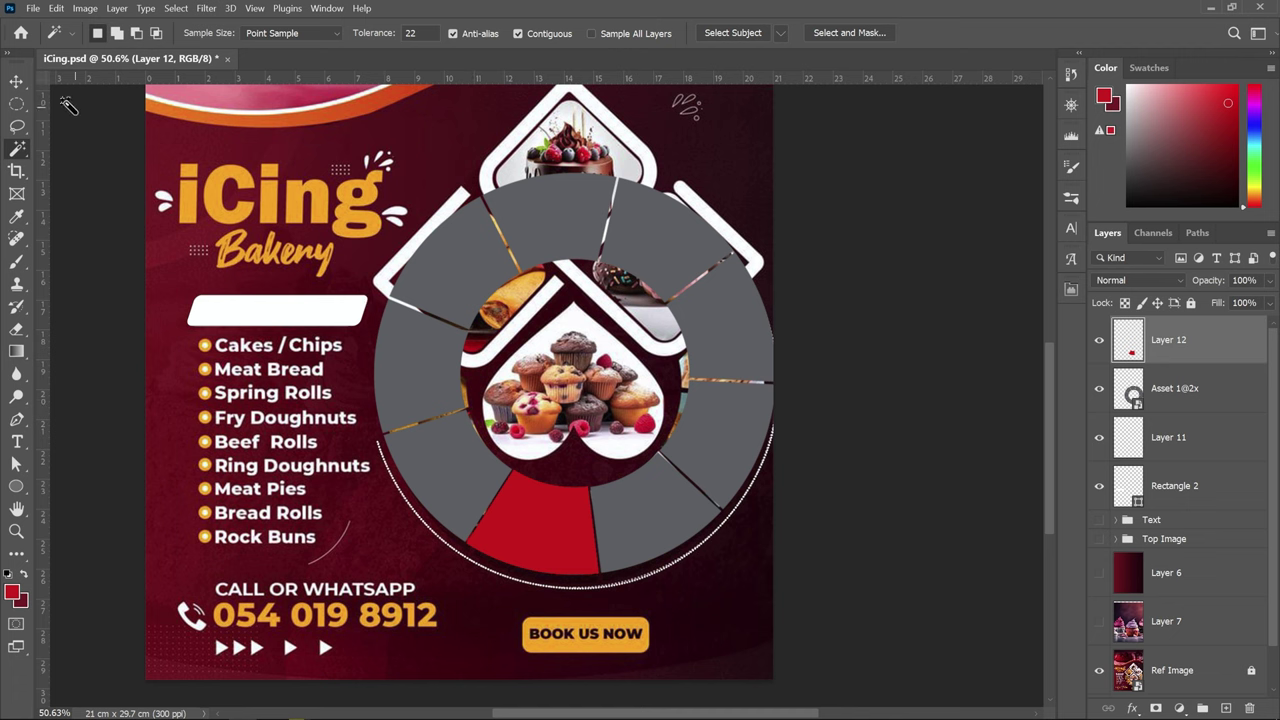
- Copy the Flickr chocolate-cake photo from the Edge image results
click(16, 80)
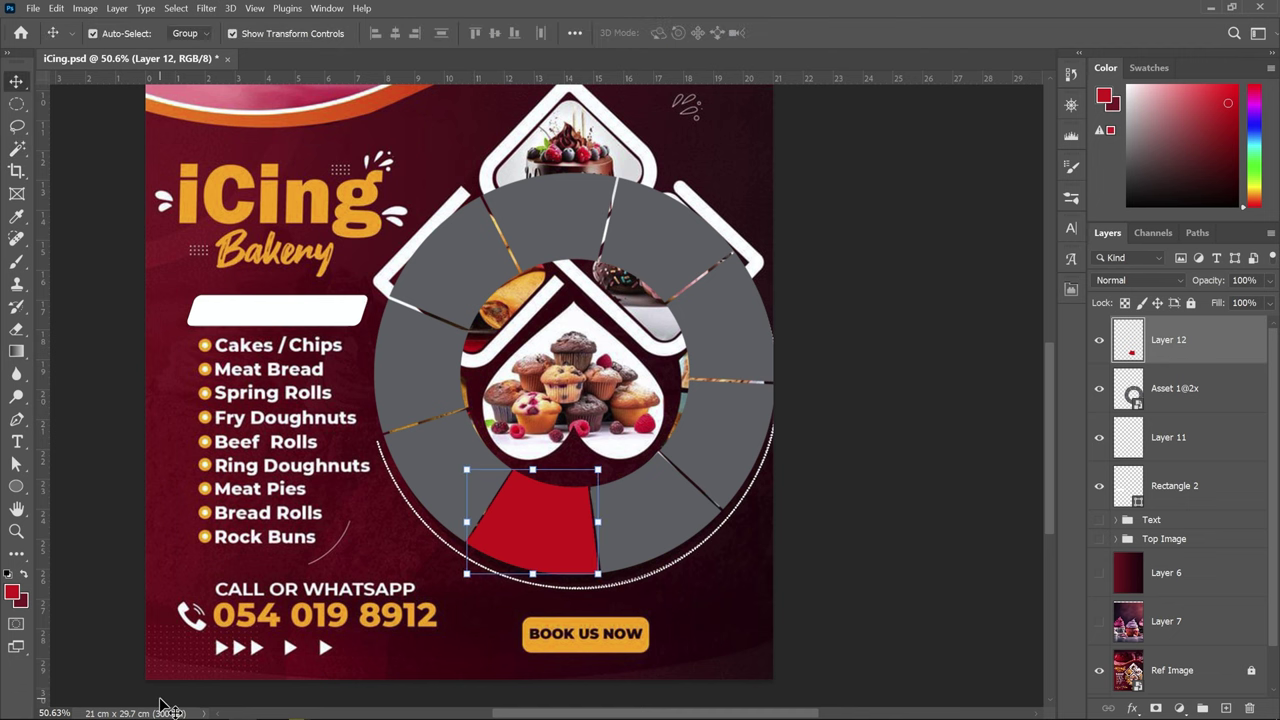
key(alt+Tab)
scroll(180, 400, up, 3)
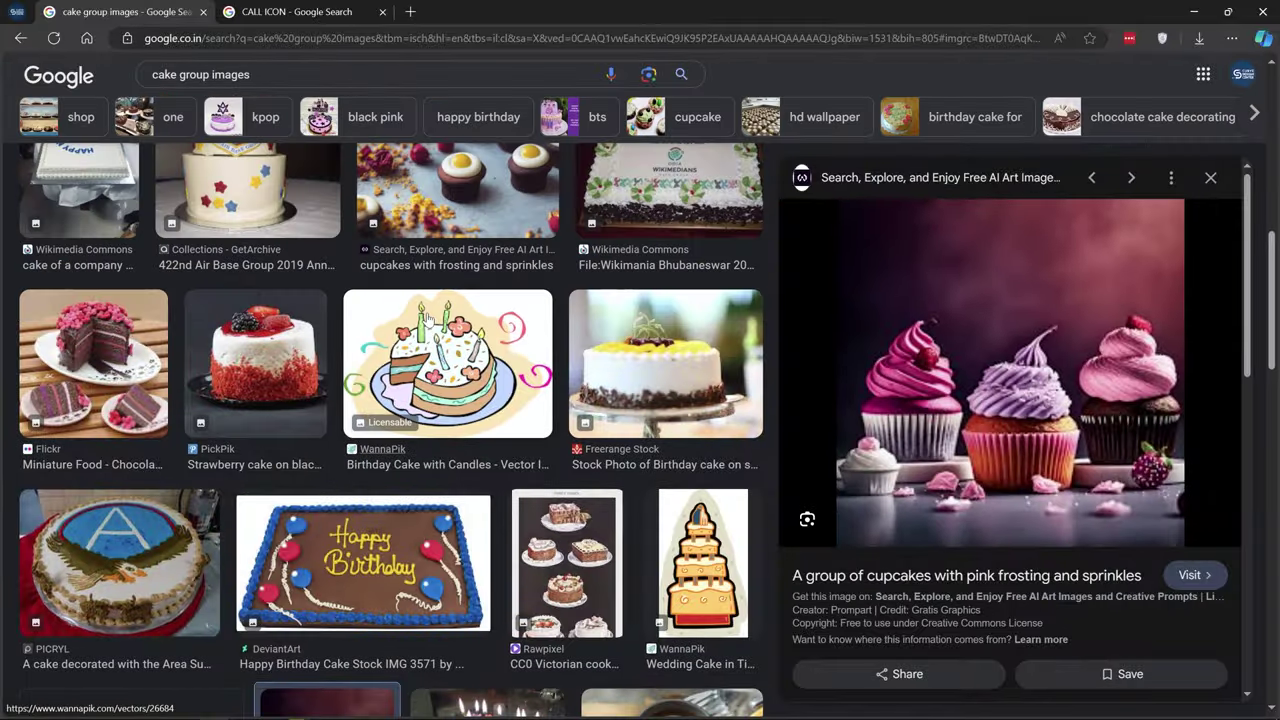
click(90, 340)
right_click(1003, 300)
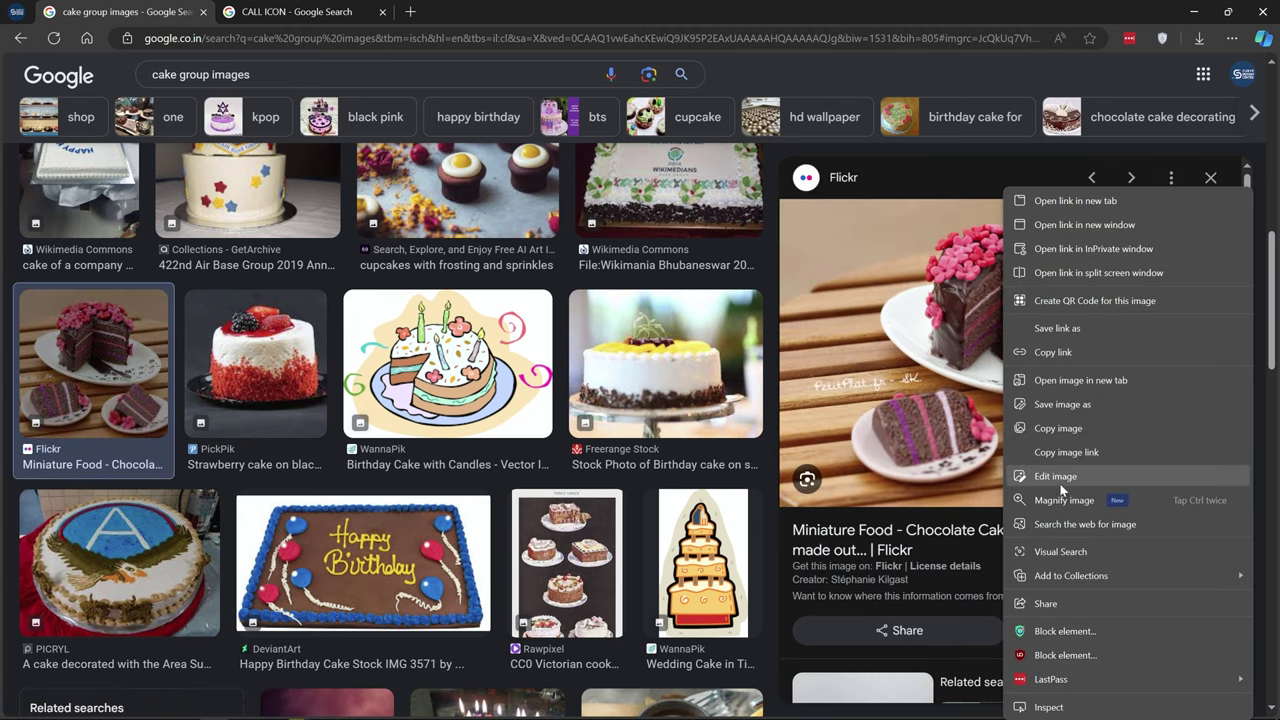
click(1060, 430)
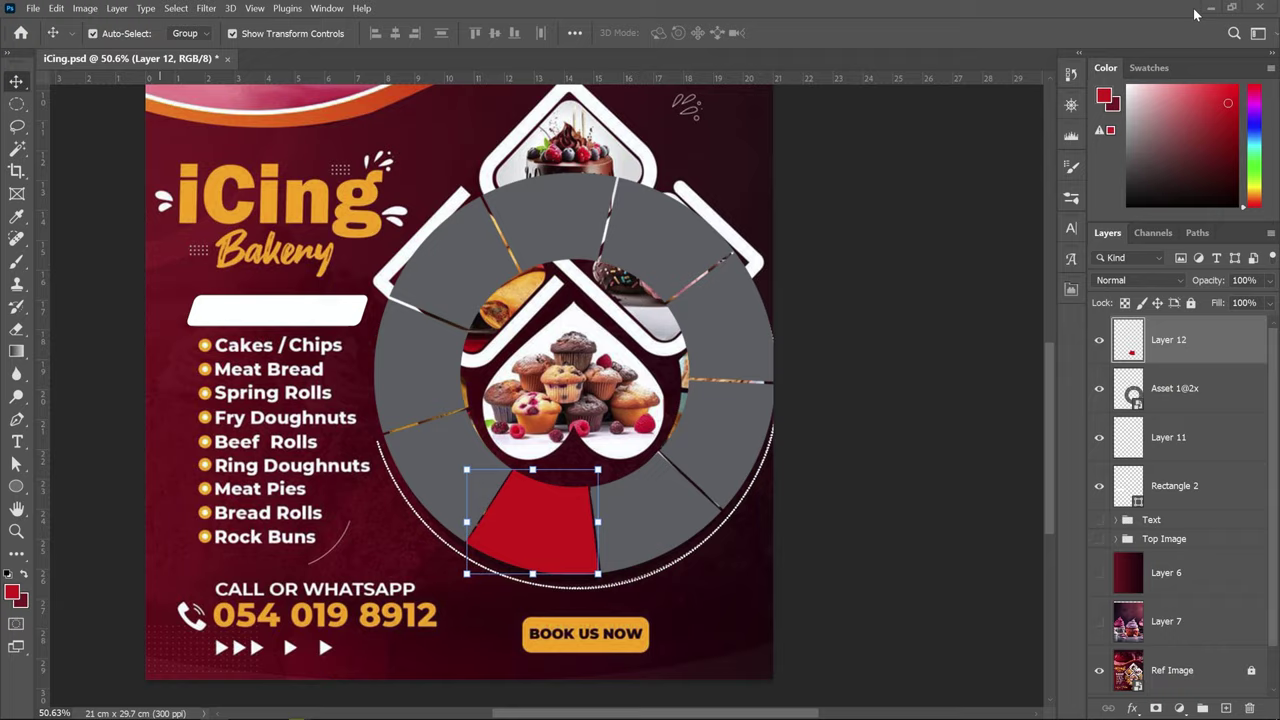
click(1193, 11)
- Paste the cake photo as Layer 13 and clip it to the bottom ring segment
key(ctrl+v)
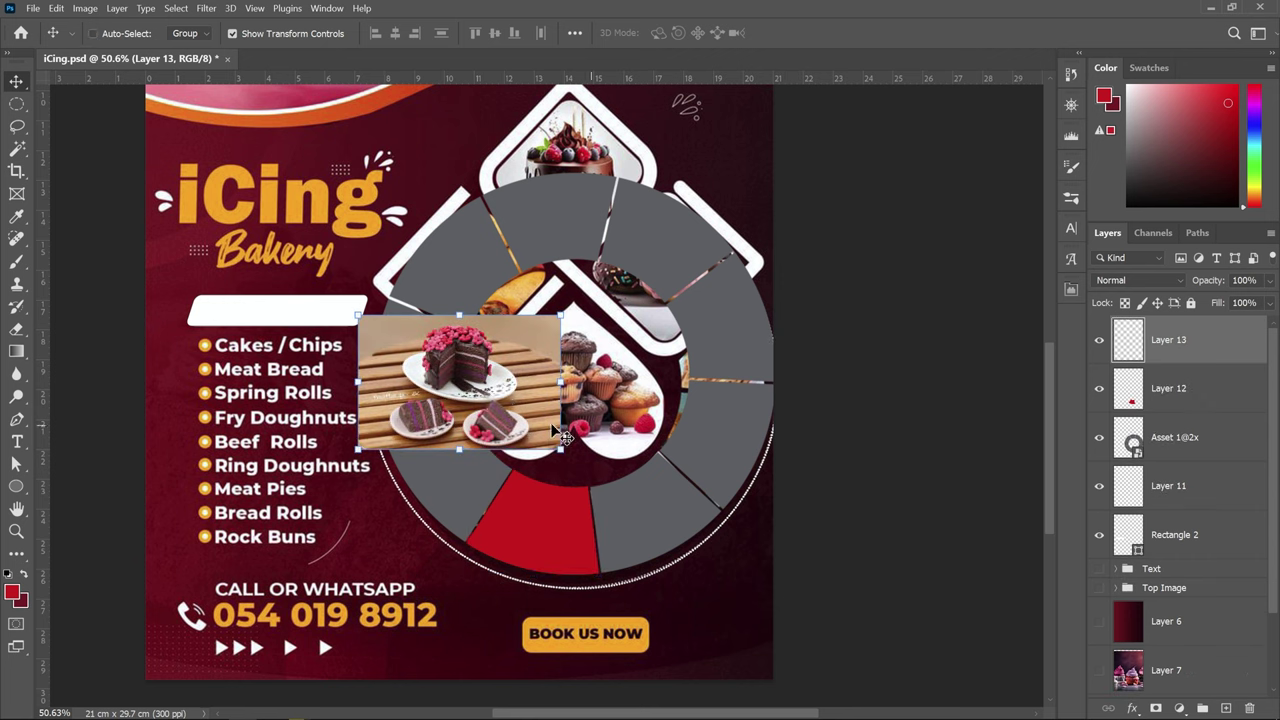
drag(561, 437, 647, 576)
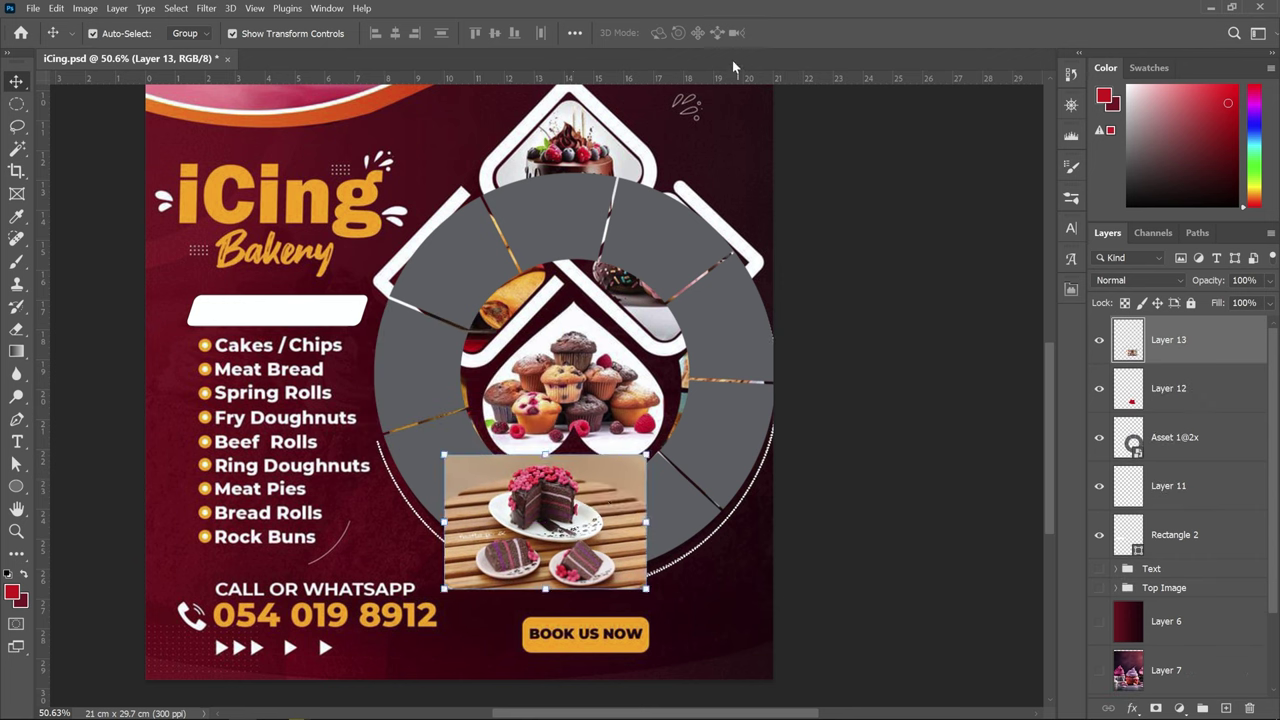
right_click(1229, 343)
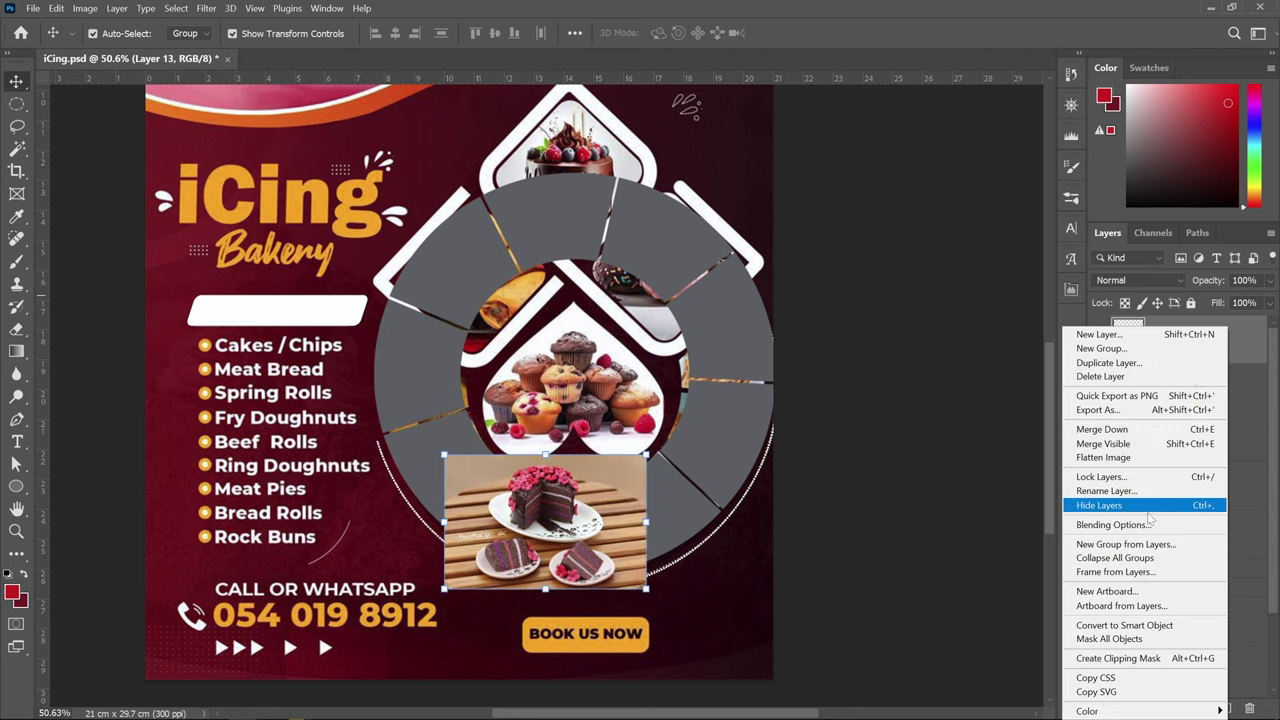
click(1120, 658)
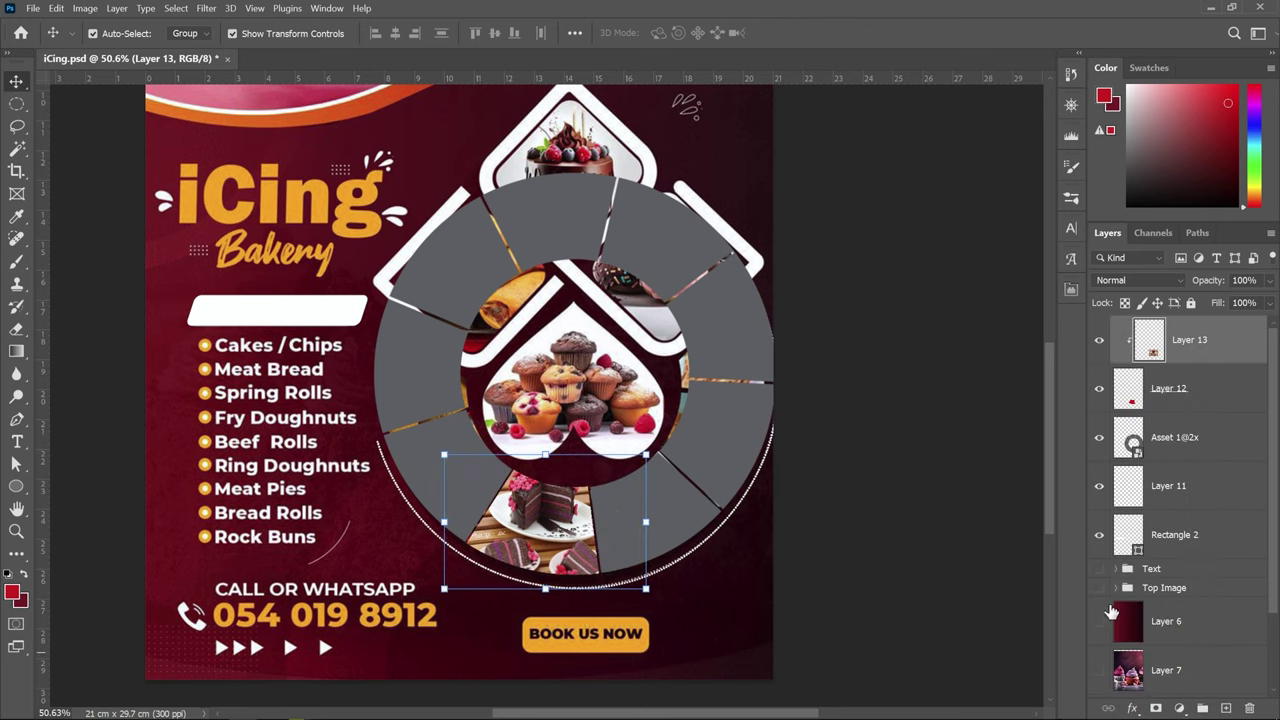
- Scale the clipped cake photo to about 87% so it fills the segment
scroll(570, 560, up, 3)
drag(570, 520, 572, 508)
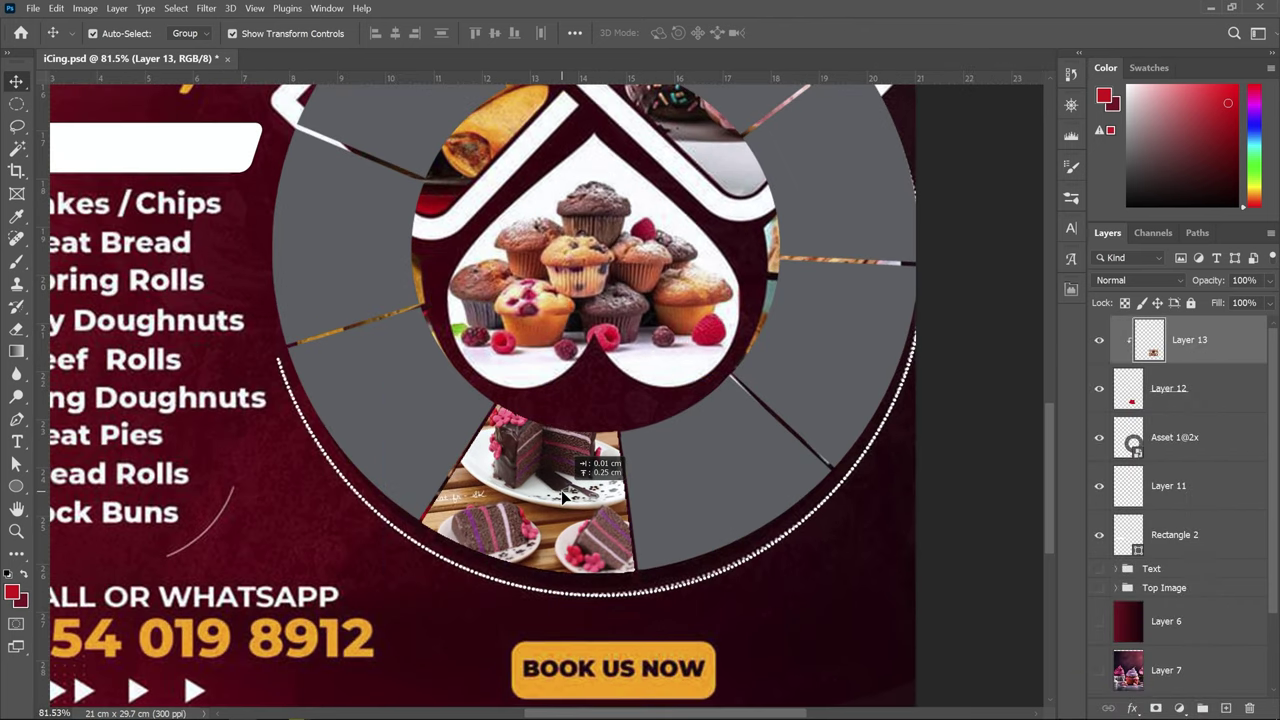
drag(553, 367, 557, 395)
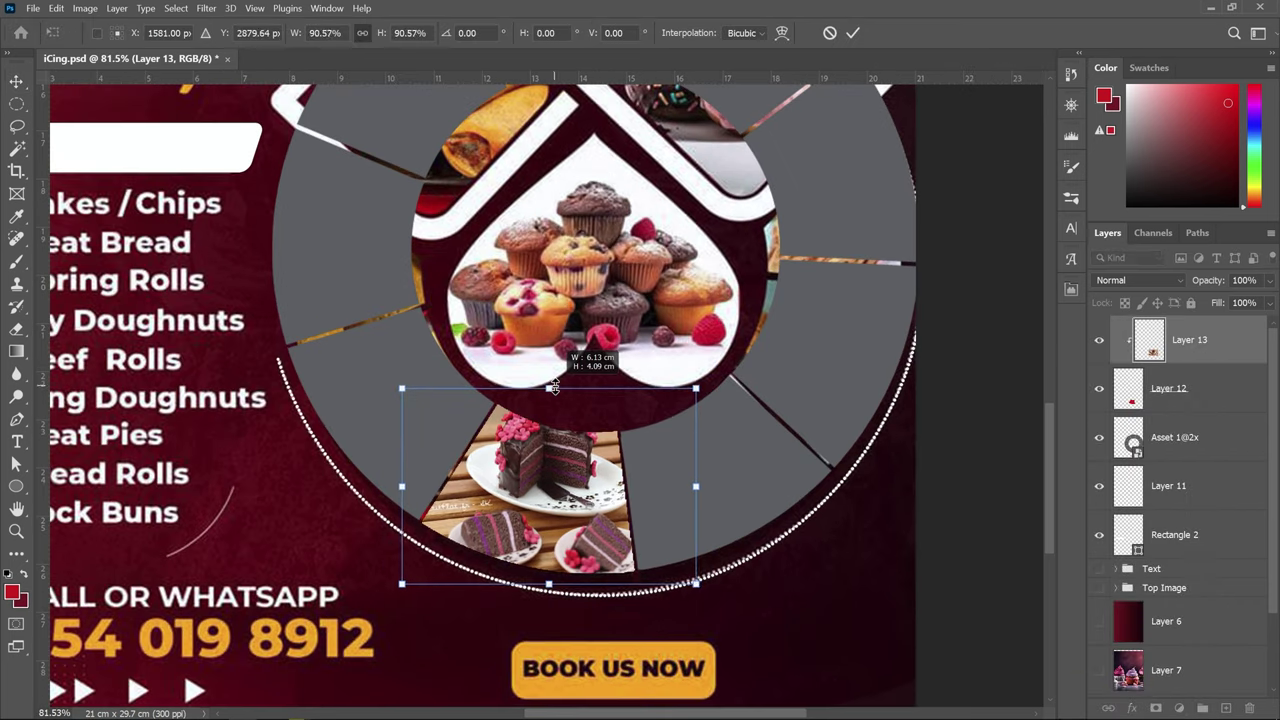
click(852, 32)
scroll(600, 500, down, 2)
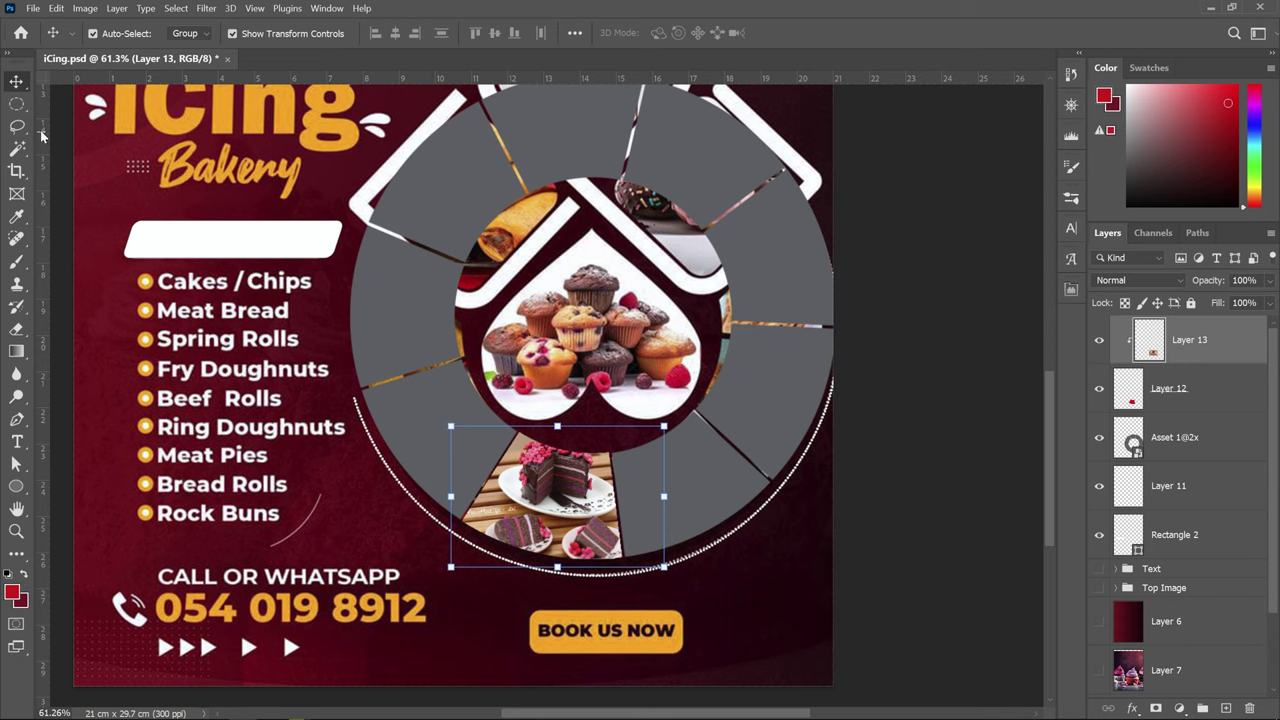
- Fill the two grey segments right of the cake with red, each on a new layer
key(w)
click(88, 158)
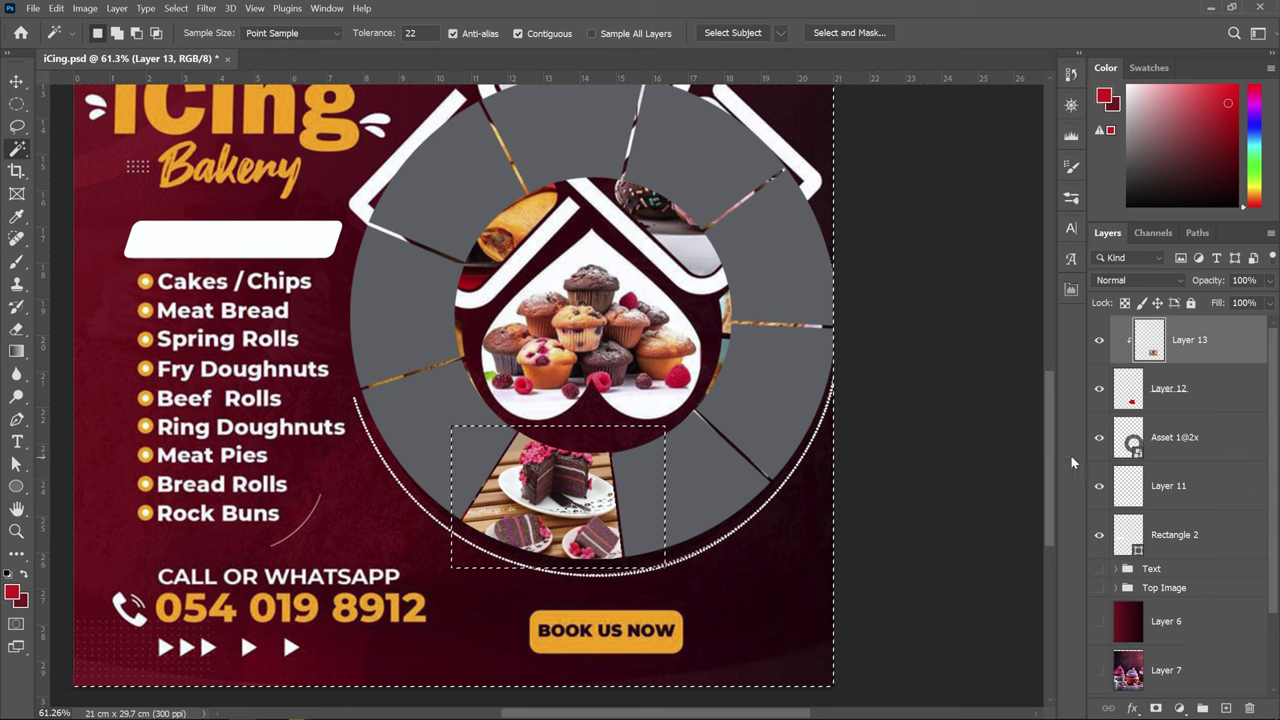
click(1200, 446)
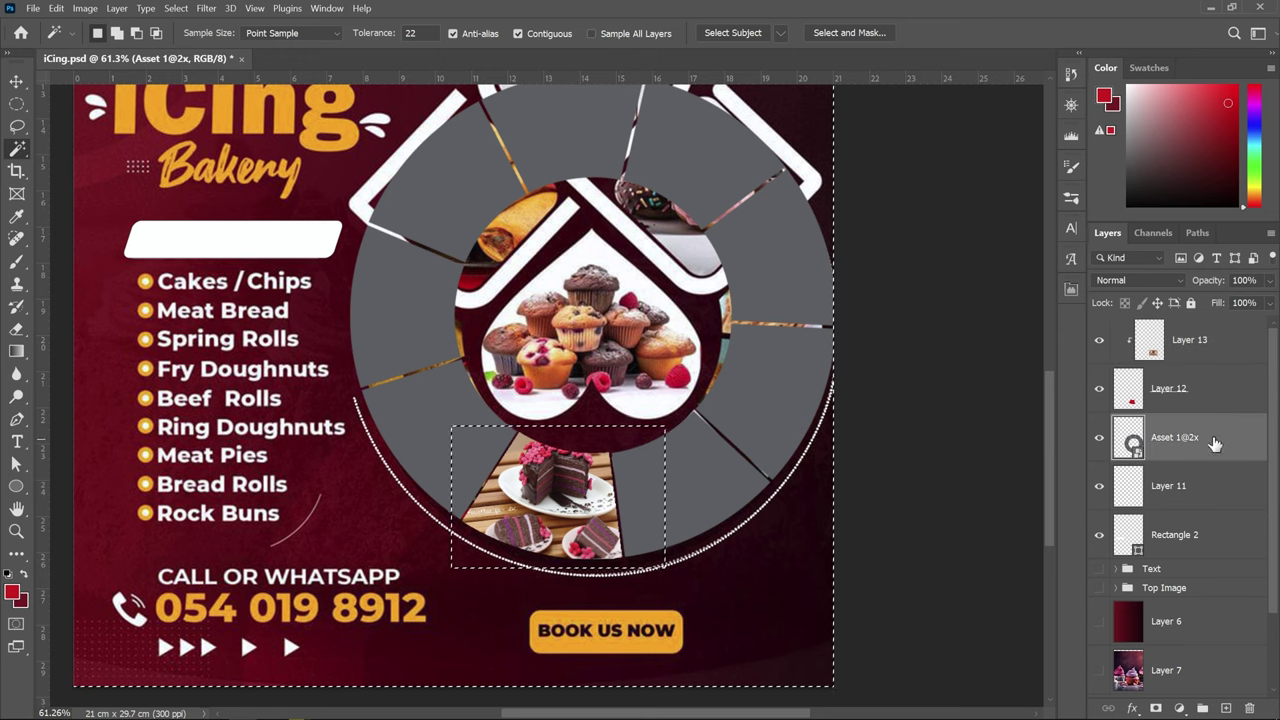
click(725, 471)
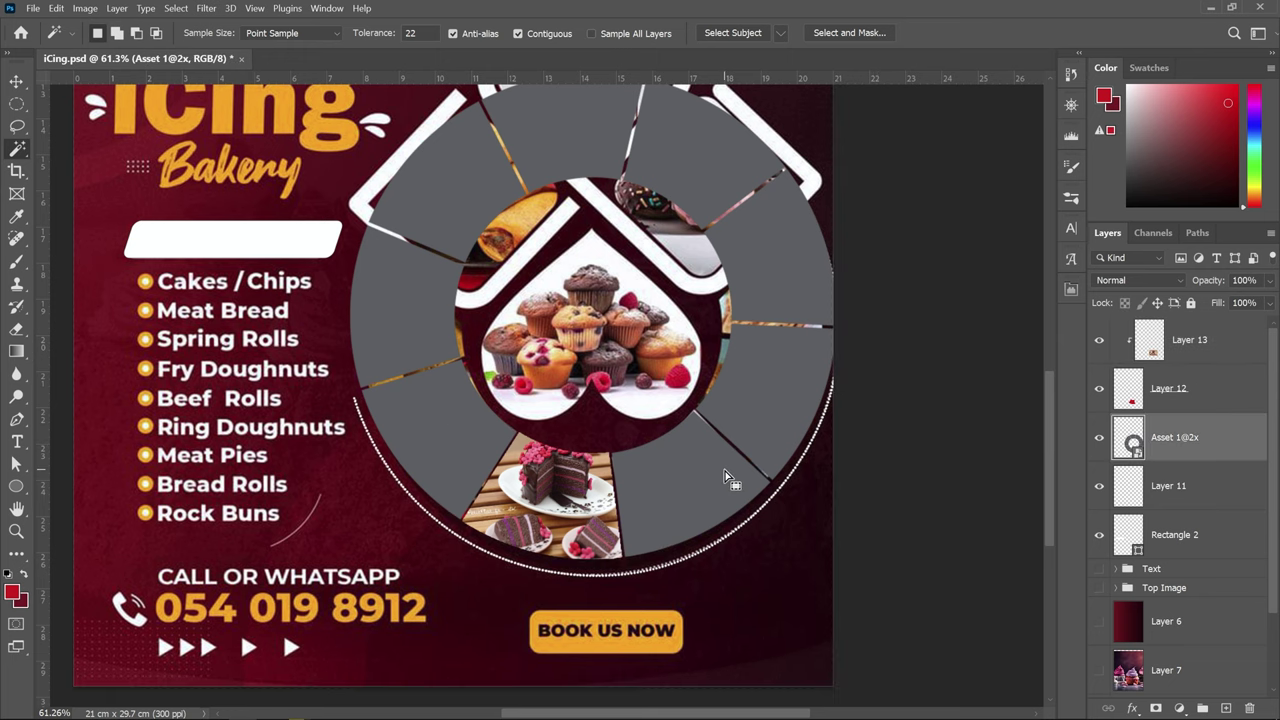
click(1225, 708)
key(i)
key(shift+F5)
key(Return)
key(w)
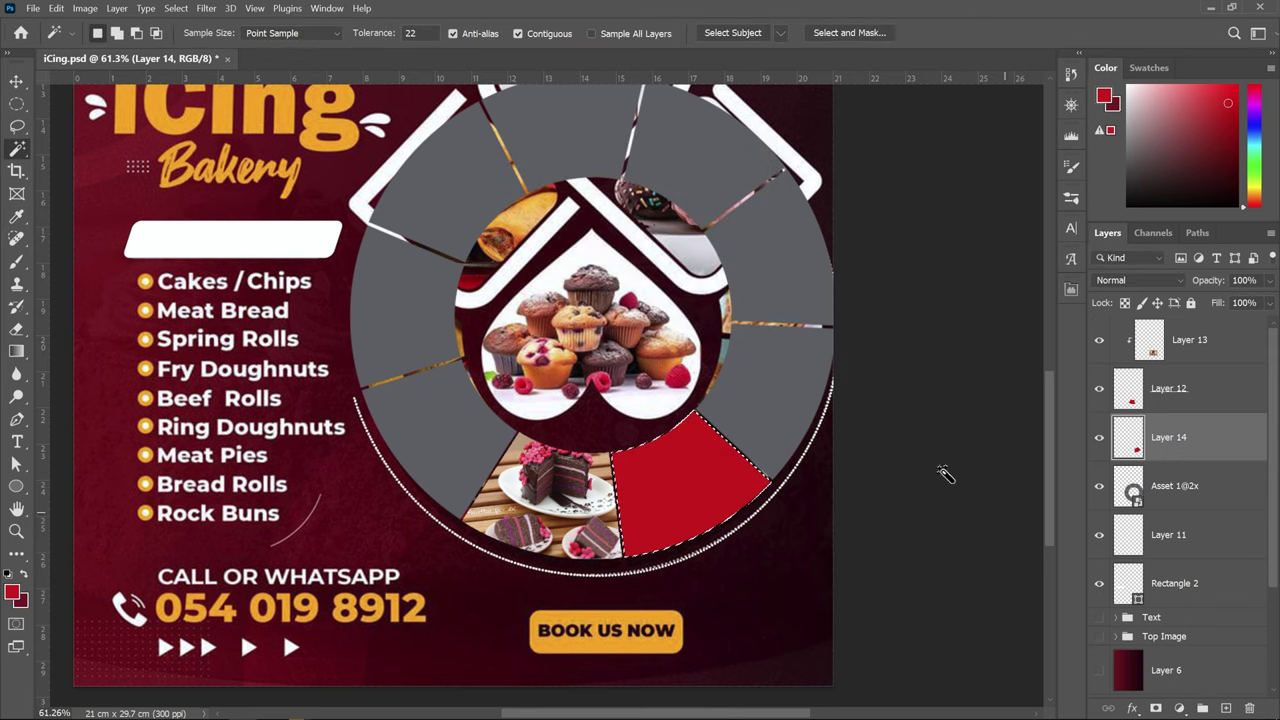
click(1200, 492)
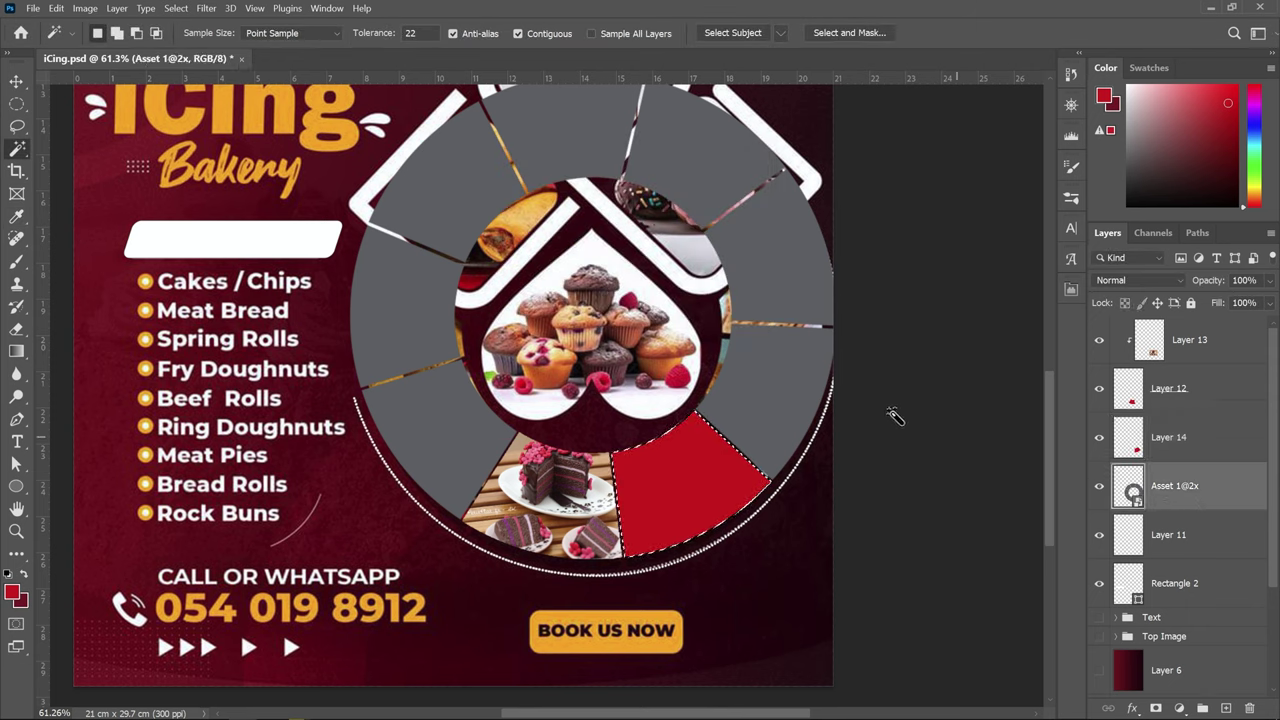
click(777, 388)
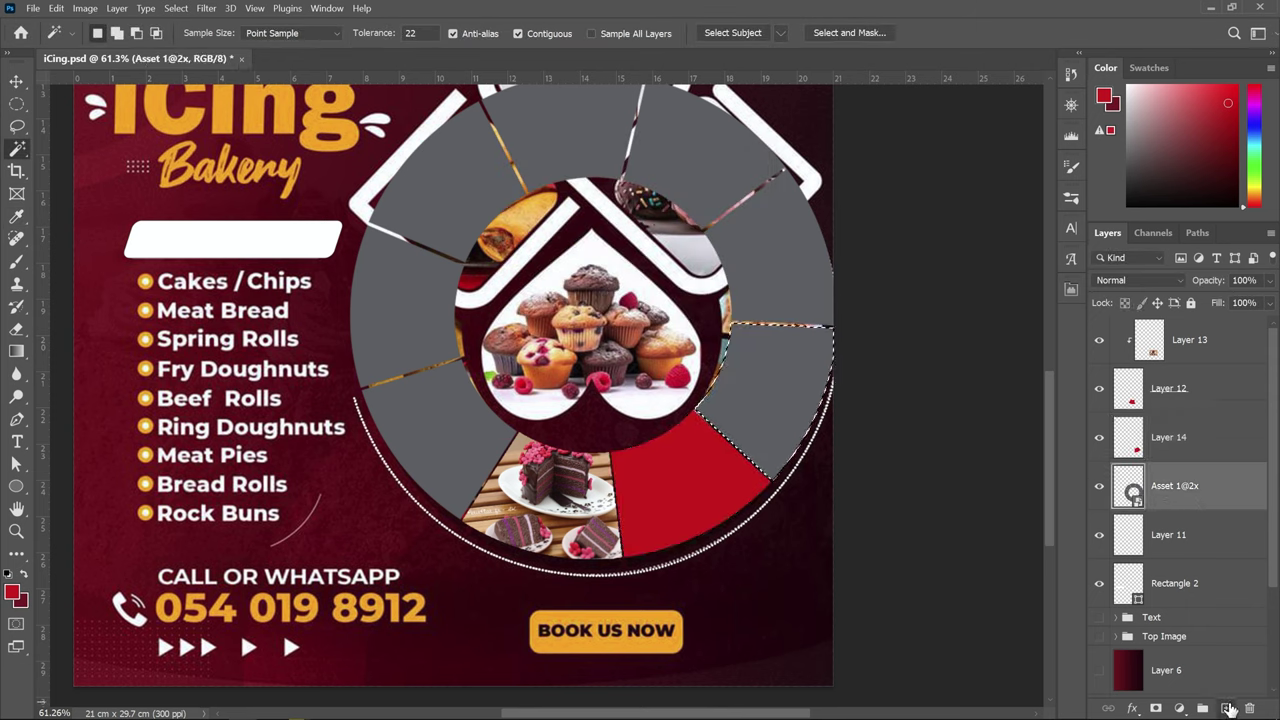
click(1224, 707)
key(shift+BackSpace)
key(Return)
- Fill the upper-right and top grey segments with red on their own layers
click(790, 268)
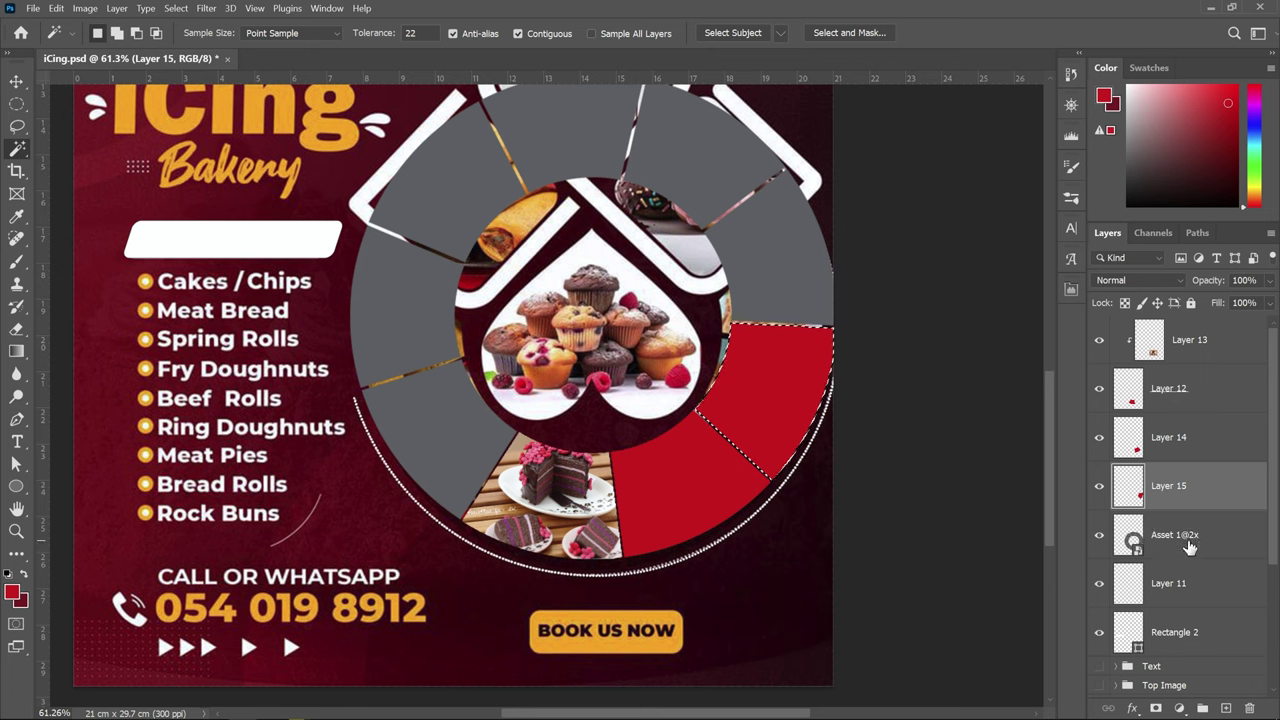
click(1150, 535)
click(1224, 707)
key(shift+BackSpace)
key(Return)
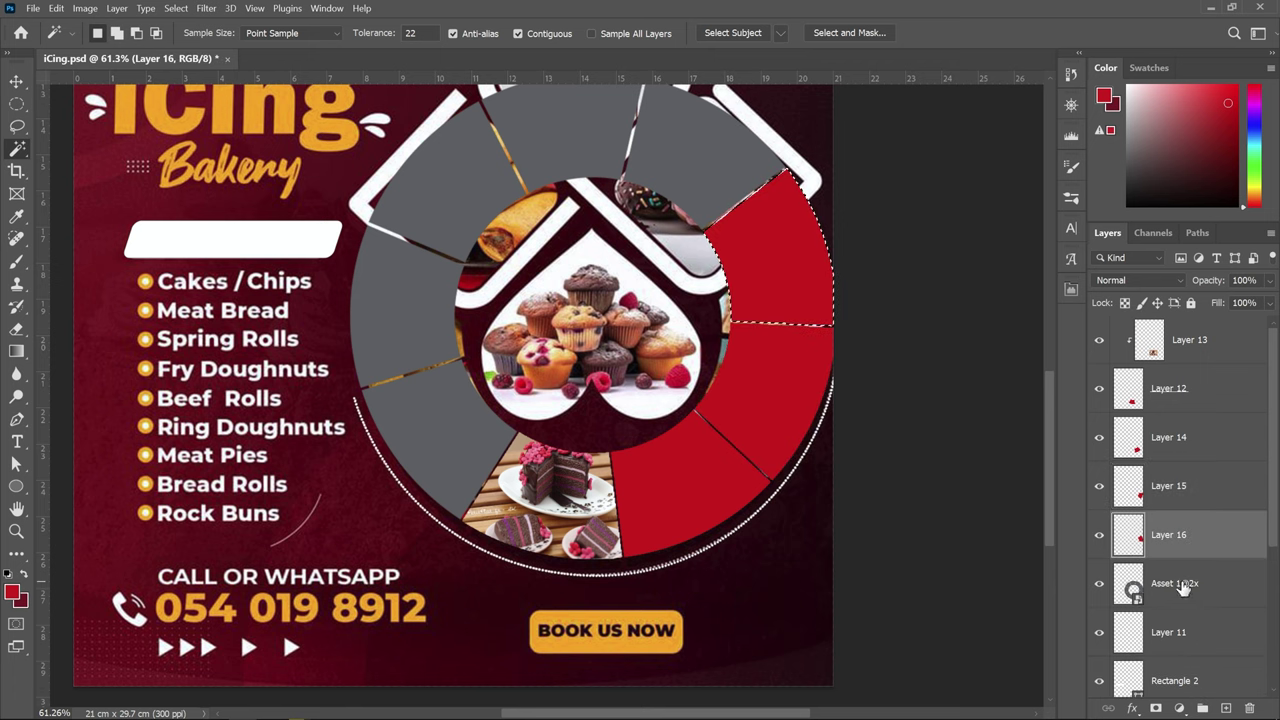
click(1200, 583)
click(730, 140)
click(1224, 707)
key(shift+BackSpace)
key(Return)
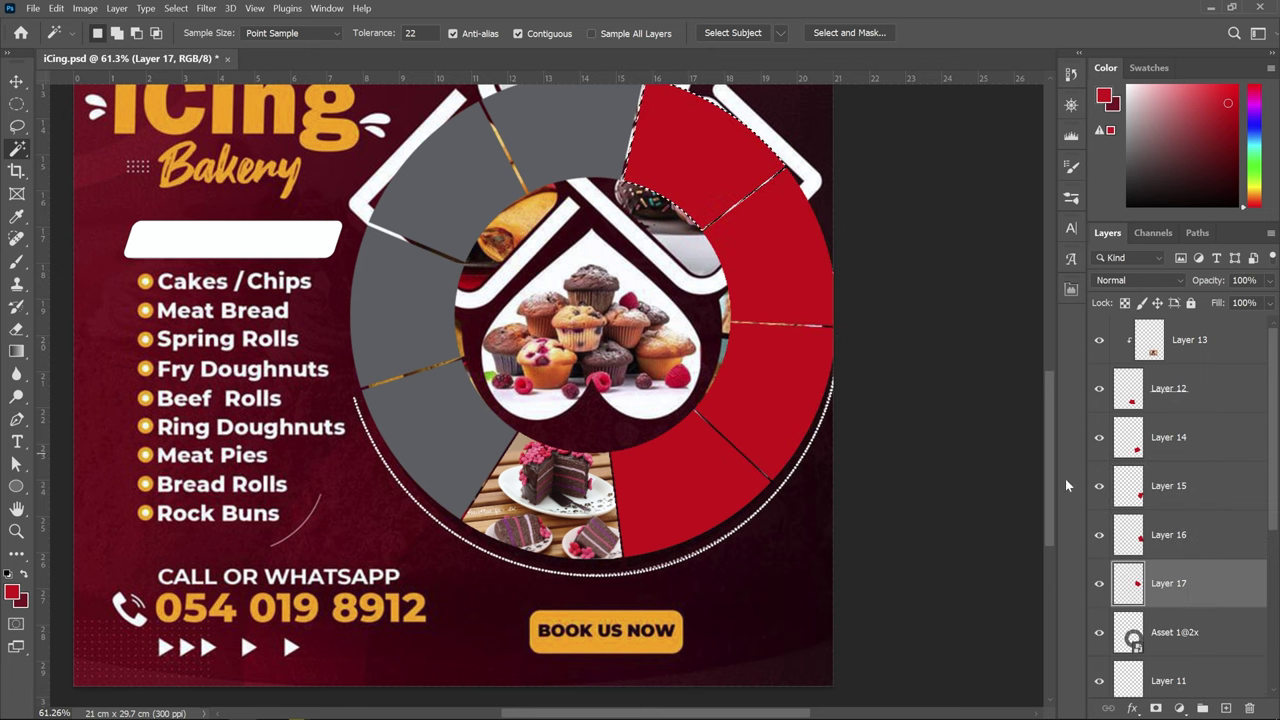
- Fill the next top segment and the upper-left segment with red on new layers
click(1180, 632)
click(560, 130)
click(1224, 707)
key(shift+BackSpace)
key(Return)
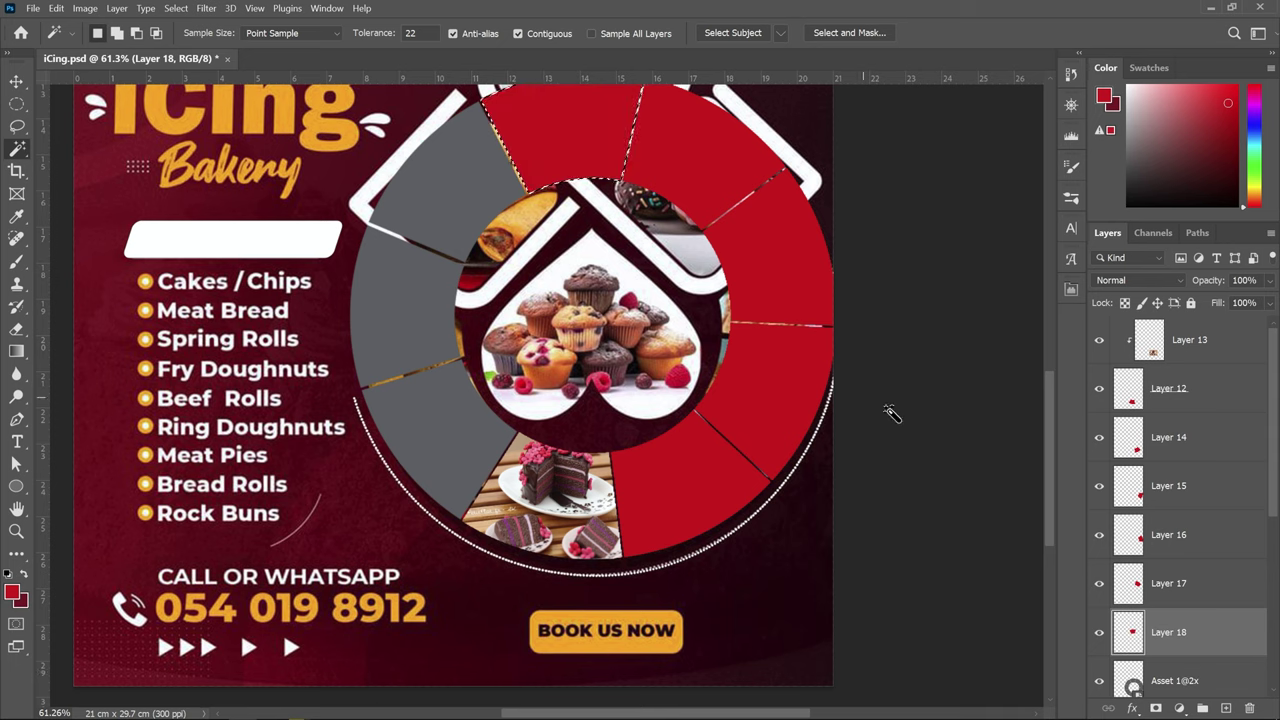
key(alt+bracketleft)
click(466, 178)
click(1224, 707)
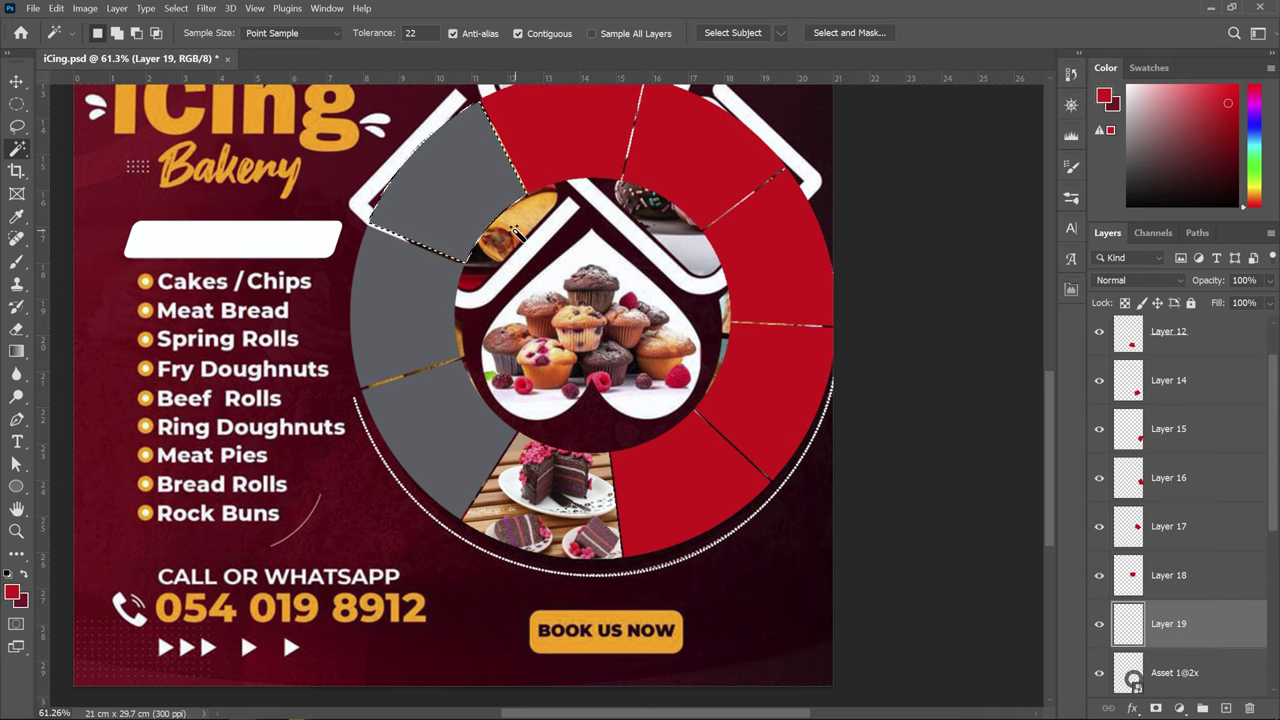
key(shift+BackSpace)
key(Return)
- Fill the left and lower-left segments with red on new layers, then deselect
click(1180, 672)
click(405, 300)
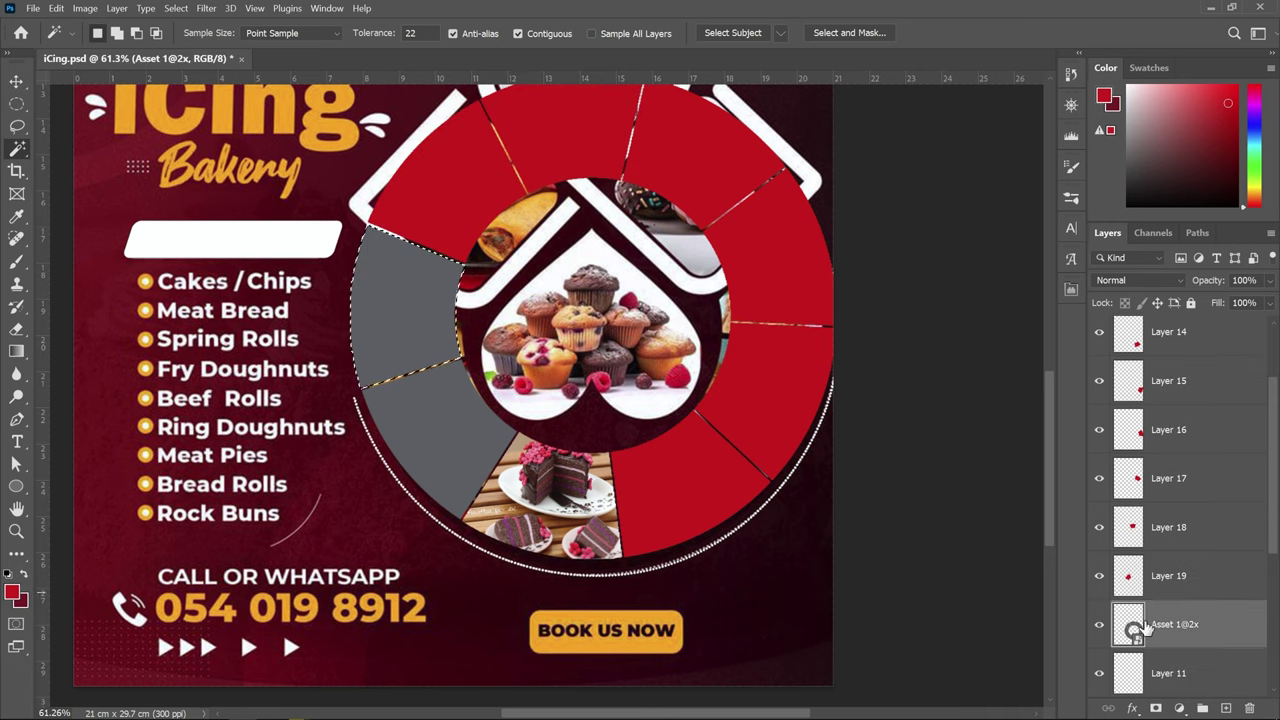
click(1224, 707)
key(shift+BackSpace)
key(Return)
key(alt+bracketleft)
click(451, 429)
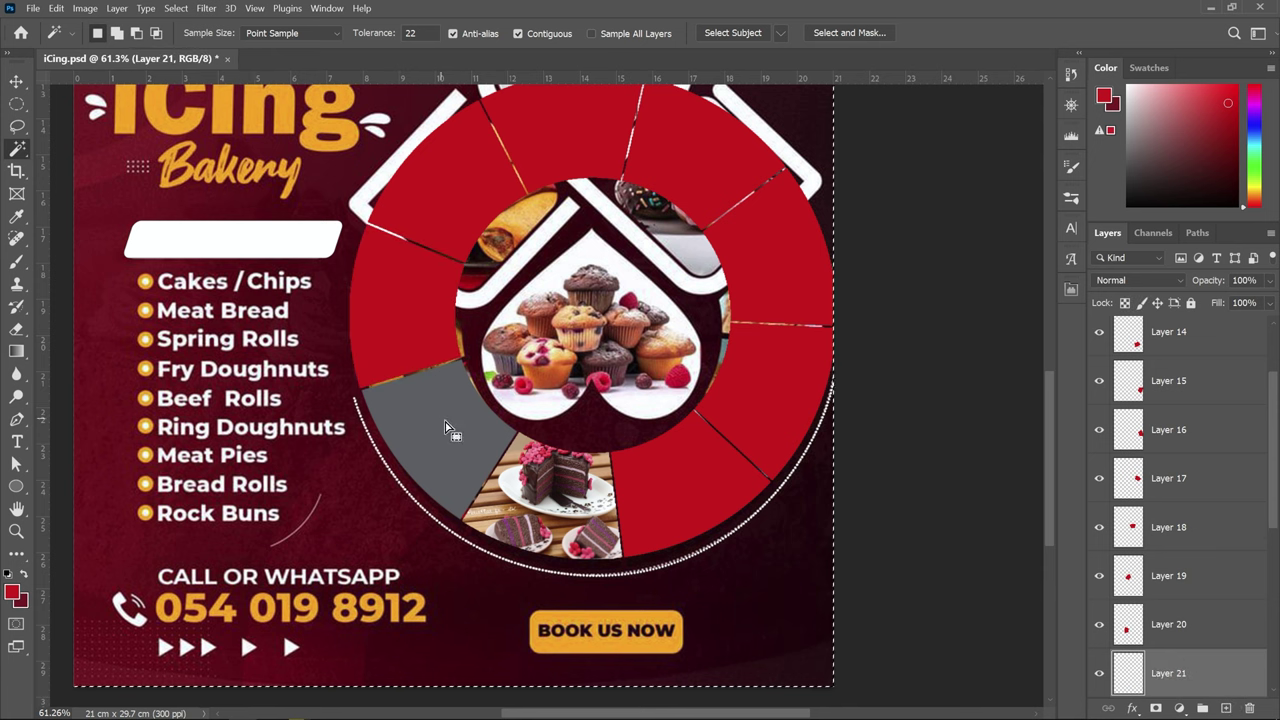
key(ctrl+shift+alt+n)
scroll(1140, 660, down, 1)
key(shift+BackSpace)
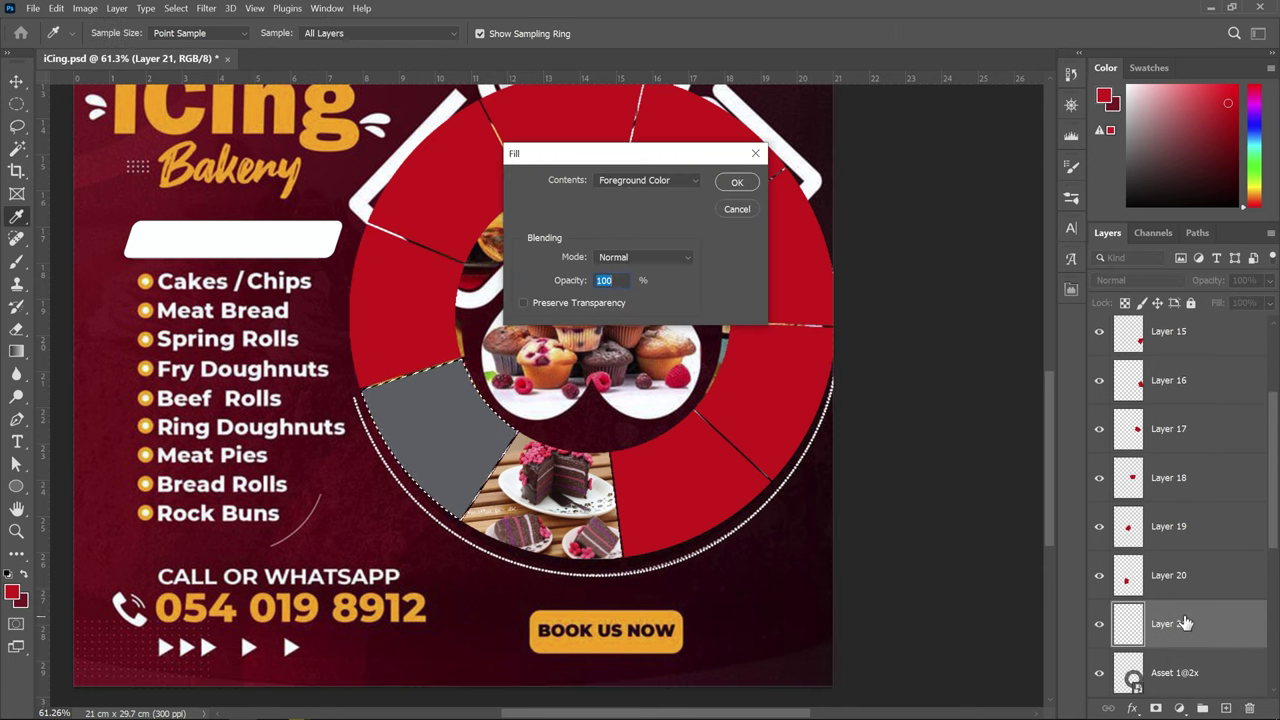
key(Return)
key(ctrl+d)
- Hide the grey Asset 1@2x ring artwork layer
key(v)
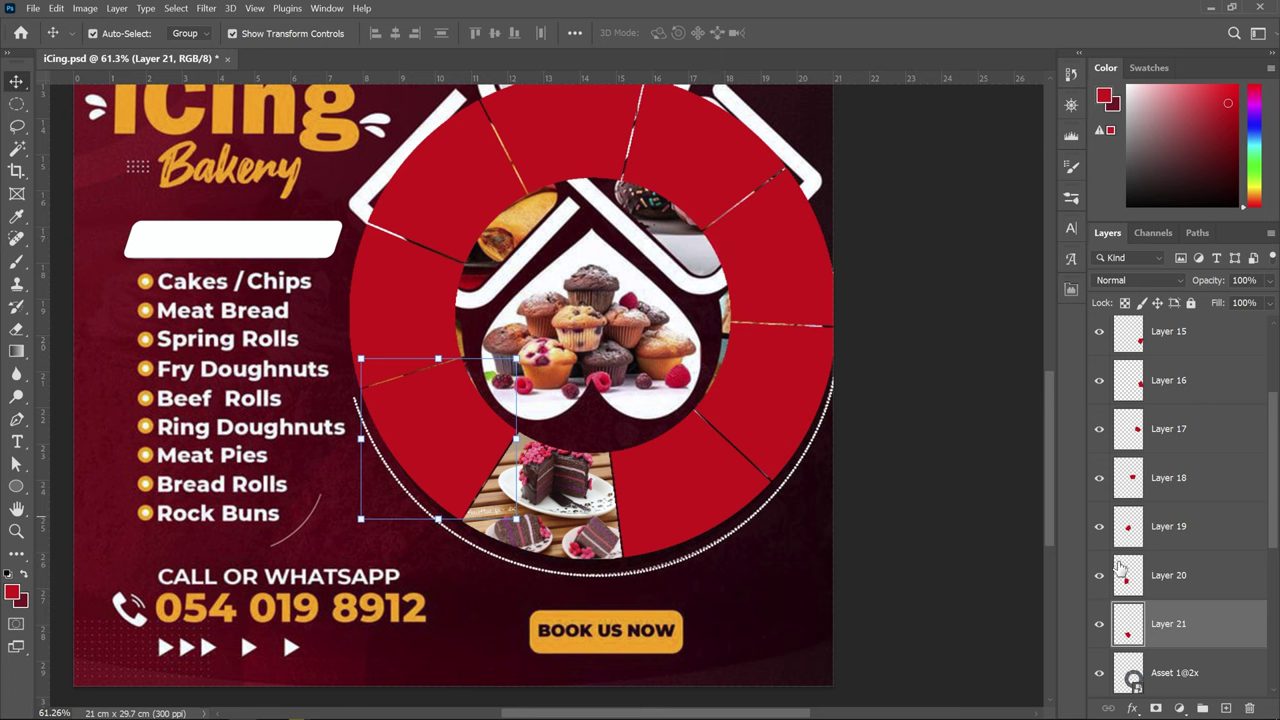
scroll(1120, 567, down, 1)
click(1178, 578)
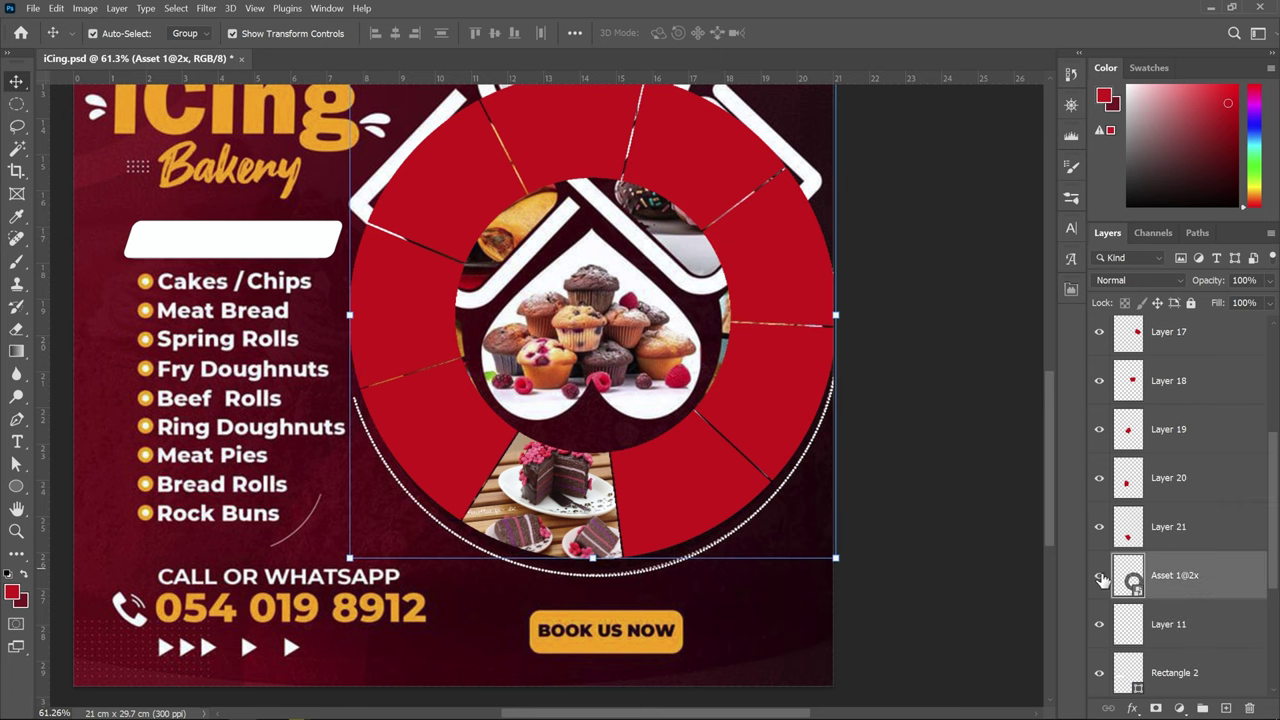
click(1100, 578)
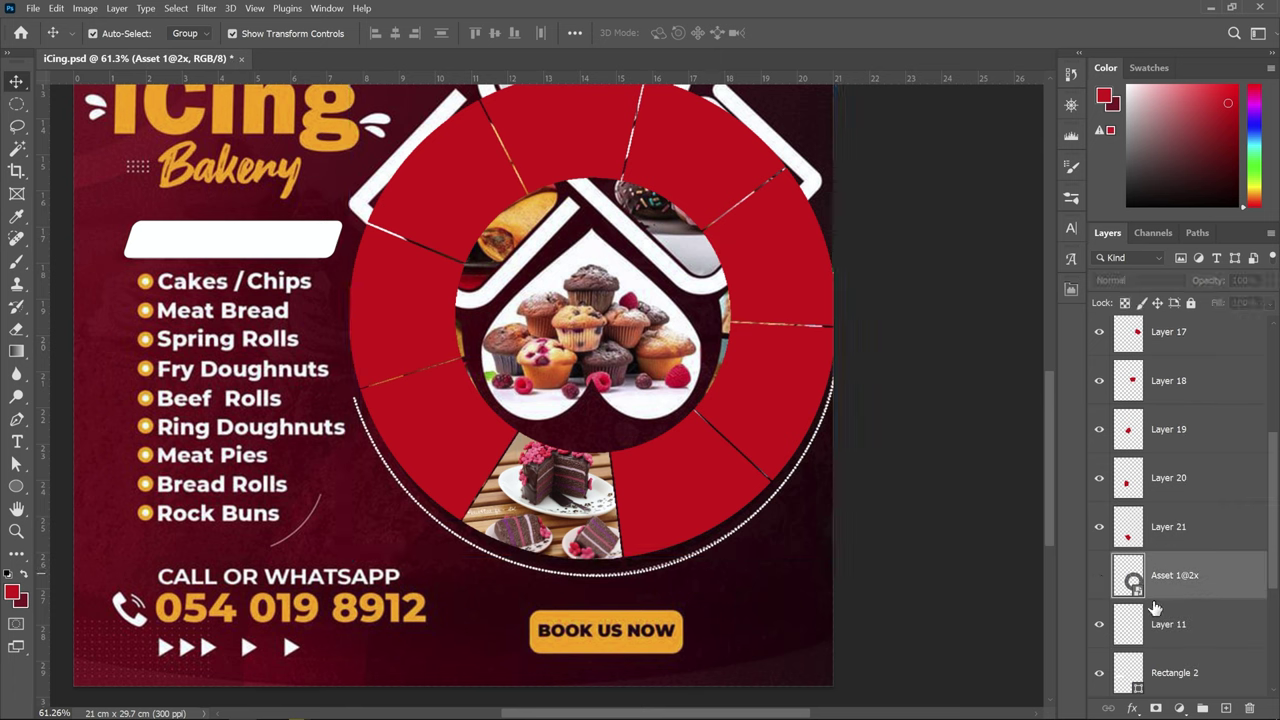
click(704, 472)
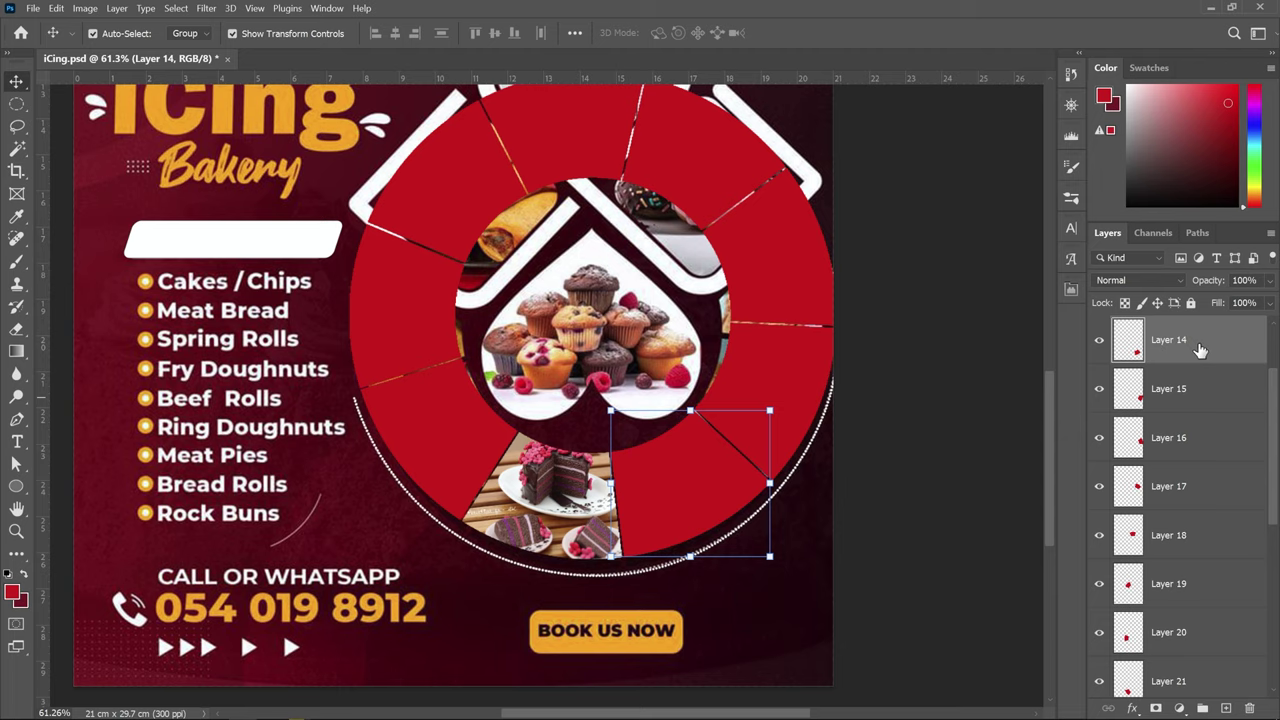
- Copy the PxHere apple-and-cinnamon cake photo from Google Images and paste it into the flyer
key(alt+Tab)
scroll(329, 269, down, 2)
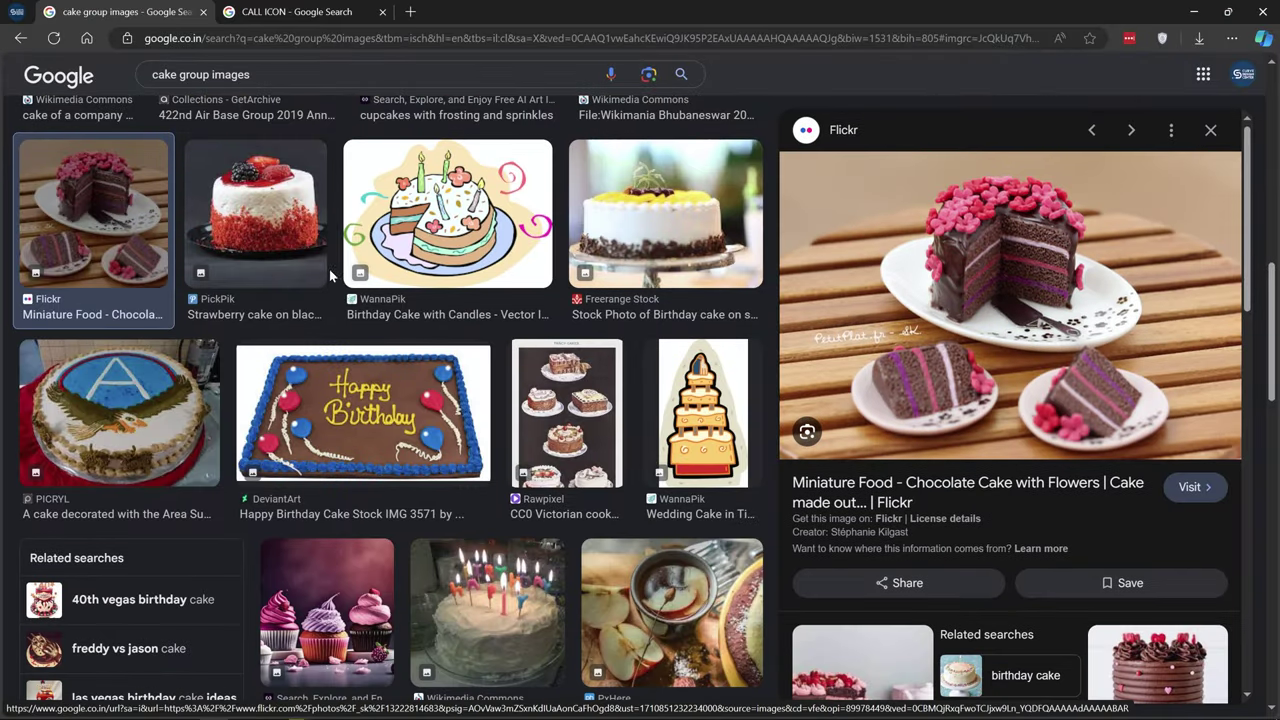
click(125, 395)
scroll(125, 395, down, 2)
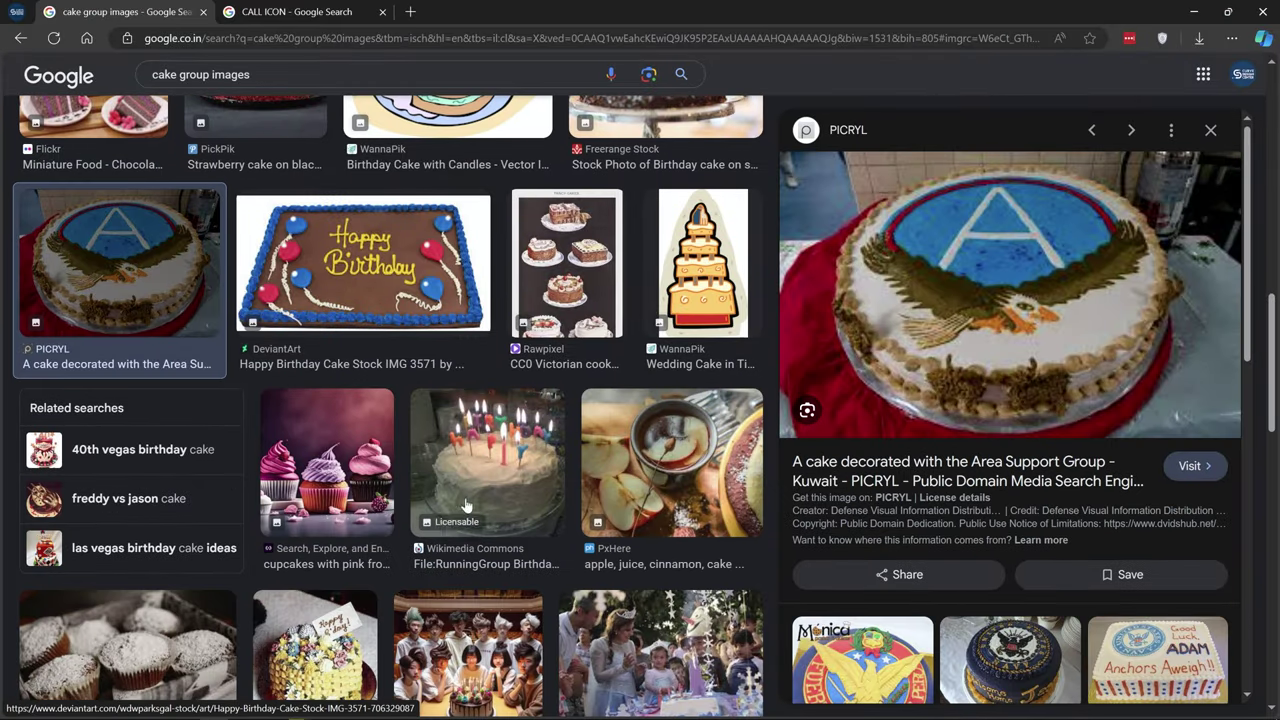
click(680, 440)
right_click(1006, 410)
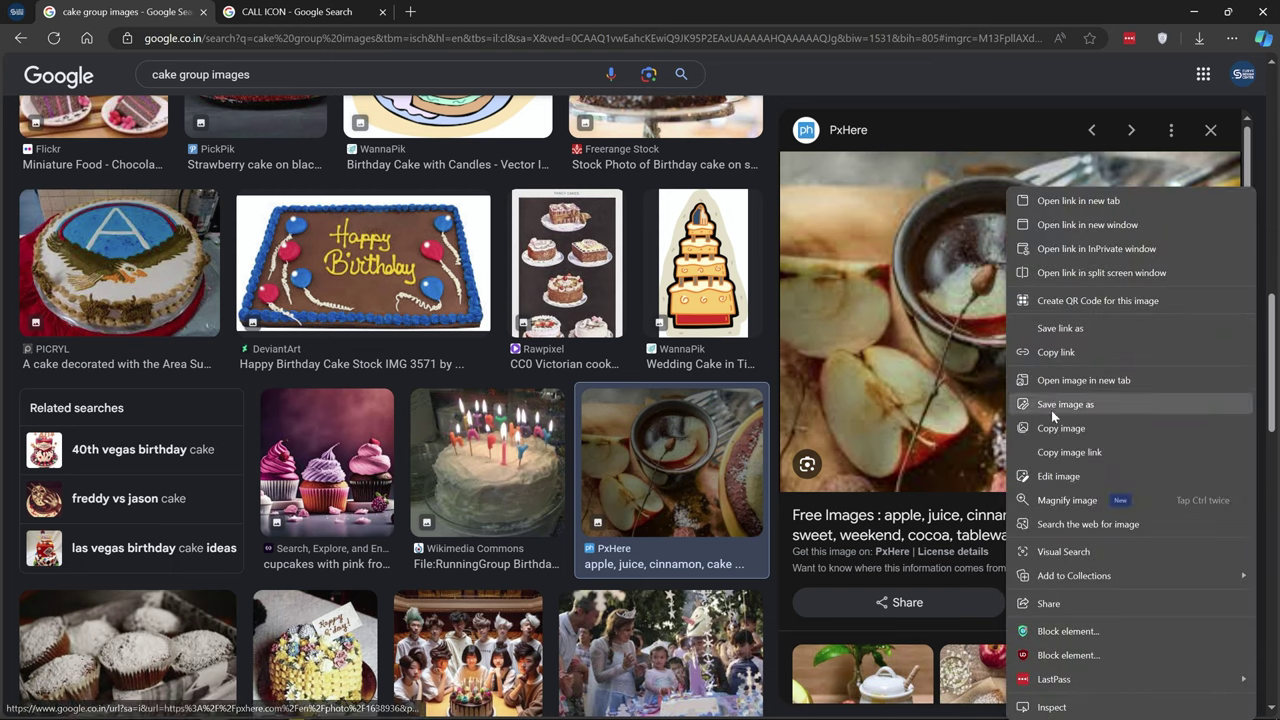
click(1062, 428)
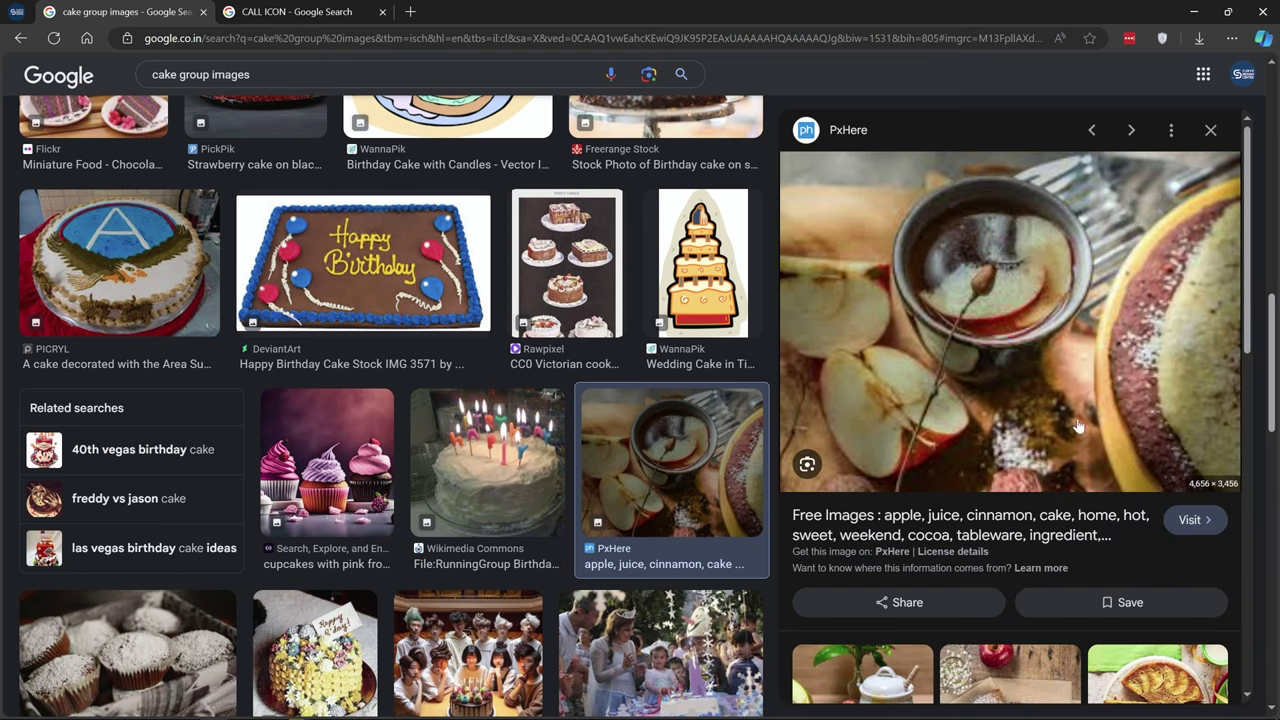
click(1193, 11)
key(ctrl+v)
- Clip the apple-and-cinnamon photo on Layer 22 into the lower-right segment and position it
mouse_move(477, 392)
mouse_down()
mouse_move(695, 485)
mouse_move(801, 405)
mouse_up()
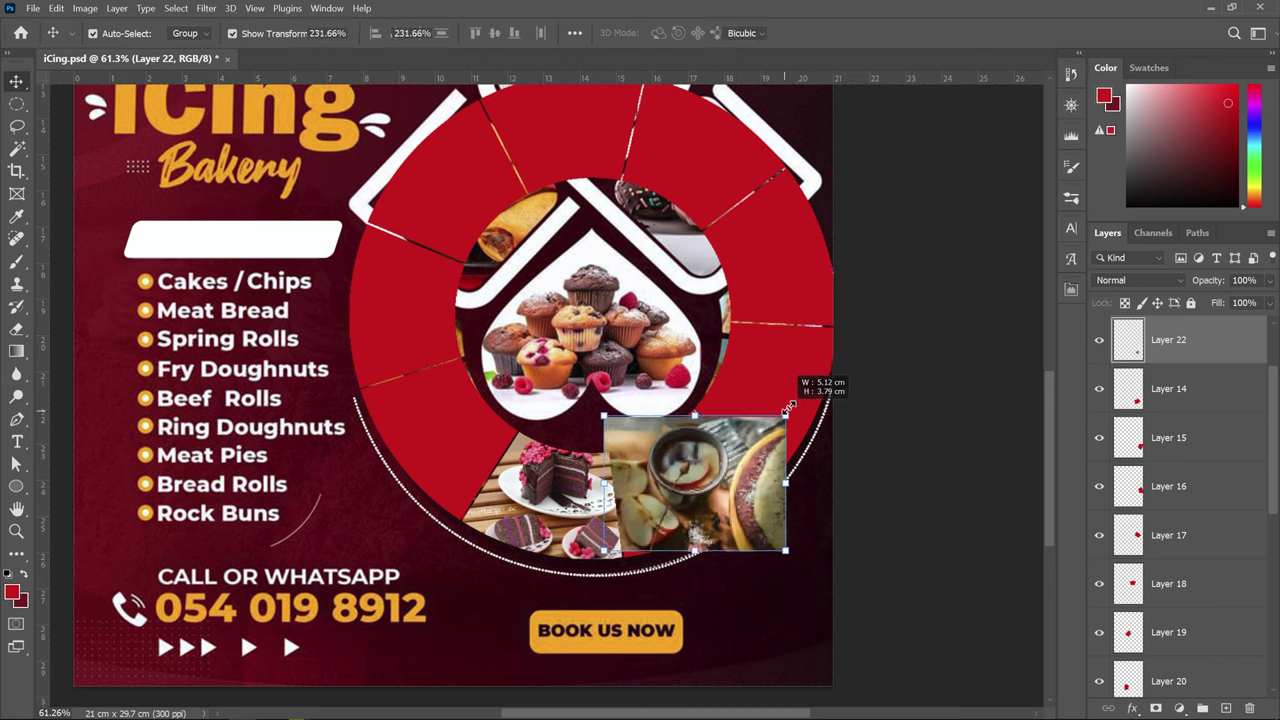
right_click(1212, 400)
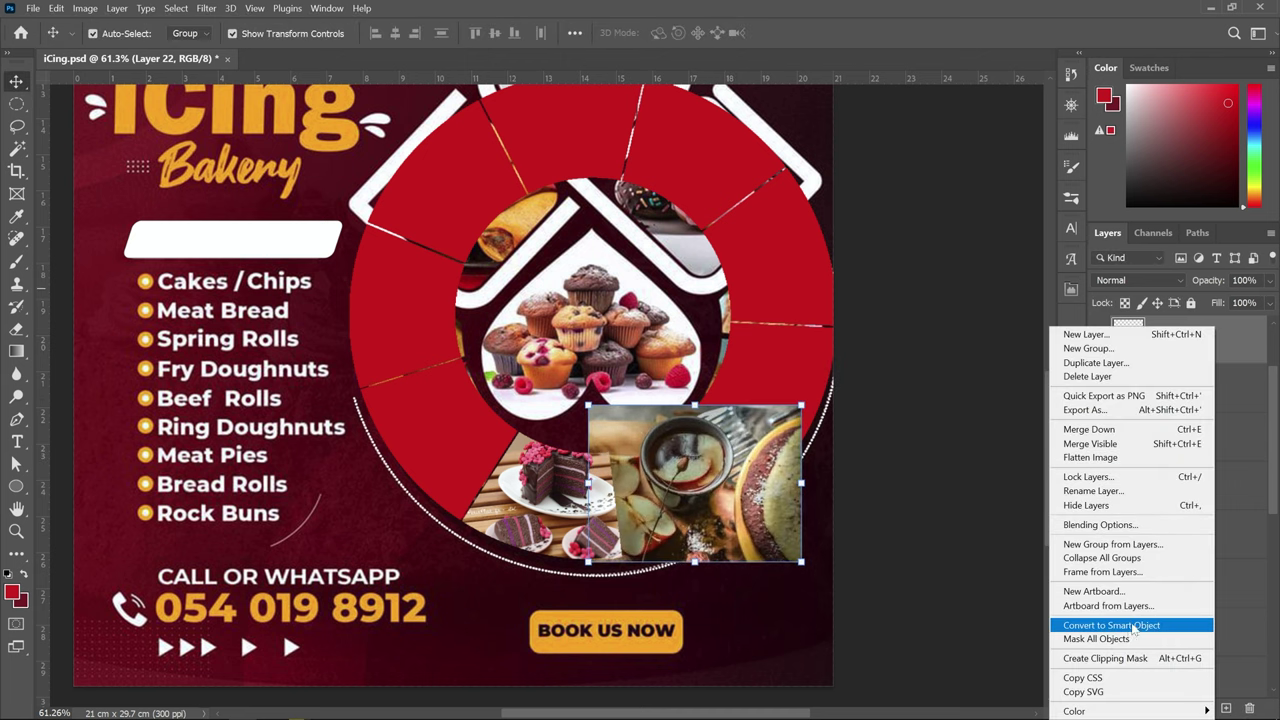
click(1110, 658)
drag(727, 490, 722, 503)
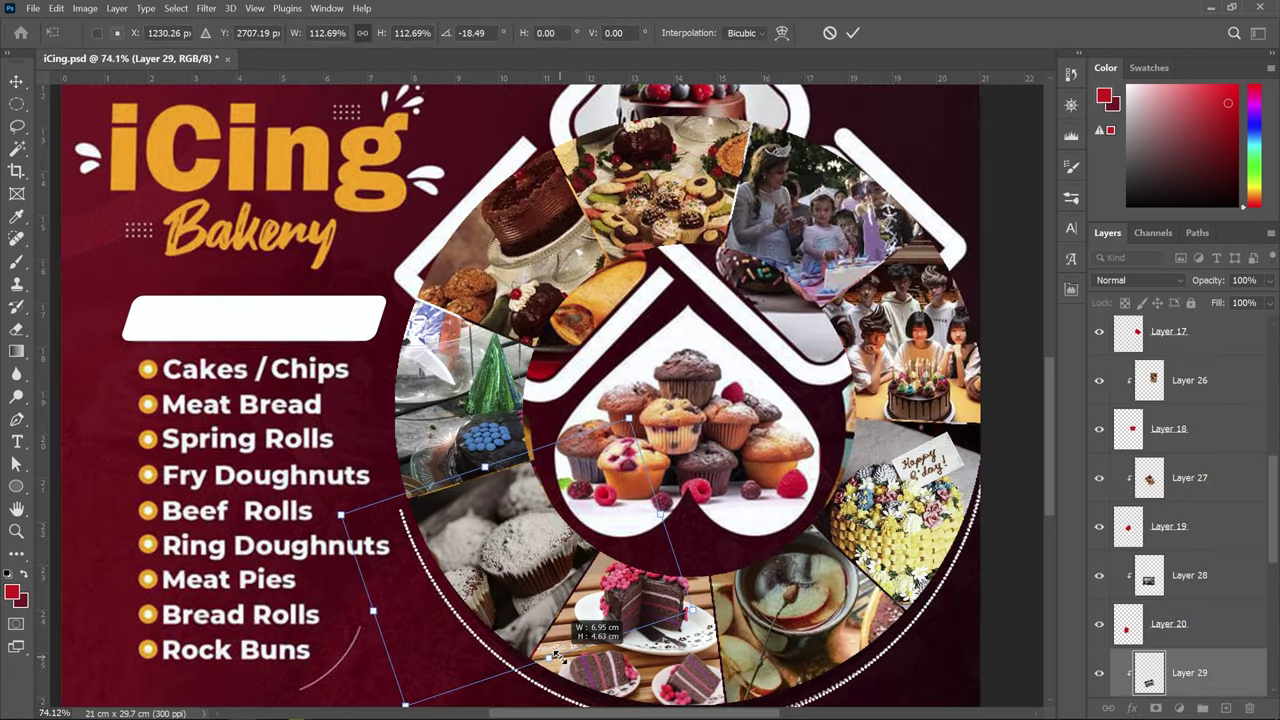
scroll(822, 133, down, 3)
click(985, 455)
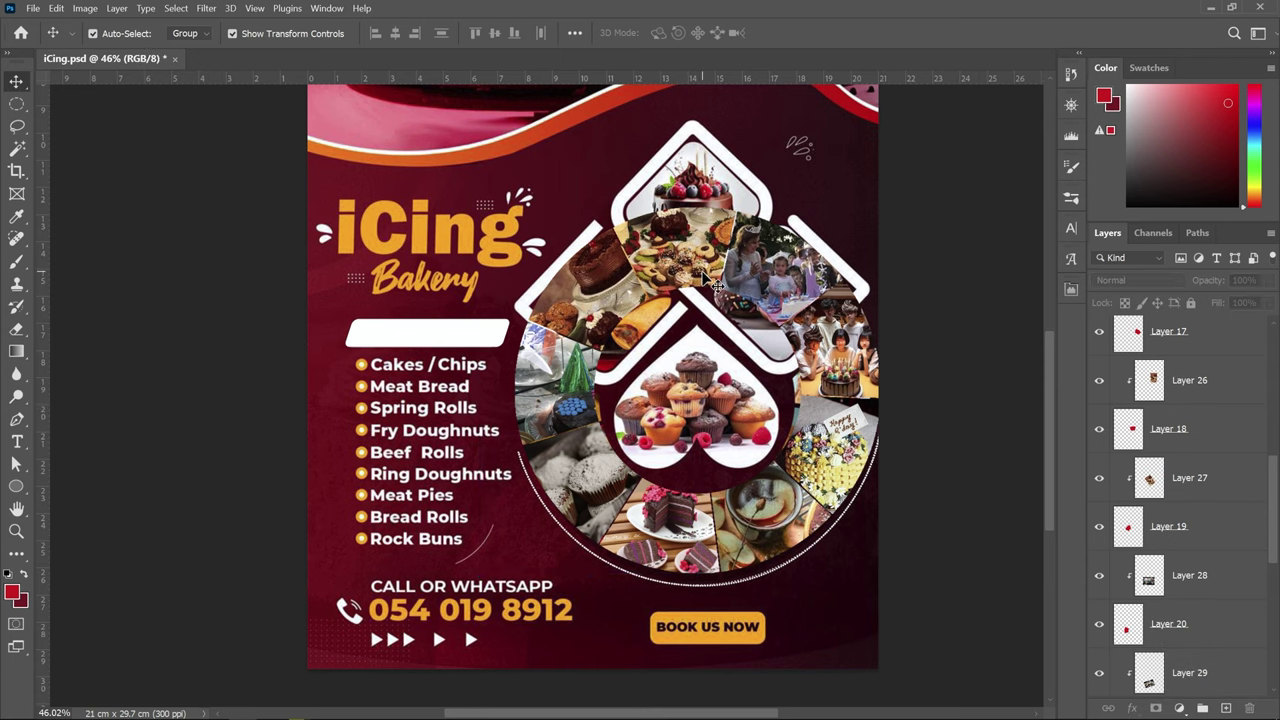
- Hide the Ref Image layer and show the dark red gradient background on Layer 6
scroll(1185, 585, down, 5)
scroll(1186, 572, down, 5)
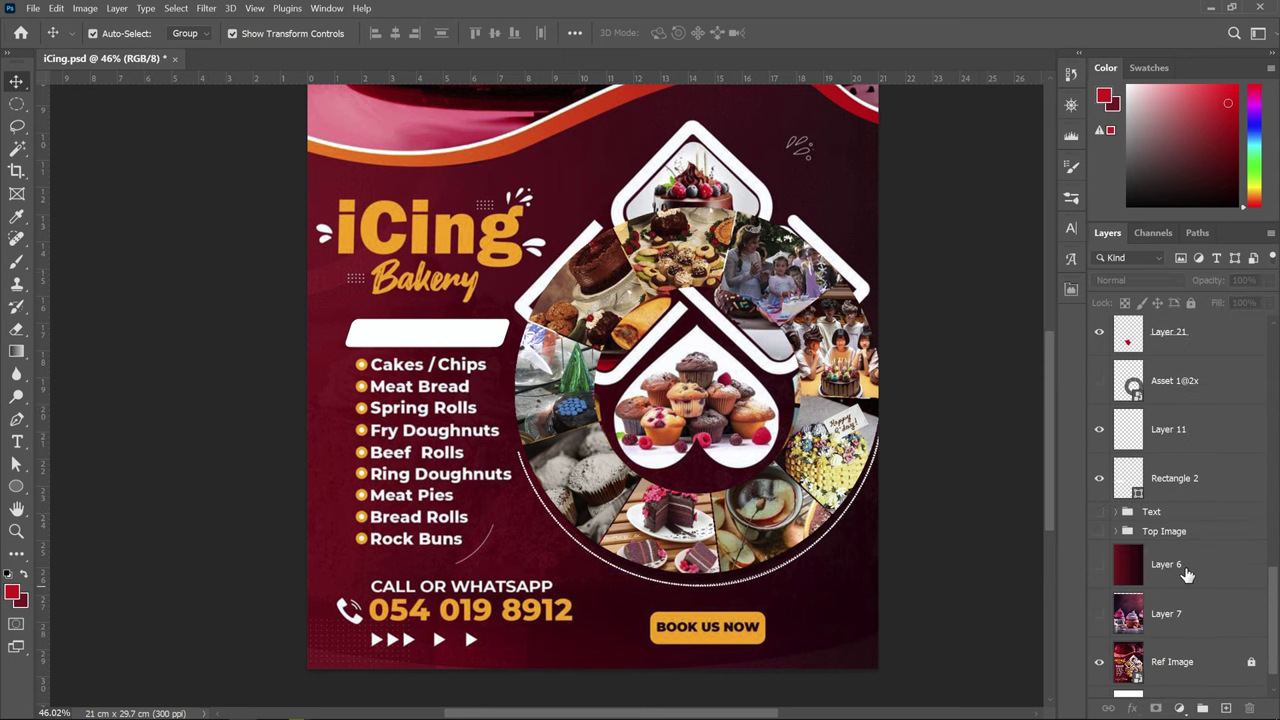
scroll(1186, 572, down, 1)
click(1099, 625)
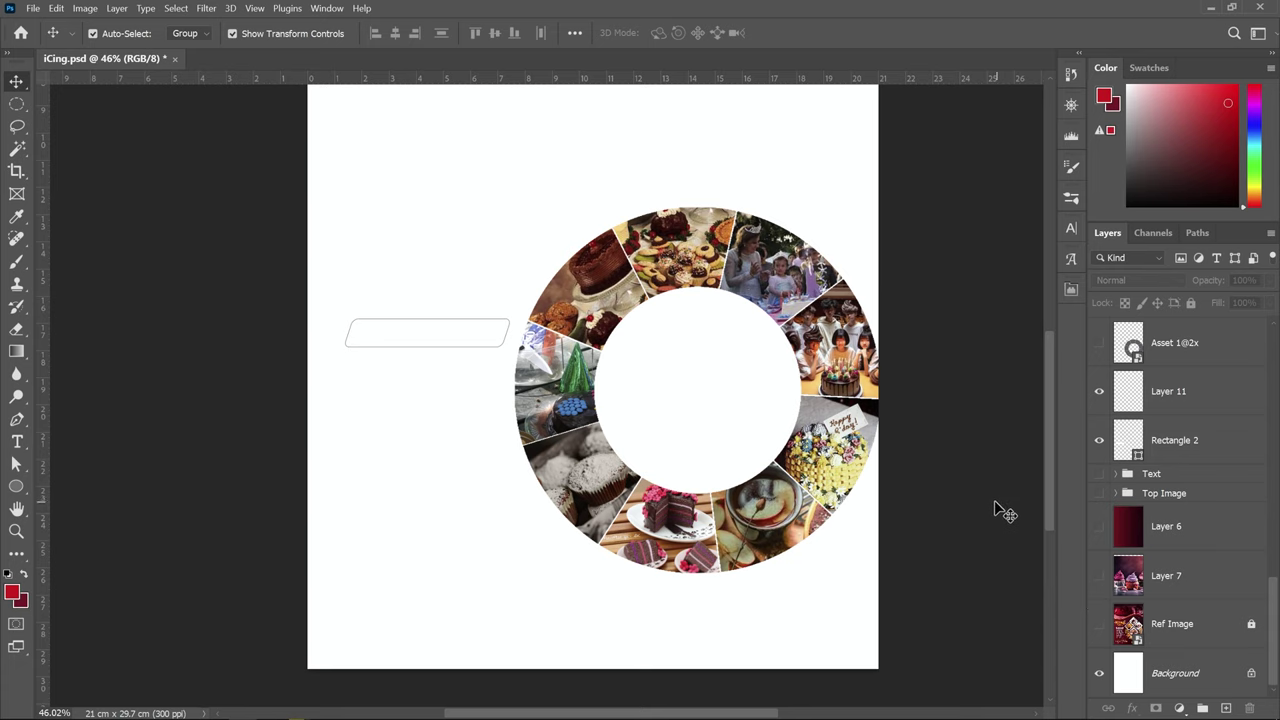
click(1099, 527)
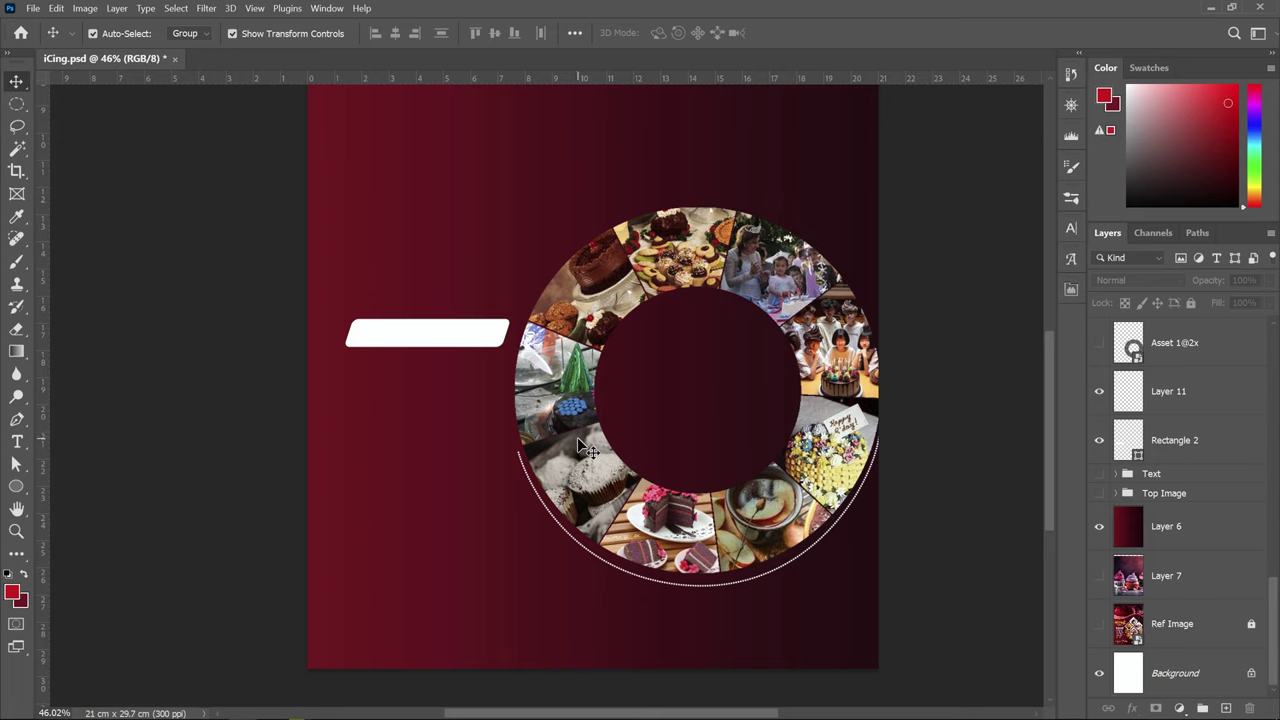
- Group Layers 13 through 21 into Group 1
scroll(1197, 422, up, 5)
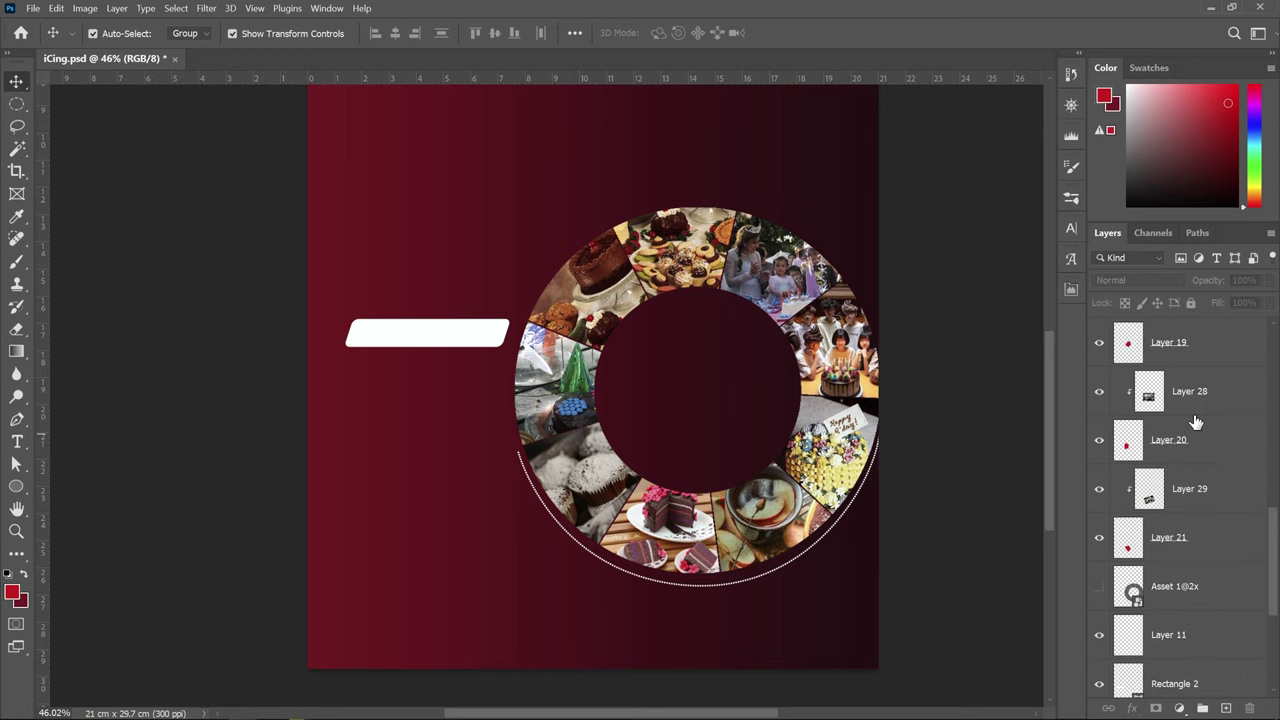
scroll(1197, 422, up, 3)
scroll(1197, 422, up, 3)
scroll(1197, 422, up, 1)
click(1205, 348)
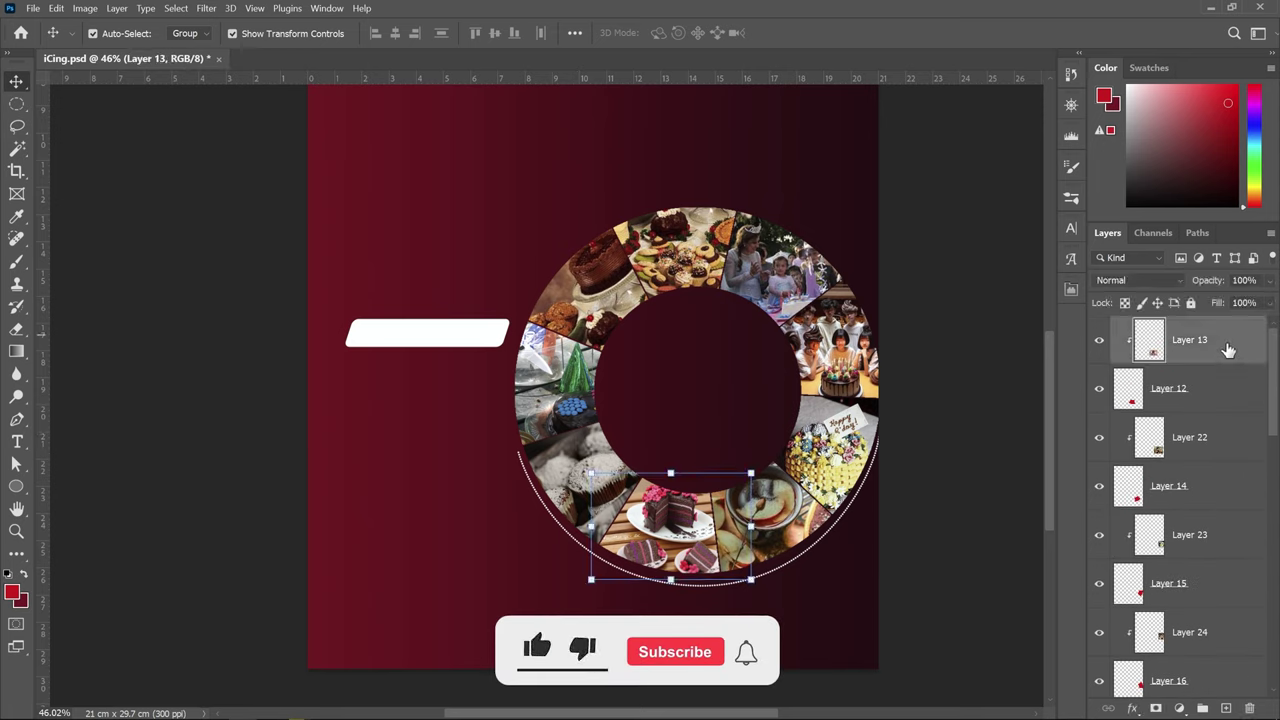
scroll(1220, 462, down, 3)
scroll(1218, 468, down, 3)
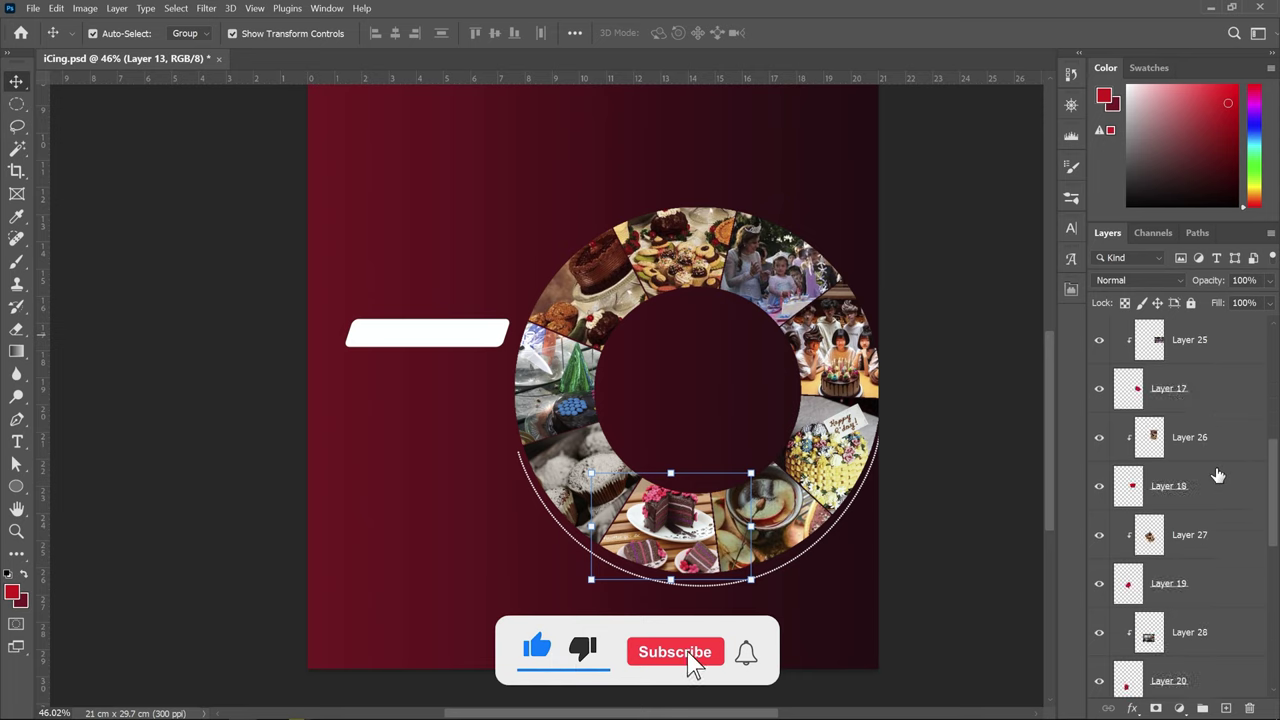
scroll(1218, 472, down, 4)
scroll(1218, 475, down, 3)
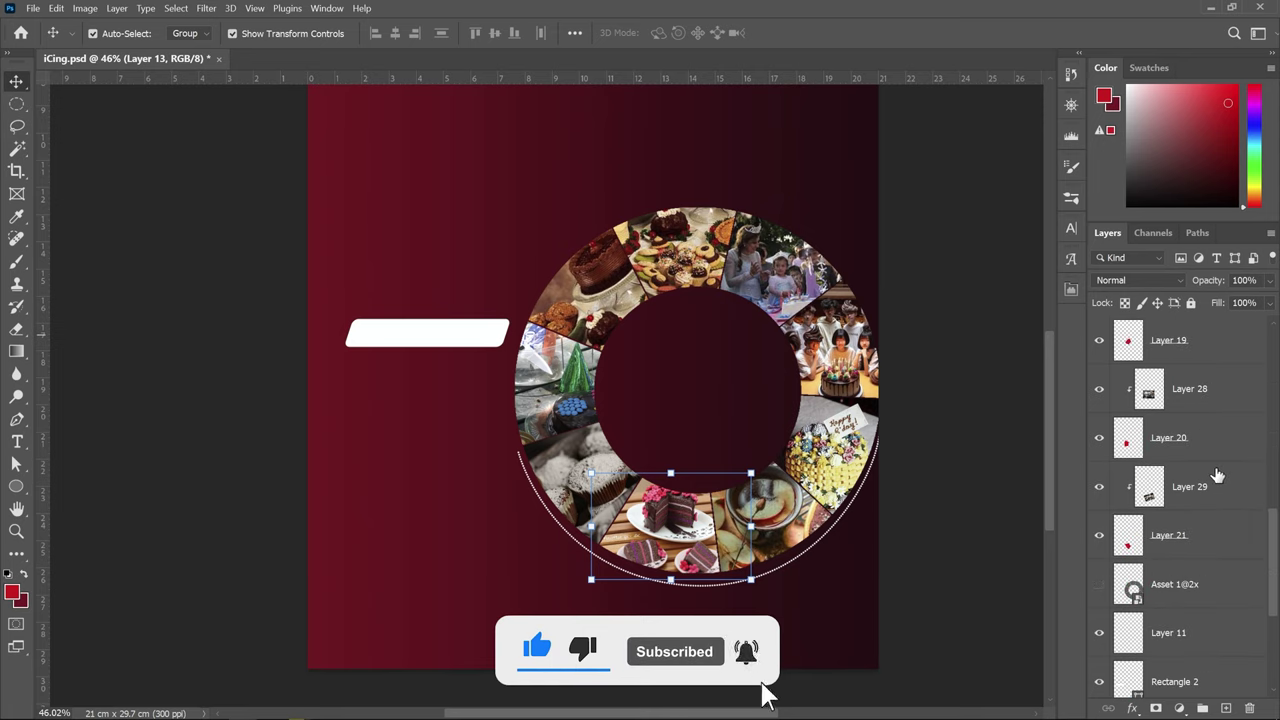
shift+click(1215, 535)
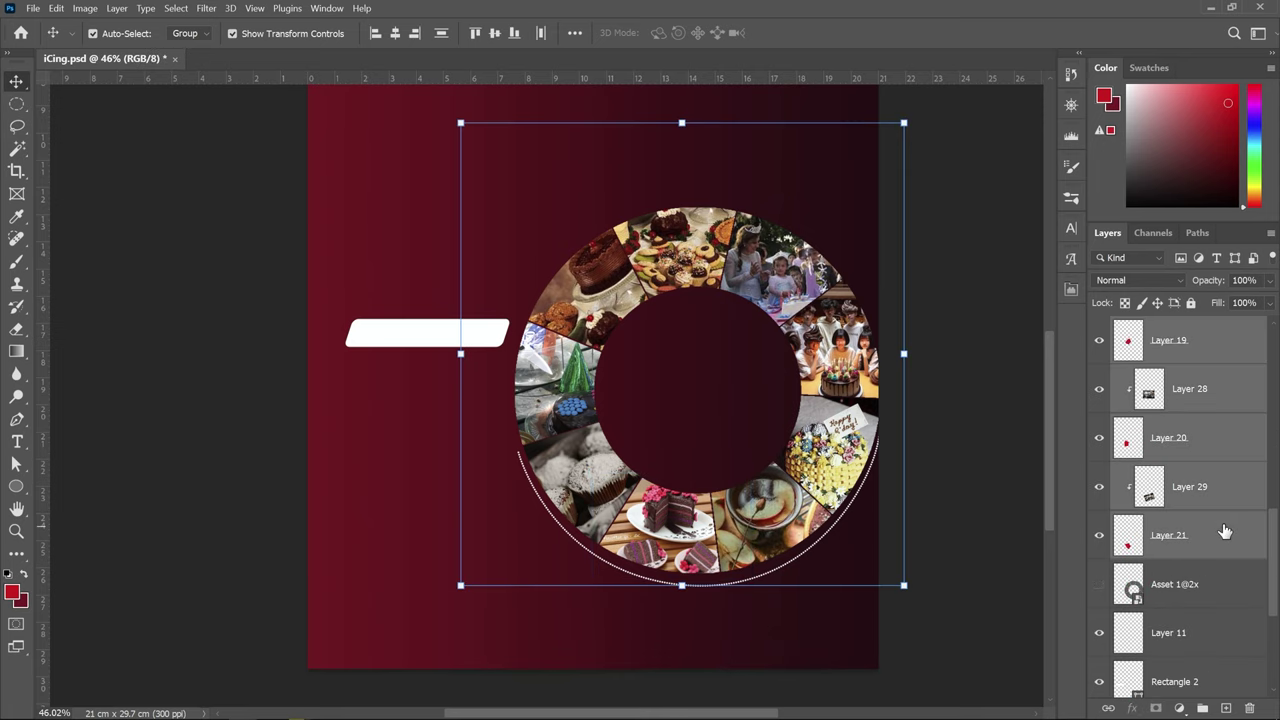
click(1203, 706)
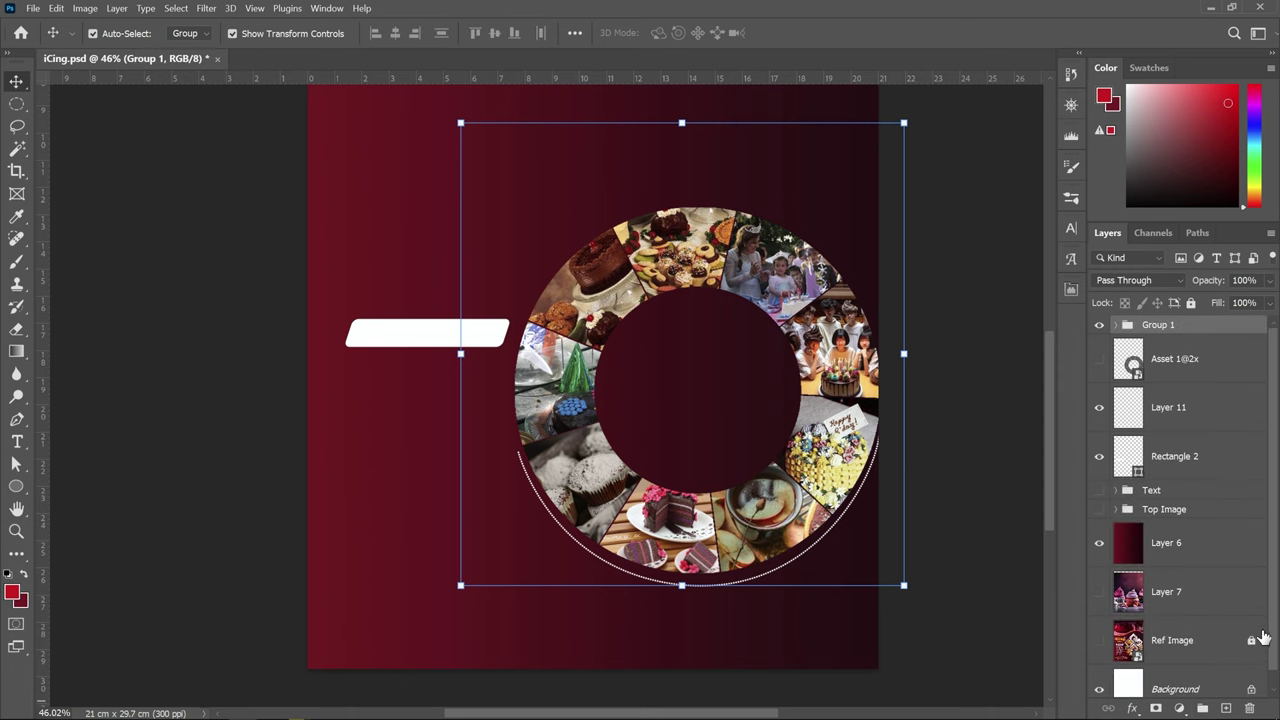
- Select Group 1 and move the photo ring slightly to the right
click(1100, 326)
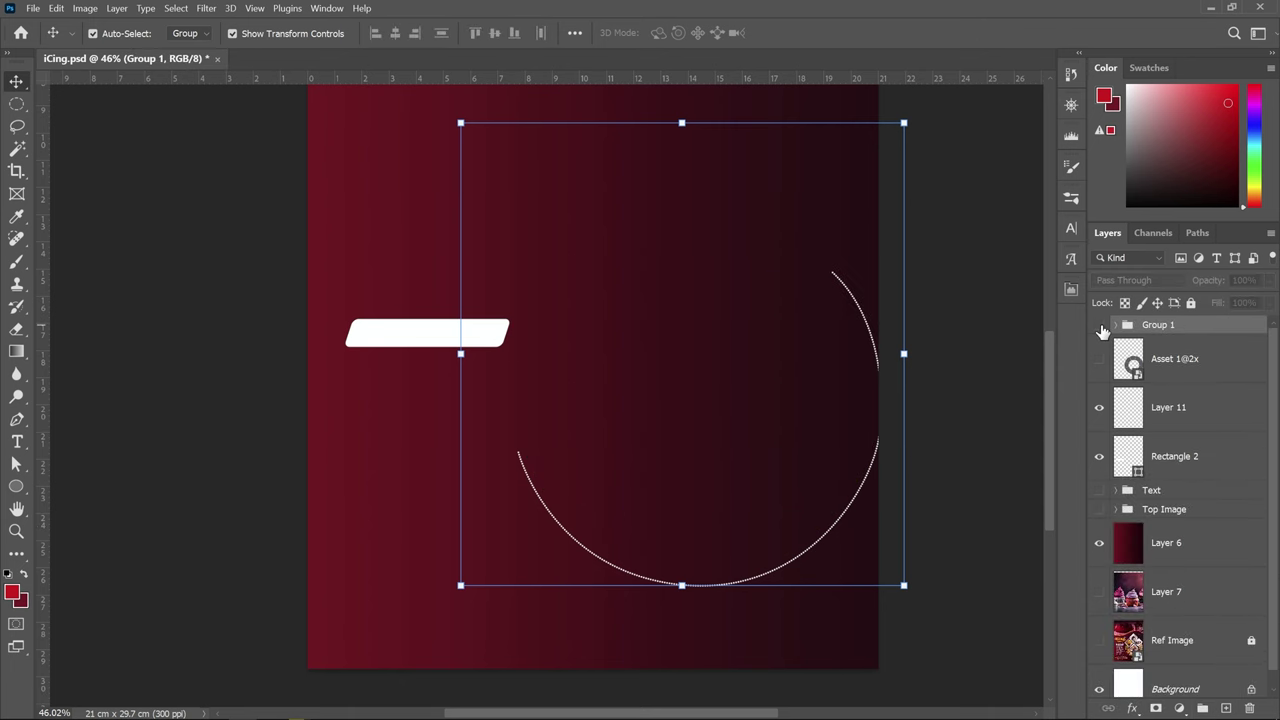
click(1100, 326)
click(976, 346)
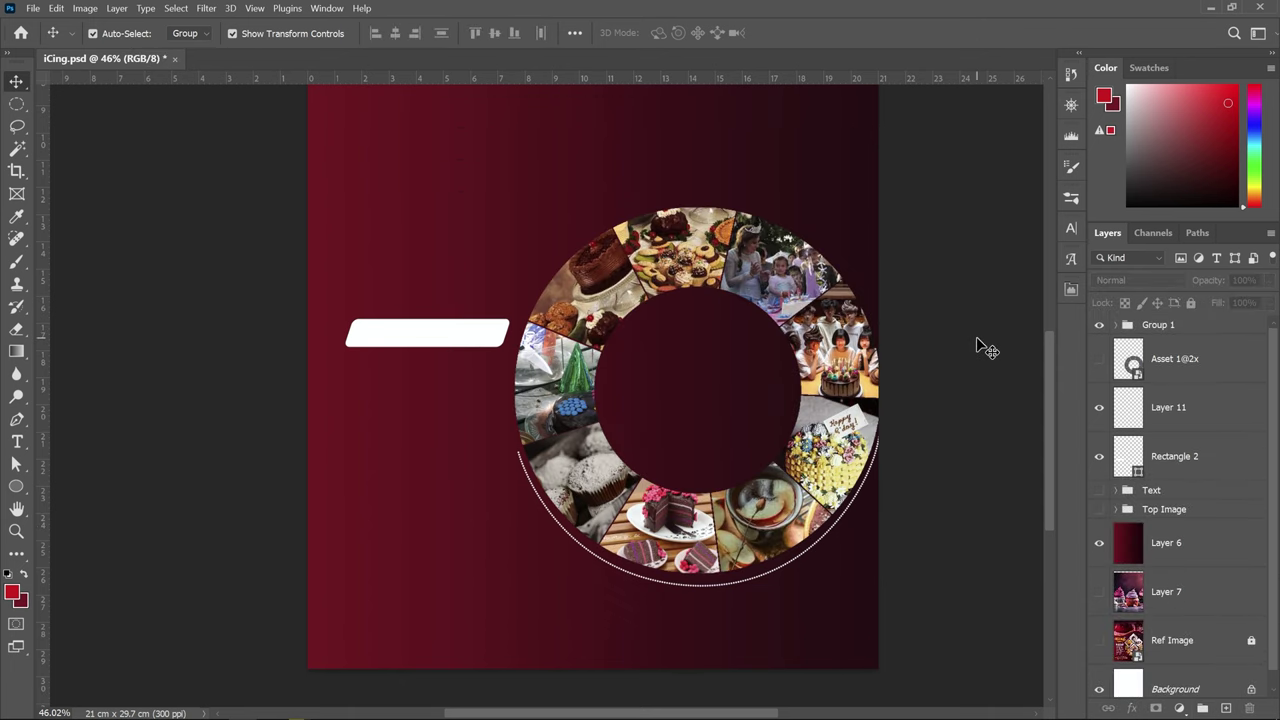
scroll(942, 300, up, 5)
click(748, 362)
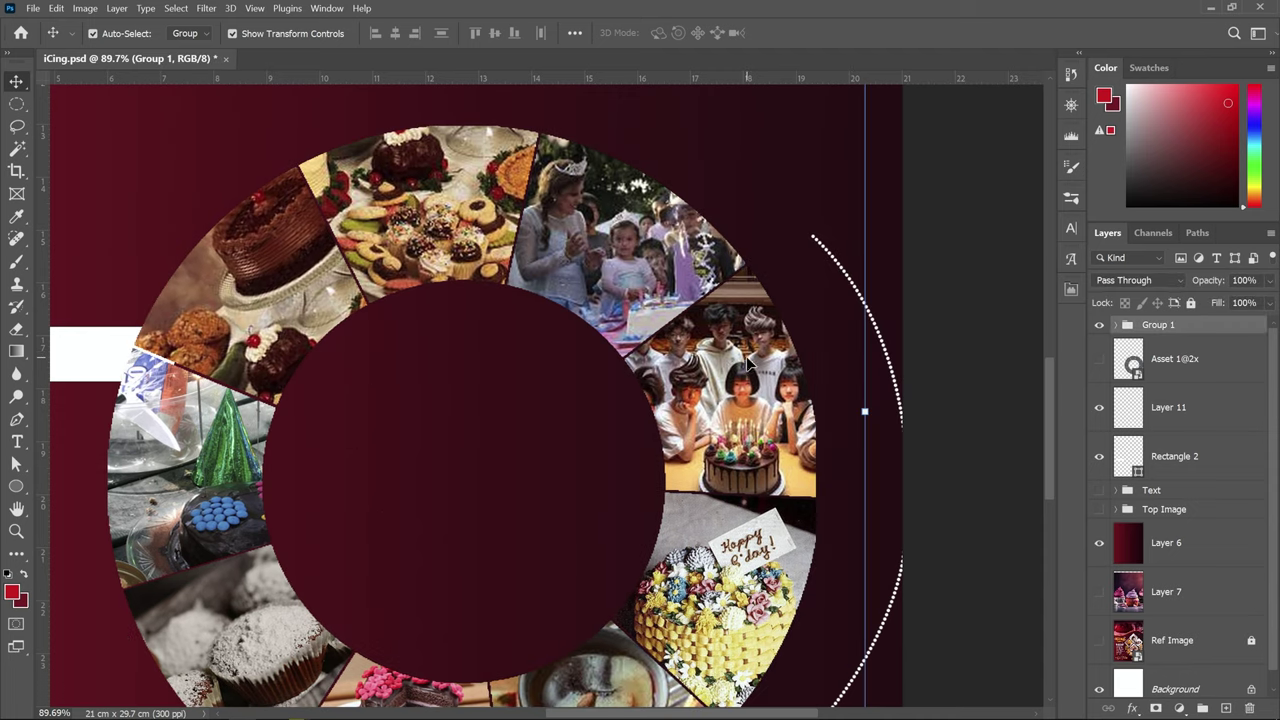
drag(820, 368, 890, 353)
scroll(830, 356, down, 2)
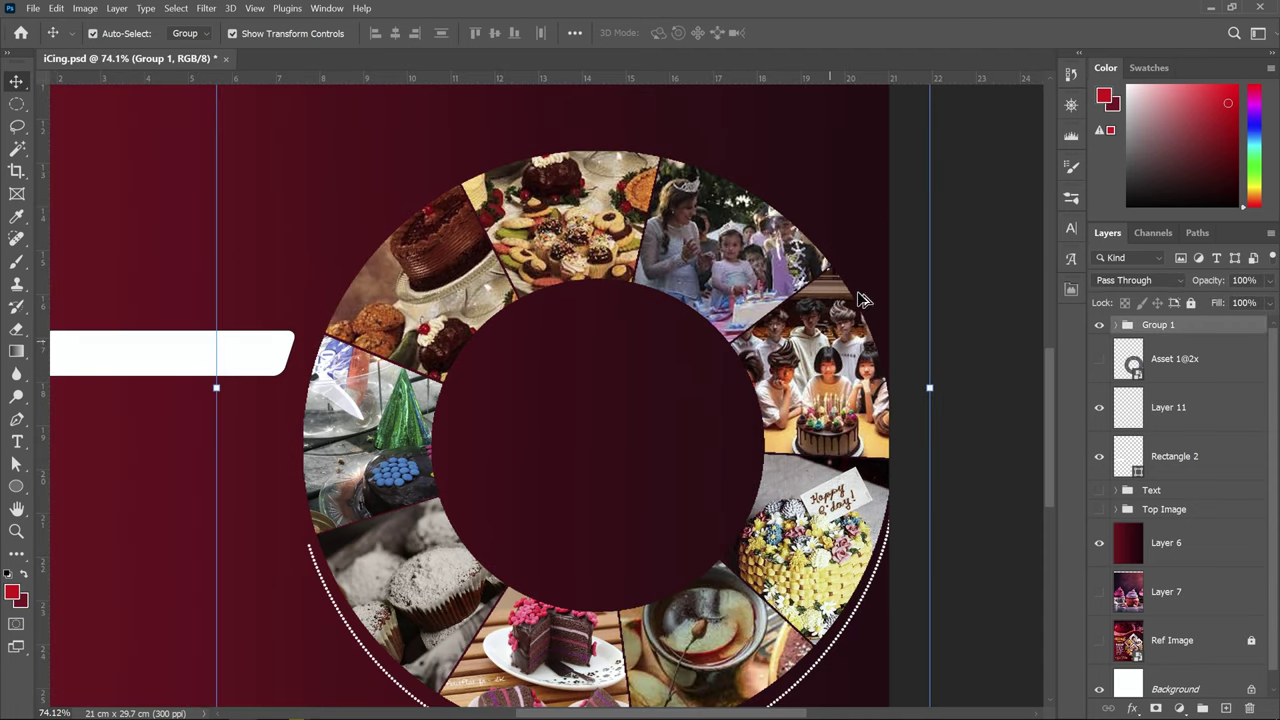
scroll(860, 300, up, 2)
scroll(870, 340, down, 1)
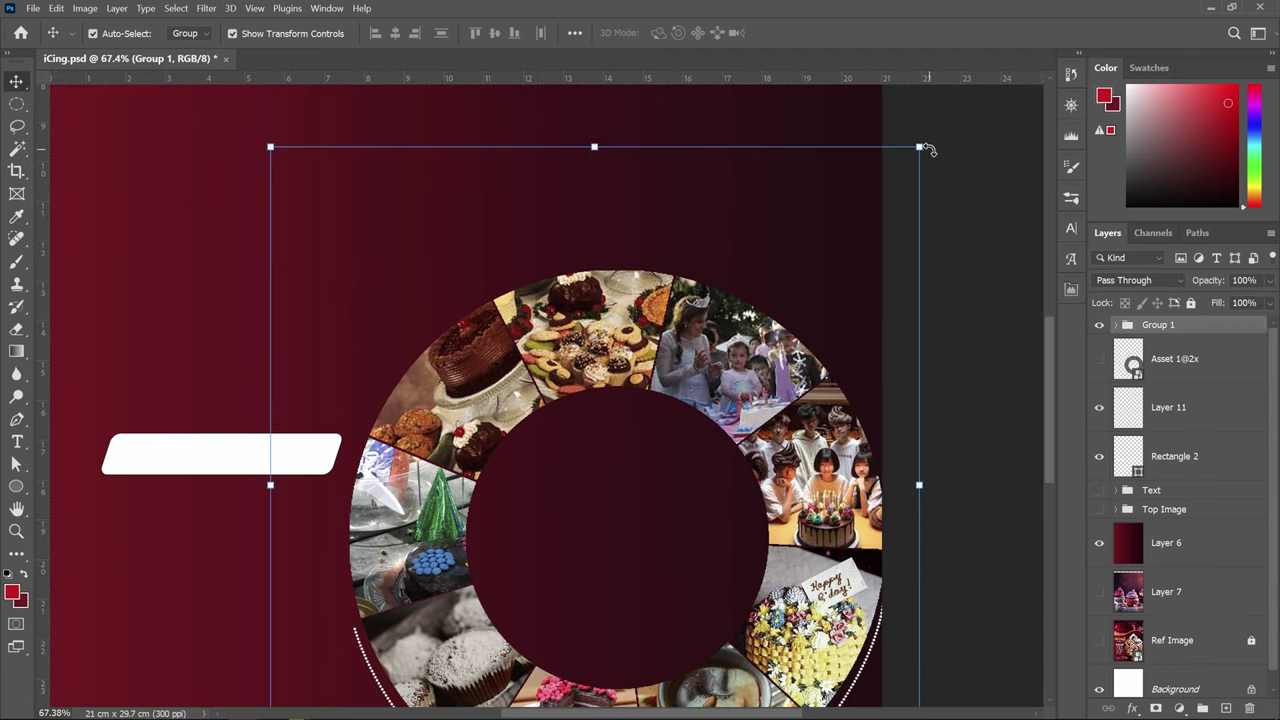
- Scale the ring group to about 97% and nudge it right into the dotted circle
drag(921, 148, 898, 169)
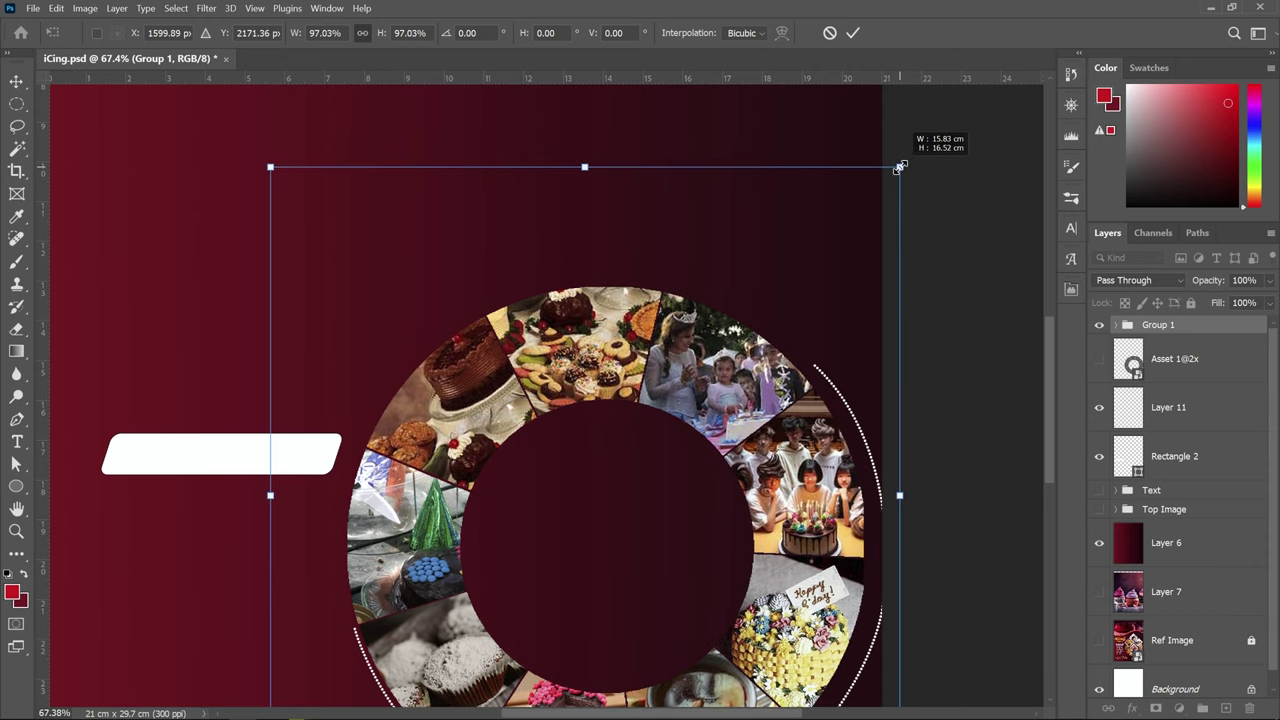
click(853, 36)
scroll(843, 257, down, 2)
scroll(800, 400, down, 3)
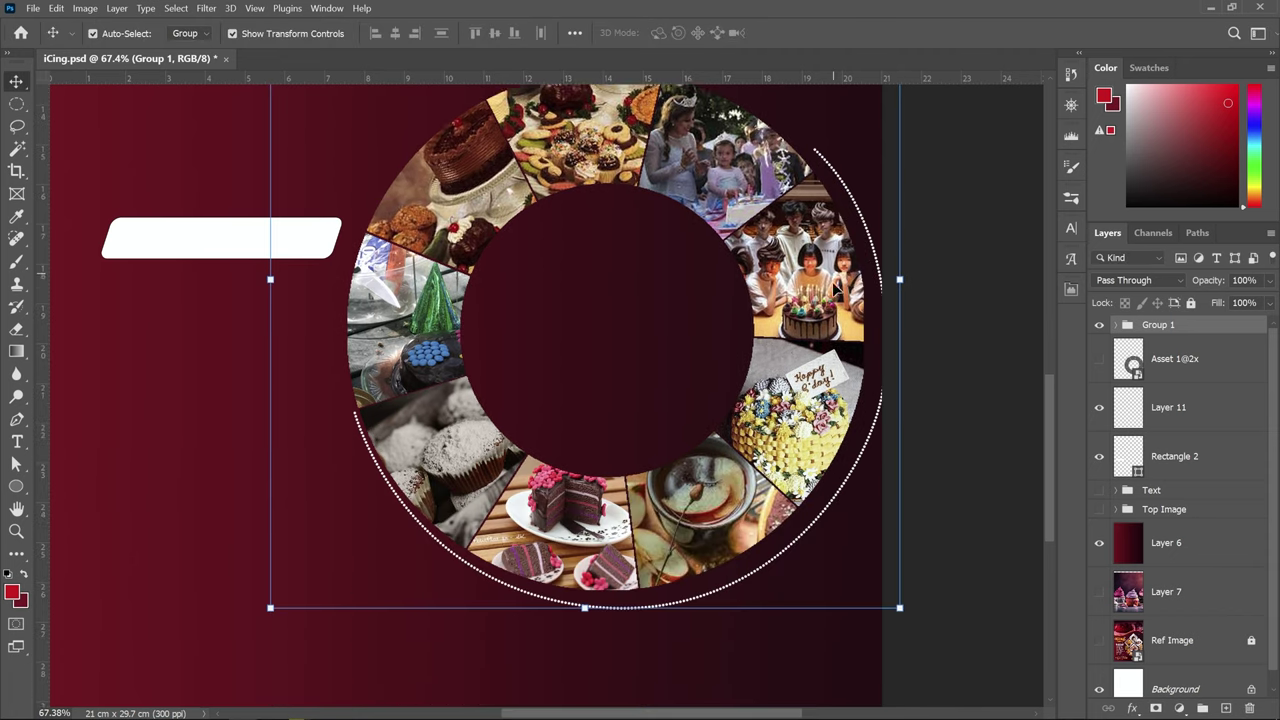
scroll(765, 480, down, 1)
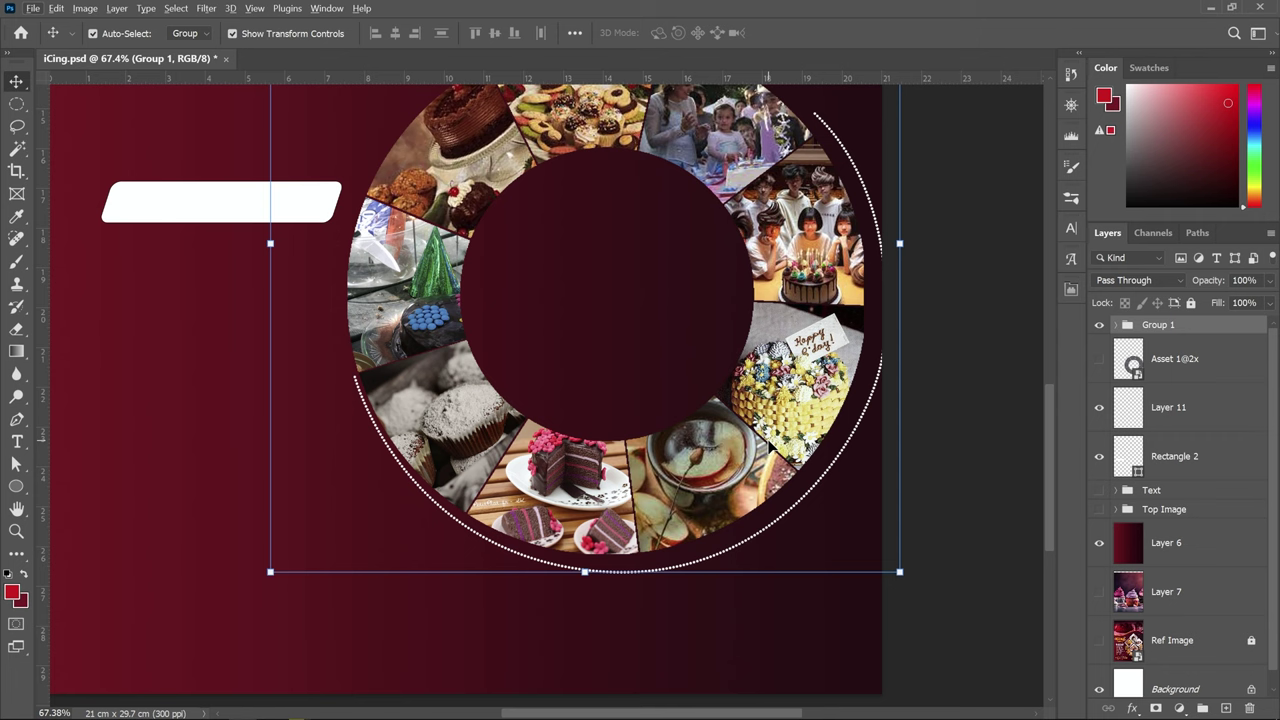
key(shift+Right)
key(shift+Right)
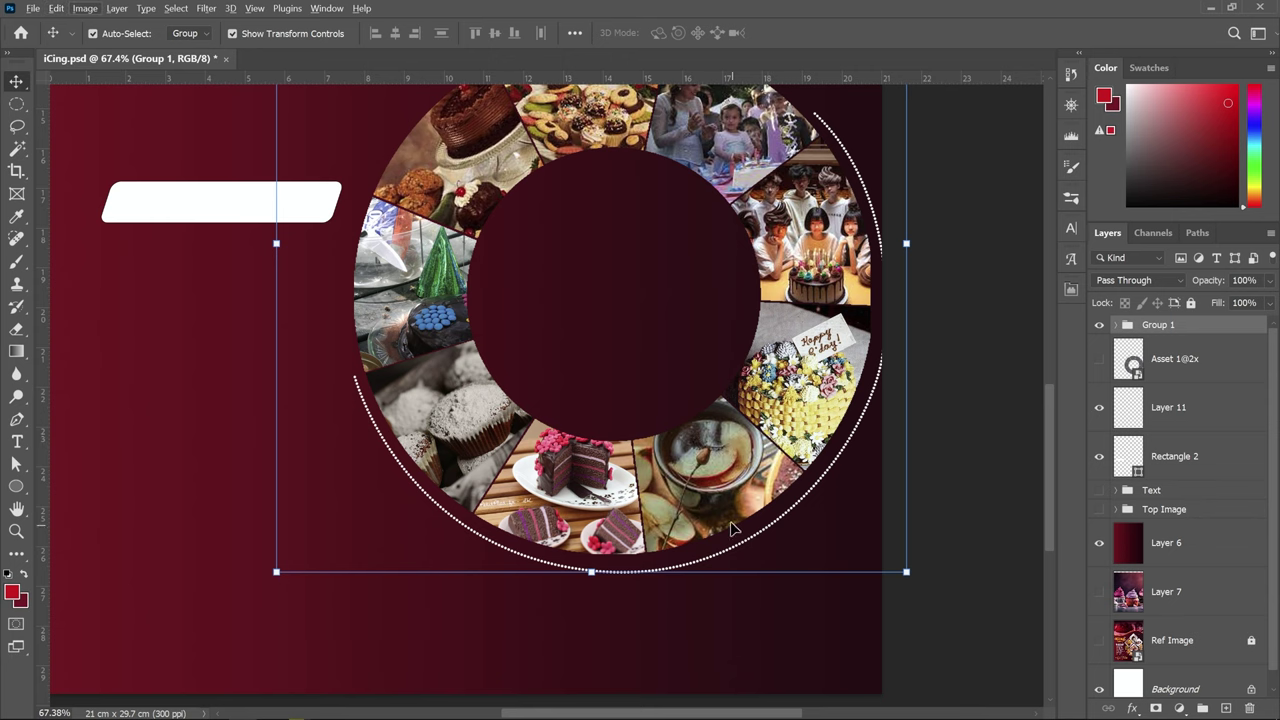
key(Right)
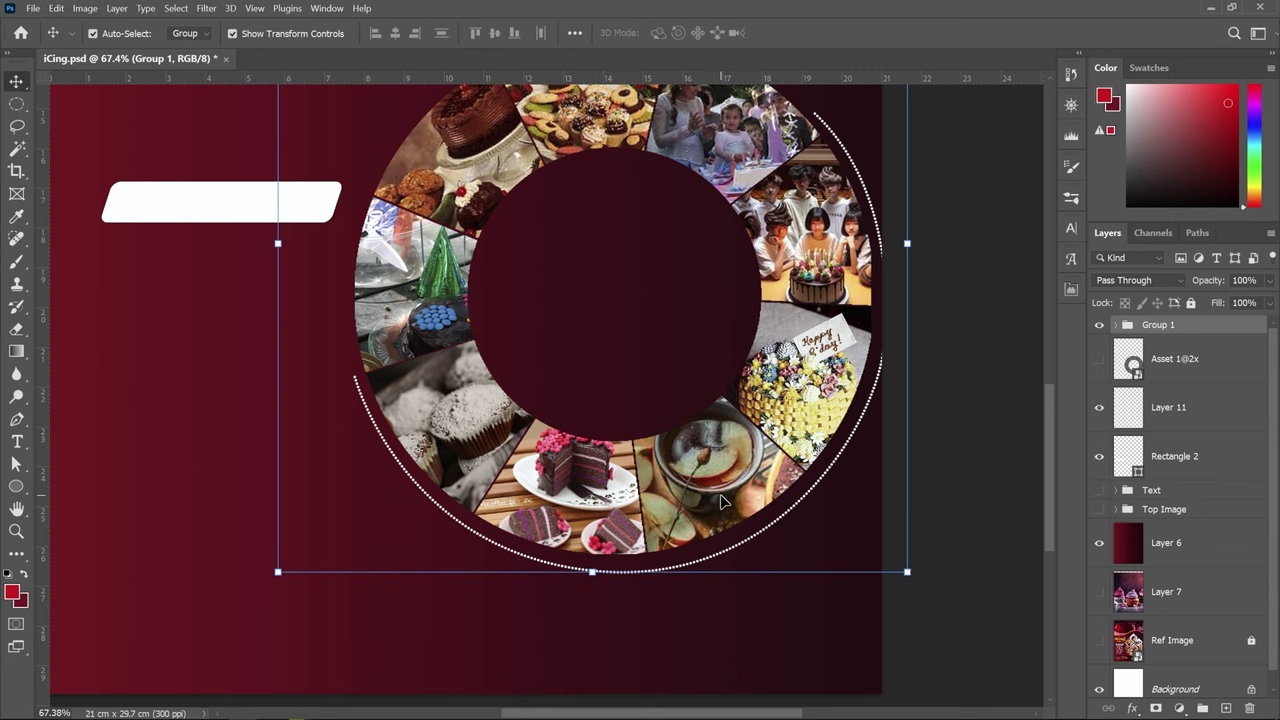
scroll(686, 400, down, 3)
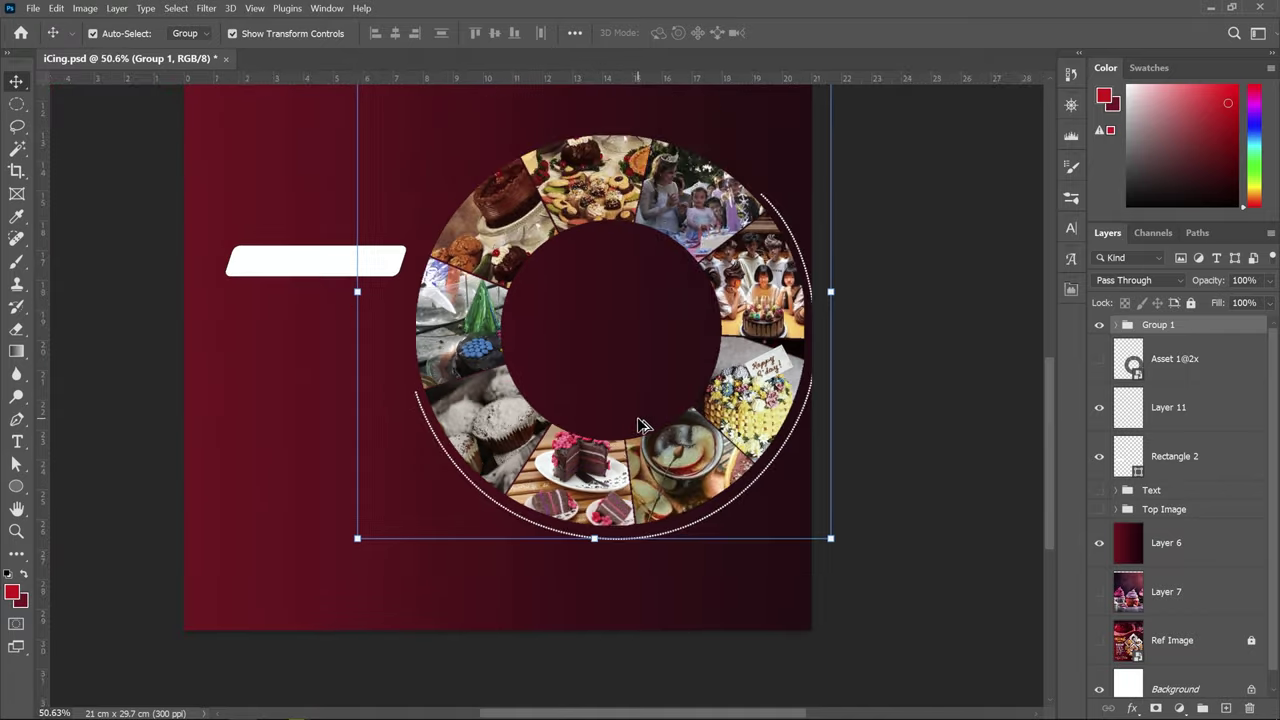
click(926, 361)
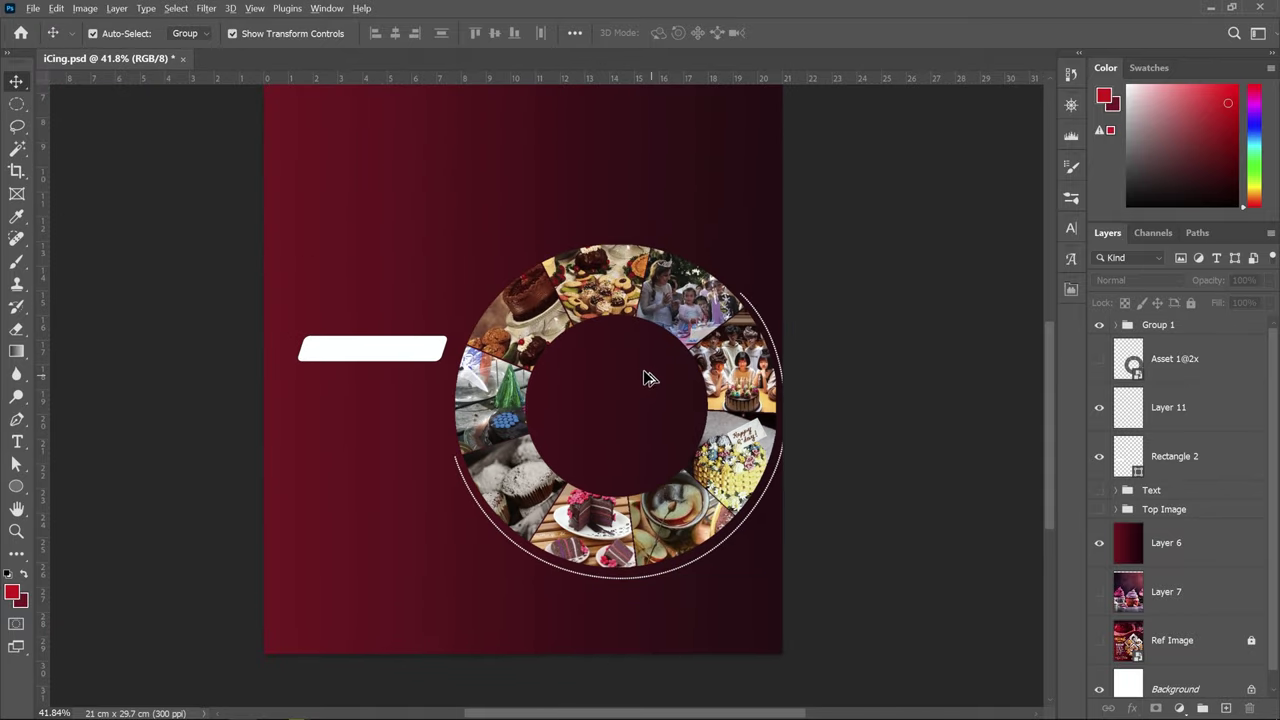
scroll(621, 377, up, 2)
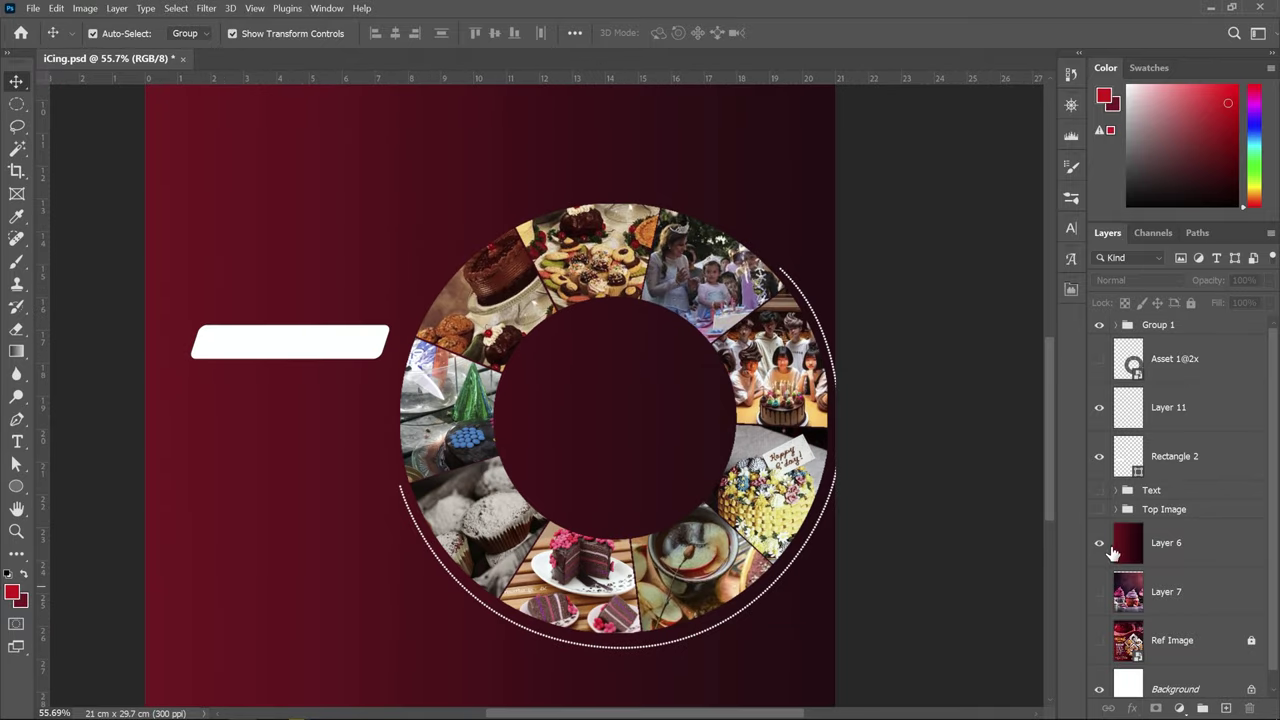
- Hide Layer 6's red gradient background and Group 1's ring, and show the Ref Image layer
click(1100, 543)
click(1100, 641)
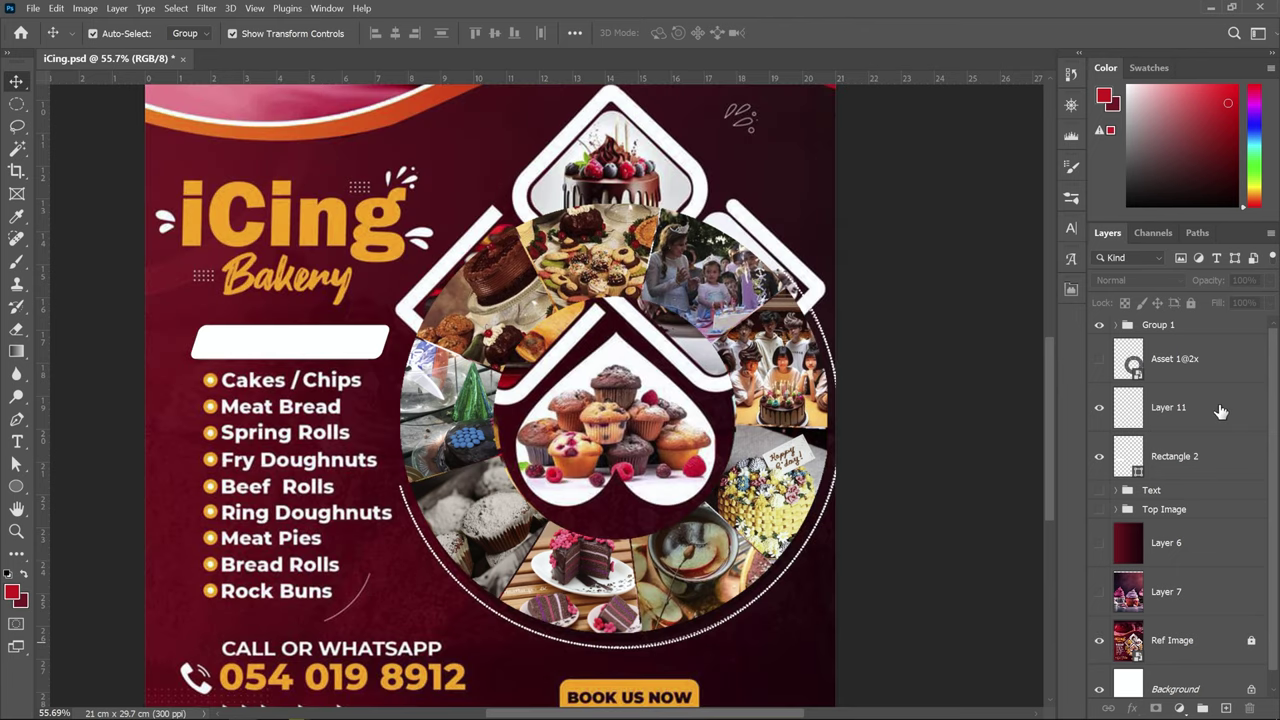
click(1099, 325)
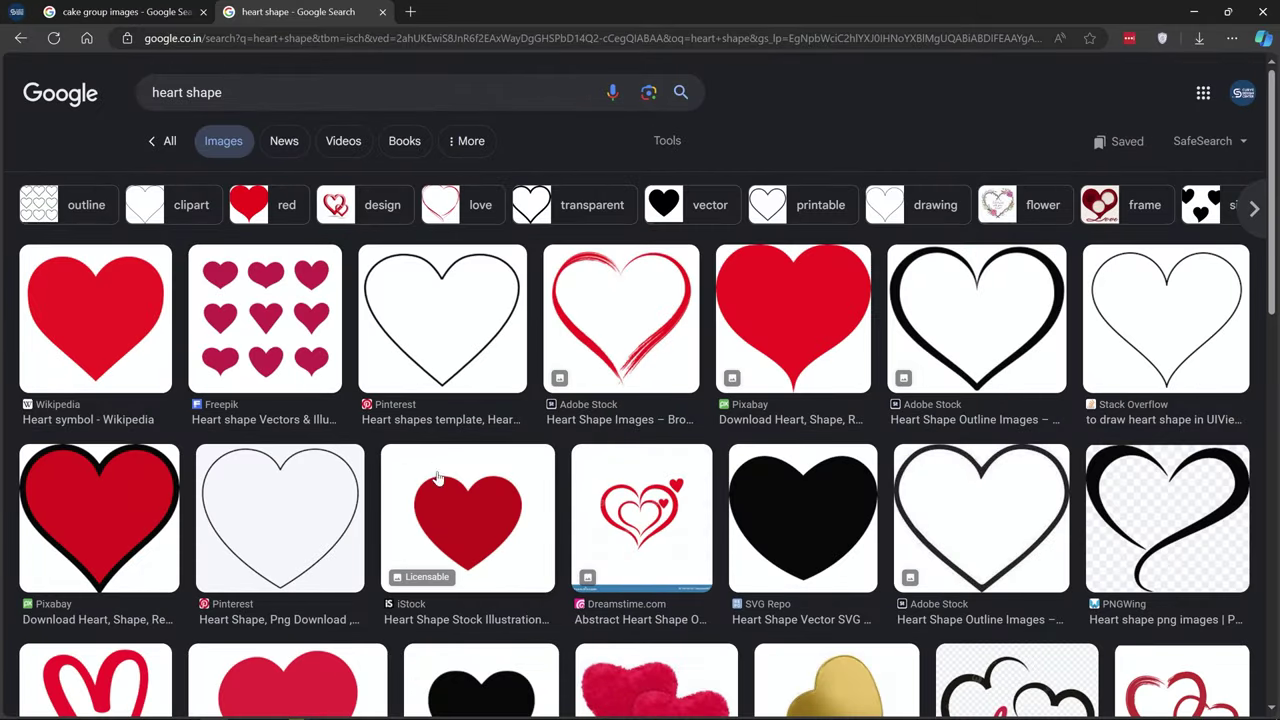
- Copy the Freepik red-heart-on-pink image from Google Images, then minimize the browser
click(788, 515)
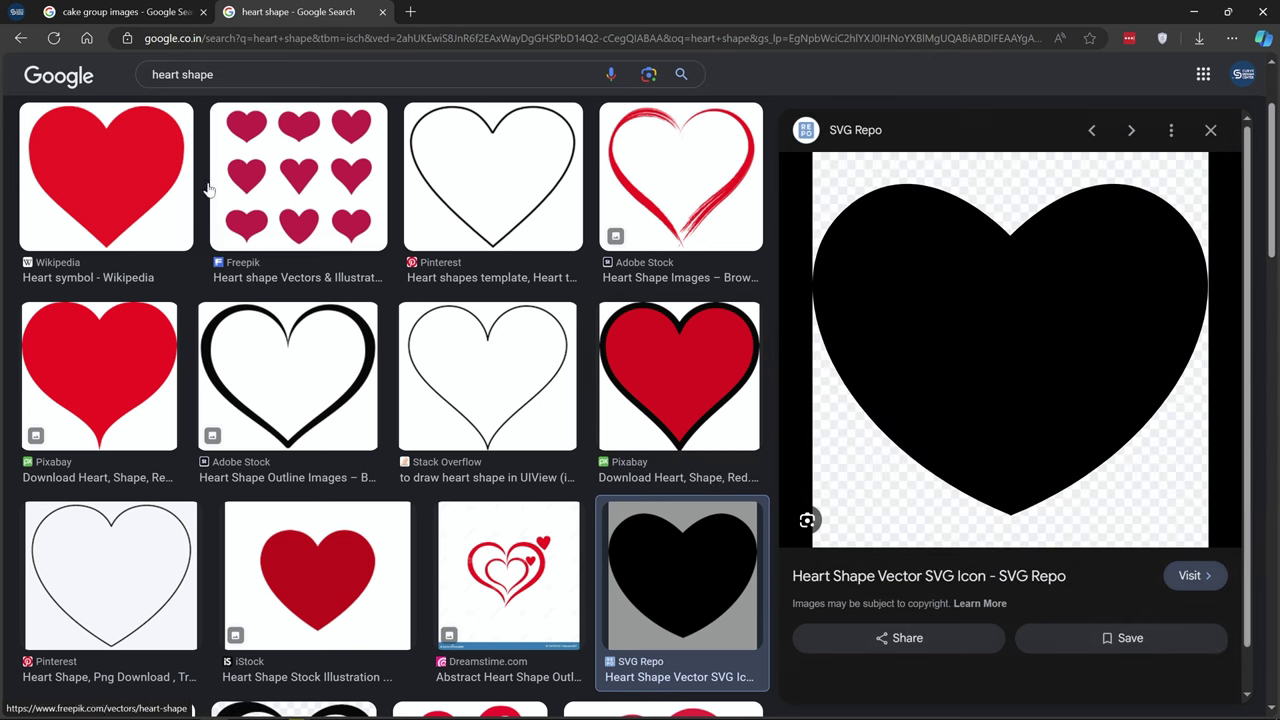
click(114, 171)
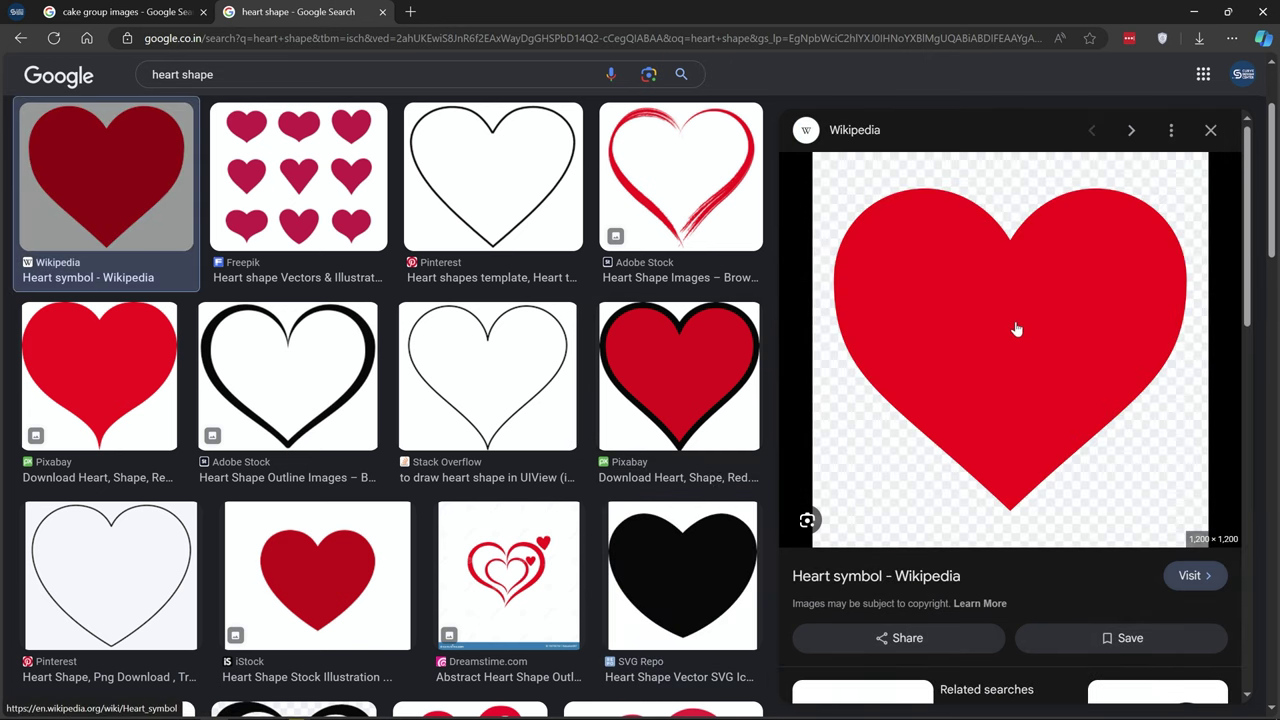
scroll(1011, 330, down, 2)
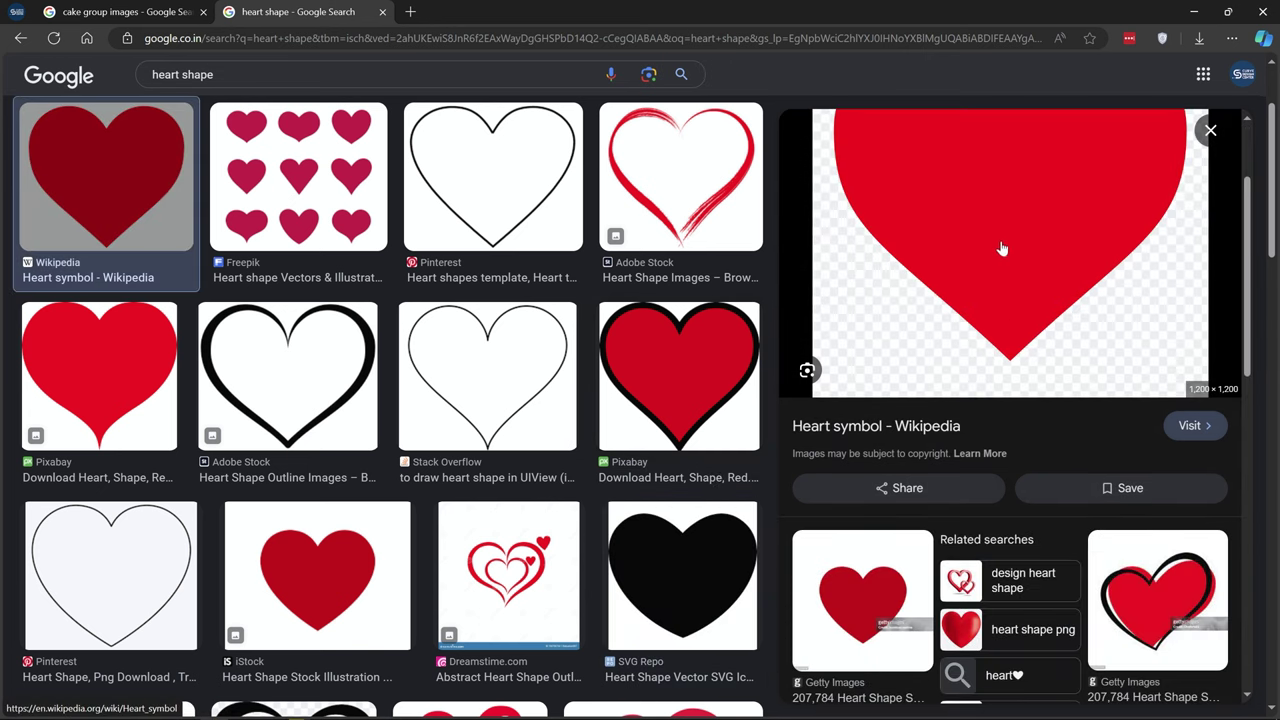
scroll(953, 481, down, 2)
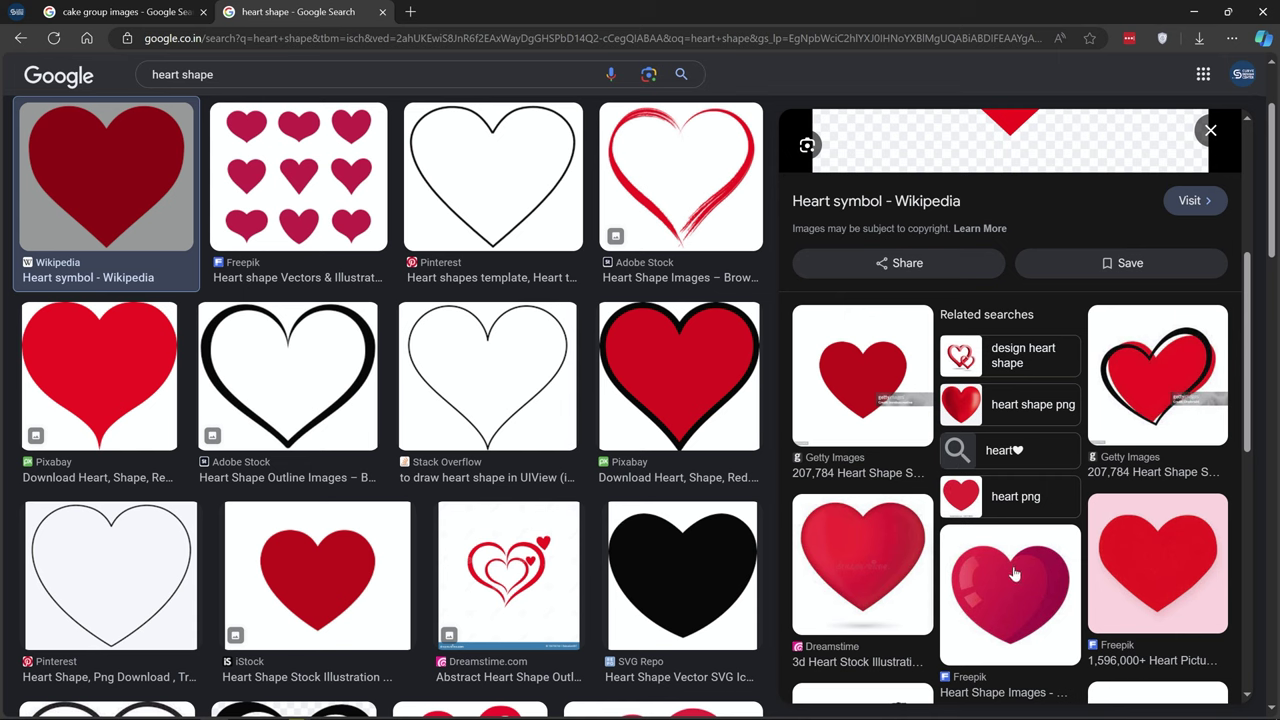
click(1146, 562)
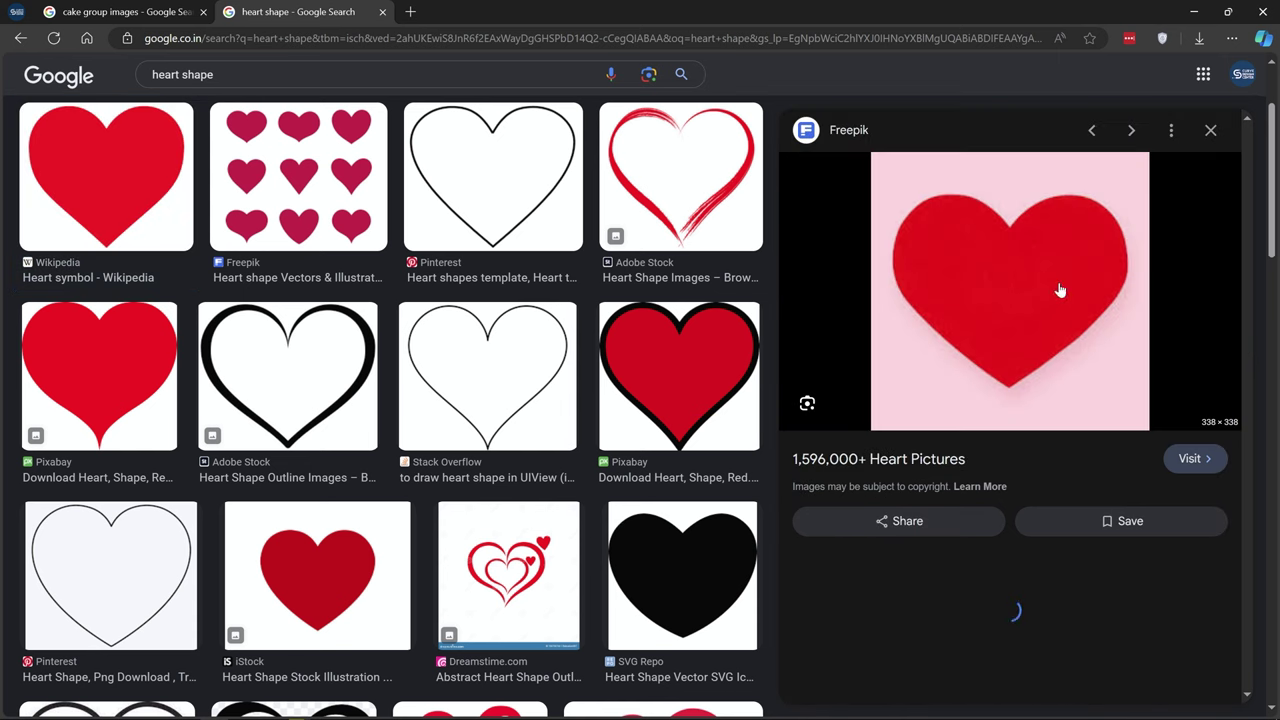
right_click(1000, 251)
click(1056, 428)
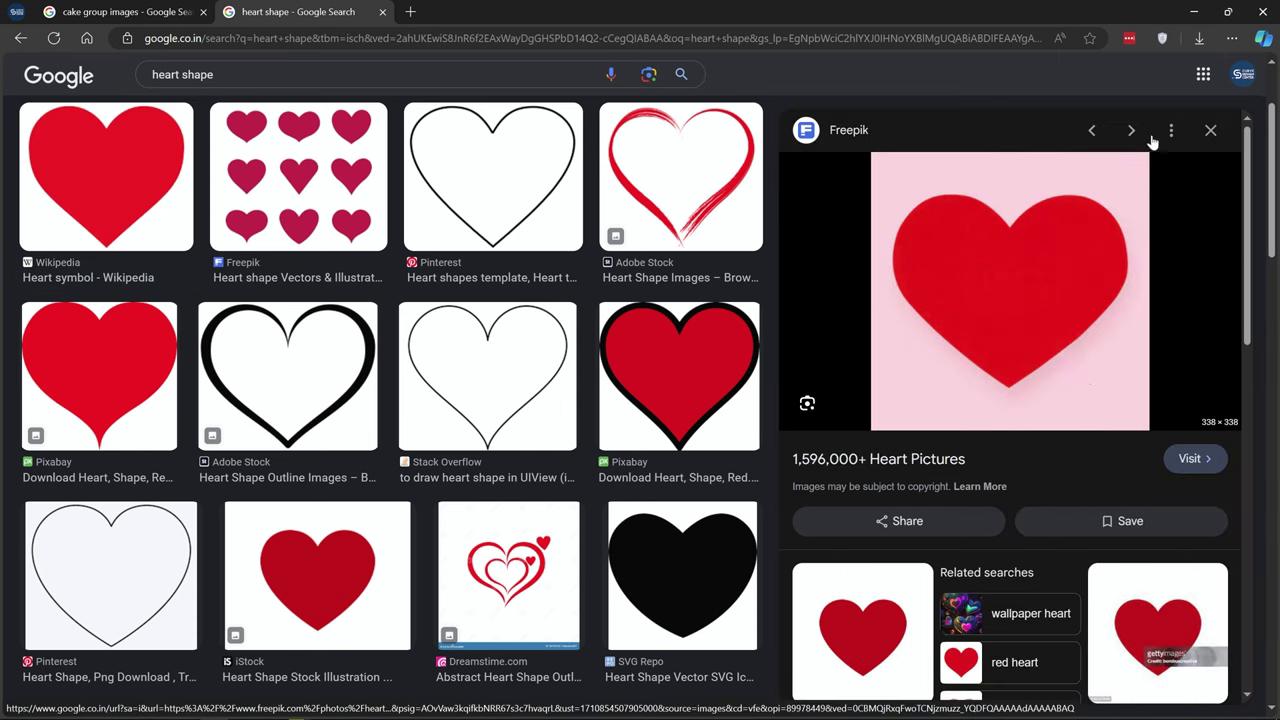
click(1204, 8)
- Paste the heart as Layer 30, enlarge it to about 258%, and delete its pink background
key(ctrl+v)
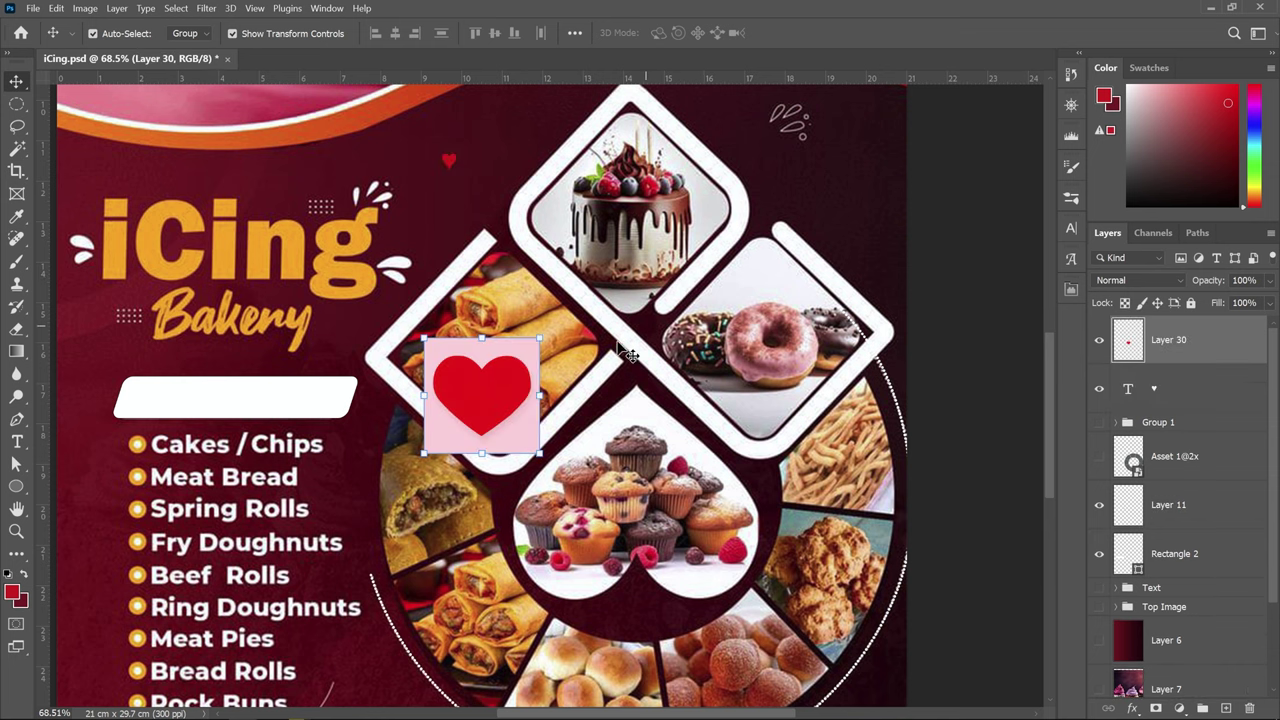
drag(541, 340, 724, 157)
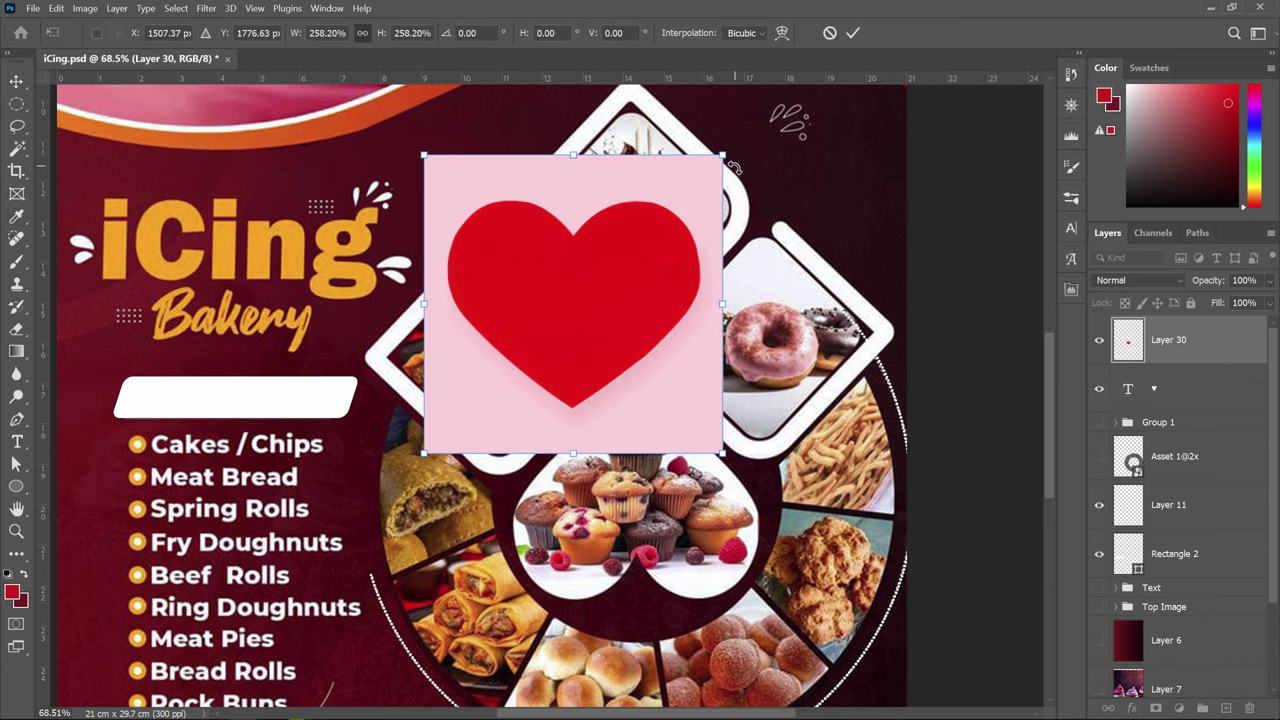
click(852, 35)
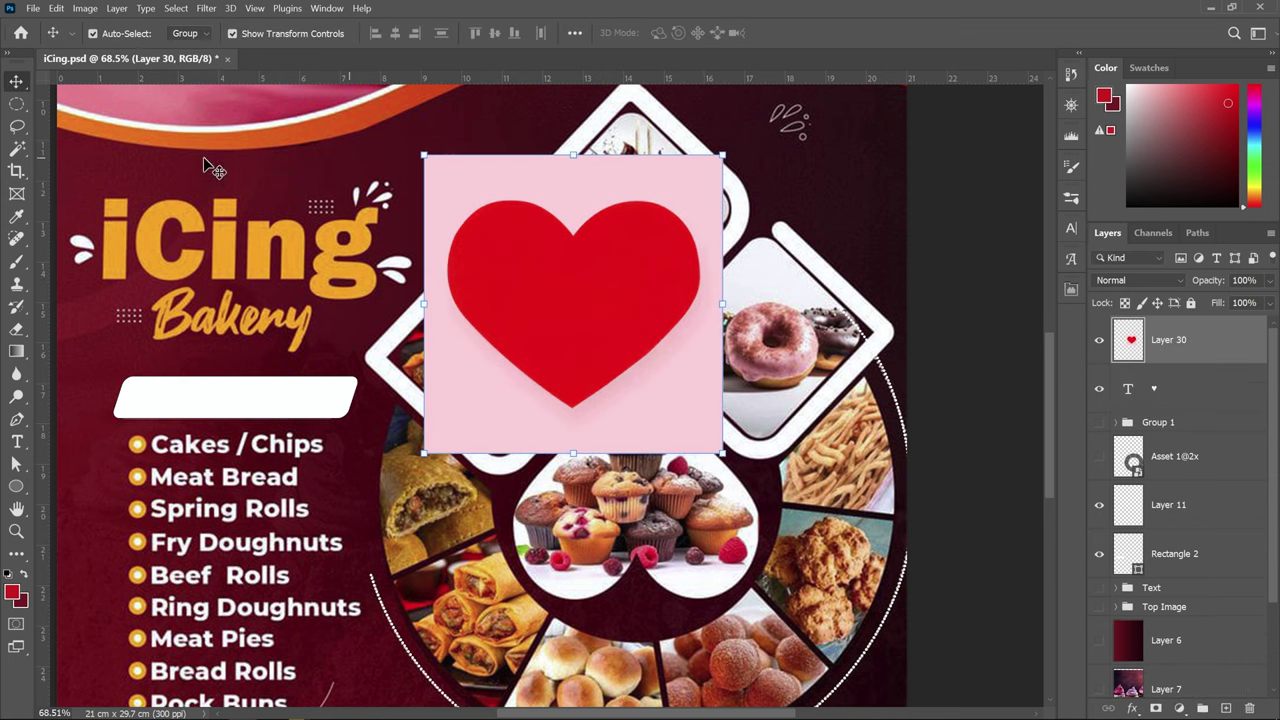
click(17, 148)
click(436, 178)
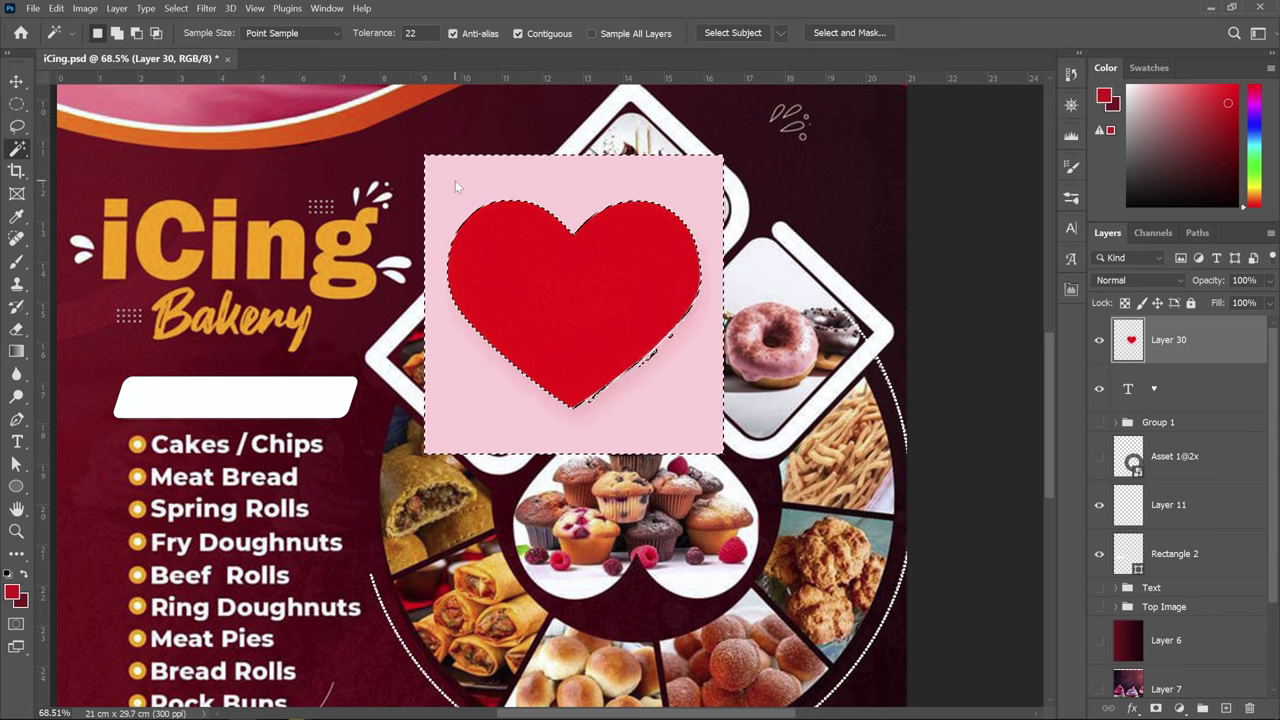
key(Delete)
key(ctrl+d)
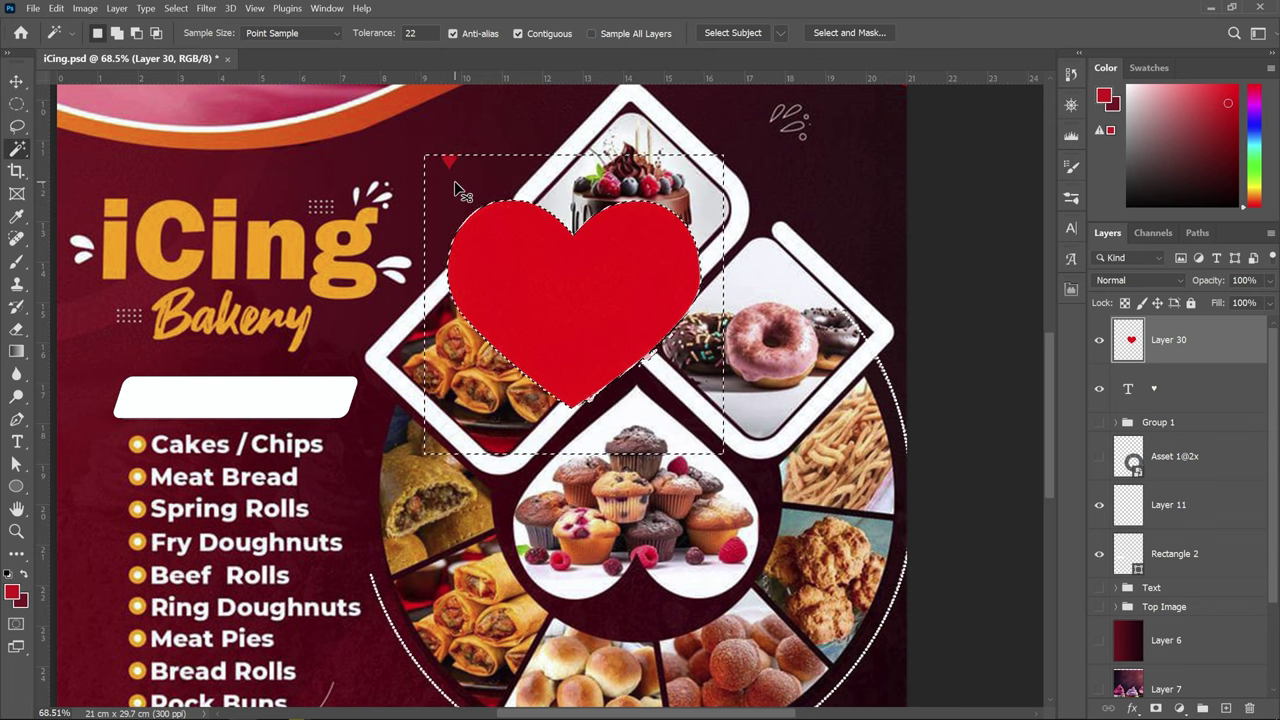
- Rotate the heart 180° and fit it into the ring's lower-centre slot at about 6.23 × 5.50 cm
click(17, 81)
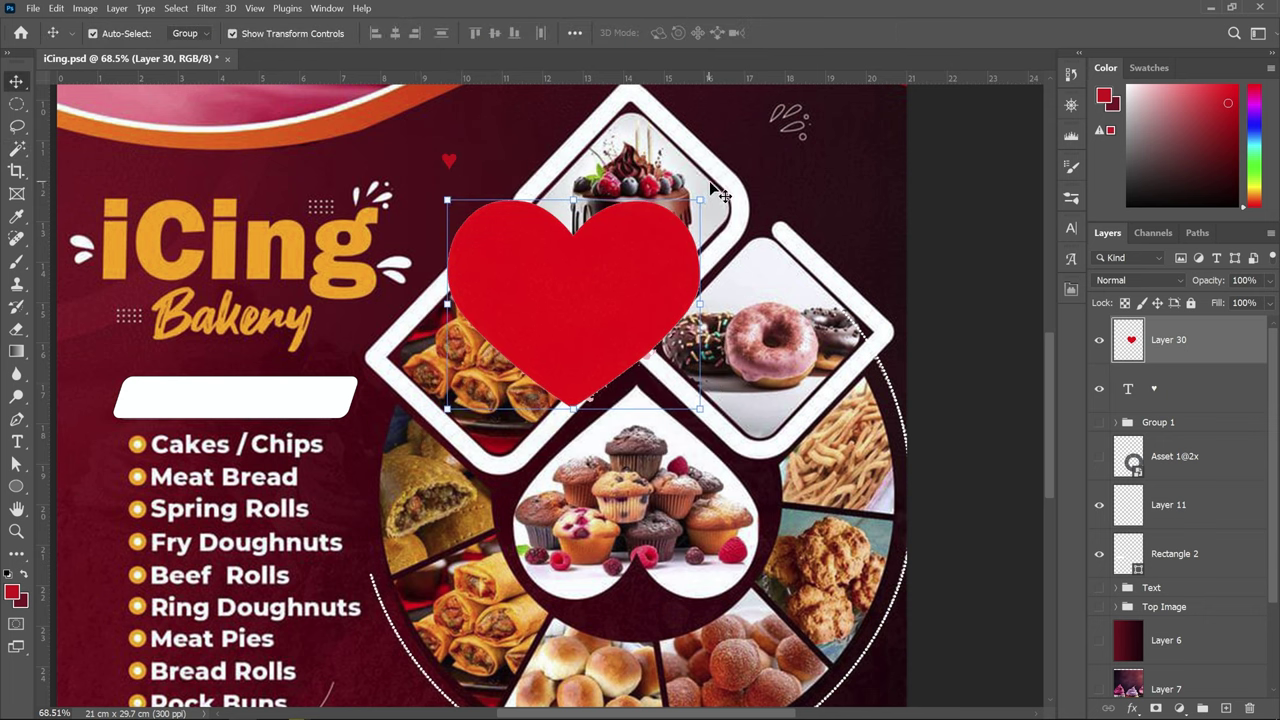
drag(709, 190, 420, 428)
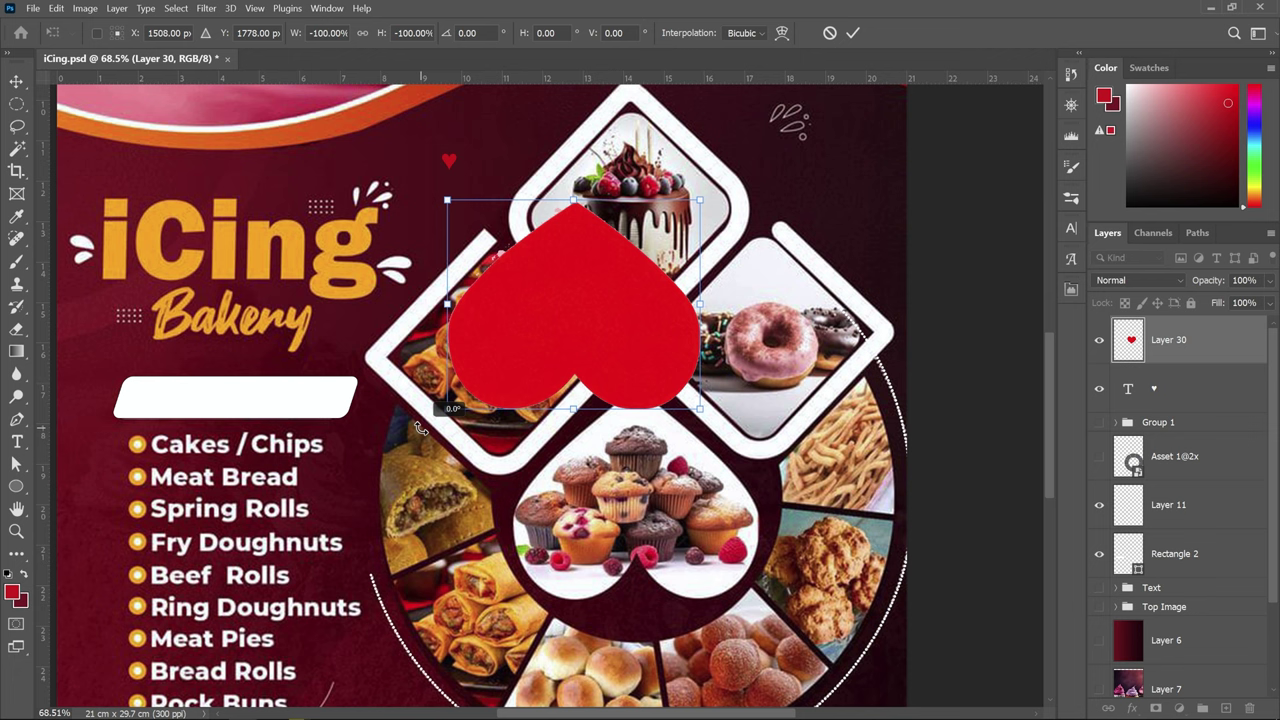
click(856, 35)
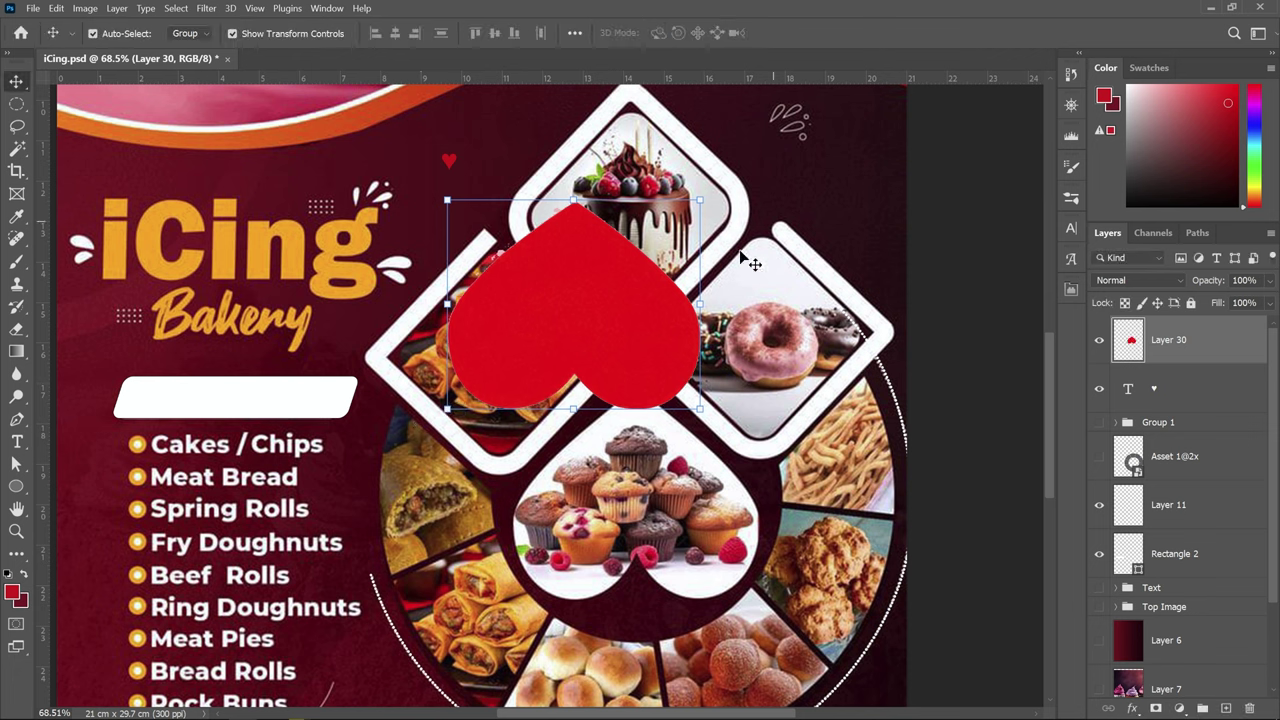
drag(603, 320, 670, 500)
key(ctrl+t)
drag(637, 393, 640, 375)
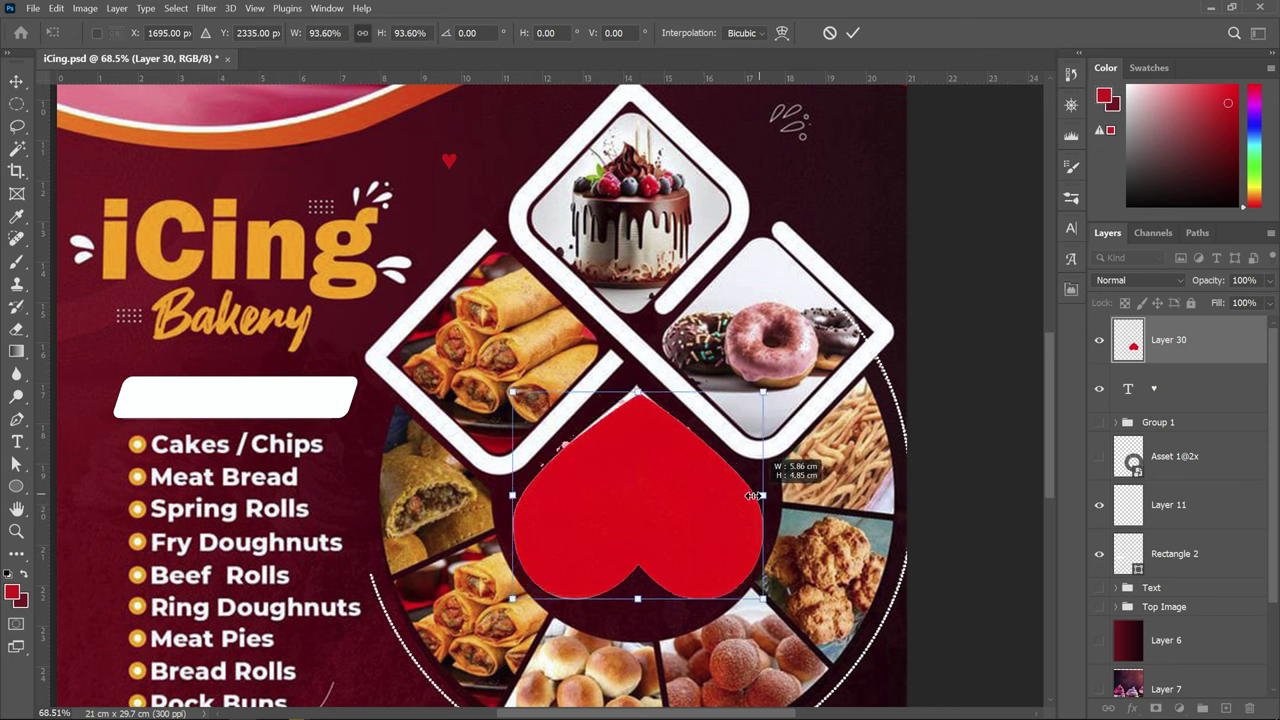
drag(774, 493, 765, 498)
click(852, 33)
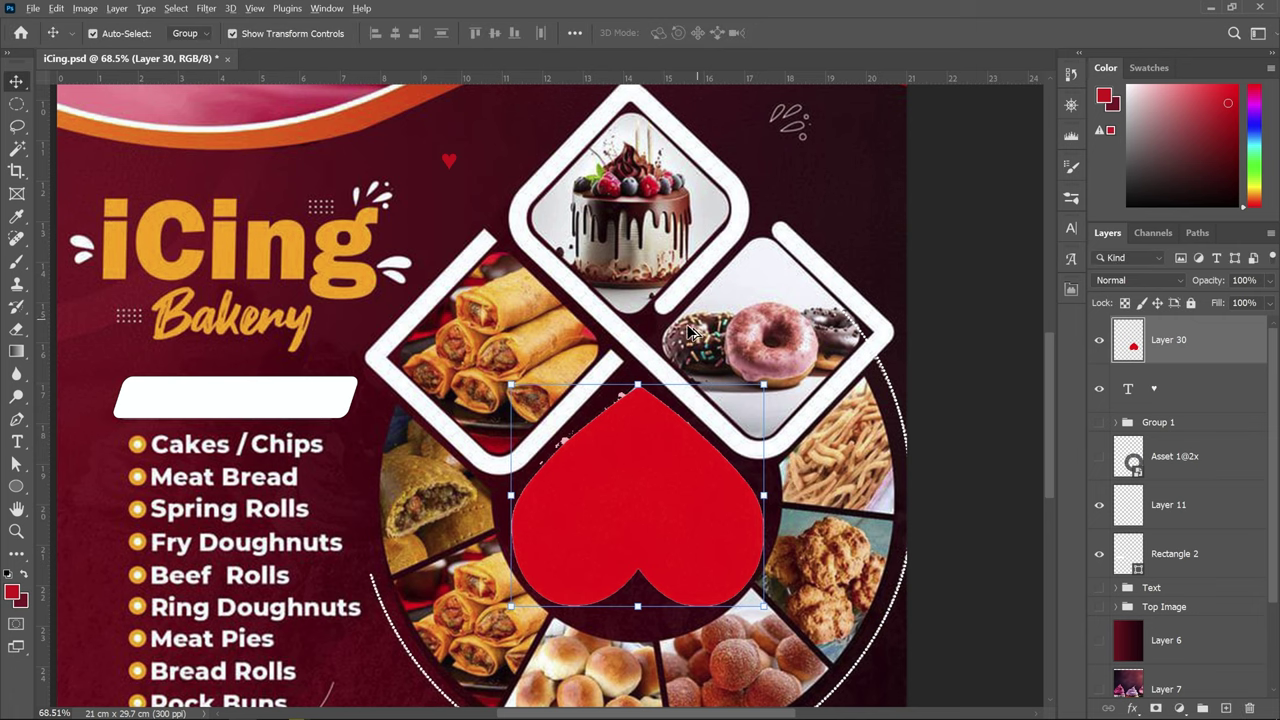
scroll(690, 334, down, 3)
scroll(699, 484, up, 5)
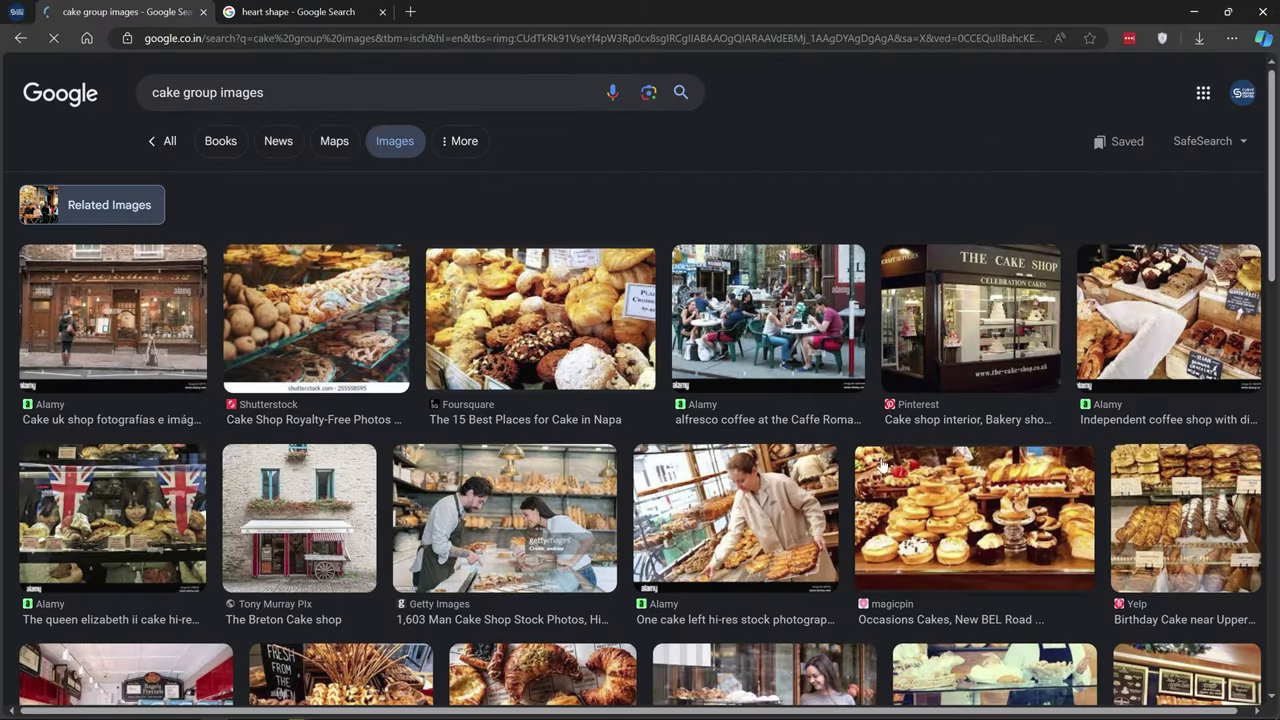
- Copy the Foursquare croissants-and-muffins photo from Google Images, then minimize the browser
click(975, 512)
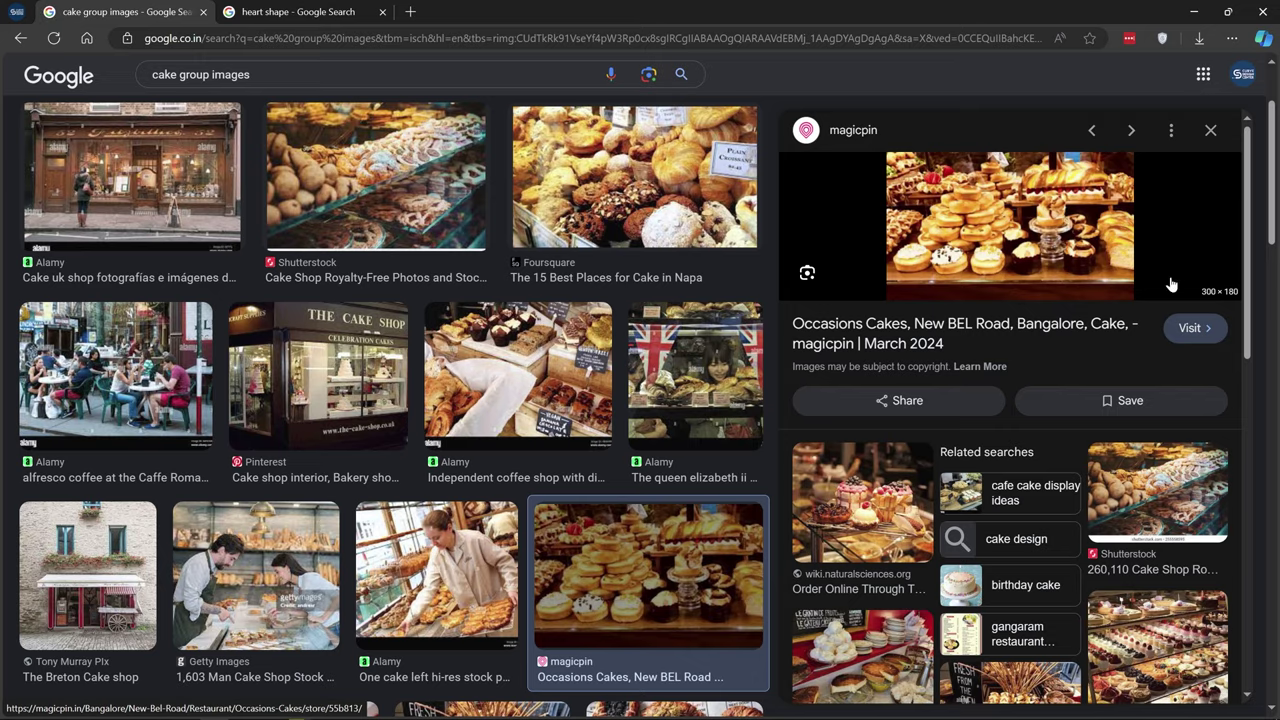
scroll(737, 312, up, 2)
click(703, 330)
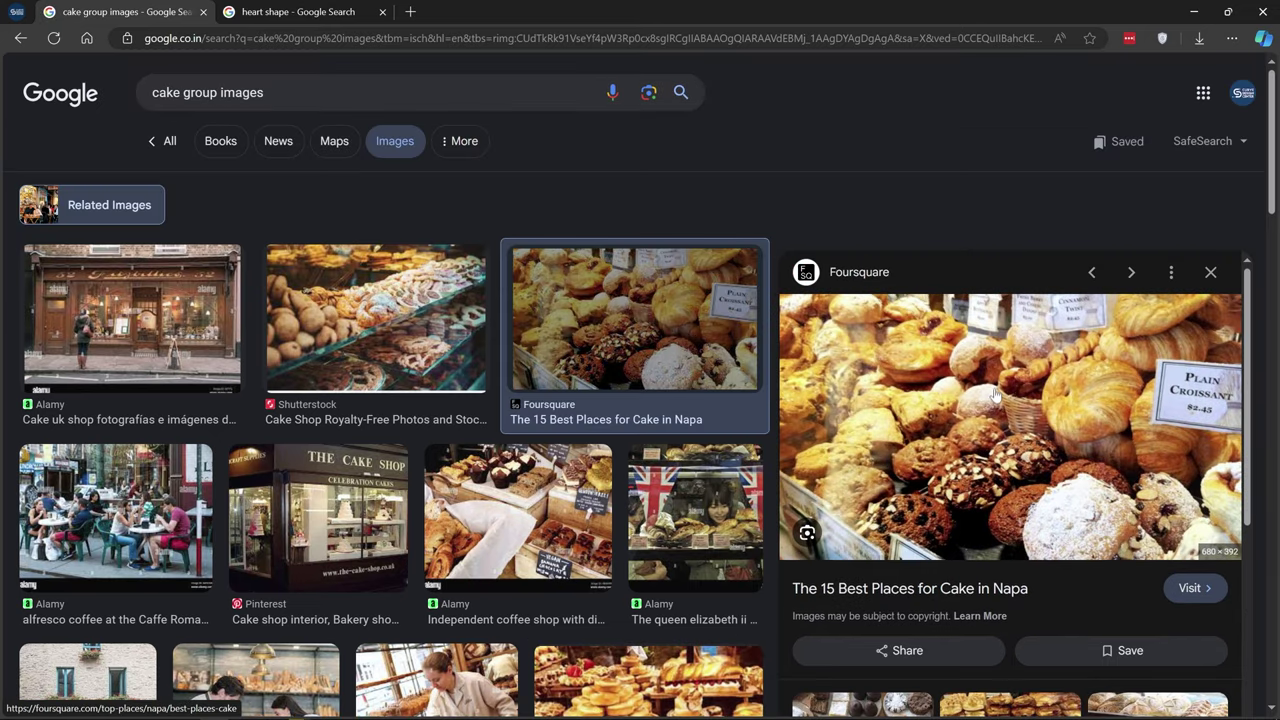
right_click(994, 395)
click(1050, 430)
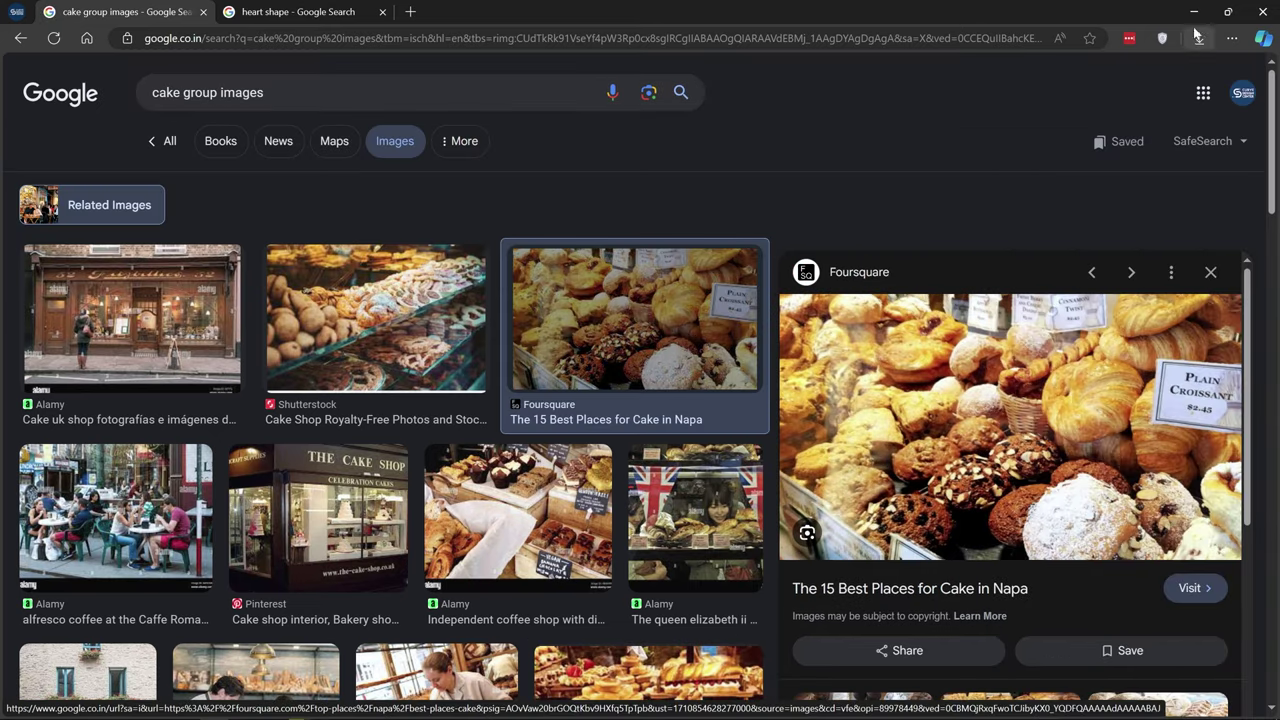
click(1200, 12)
- Paste the pastry photo as Layer 31, then move and enlarge it over the whole heart
key(ctrl+v)
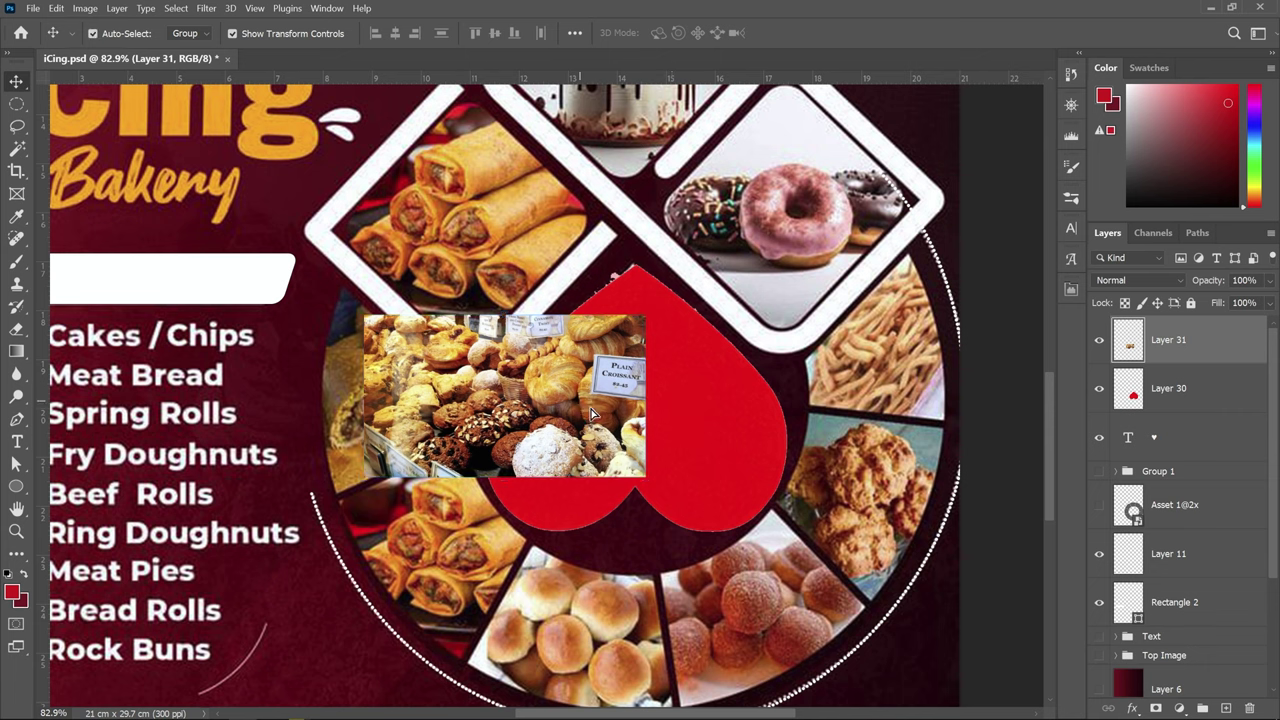
drag(591, 409, 745, 450)
drag(773, 352, 965, 252)
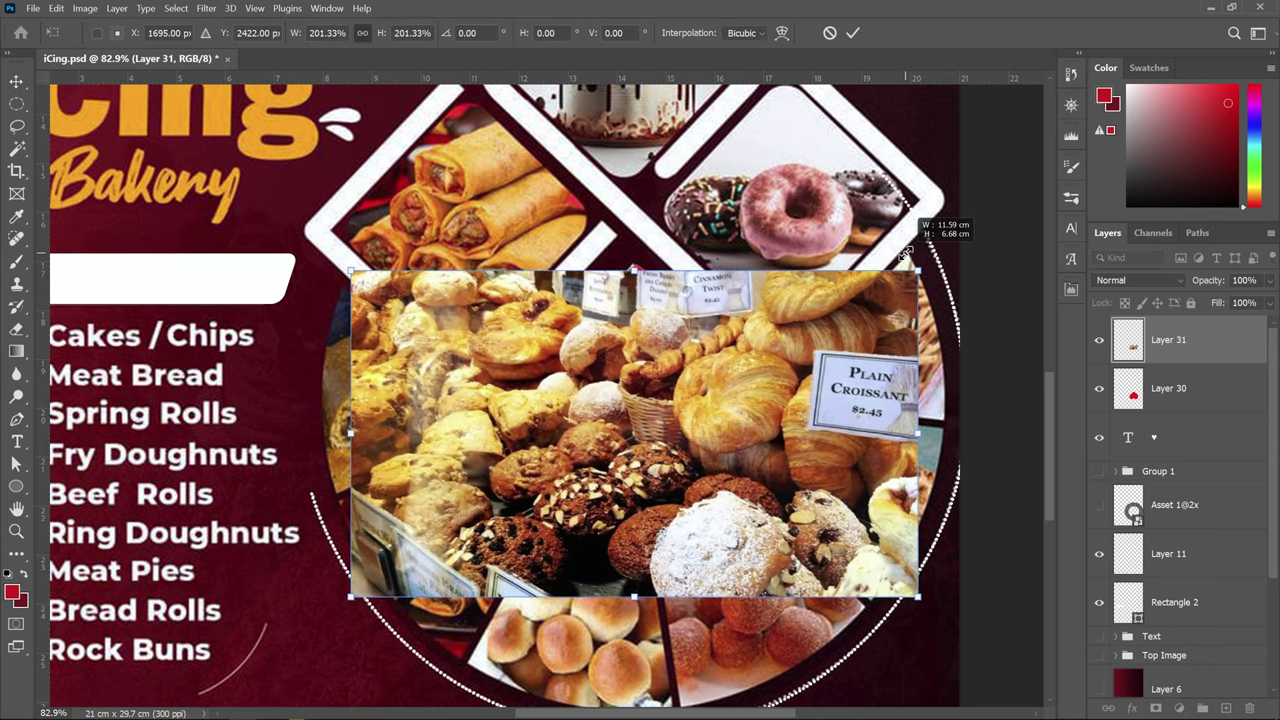
key(Return)
- Make Layer 31 a clipping mask on the inverted heart, then deselect the layer
right_click(1218, 340)
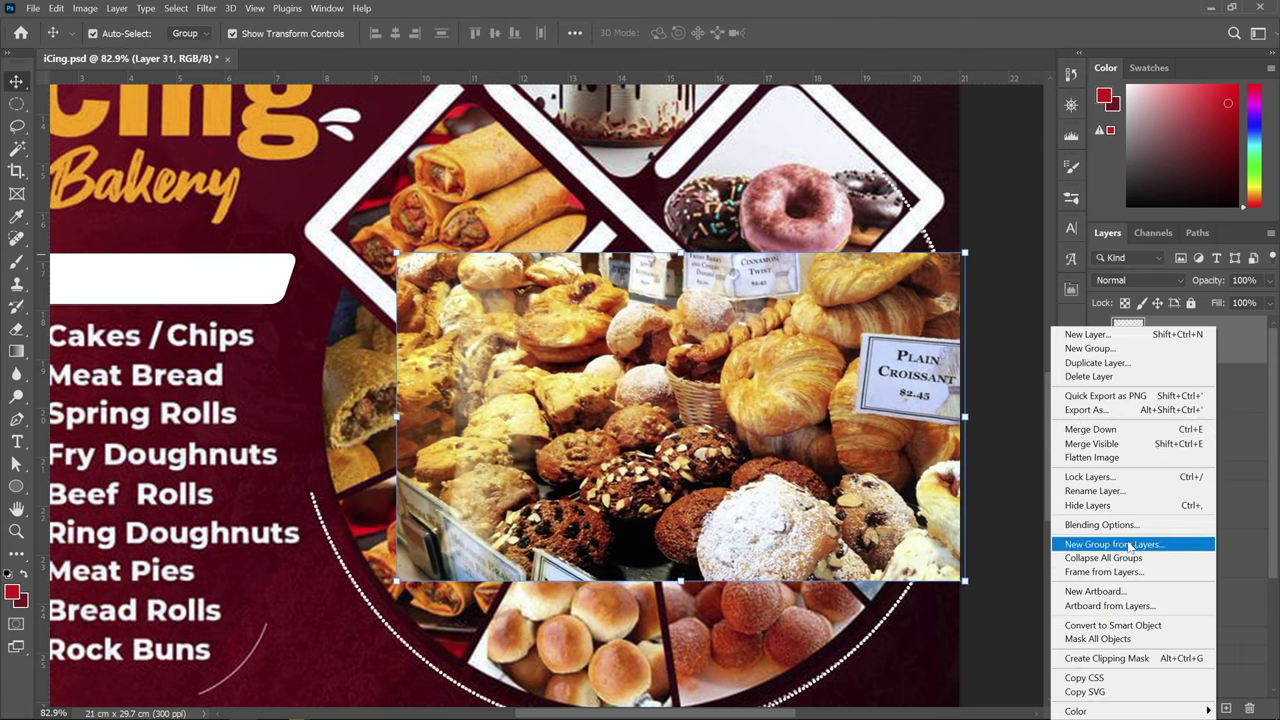
click(1136, 658)
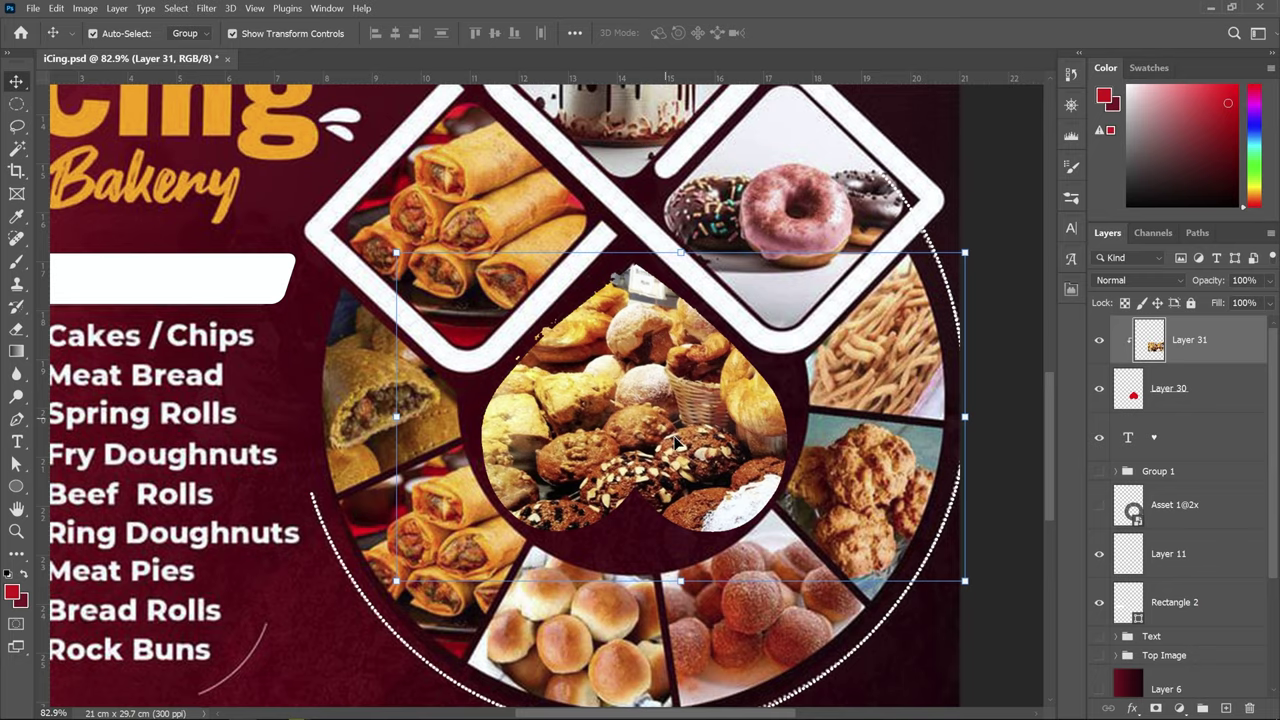
scroll(640, 483, down, 2)
click(960, 346)
scroll(700, 260, up, 3)
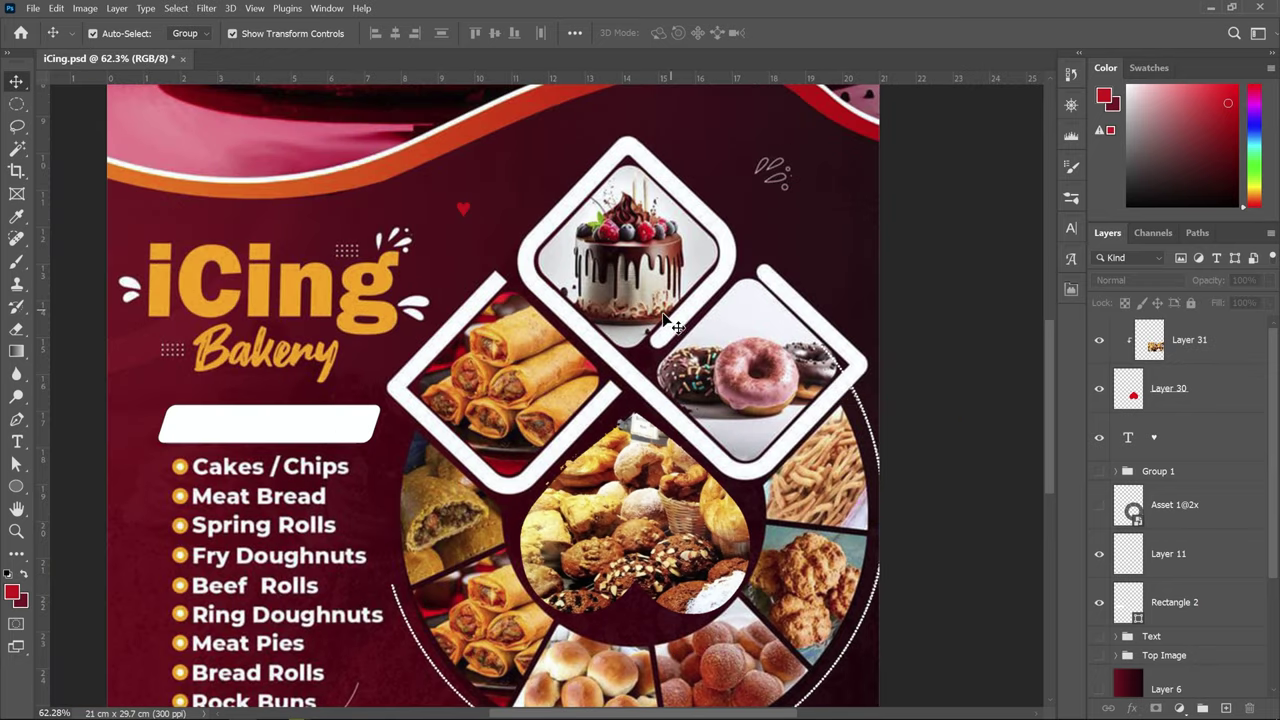
scroll(666, 320, up, 1)
scroll(667, 290, up, 2)
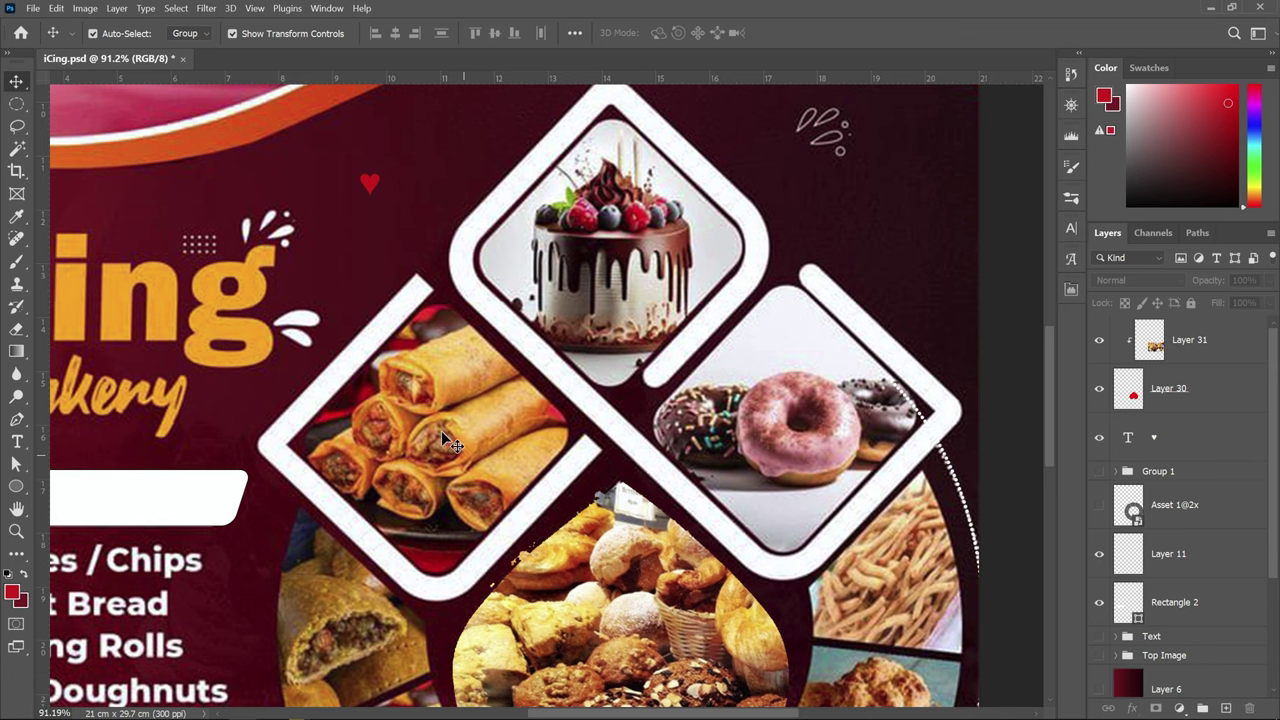
- With the Pen tool, place anchor points at the white band's top tip, right corner and left corner
click(17, 419)
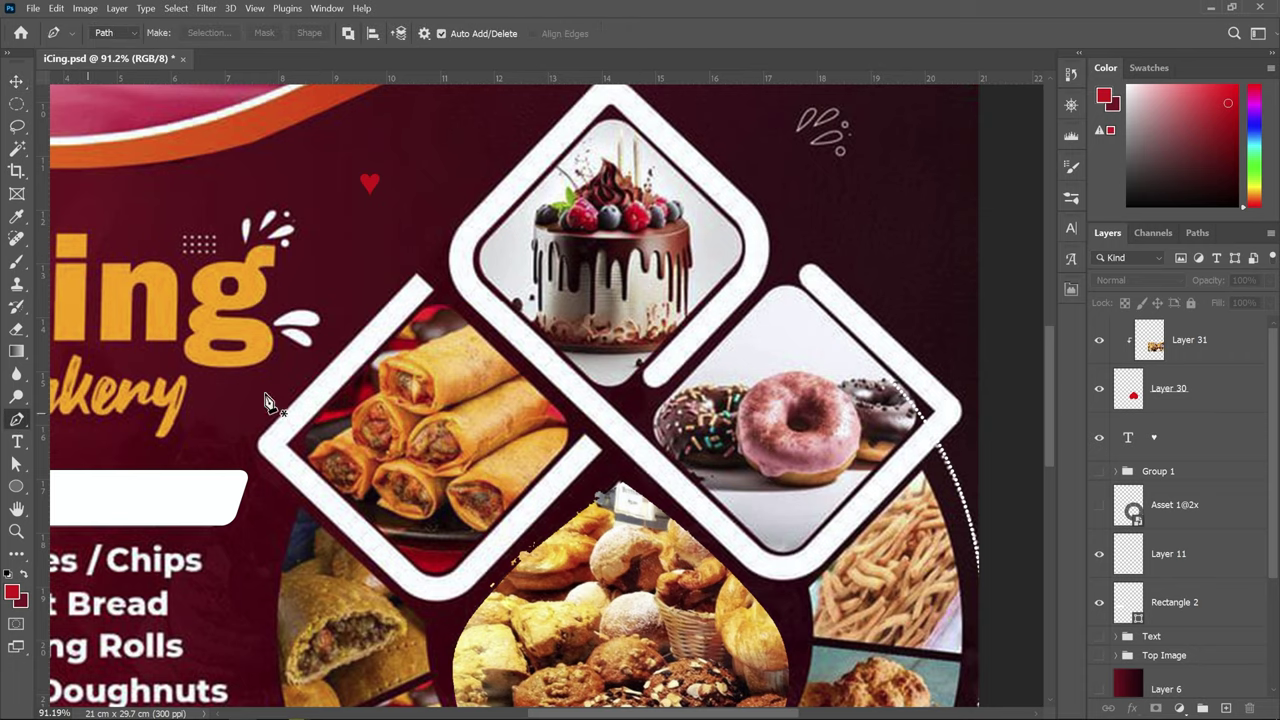
scroll(415, 266, up, 3)
scroll(420, 280, up, 2)
scroll(440, 295, up, 2)
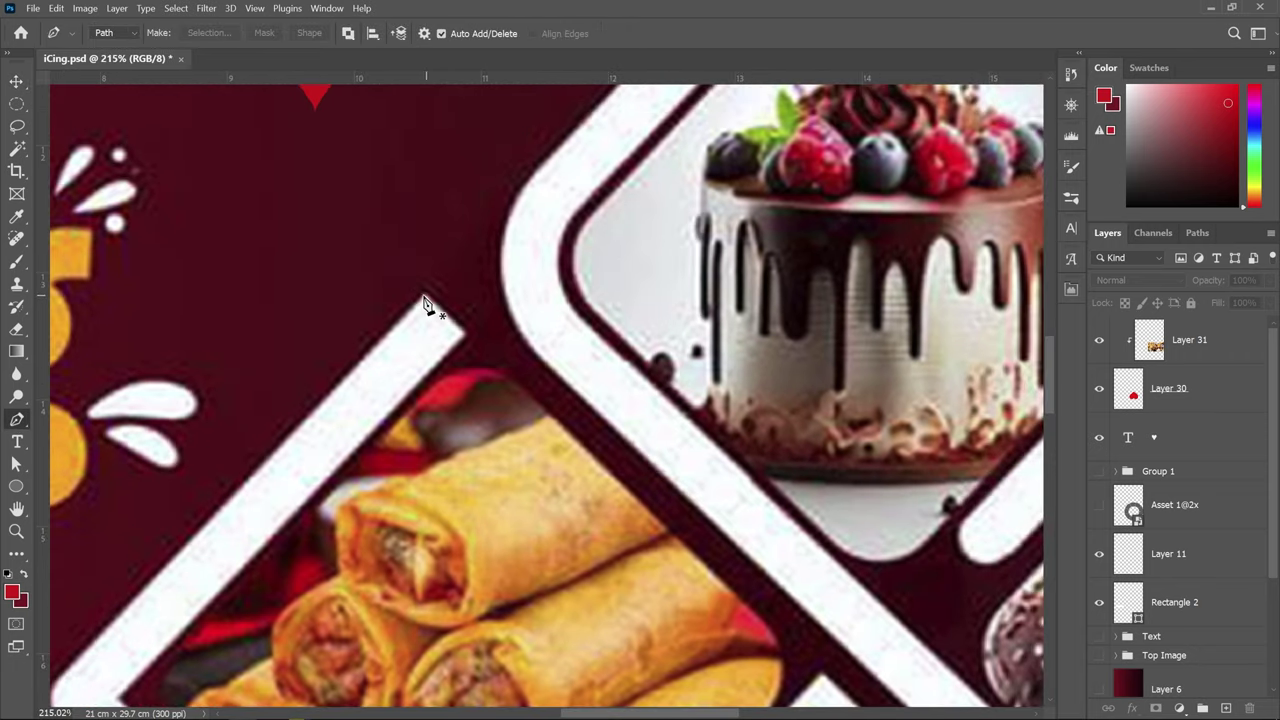
click(421, 297)
click(465, 333)
scroll(352, 433, down, 3)
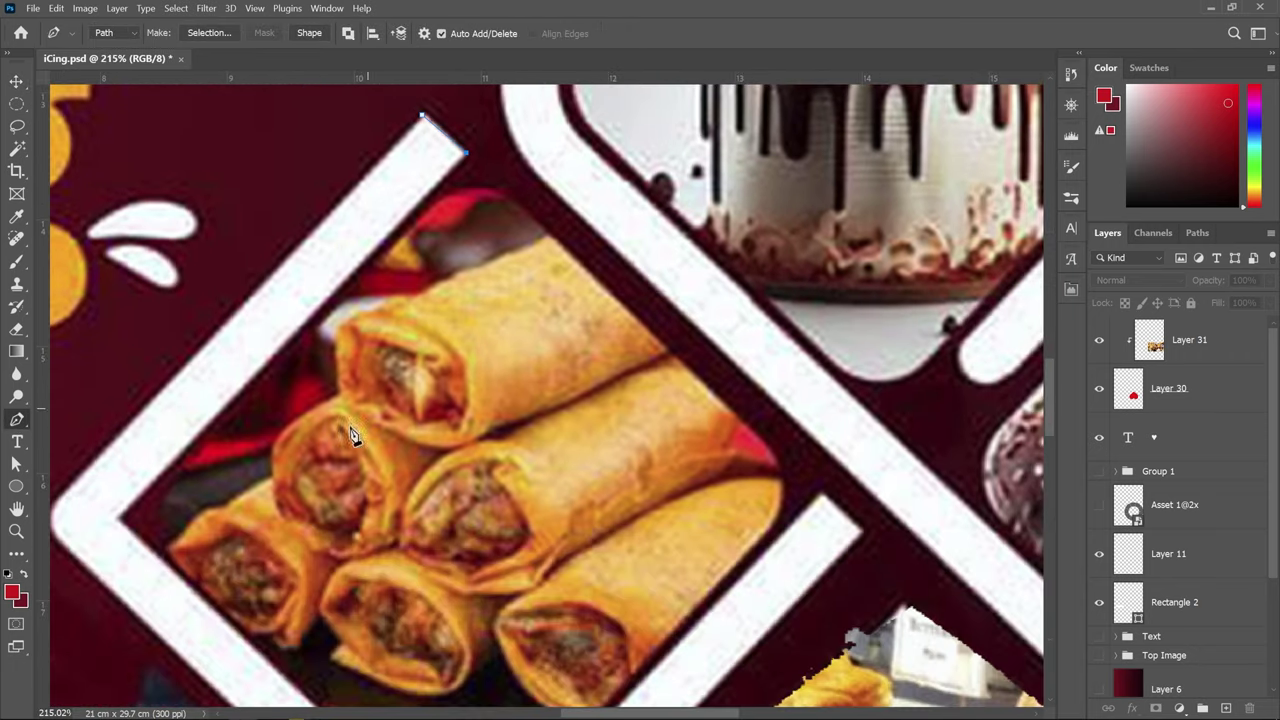
click(120, 524)
scroll(251, 466, down, 2)
scroll(280, 429, down, 2)
scroll(390, 510, down, 1)
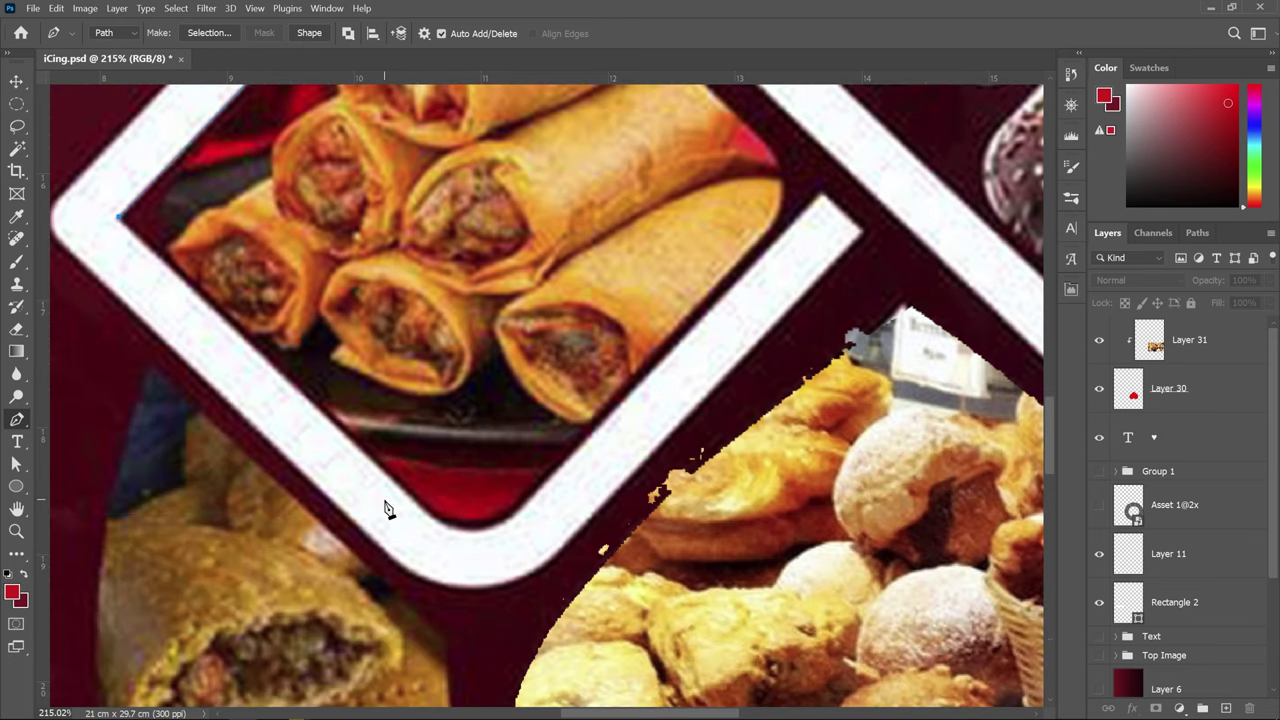
alt+scroll(485, 535, up, 2)
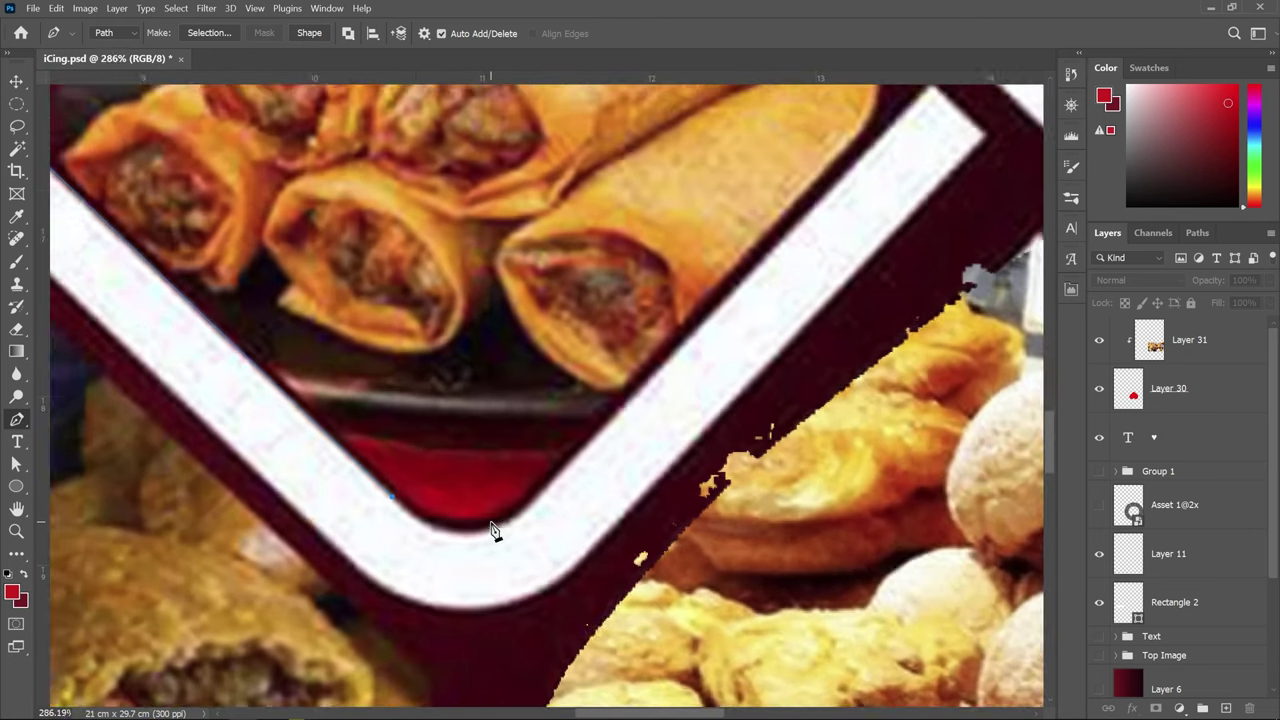
alt+scroll(510, 515, up, 1)
- Add curved points around the frame's inner and outer lower bends and outer left corner
drag(561, 471, 653, 358)
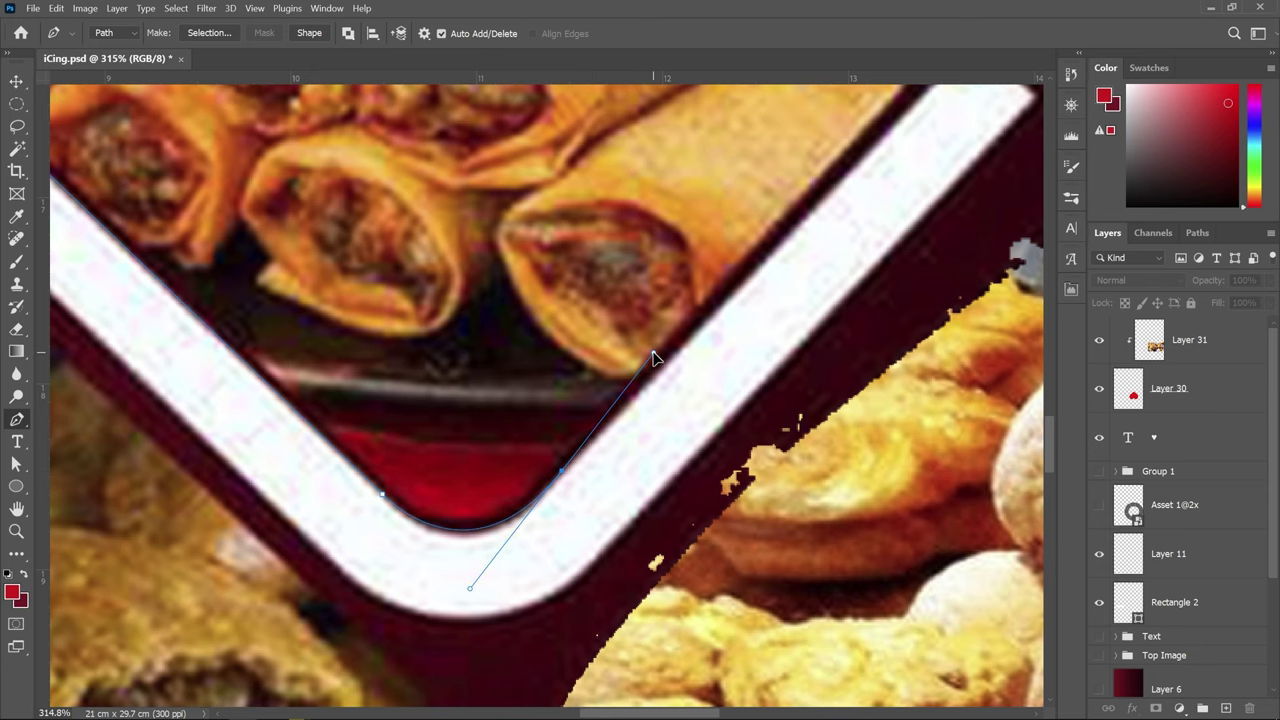
alt+scroll(670, 366, down, 3)
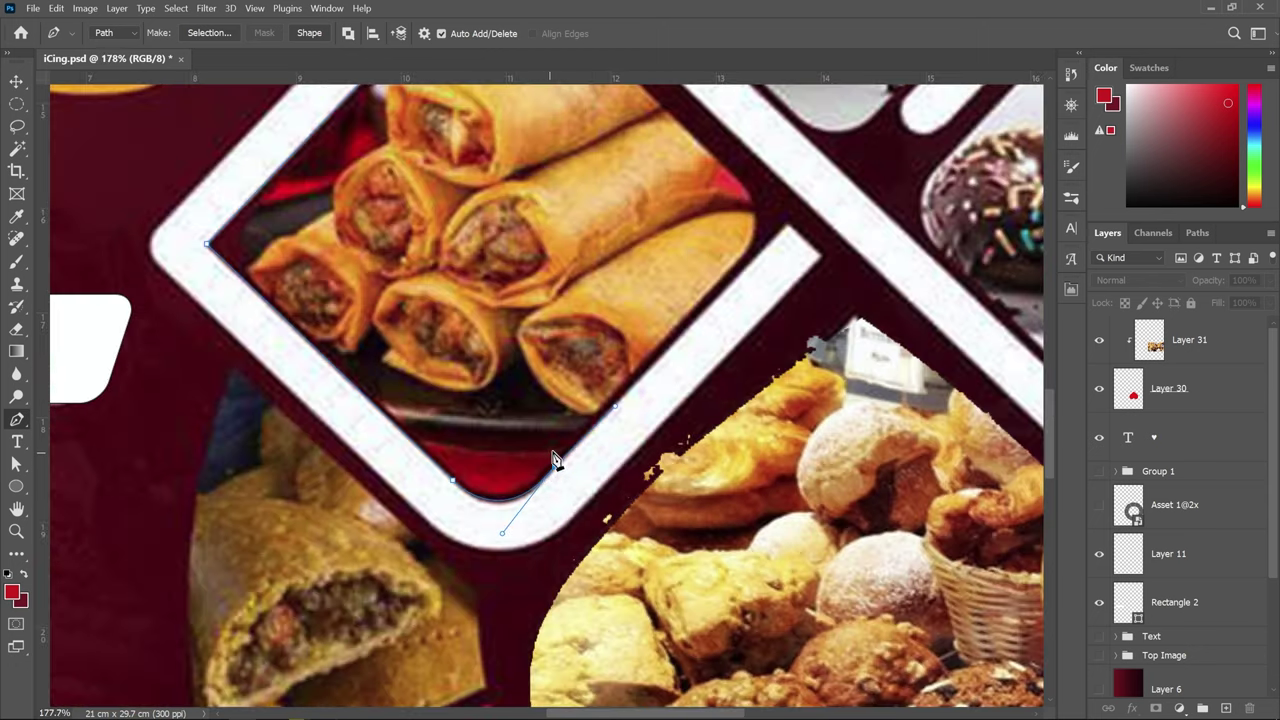
alt+scroll(720, 320, up, 1)
alt+scroll(783, 278, up, 1)
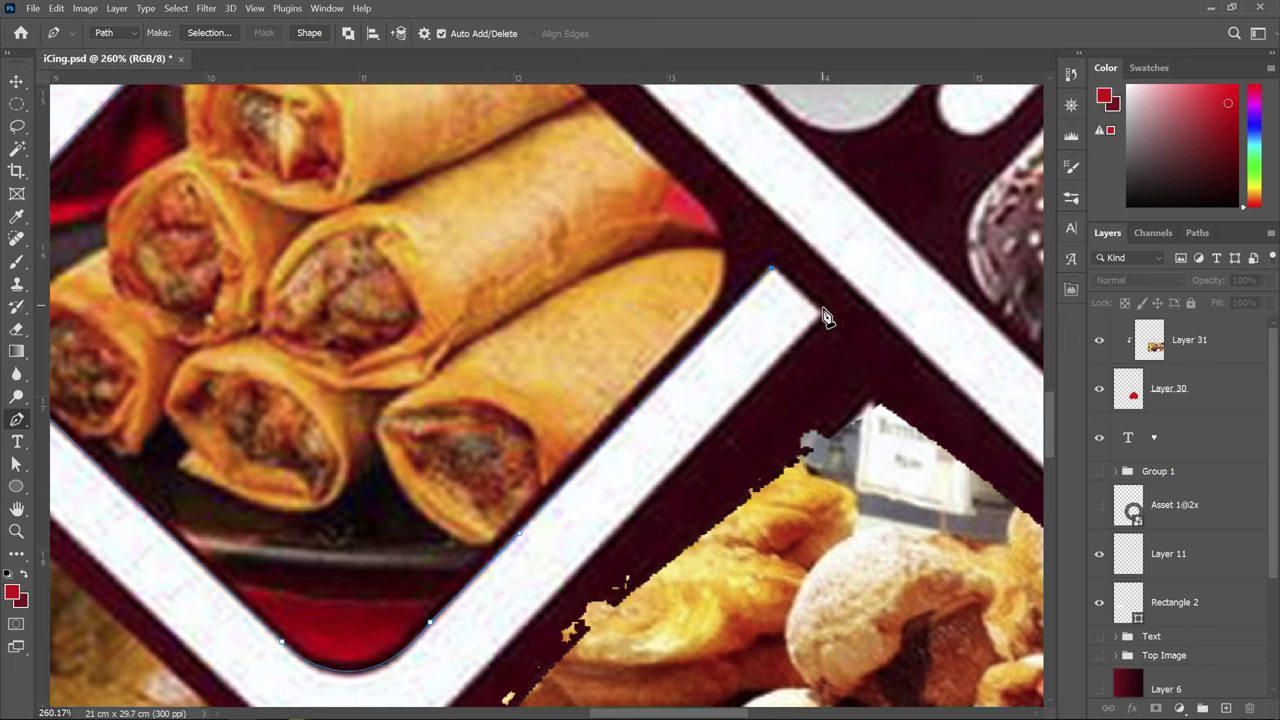
scroll(600, 400, down, 2)
alt+scroll(471, 471, up, 2)
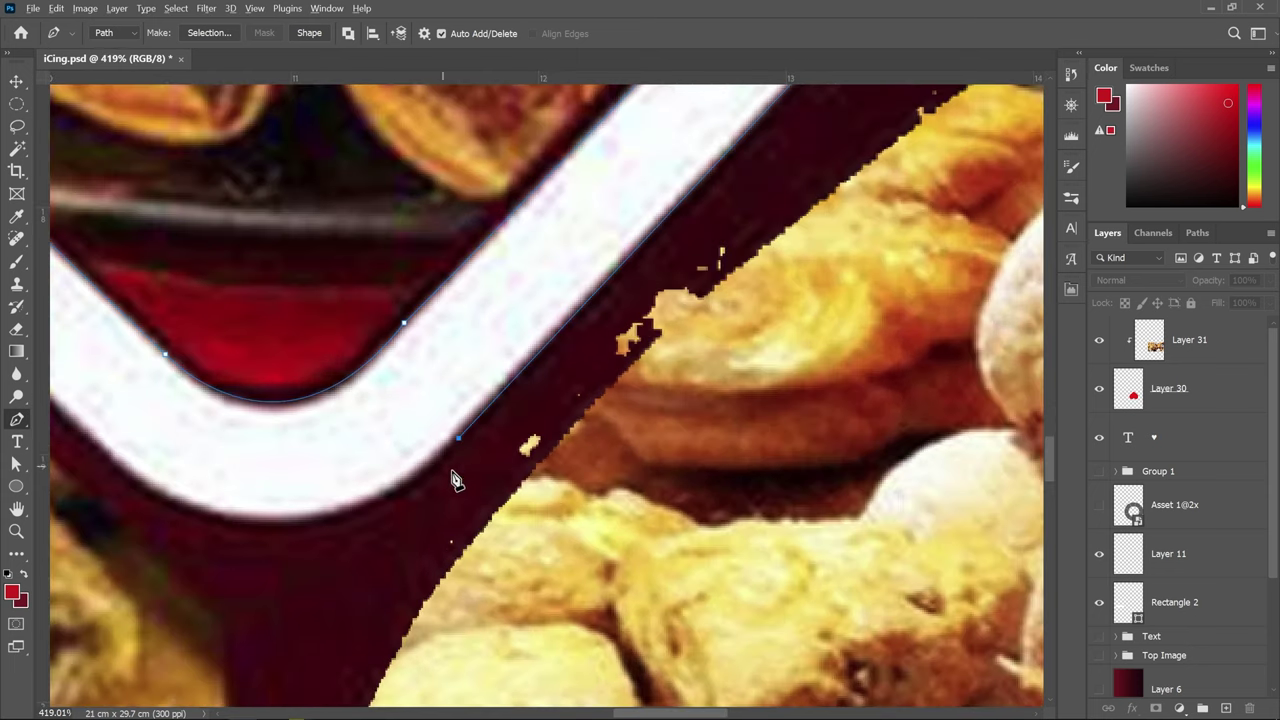
scroll(268, 459, left, 2)
drag(252, 448, 73, 290)
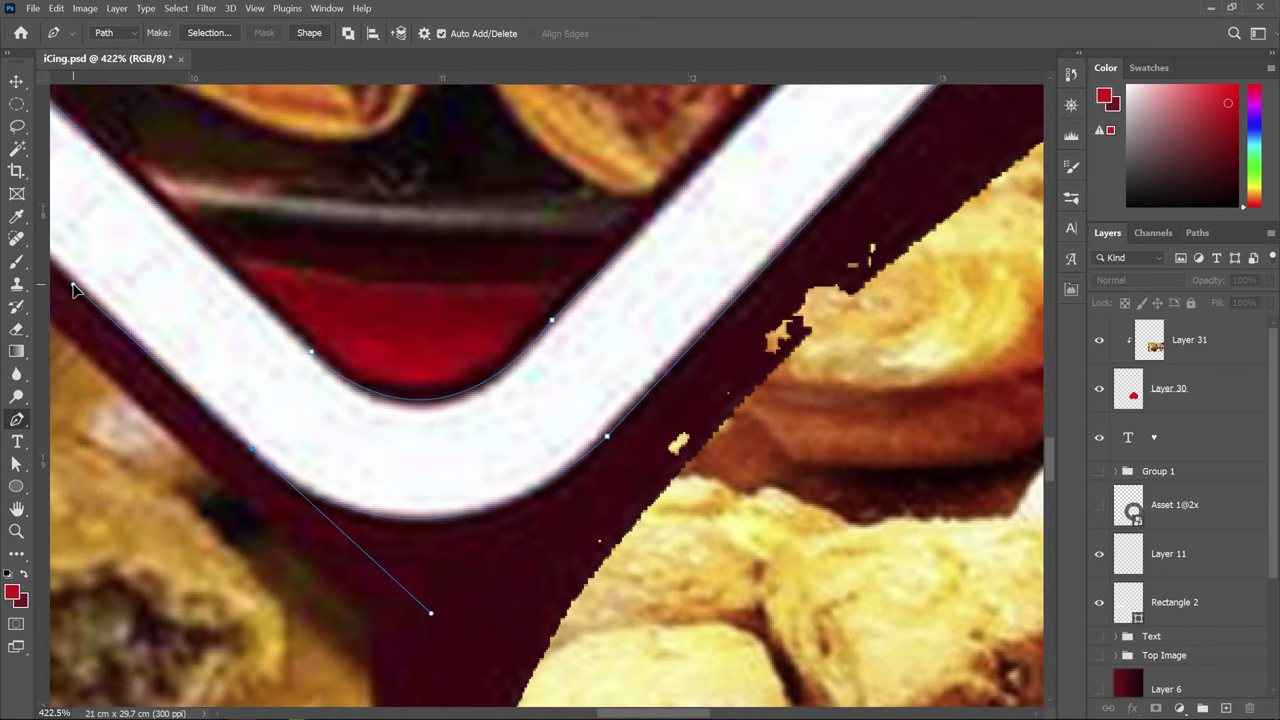
alt+scroll(271, 308, down, 3)
scroll(420, 437, up, 2)
alt+scroll(391, 434, up, 3)
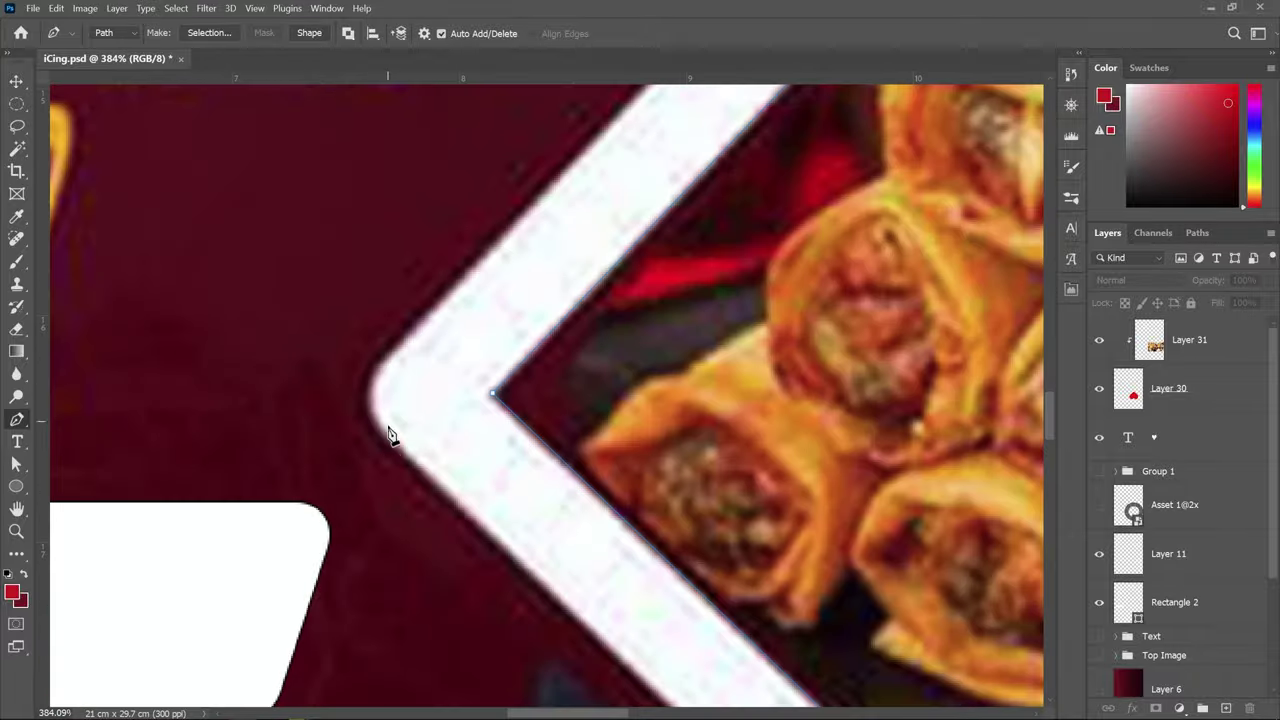
drag(388, 446, 403, 349)
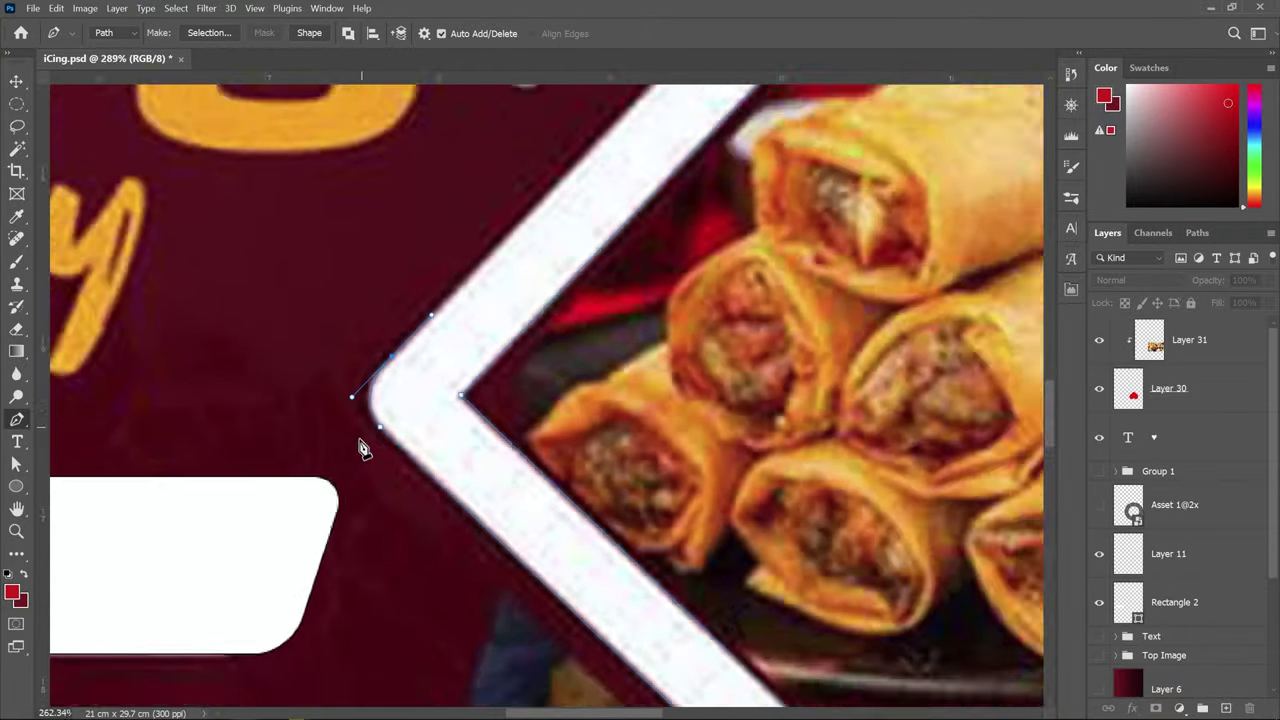
alt+scroll(363, 443, down, 3)
alt+scroll(645, 226, up, 4)
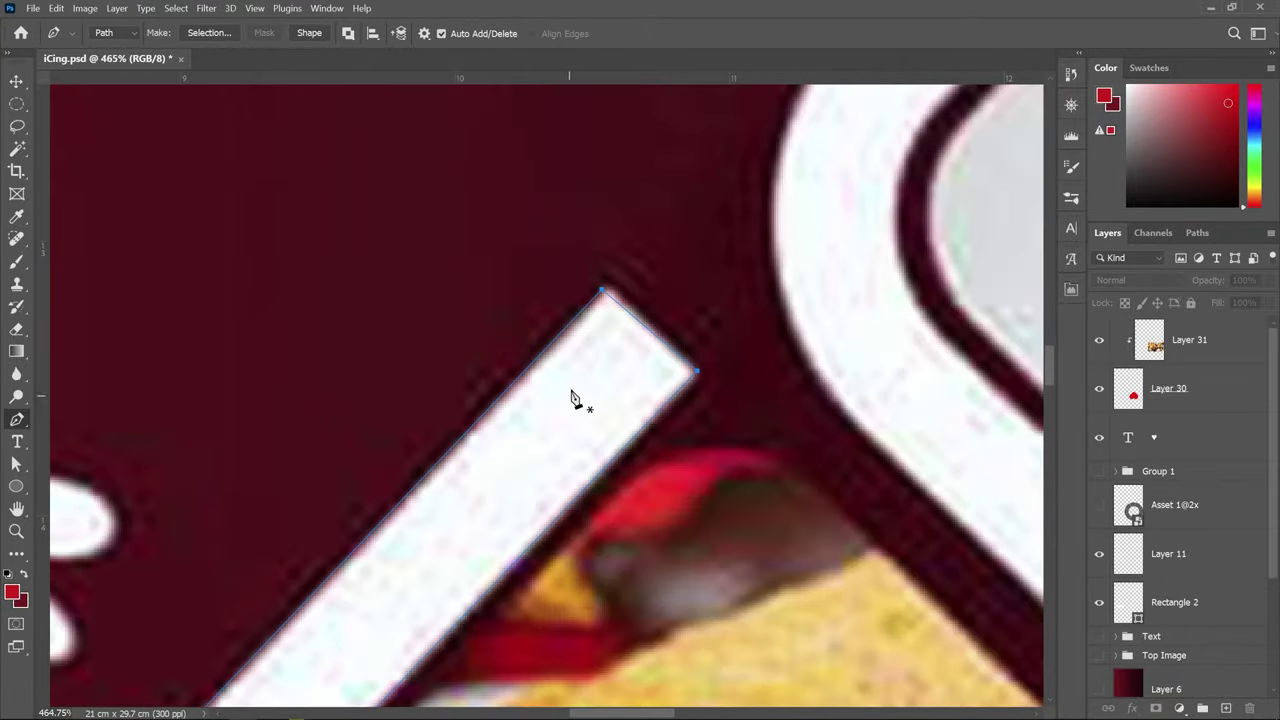
alt+scroll(620, 300, up, 2)
alt+scroll(620, 300, up, 1)
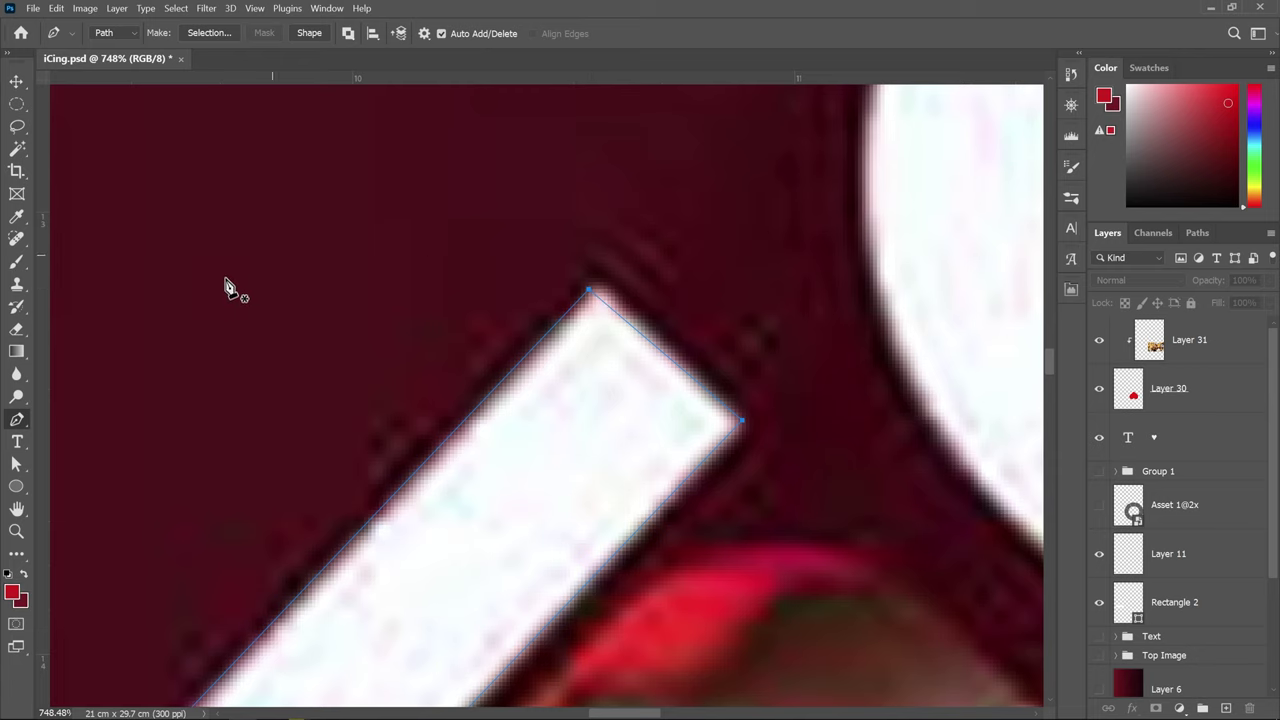
- Select the traced frame path with Direct Selection and turn it into a selection
click(16, 465)
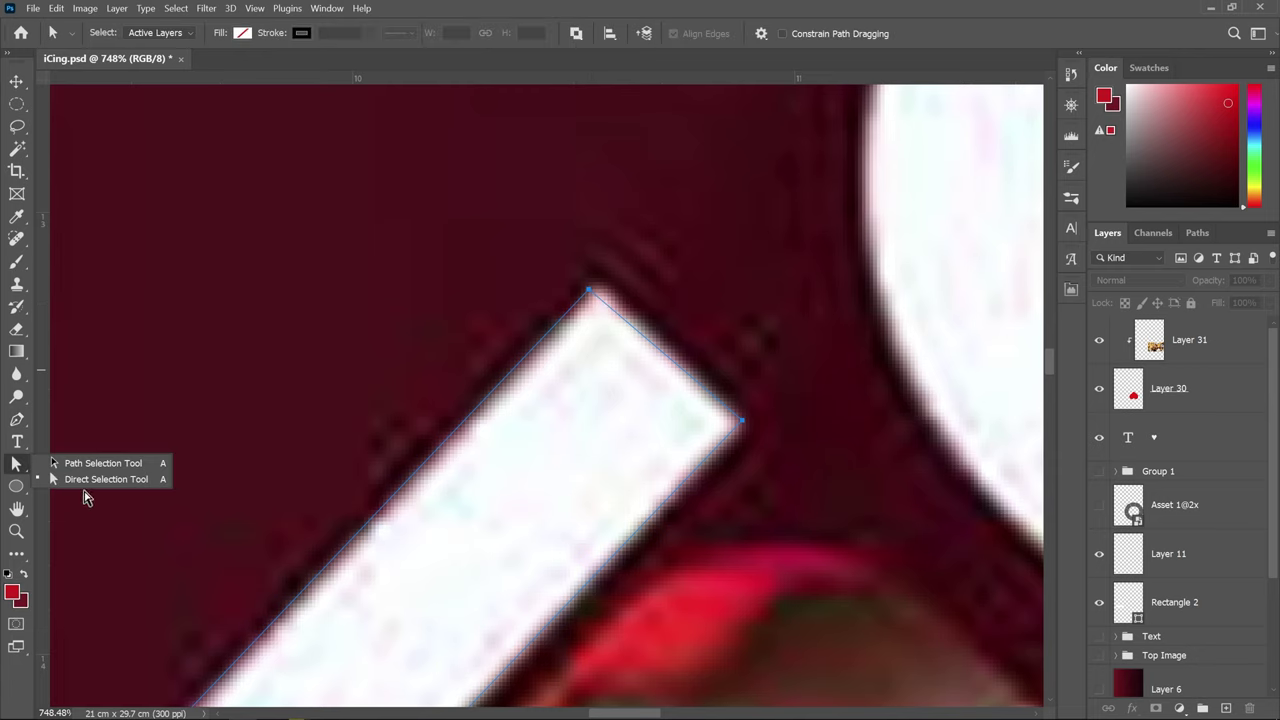
click(106, 479)
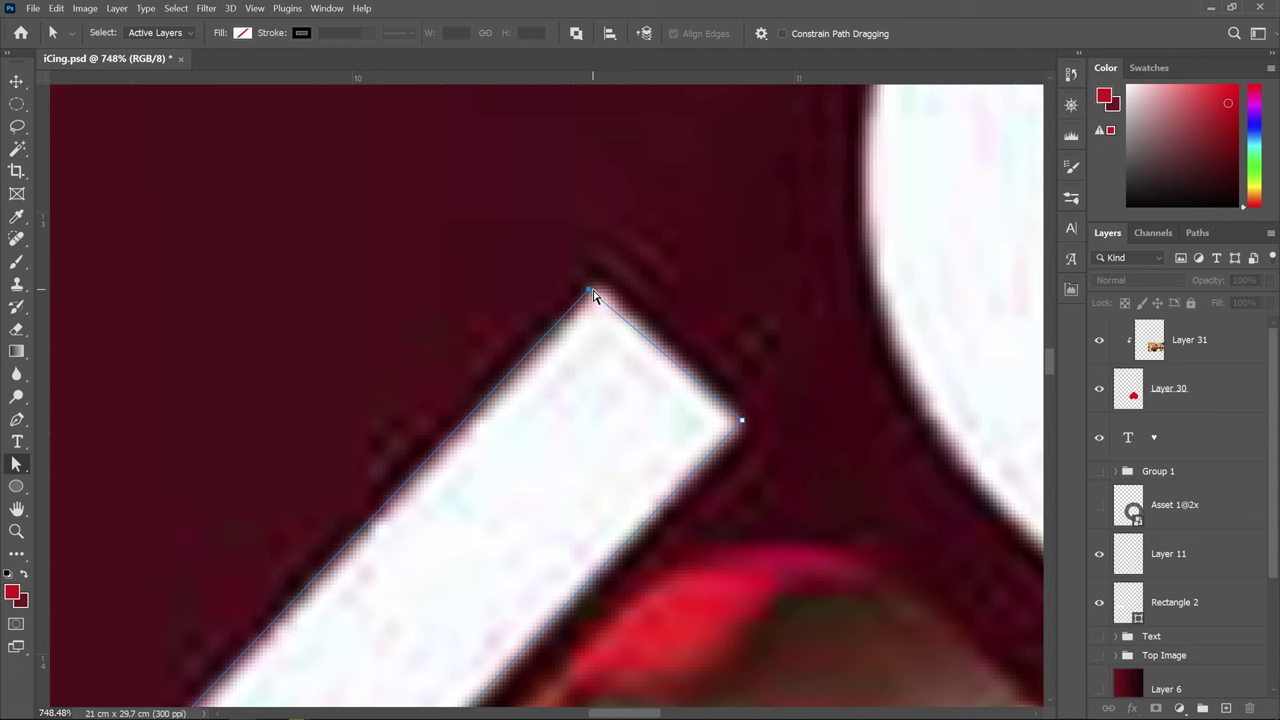
click(589, 293)
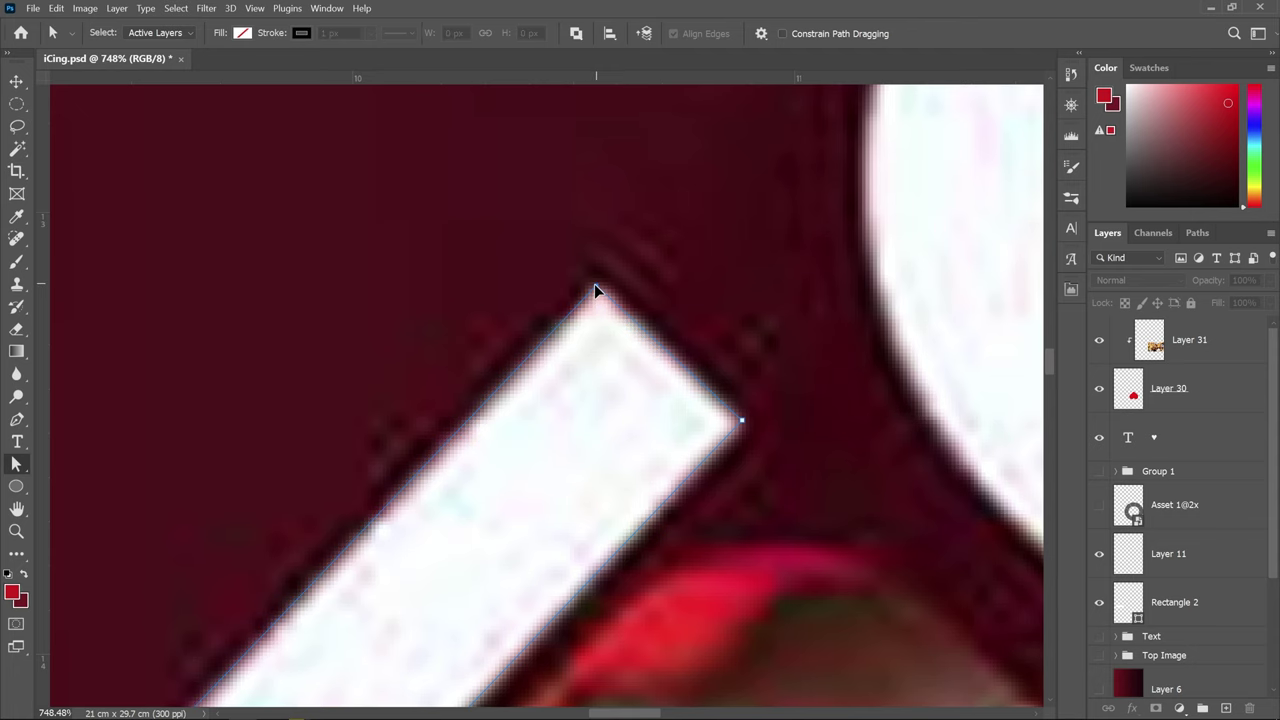
scroll(606, 340, down, 5)
scroll(517, 349, down, 3)
scroll(550, 390, down, 2)
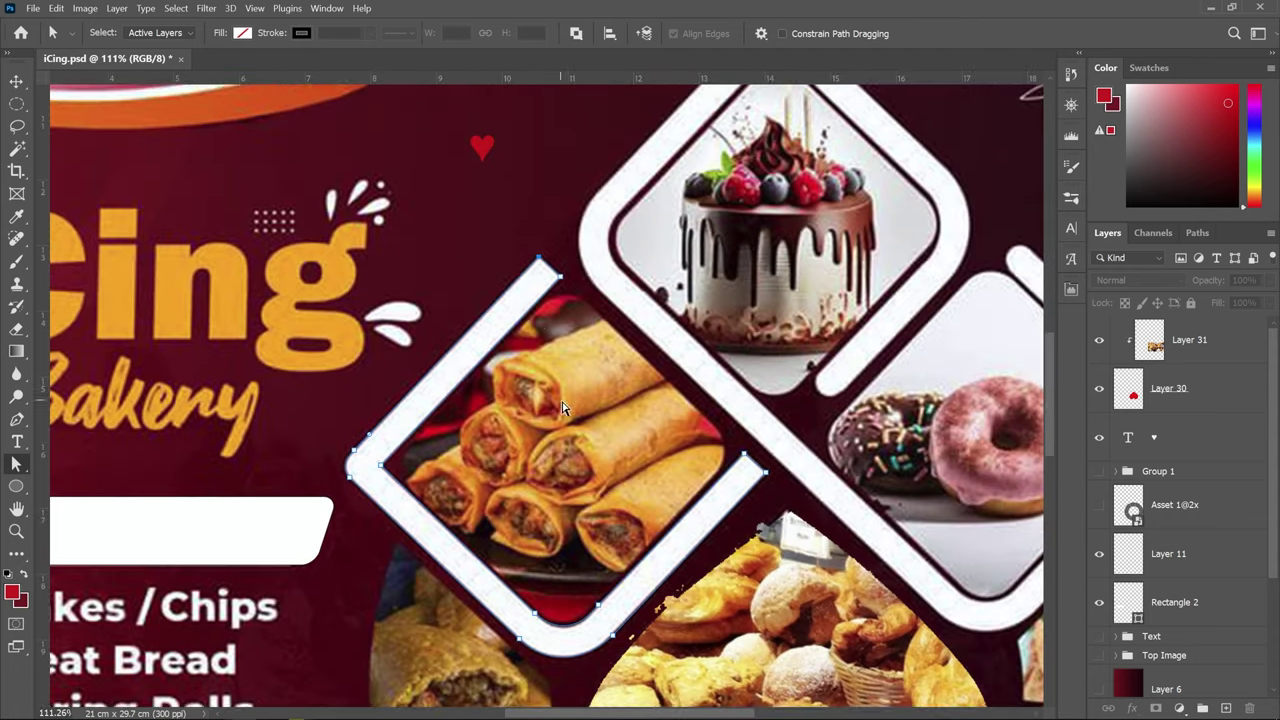
key(ctrl+Return)
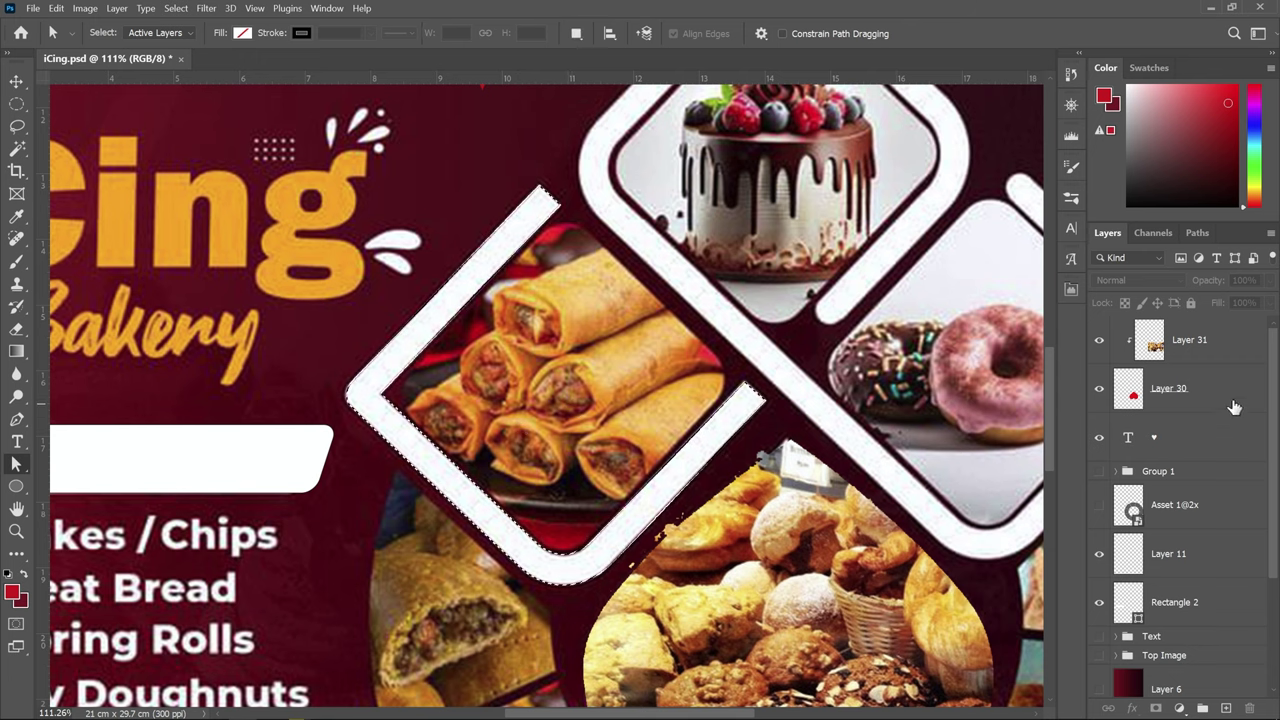
- Add Layer 32 above Layer 31, fill the selection with white, and deselect
click(1207, 345)
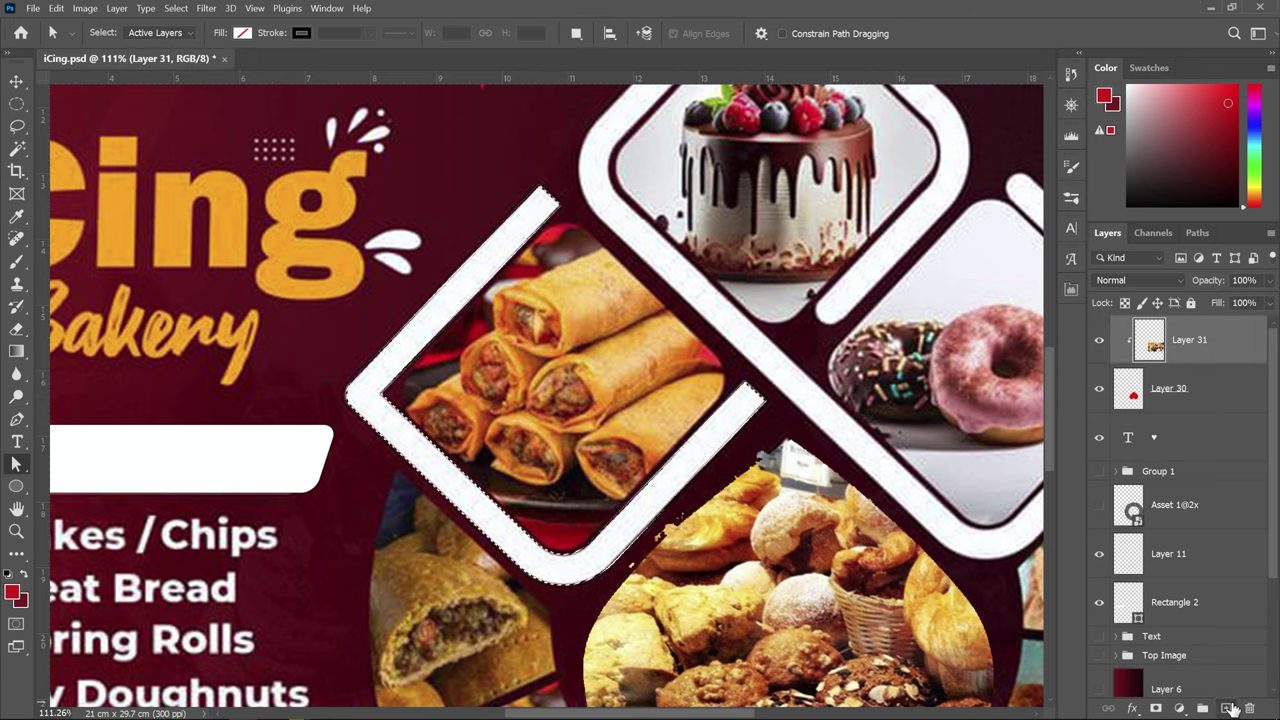
click(1226, 708)
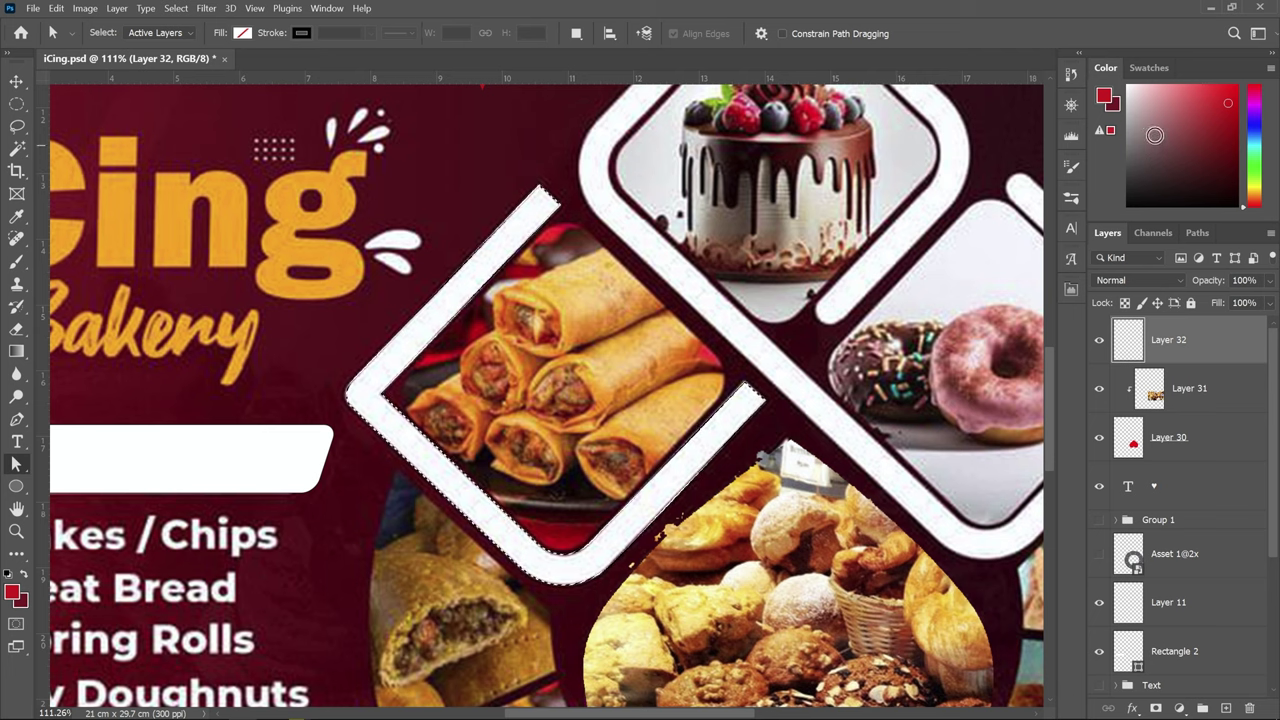
key(x)
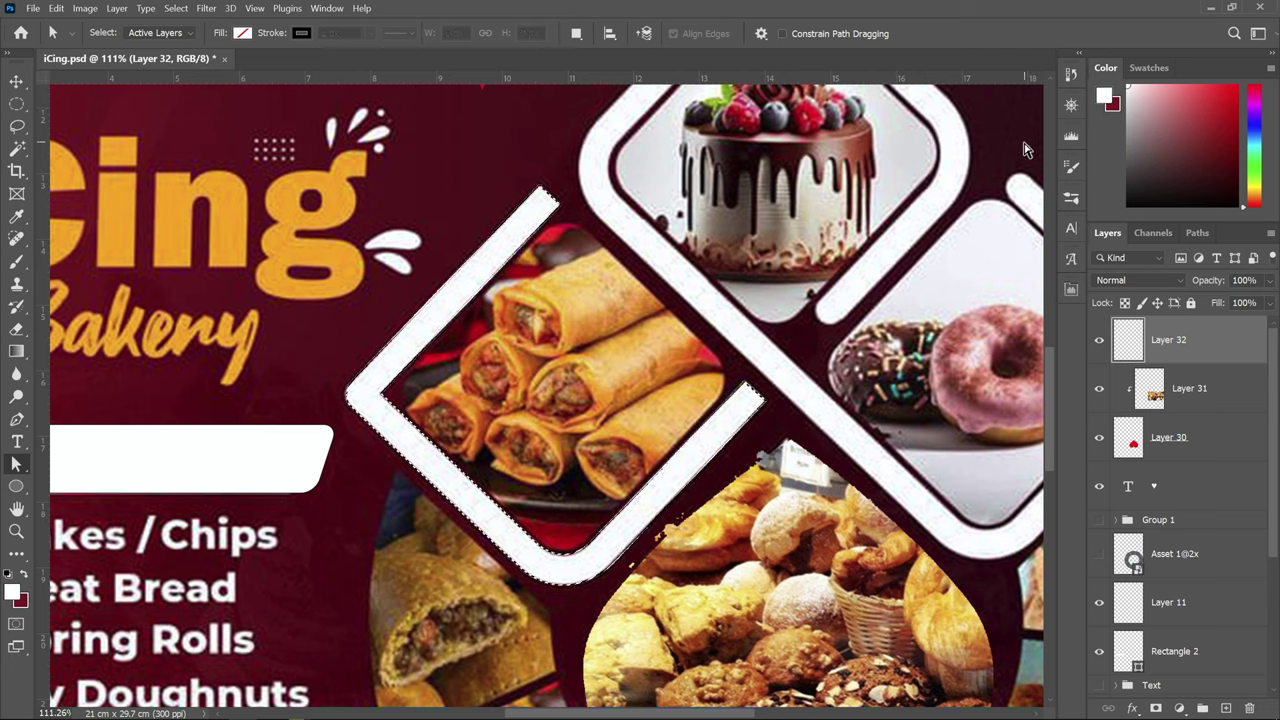
key(shift+BackSpace)
key(Return)
key(ctrl+d)
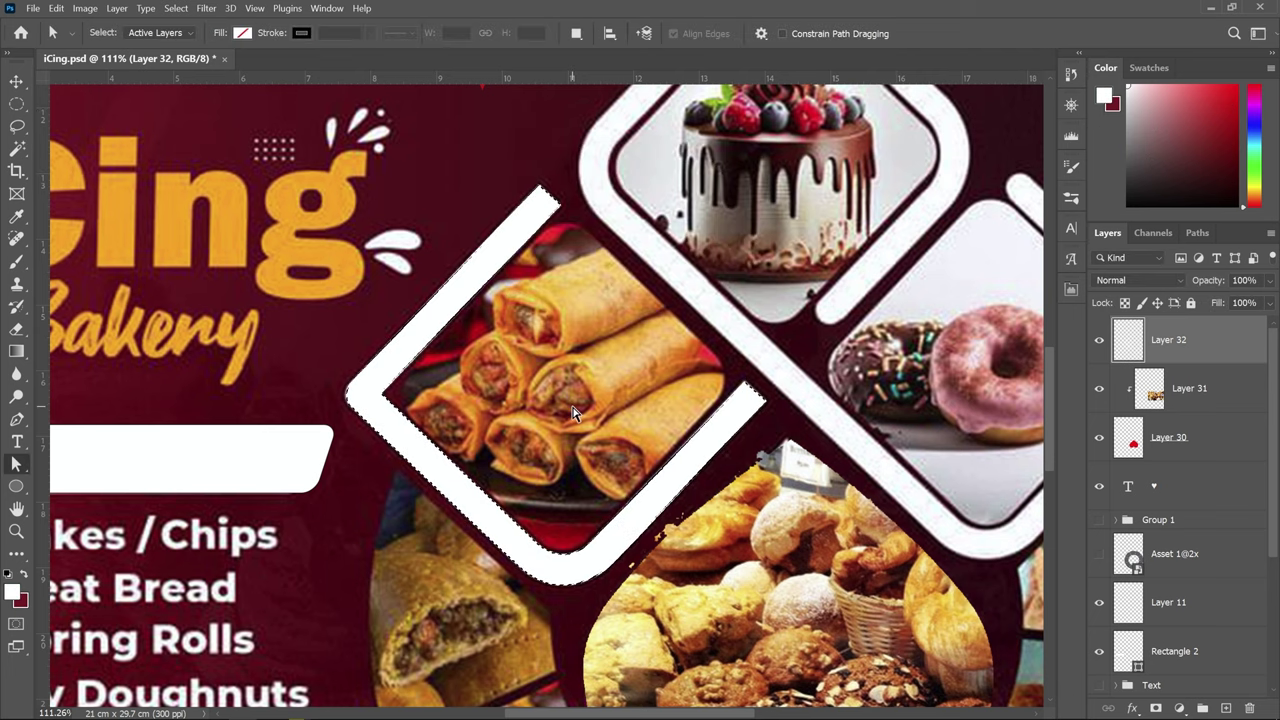
- Hide Ref Image, show the maroon Layer 6, pick the Move tool, then show Ref Image again
scroll(1175, 572, down, 4)
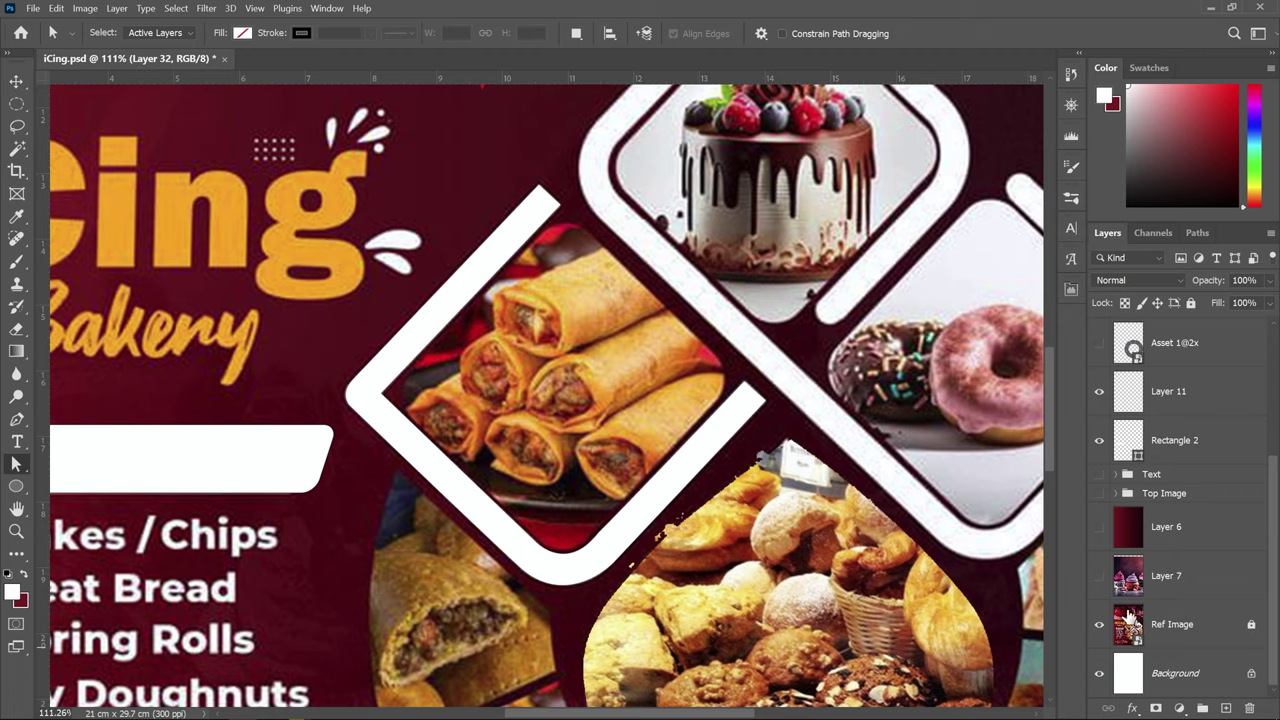
click(1100, 625)
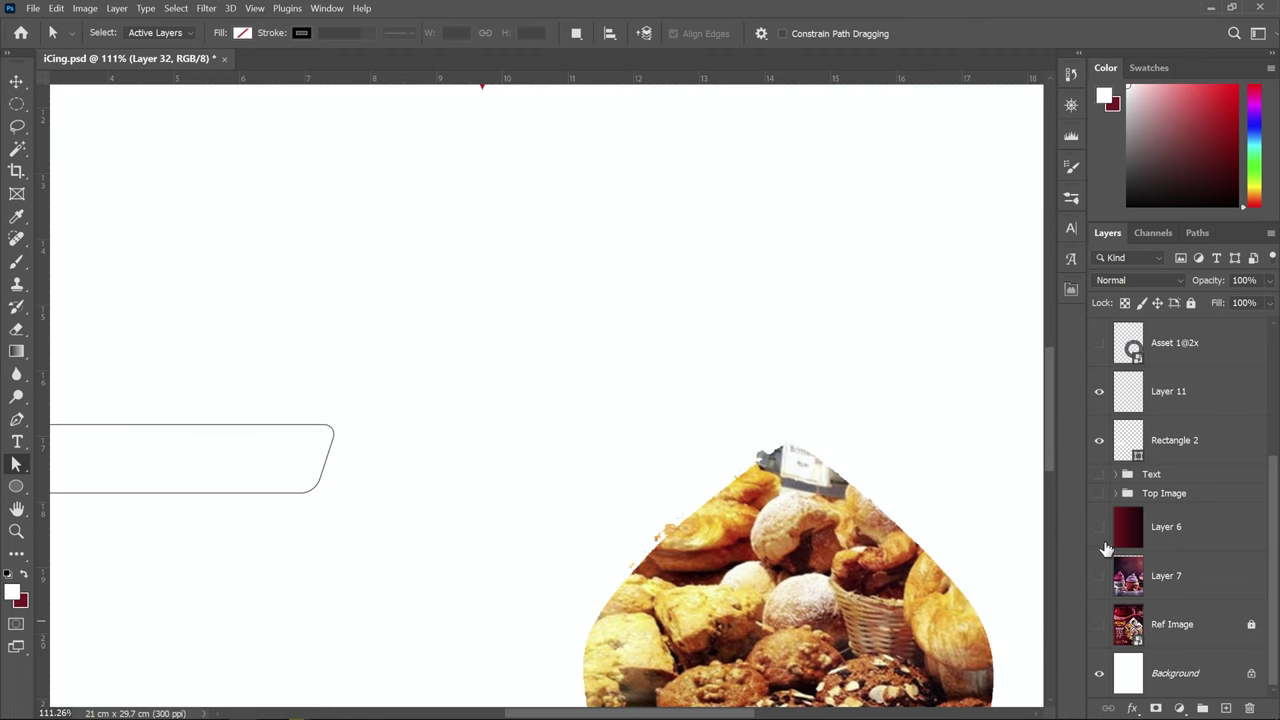
click(1100, 527)
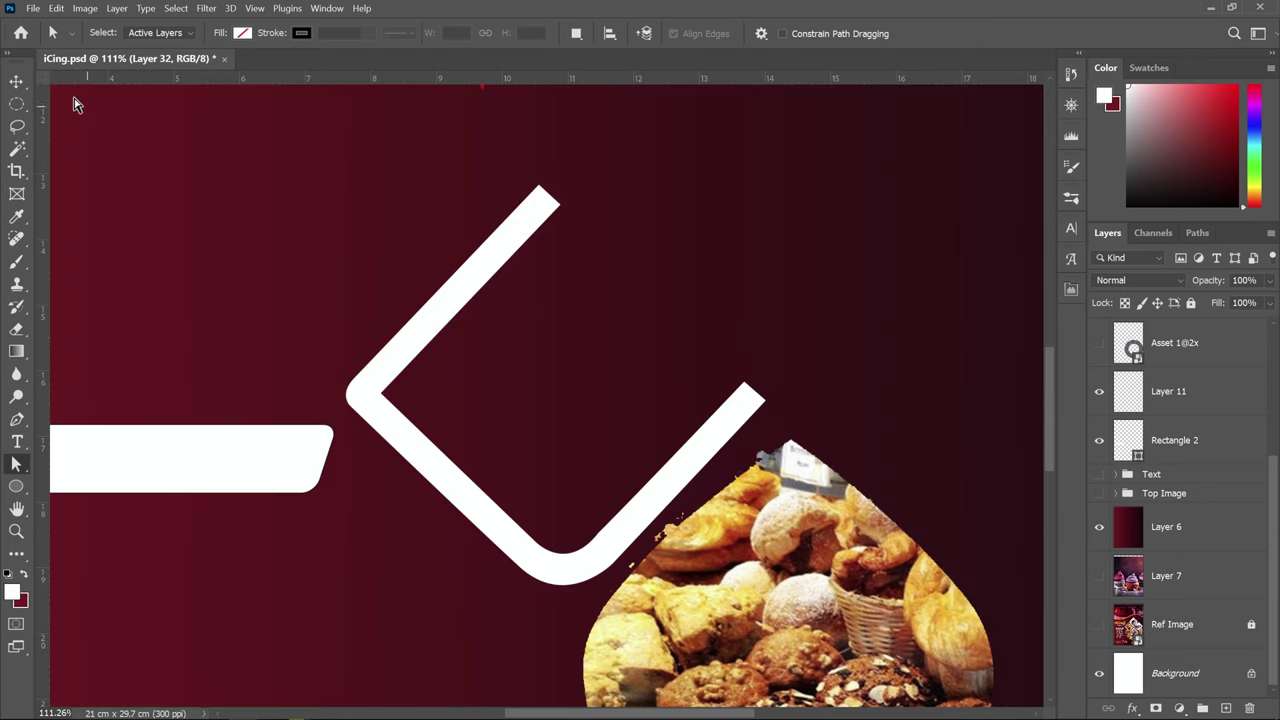
click(24, 83)
scroll(470, 350, down, 2)
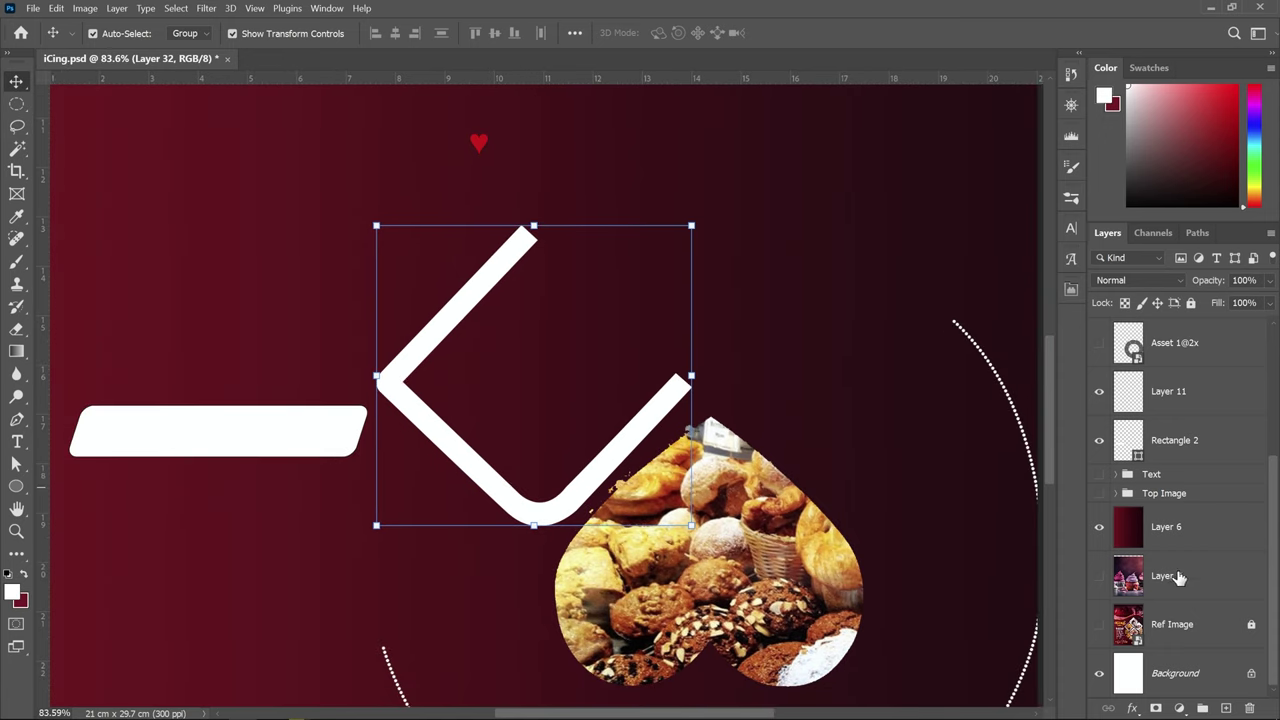
click(1100, 625)
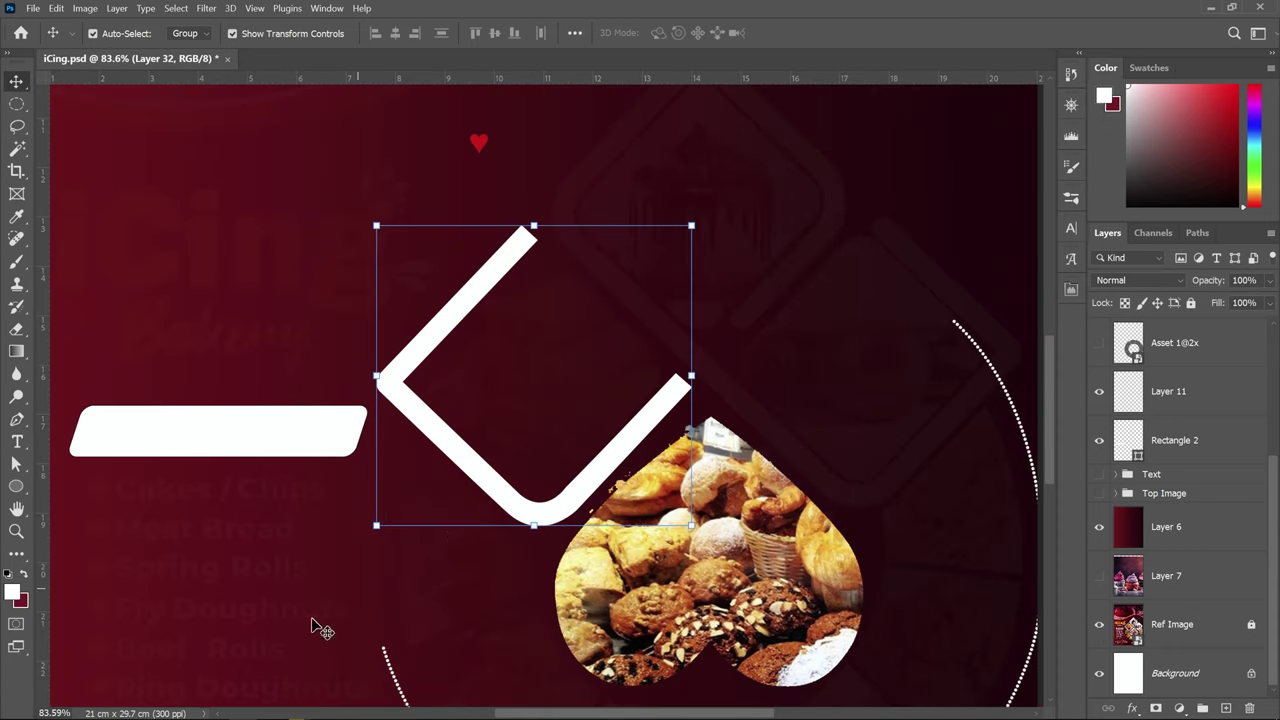
scroll(675, 215, up, 3)
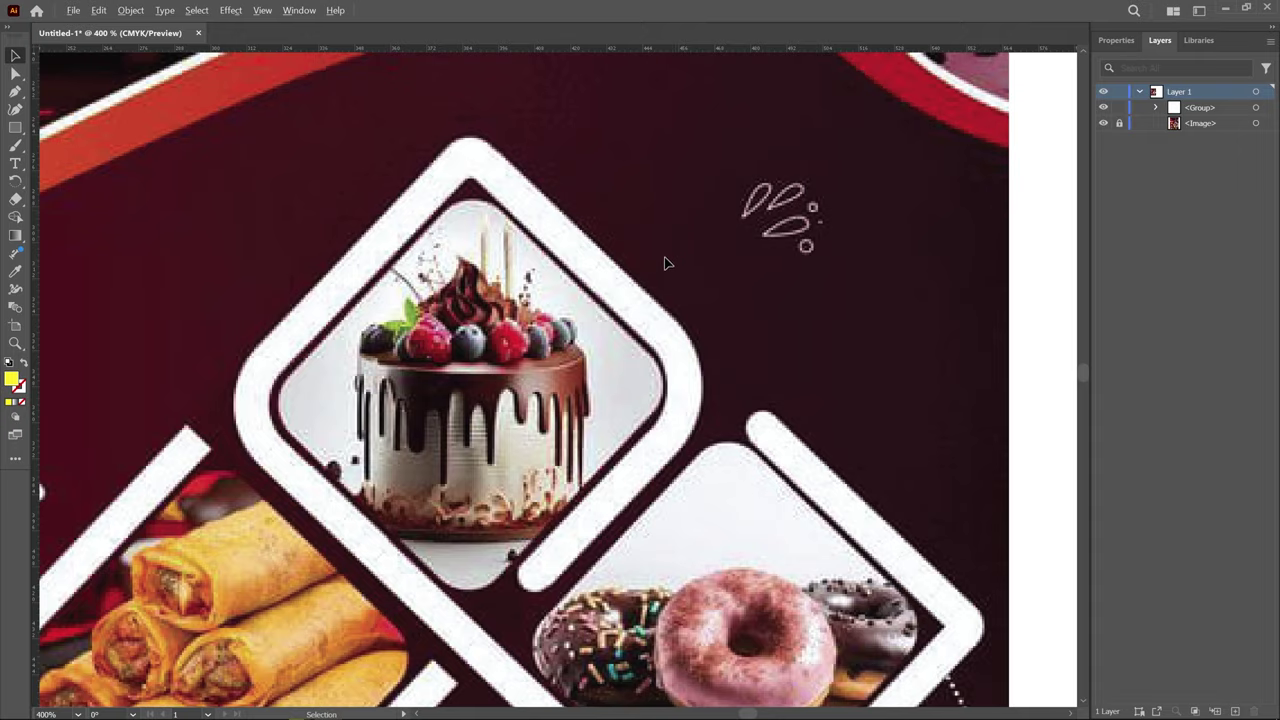
- Pen-trace points at the cake frame's lower end, right corner and top corner
scroll(667, 263, down, 1)
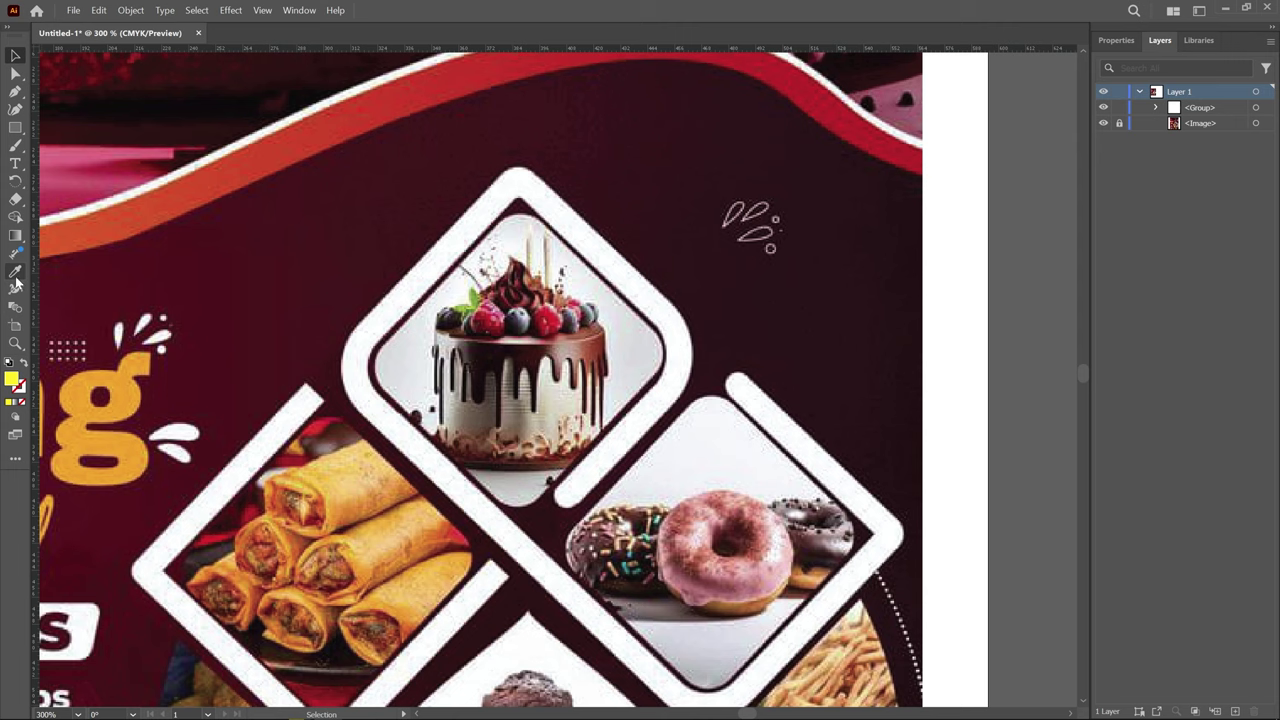
click(16, 91)
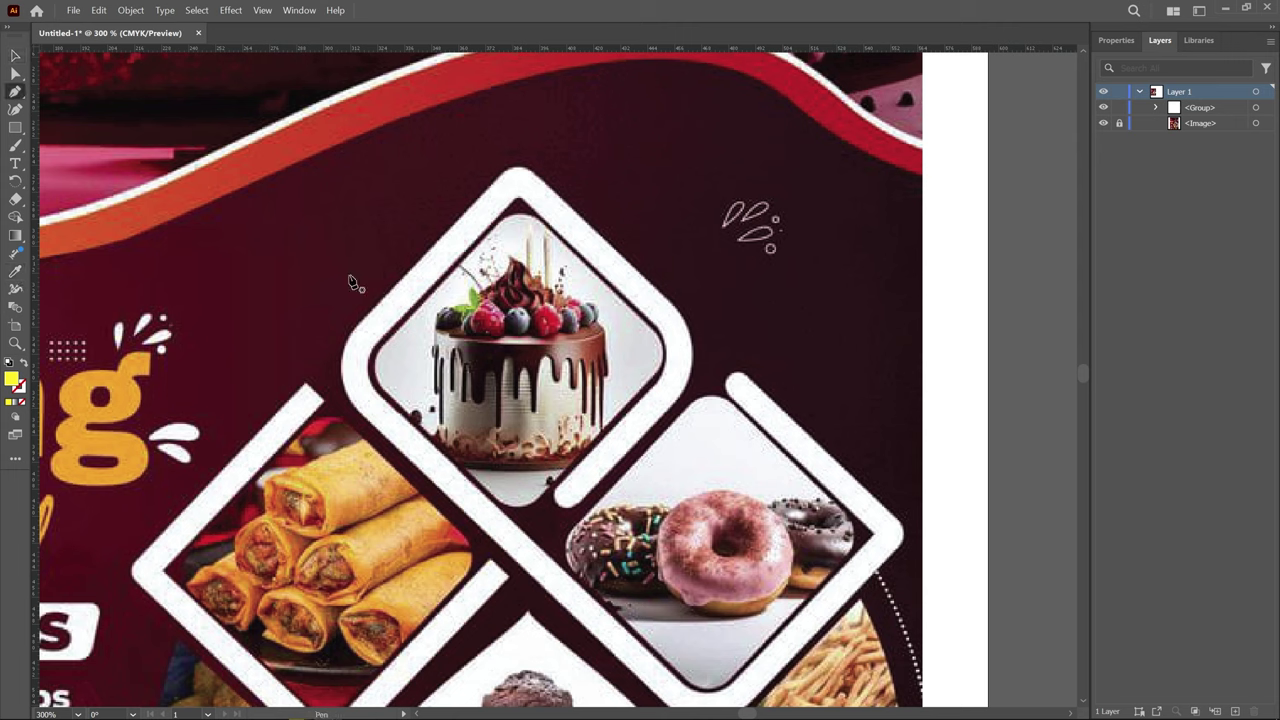
click(558, 498)
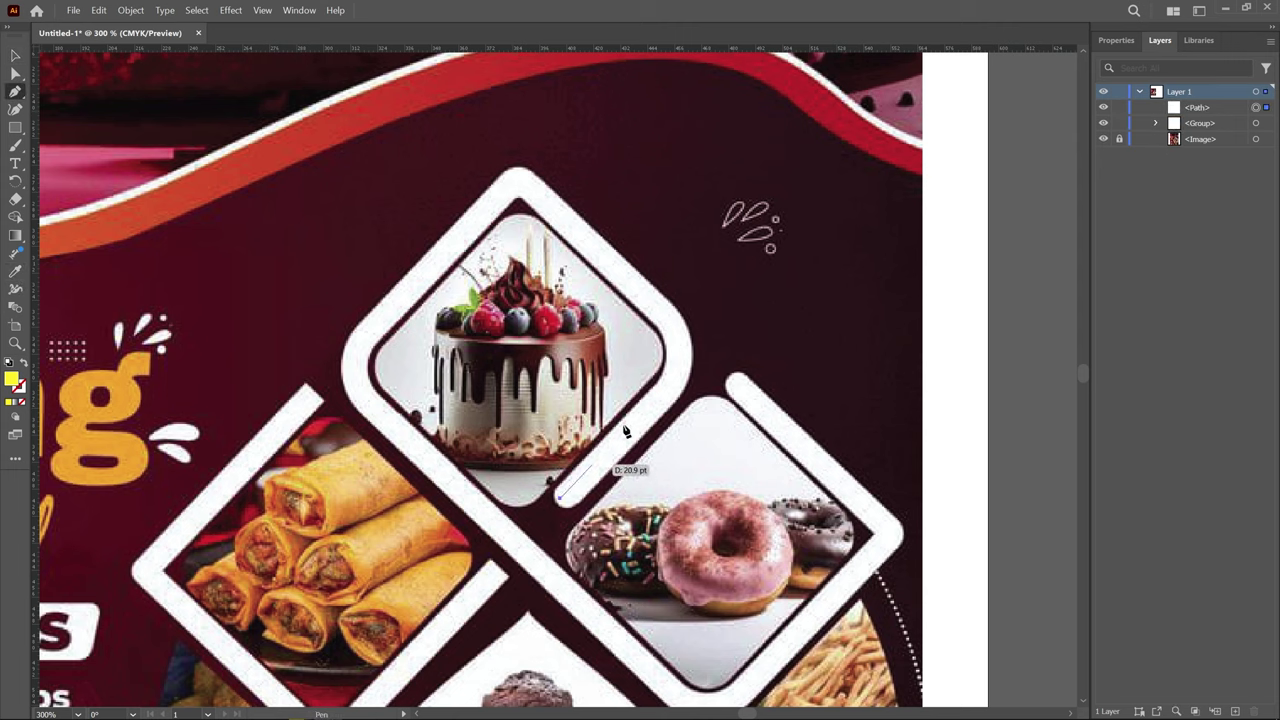
click(672, 390)
scroll(672, 318, up, 2)
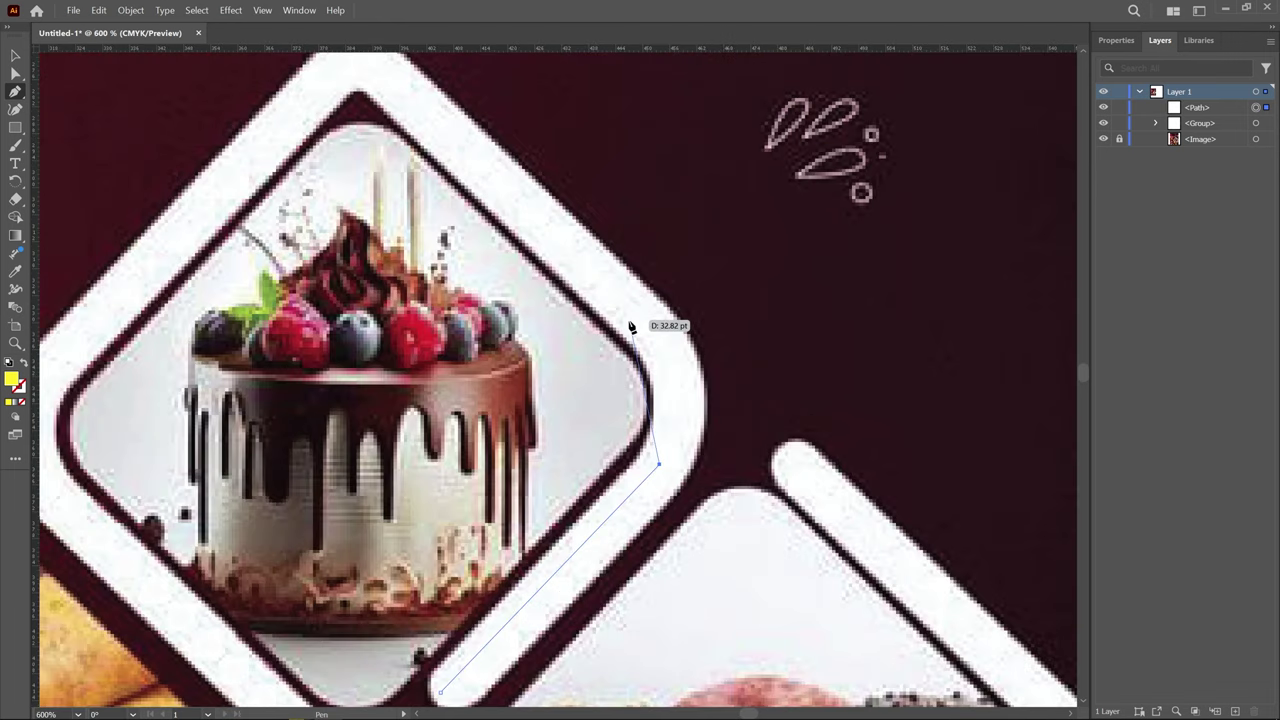
key(ctrl+z)
click(723, 403)
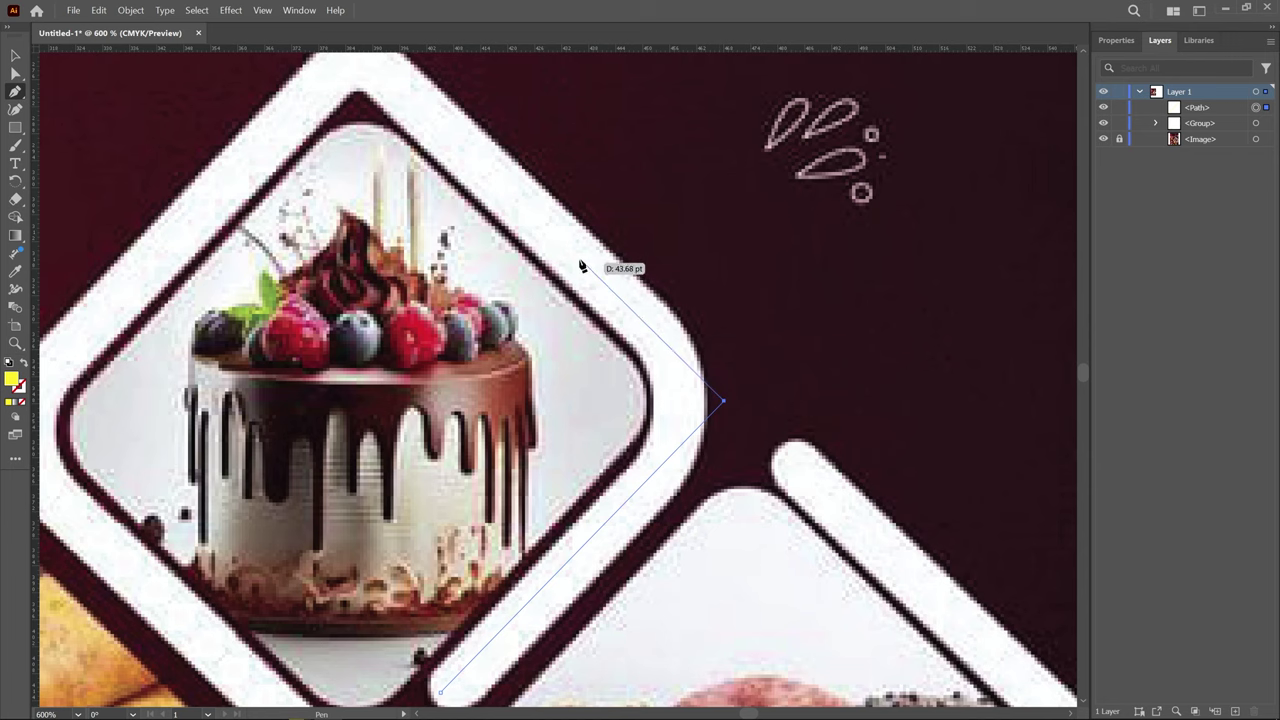
scroll(355, 100, up, 3)
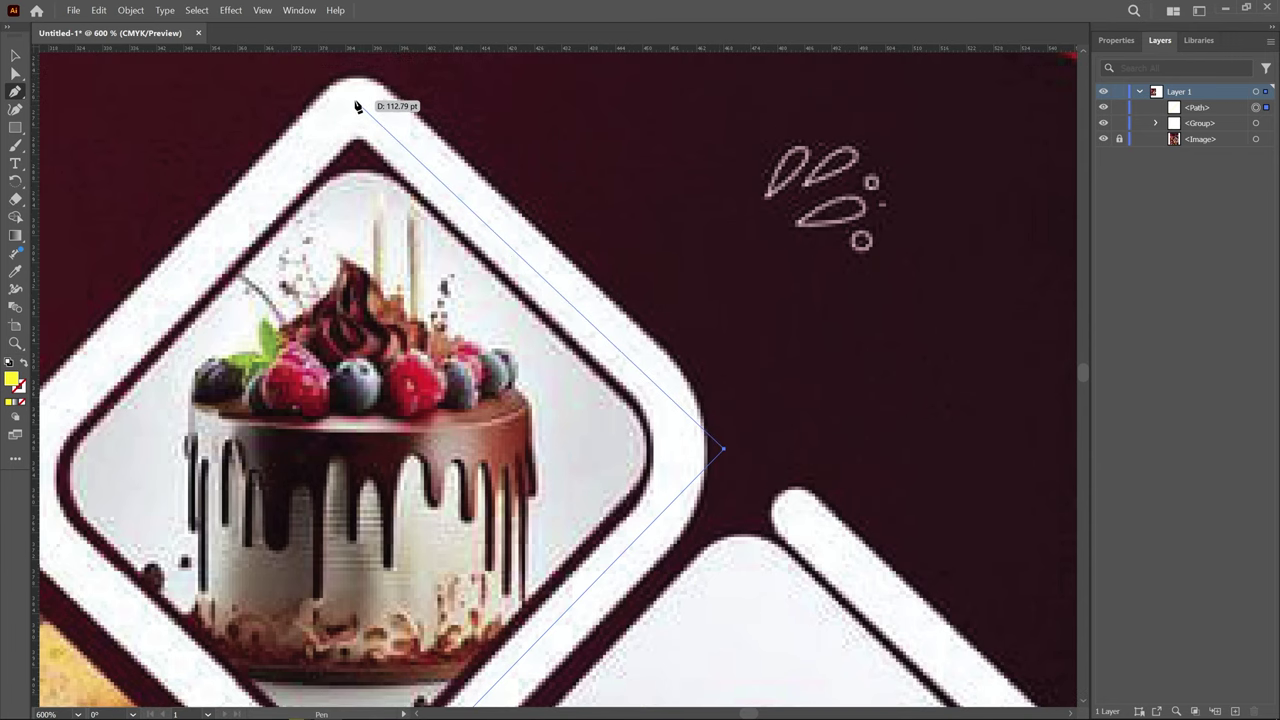
click(356, 102)
drag(120, 371, 300, 323)
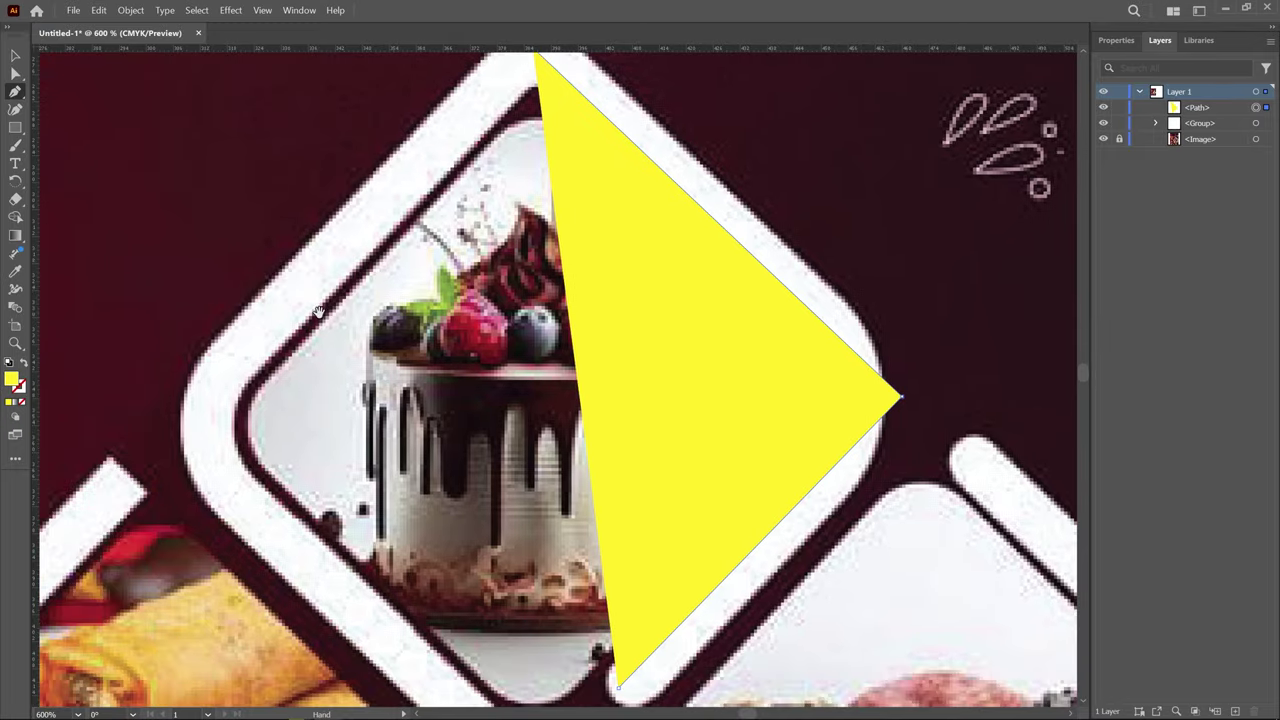
- Swap fill and stroke for a yellow outline, and extend the path around the donut frame's corners
click(25, 366)
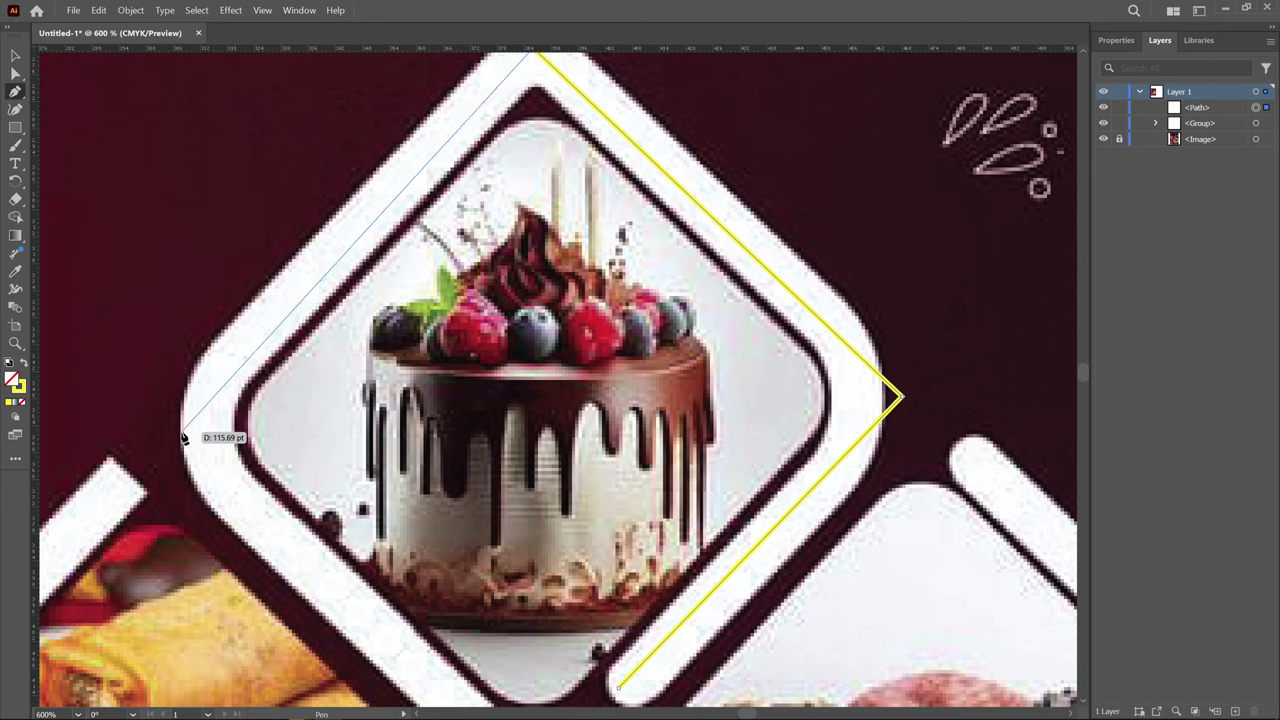
scroll(260, 560, down, 3)
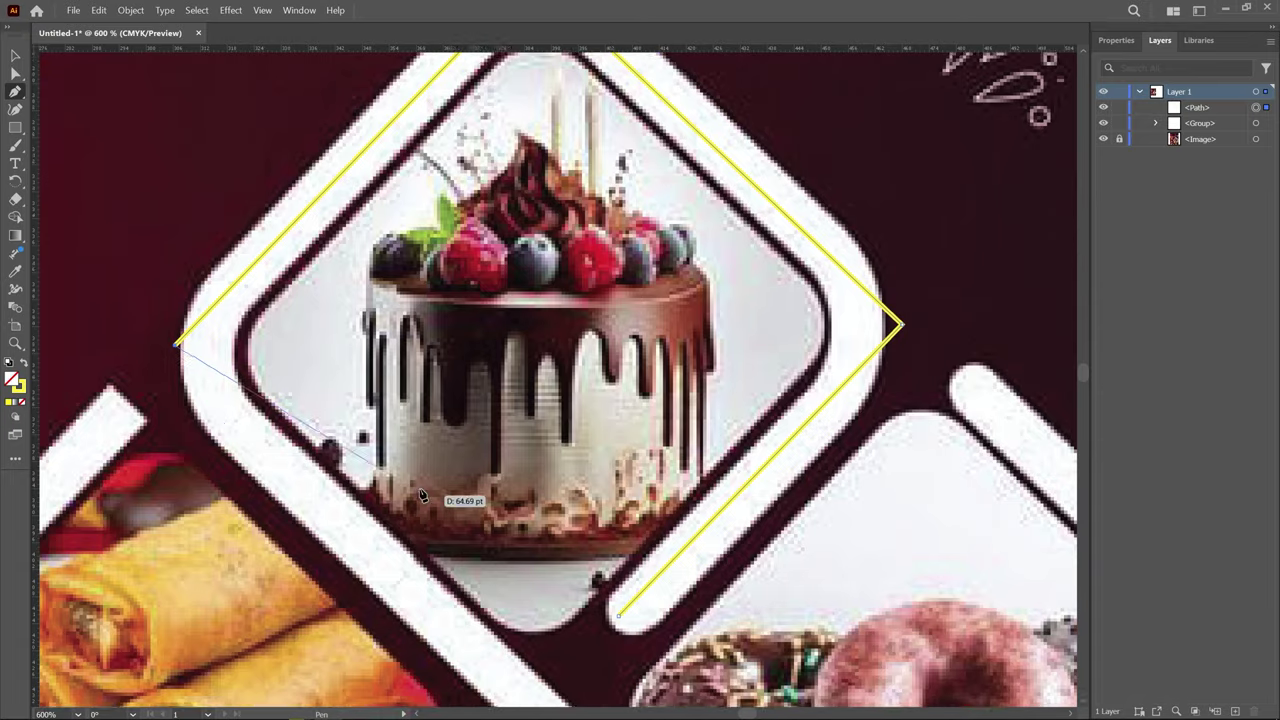
scroll(486, 480, down, 3)
scroll(530, 540, down, 3)
scroll(754, 534, down, 2)
drag(754, 534, 464, 394)
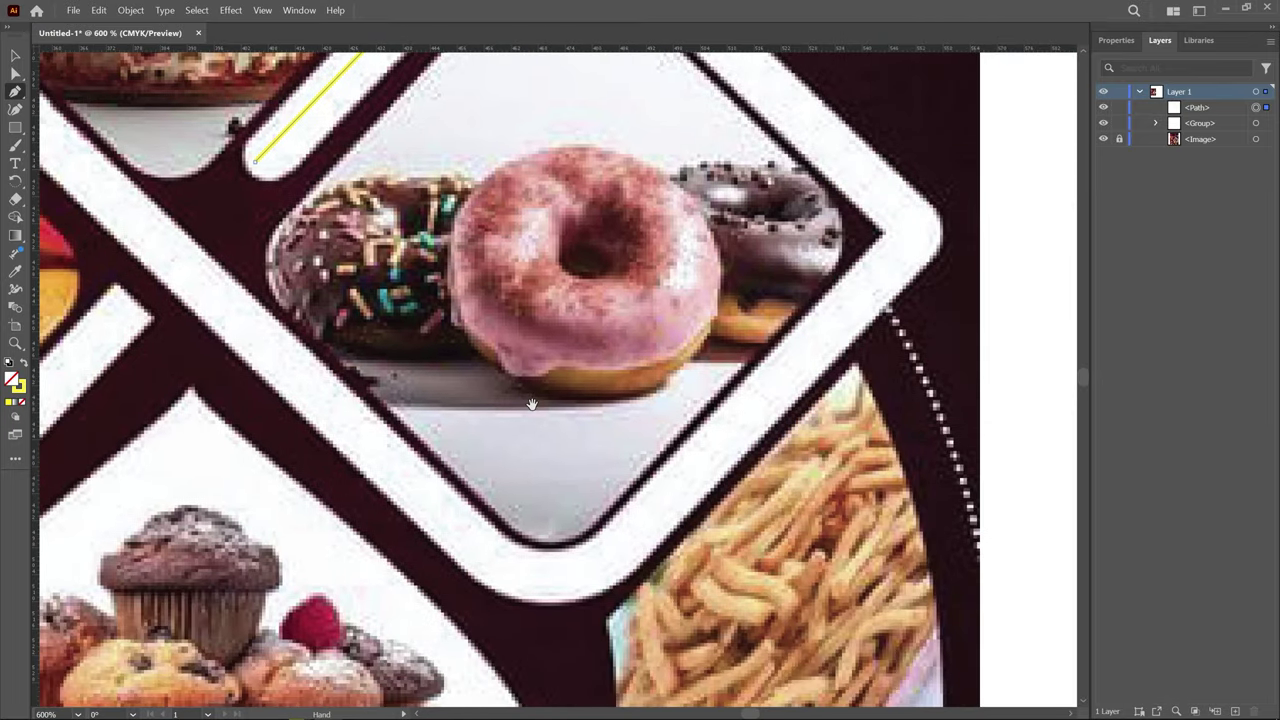
drag(568, 630, 630, 580)
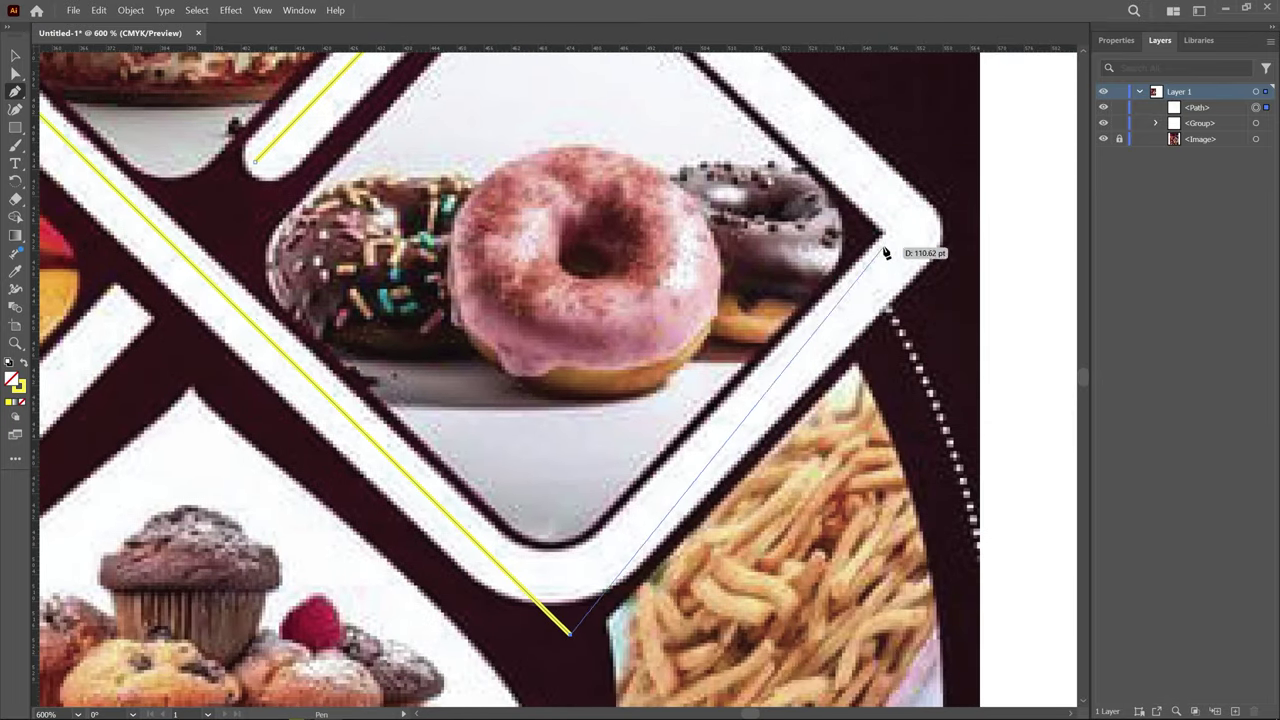
click(922, 234)
drag(922, 234, 829, 594)
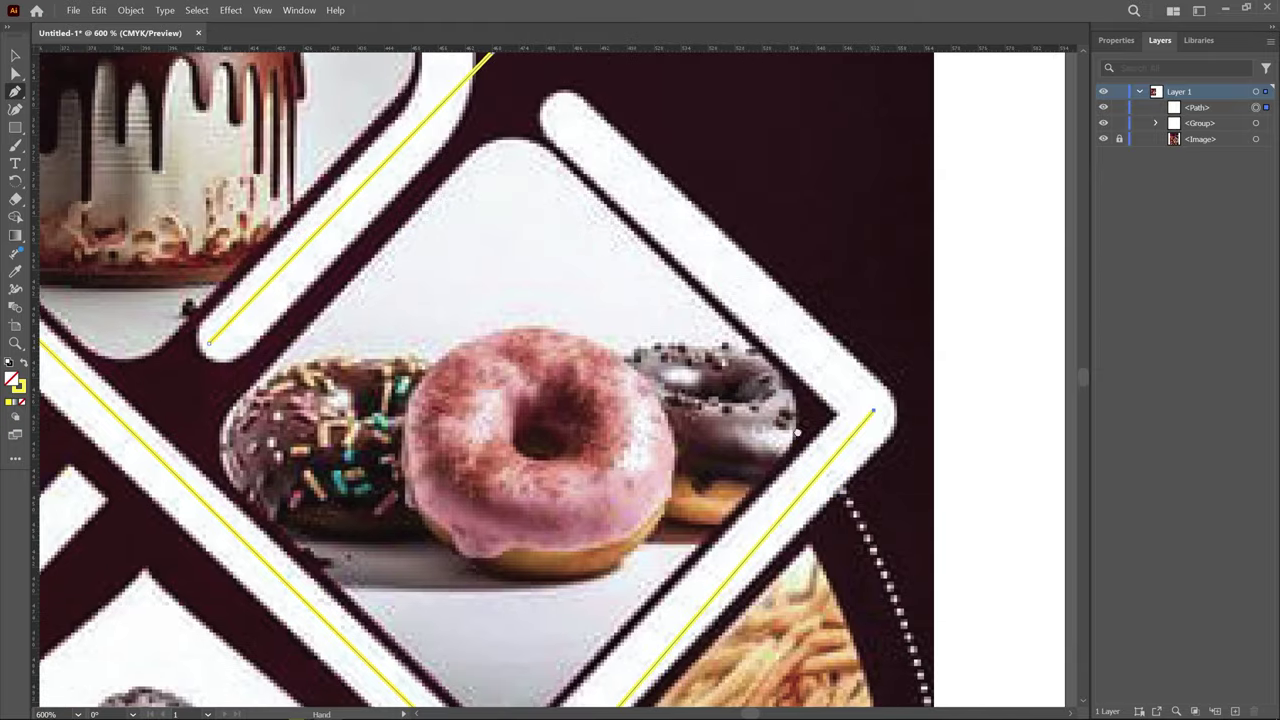
mouse_move(506, 290)
mouse_down()
mouse_move(556, 340)
mouse_move(571, 336)
mouse_up()
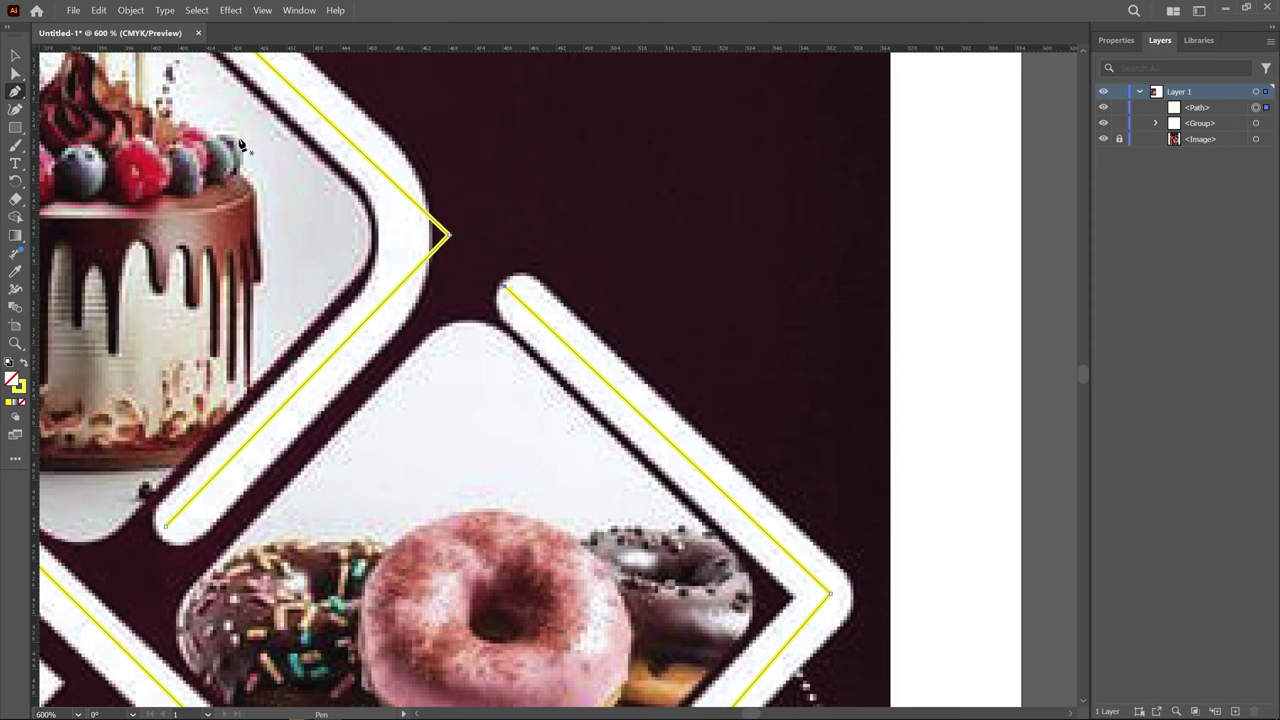
- With Direct Selection, center the path's bottom corner, left corner and lower end on the white bands
click(15, 74)
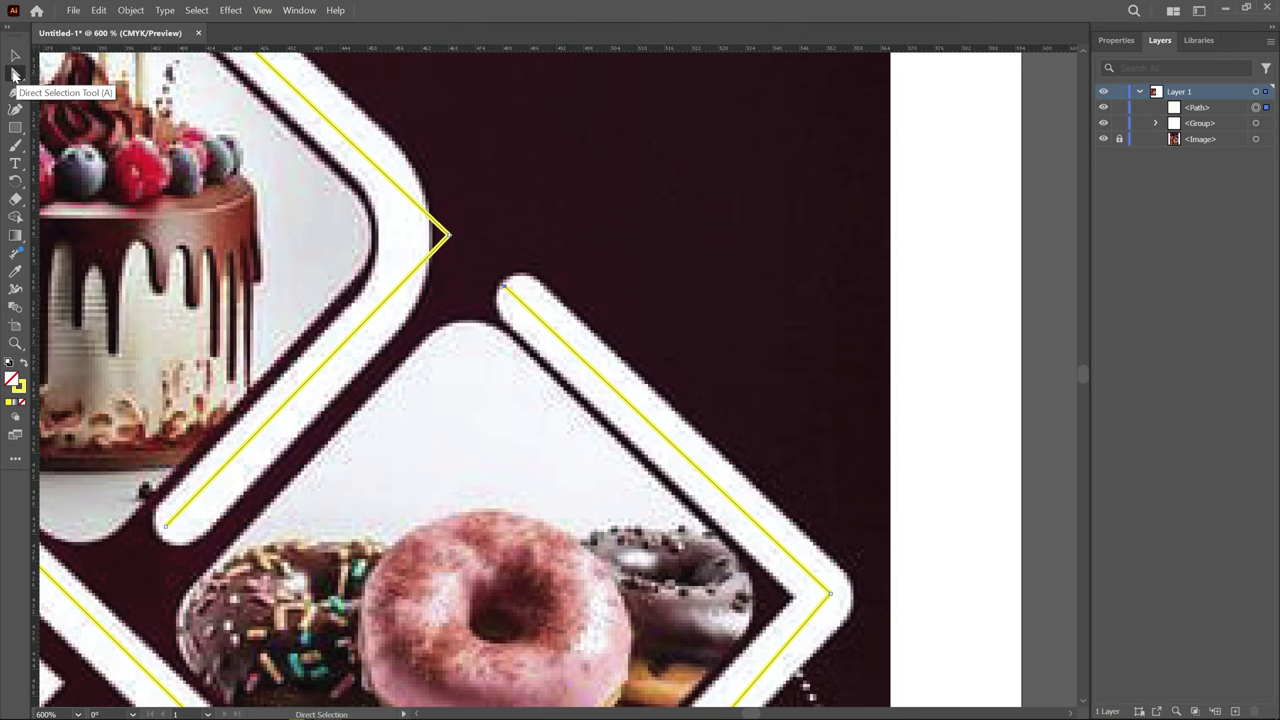
mouse_move(767, 570)
mouse_down()
mouse_move(689, 306)
mouse_move(727, 339)
mouse_up()
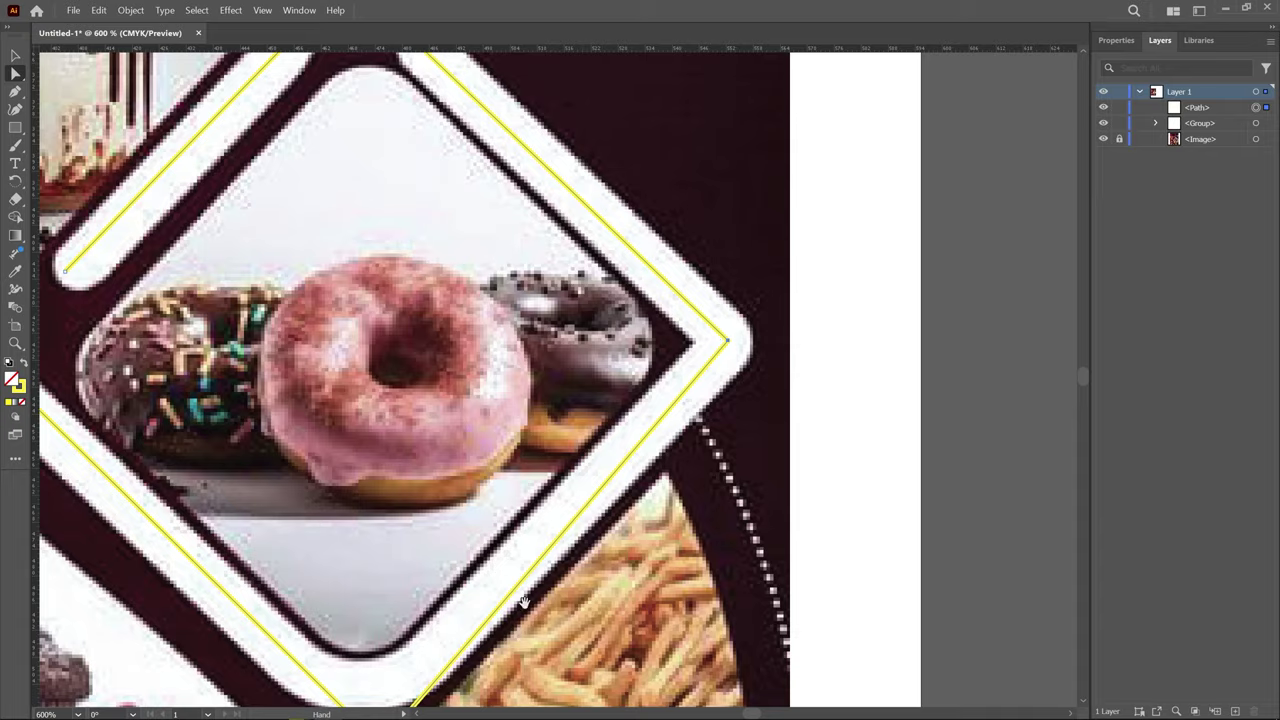
drag(523, 602, 594, 416)
drag(450, 558, 432, 538)
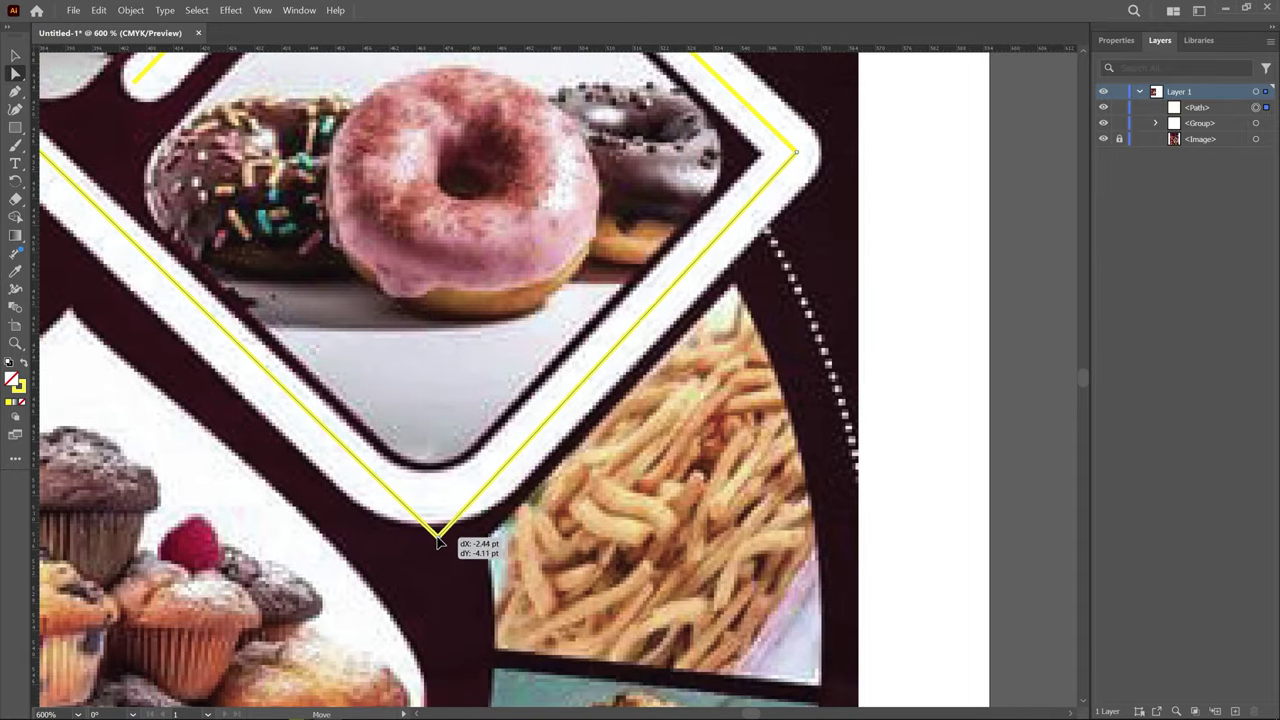
mouse_move(292, 403)
mouse_down()
mouse_move(677, 614)
mouse_move(429, 380)
mouse_move(594, 633)
mouse_up()
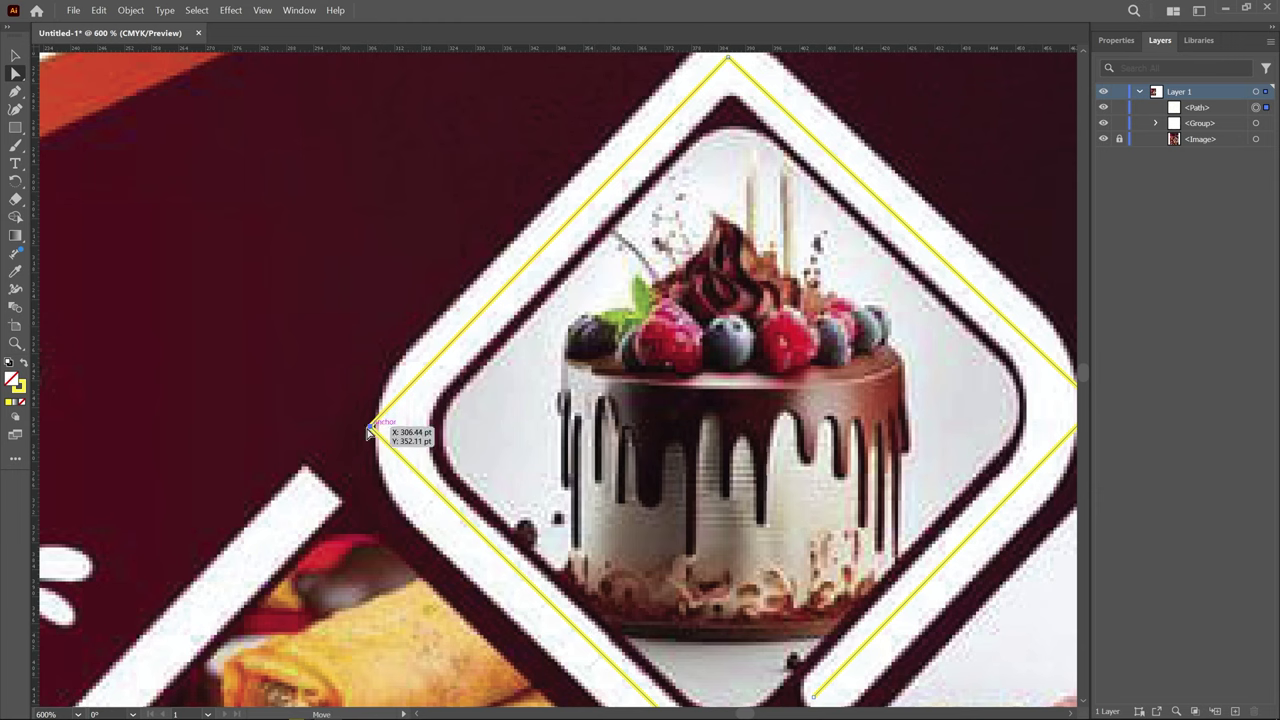
drag(373, 427, 358, 447)
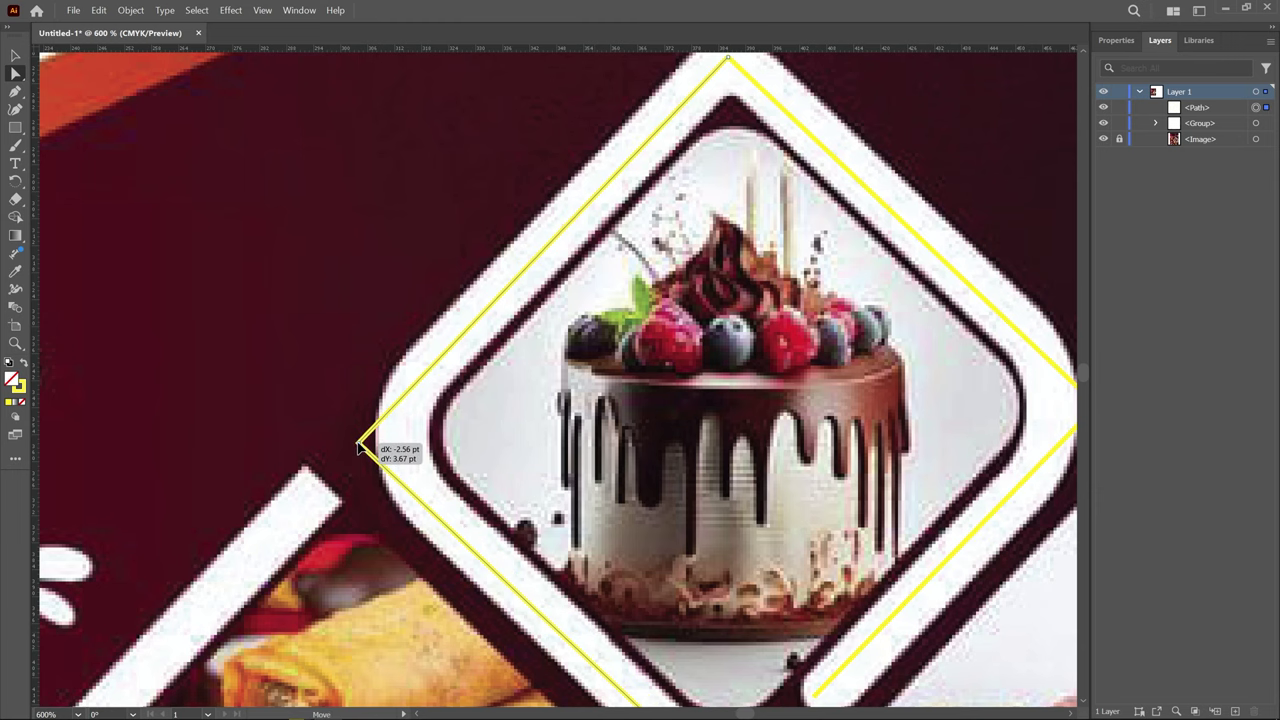
mouse_move(715, 50)
mouse_down()
mouse_move(450, 230)
mouse_move(466, 240)
mouse_up()
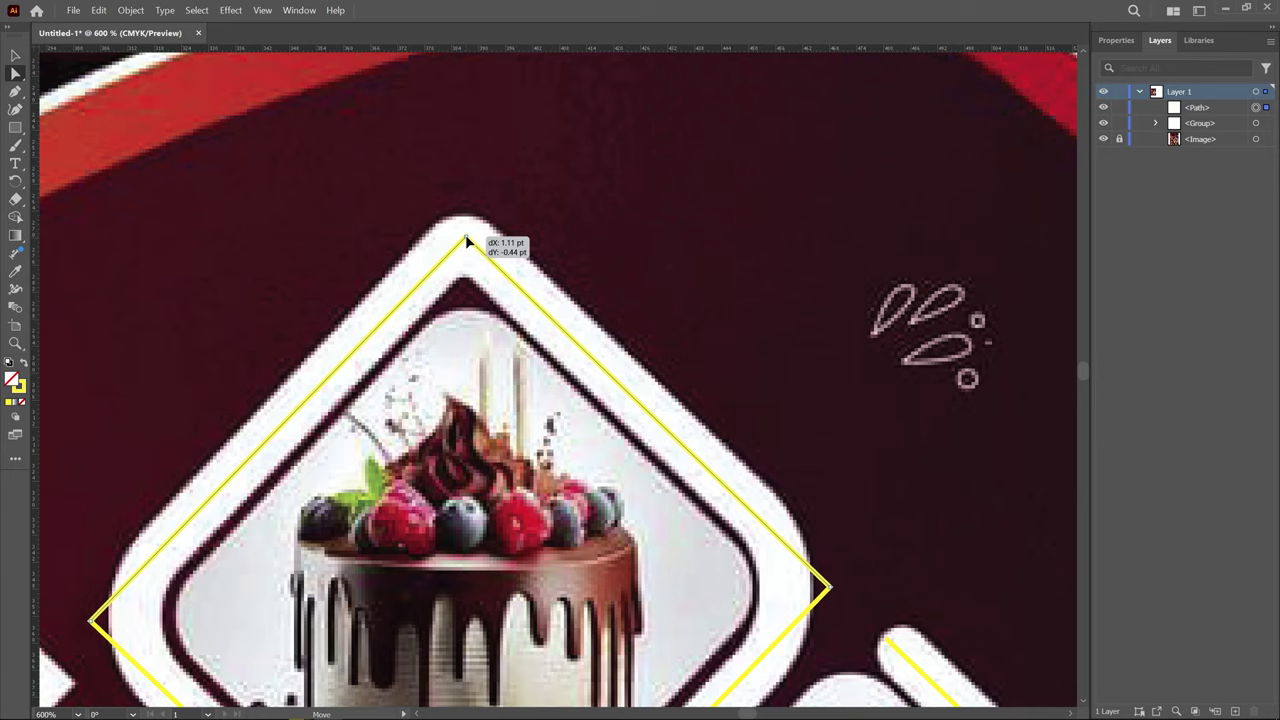
drag(860, 560, 763, 265)
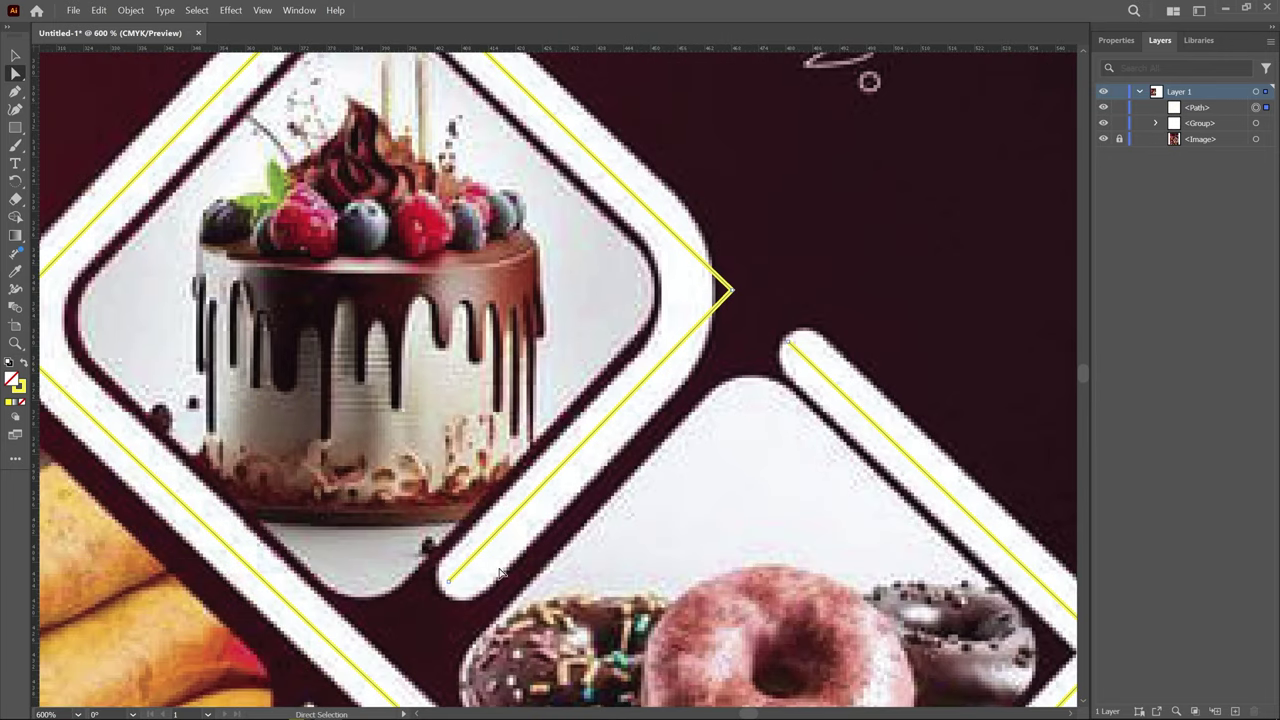
drag(448, 580, 448, 595)
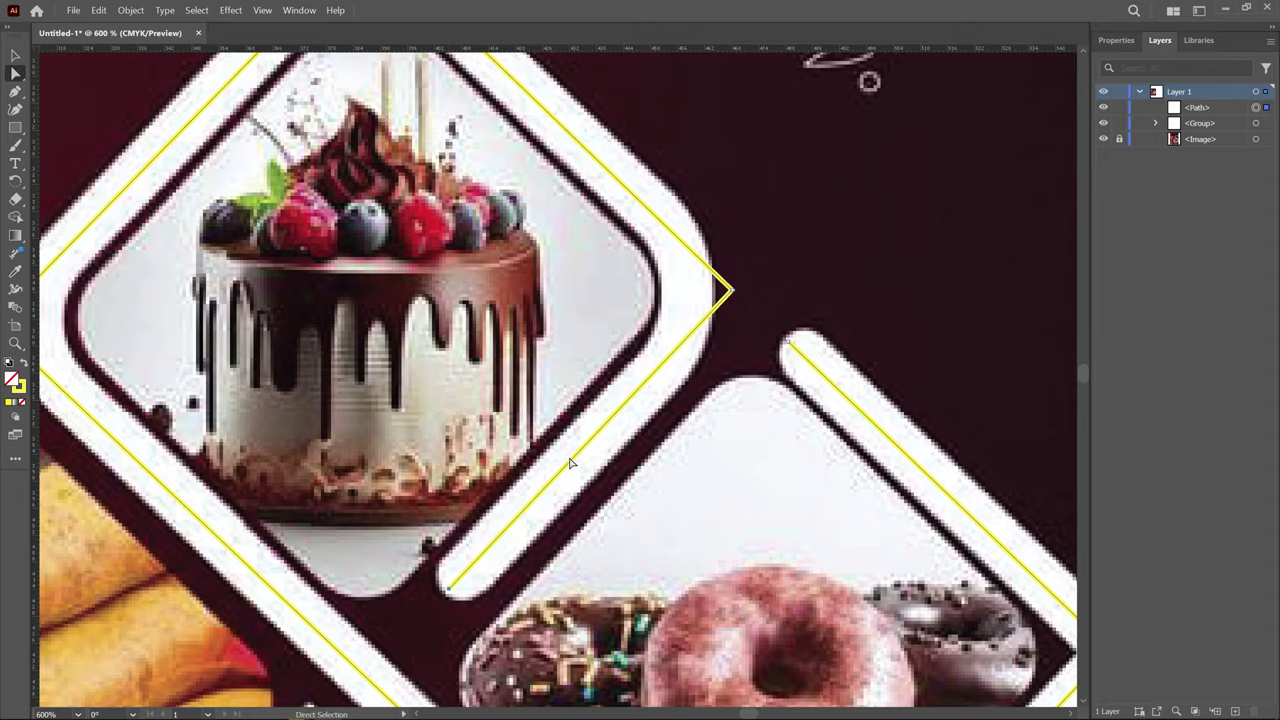
scroll(571, 462, down, 2)
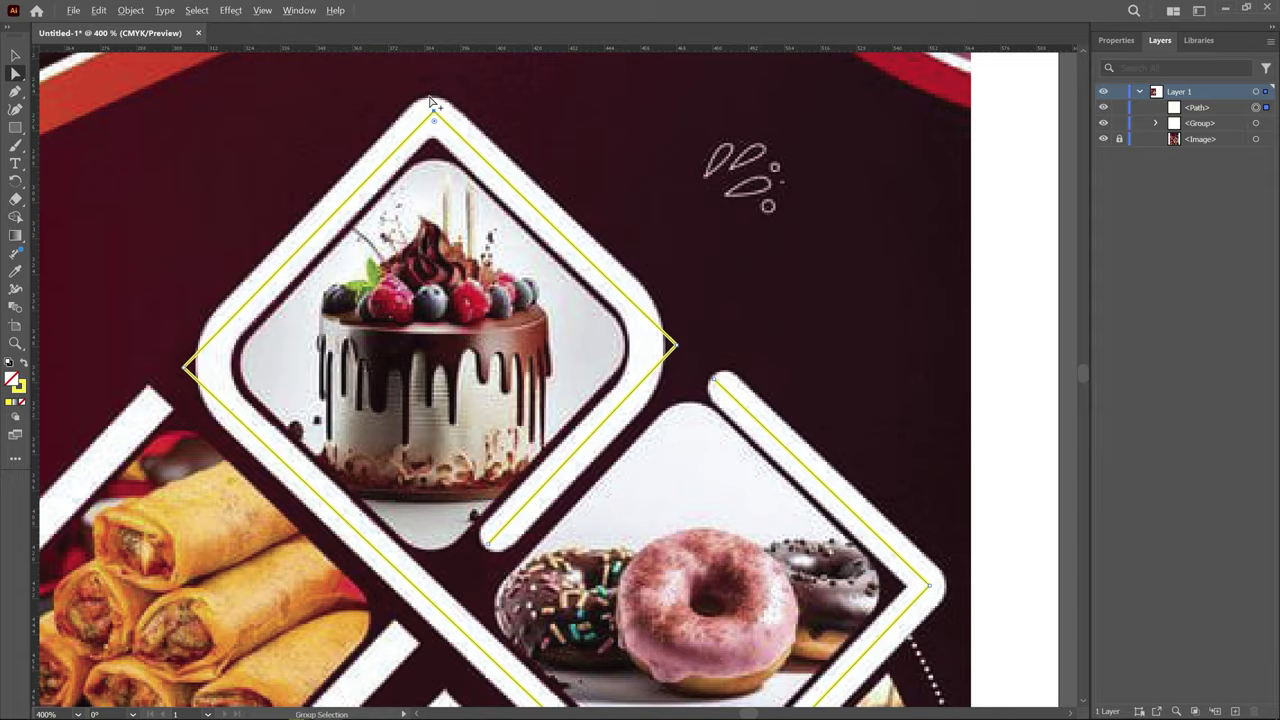
scroll(434, 106, up, 2)
- Select the path's top corner point and round it off
scroll(434, 106, up, 2)
drag(397, 122, 515, 207)
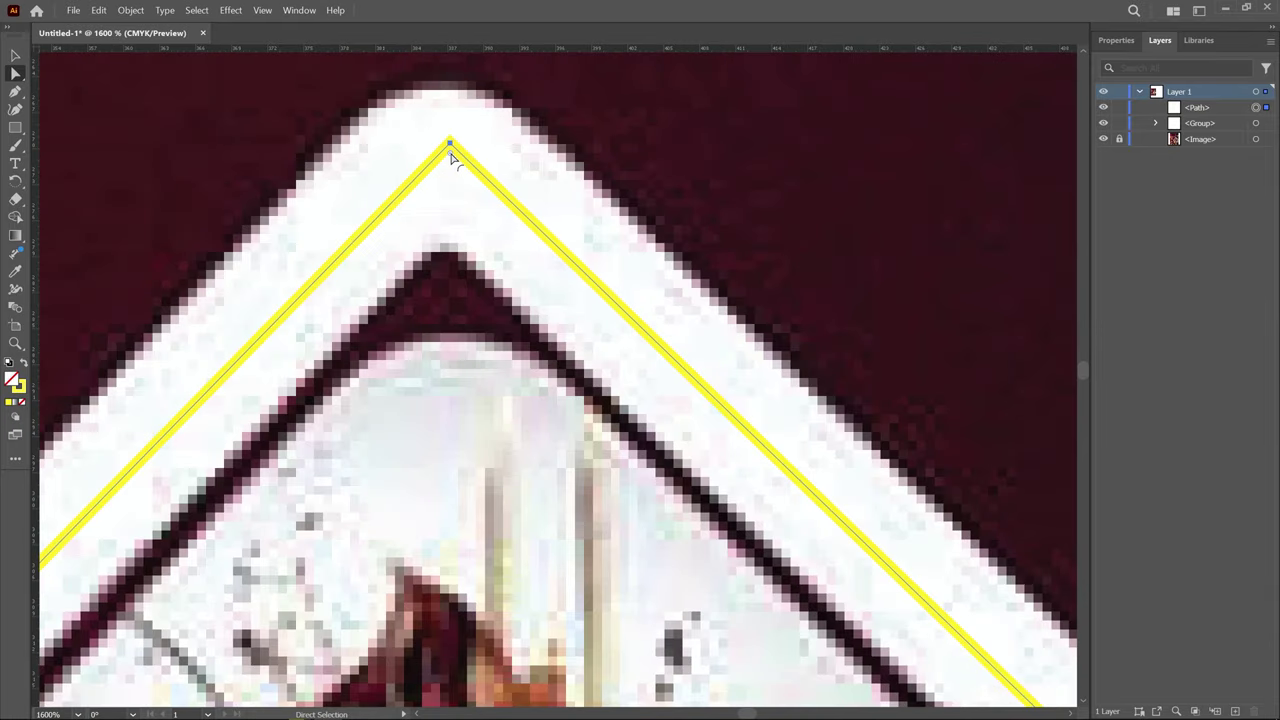
drag(451, 157, 396, 218)
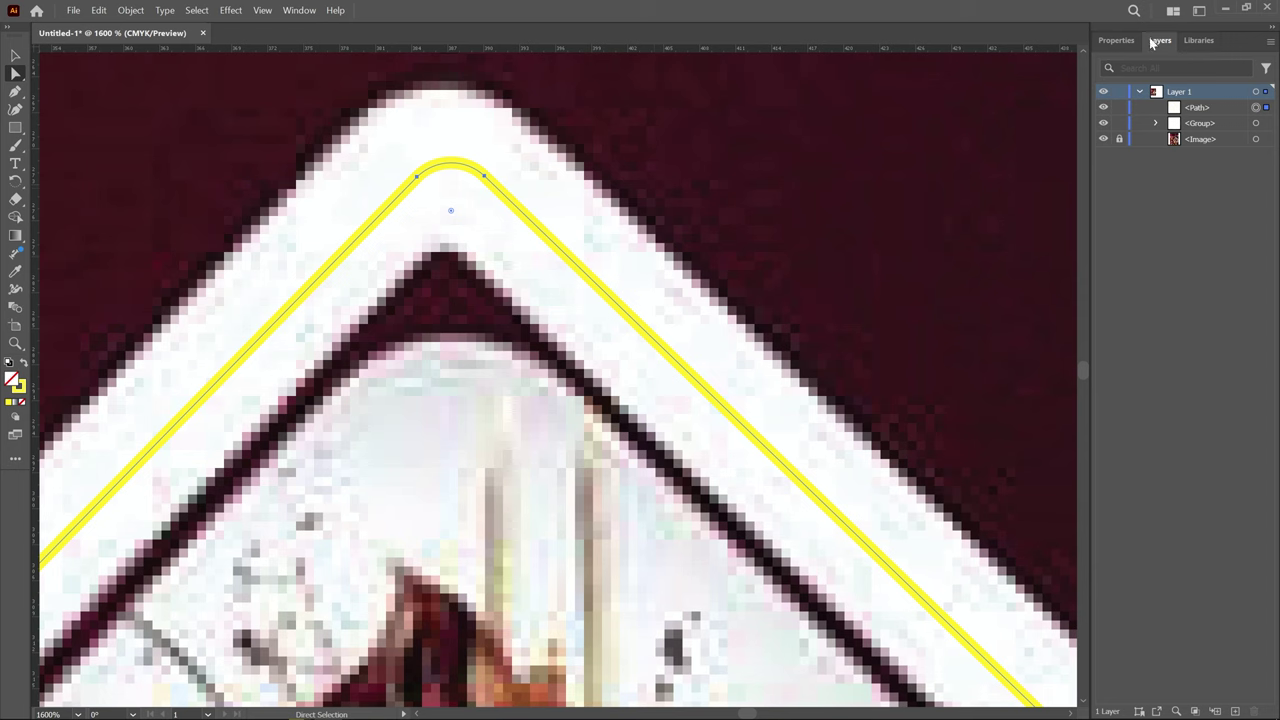
click(1110, 40)
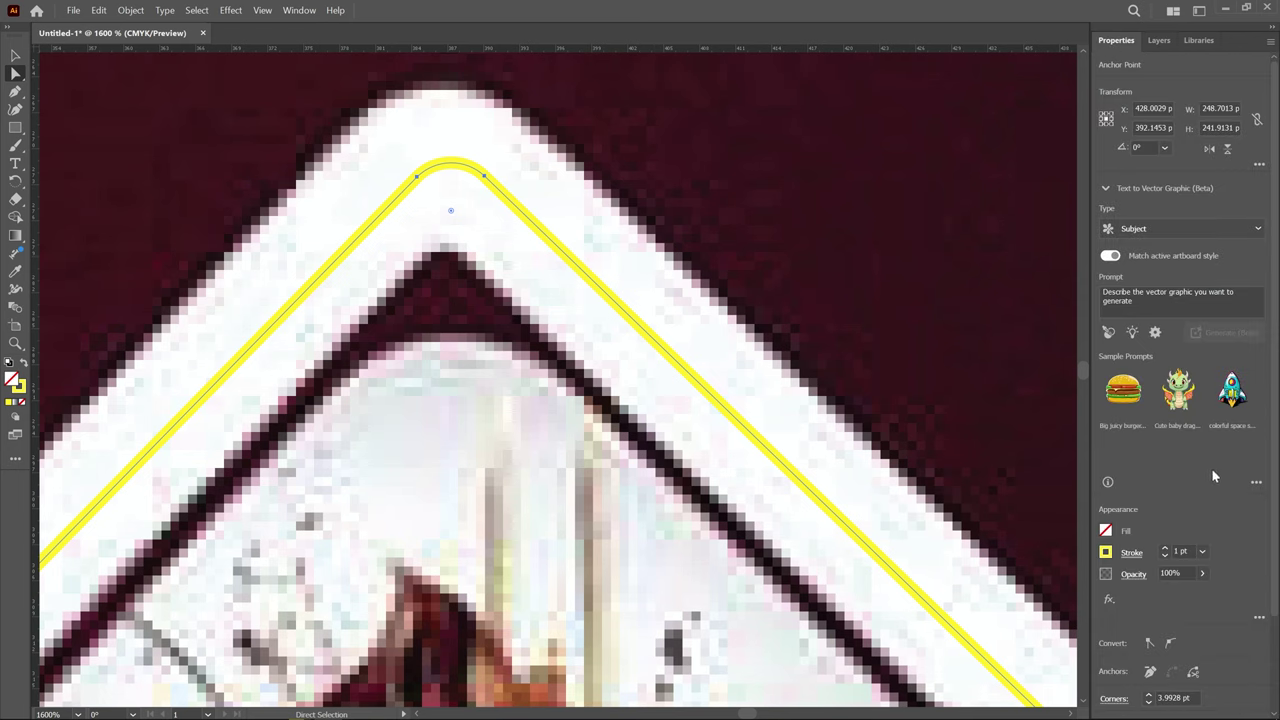
scroll(1213, 476, down, 3)
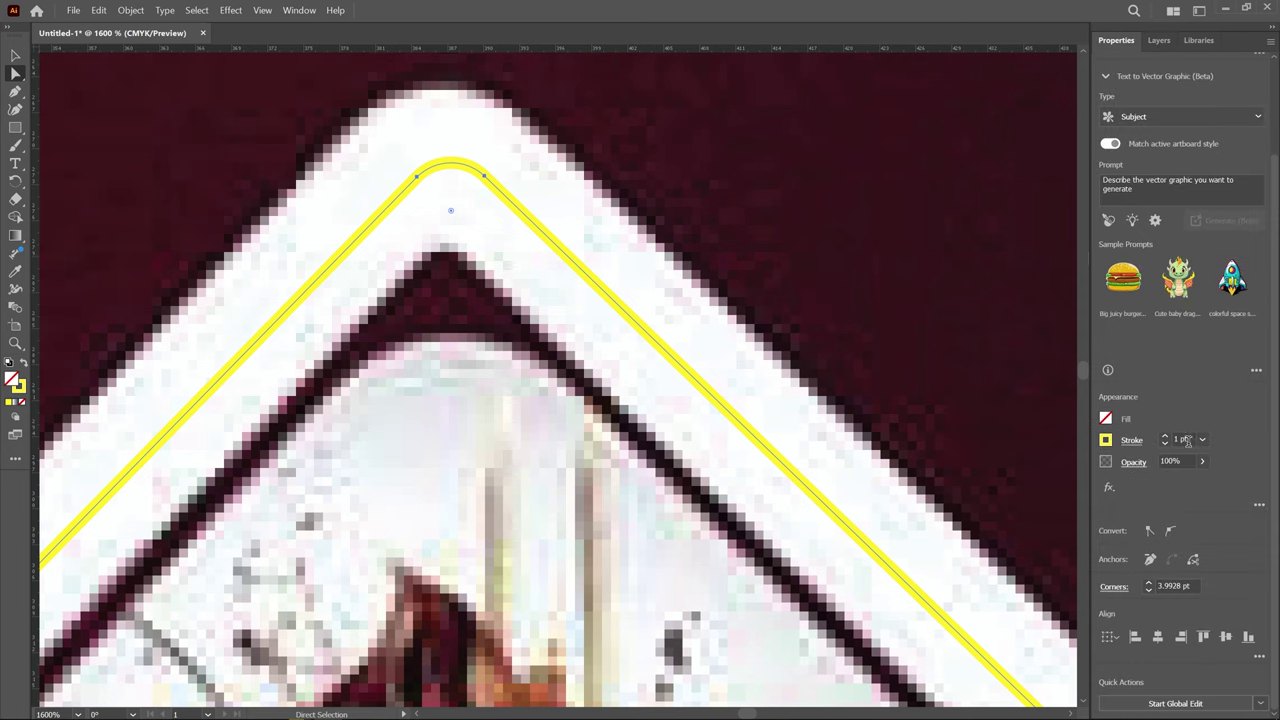
- Set the path's stroke weight to 11 pt and nudge it slightly up and left
click(1187, 440)
click(1205, 441)
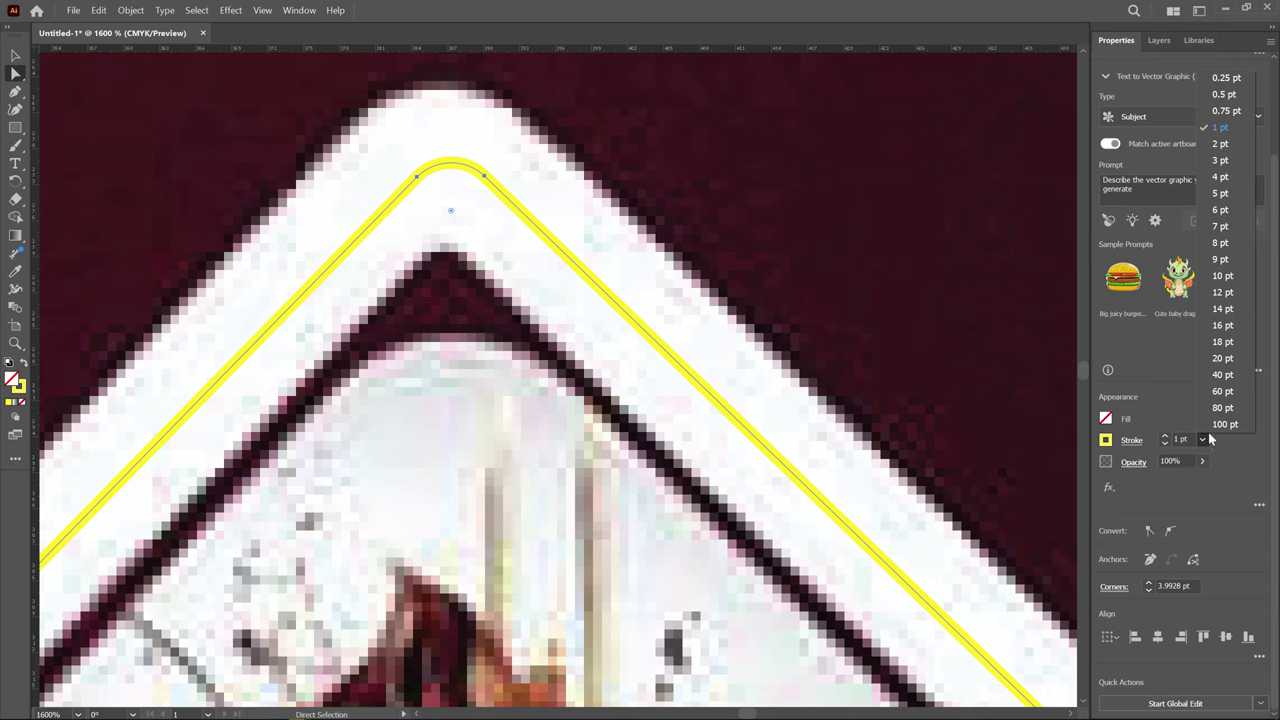
click(1225, 276)
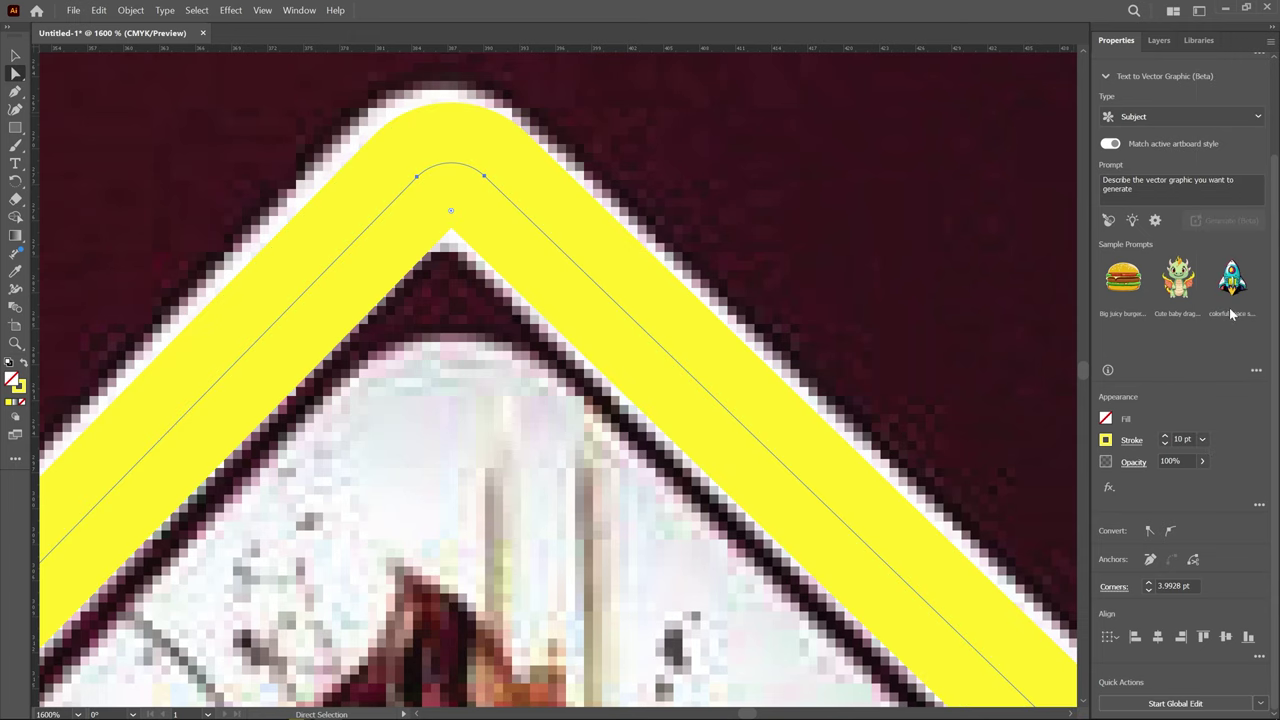
click(1190, 439)
key(Up)
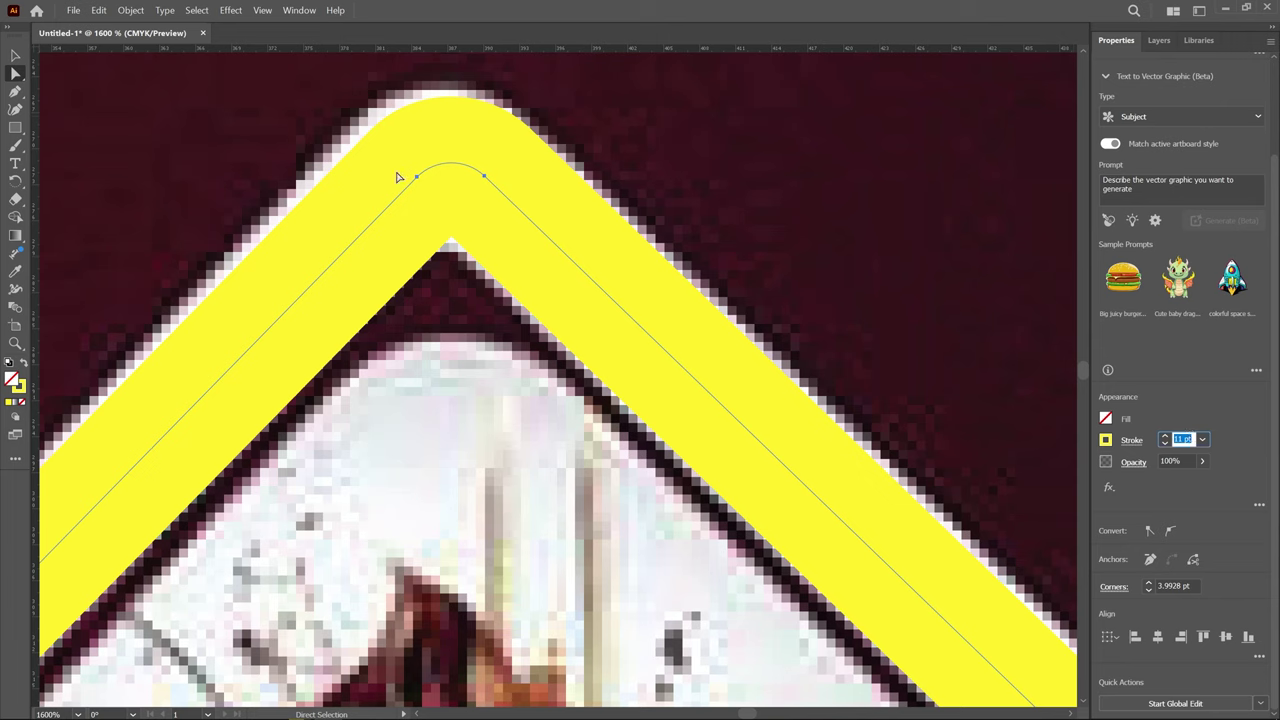
click(527, 243)
drag(483, 188, 472, 186)
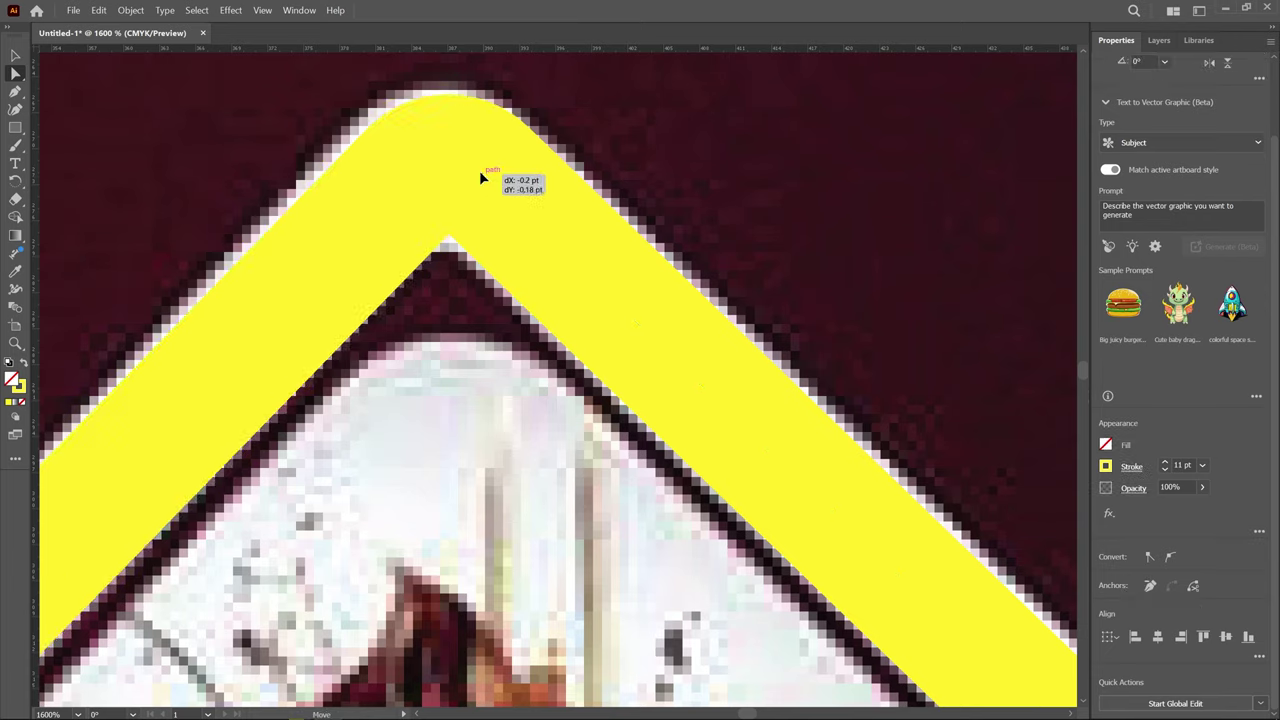
scroll(600, 257, down, 5)
- Round the yellow frame's sharp tip corner to about 24 pt, then round the next corner
scroll(634, 300, down, 2)
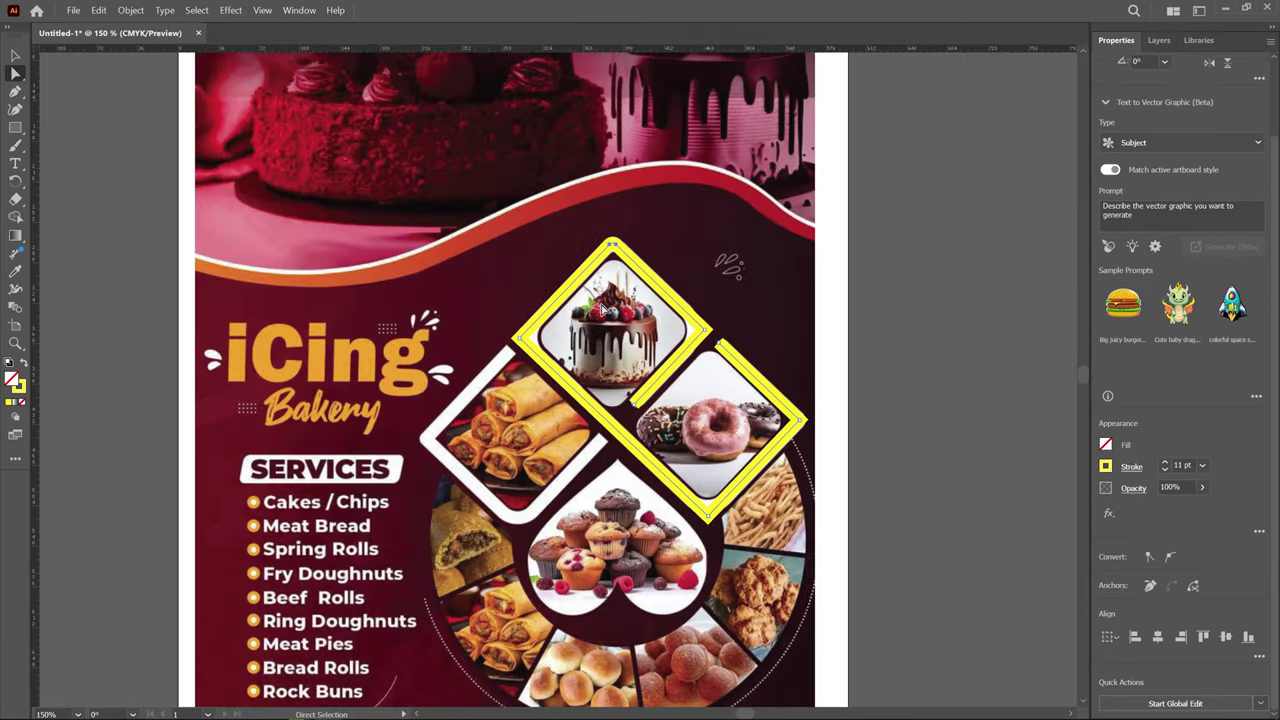
scroll(642, 417, up, 1)
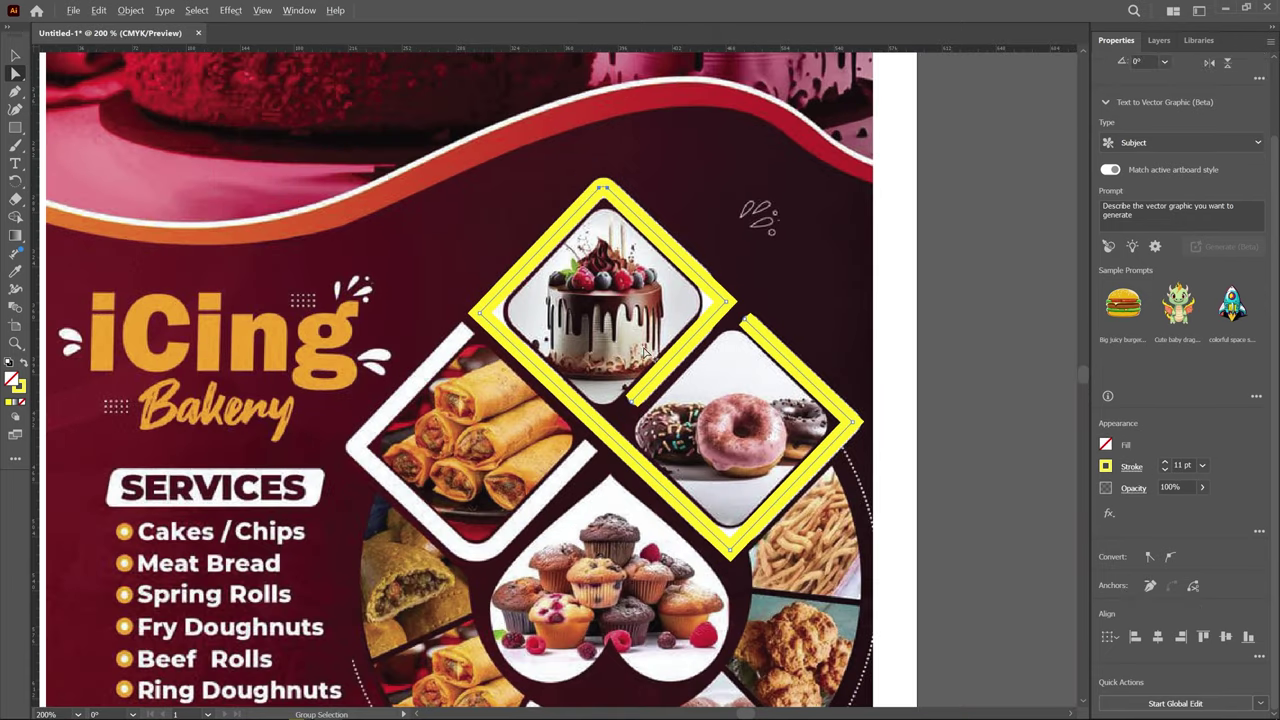
scroll(644, 352, up, 1)
scroll(485, 302, up, 1)
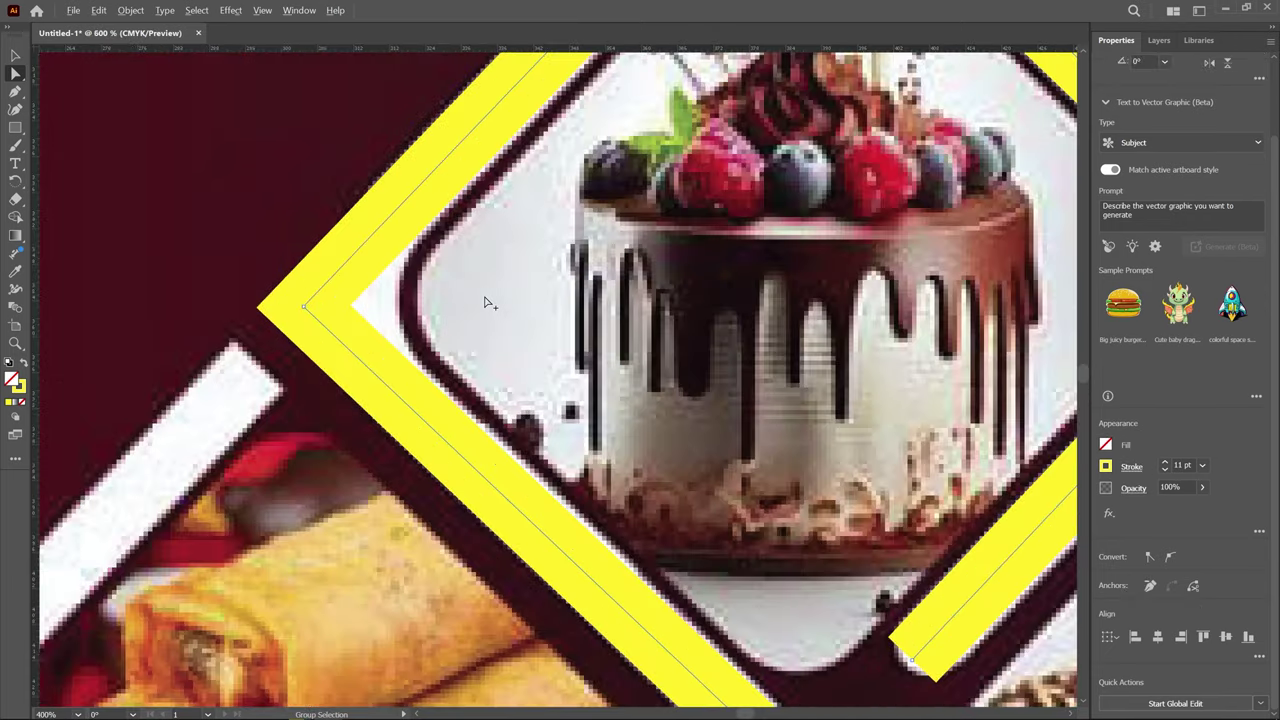
click(304, 307)
drag(313, 310, 493, 298)
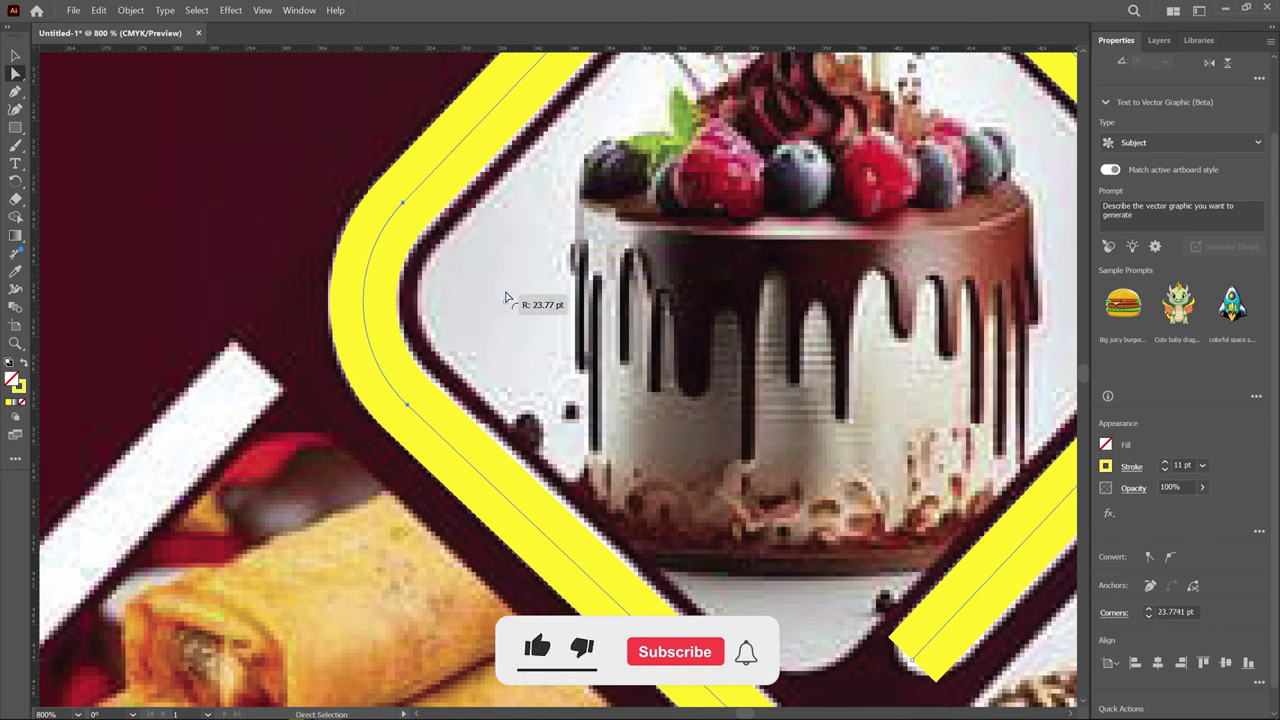
drag(493, 298, 496, 300)
scroll(294, 306, down, 3)
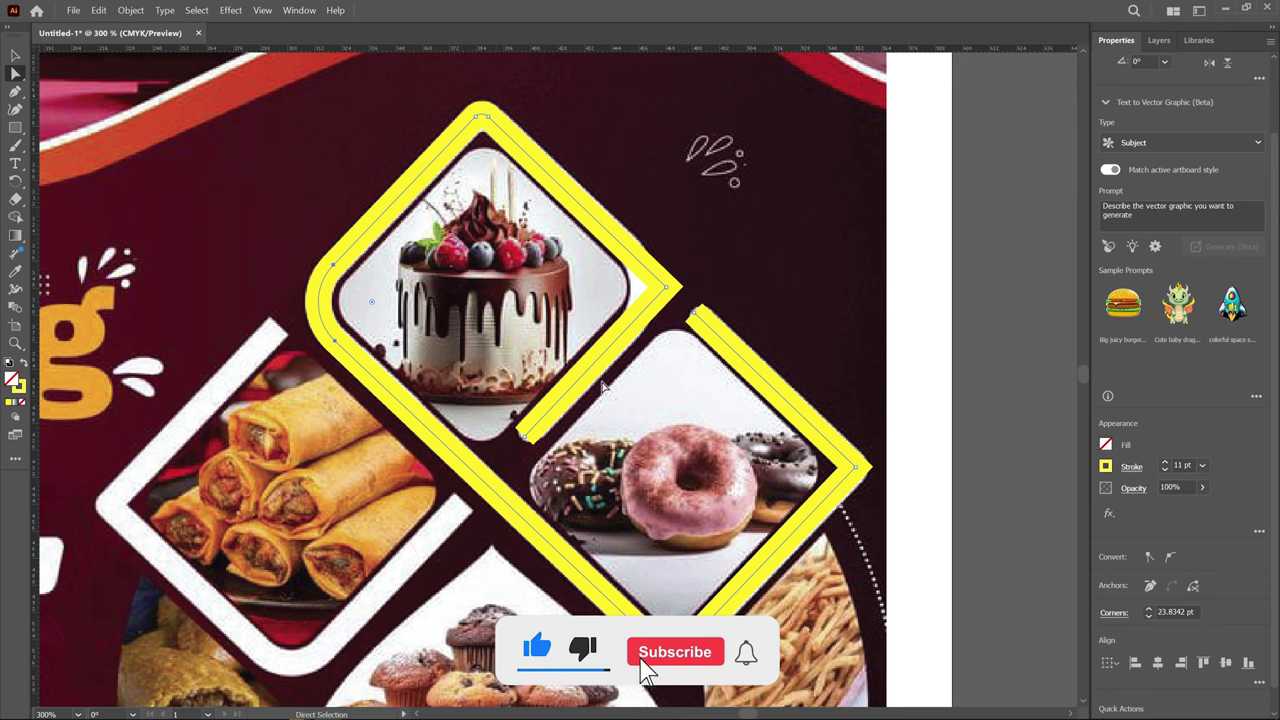
scroll(668, 280, up, 3)
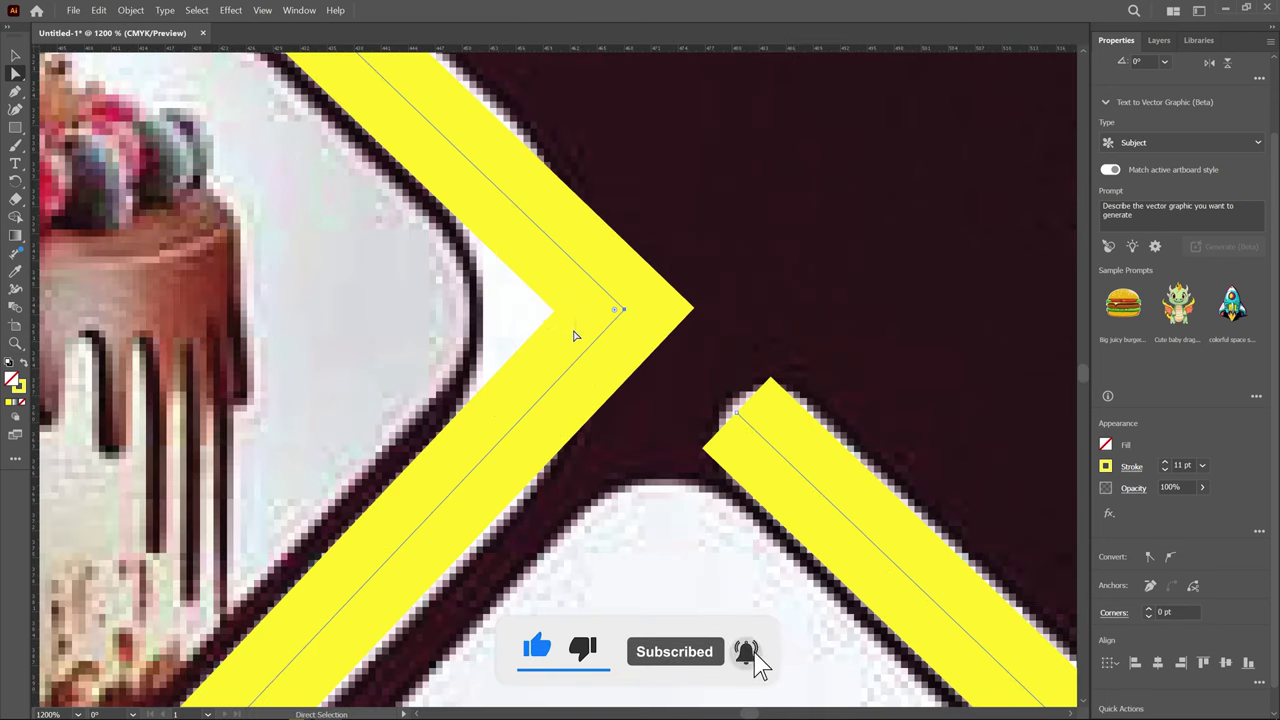
mouse_move(623, 309)
mouse_down()
mouse_move(306, 323)
mouse_move(320, 329)
mouse_up()
scroll(630, 235, down, 3)
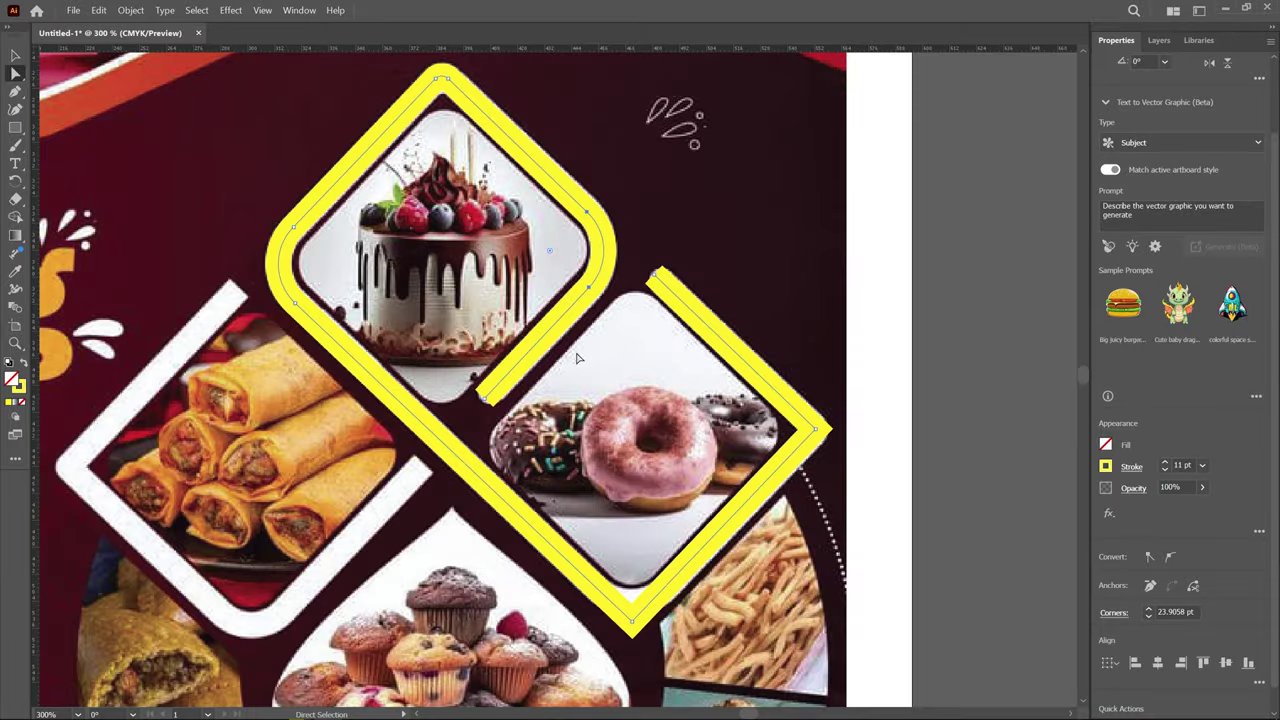
scroll(665, 545, up, 2)
scroll(640, 550, up, 3)
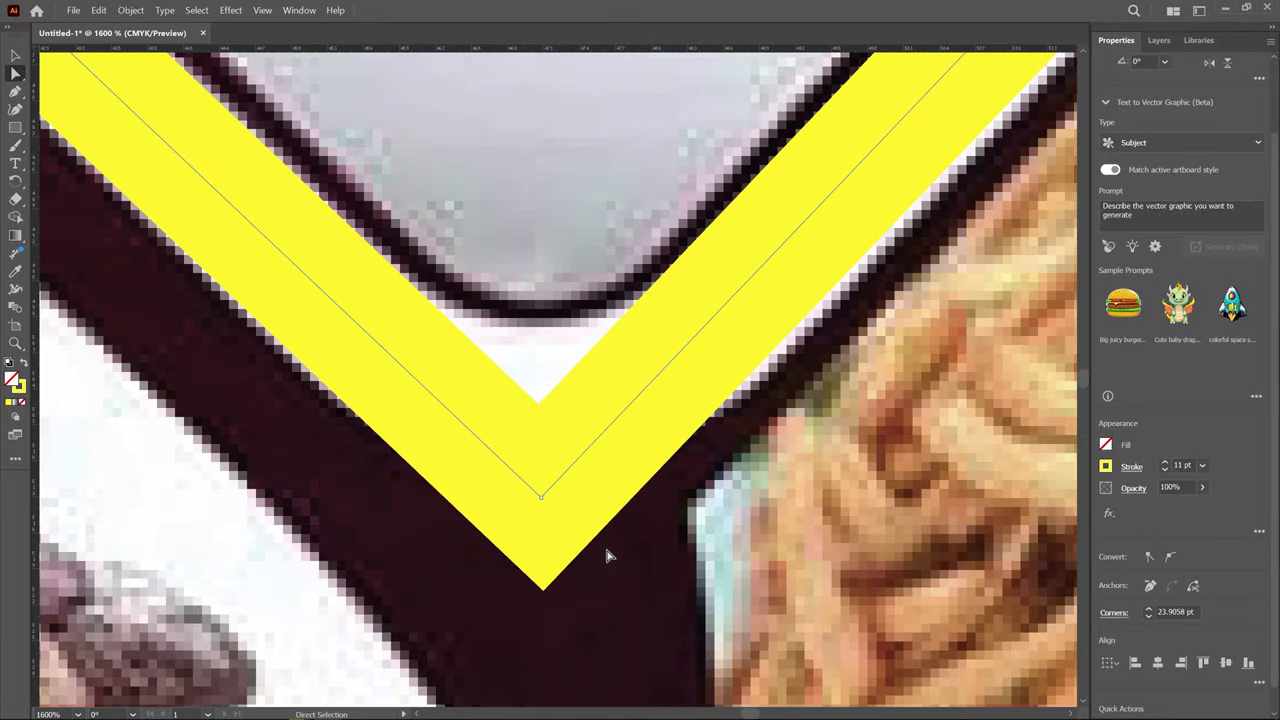
- Round the donut frame's bottom and right corners, keeping the stroke weight at 11 pt
drag(541, 487, 588, 568)
drag(538, 490, 566, 103)
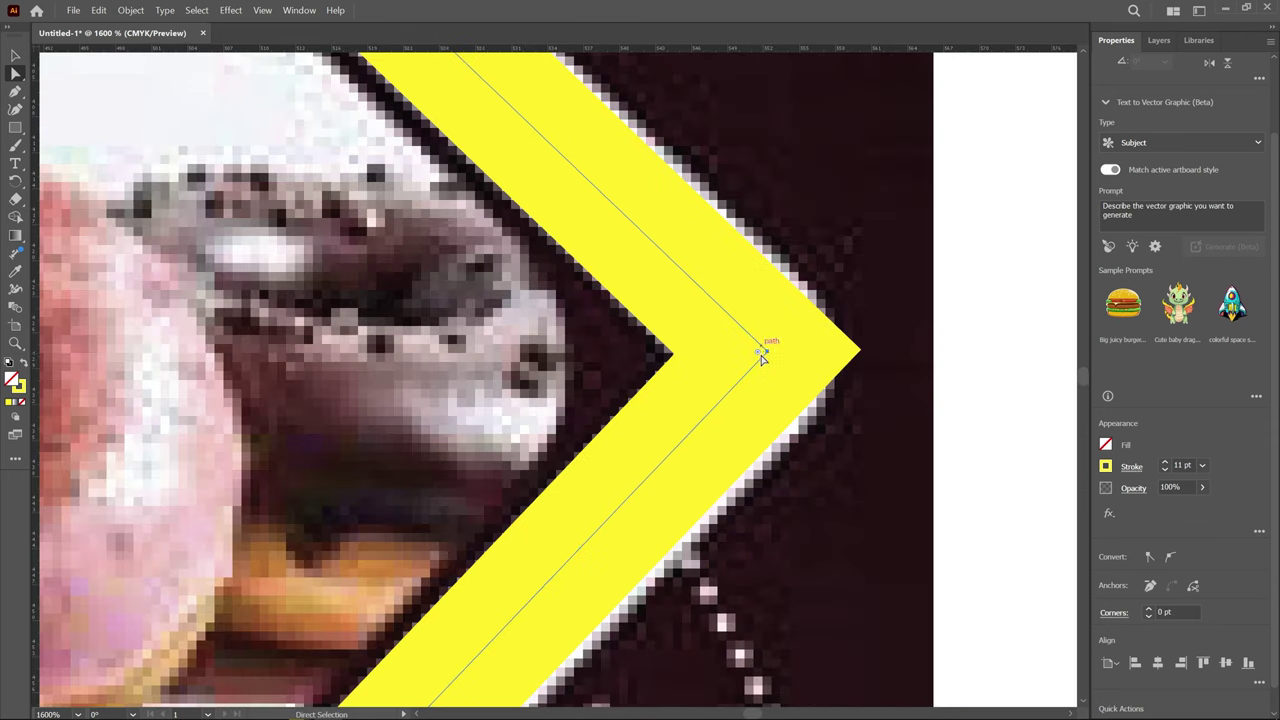
drag(763, 351, 706, 357)
scroll(780, 436, up, 2)
scroll(688, 354, up, 2)
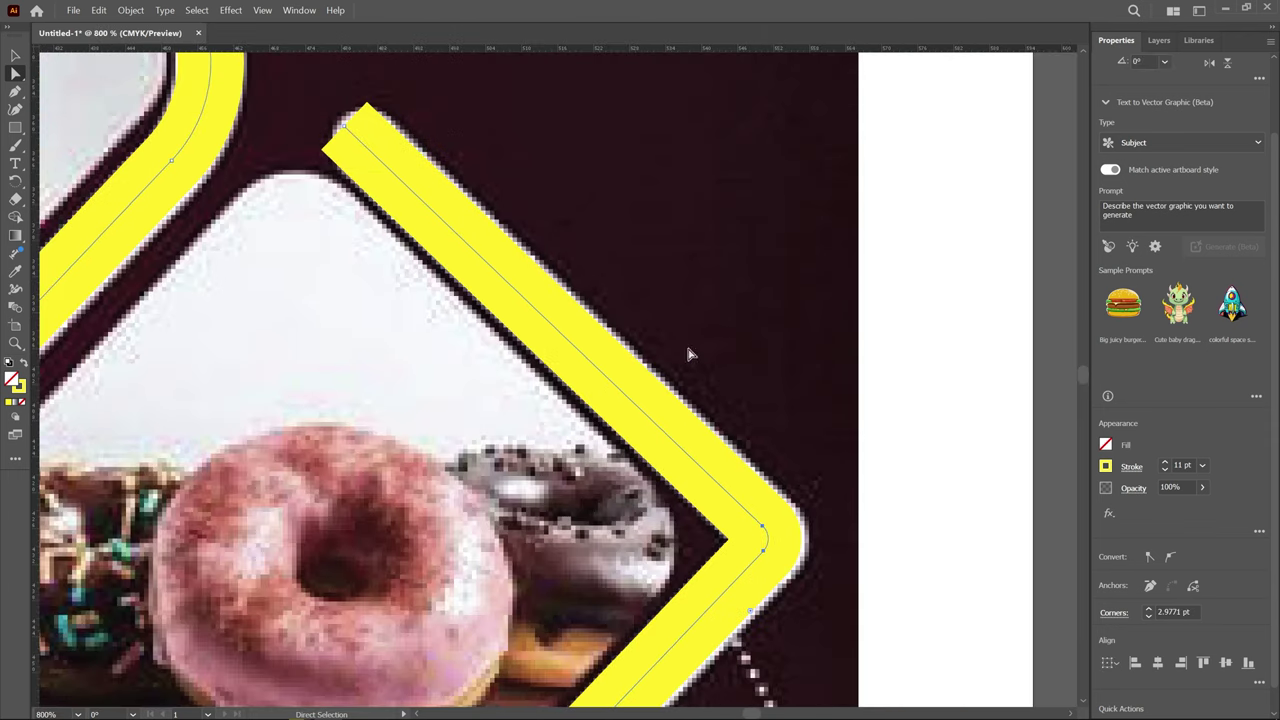
drag(390, 128, 563, 277)
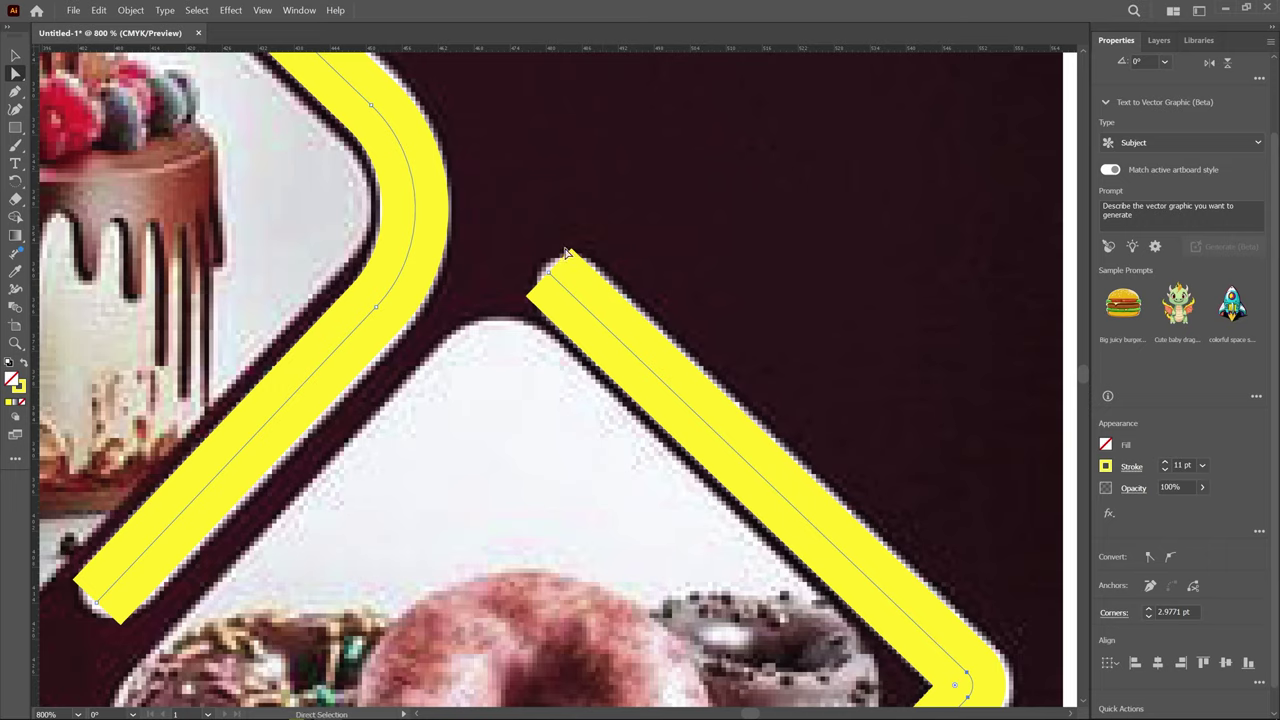
scroll(570, 285, up, 2)
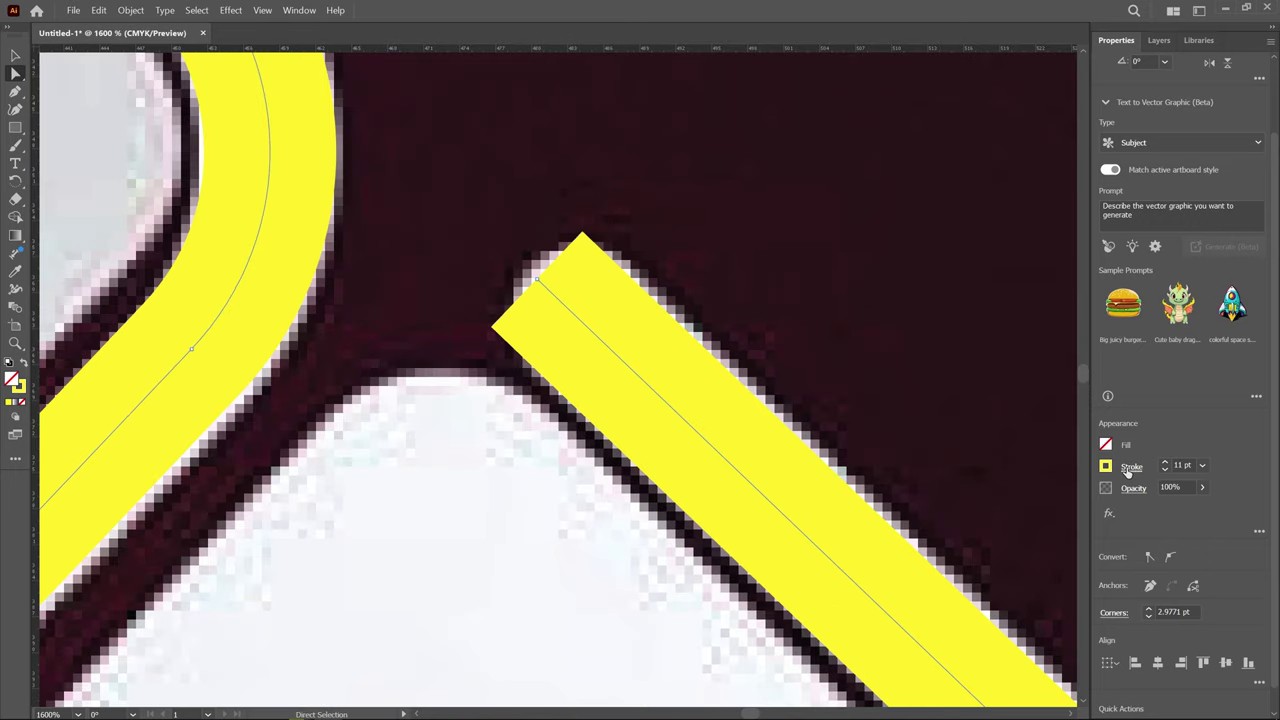
click(1204, 465)
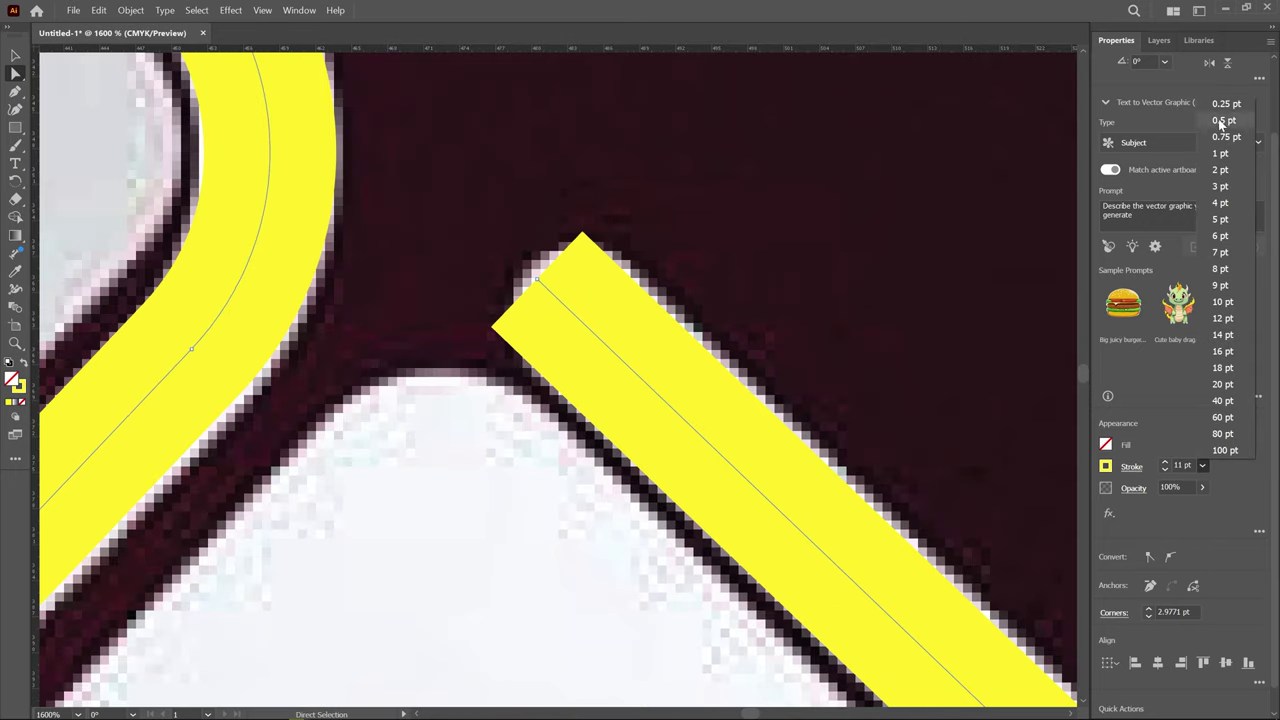
click(1226, 104)
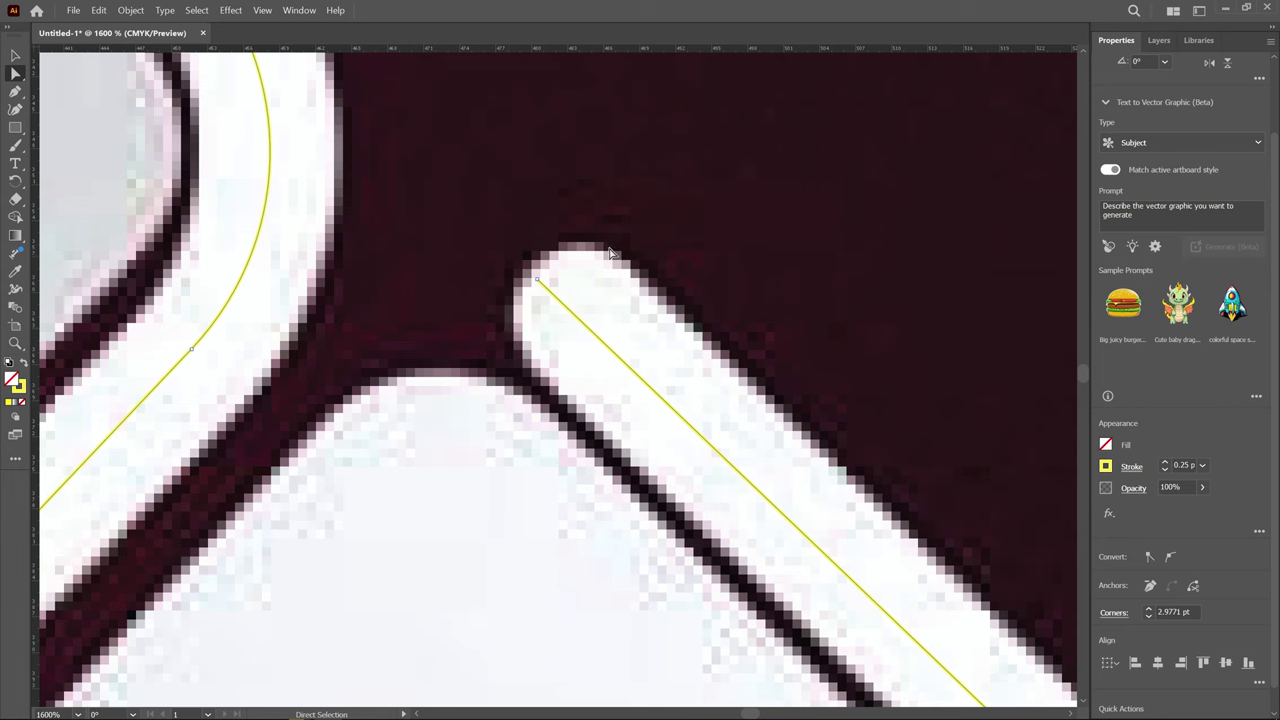
key(ctrl+z)
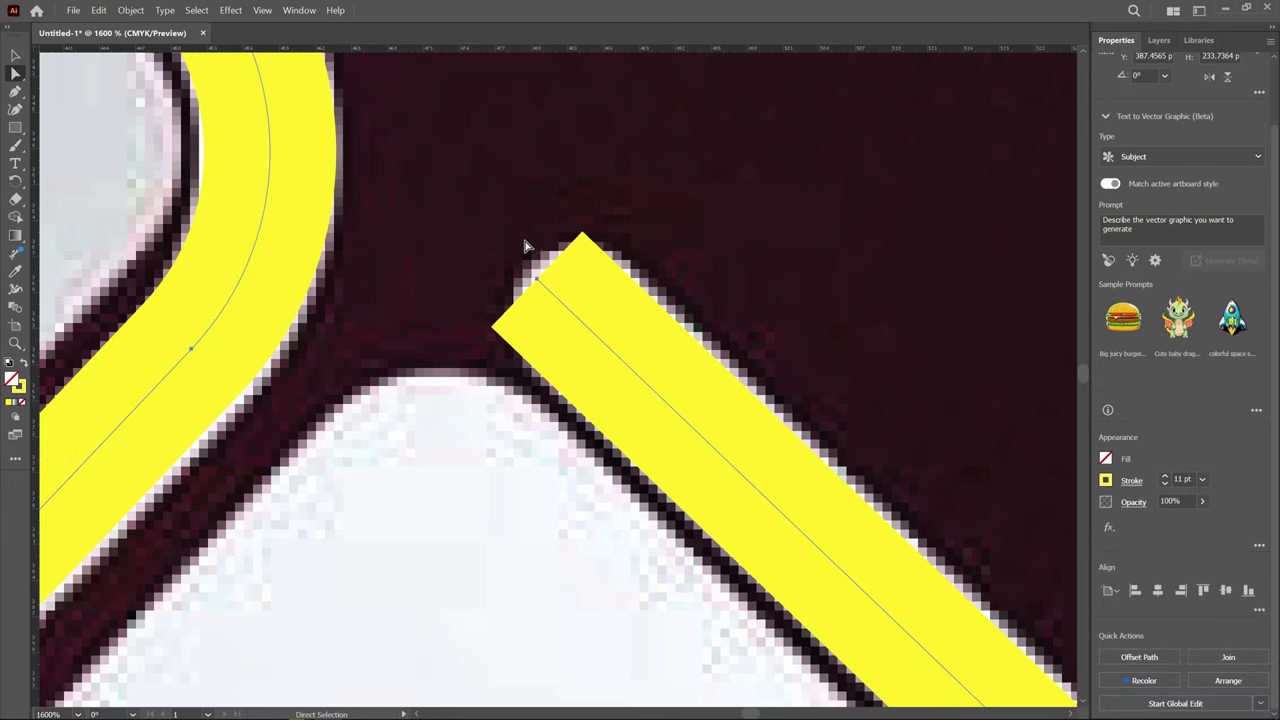
key(ctrl+minus)
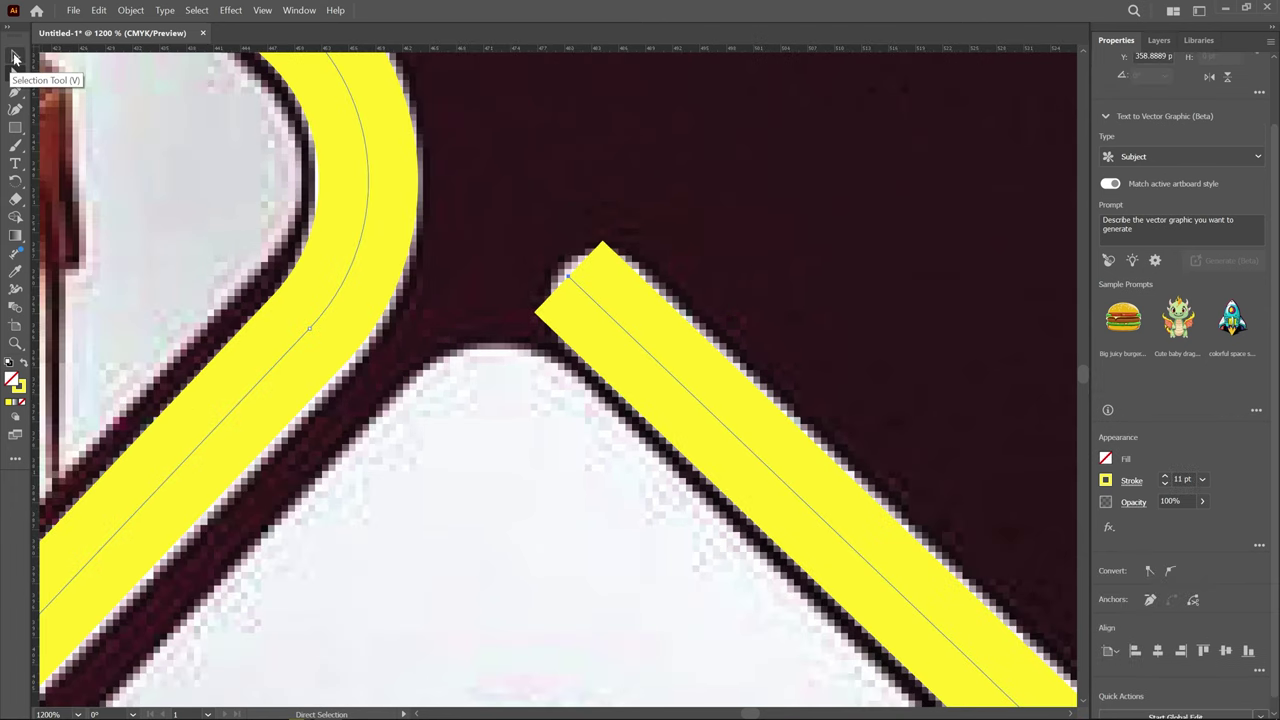
- Give the selected yellow path's stroke Round Cap ends
click(16, 56)
scroll(766, 309, down, 3)
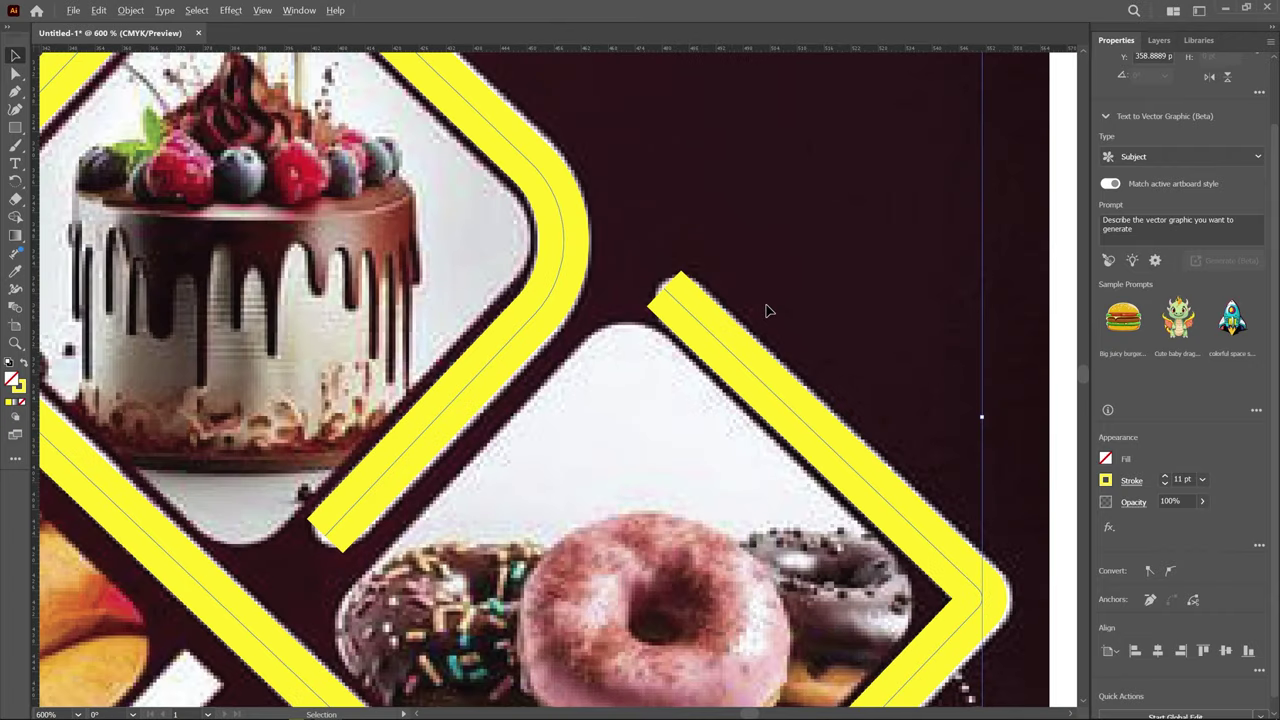
scroll(767, 311, down, 1)
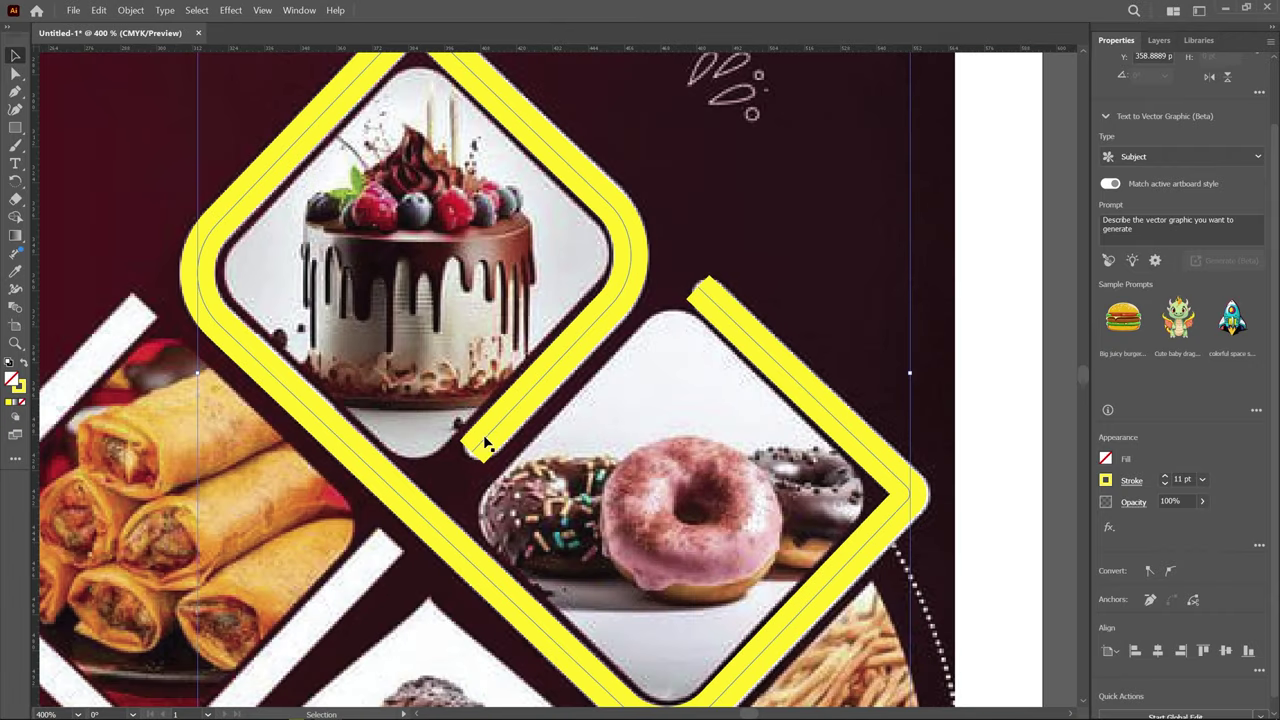
click(1133, 481)
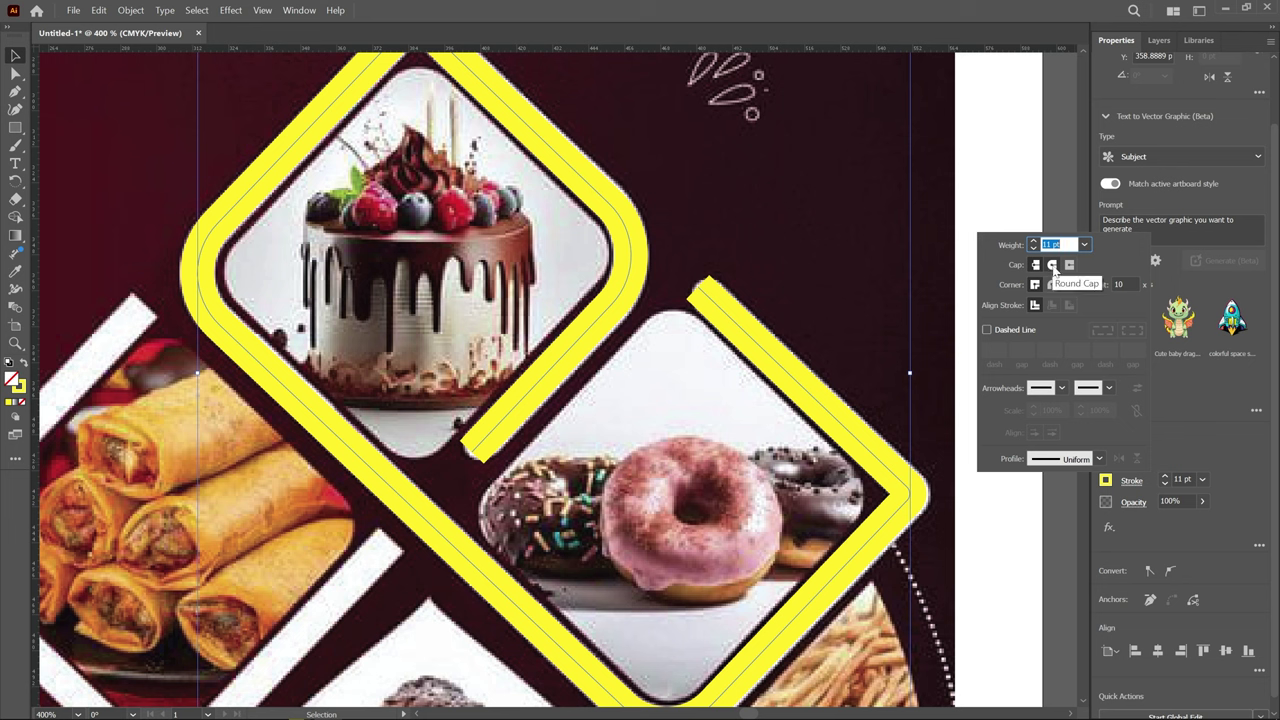
click(1052, 265)
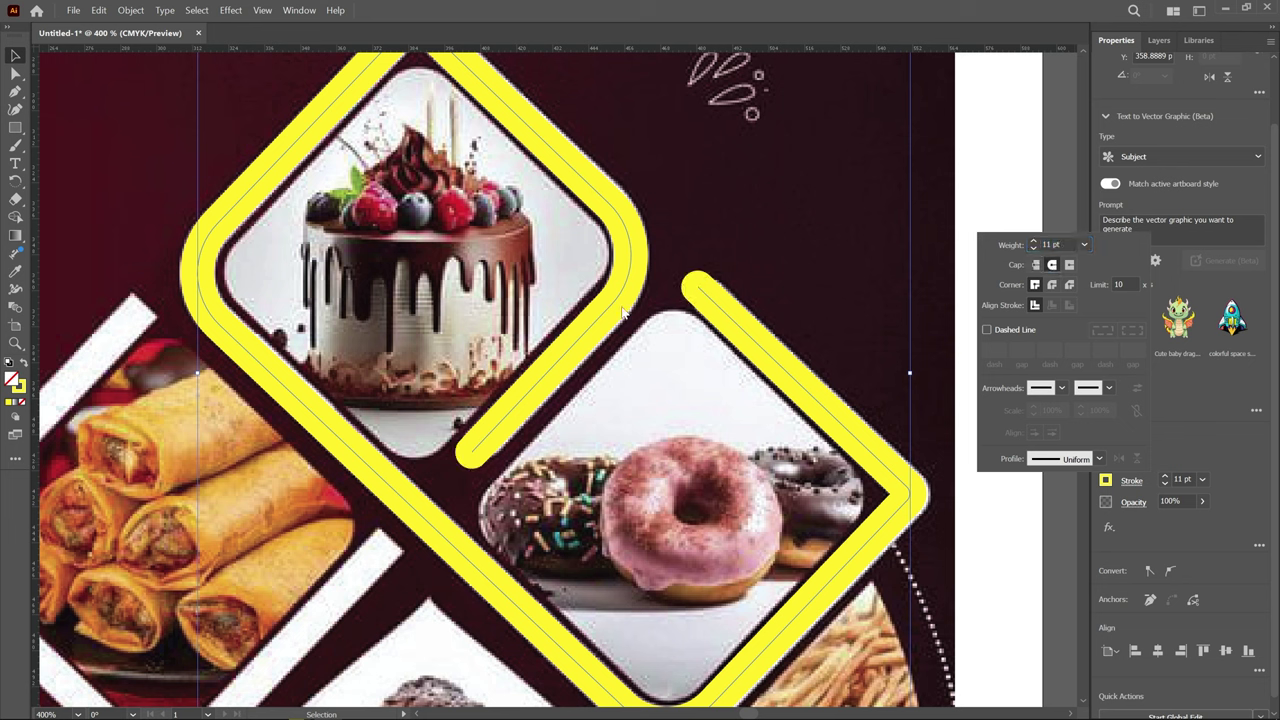
- Change the frame path's stroke colour to white
click(1114, 483)
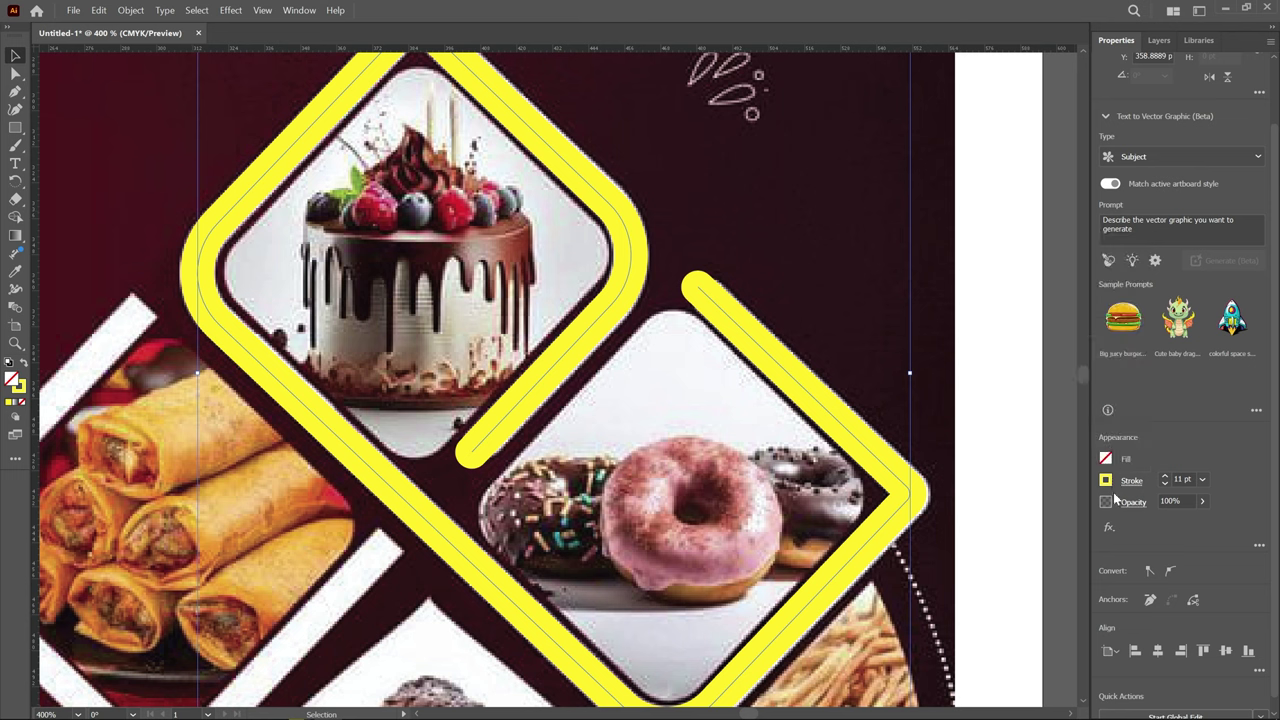
click(1106, 481)
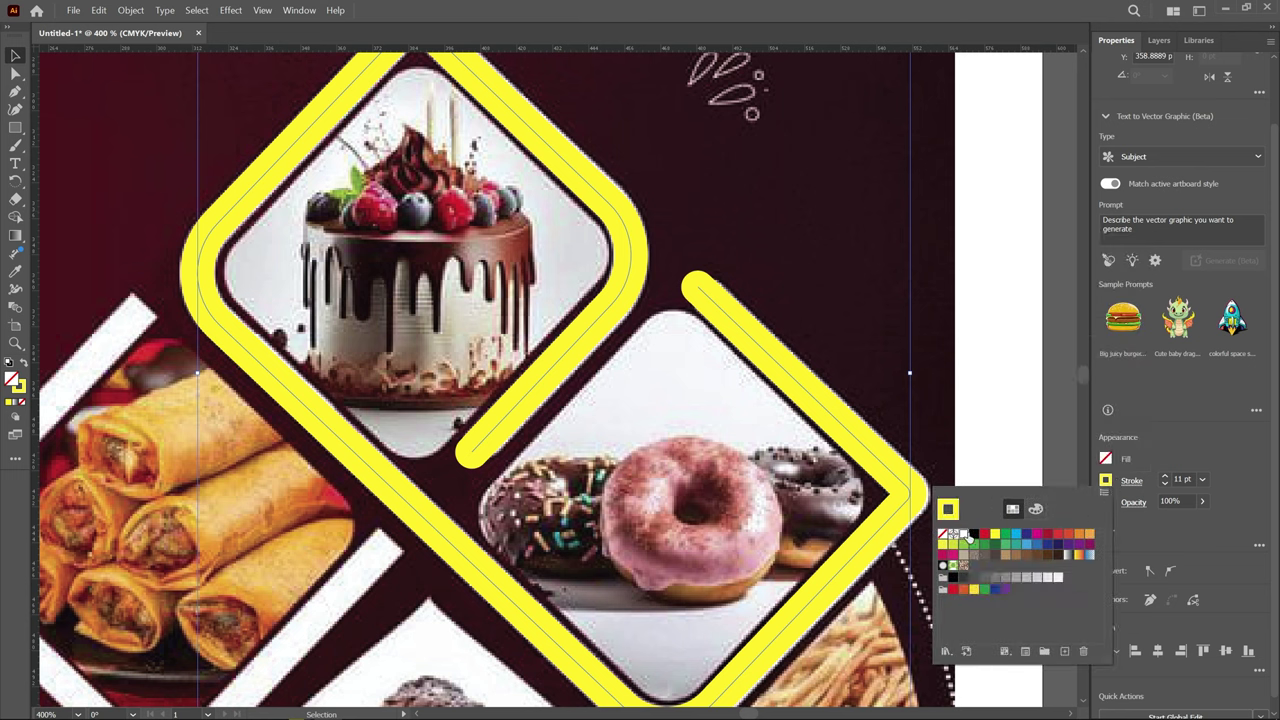
click(962, 534)
click(17, 60)
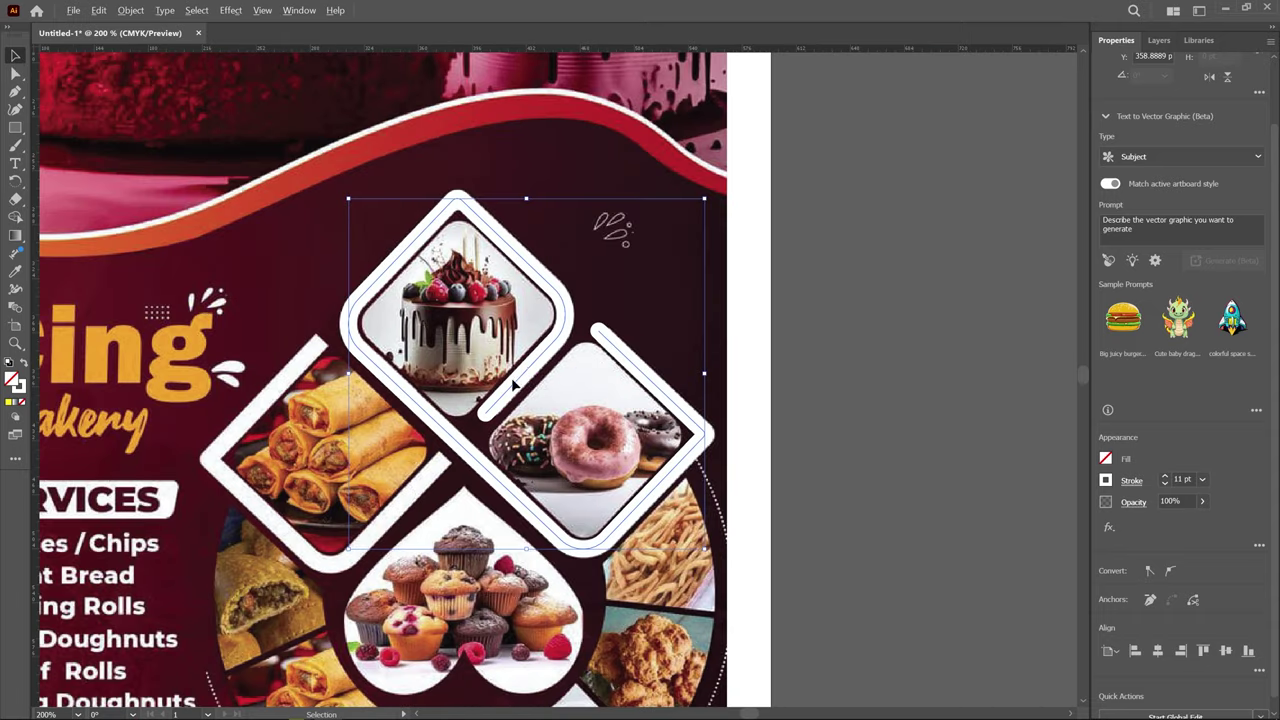
key(ctrl+minus)
click(74, 12)
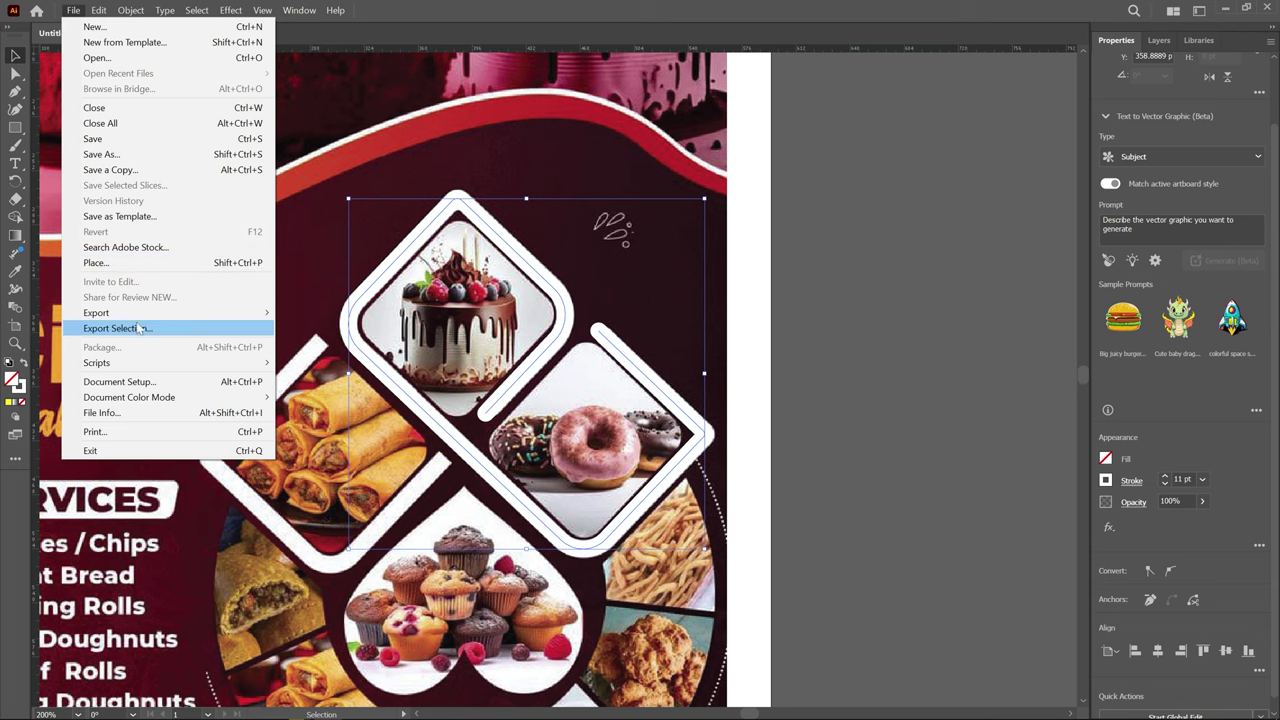
click(117, 328)
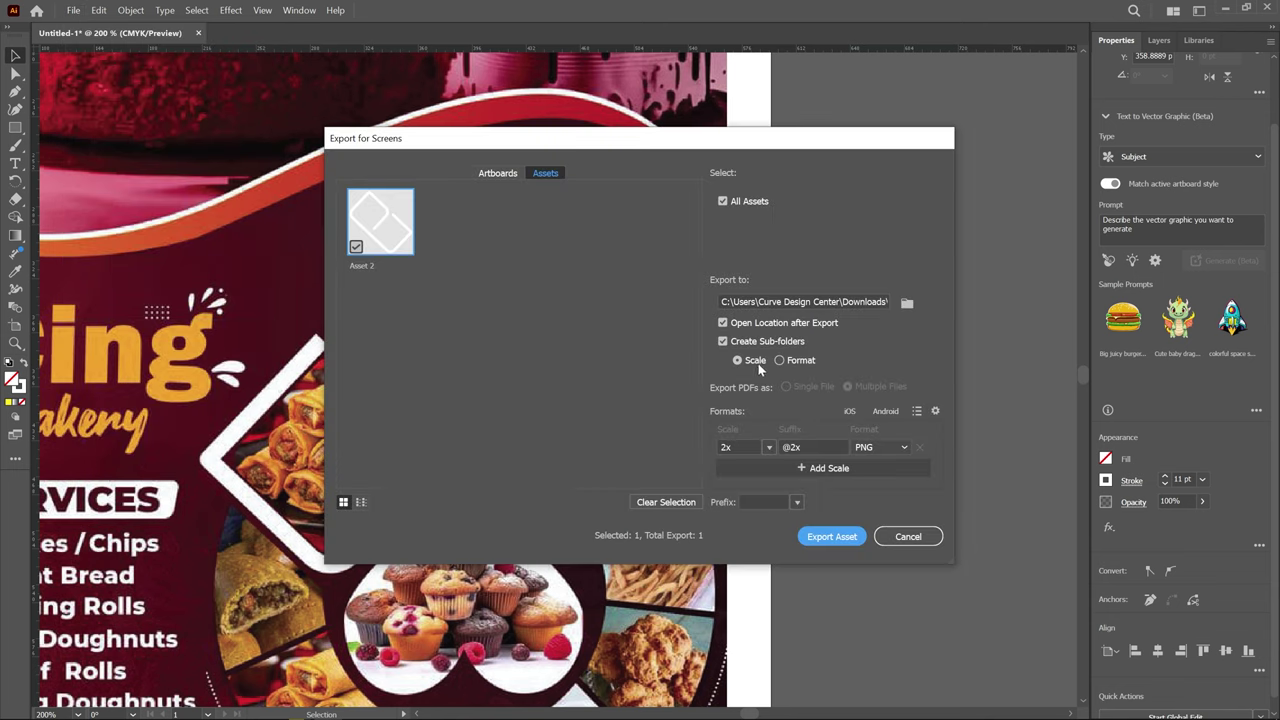
click(838, 537)
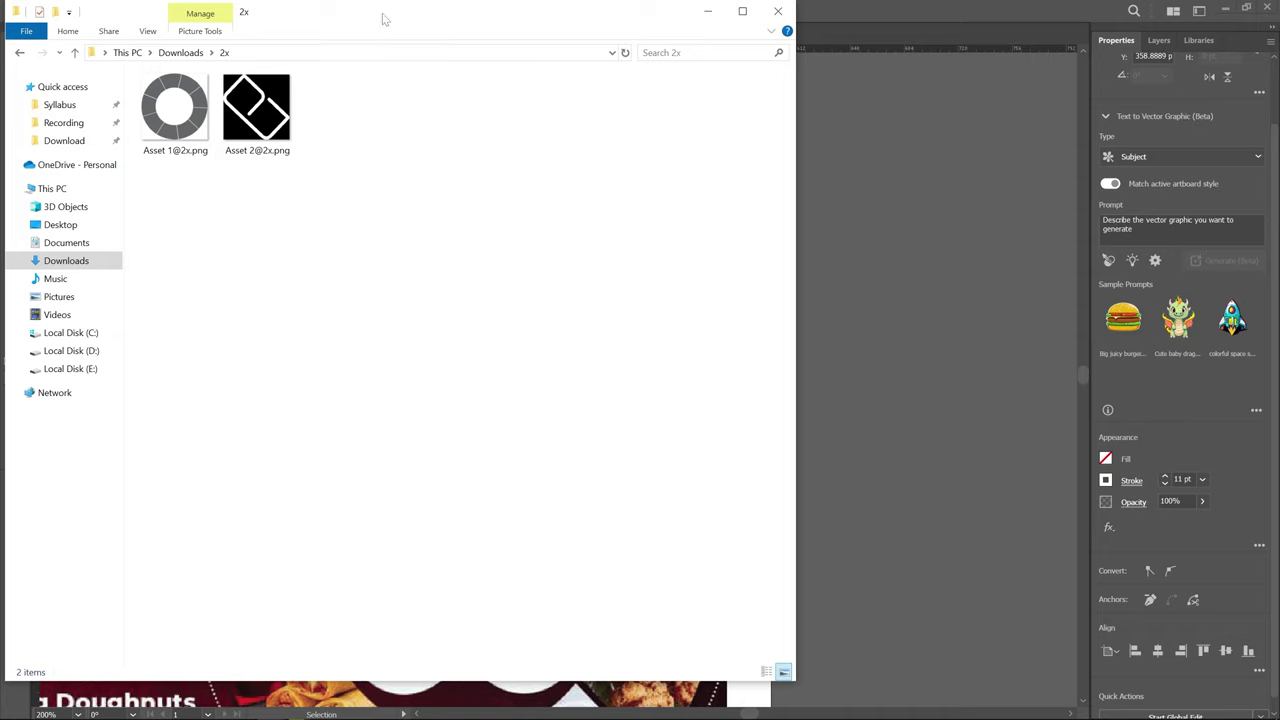
drag(383, 18, 577, 32)
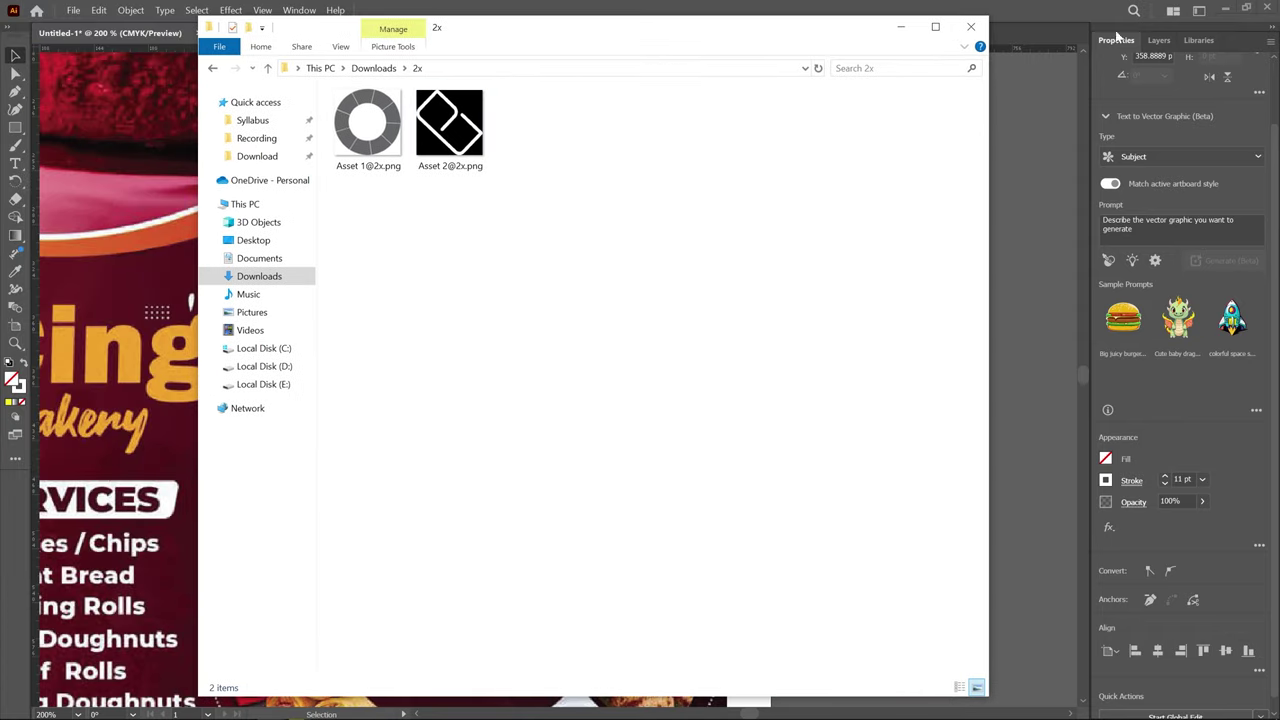
click(1225, 8)
drag(600, 27, 982, 72)
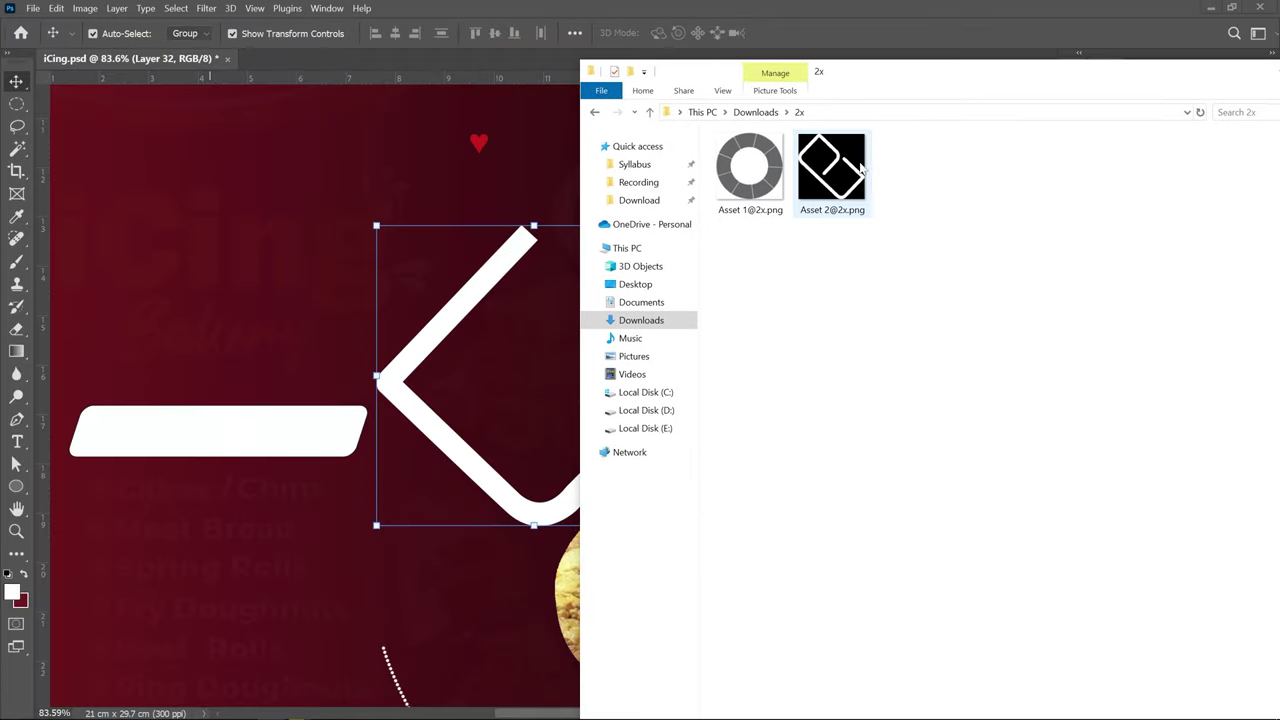
- Place the Asset 2@2x frame artwork on the flyer, moved up-right, and confirm it
drag(858, 170, 424, 474)
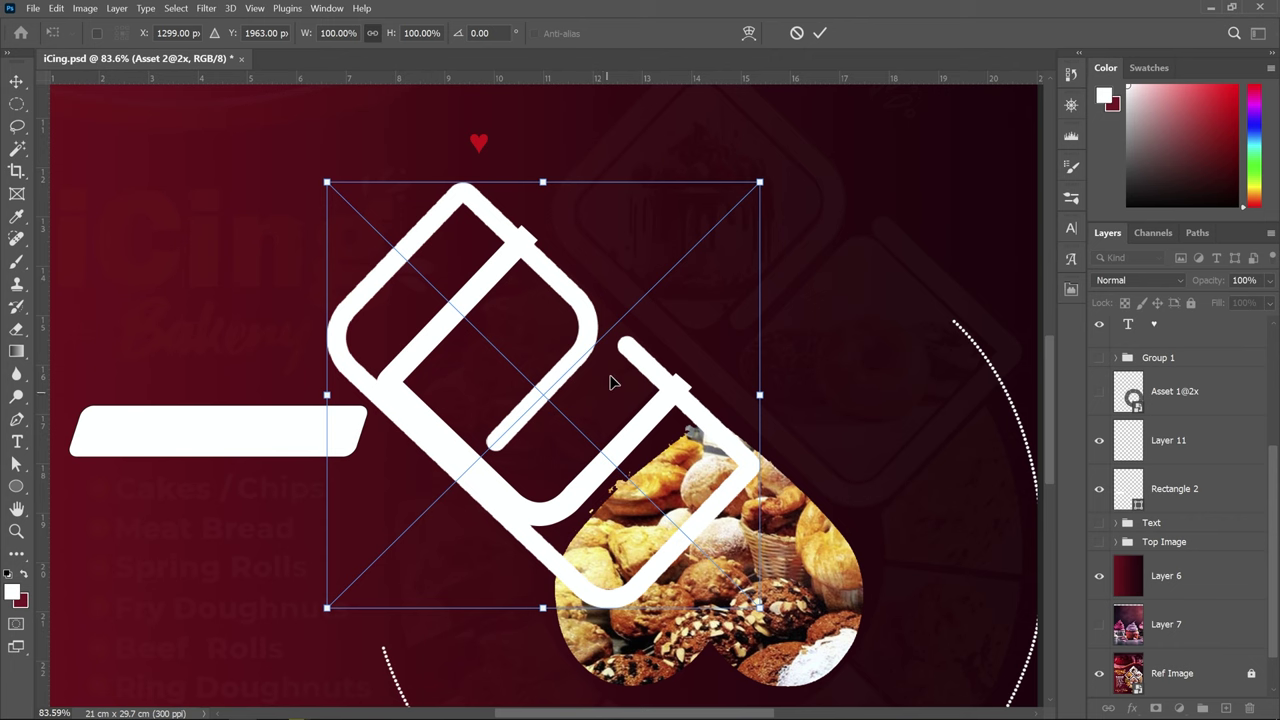
drag(586, 333, 840, 266)
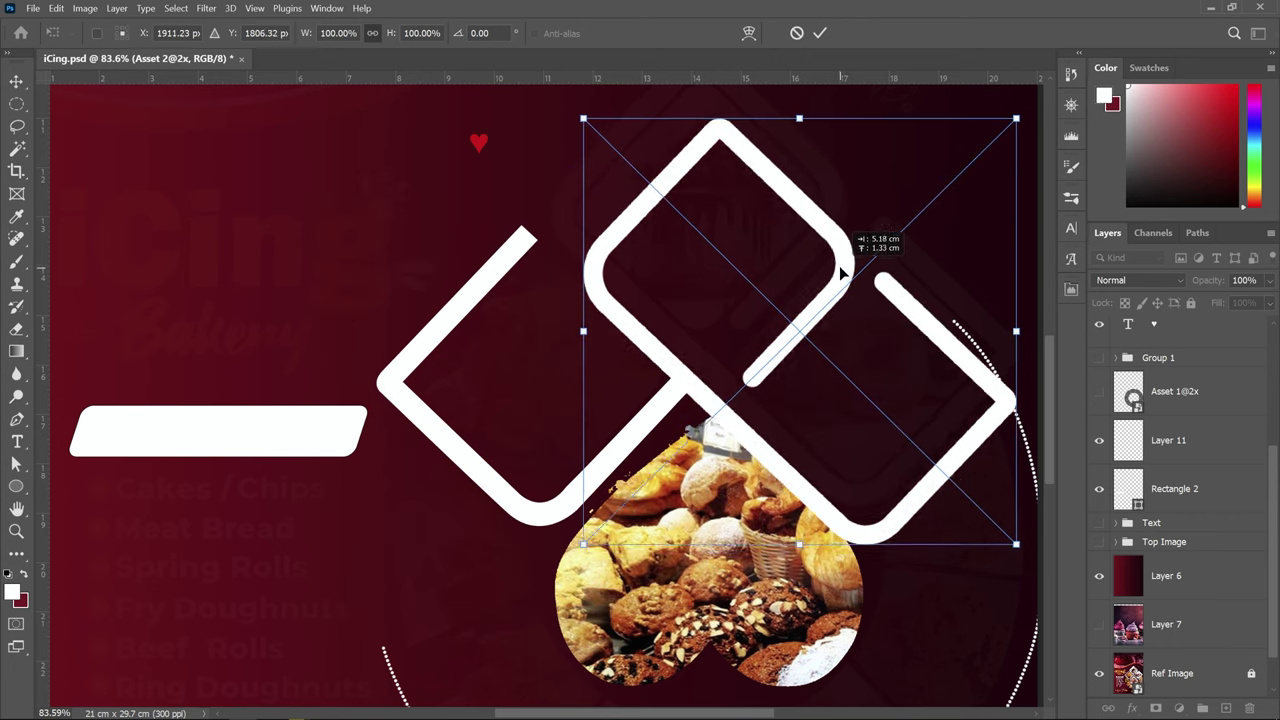
scroll(594, 400, down, 2)
scroll(594, 400, down, 2)
scroll(594, 400, down, 1)
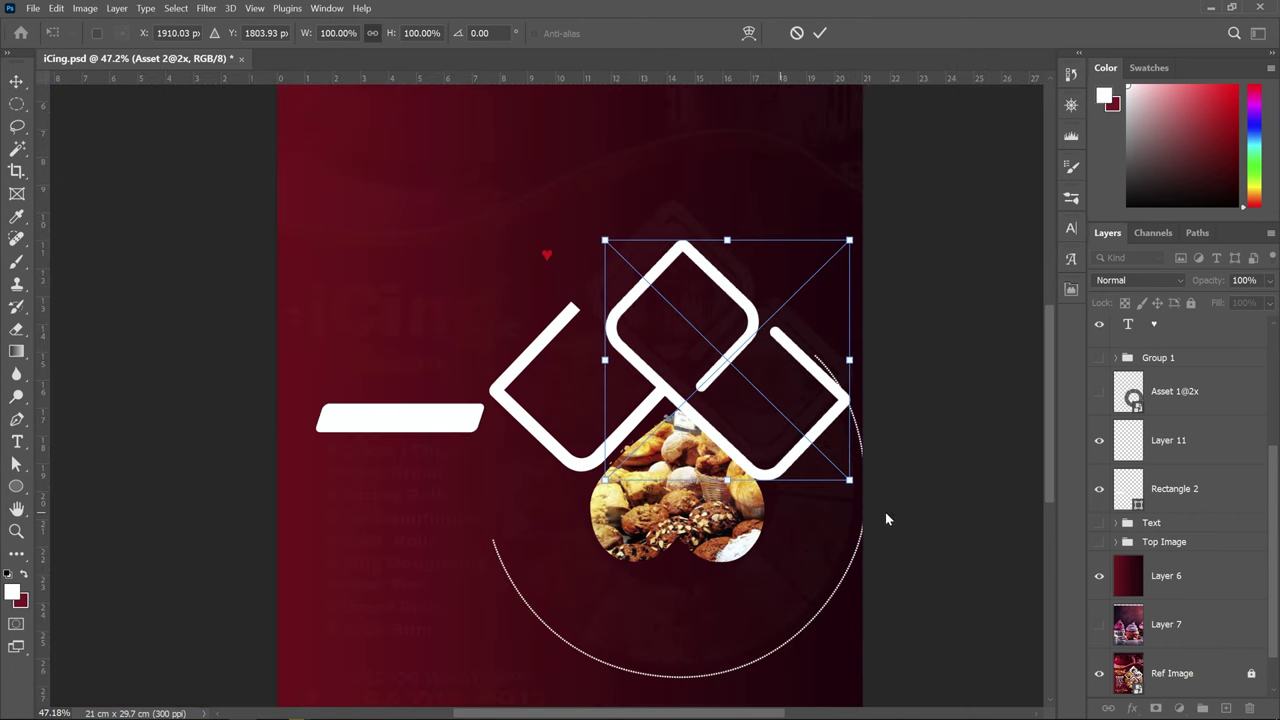
key(Return)
- Hide Layer 6 and position the white frames over the cake and donut photos
click(1099, 576)
scroll(652, 295, up, 3)
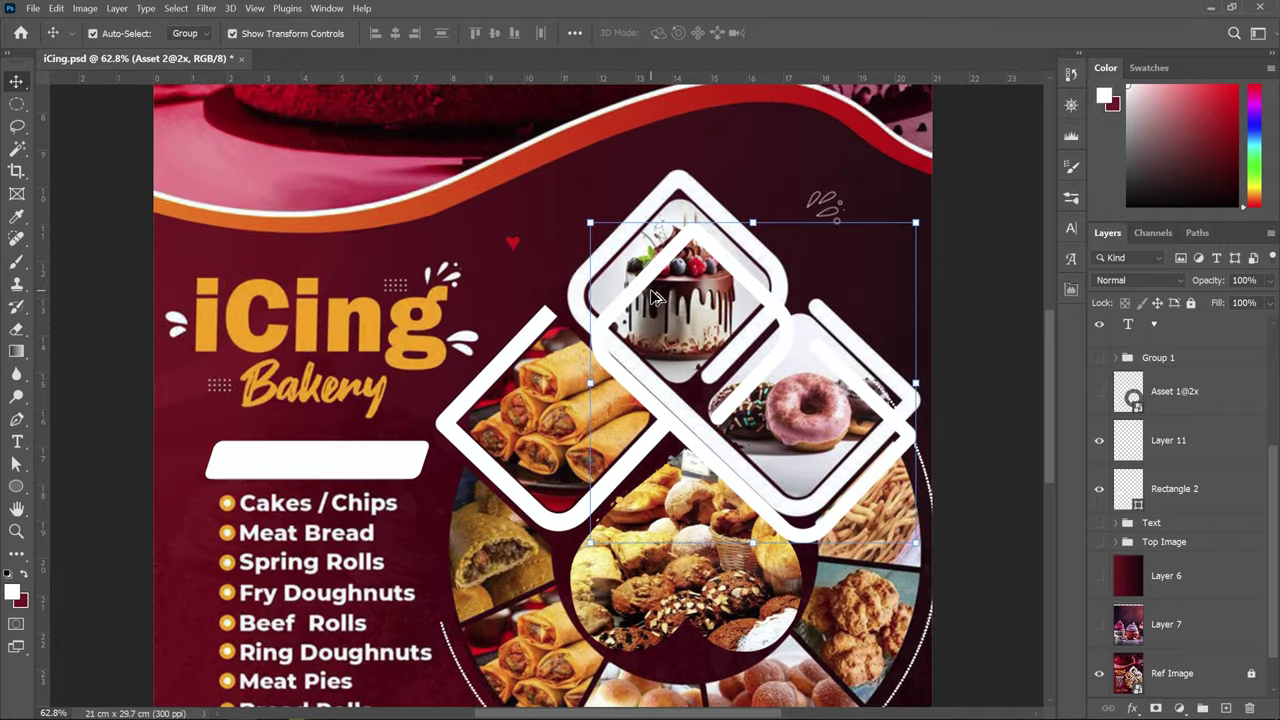
scroll(652, 295, up, 5)
scroll(652, 295, up, 3)
drag(548, 123, 587, 206)
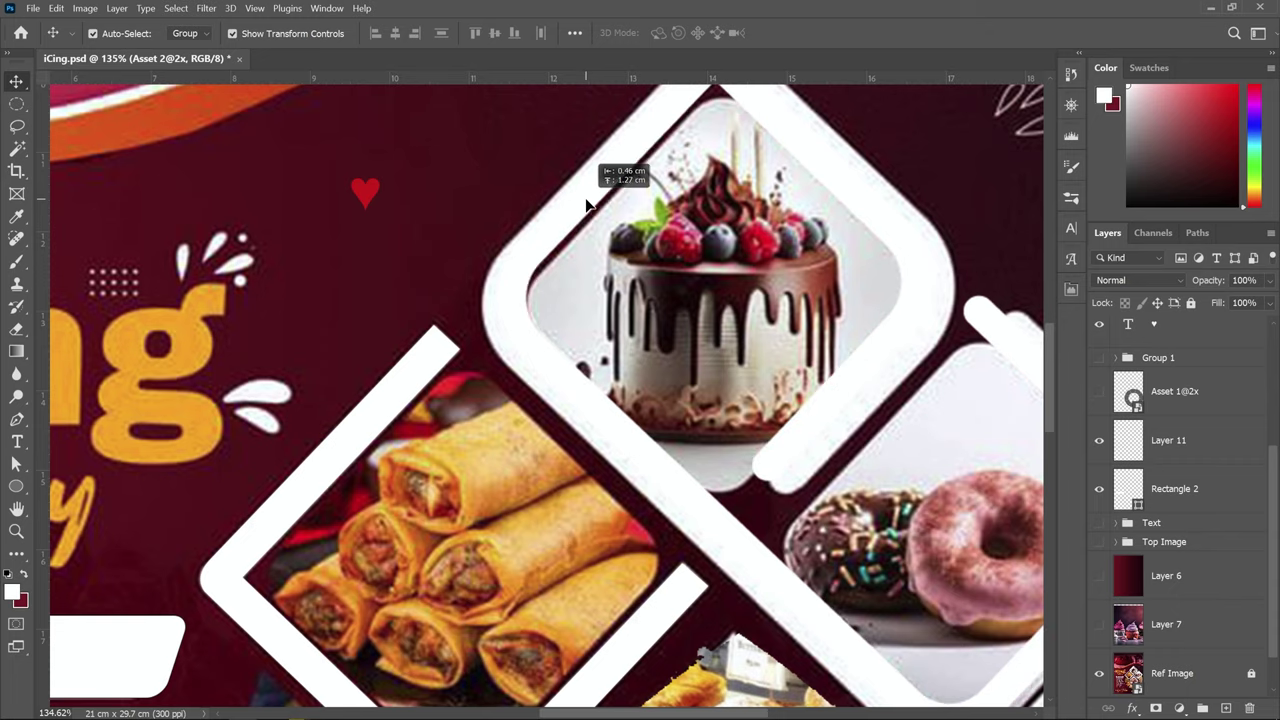
scroll(586, 366, down, 2)
scroll(691, 120, down, 2)
scroll(703, 143, up, 4)
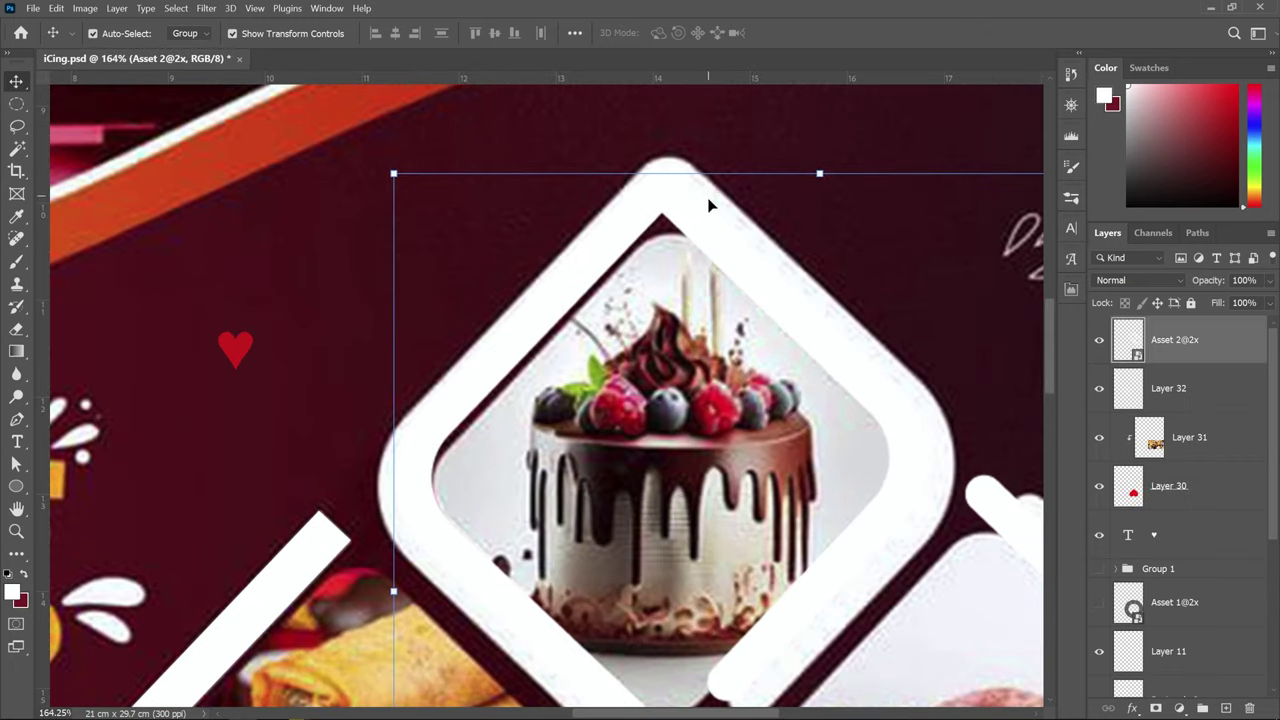
scroll(709, 214, up, 1)
mouse_move(709, 214)
mouse_down()
mouse_move(797, 218)
mouse_move(706, 200)
mouse_up()
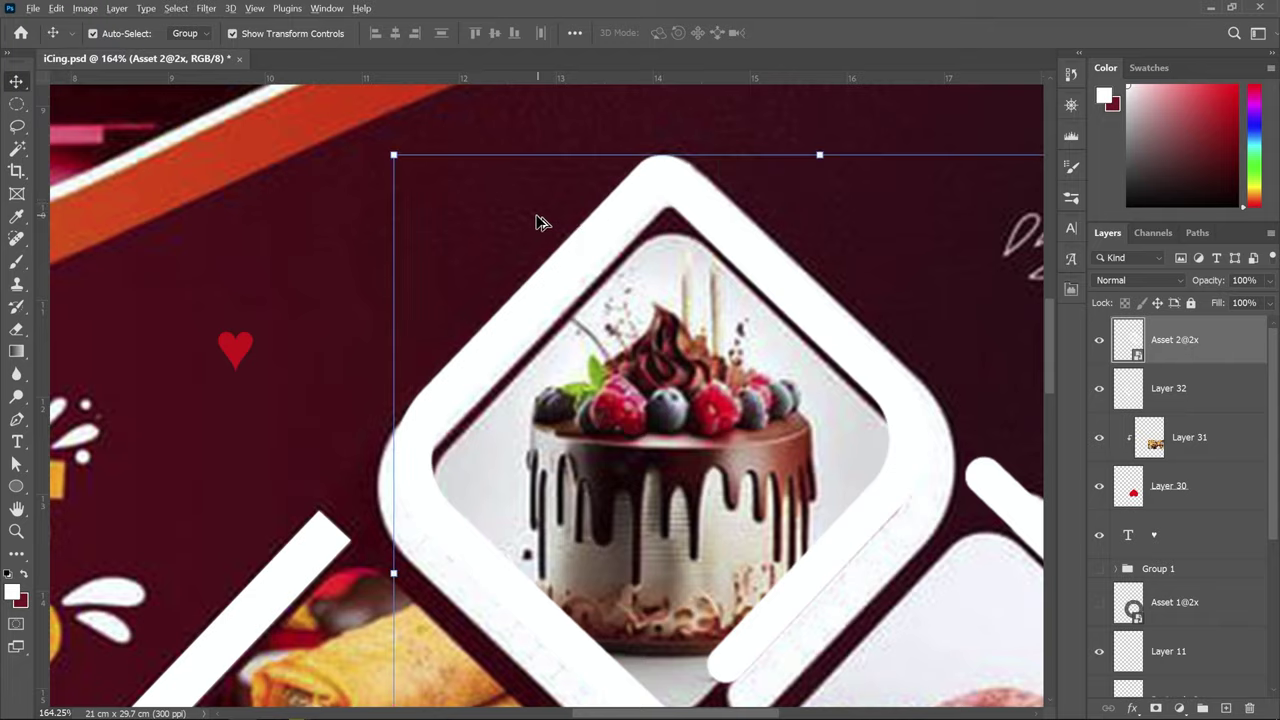
scroll(706, 200, down, 3)
scroll(835, 572, down, 1)
scroll(835, 572, up, 1)
scroll(835, 572, up, 2)
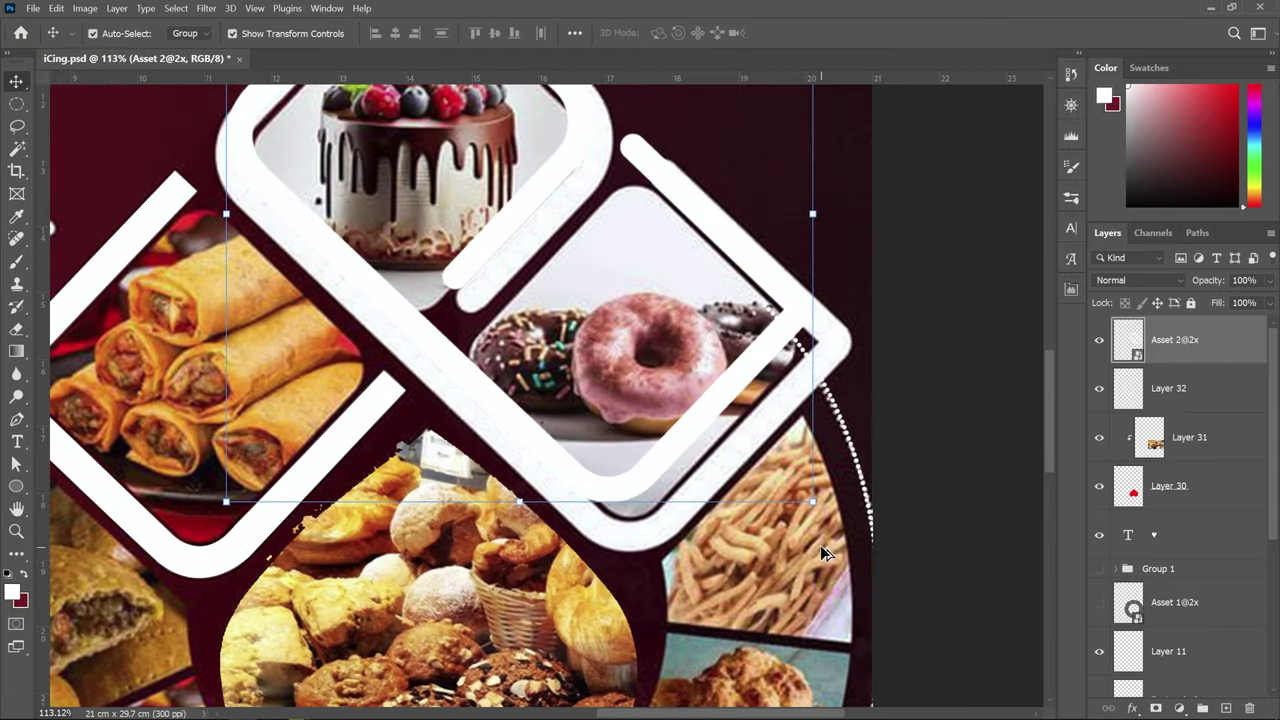
scroll(807, 507, up, 1)
- Scale the white frames up to about 107% and apply the transform
mouse_move(811, 503)
mouse_down()
mouse_move(856, 557)
mouse_move(851, 540)
mouse_up()
scroll(716, 521, down, 1)
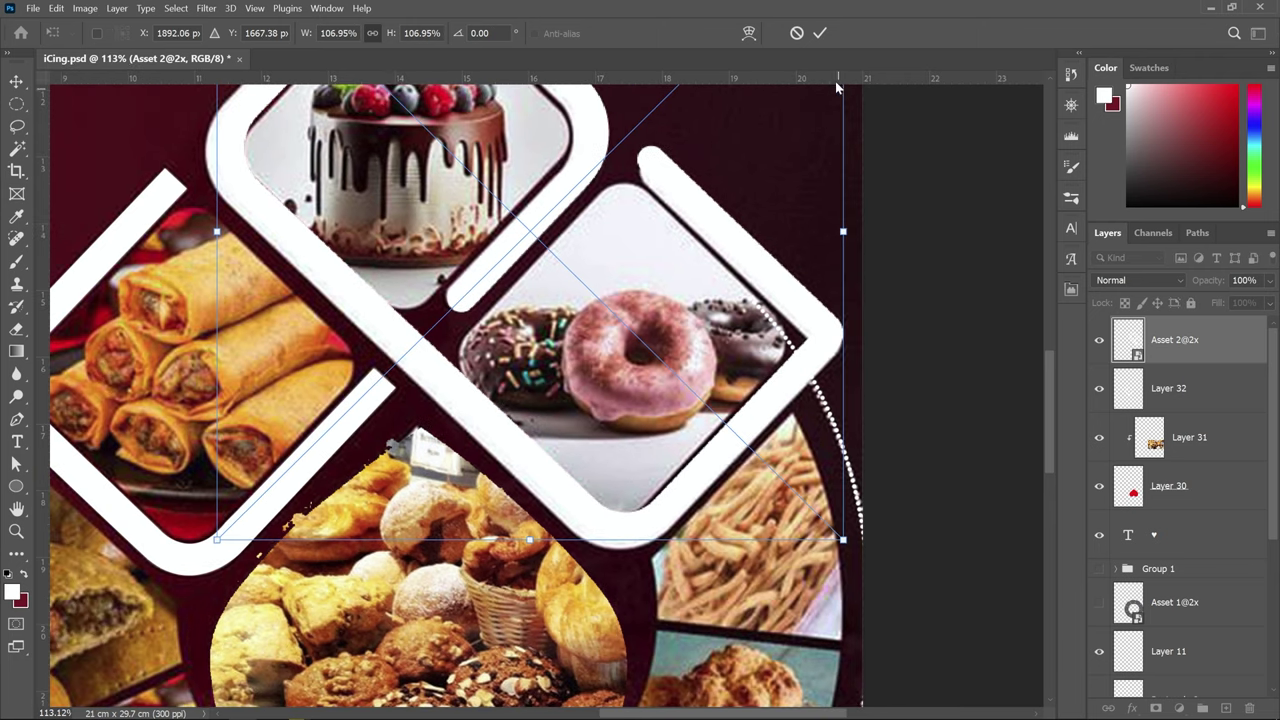
click(819, 33)
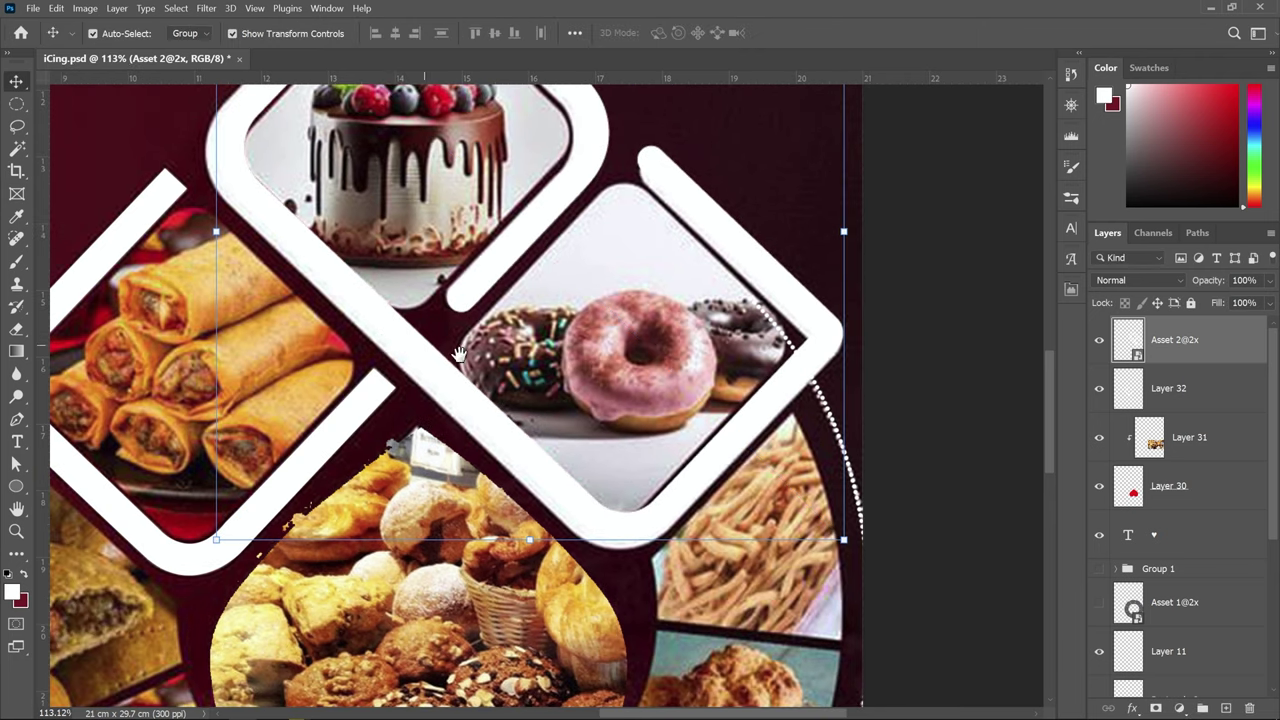
drag(390, 338, 715, 371)
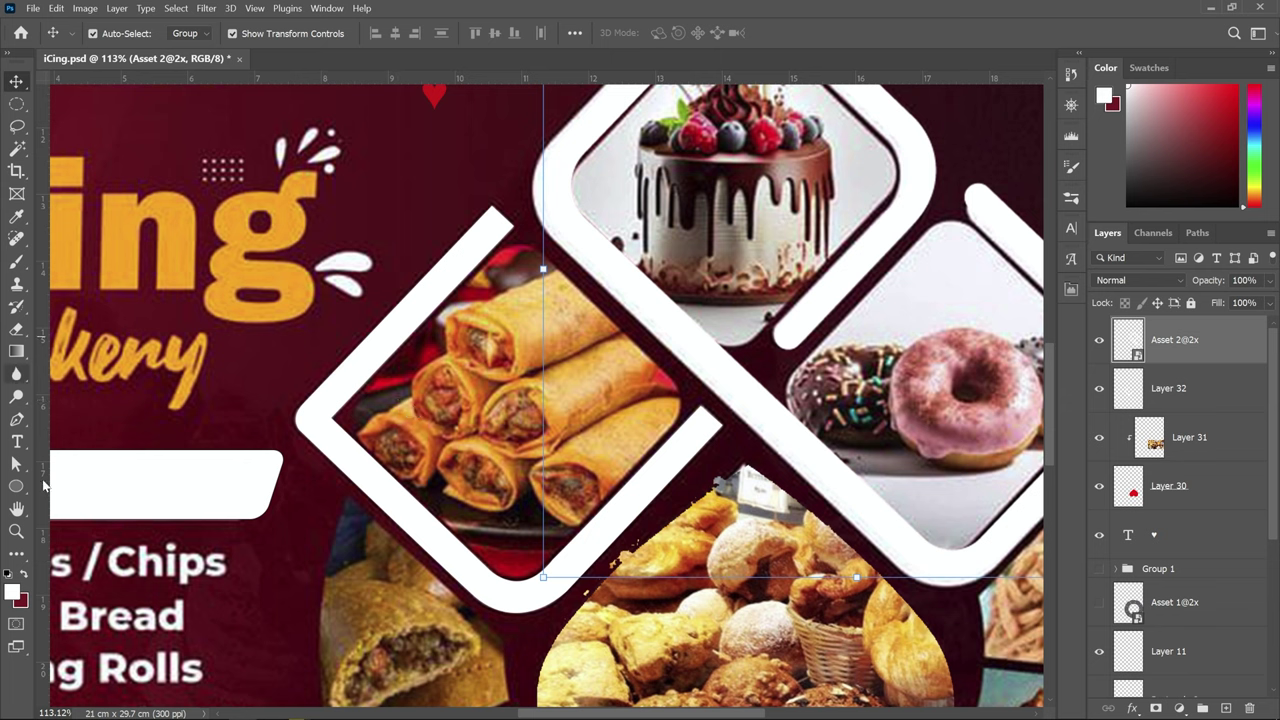
click(16, 486)
- Draw a red square over the left frame and round its corners
click(94, 486)
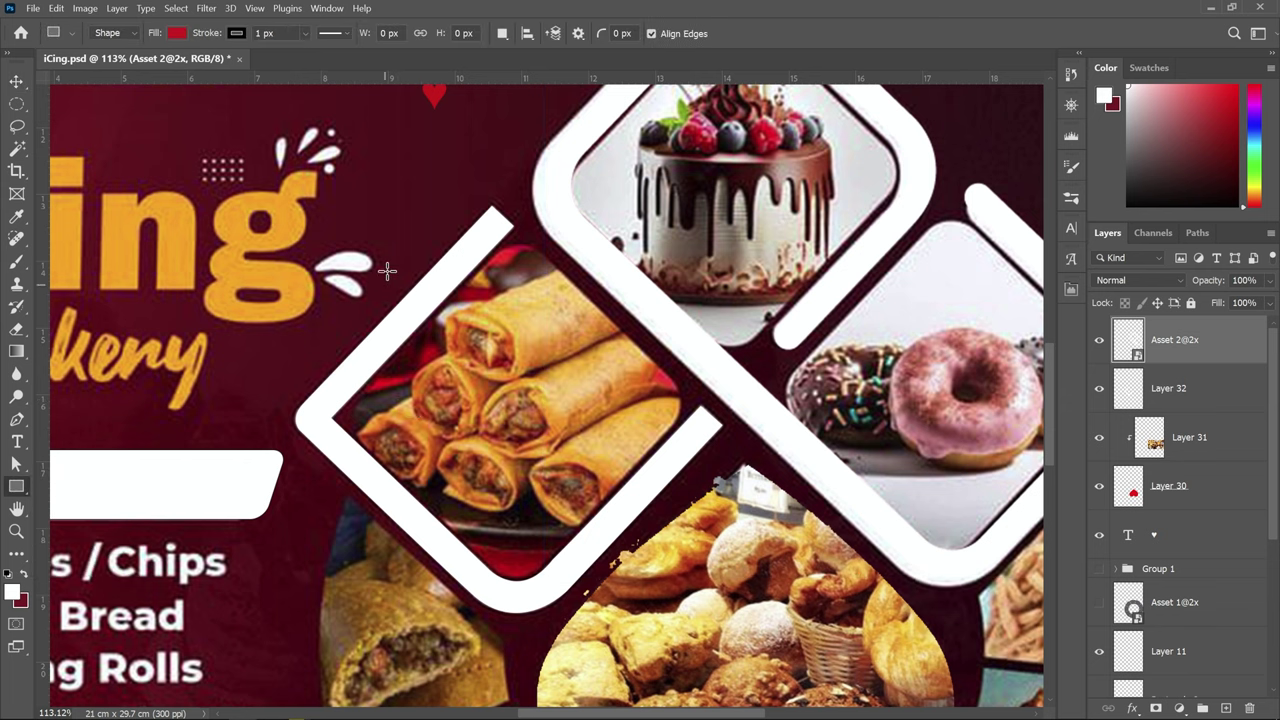
drag(366, 229, 617, 414)
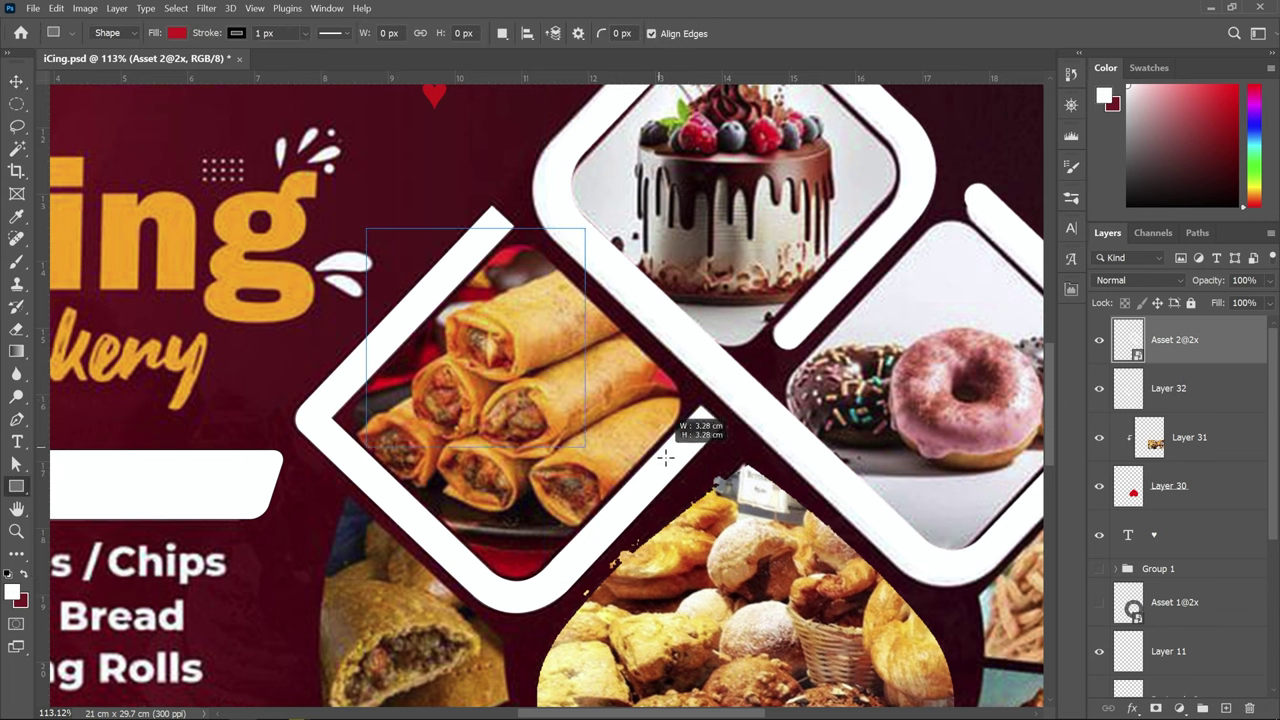
drag(617, 414, 730, 462)
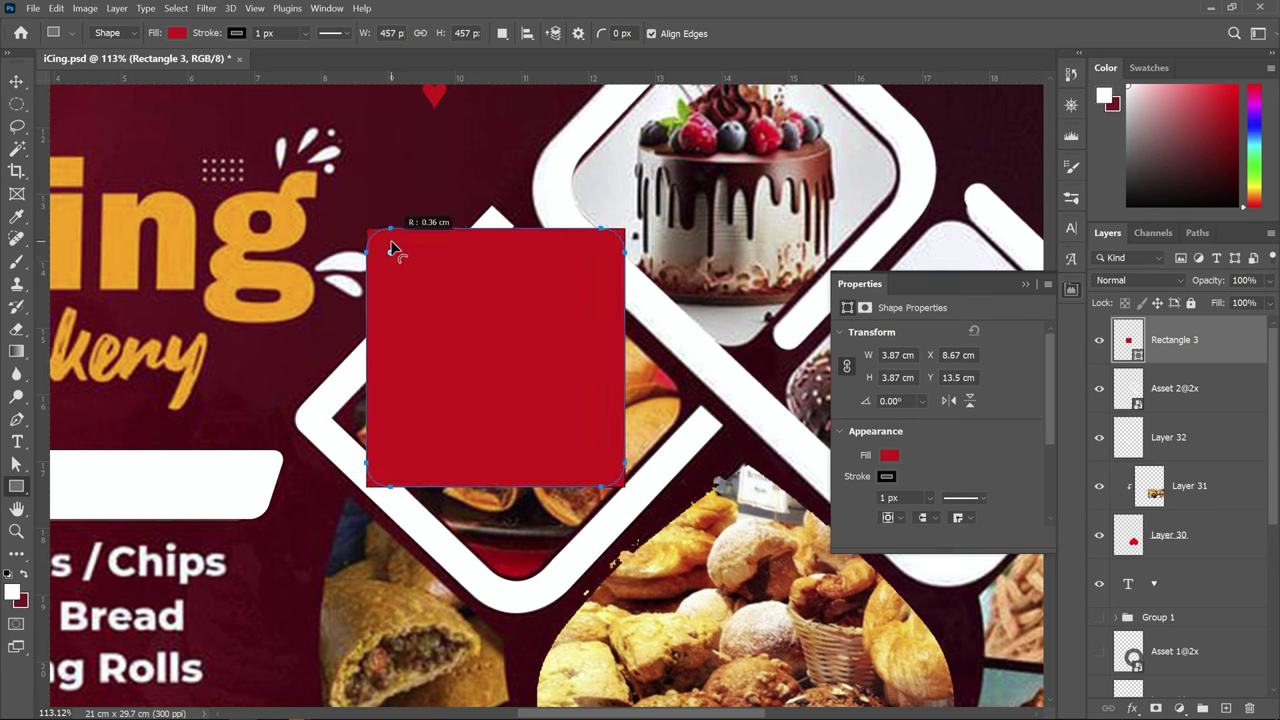
drag(388, 247, 391, 248)
- Rotate the red rounded square 45° and move it into the left diamond frame
click(16, 81)
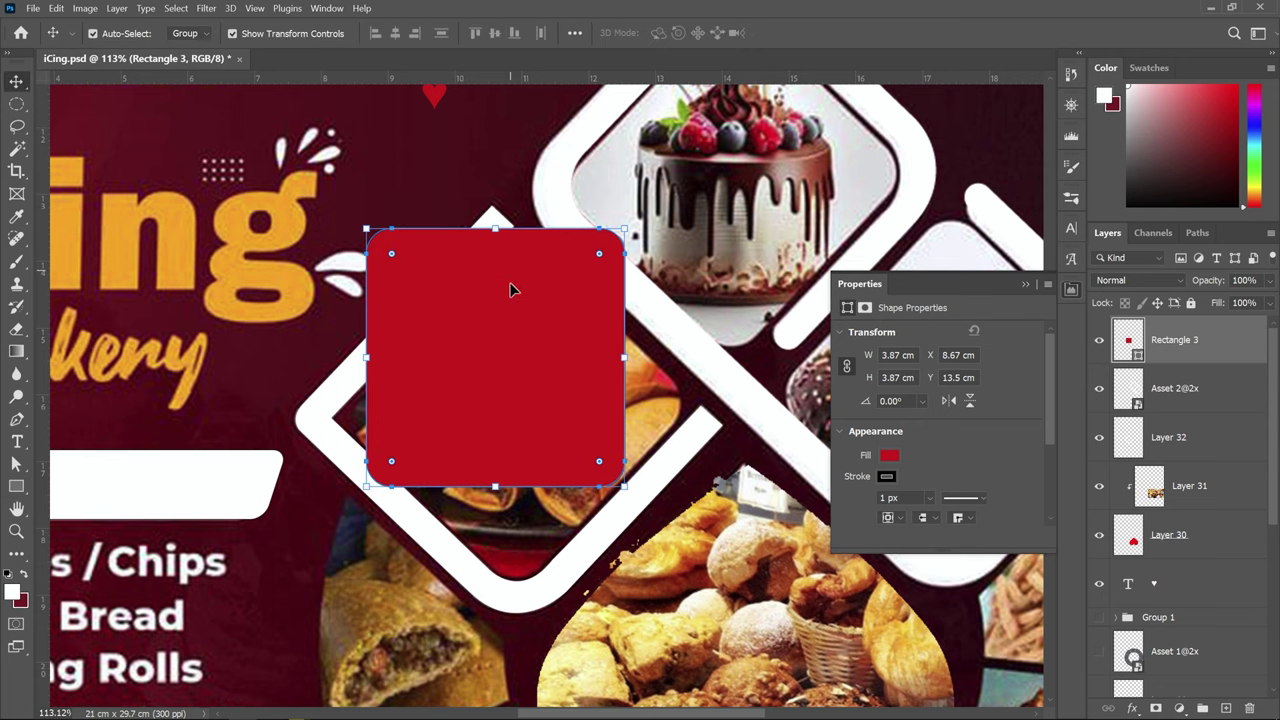
drag(634, 224, 710, 342)
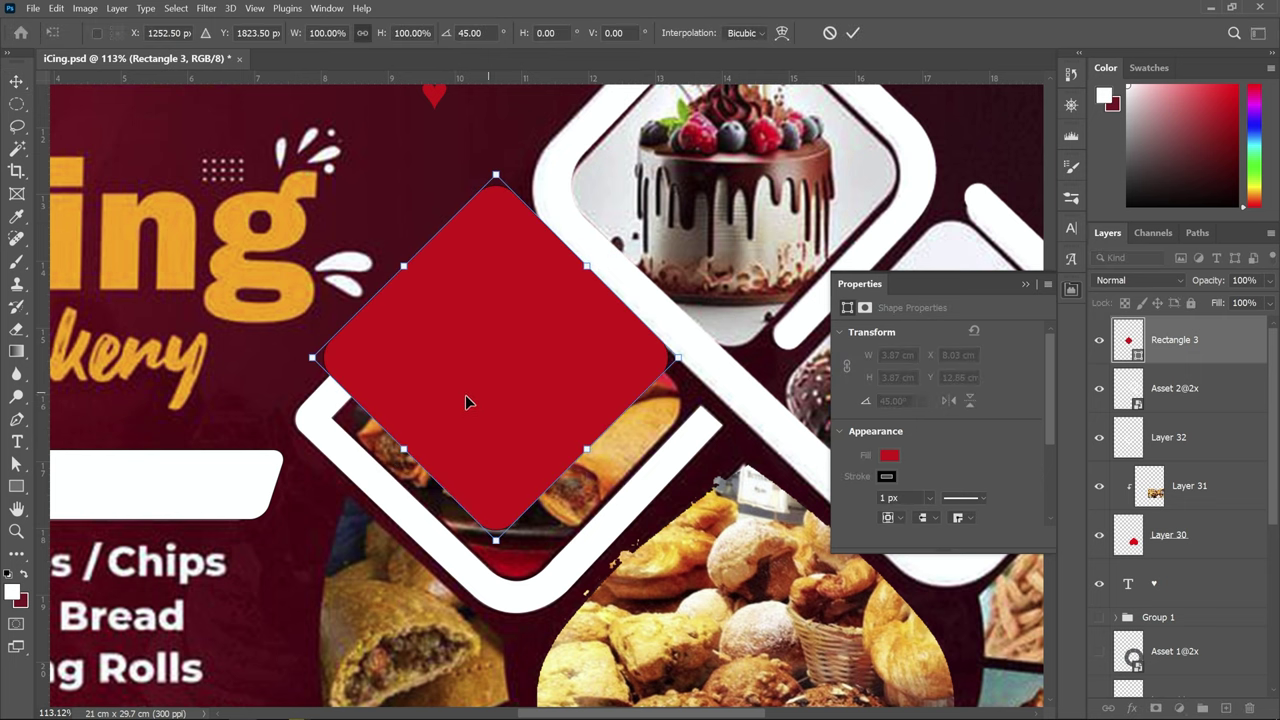
drag(462, 405, 489, 481)
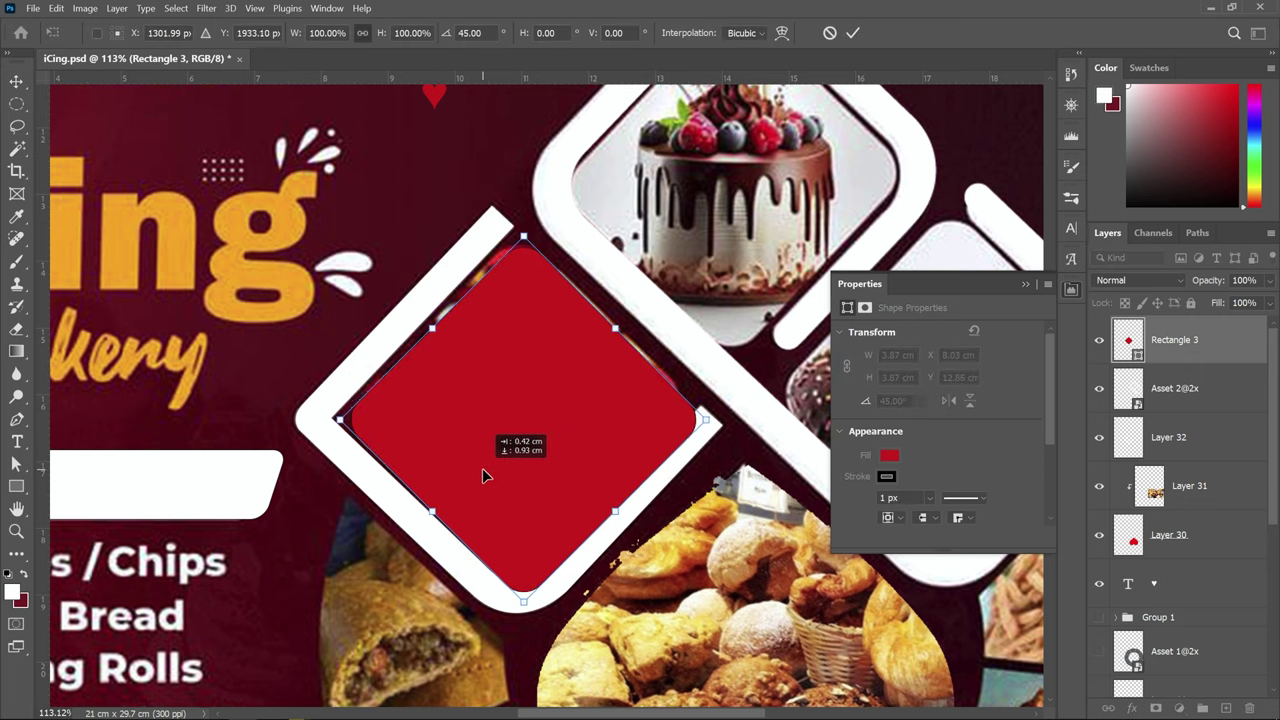
drag(489, 481, 483, 472)
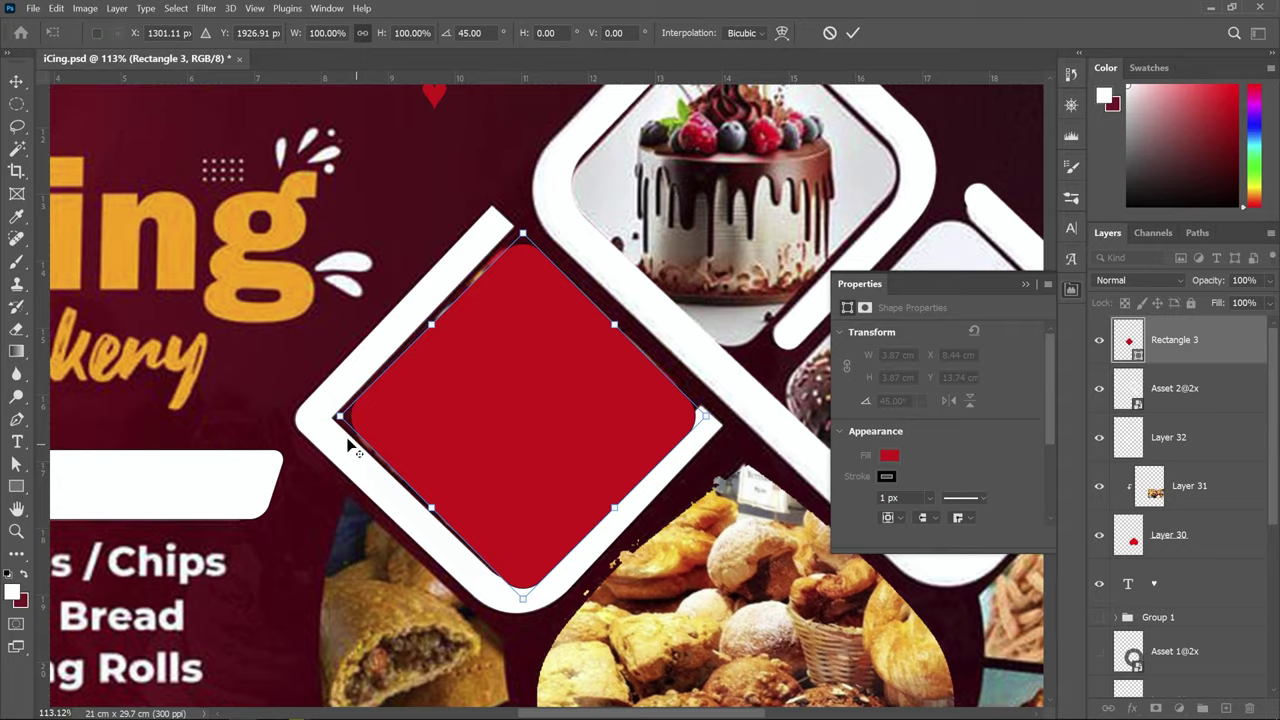
alt+scroll(346, 442, up, 3)
alt+scroll(354, 414, up, 3)
alt+scroll(402, 412, up, 2)
mouse_move(437, 427)
mouse_down()
mouse_move(409, 433)
mouse_move(469, 458)
mouse_move(487, 490)
mouse_move(421, 456)
mouse_move(444, 457)
mouse_up()
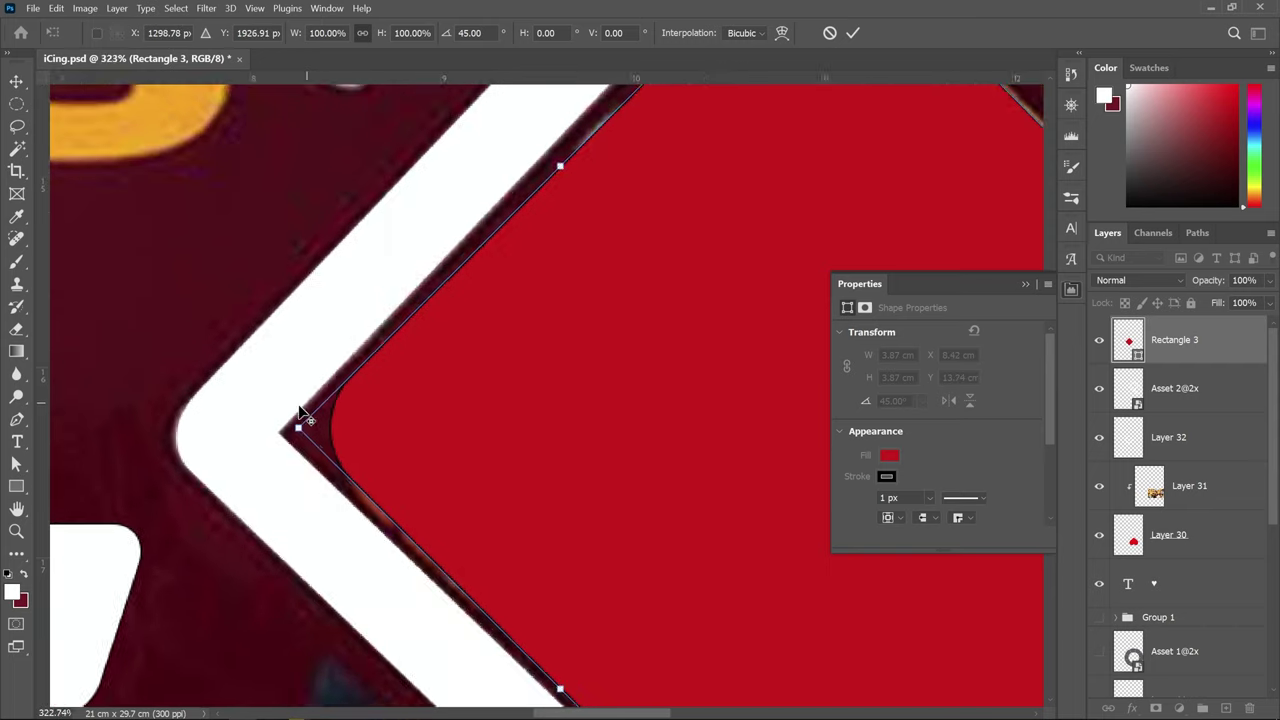
- Shrink the red diamond to about 95% and centre it inside the frame
scroll(444, 457, down, 5)
scroll(657, 380, up, 2)
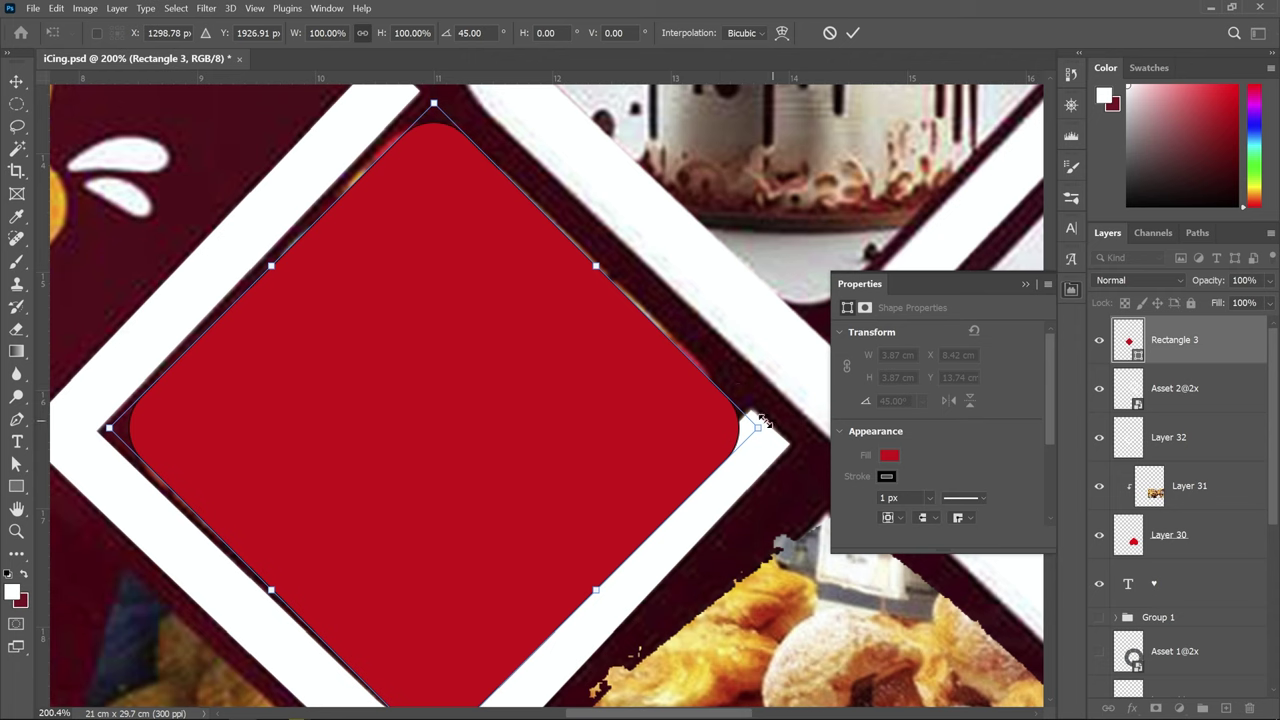
mouse_move(753, 428)
mouse_down()
mouse_move(714, 414)
mouse_move(723, 425)
mouse_up()
mouse_move(643, 430)
mouse_down()
mouse_move(650, 413)
mouse_move(620, 424)
mouse_up()
scroll(622, 398, down, 1)
scroll(712, 410, up, 1)
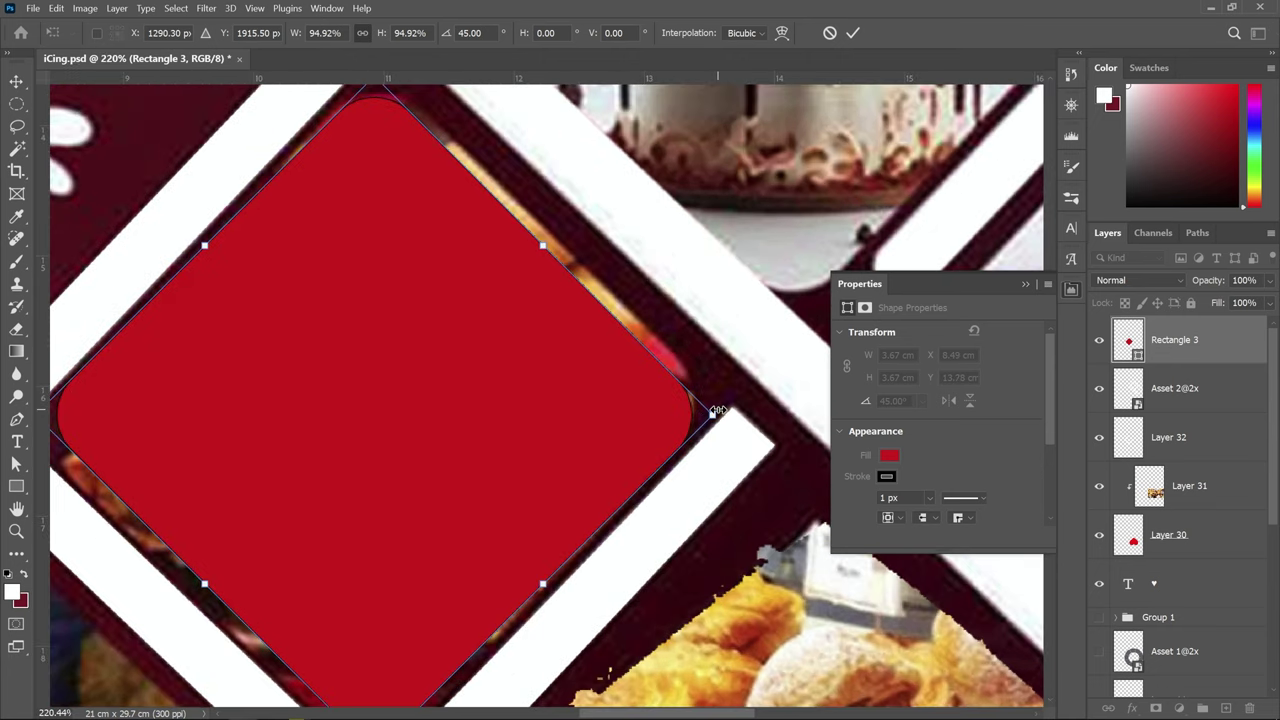
scroll(600, 428, down, 1)
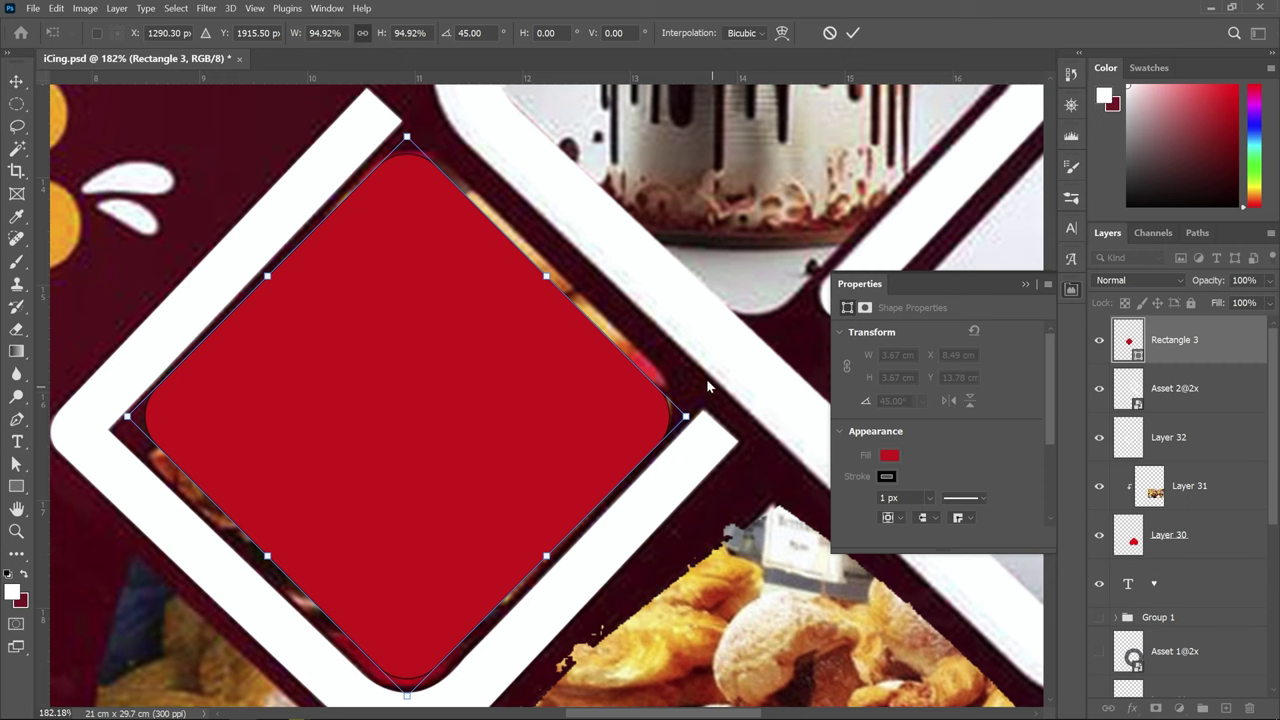
scroll(448, 438, down, 1)
scroll(460, 423, down, 1)
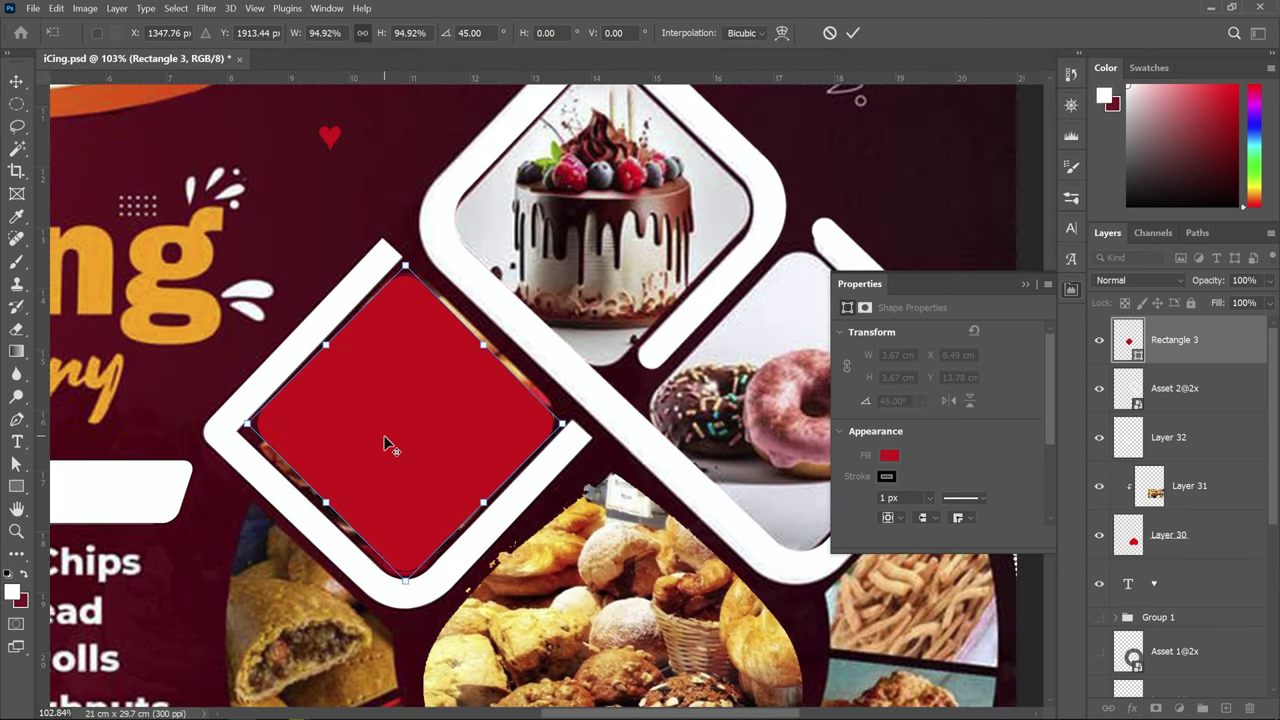
scroll(391, 443, down, 1)
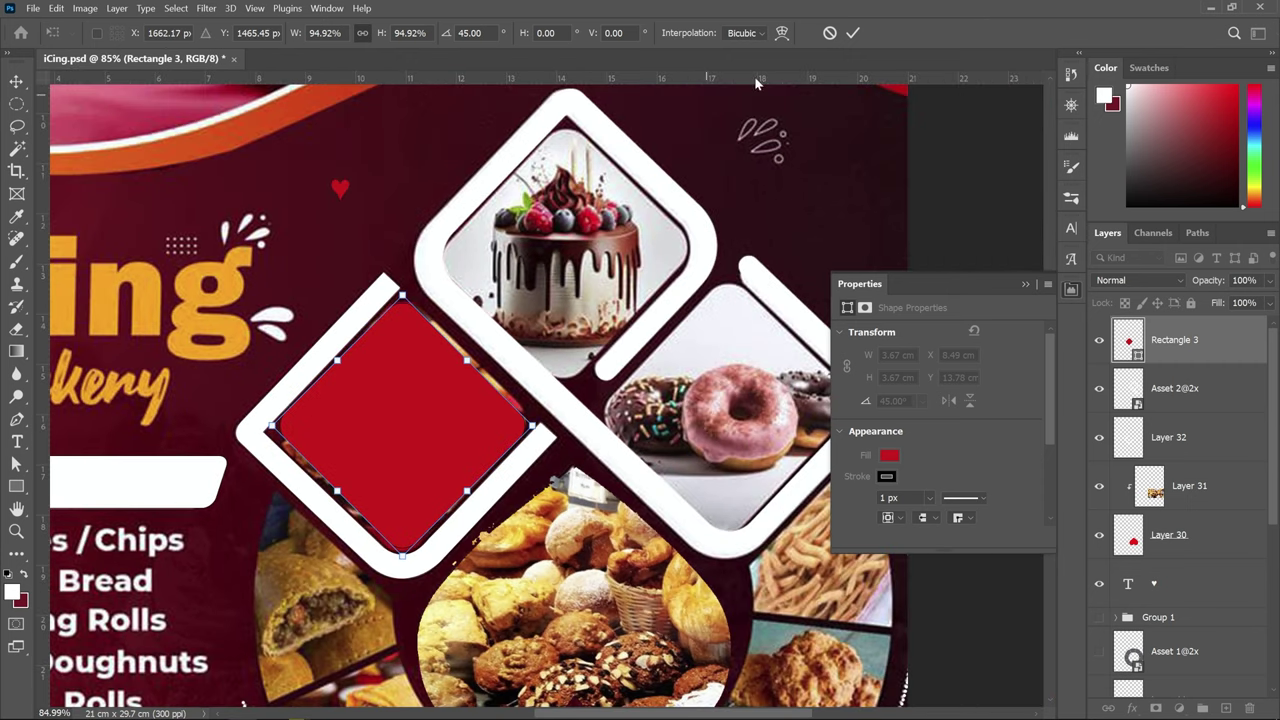
- Commit the diamond and duplicate Rectangle 3 into the top cake and right frames
click(852, 32)
drag(449, 361, 575, 237)
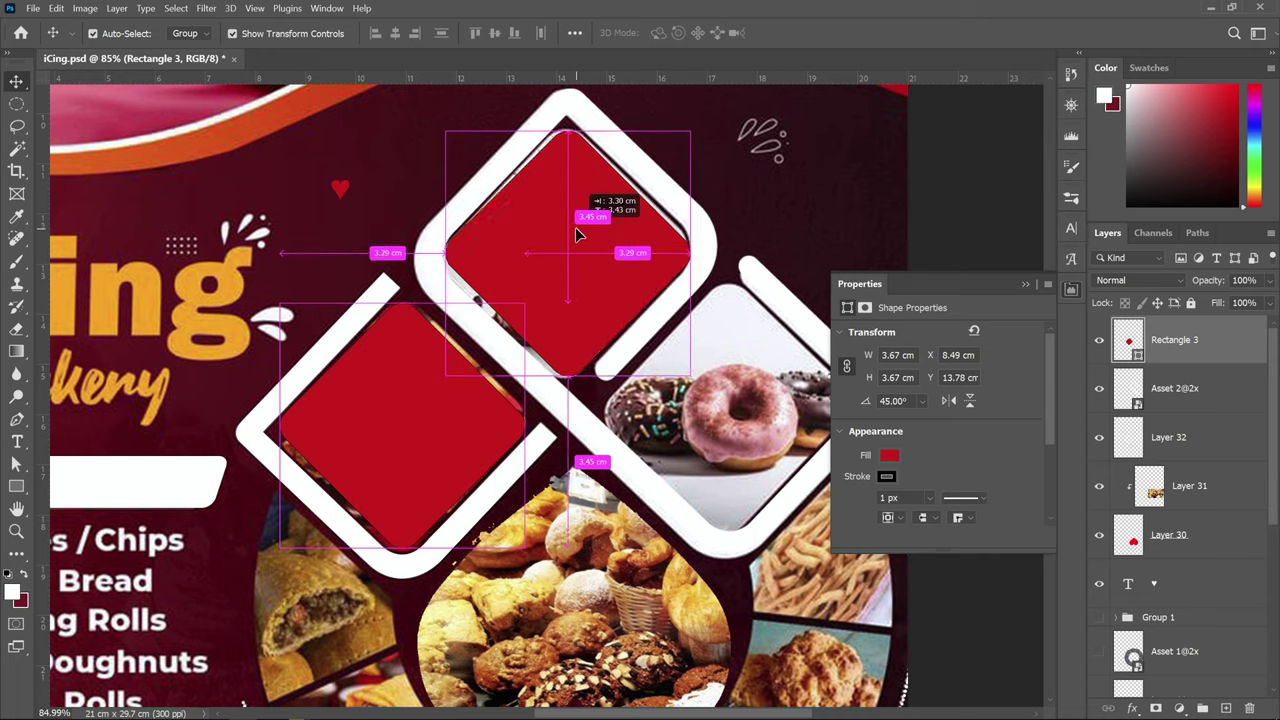
drag(575, 237, 575, 237)
scroll(600, 223, down, 1)
drag(587, 300, 720, 428)
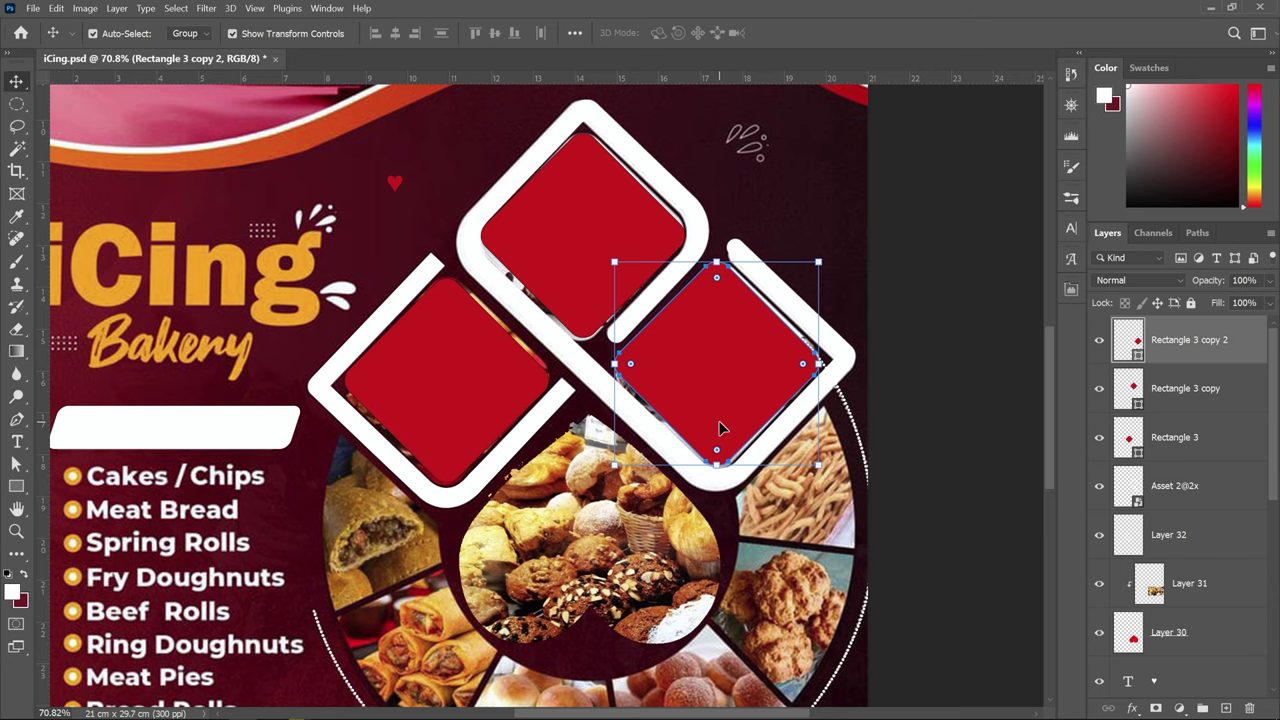
- Adjust the clipped pastry photo's position in the right frame and review the flyer
click(1190, 650)
drag(757, 363, 740, 355)
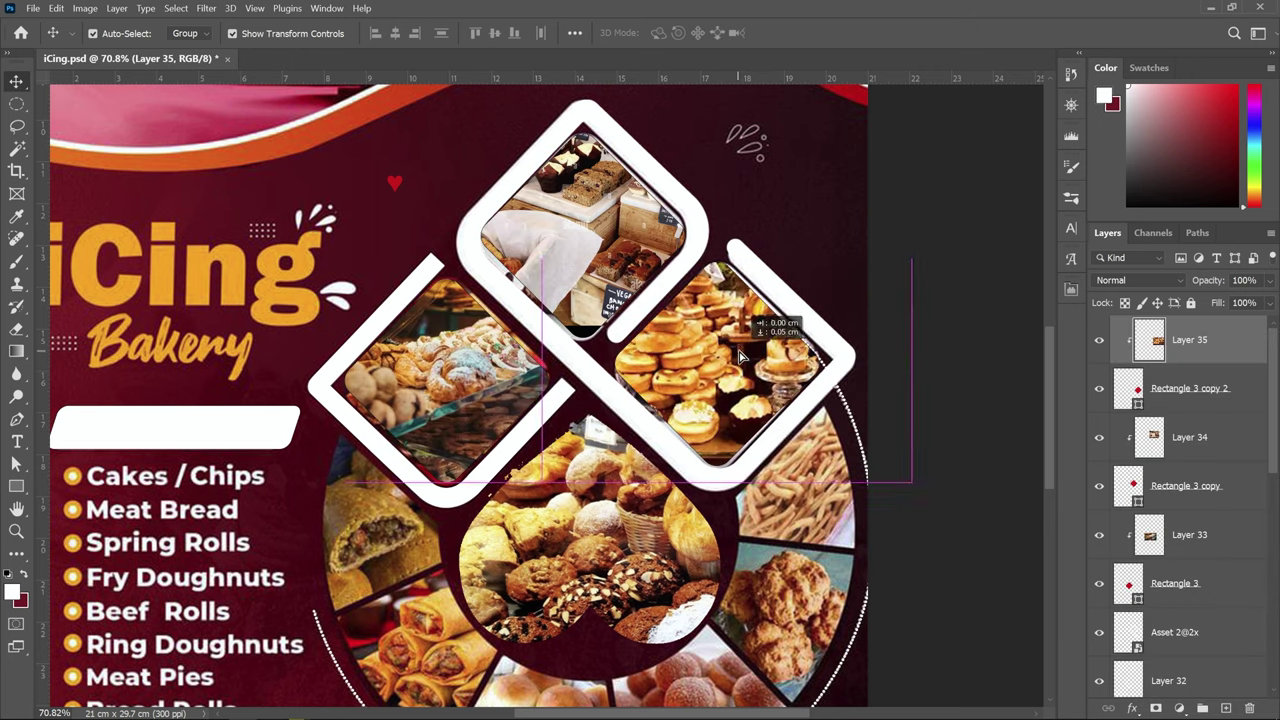
click(983, 403)
scroll(812, 330, down, 1)
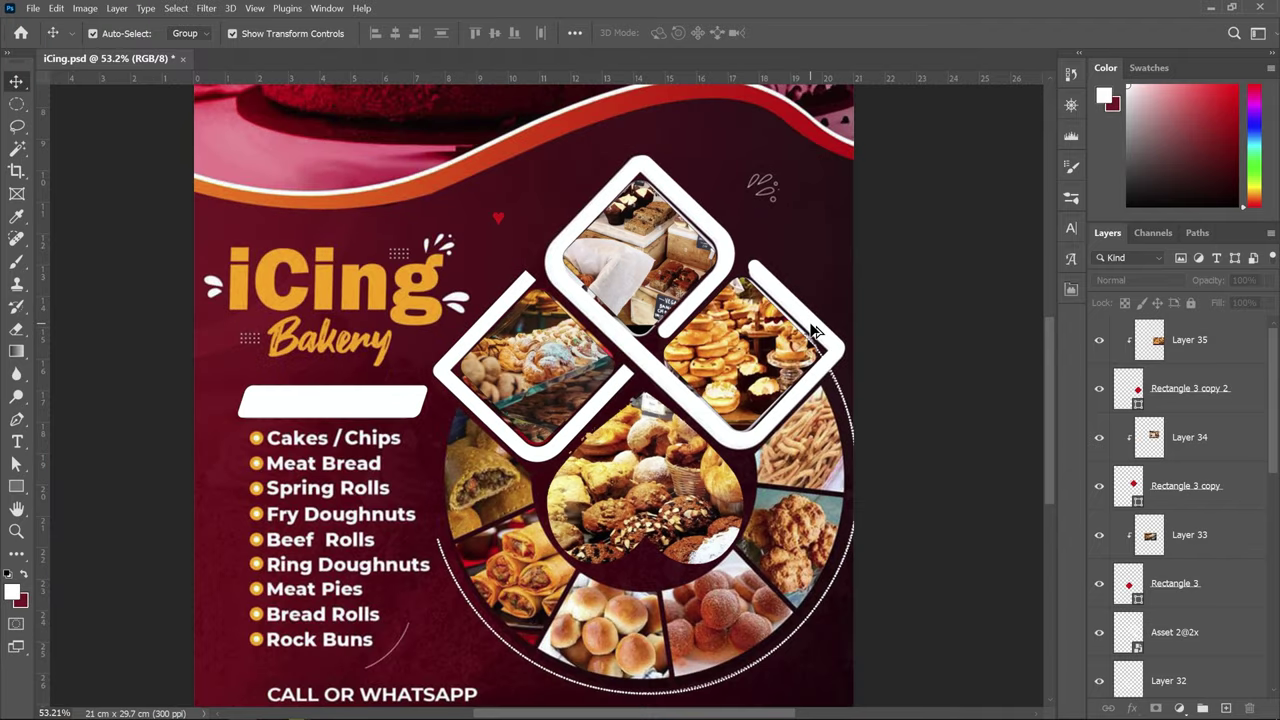
scroll(820, 345, down, 1)
scroll(830, 370, down, 1)
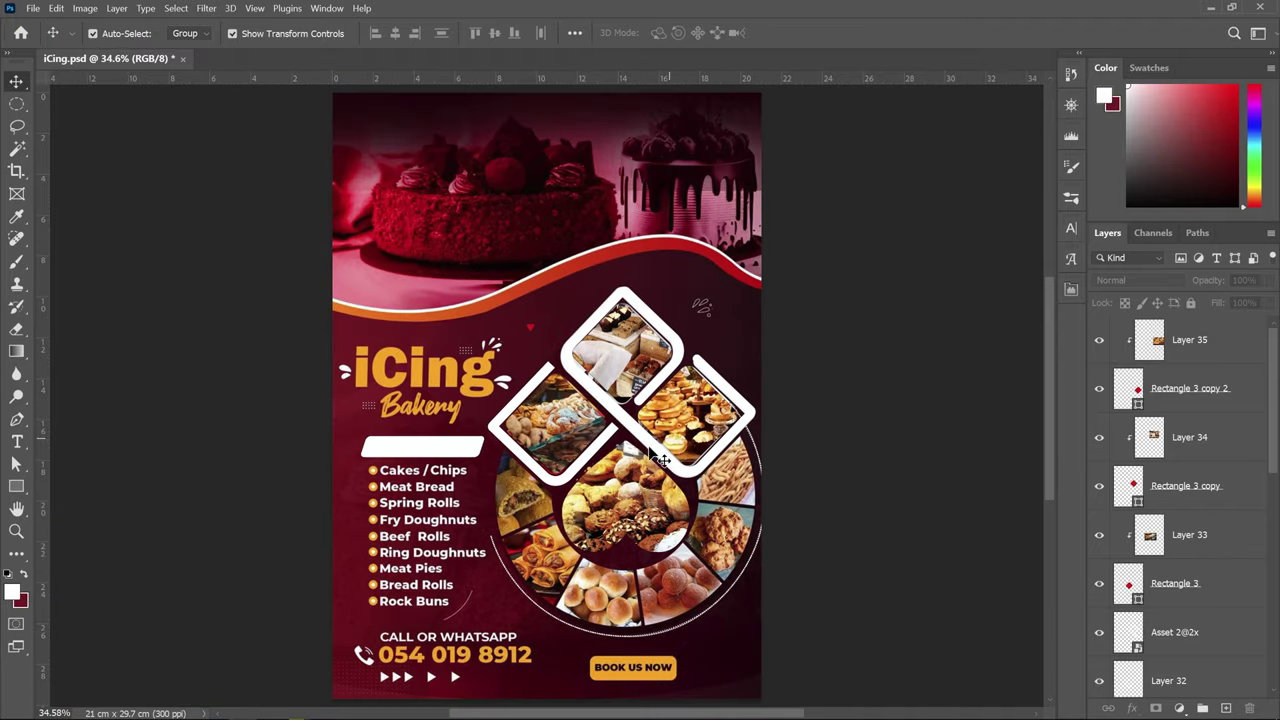